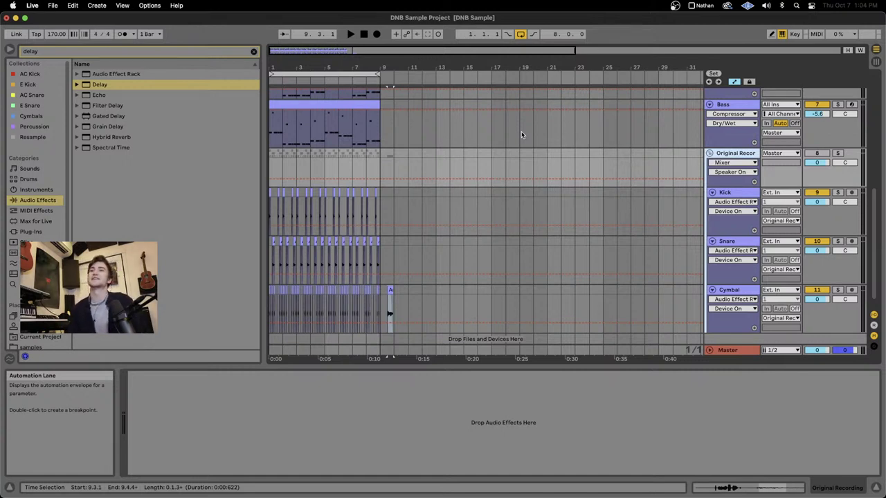
Step: Solo the Cymbal track, enable the Original Recording group, and play the separate cymbal clip at 9.3.1
{"action": "left_click", "coordinate": [364, 34]}
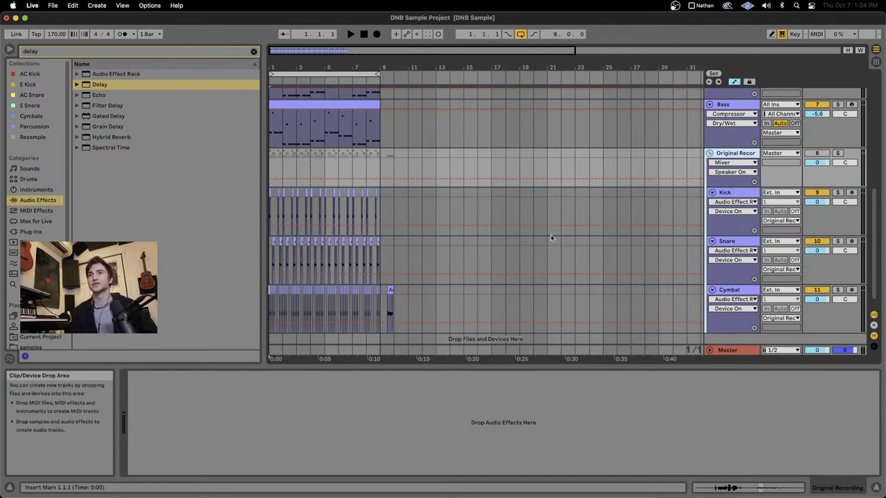
{"action": "scroll", "coordinate": [552, 238], "scroll_direction": "down", "scroll_amount": 1}
{"action": "scroll", "coordinate": [342, 280], "scroll_direction": "up", "scroll_amount": 5}
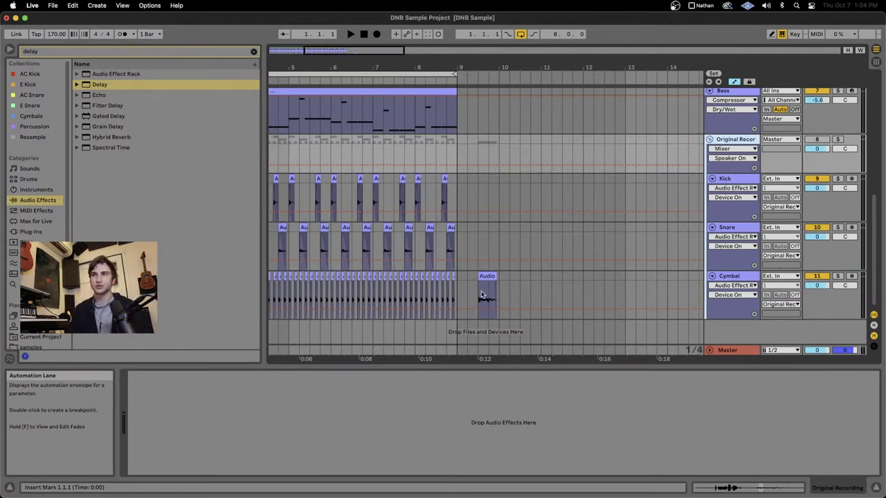
{"action": "left_click", "coordinate": [480, 299]}
{"action": "left_click", "coordinate": [837, 276]}
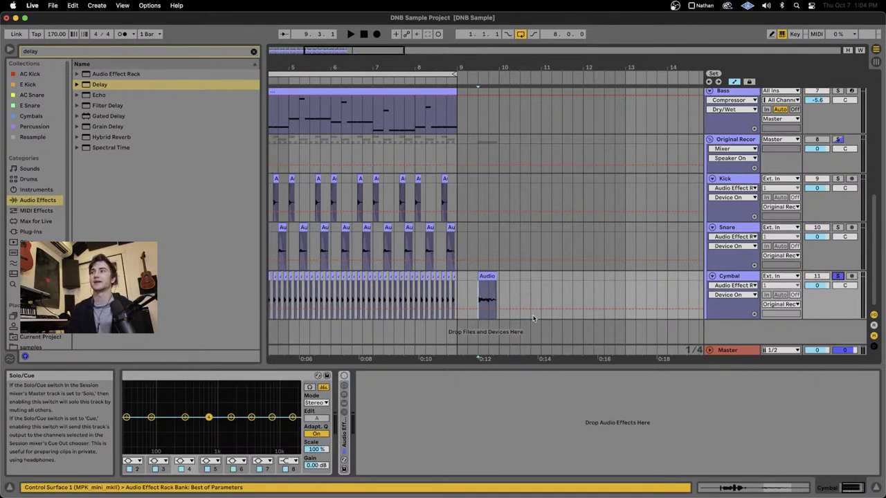
{"action": "key", "text": "space"}
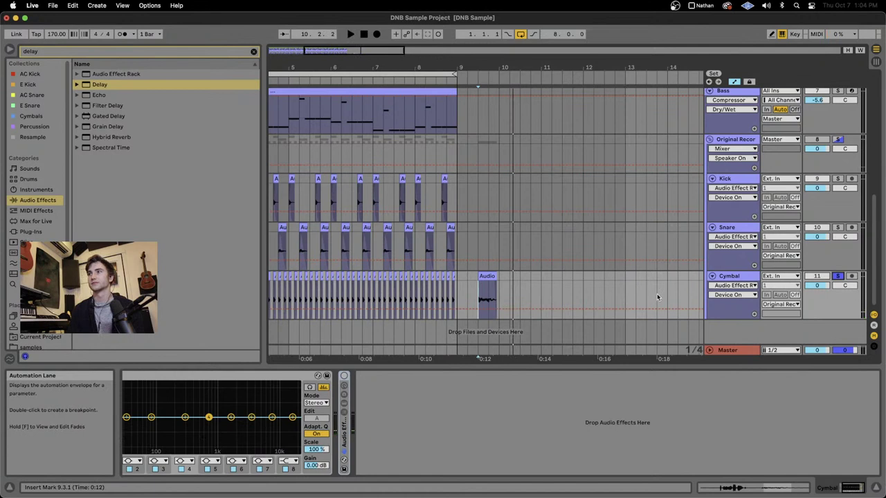
{"action": "left_click", "coordinate": [808, 142]}
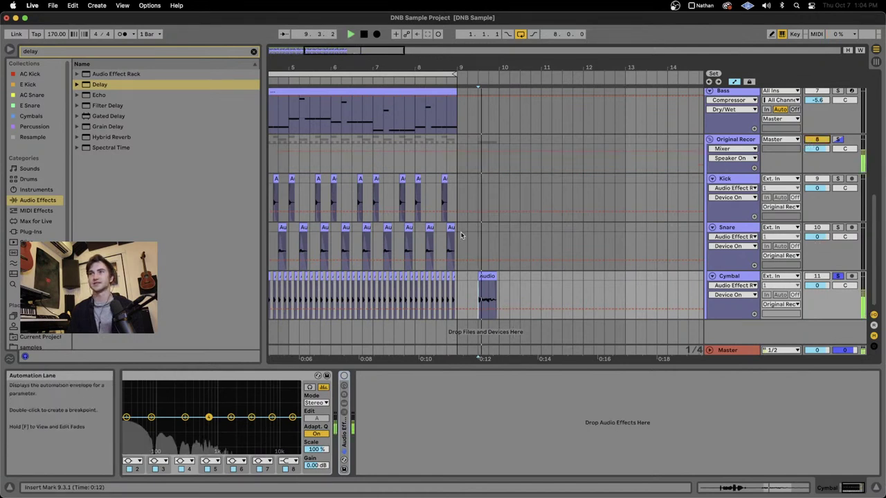
{"action": "key", "text": "space"}
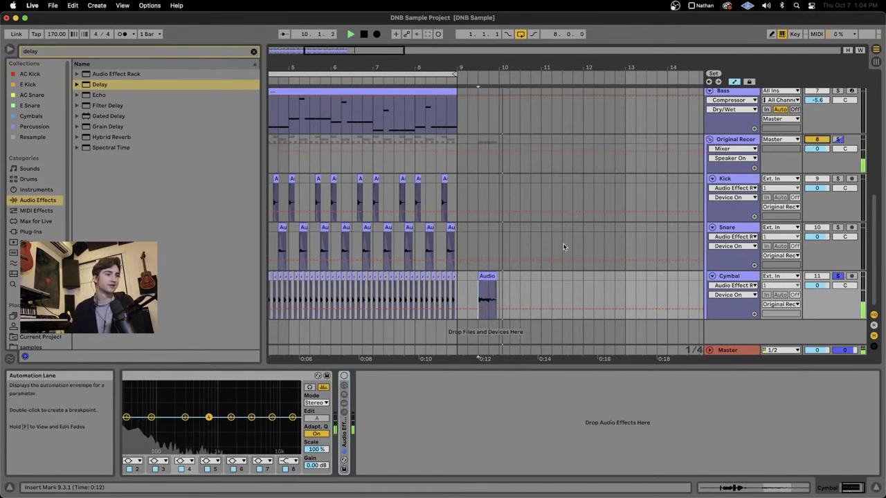
{"action": "key", "text": "space"}
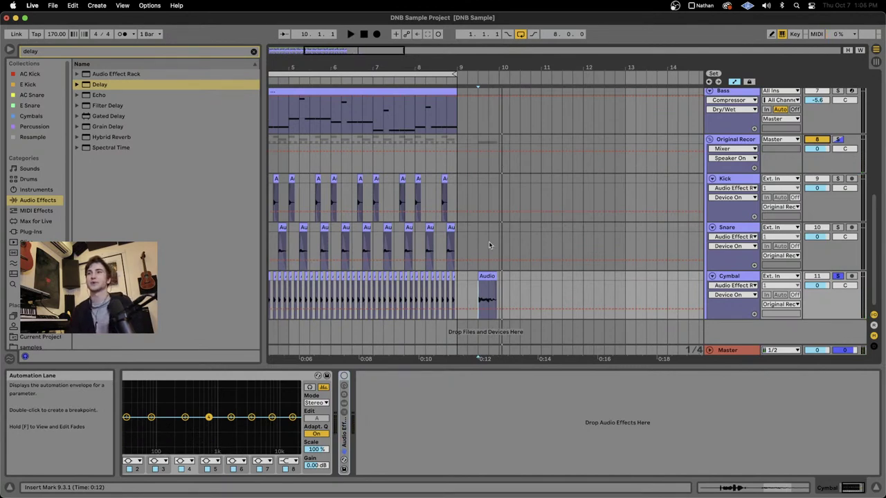
Step: Solo the whole Original Recording group and play the raw recorded beat from 1.1.1
{"action": "scroll", "coordinate": [488, 245], "scroll_direction": "down", "scroll_amount": 5}
{"action": "scroll", "coordinate": [291, 255], "scroll_direction": "up", "scroll_amount": 3}
{"action": "scroll", "coordinate": [291, 255], "scroll_direction": "up", "scroll_amount": 3}
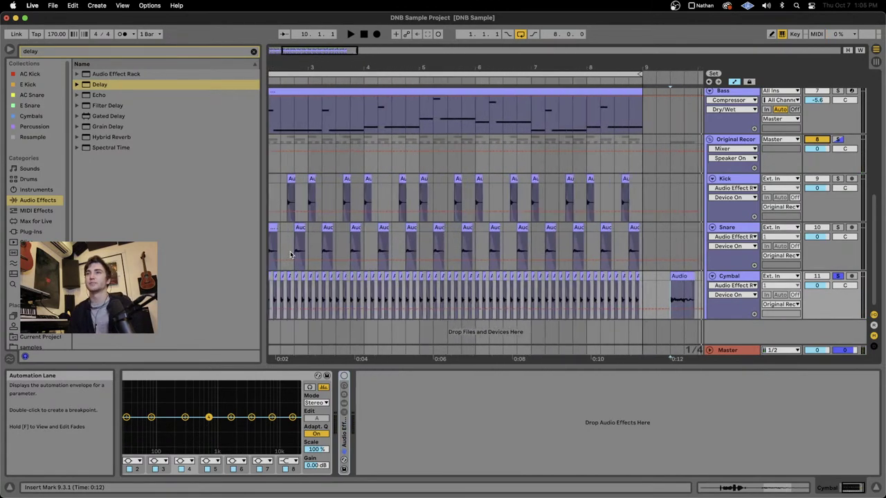
{"action": "scroll", "coordinate": [282, 204], "scroll_direction": "up", "scroll_amount": 2}
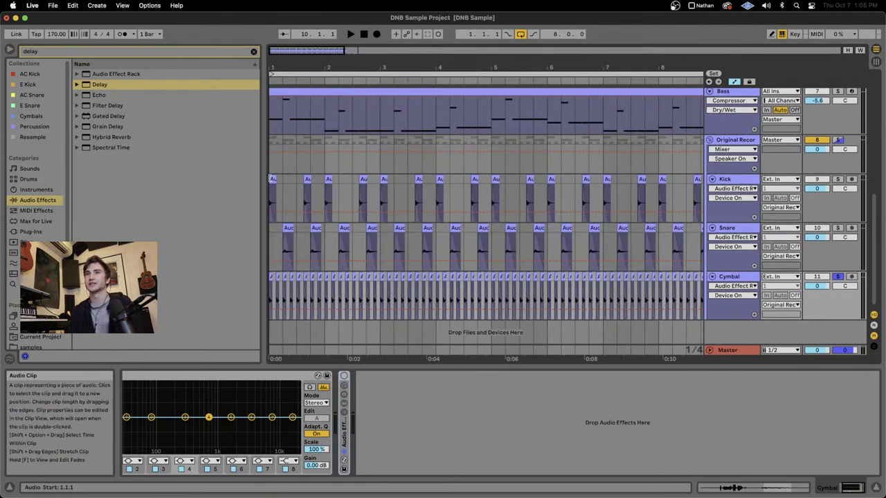
{"action": "left_click", "coordinate": [273, 179]}
{"action": "left_click", "coordinate": [837, 140]}
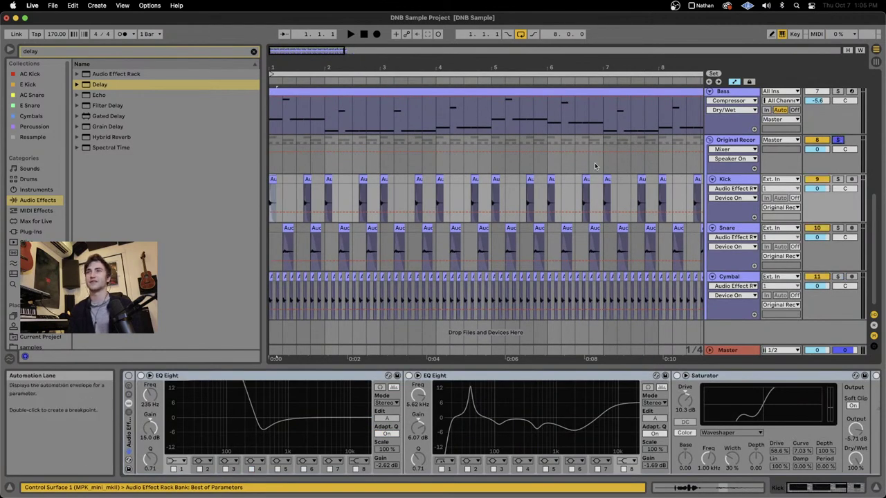
{"action": "key", "text": "space"}
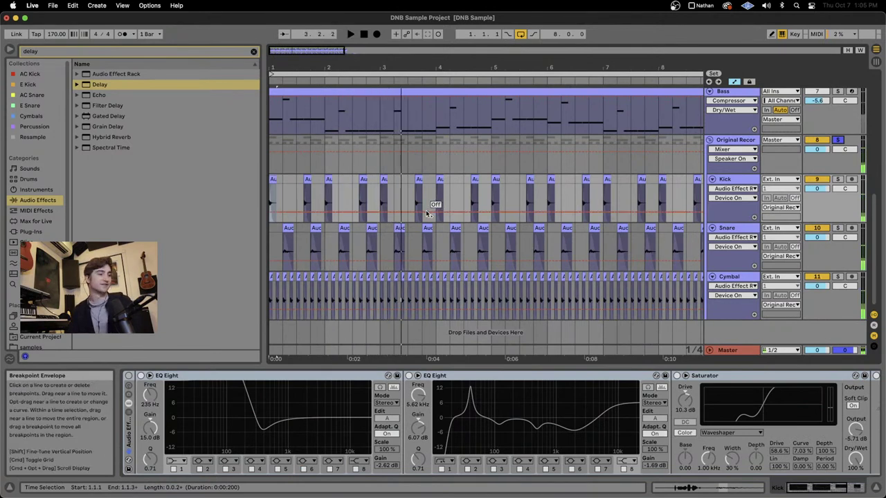
Step: Unsolo and deactivate the Original Recording group, and play the processed arrangement from the start
{"action": "scroll", "coordinate": [438, 205], "scroll_direction": "down", "scroll_amount": 10}
{"action": "scroll", "coordinate": [304, 218], "scroll_direction": "up", "scroll_amount": 4}
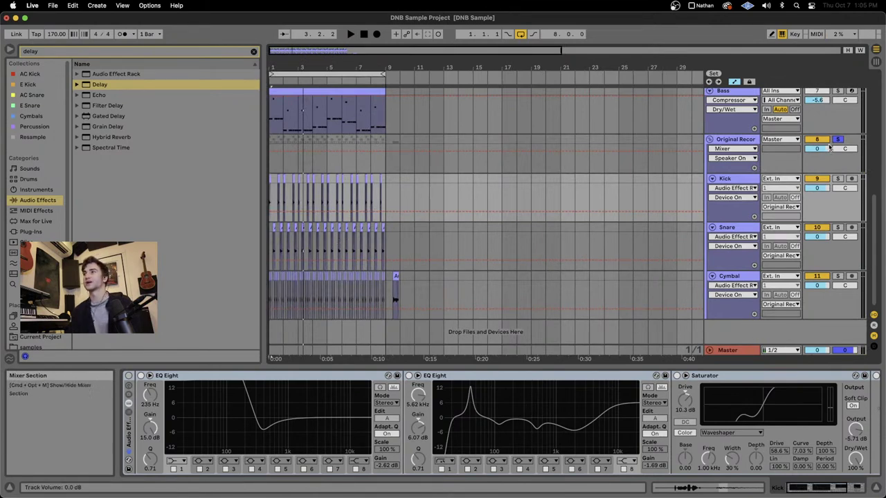
{"action": "scroll", "coordinate": [333, 143], "scroll_direction": "up", "scroll_amount": 3}
{"action": "scroll", "coordinate": [333, 144], "scroll_direction": "up", "scroll_amount": 5}
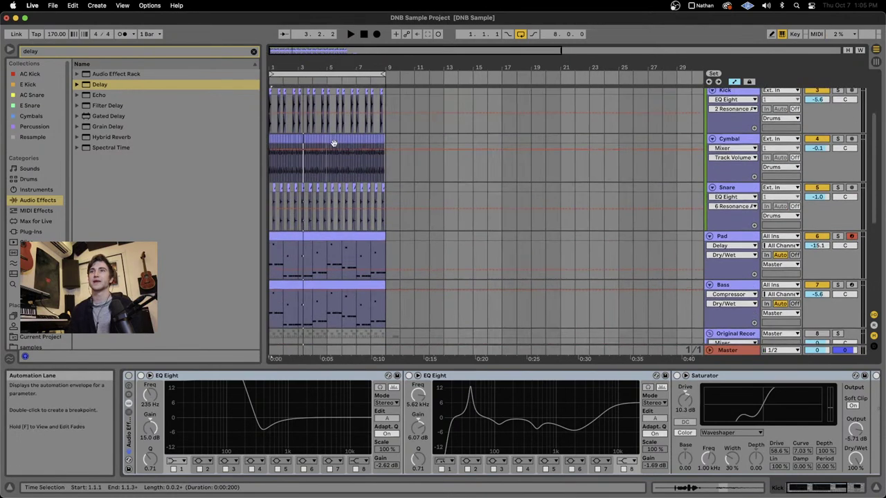
{"action": "left_click", "coordinate": [363, 36]}
{"action": "key", "text": "space"}
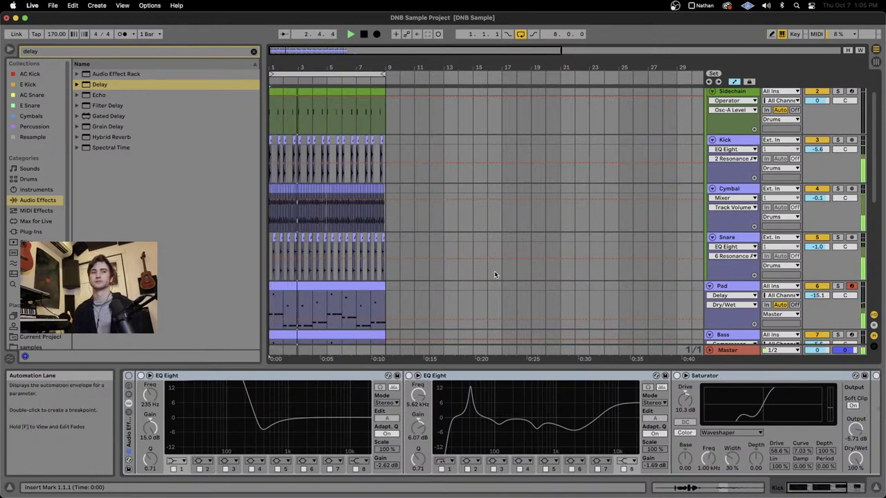
{"action": "key", "text": "space"}
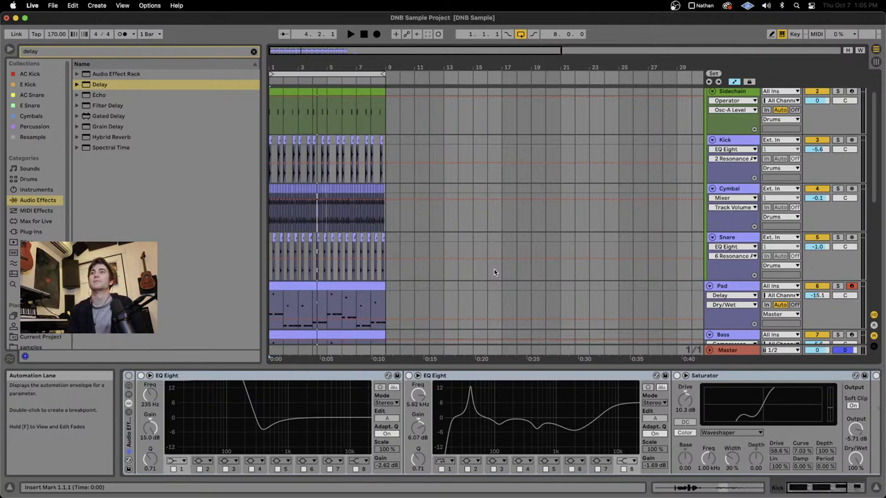
Step: Examine the Kick, Snare and Cymbal clips in the Original Recording group and the processed drum, pad and bass tracks
{"action": "scroll", "coordinate": [494, 272], "scroll_direction": "down", "scroll_amount": 7}
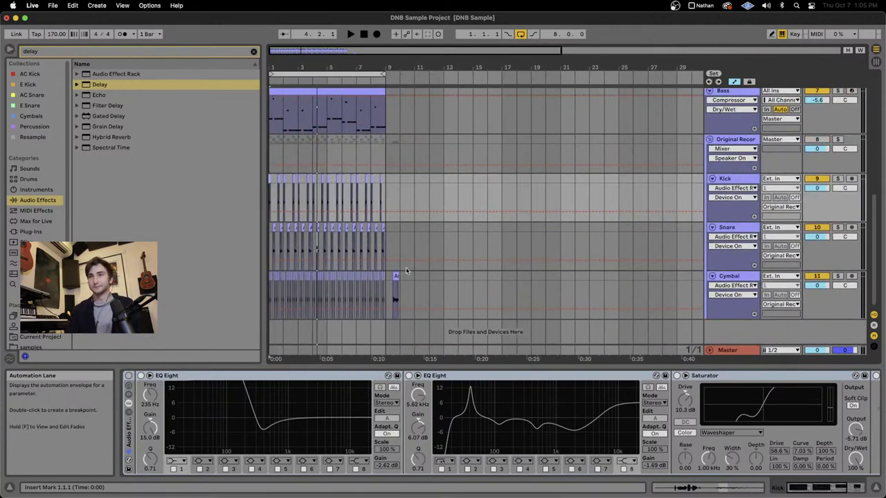
{"action": "scroll", "coordinate": [405, 267], "scroll_direction": "up", "scroll_amount": 6}
{"action": "scroll", "coordinate": [350, 292], "scroll_direction": "left", "scroll_amount": 4}
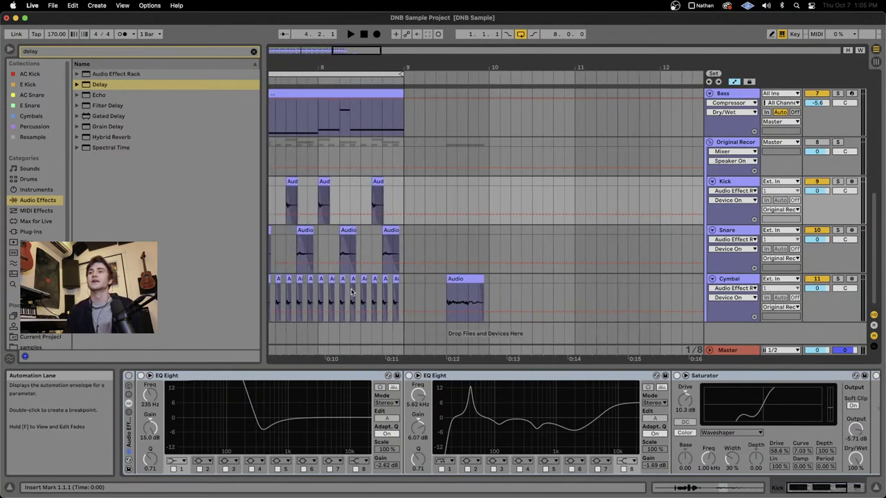
{"action": "scroll", "coordinate": [350, 292], "scroll_direction": "down", "scroll_amount": 5}
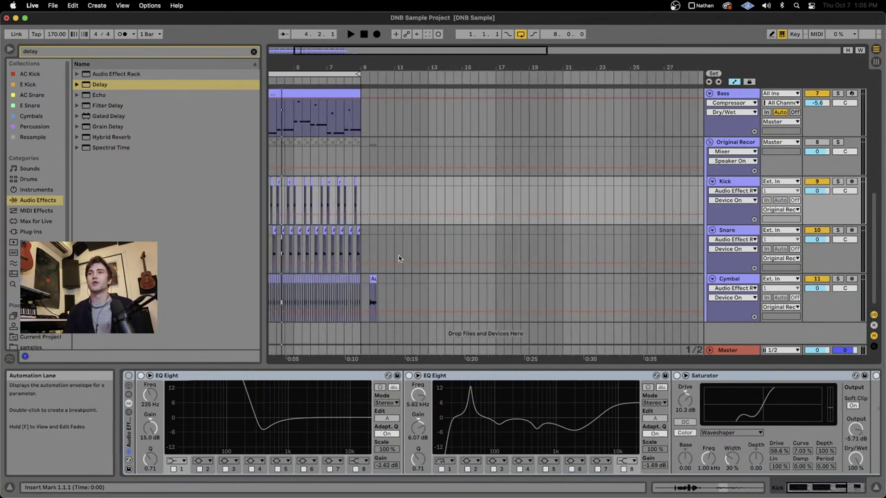
{"action": "scroll", "coordinate": [388, 252], "scroll_direction": "left", "scroll_amount": 3}
{"action": "scroll", "coordinate": [386, 254], "scroll_direction": "up", "scroll_amount": 1}
{"action": "scroll", "coordinate": [359, 264], "scroll_direction": "up", "scroll_amount": 5}
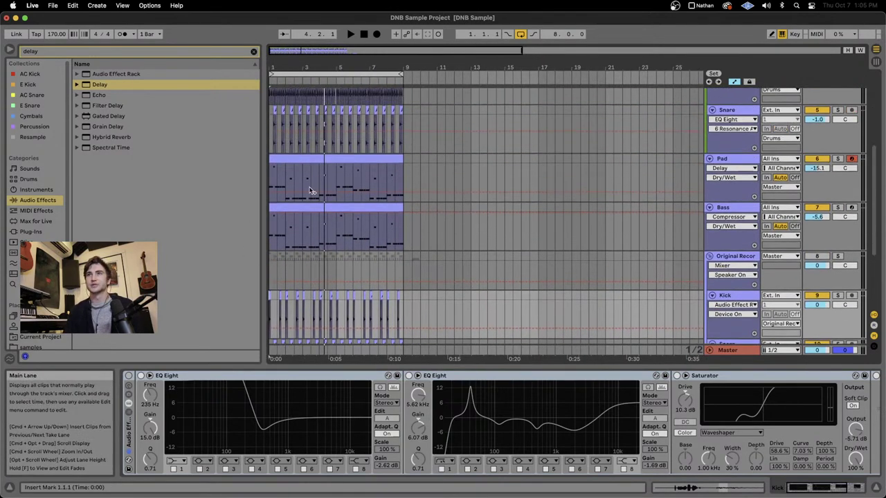
{"action": "scroll", "coordinate": [315, 226], "scroll_direction": "up", "scroll_amount": 3}
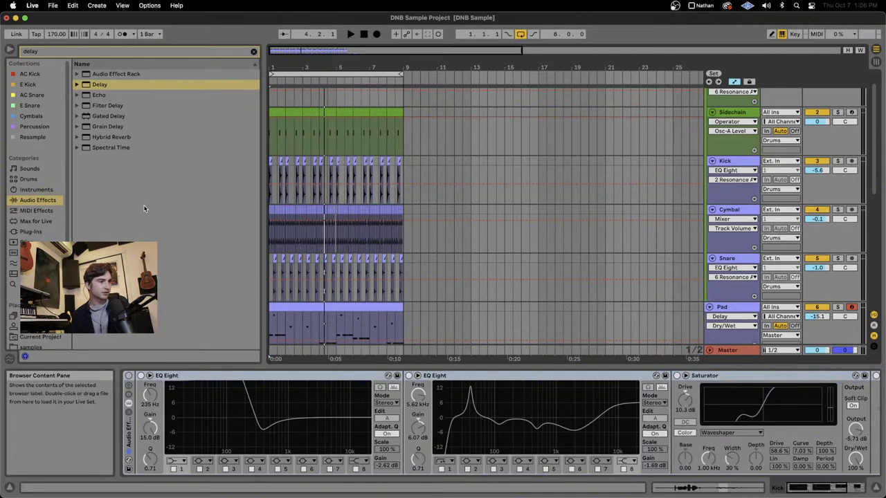
Step: Create a new Live Set in place of the DNB sample project
{"action": "left_click", "coordinate": [53, 6]}
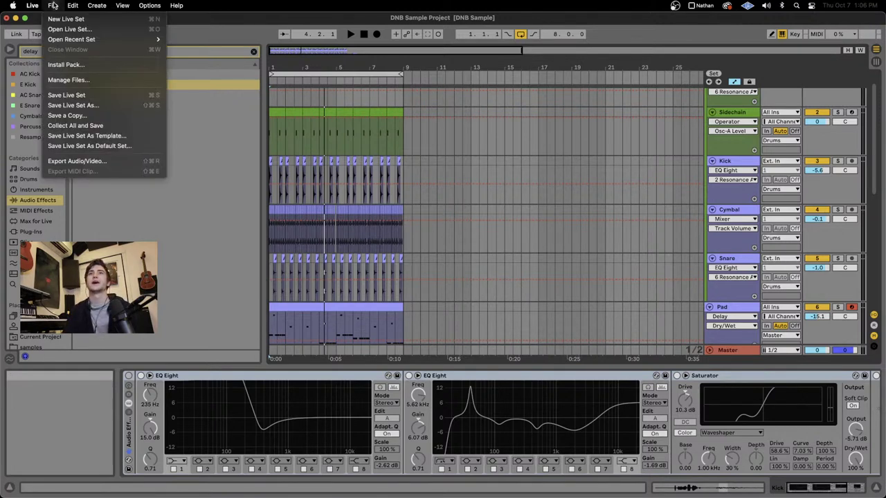
{"action": "left_click", "coordinate": [61, 19]}
{"action": "left_click", "coordinate": [373, 280]}
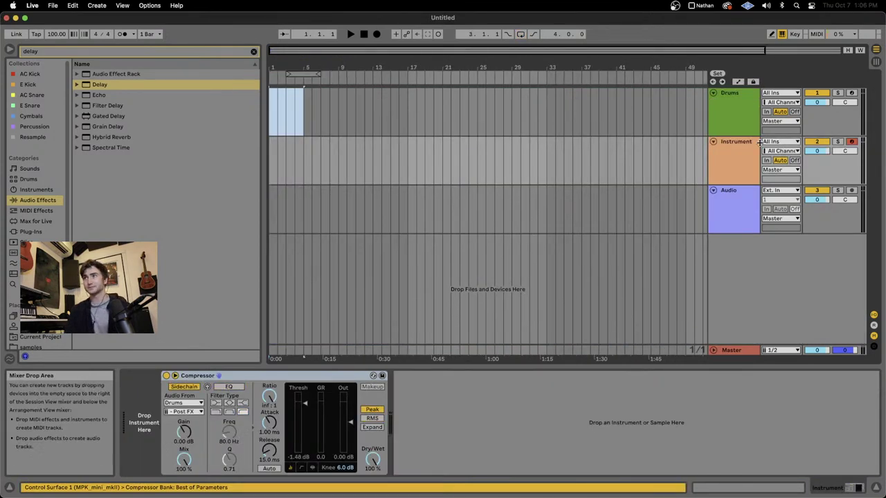
Step: Delete the Drums and Instrument tracks, and remove the EQ Eight from the remaining Audio track
{"action": "left_click", "coordinate": [726, 109]}
{"action": "key", "text": "Delete"}
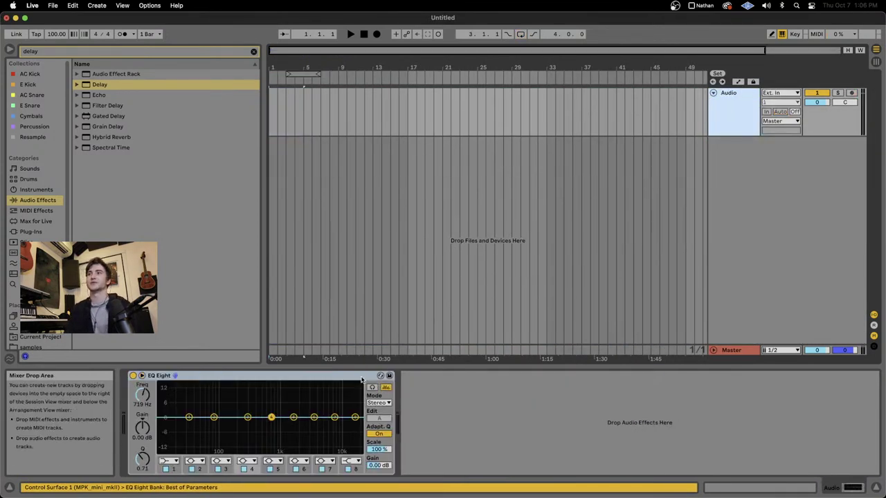
{"action": "left_click", "coordinate": [332, 374]}
{"action": "key", "text": "Delete"}
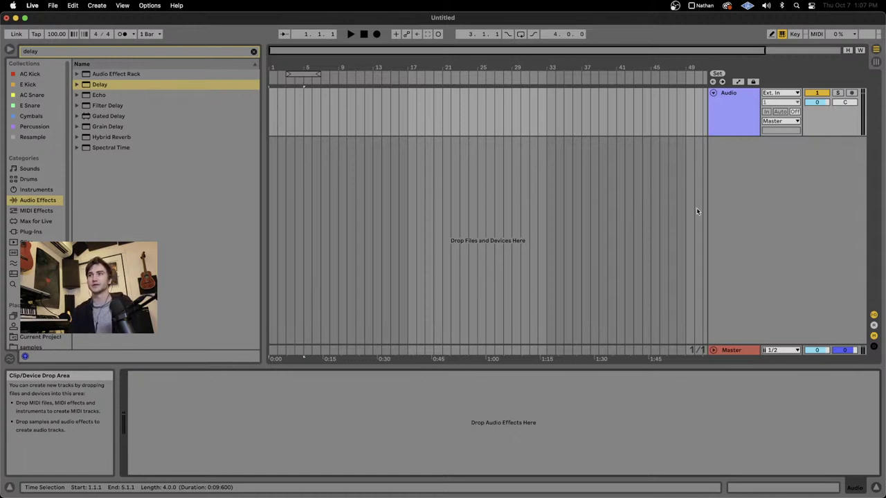
Step: Set the audio input device to Universal Audio Thunderbolt in the preferences
{"action": "left_click", "coordinate": [624, 167]}
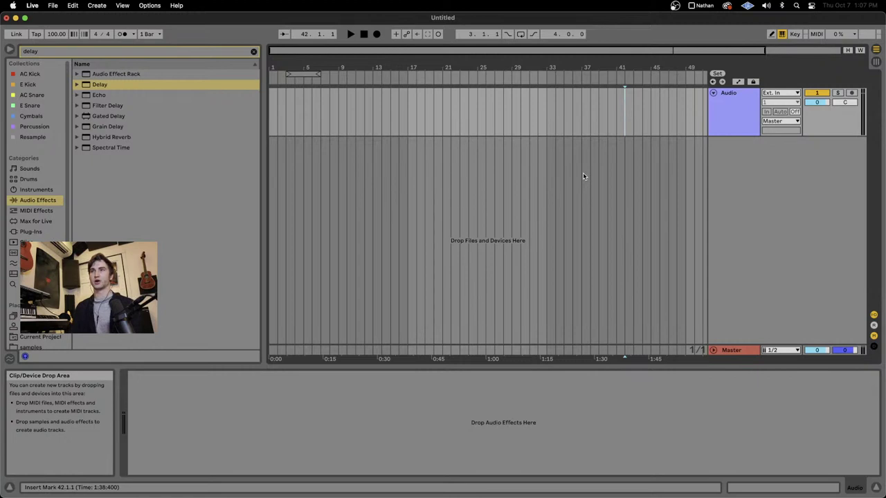
{"action": "key", "text": "super+comma"}
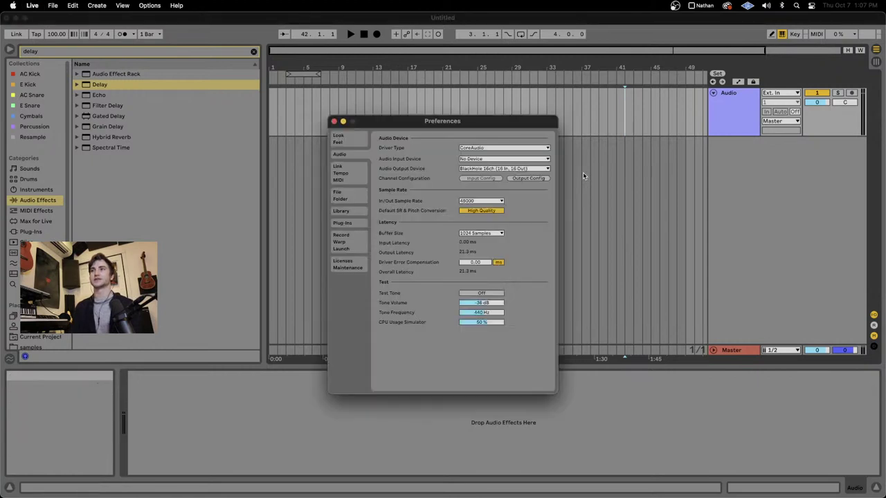
{"action": "left_click", "coordinate": [479, 159]}
{"action": "left_click", "coordinate": [480, 170]}
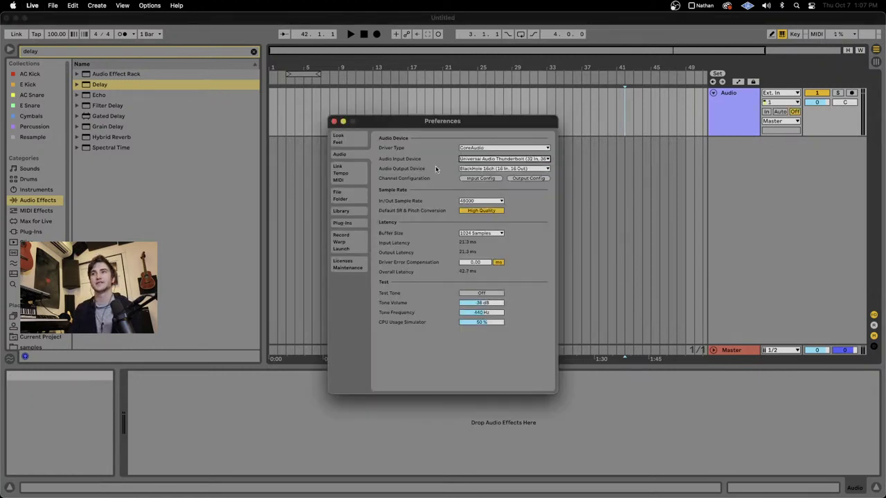
{"action": "left_click", "coordinate": [333, 121]}
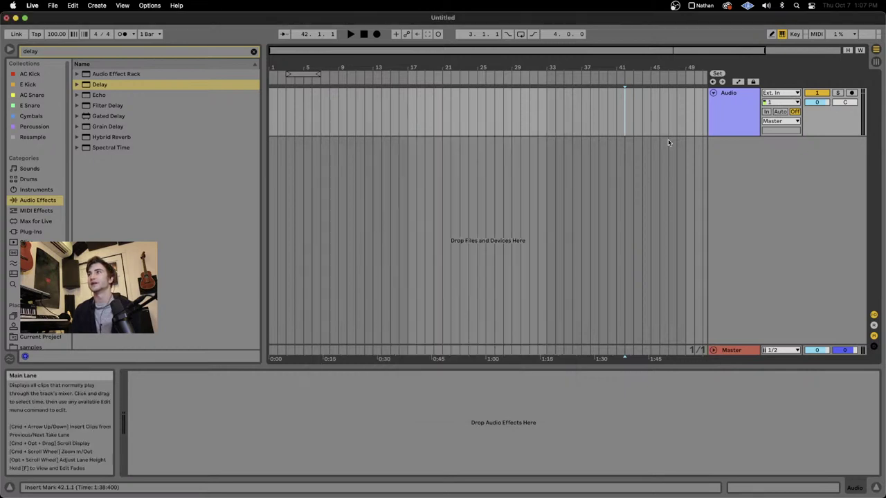
Step: Set the Audio track's input to channel 1 of Ext. In and arm the track for recording
{"action": "left_click", "coordinate": [780, 101]}
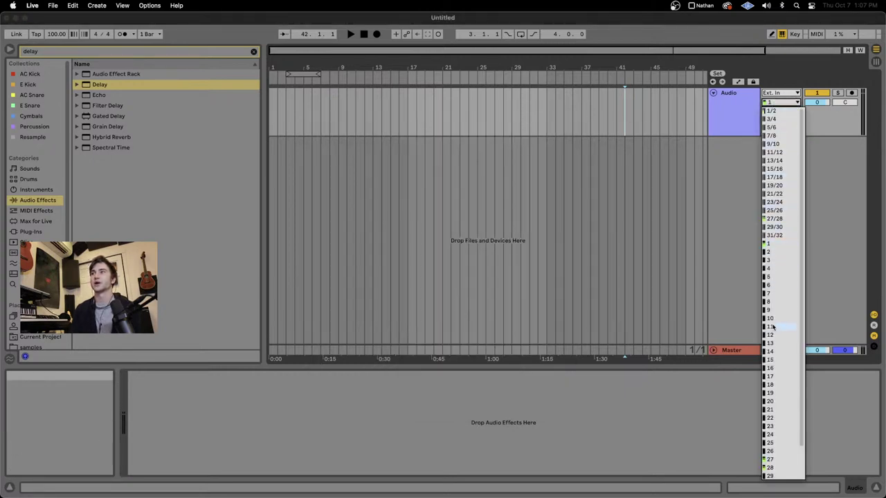
{"action": "left_click", "coordinate": [768, 245]}
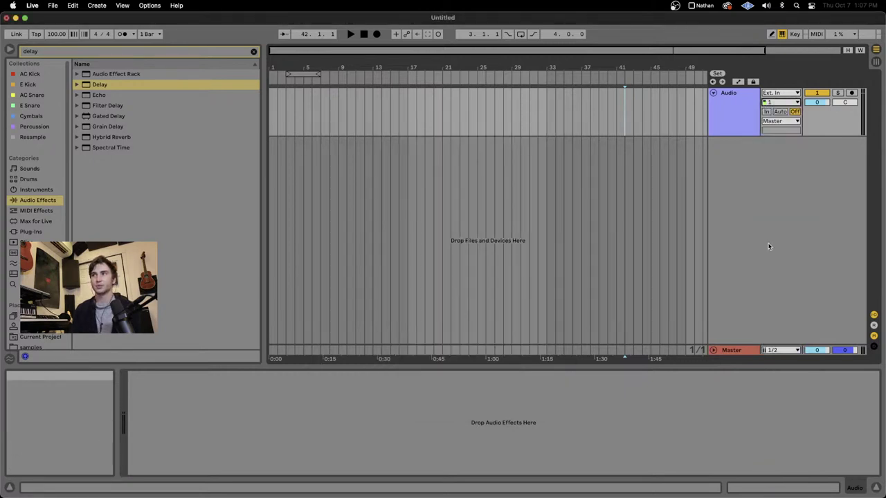
{"action": "left_click", "coordinate": [852, 93]}
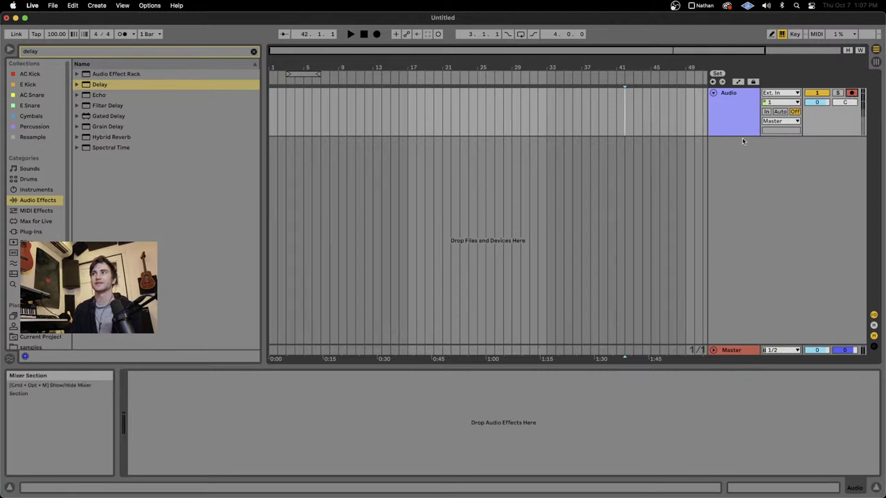
Step: Record a take of about four bars on the Audio track, starting at 1.1.1
{"action": "left_click", "coordinate": [363, 35]}
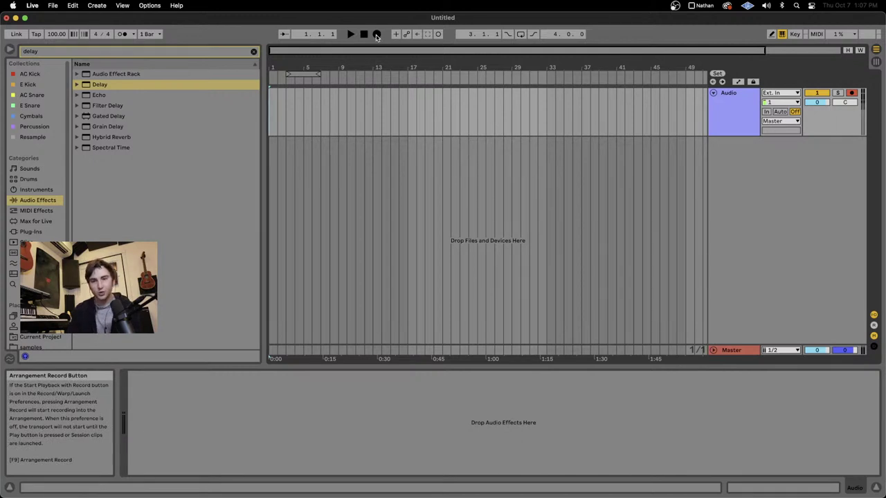
{"action": "left_click", "coordinate": [376, 35]}
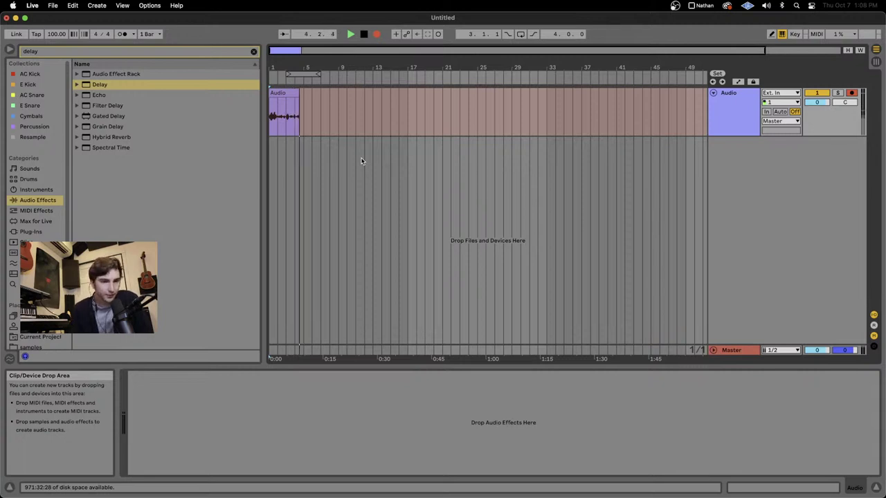
{"action": "key", "text": "space"}
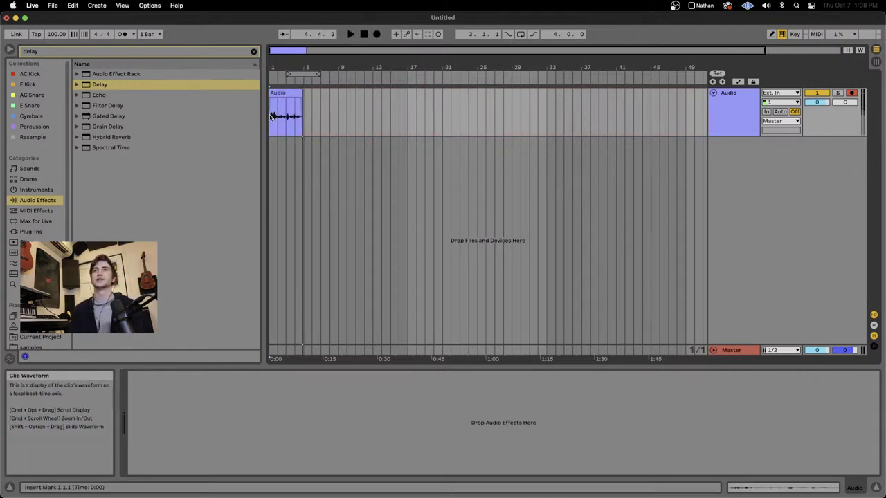
Step: Listen to the recorded take on the Audio track from 1.4.4 onward to find a usable raw sound
{"action": "scroll", "coordinate": [271, 117], "scroll_direction": "up", "scroll_amount": 5}
{"action": "scroll", "coordinate": [337, 110], "scroll_direction": "up", "scroll_amount": 3}
{"action": "left_click_drag", "start_coordinate": [336, 119], "coordinate": [347, 118]}
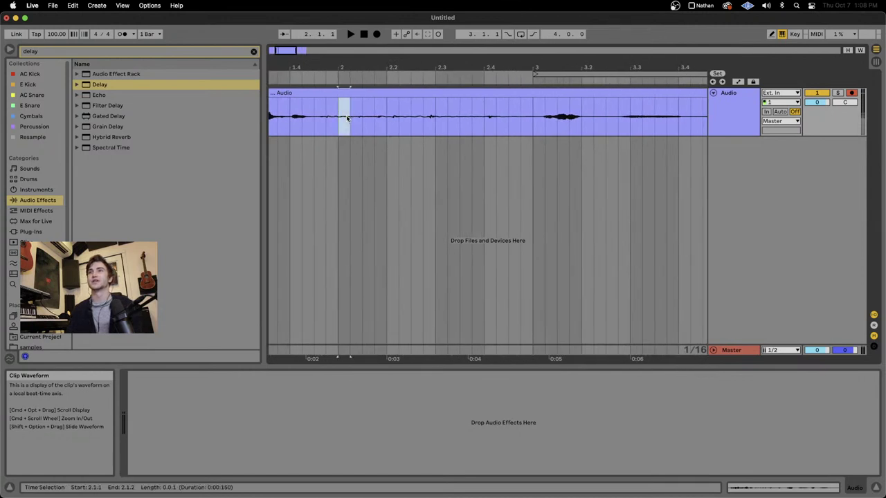
{"action": "left_click", "coordinate": [326, 117]}
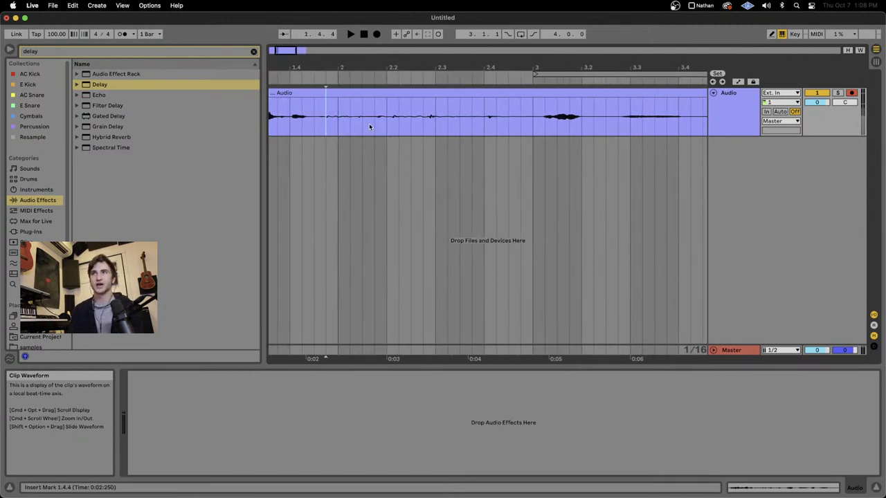
{"action": "key", "text": "space"}
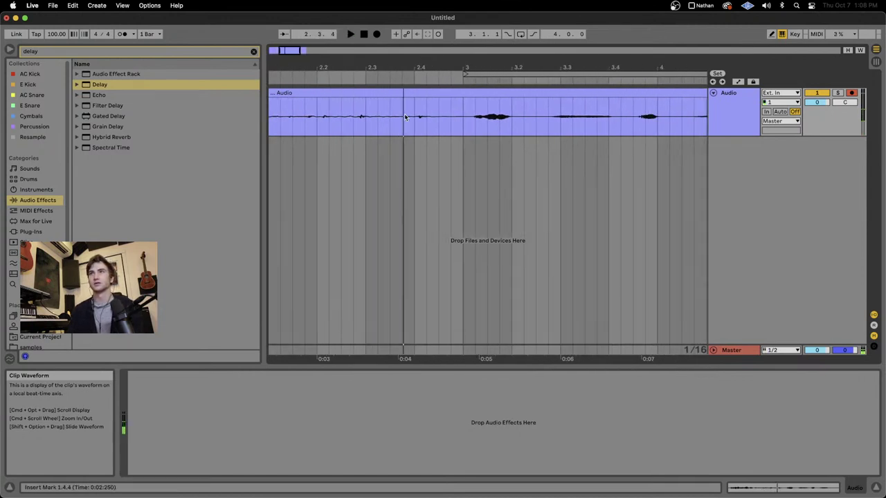
{"action": "scroll", "coordinate": [405, 115], "scroll_direction": "right", "scroll_amount": 5}
{"action": "left_click", "coordinate": [365, 115]}
{"action": "key", "text": "space"}
{"action": "key", "text": "space"}
Step: Audition the quiet sound around 4.2 in the recording from several start points to locate where it begins
{"action": "left_click", "coordinate": [510, 116]}
{"action": "key", "text": "space"}
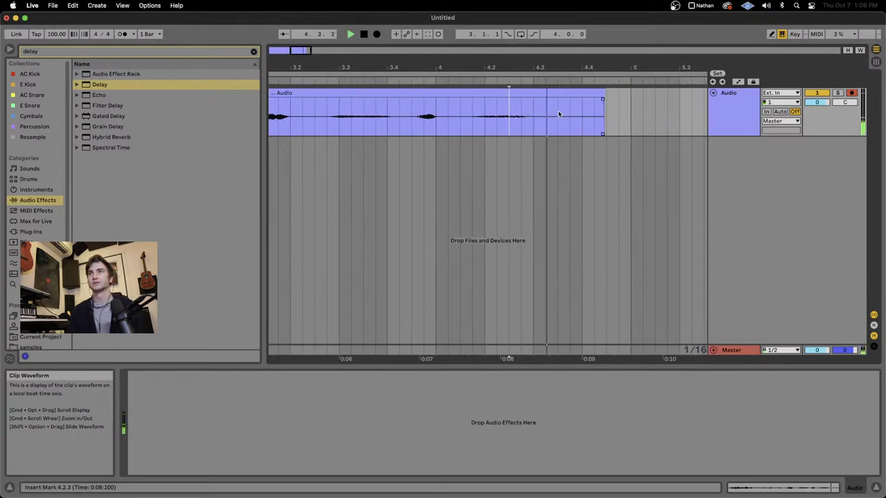
{"action": "left_click", "coordinate": [559, 114]}
{"action": "key", "text": "space"}
{"action": "key", "text": "space"}
{"action": "left_click", "coordinate": [505, 115]}
{"action": "key", "text": "space"}
{"action": "key", "text": "space"}
{"action": "left_click", "coordinate": [497, 114]}
{"action": "key", "text": "space"}
{"action": "key", "text": "space"}
{"action": "left_click", "coordinate": [488, 115]}
{"action": "key", "text": "space"}
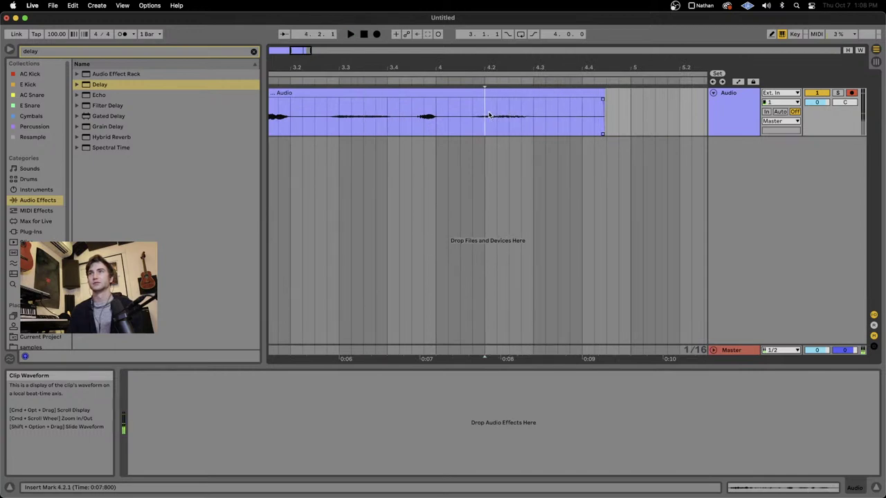
{"action": "key", "text": "space"}
{"action": "key", "text": "space"}
Step: Play the recording from 2.2.2 to compare its quiet sounds with the one near 4.2
{"action": "left_click_drag", "start_coordinate": [484, 121], "coordinate": [519, 114]}
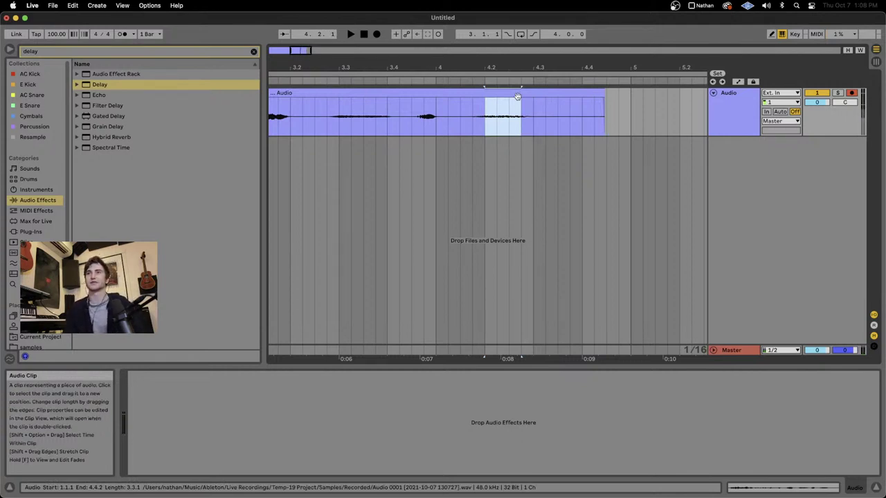
{"action": "scroll", "coordinate": [518, 96], "scroll_direction": "left", "scroll_amount": 8}
{"action": "left_click", "coordinate": [293, 118]}
{"action": "key", "text": "space"}
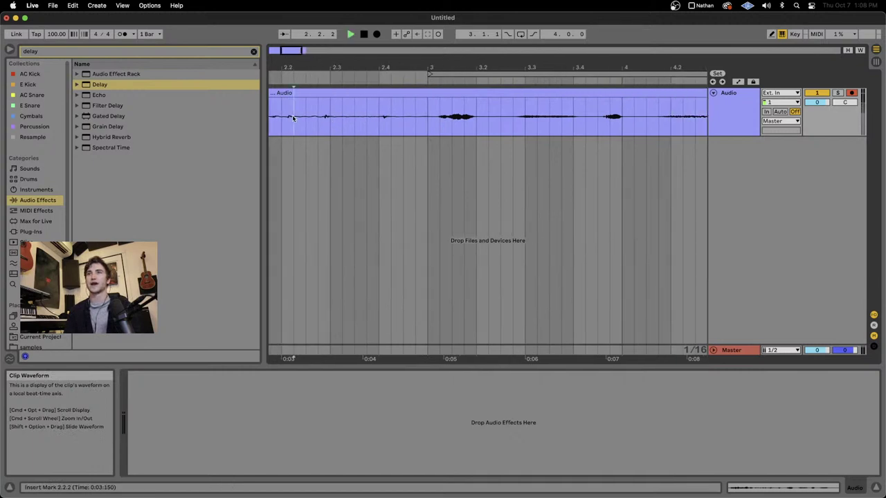
{"action": "key", "text": "space"}
Step: Split the recording at 4.2.1 and 4.2.4 to isolate the sound between them as its own clip
{"action": "scroll", "coordinate": [293, 119], "scroll_direction": "right", "scroll_amount": 10}
{"action": "left_click_drag", "start_coordinate": [392, 118], "coordinate": [431, 87]}
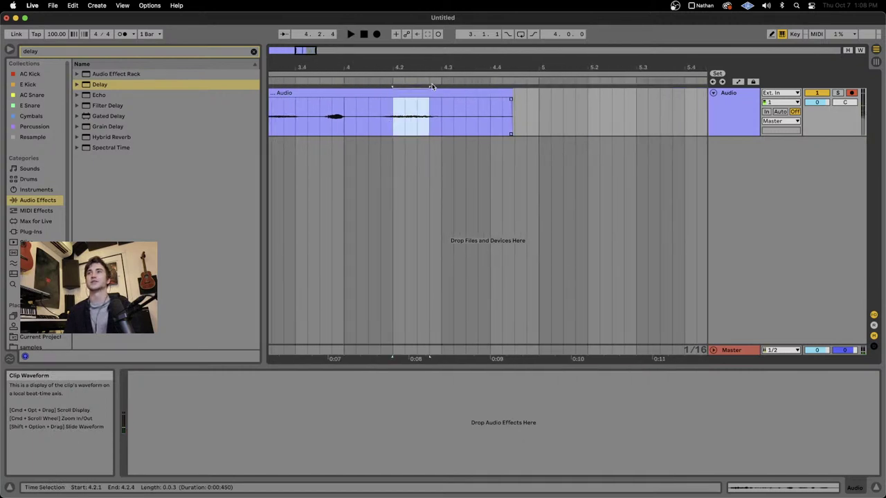
{"action": "left_click", "coordinate": [416, 119]}
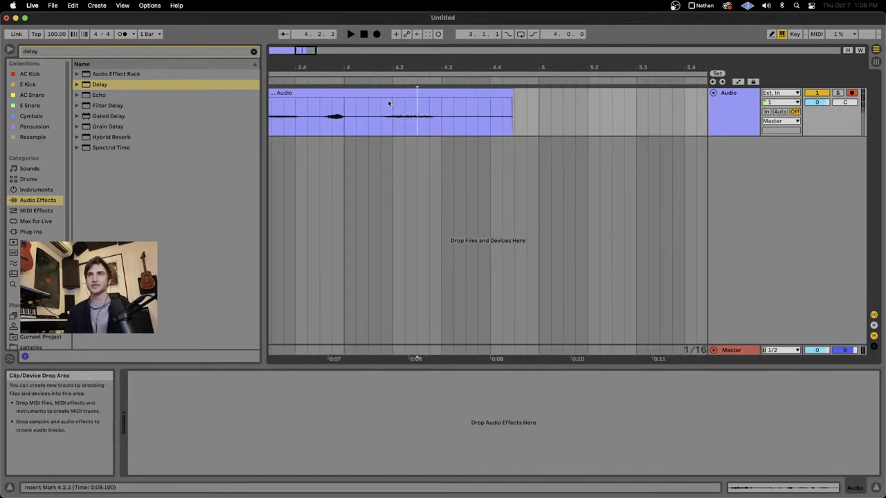
{"action": "left_click_drag", "start_coordinate": [392, 111], "coordinate": [425, 102]}
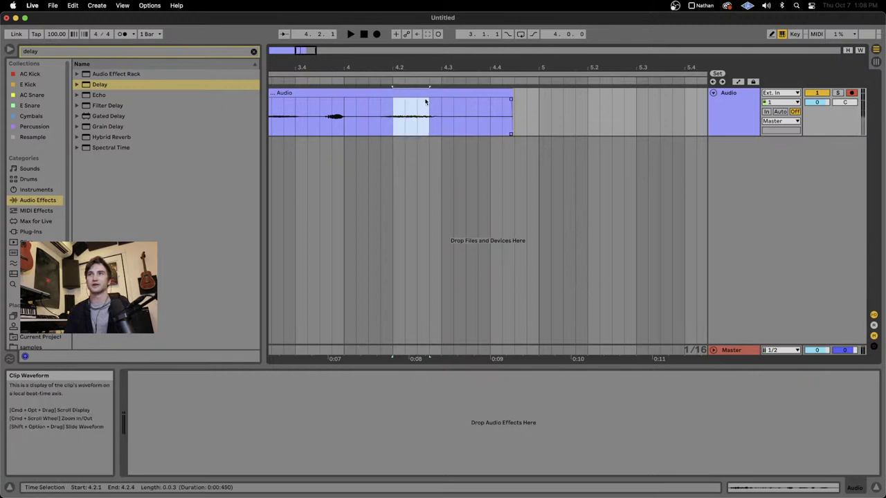
{"action": "key", "text": "super+e"}
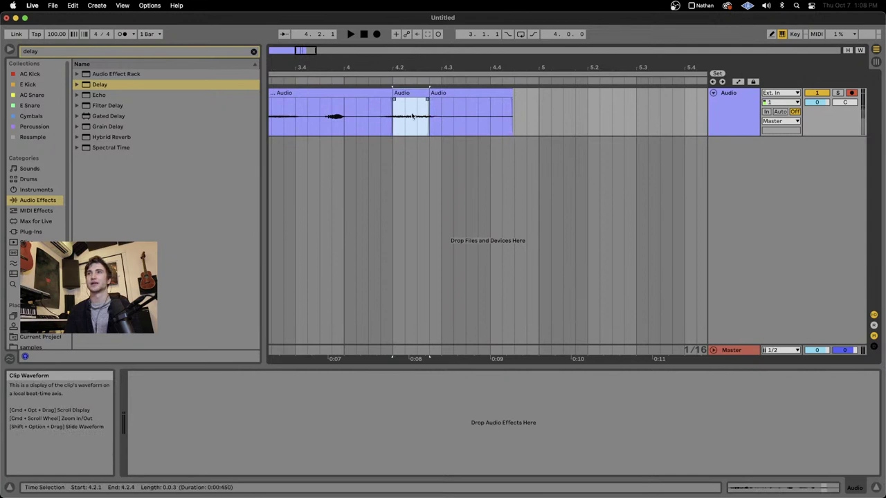
Step: Replace the whole take with the isolated clip placed at 1.1.1, and shorten the clip to end at 1.1.3
{"action": "scroll", "coordinate": [412, 115], "scroll_direction": "down", "scroll_amount": 10}
{"action": "left_click_drag", "start_coordinate": [425, 113], "coordinate": [218, 110]}
{"action": "key", "text": "Delete"}
{"action": "key", "text": "super+v"}
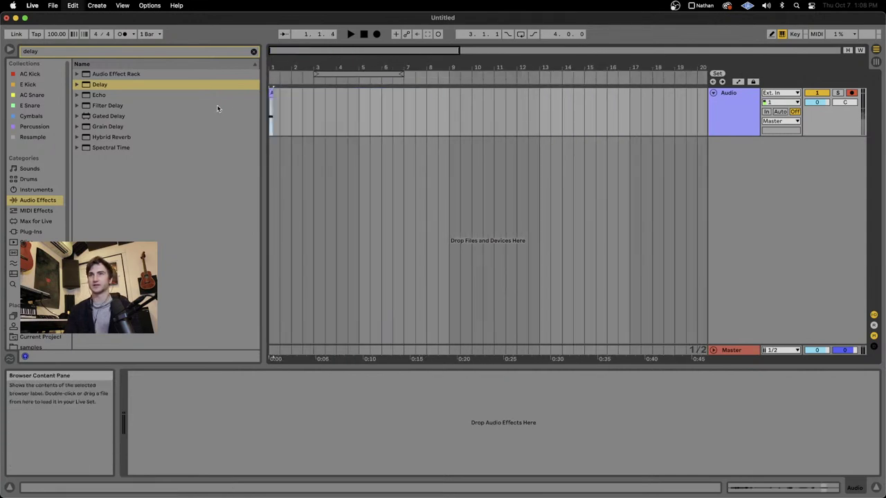
{"action": "scroll", "coordinate": [271, 118], "scroll_direction": "up", "scroll_amount": 10}
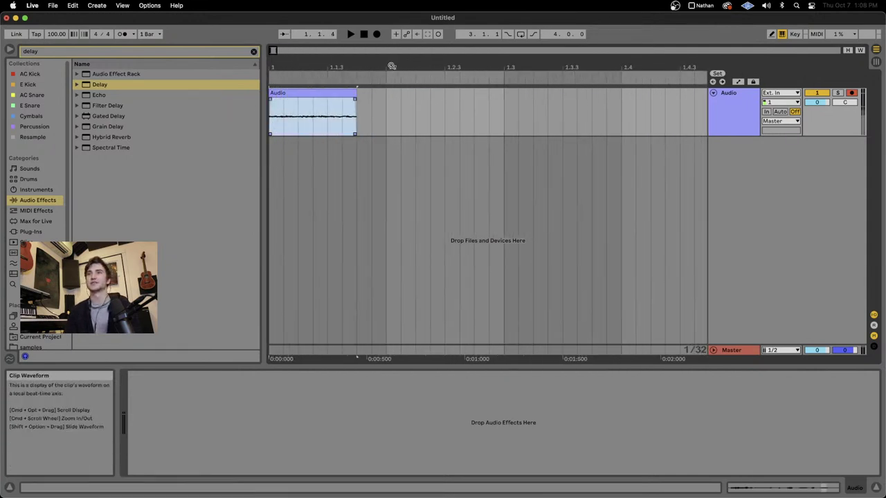
{"action": "left_click_drag", "start_coordinate": [356, 111], "coordinate": [326, 111]}
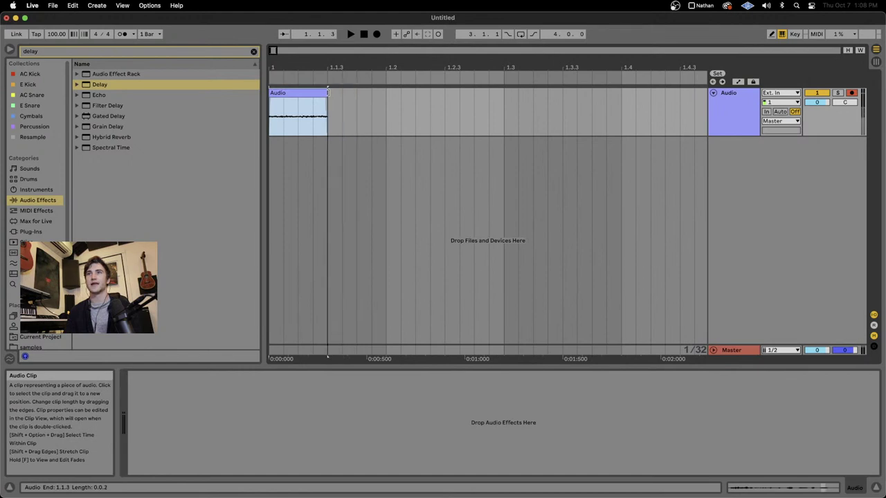
Step: Raise the shortened clip's gain to -10.6 dB and play it back several times
{"action": "left_click", "coordinate": [291, 94]}
{"action": "double_click", "coordinate": [292, 93]}
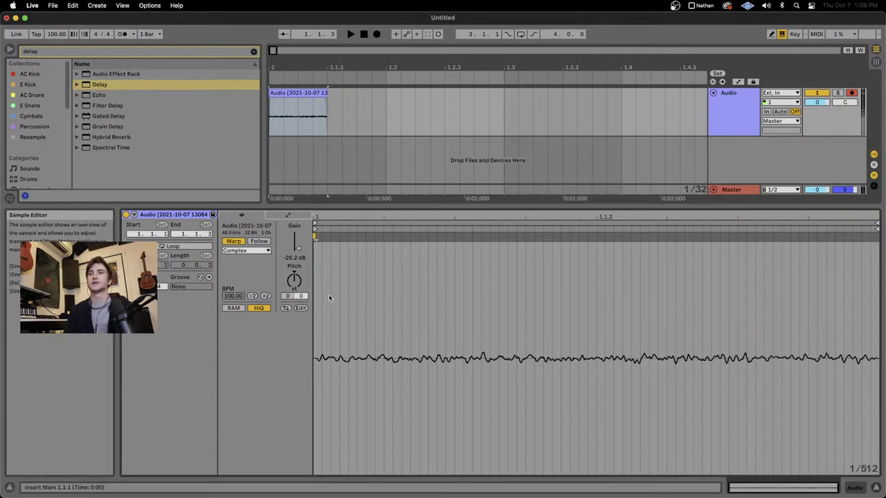
{"action": "left_click_drag", "start_coordinate": [296, 247], "coordinate": [296, 228]}
{"action": "key", "text": "space"}
{"action": "key", "text": "space"}
{"action": "key", "text": "space"}
{"action": "key", "text": "space"}
{"action": "key", "text": "space"}
{"action": "key", "text": "space"}
{"action": "key", "text": "space"}
{"action": "key", "text": "space"}
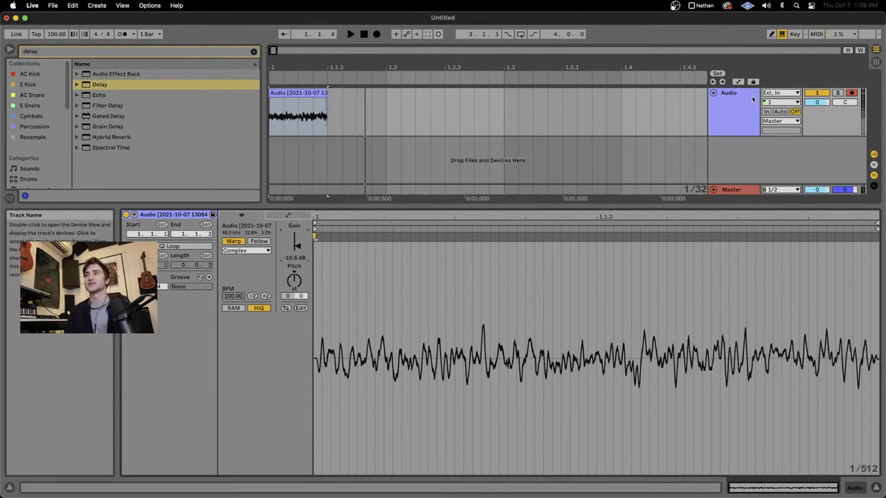
Step: Insert a second audio track below the Audio track and remove its EQ Eight
{"action": "double_click", "coordinate": [728, 115]}
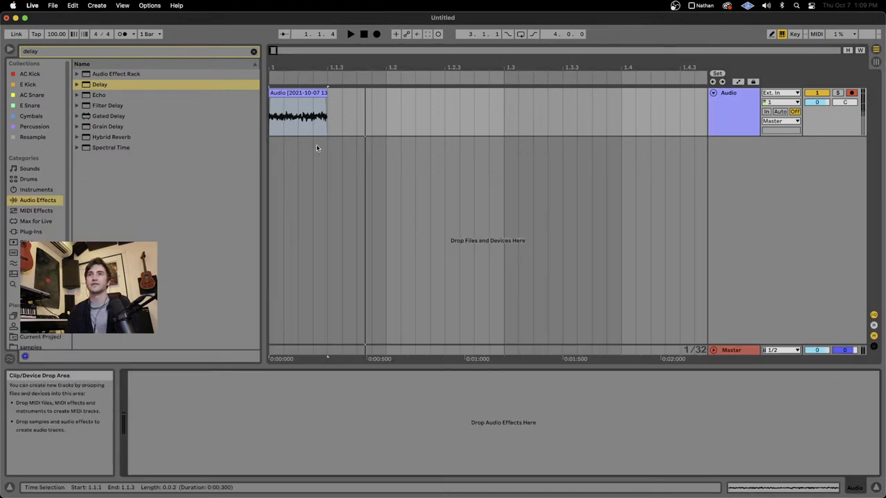
{"action": "scroll", "coordinate": [316, 146], "scroll_direction": "down", "scroll_amount": 6}
{"action": "scroll", "coordinate": [325, 143], "scroll_direction": "up", "scroll_amount": 3}
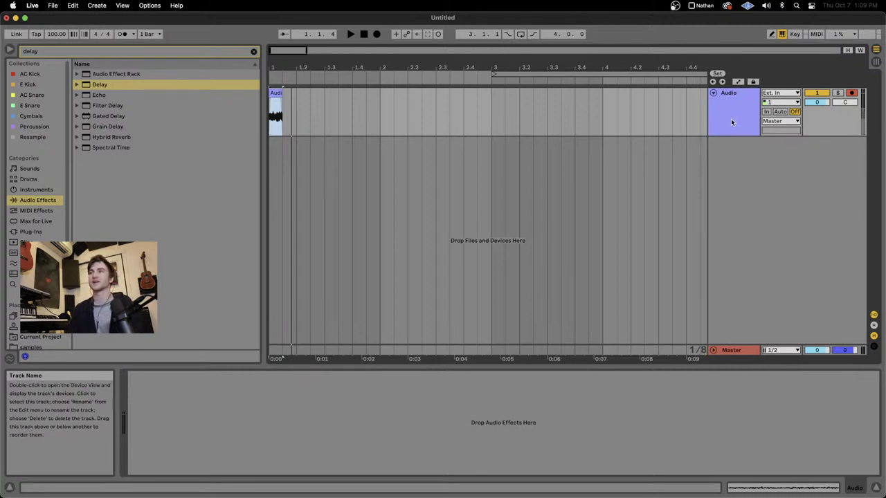
{"action": "right_click", "coordinate": [735, 162]}
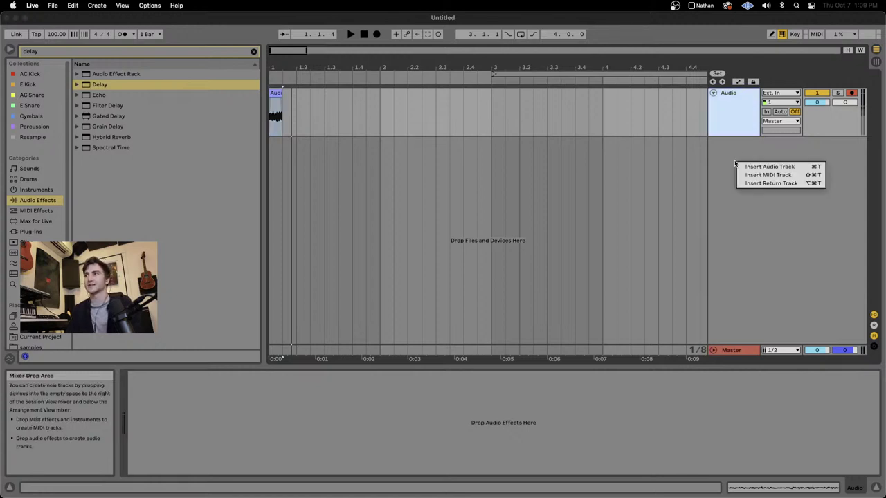
{"action": "left_click", "coordinate": [734, 161]}
{"action": "right_click", "coordinate": [734, 160]}
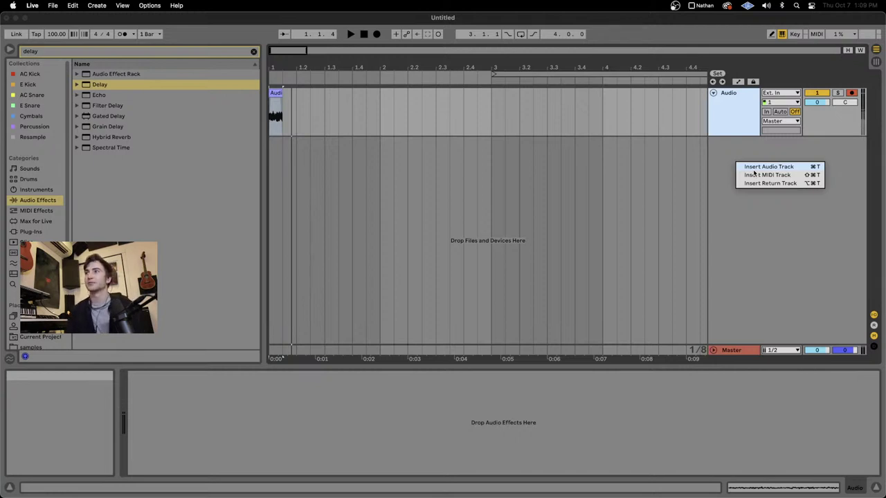
{"action": "left_click", "coordinate": [754, 170]}
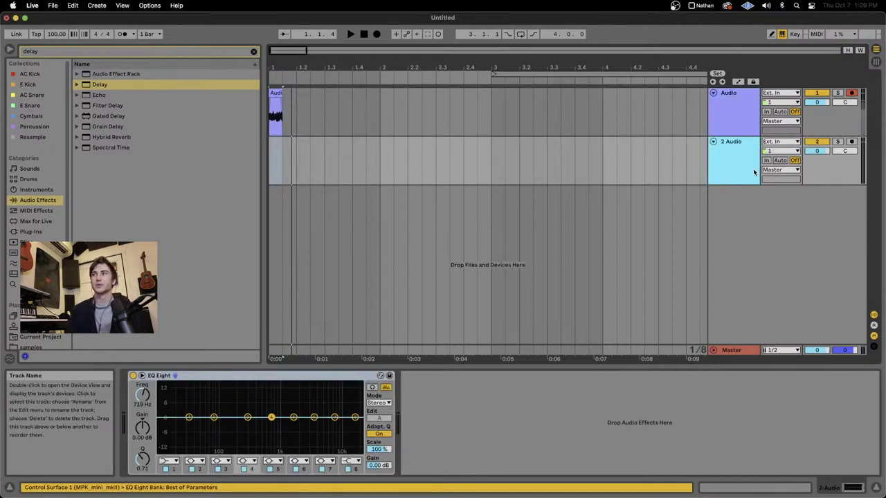
{"action": "left_click", "coordinate": [345, 376]}
{"action": "key", "text": "Delete"}
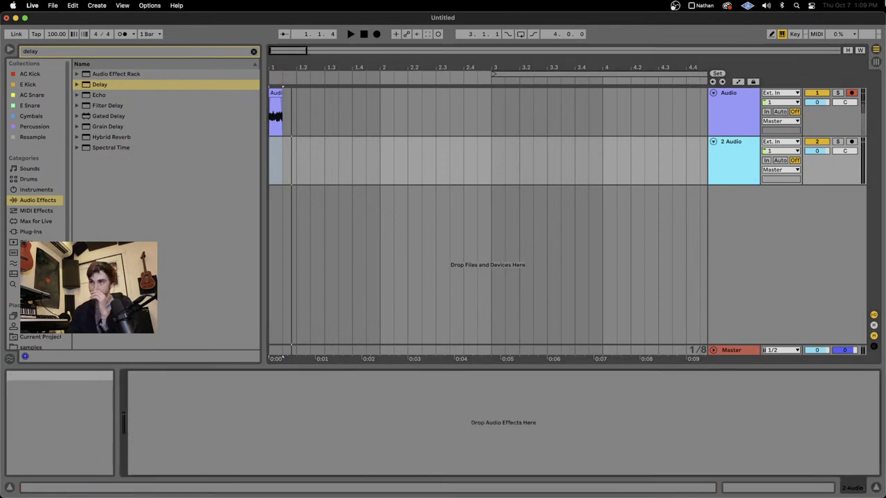
Step: Rename the first track Kick and the second track Hi Hat
{"action": "right_click", "coordinate": [743, 97]}
{"action": "left_click", "coordinate": [759, 142]}
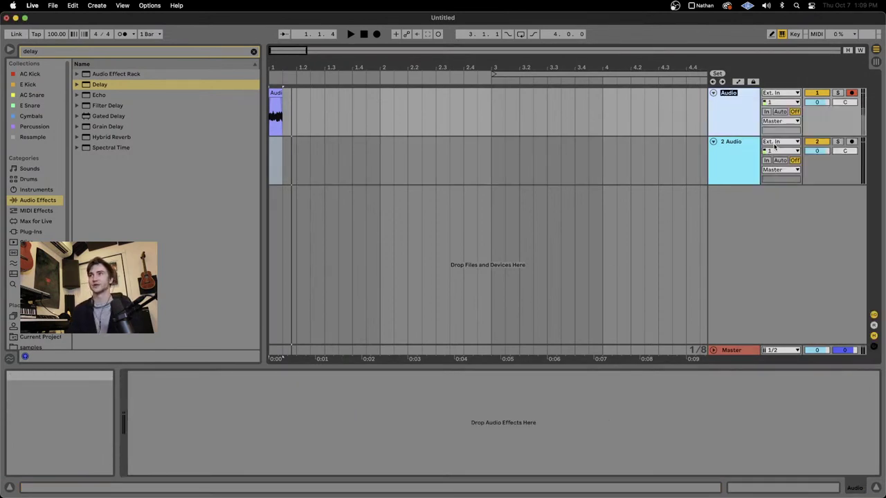
{"action": "type", "text": "Kick"}
{"action": "key", "text": "Return"}
{"action": "right_click", "coordinate": [759, 165]}
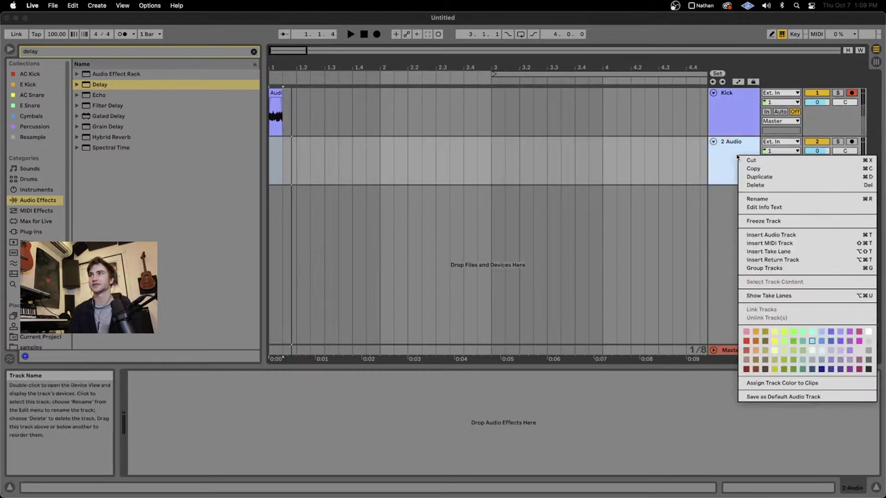
{"action": "left_click", "coordinate": [759, 198]}
{"action": "type", "text": "Hi Hat"}
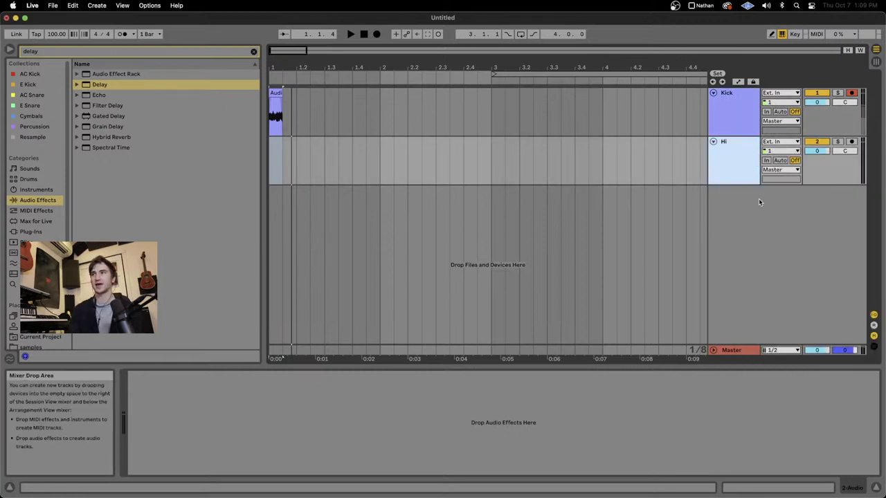
{"action": "key", "text": "Return"}
Step: Add a third audio track named Snare / Clap and remove its EQ Eight
{"action": "right_click", "coordinate": [738, 202]}
{"action": "left_click", "coordinate": [746, 206]}
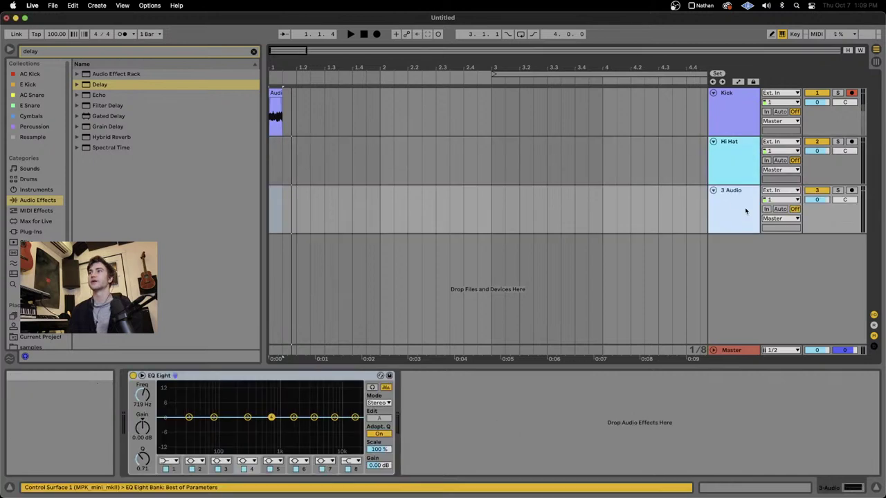
{"action": "right_click", "coordinate": [731, 200]}
{"action": "left_click", "coordinate": [755, 248]}
{"action": "type", "text": "S"}
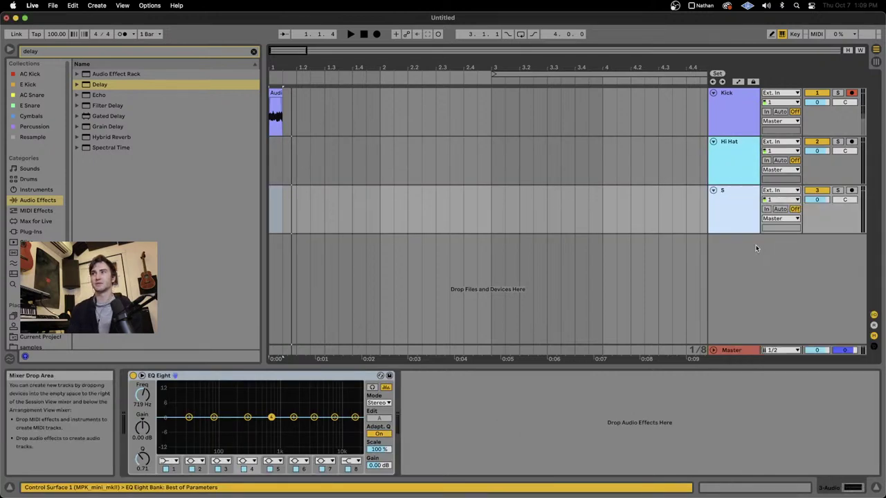
{"action": "type", "text": "nare / C"}
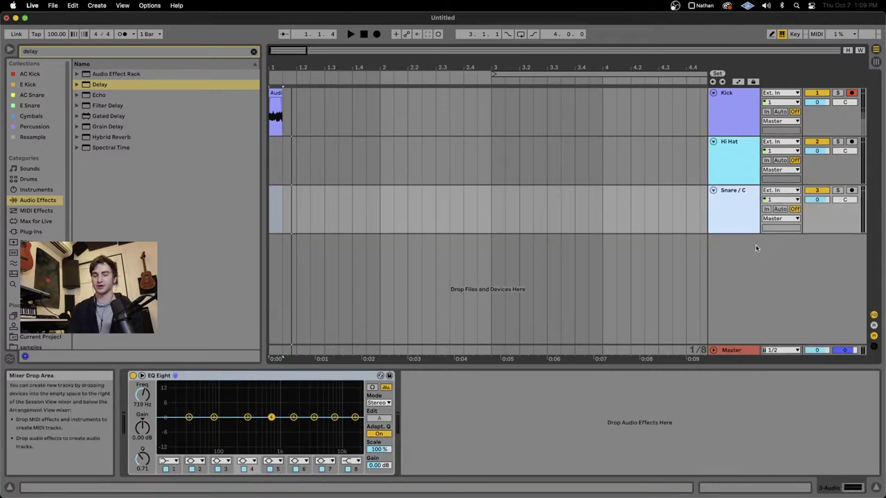
{"action": "type", "text": "lap"}
{"action": "key", "text": "Return"}
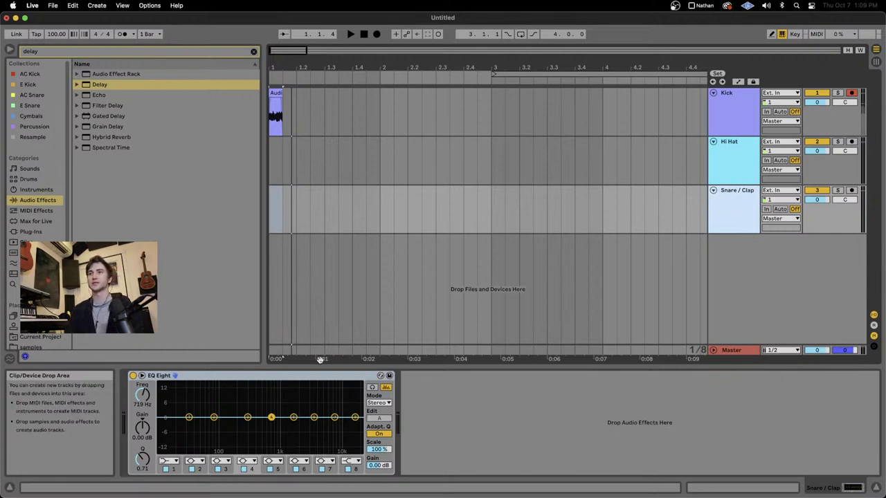
Step: Group the Kick, Hi Hat and Snare / Clap tracks and name the group Drums
{"action": "left_click", "coordinate": [728, 159]}
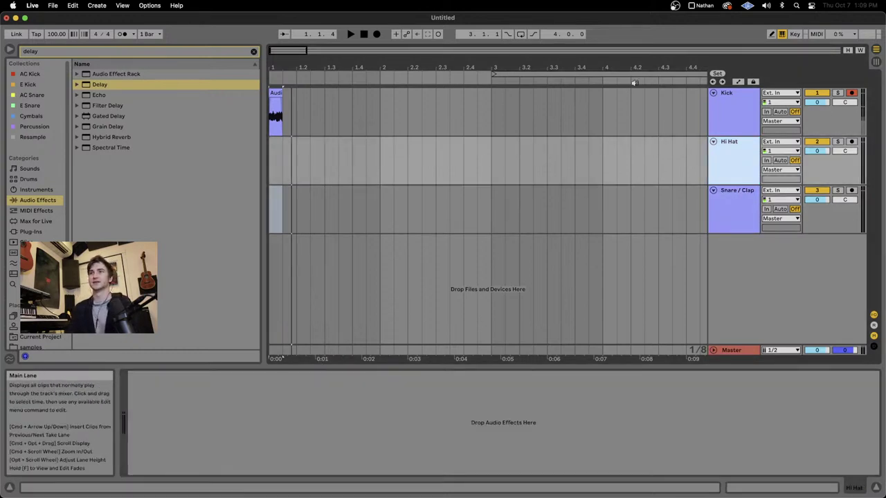
{"action": "left_click", "coordinate": [742, 99]}
{"action": "left_click", "coordinate": [735, 205]}
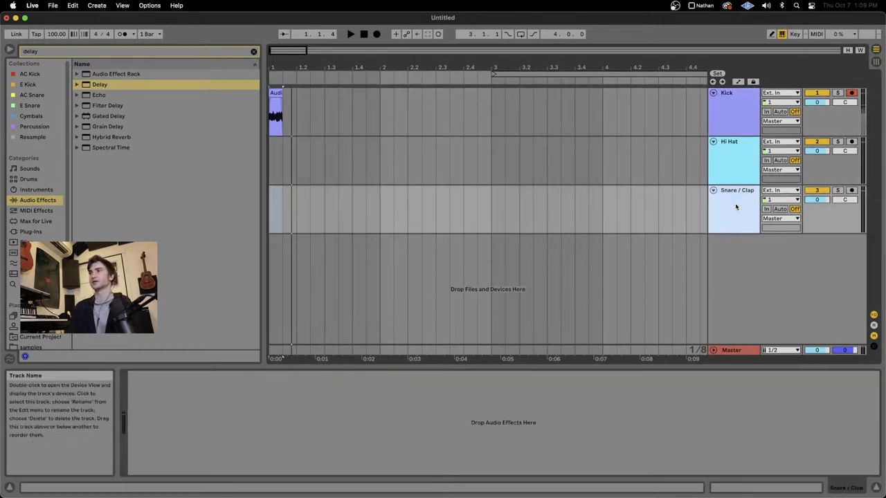
{"action": "right_click", "coordinate": [734, 227]}
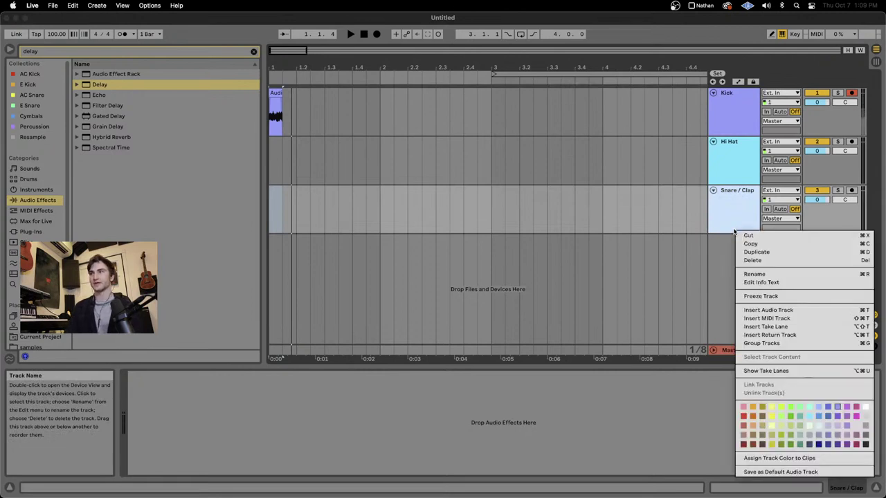
{"action": "left_click", "coordinate": [734, 227]}
{"action": "left_click", "coordinate": [724, 113], "text": "shift"}
{"action": "key", "text": "super+g"}
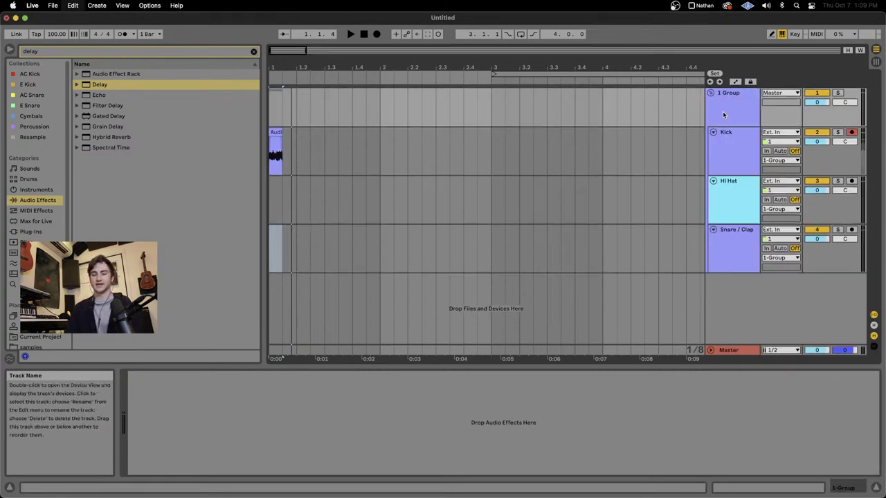
{"action": "right_click", "coordinate": [727, 110]}
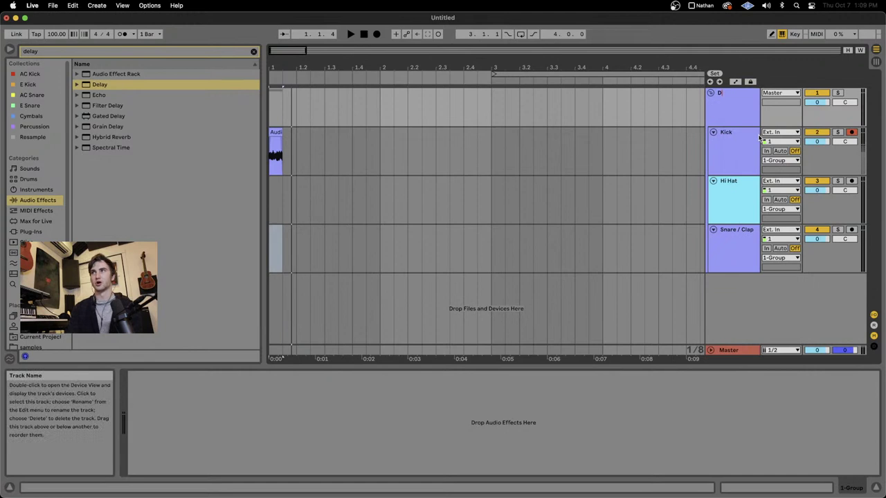
{"action": "type", "text": "rums"}
{"action": "key", "text": "Return"}
Step: Insert a new audio track below the Drums group and name it Bass
{"action": "right_click", "coordinate": [716, 315]}
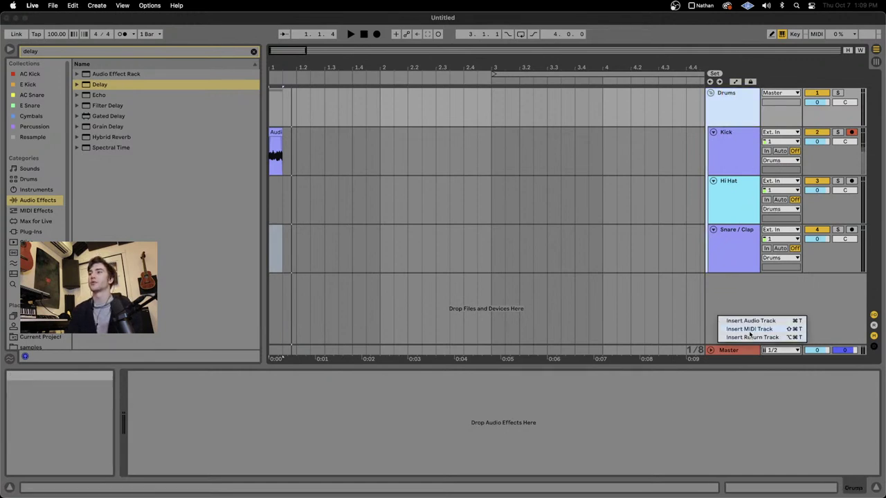
{"action": "left_click", "coordinate": [751, 322]}
{"action": "right_click", "coordinate": [735, 297]}
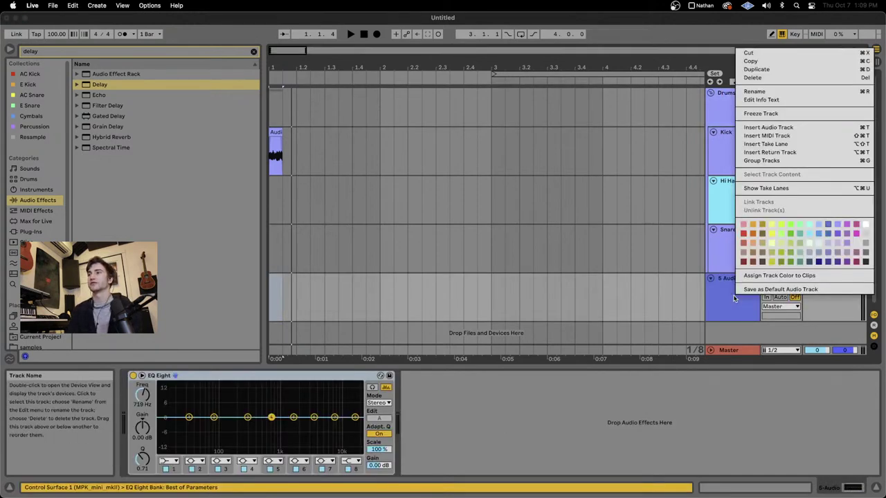
{"action": "left_click", "coordinate": [773, 92]}
{"action": "type", "text": "Bass"}
{"action": "key", "text": "Return"}
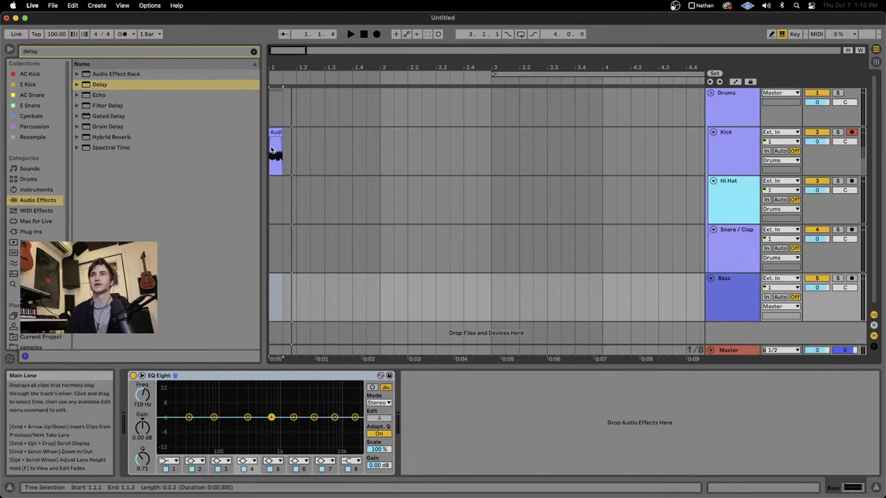
Step: Clear the delay search from the browser so the full list of audio effects is shown
{"action": "scroll", "coordinate": [272, 143], "scroll_direction": "up", "scroll_amount": 10, "text": "super"}
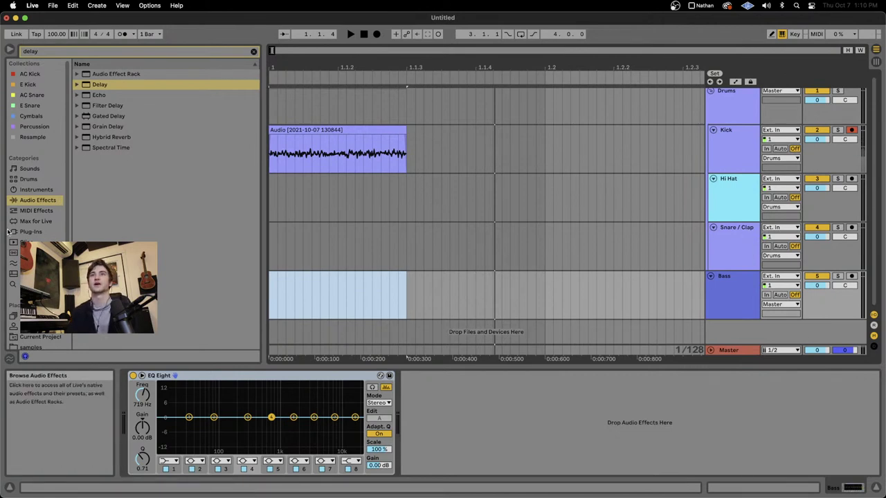
{"action": "left_click", "coordinate": [254, 53]}
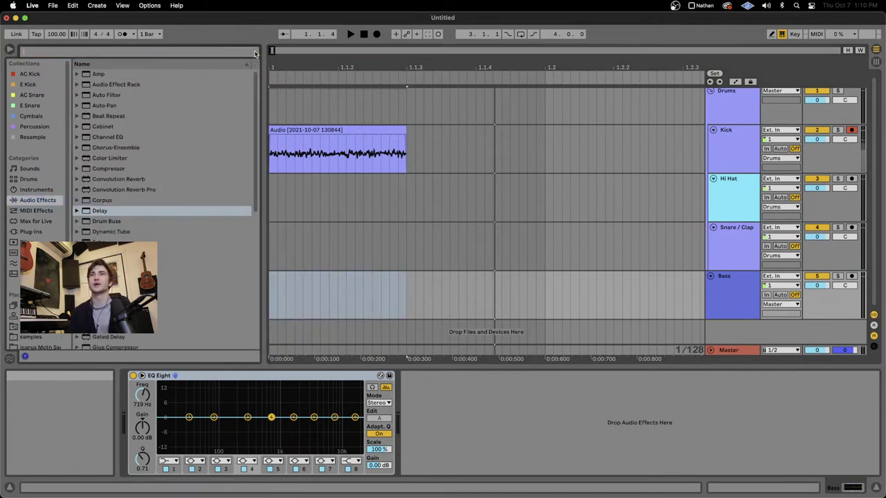
{"action": "scroll", "coordinate": [154, 201], "scroll_direction": "down", "scroll_amount": 3}
{"action": "scroll", "coordinate": [154, 200], "scroll_direction": "up", "scroll_amount": 2}
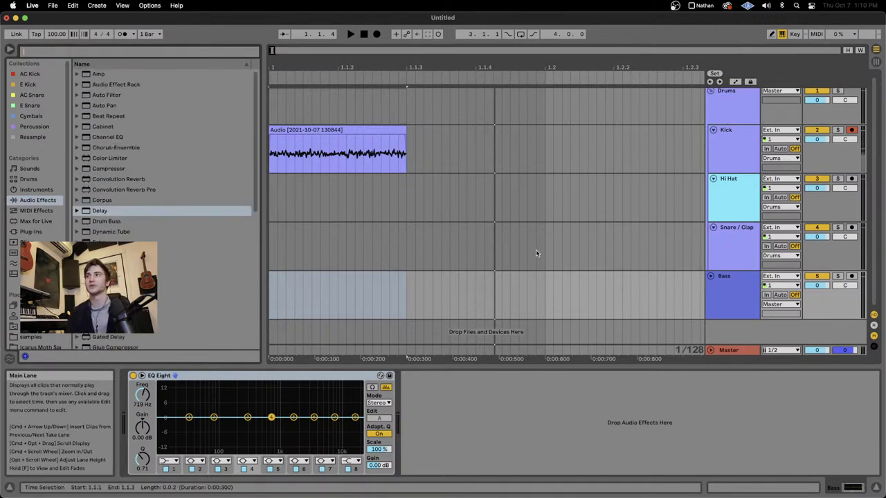
{"action": "scroll", "coordinate": [350, 187], "scroll_direction": "down", "scroll_amount": 4}
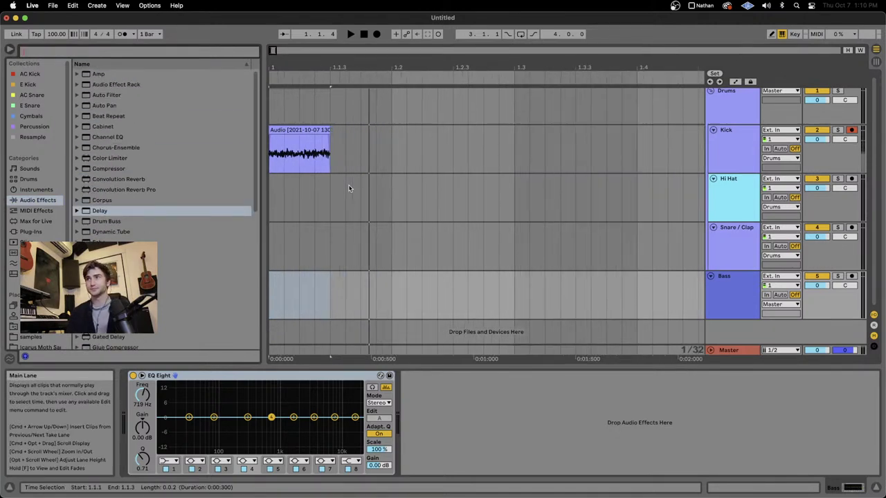
Step: Copy the Kick track's audio clip onto the Bass track at bar 12
{"action": "left_click", "coordinate": [289, 129]}
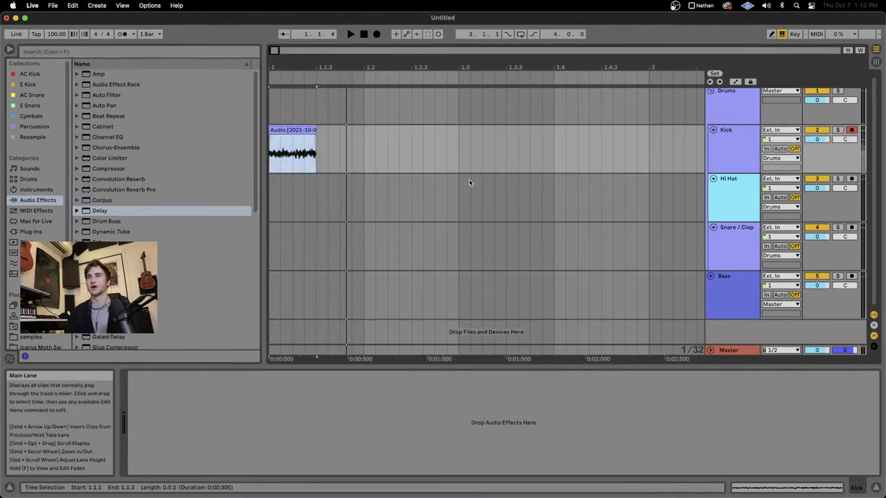
{"action": "scroll", "coordinate": [664, 280], "scroll_direction": "down", "scroll_amount": 5}
{"action": "left_click", "coordinate": [607, 294]}
{"action": "key", "text": "super+v"}
{"action": "key", "text": "super+z"}
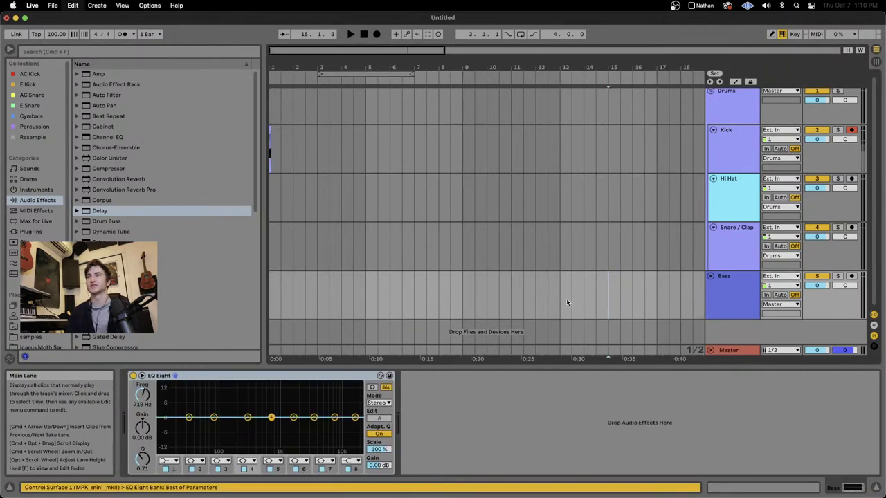
{"action": "left_click", "coordinate": [536, 306]}
{"action": "key", "text": "super+v"}
{"action": "scroll", "coordinate": [502, 301], "scroll_direction": "up", "scroll_amount": 3}
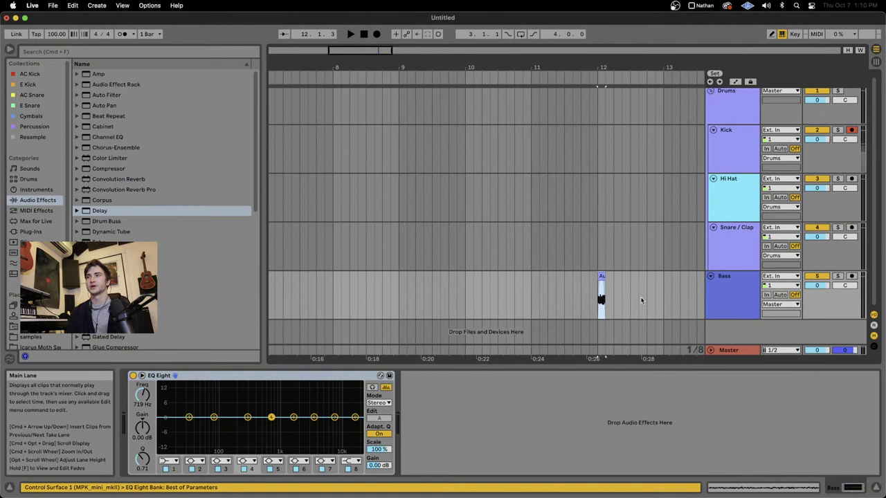
Step: Colour the copied clip on the Bass track red and move it to bar 9
{"action": "left_click", "coordinate": [599, 298]}
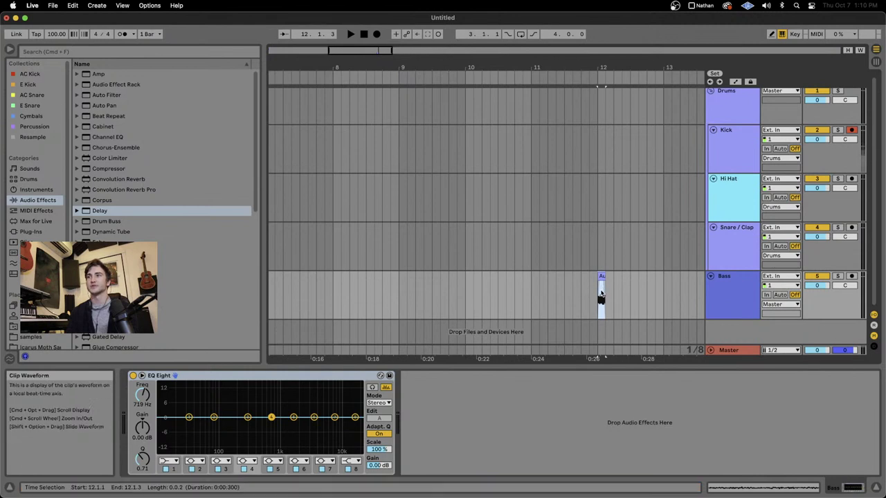
{"action": "right_click", "coordinate": [601, 297]}
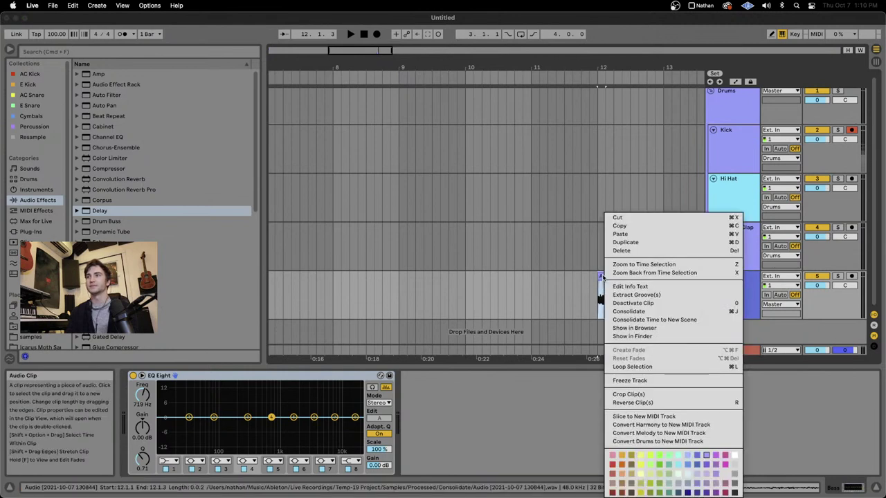
{"action": "left_click", "coordinate": [612, 465]}
{"action": "left_click", "coordinate": [555, 311]}
{"action": "scroll", "coordinate": [555, 310], "scroll_direction": "down", "scroll_amount": 5}
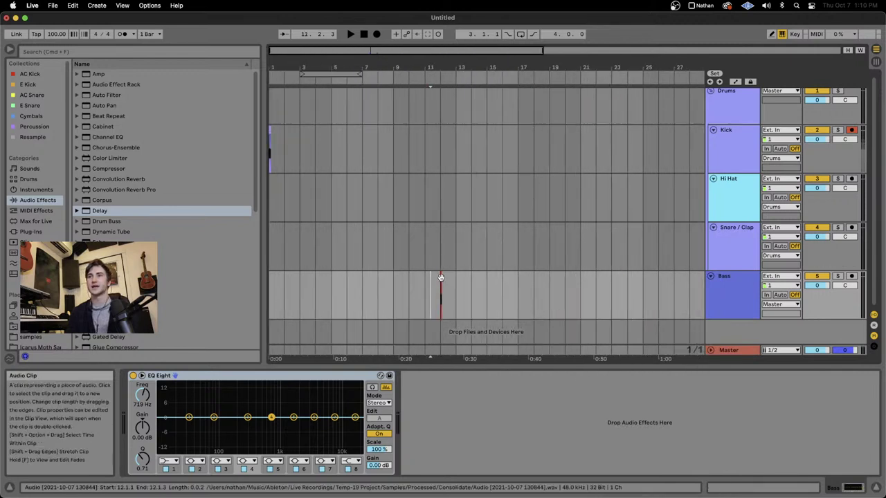
{"action": "left_click", "coordinate": [395, 290]}
Step: Open the Kick track's audio clip in the clip view
{"action": "scroll", "coordinate": [272, 142], "scroll_direction": "up", "scroll_amount": 5}
{"action": "scroll", "coordinate": [273, 141], "scroll_direction": "up", "scroll_amount": 8}
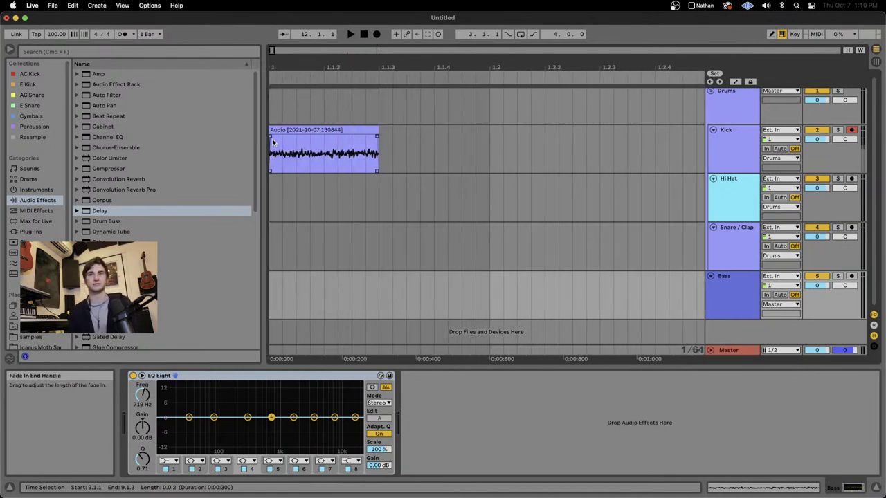
{"action": "left_click", "coordinate": [296, 156]}
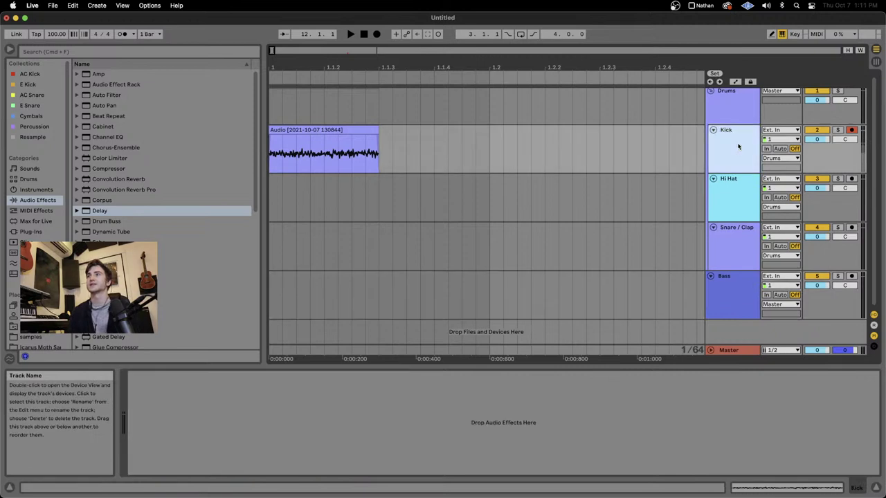
{"action": "double_click", "coordinate": [297, 128]}
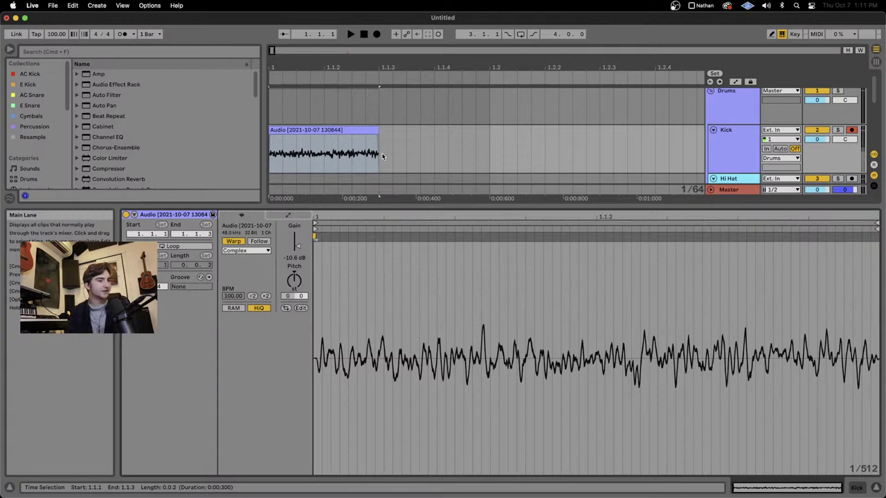
{"action": "mouse_move", "coordinate": [377, 133]}
{"action": "left_mouse_down"}
{"action": "mouse_move", "coordinate": [352, 137]}
{"action": "mouse_move", "coordinate": [376, 139]}
{"action": "left_mouse_up"}
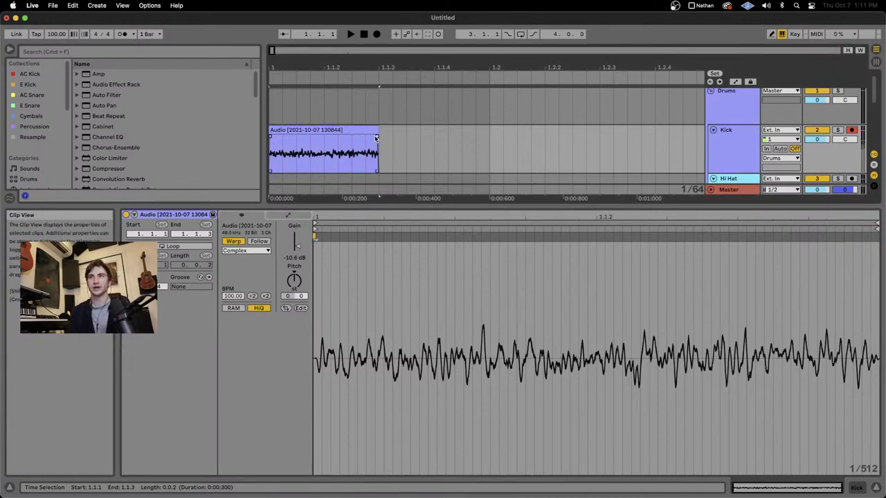
{"action": "left_click", "coordinate": [393, 142]}
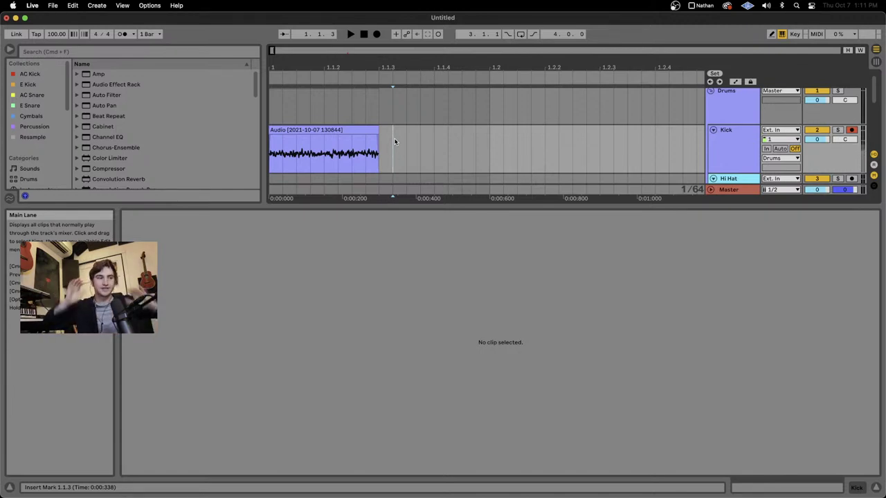
{"action": "left_click", "coordinate": [276, 152]}
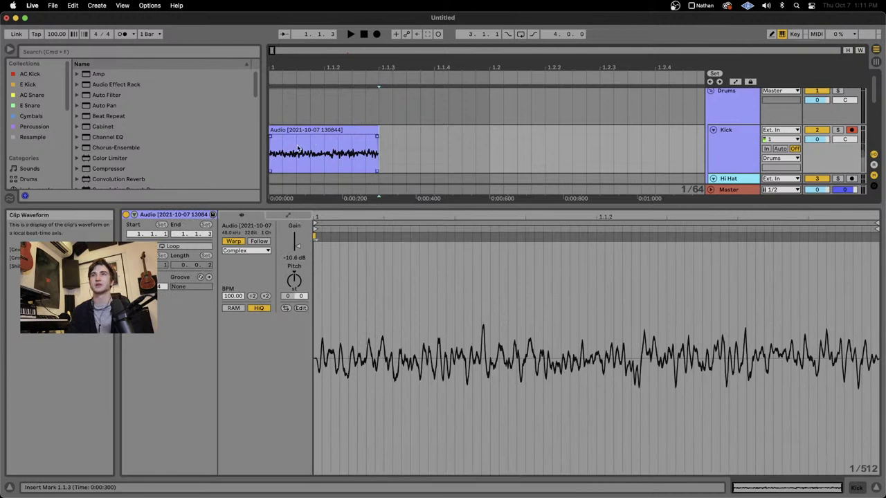
Step: Trim a sliver off the beginning of the Kick clip and move the clip back to the start of the timeline
{"action": "scroll", "coordinate": [296, 147], "scroll_direction": "up", "scroll_amount": 2}
{"action": "scroll", "coordinate": [296, 148], "scroll_direction": "left", "scroll_amount": 1}
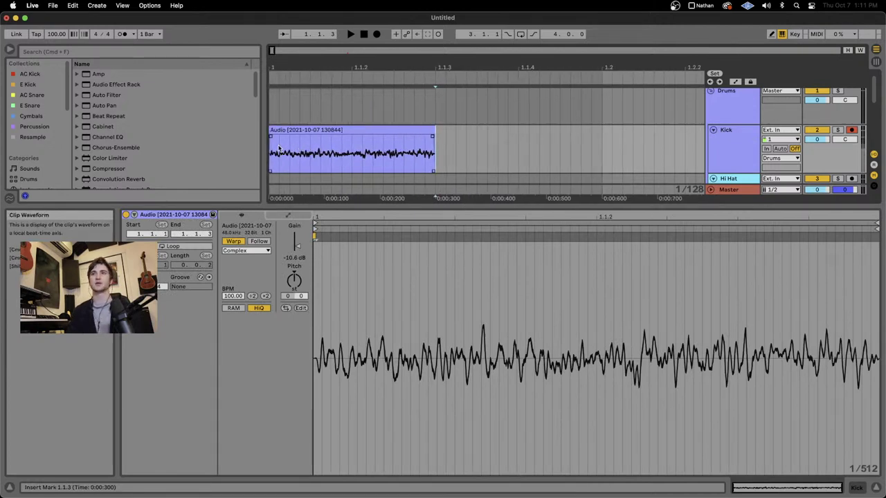
{"action": "scroll", "coordinate": [290, 148], "scroll_direction": "up", "scroll_amount": 1}
{"action": "scroll", "coordinate": [284, 149], "scroll_direction": "down", "scroll_amount": 2}
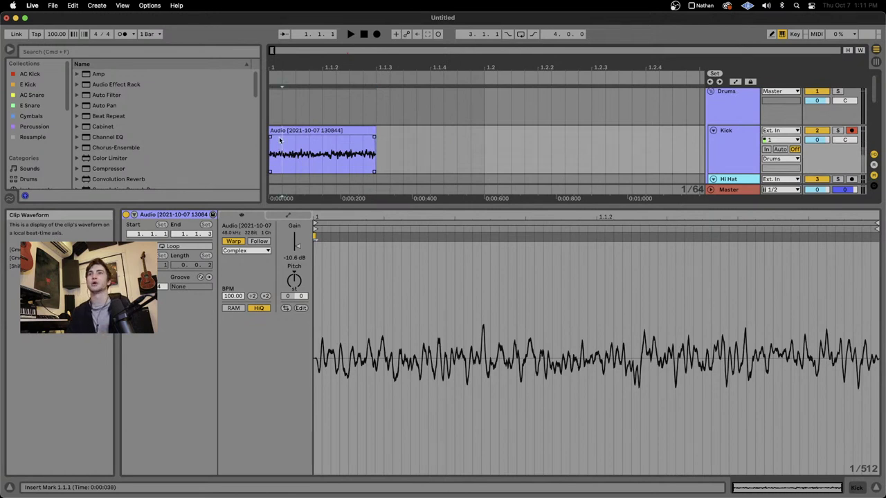
{"action": "scroll", "coordinate": [276, 146], "scroll_direction": "up", "scroll_amount": 5}
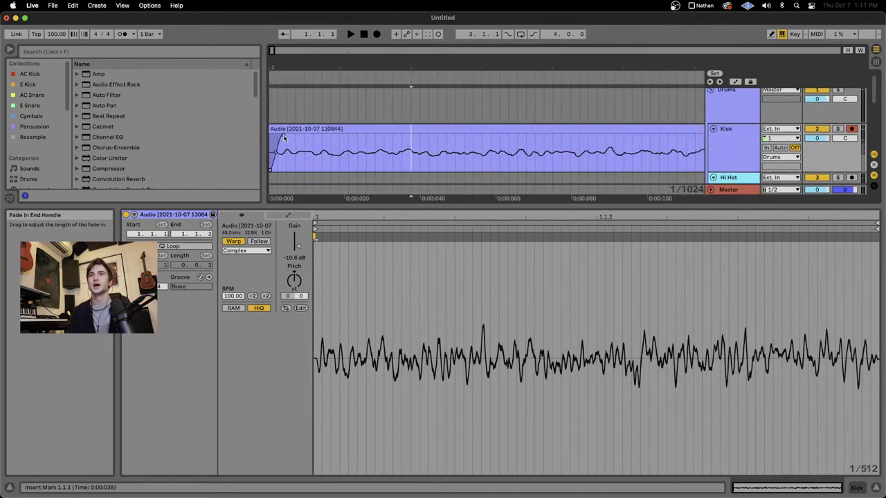
{"action": "mouse_move", "coordinate": [283, 139]}
{"action": "left_mouse_down"}
{"action": "mouse_move", "coordinate": [272, 137]}
{"action": "mouse_move", "coordinate": [288, 137]}
{"action": "mouse_move", "coordinate": [286, 130]}
{"action": "left_mouse_up"}
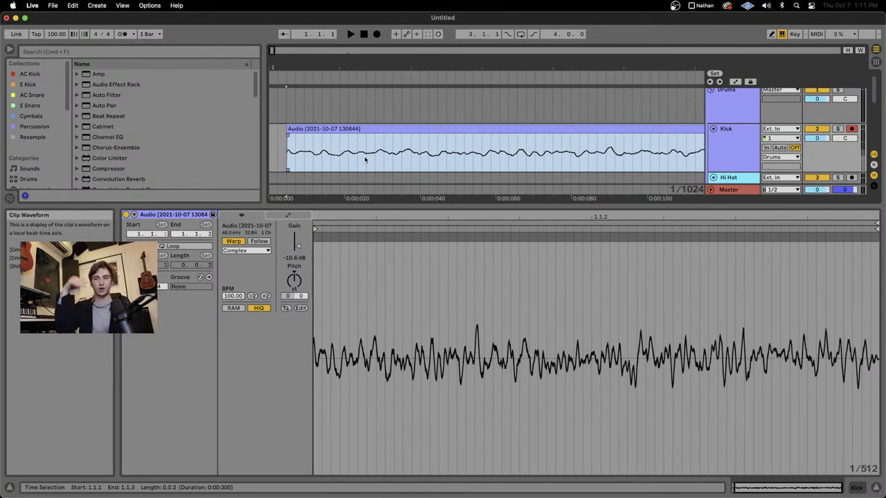
{"action": "scroll", "coordinate": [427, 154], "scroll_direction": "down", "scroll_amount": 5}
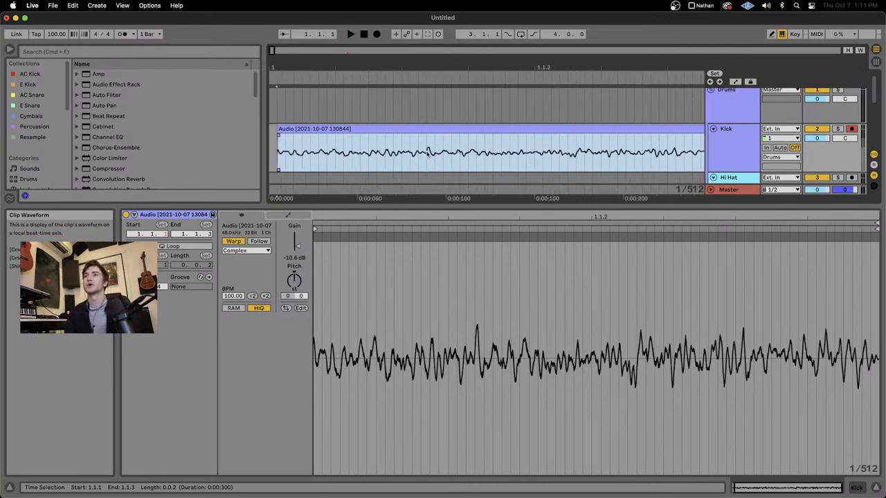
{"action": "left_click_drag", "start_coordinate": [352, 131], "coordinate": [270, 137]}
Step: Shorten the Kick clip to about 188 ms, fade it out from near its start, and play it
{"action": "scroll", "coordinate": [338, 131], "scroll_direction": "down", "scroll_amount": 2}
{"action": "scroll", "coordinate": [337, 131], "scroll_direction": "down", "scroll_amount": 3}
{"action": "left_click", "coordinate": [376, 131]}
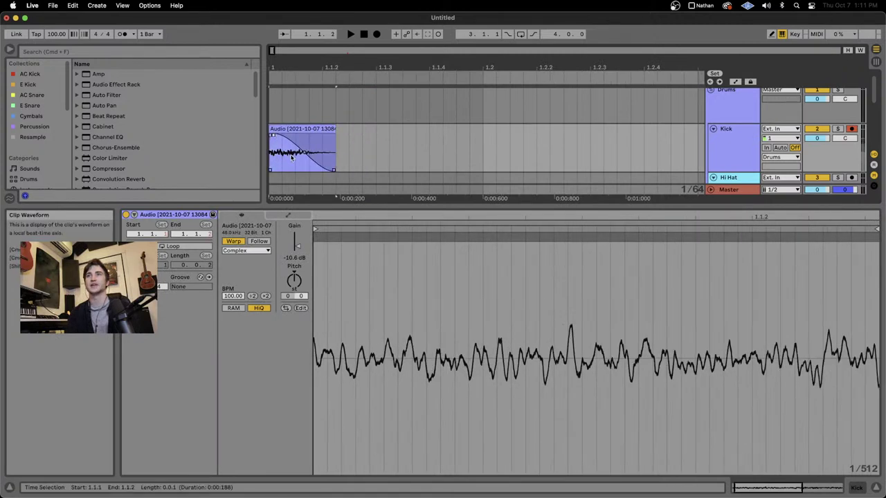
{"action": "key", "text": "space"}
{"action": "key", "text": "space"}
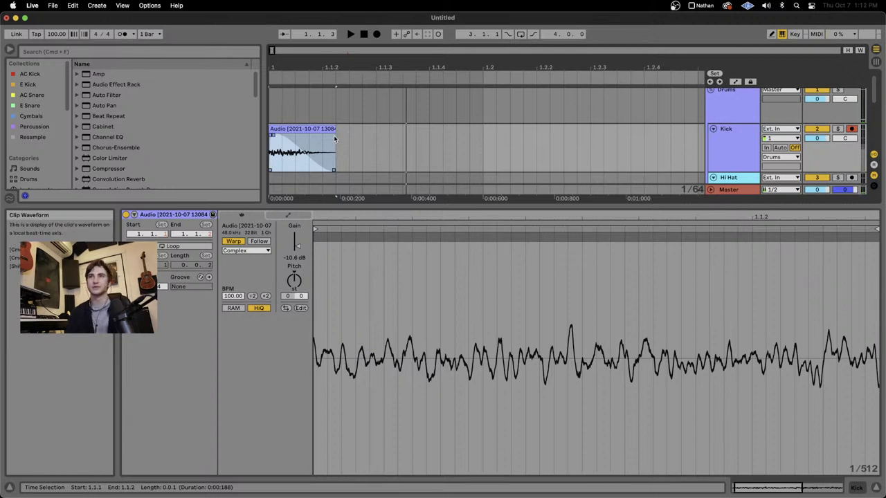
Step: Bend the Kick clip's fade-out into a steeper curve that falls off early, and play the result
{"action": "left_click_drag", "start_coordinate": [335, 136], "coordinate": [334, 166]}
{"action": "left_click", "coordinate": [322, 153]}
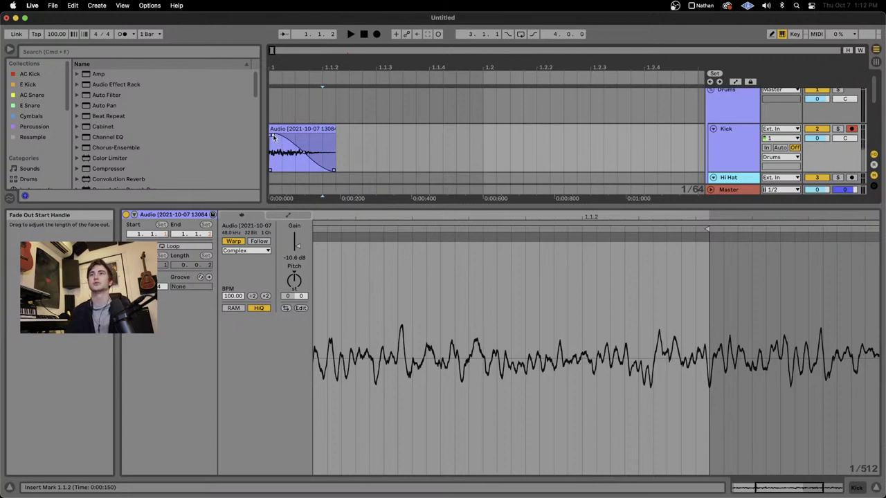
{"action": "left_click_drag", "start_coordinate": [302, 151], "coordinate": [284, 125]}
{"action": "key", "text": "space"}
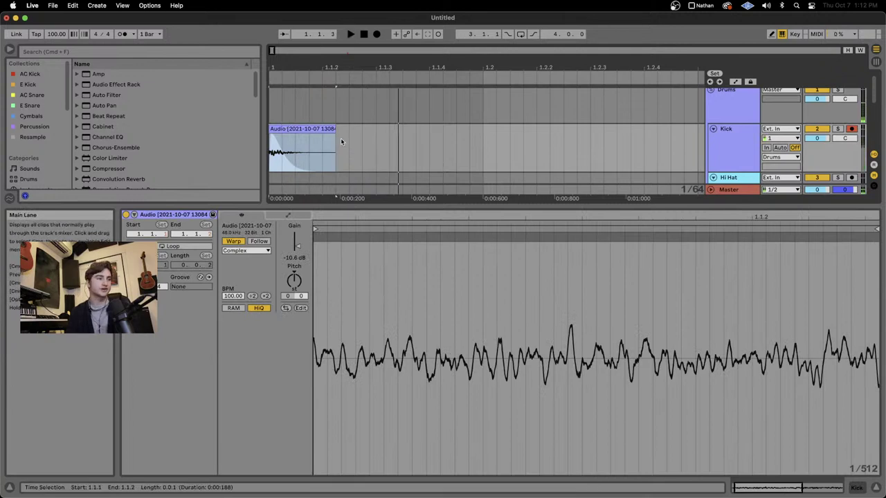
Step: Enlarge the arrangement area and place alasen kick 6.wav from the E Kick collection at the start of the Hi Hat track
{"action": "scroll", "coordinate": [557, 128], "scroll_direction": "down", "scroll_amount": 3}
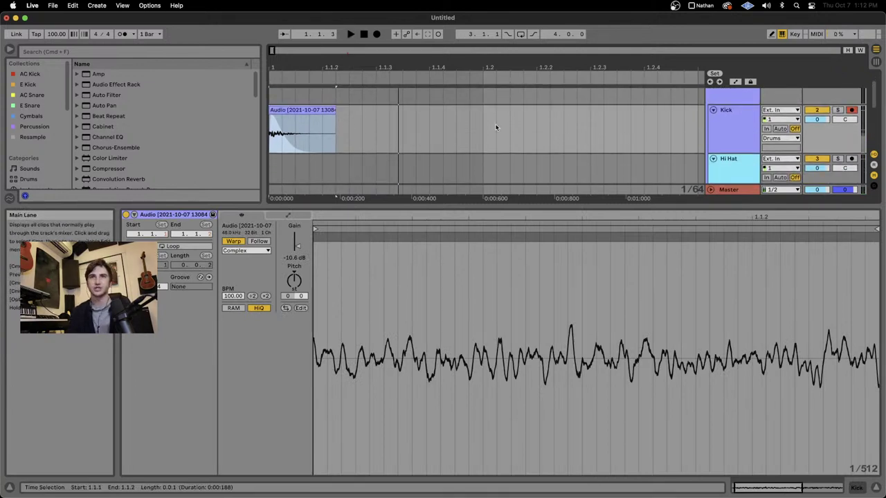
{"action": "left_click_drag", "start_coordinate": [276, 206], "coordinate": [276, 325]}
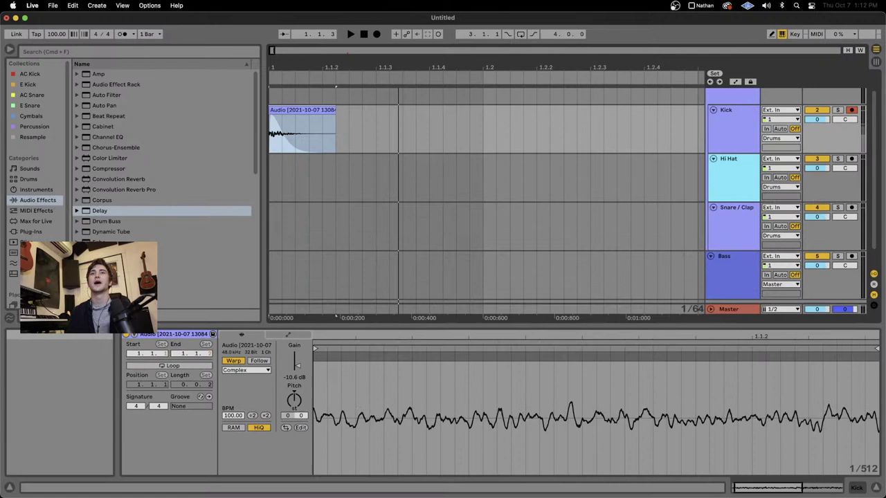
{"action": "left_click", "coordinate": [31, 74]}
{"action": "left_click", "coordinate": [30, 84]}
{"action": "left_click", "coordinate": [124, 168]}
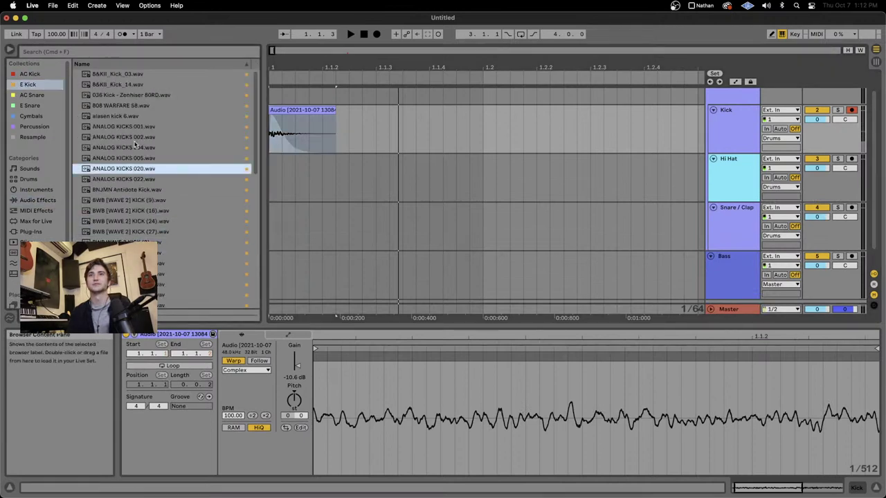
{"action": "left_click_drag", "start_coordinate": [118, 116], "coordinate": [271, 186]}
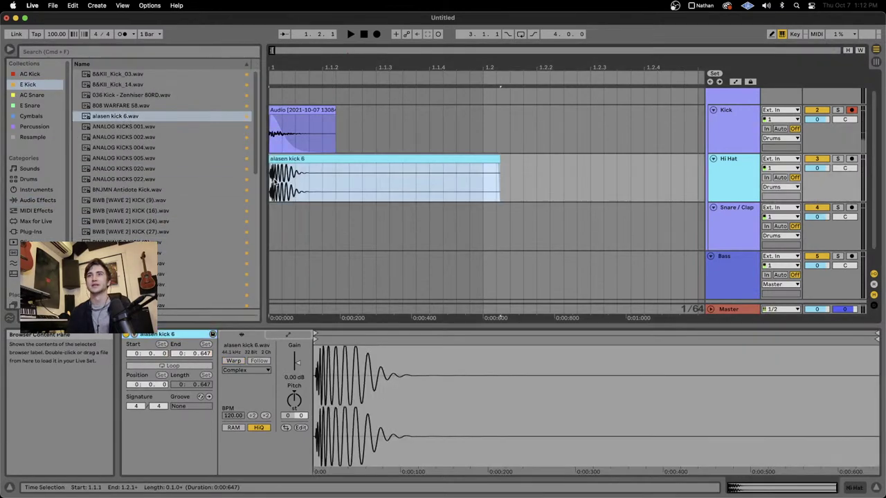
Step: Compare the opening 113 ms of the Kick clip's waveform with the alasen kick 6 clip below it
{"action": "key", "text": "z"}
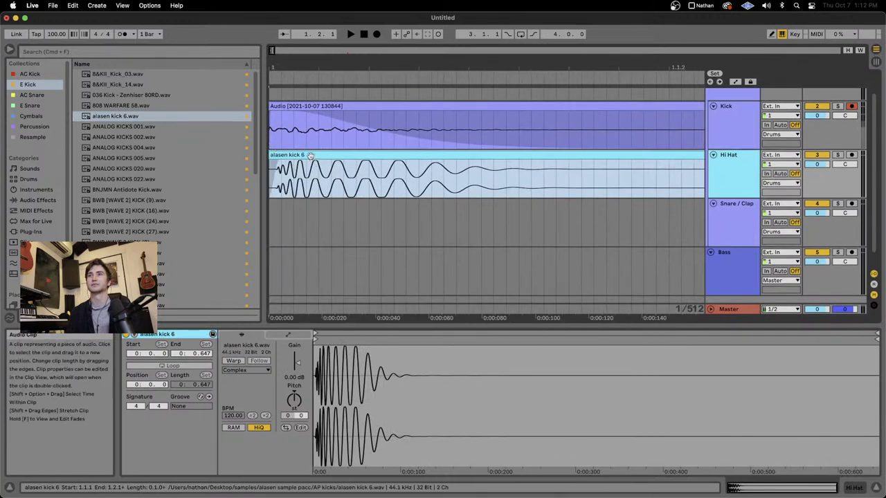
{"action": "scroll", "coordinate": [308, 155], "scroll_direction": "down", "scroll_amount": 5}
{"action": "left_click_drag", "start_coordinate": [318, 134], "coordinate": [276, 173]}
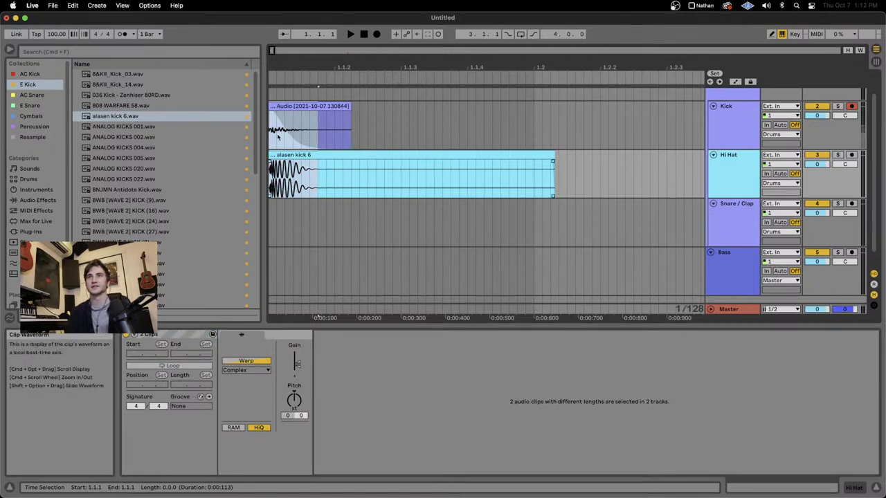
{"action": "left_click", "coordinate": [323, 156]}
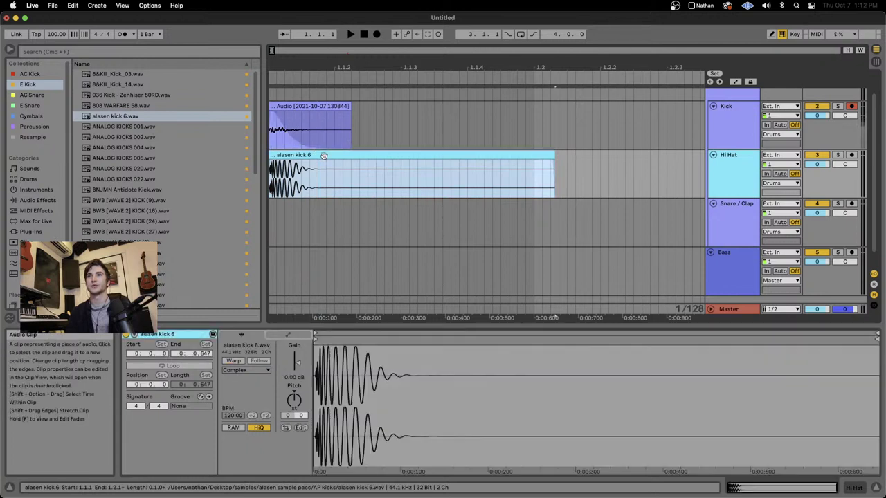
Step: Remove the alasen kick 6 reference clip from the Hi Hat track and play the Kick clip
{"action": "key", "text": "Delete"}
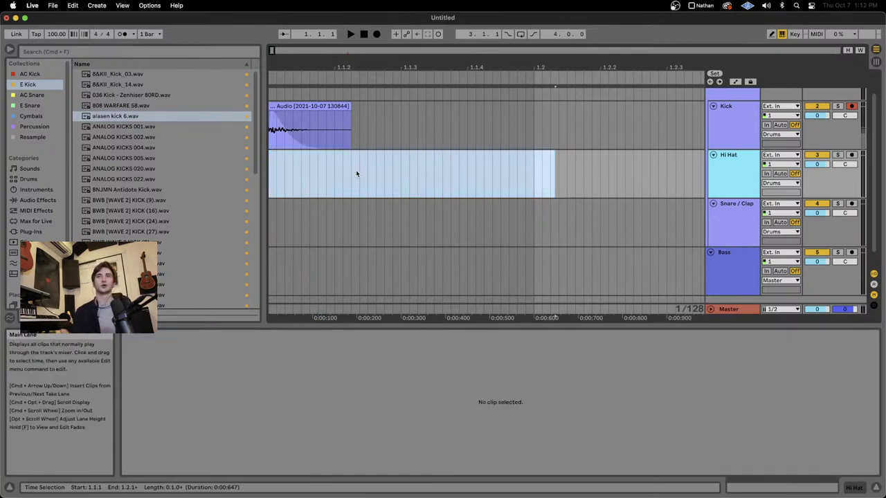
{"action": "left_click", "coordinate": [285, 107]}
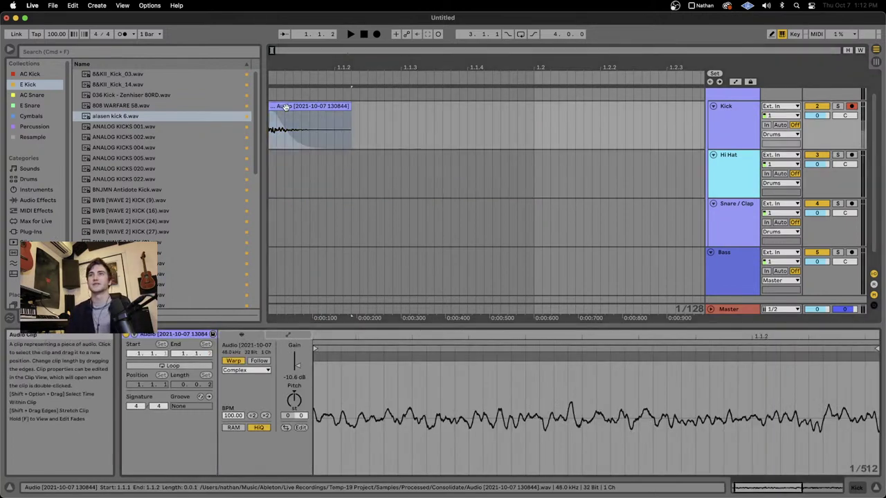
{"action": "key", "text": "space"}
{"action": "key", "text": "space"}
{"action": "key", "text": "space"}
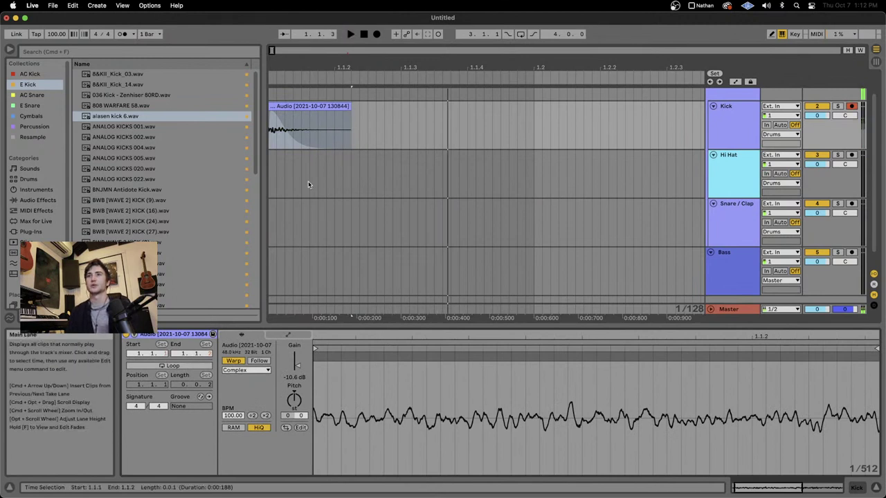
{"action": "key", "text": "space"}
Step: Bend the Kick clip's fade-out into a slightly steeper curve and play the result
{"action": "left_click", "coordinate": [272, 123]}
{"action": "left_click", "coordinate": [273, 124]}
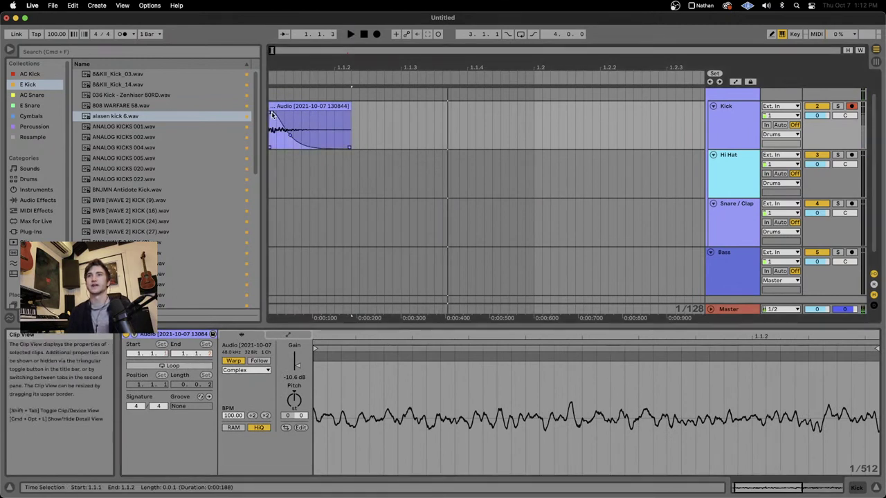
{"action": "key", "text": "space"}
{"action": "key", "text": "space"}
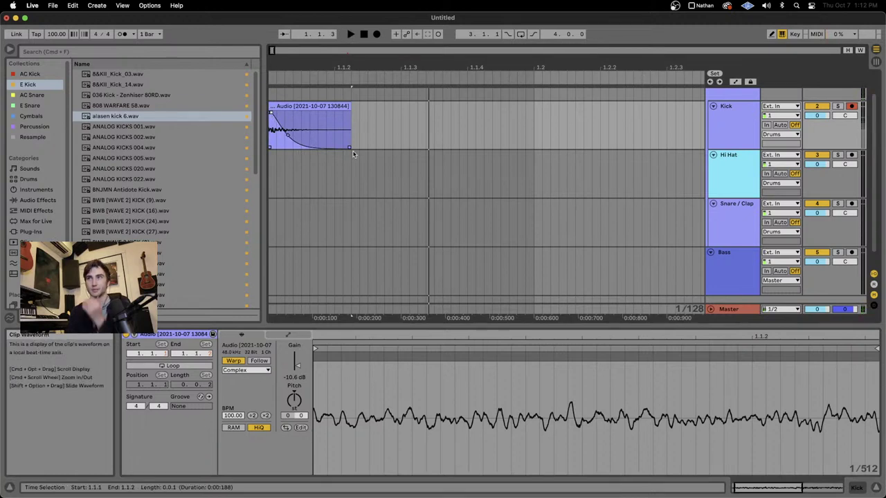
Step: Find EQ Eight among the audio effects and add it to the Kick track
{"action": "left_click", "coordinate": [743, 139]}
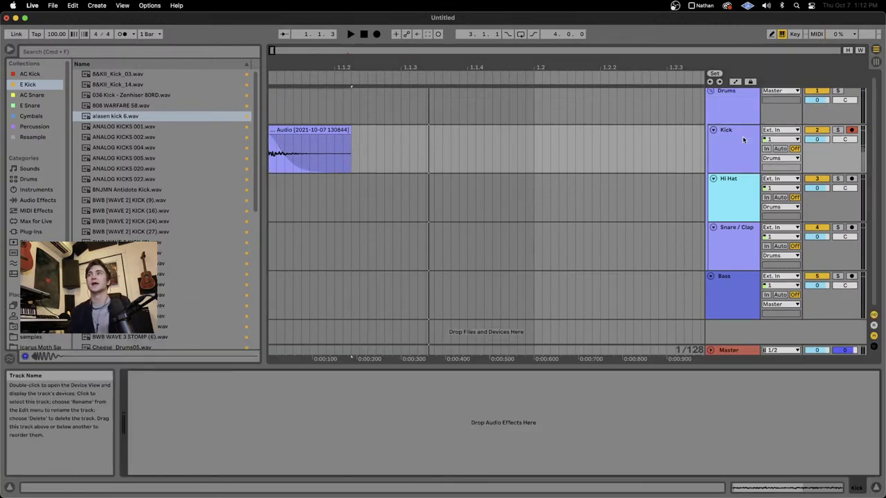
{"action": "left_click", "coordinate": [38, 200]}
{"action": "left_click", "coordinate": [86, 55]}
{"action": "type", "text": "eq"}
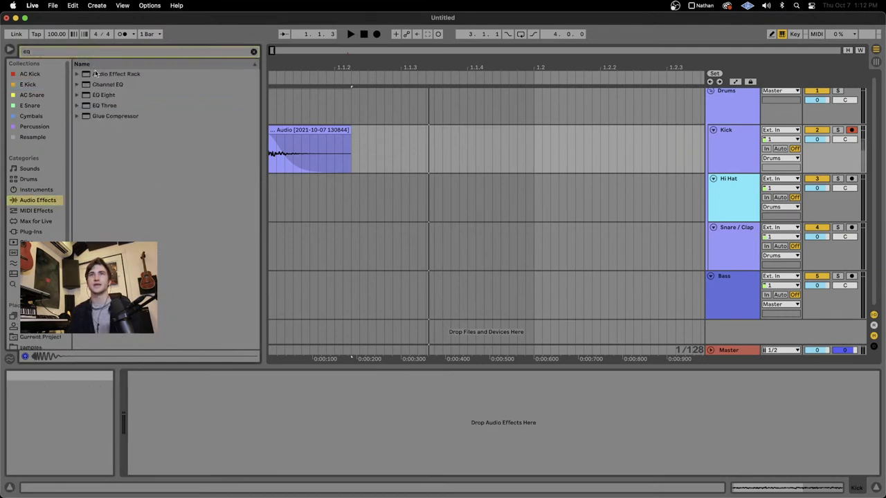
{"action": "double_click", "coordinate": [104, 96]}
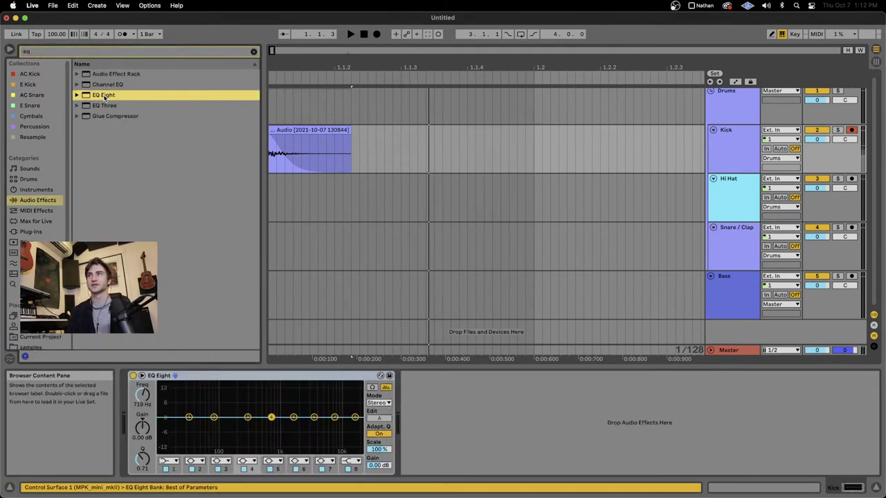
Step: Add a Saturator and a Glue Compressor after EQ Eight on the Kick track
{"action": "left_click", "coordinate": [68, 55]}
{"action": "key", "text": "BackSpace"}
{"action": "key", "text": "BackSpace"}
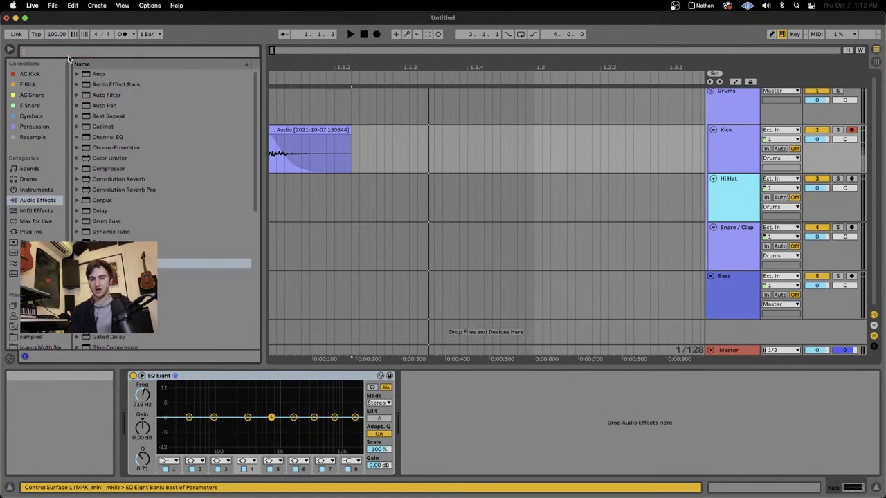
{"action": "type", "text": "sat"}
{"action": "double_click", "coordinate": [105, 95]}
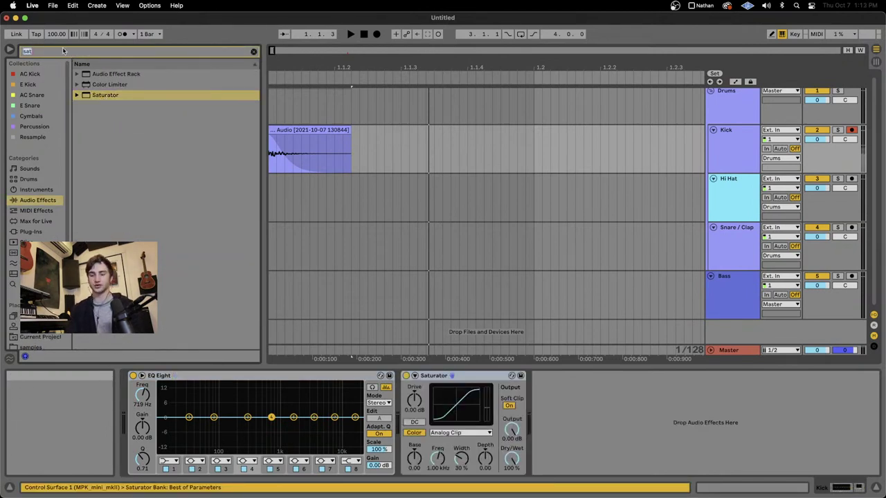
{"action": "key", "text": "BackSpace"}
{"action": "type", "text": "glue"}
{"action": "double_click", "coordinate": [117, 84]}
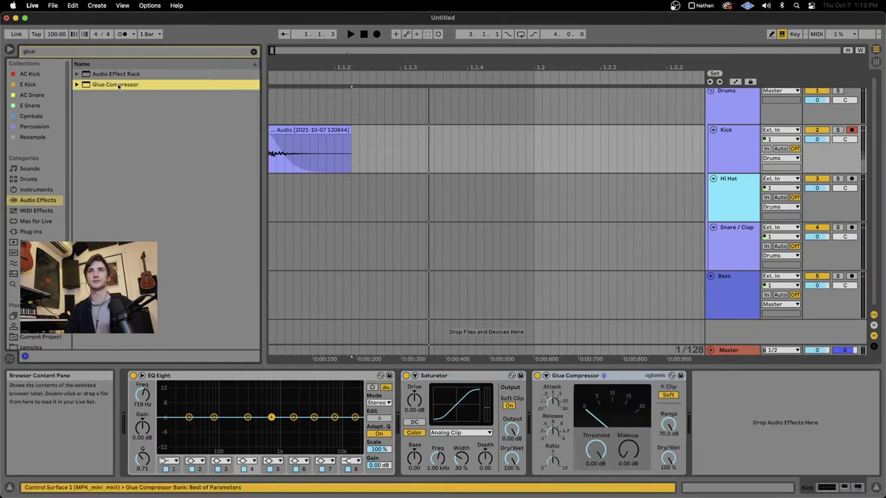
{"action": "left_click", "coordinate": [343, 289]}
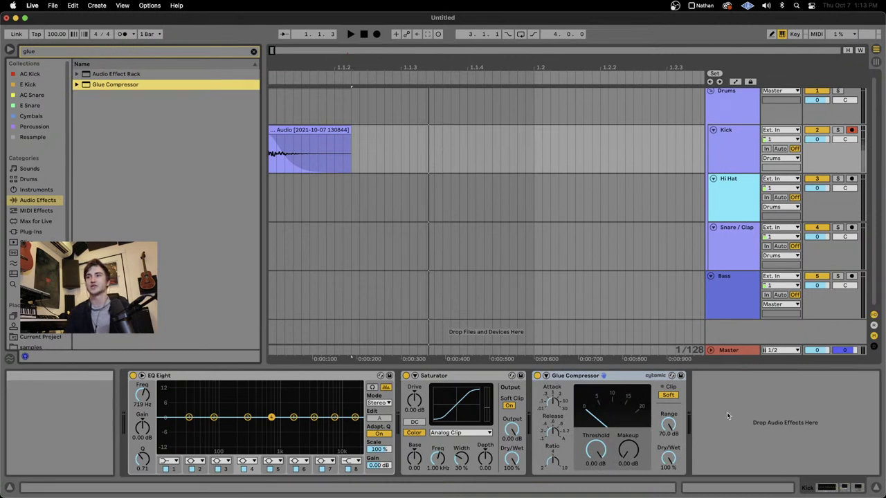
Step: Look through the Saturator's available curve types, leaving Analog Clip selected
{"action": "left_click", "coordinate": [441, 381]}
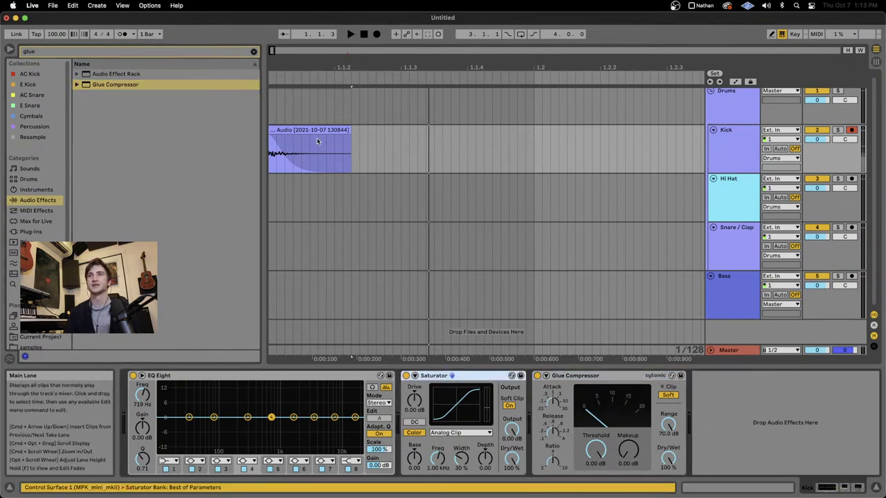
{"action": "left_click", "coordinate": [332, 170]}
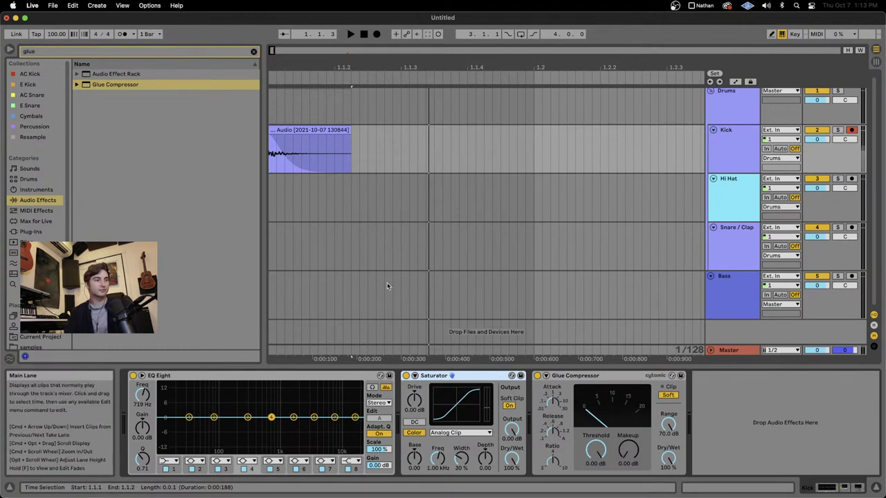
{"action": "left_click", "coordinate": [460, 433]}
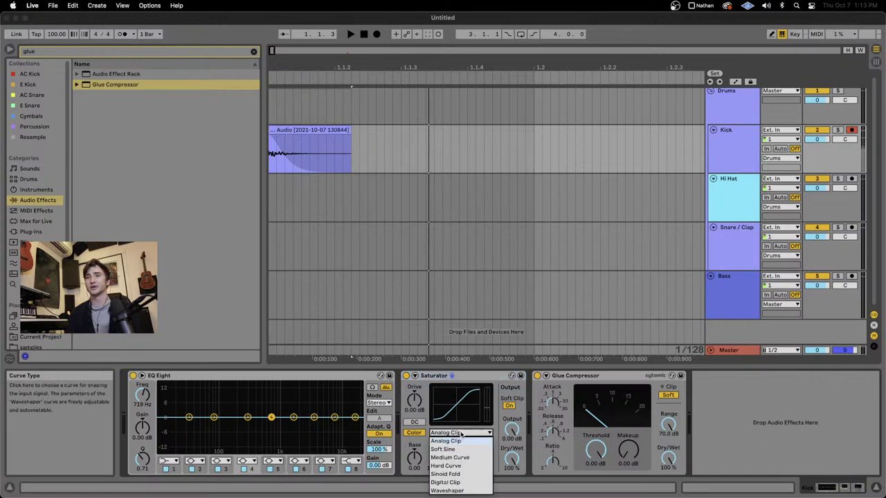
{"action": "left_click", "coordinate": [412, 447]}
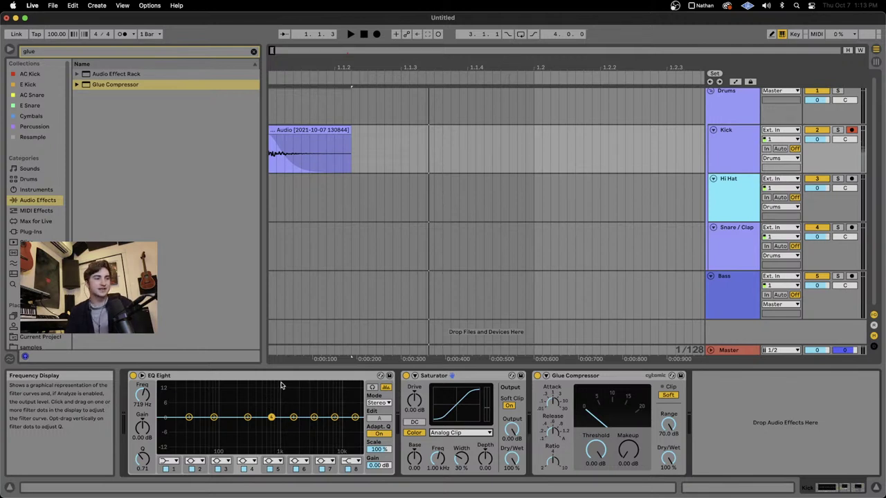
Step: Play the Kick clip from its start through the unadjusted effect chain
{"action": "left_click", "coordinate": [276, 149]}
{"action": "left_click", "coordinate": [302, 130]}
{"action": "key", "text": "space"}
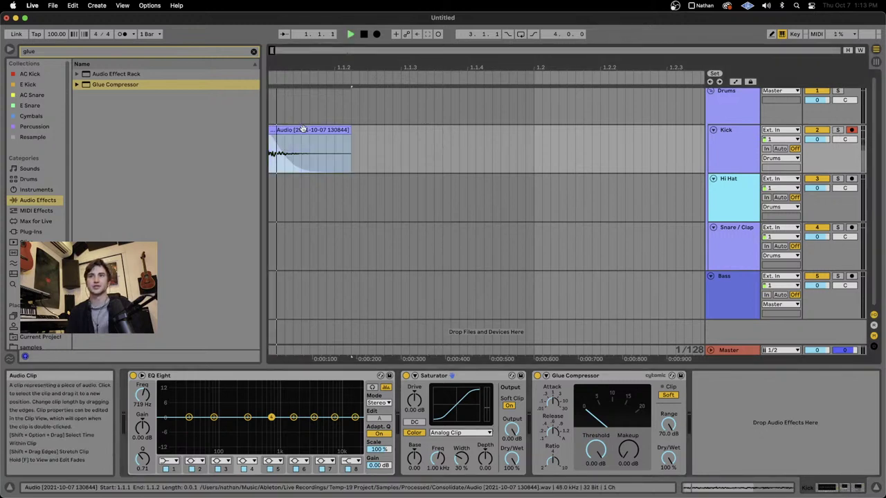
{"action": "key", "text": "space"}
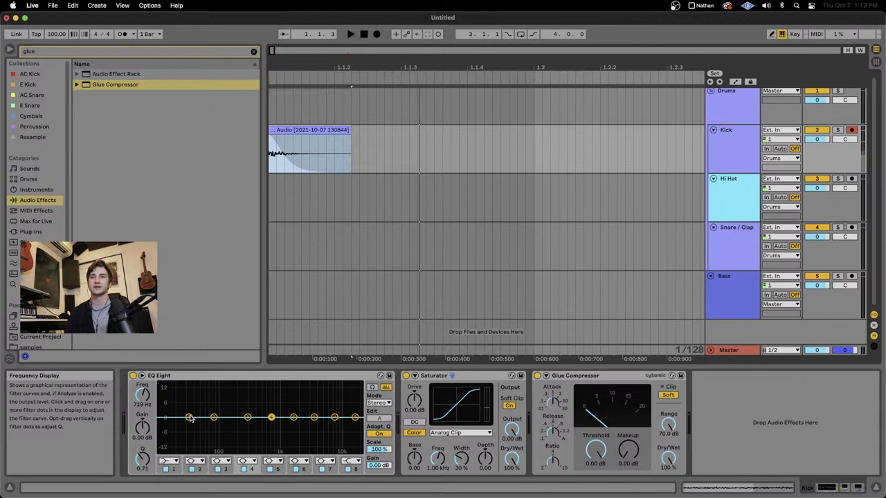
Step: Boost EQ Eight's low-shelf band 1 by 12.5 dB at 126 Hz and set its output gain to -3.56 dB
{"action": "left_click_drag", "start_coordinate": [190, 418], "coordinate": [223, 383]}
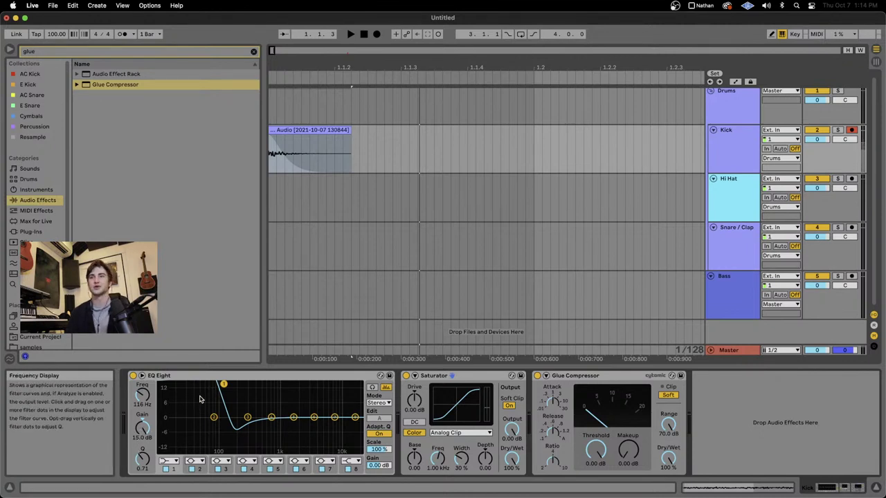
{"action": "left_click_drag", "start_coordinate": [223, 384], "coordinate": [220, 419]}
{"action": "key", "text": "space"}
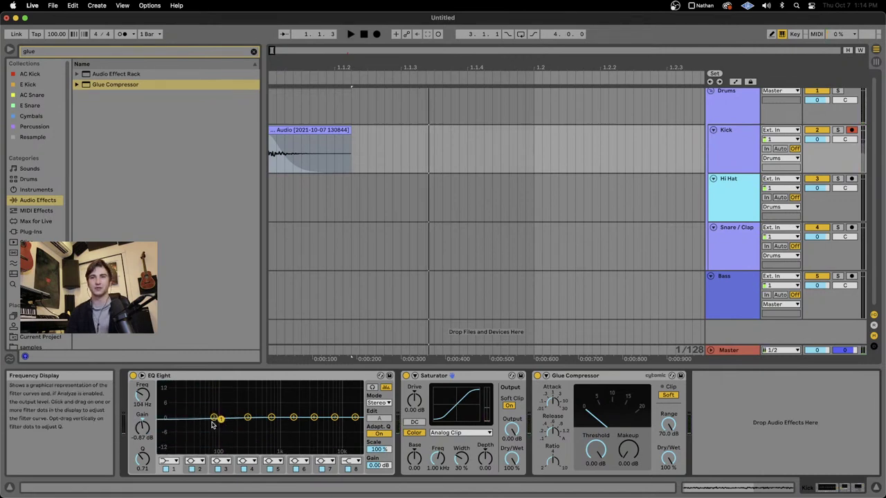
{"action": "left_click_drag", "start_coordinate": [220, 418], "coordinate": [226, 391]}
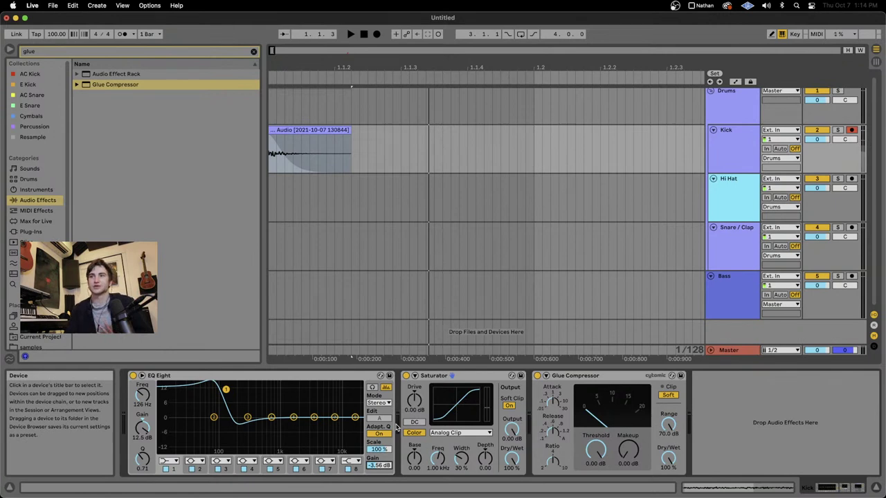
{"action": "left_click", "coordinate": [451, 376]}
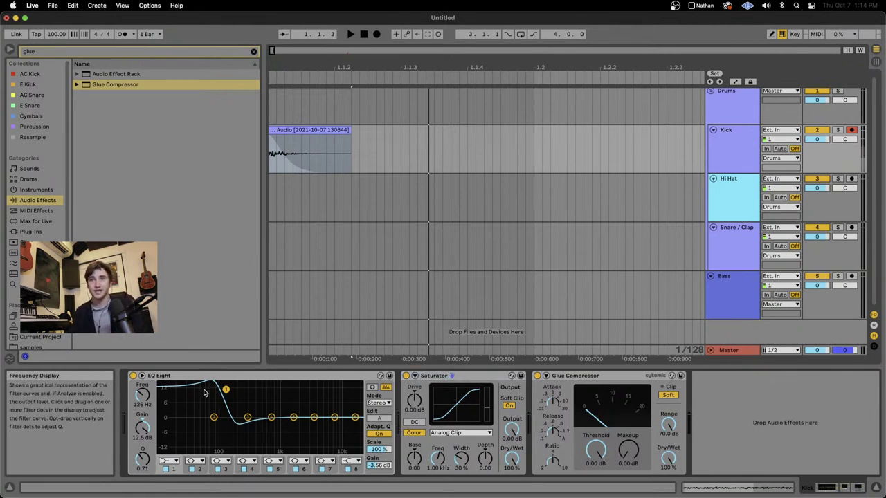
{"action": "left_click", "coordinate": [288, 172]}
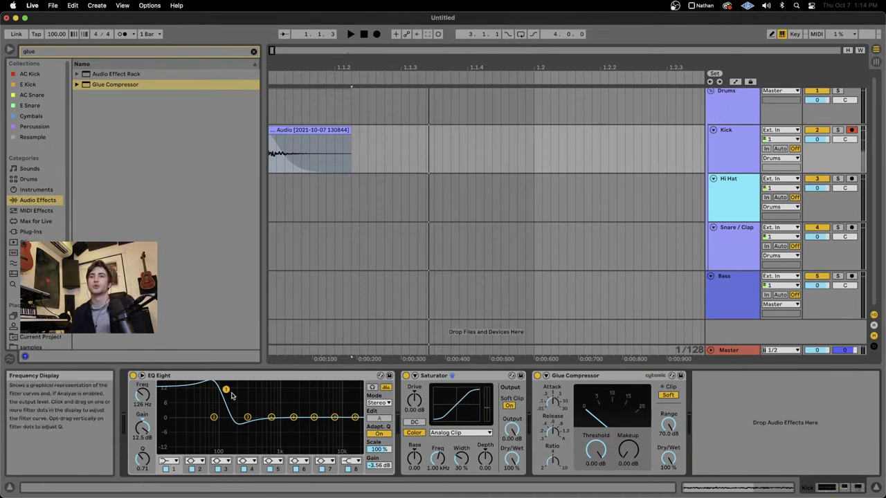
Step: Raise EQ Eight's low-shelf band 1 to 15 dB at 124 Hz and play the kick several times
{"action": "left_click_drag", "start_coordinate": [227, 391], "coordinate": [225, 383]}
{"action": "key", "text": "space"}
{"action": "key", "text": "space"}
{"action": "key", "text": "space"}
{"action": "key", "text": "space"}
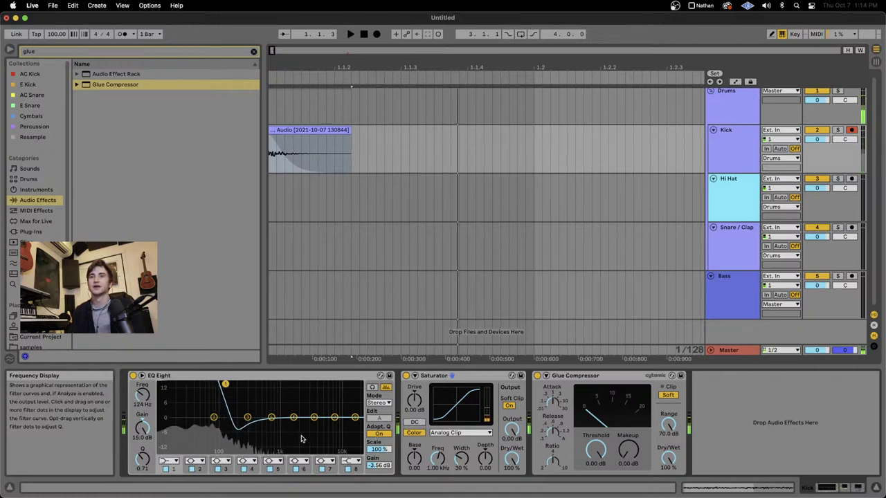
{"action": "key", "text": "space"}
Step: Cut the mids with EQ Eight bands 5 and 6 and boost band 7 by 5.58 dB at 7.74 kHz, replaying the kick throughout
{"action": "left_click_drag", "start_coordinate": [294, 417], "coordinate": [331, 401]}
{"action": "key", "text": "space"}
{"action": "key", "text": "space"}
{"action": "key", "text": "space"}
{"action": "key", "text": "space"}
{"action": "key", "text": "space"}
{"action": "key", "text": "space"}
{"action": "key", "text": "space"}
{"action": "key", "text": "space"}
{"action": "key", "text": "space"}
{"action": "key", "text": "space"}
{"action": "key", "text": "space"}
{"action": "key", "text": "space"}
{"action": "key", "text": "space"}
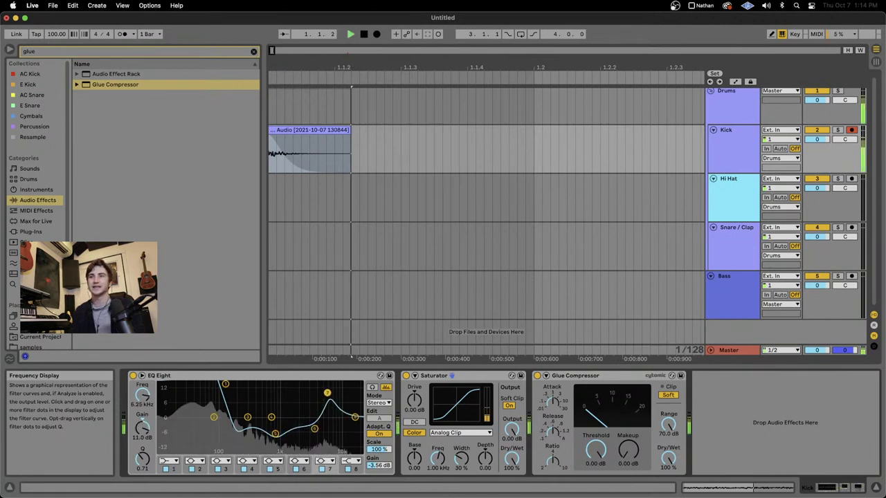
{"action": "key", "text": "space"}
{"action": "key", "text": "space"}
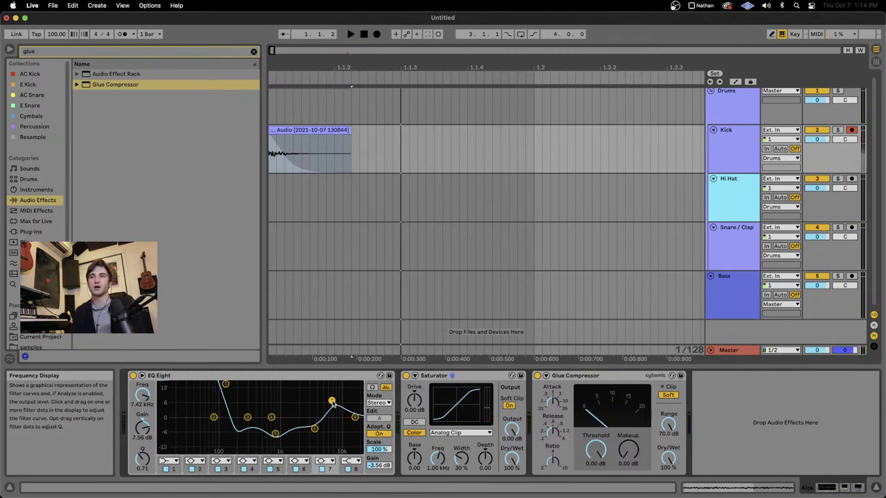
{"action": "left_click_drag", "start_coordinate": [332, 402], "coordinate": [333, 406]}
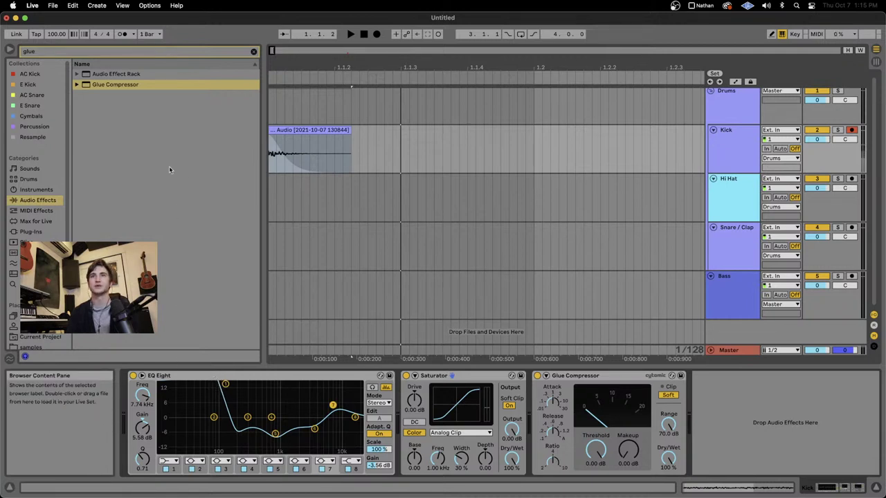
Step: Insert a second EQ Eight between the first one and the Saturator on the Kick track
{"action": "left_click", "coordinate": [61, 51]}
{"action": "type", "text": "eq"}
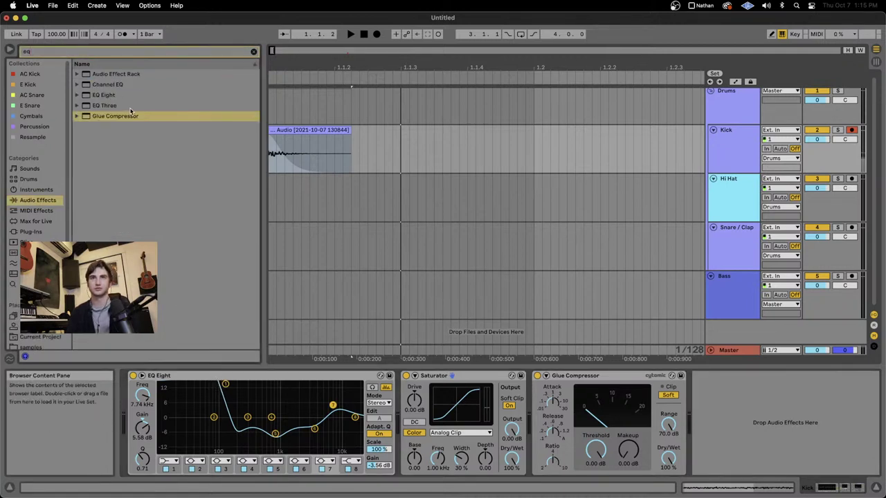
{"action": "left_click_drag", "start_coordinate": [105, 95], "coordinate": [399, 438]}
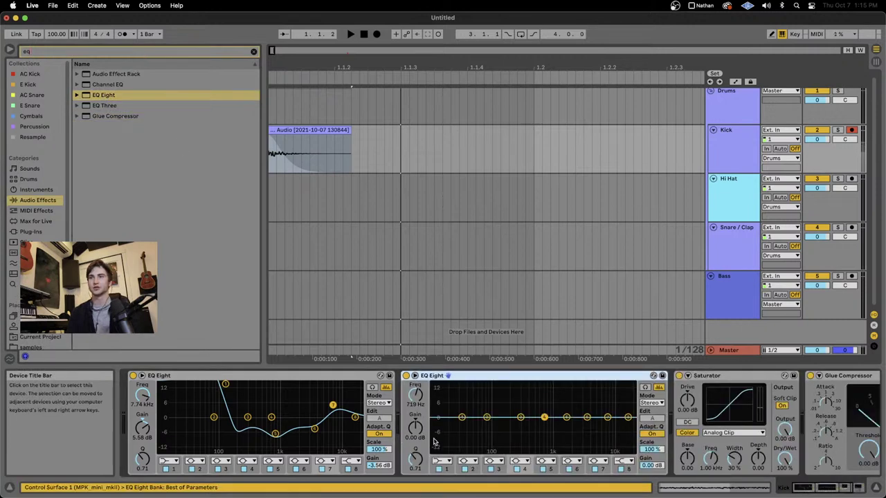
Step: Boost band 2 of the second EQ Eight by 7.07 dB at 49.5 Hz while replaying the kick
{"action": "key", "text": "space"}
{"action": "left_click_drag", "start_coordinate": [486, 417], "coordinate": [490, 384]}
{"action": "key", "text": "space"}
{"action": "key", "text": "space"}
{"action": "key", "text": "space"}
{"action": "key", "text": "space"}
{"action": "key", "text": "space"}
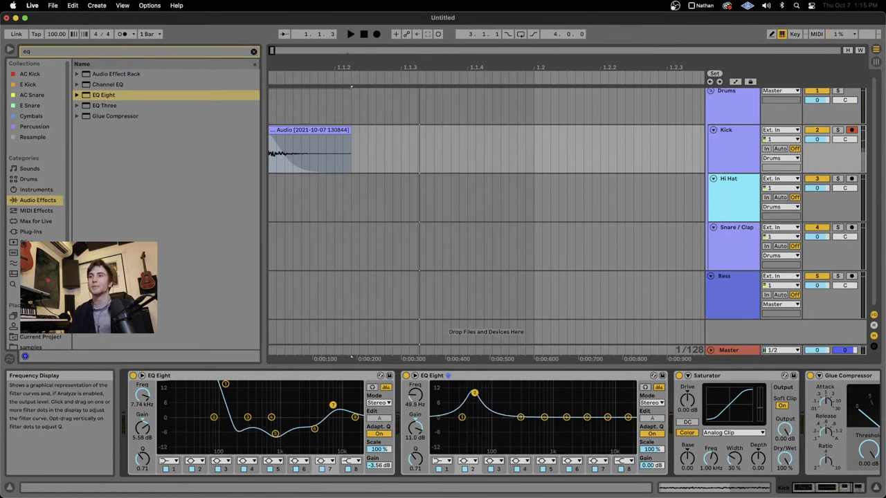
{"action": "key", "text": "space"}
{"action": "key", "text": "space"}
{"action": "left_click_drag", "start_coordinate": [474, 393], "coordinate": [474, 402]}
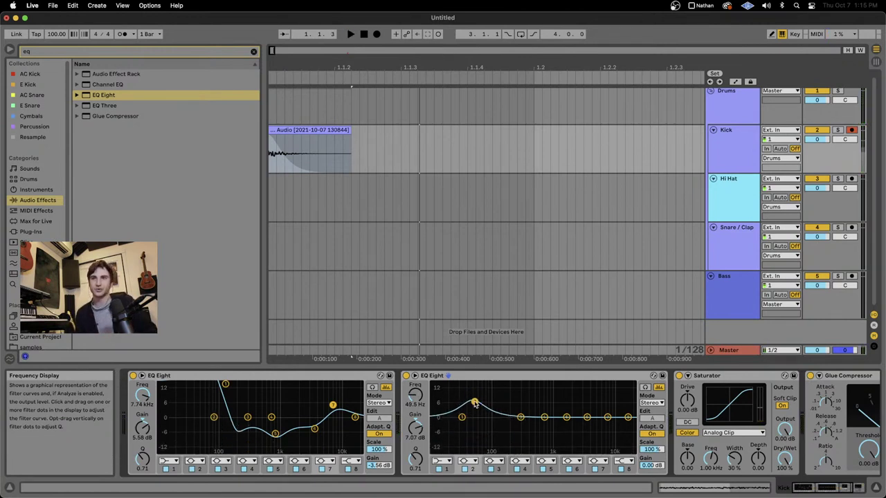
Step: Boost the second EQ Eight's low-shelf band 1 by 8.80 dB at 62.6 Hz, set its output gain to -9.56 dB, and play the kick
{"action": "left_click_drag", "start_coordinate": [465, 417], "coordinate": [480, 400]}
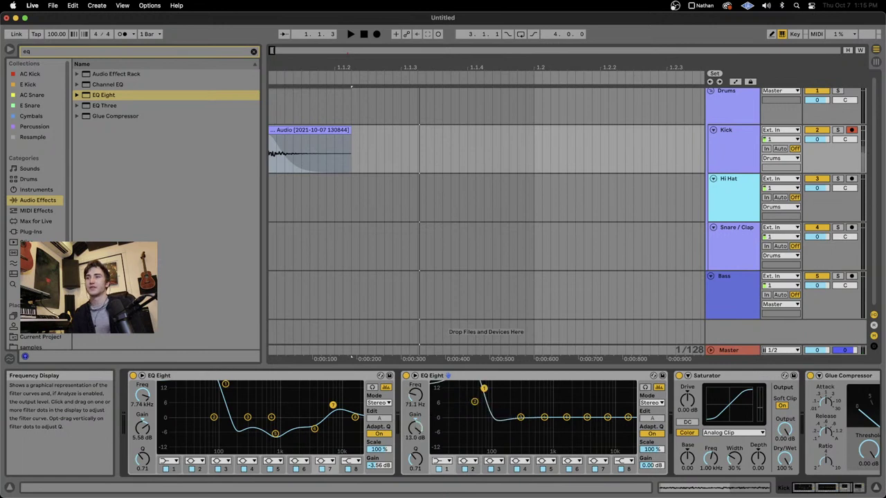
{"action": "key", "text": "space"}
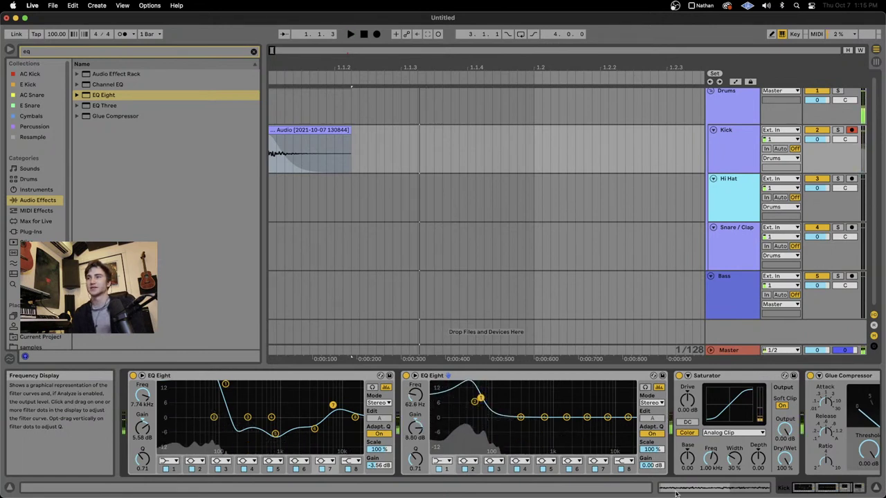
{"action": "left_click_drag", "start_coordinate": [650, 449], "coordinate": [656, 482]}
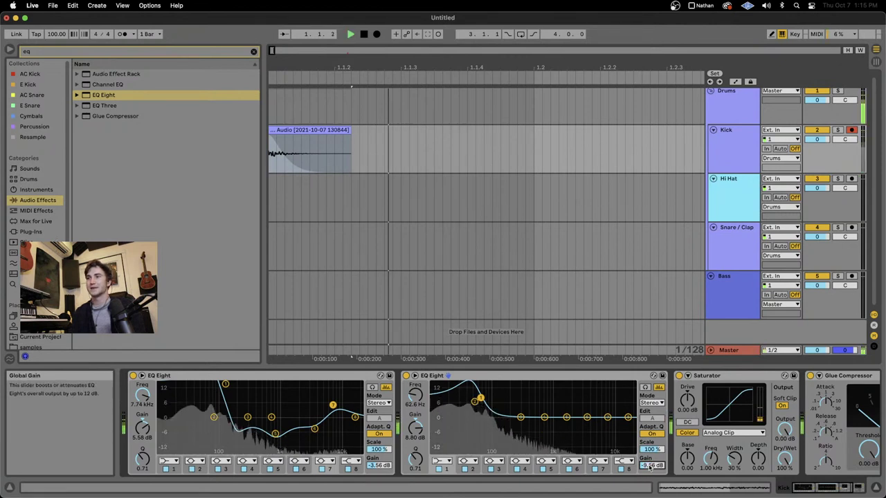
{"action": "key", "text": "space"}
{"action": "key", "text": "space"}
{"action": "key", "text": "space"}
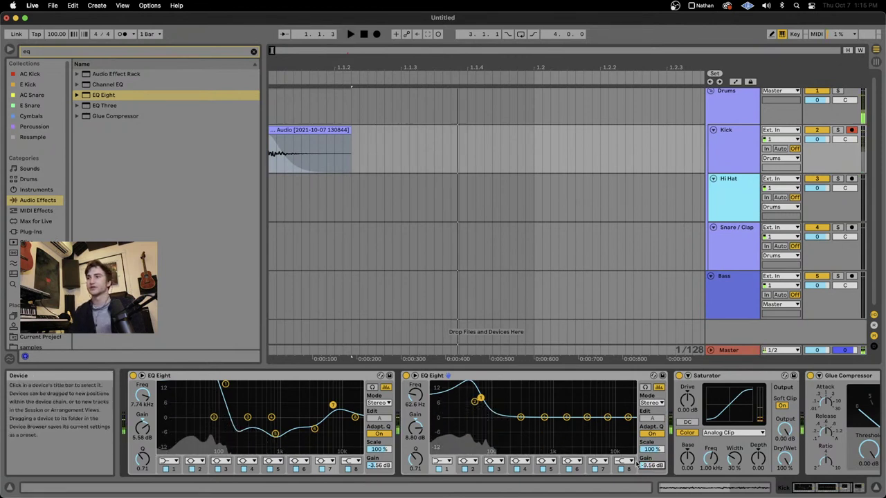
Step: Boost band 3 of the second EQ Eight near 100 Hz and lower its band 1 gain to 4.59 dB, replaying the kick
{"action": "key", "text": "space"}
{"action": "key", "text": "space"}
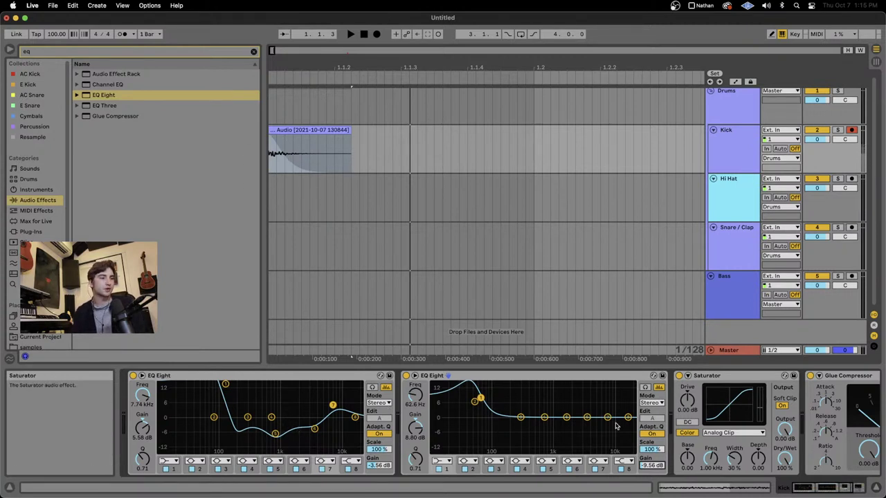
{"action": "key", "text": "space"}
{"action": "left_click_drag", "start_coordinate": [520, 417], "coordinate": [490, 401]}
{"action": "left_click_drag", "start_coordinate": [480, 397], "coordinate": [480, 407]}
{"action": "key", "text": "space"}
{"action": "key", "text": "space"}
{"action": "key", "text": "space"}
{"action": "key", "text": "space"}
{"action": "key", "text": "space"}
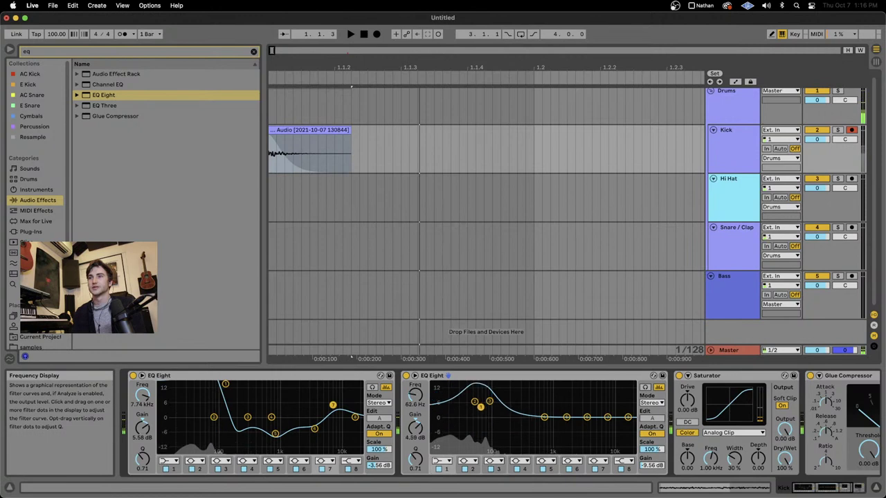
Step: Raise low-shelf band 1 of the second EQ Eight to 10.8 dB at 52.7 Hz while replaying the kick
{"action": "key", "text": "space"}
{"action": "key", "text": "space"}
{"action": "key", "text": "space"}
{"action": "key", "text": "space"}
{"action": "key", "text": "space"}
{"action": "left_click_drag", "start_coordinate": [480, 407], "coordinate": [477, 395]}
{"action": "key", "text": "space"}
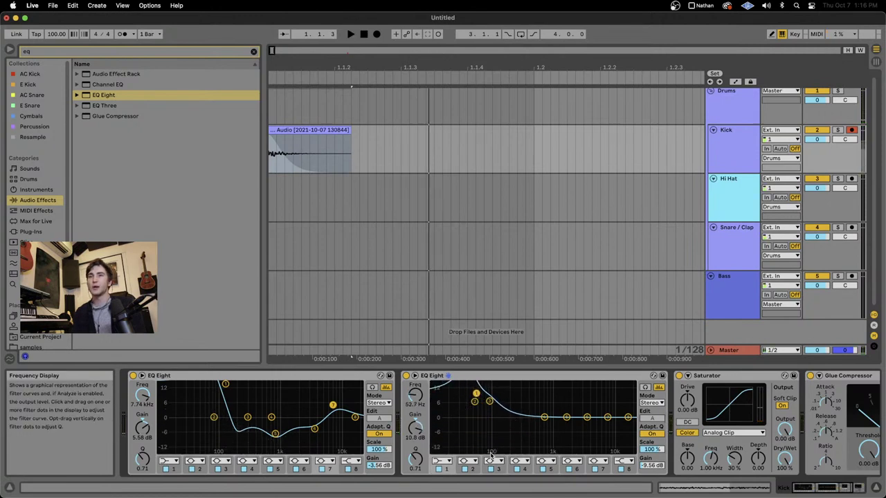
Step: Change band 5 of the second EQ Eight to a low-cut filter and set its frequency to 10.0 Hz
{"action": "left_click", "coordinate": [546, 461]}
{"action": "left_click", "coordinate": [550, 400]}
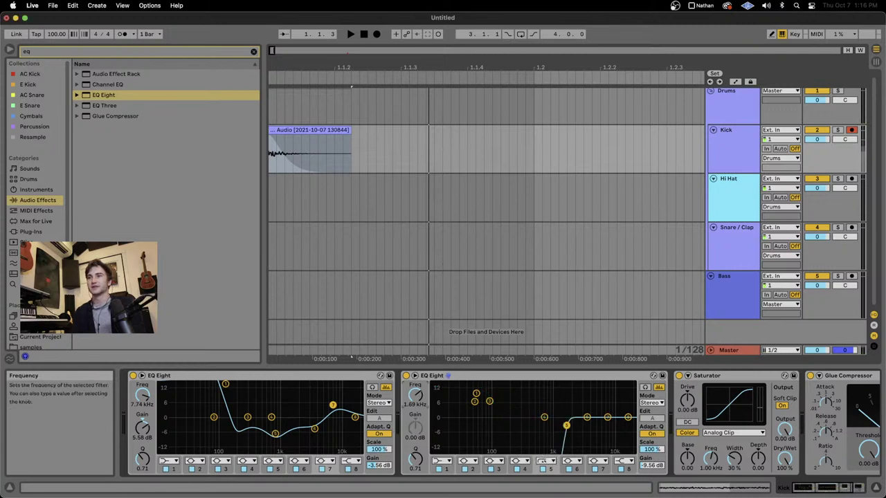
{"action": "left_click_drag", "start_coordinate": [415, 394], "coordinate": [420, 450]}
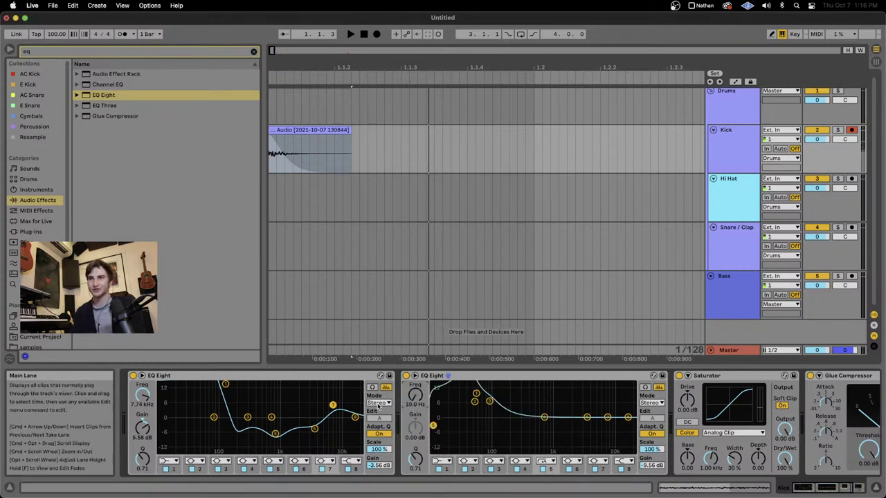
Step: Cut band 4 of the second EQ Eight to -3.84 dB at 359 Hz with a Q of 0.93, replaying the kick
{"action": "key", "text": "space"}
{"action": "left_click_drag", "start_coordinate": [544, 415], "coordinate": [525, 425]}
{"action": "key", "text": "space"}
{"action": "key", "text": "space"}
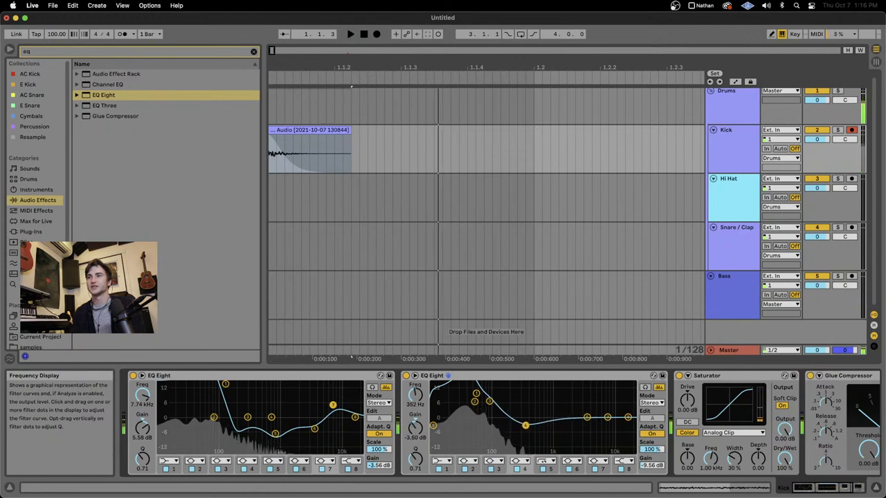
{"action": "left_click_drag", "start_coordinate": [411, 473], "coordinate": [410, 468]}
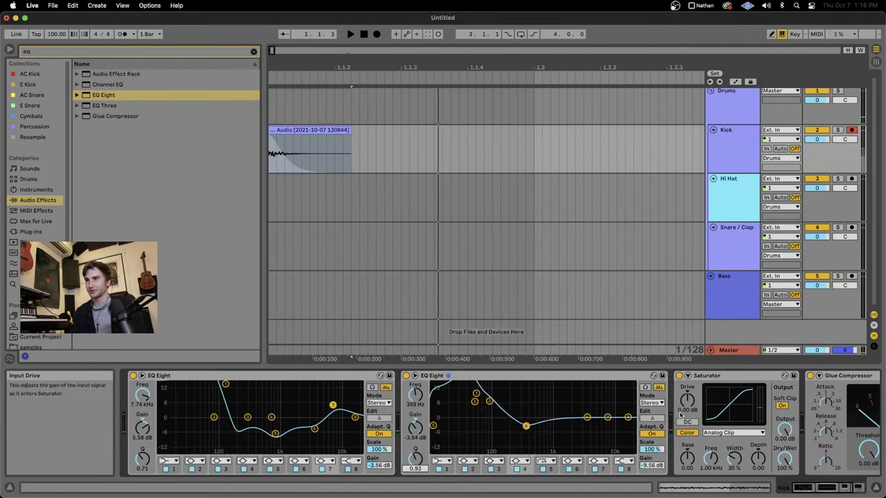
Step: In the second EQ Eight, cut band 7 to -1.61 dB at 1.29 kHz and boost band 8 by 3.35 dB at 3.23 kHz
{"action": "key", "text": "space"}
{"action": "left_click_drag", "start_coordinate": [606, 418], "coordinate": [559, 420]}
{"action": "key", "text": "space"}
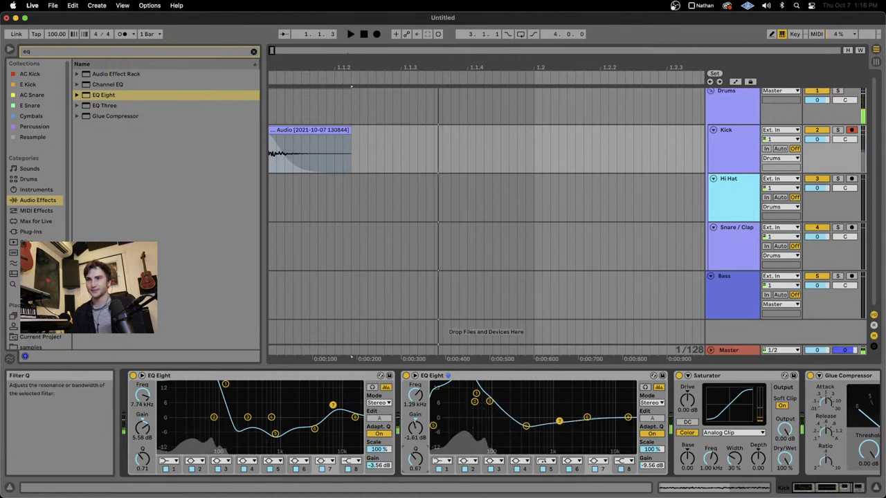
{"action": "left_click_drag", "start_coordinate": [627, 418], "coordinate": [583, 410]}
{"action": "key", "text": "space"}
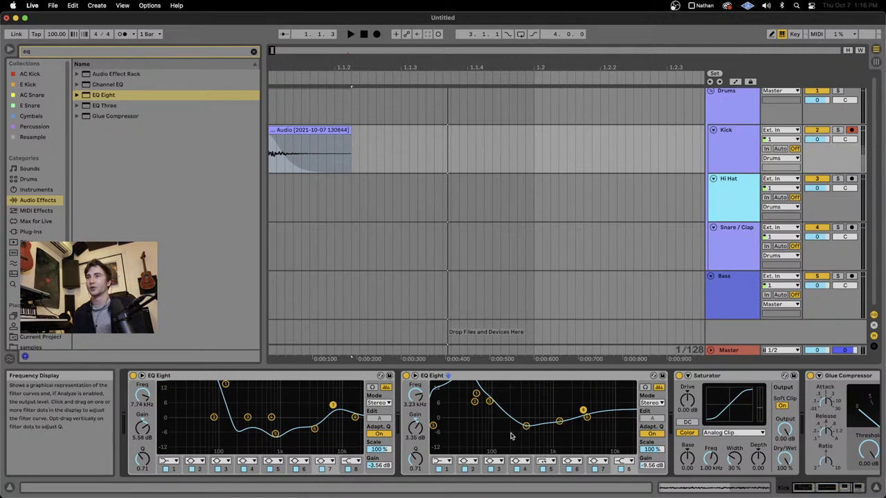
Step: Set the Saturator's drive to 10.9 dB and its output to -6.29 dB, and replay the kick
{"action": "scroll", "coordinate": [510, 432], "scroll_direction": "right", "scroll_amount": 4}
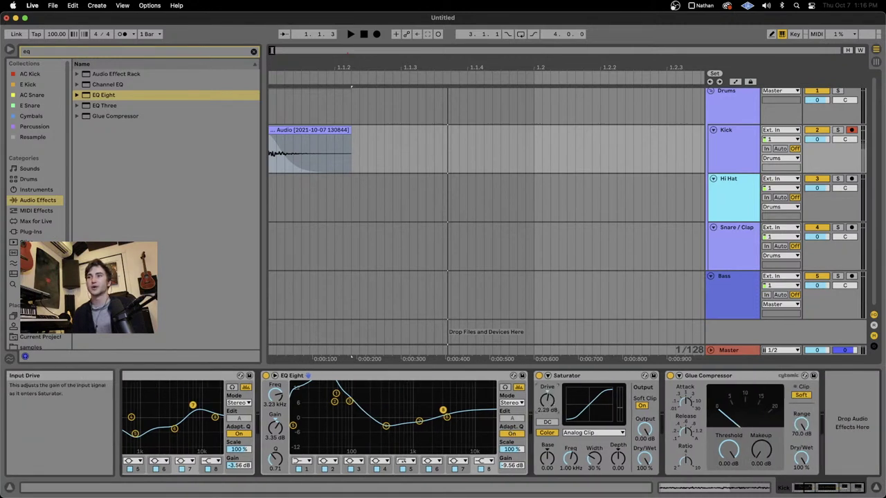
{"action": "scroll", "coordinate": [676, 399], "scroll_direction": "left", "scroll_amount": 3}
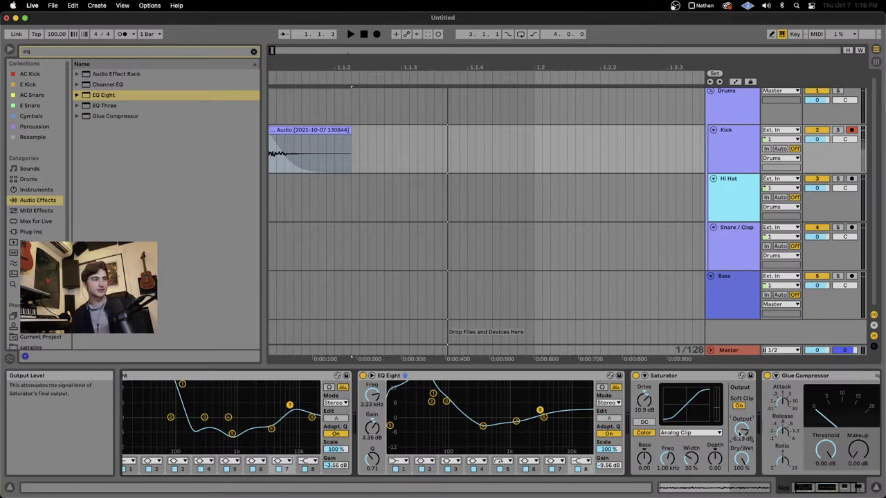
{"action": "key", "text": "space"}
{"action": "key", "text": "space"}
{"action": "key", "text": "space"}
{"action": "key", "text": "space"}
{"action": "key", "text": "space"}
{"action": "key", "text": "space"}
{"action": "key", "text": "space"}
Step: Lower the Saturator's drive to 7.43 dB and replay the kick repeatedly to judge the distortion
{"action": "left_click_drag", "start_coordinate": [643, 400], "coordinate": [643, 415]}
{"action": "key", "text": "space"}
{"action": "key", "text": "space"}
{"action": "key", "text": "space"}
{"action": "key", "text": "space"}
{"action": "key", "text": "space"}
{"action": "key", "text": "space"}
{"action": "key", "text": "space"}
{"action": "key", "text": "space"}
{"action": "key", "text": "space"}
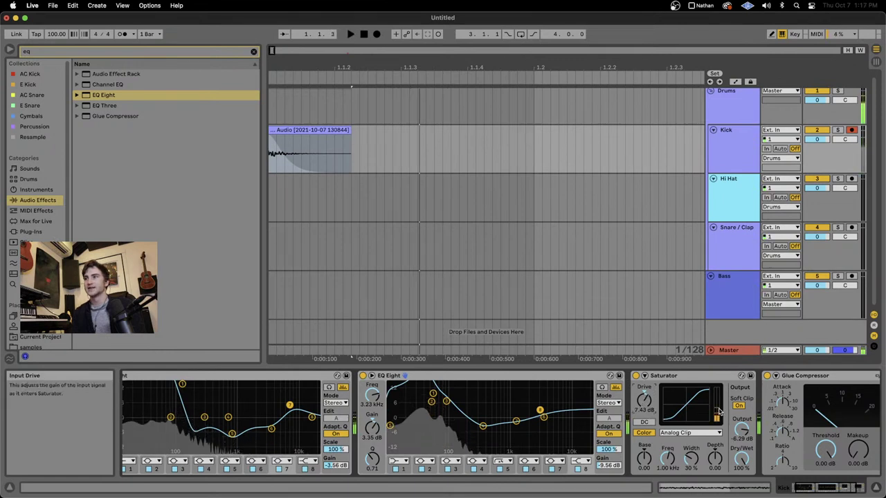
Step: Set band 1 of the first EQ Eight to 8.31 dB at 153 Hz and the Saturator's drive to 15.4 dB, replaying the kick
{"action": "scroll", "coordinate": [510, 404], "scroll_direction": "left", "scroll_amount": 3}
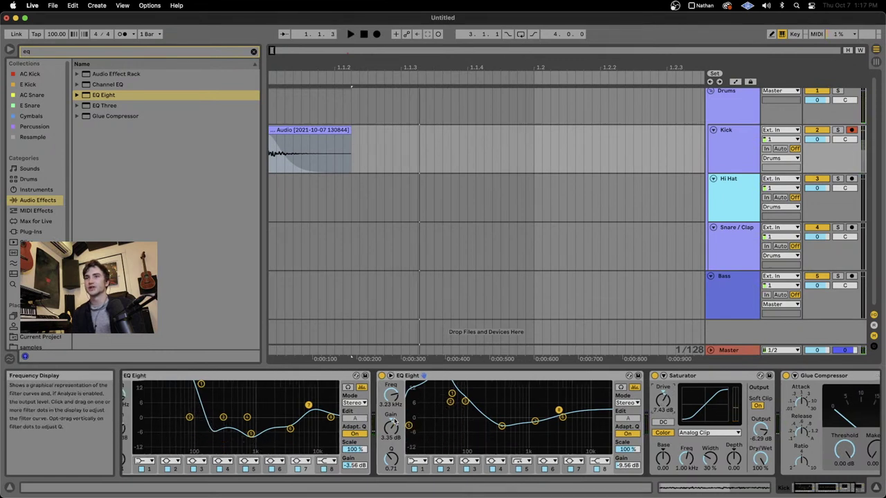
{"action": "key", "text": "space"}
{"action": "left_click_drag", "start_coordinate": [226, 383], "coordinate": [225, 392]}
{"action": "key", "text": "space"}
{"action": "key", "text": "space"}
{"action": "key", "text": "space"}
{"action": "left_click_drag", "start_coordinate": [676, 401], "coordinate": [676, 387]}
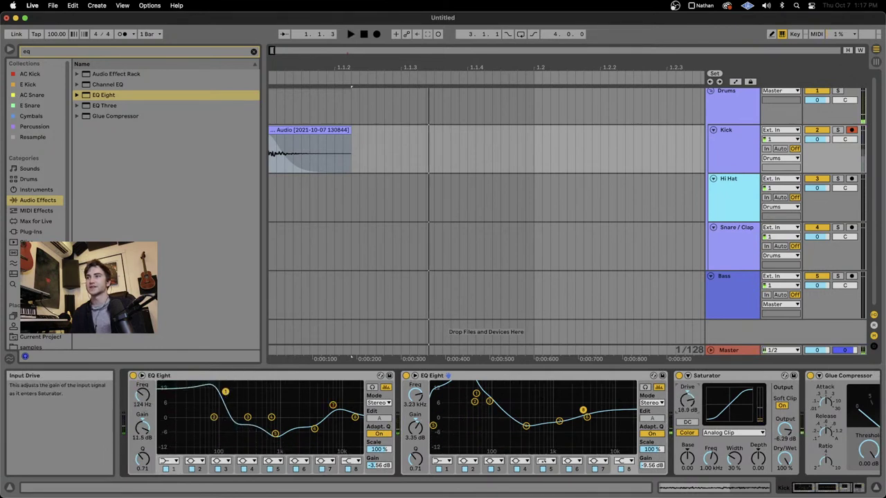
{"action": "key", "text": "space"}
{"action": "key", "text": "space"}
{"action": "key", "text": "space"}
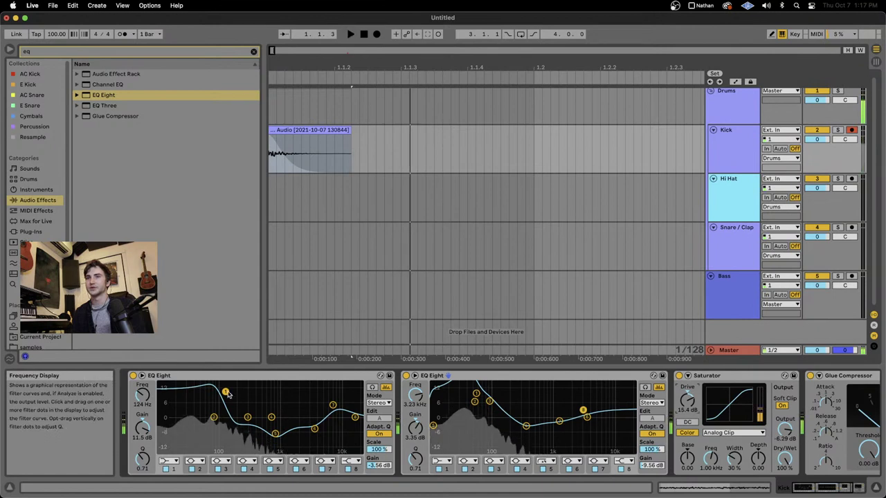
{"action": "key", "text": "space"}
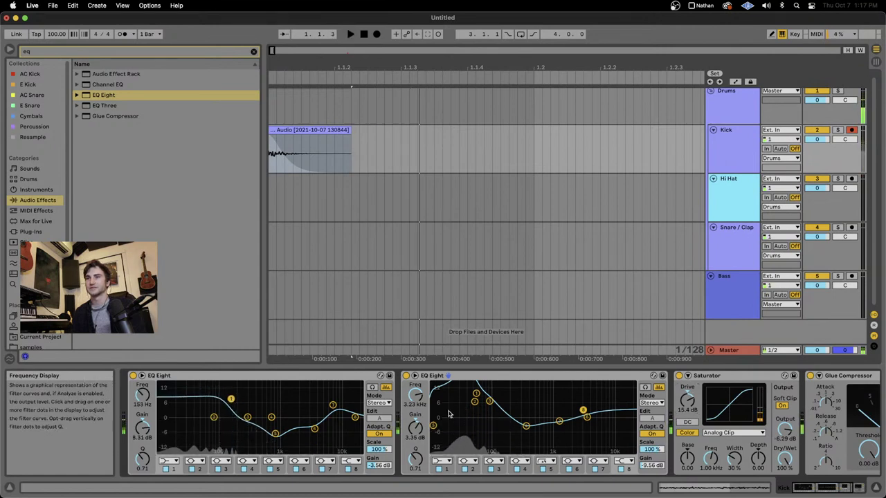
Step: Reduce band 1 of the second EQ Eight to 3.60 dB at 65.3 Hz while replaying the kick
{"action": "key", "text": "space"}
{"action": "key", "text": "space"}
{"action": "key", "text": "space"}
{"action": "key", "text": "space"}
{"action": "key", "text": "space"}
{"action": "key", "text": "space"}
{"action": "key", "text": "space"}
{"action": "key", "text": "space"}
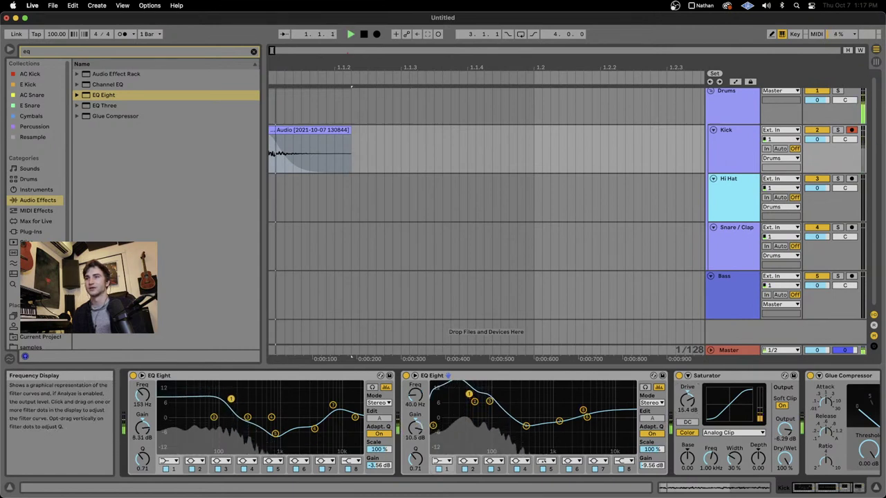
{"action": "mouse_move", "coordinate": [474, 398]}
{"action": "left_mouse_down"}
{"action": "mouse_move", "coordinate": [493, 392]}
{"action": "mouse_move", "coordinate": [481, 409]}
{"action": "left_mouse_up"}
{"action": "key", "text": "space"}
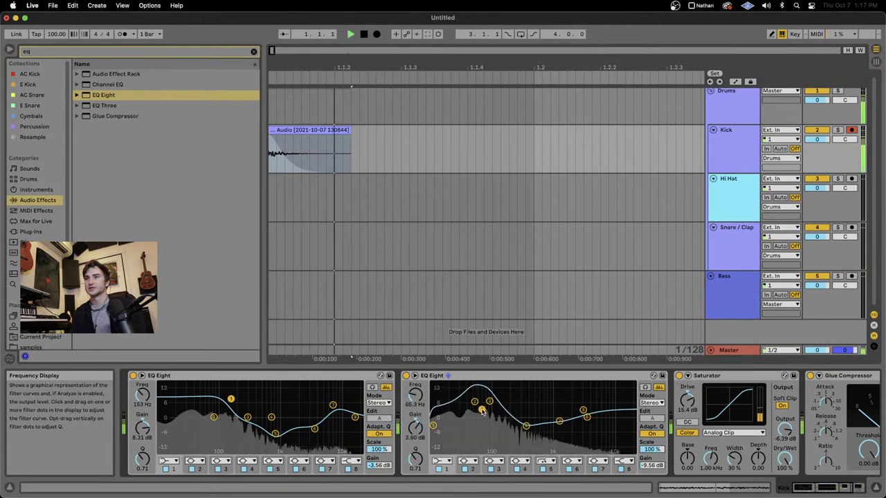
Step: Raise the Saturator's drive to 18.3 dB and replay the kick
{"action": "key", "text": "space"}
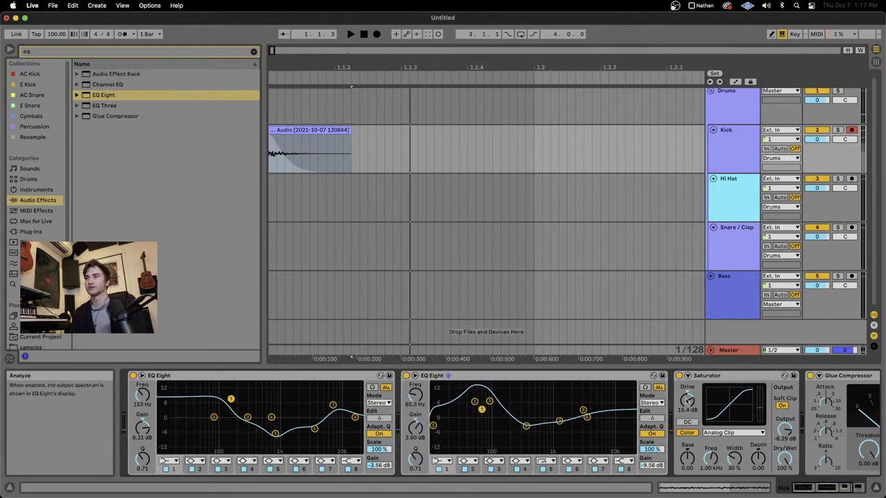
{"action": "key", "text": "space"}
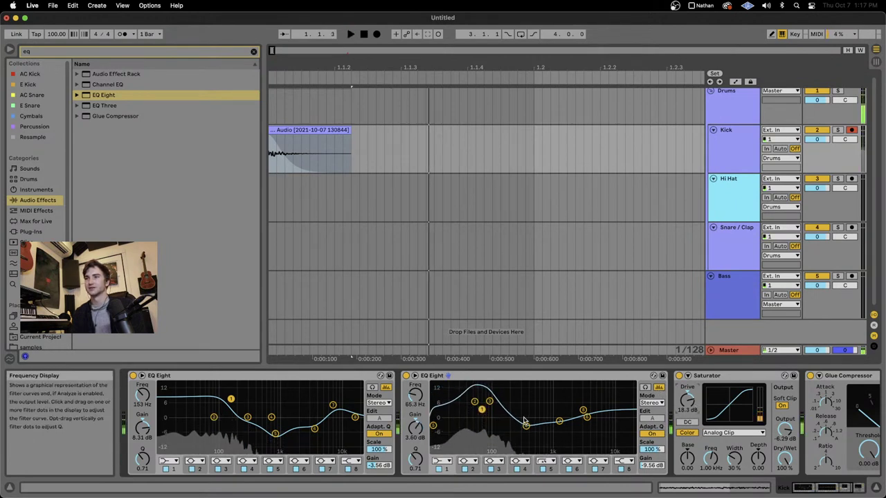
{"action": "key", "text": "space"}
{"action": "key", "text": "space"}
{"action": "key", "text": "space"}
{"action": "key", "text": "space"}
Step: Boost band 3 of the second EQ Eight to 14.0 dB at 53.9 Hz with a higher Q, replaying the kick
{"action": "left_click", "coordinate": [489, 400]}
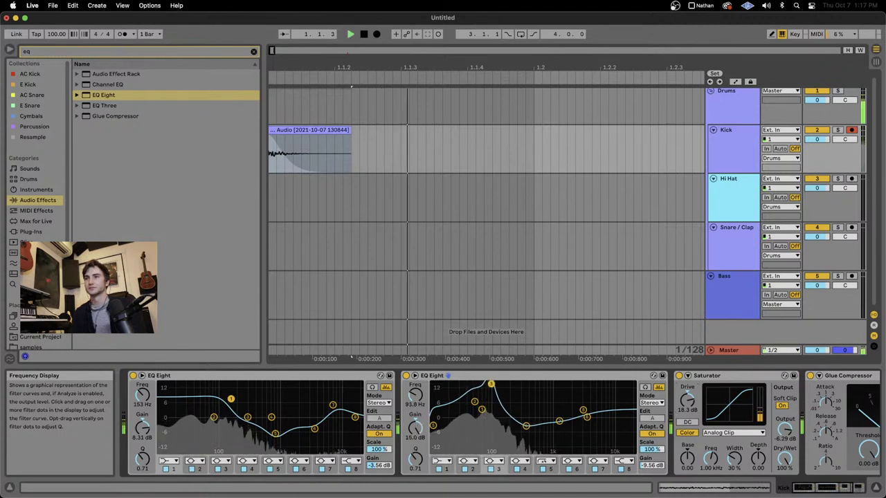
{"action": "left_click_drag", "start_coordinate": [490, 384], "coordinate": [477, 384]}
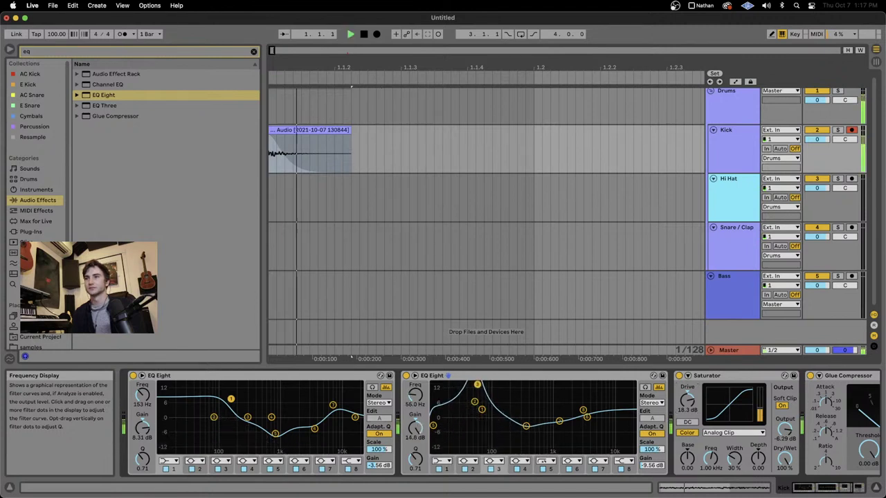
{"action": "left_click_drag", "start_coordinate": [415, 458], "coordinate": [415, 450]}
{"action": "key", "text": "space"}
{"action": "key", "text": "space"}
{"action": "key", "text": "space"}
{"action": "key", "text": "space"}
{"action": "key", "text": "space"}
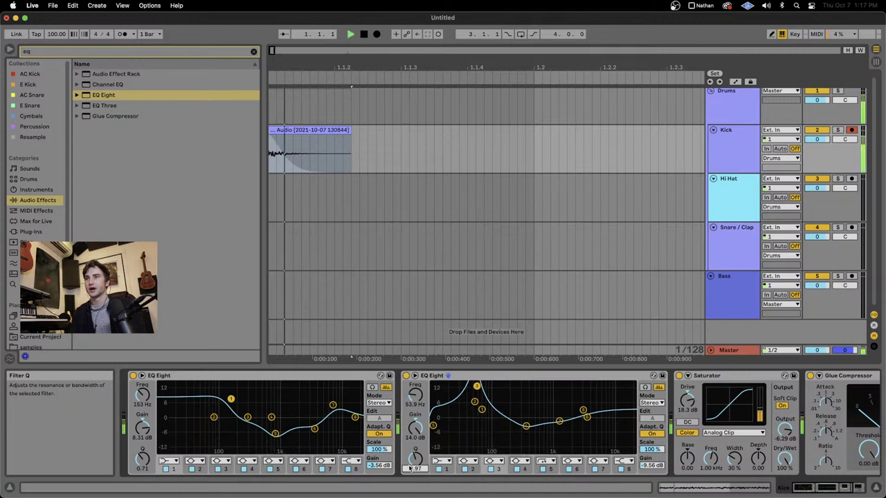
Step: Lower band 2 of the second EQ Eight to 5.33 dB at 49.5 Hz and replay the kick
{"action": "left_click_drag", "start_coordinate": [475, 402], "coordinate": [475, 406]}
{"action": "key", "text": "space"}
{"action": "key", "text": "space"}
{"action": "key", "text": "space"}
{"action": "key", "text": "space"}
{"action": "key", "text": "space"}
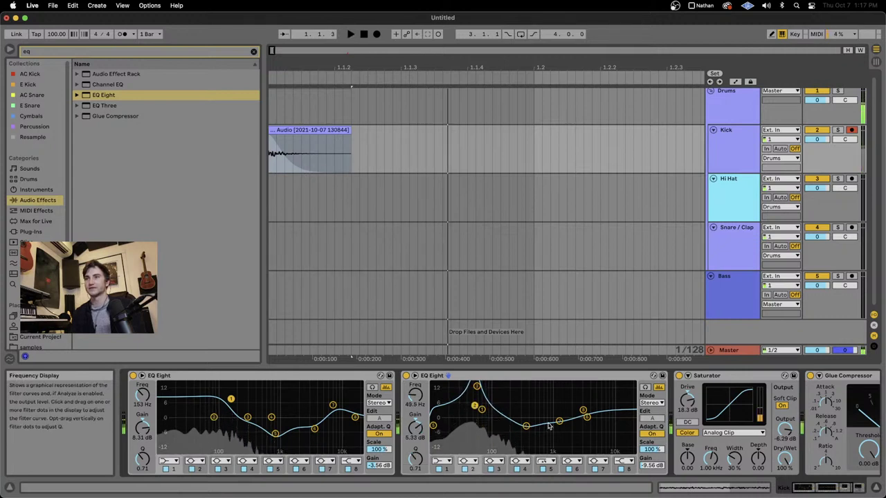
Step: Insert a third EQ Eight before the Saturator and boost its band 3 by 1.61 dB at 121 Hz with a Q of 1.19
{"action": "left_click_drag", "start_coordinate": [98, 97], "coordinate": [690, 430]}
{"action": "scroll", "coordinate": [690, 431], "scroll_direction": "right", "scroll_amount": 5}
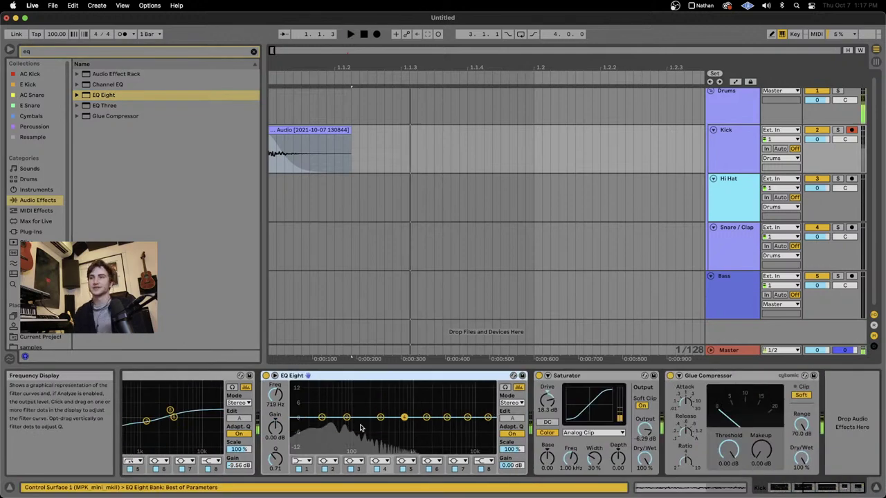
{"action": "left_click_drag", "start_coordinate": [379, 415], "coordinate": [357, 414]}
{"action": "key", "text": "space"}
{"action": "key", "text": "space"}
{"action": "key", "text": "space"}
{"action": "key", "text": "space"}
{"action": "key", "text": "space"}
{"action": "key", "text": "space"}
{"action": "key", "text": "space"}
{"action": "key", "text": "space"}
{"action": "key", "text": "space"}
{"action": "key", "text": "space"}
{"action": "left_click_drag", "start_coordinate": [276, 460], "coordinate": [276, 454]}
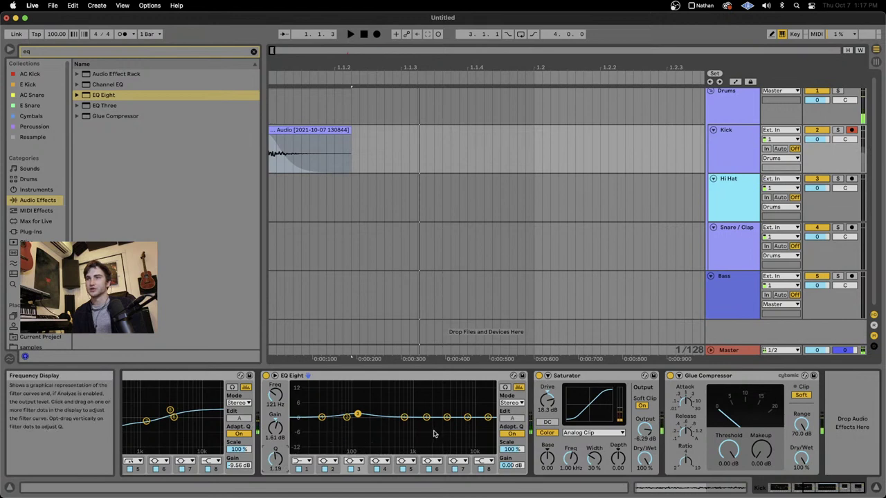
Step: In the third EQ Eight, cut band 6 to -4.83 dB at 4.26 kHz with Q 1.19 and band 5 to -2.85 dB at 639 Hz
{"action": "key", "text": "space"}
{"action": "mouse_move", "coordinate": [446, 418]}
{"action": "left_mouse_down"}
{"action": "mouse_move", "coordinate": [425, 383]}
{"action": "mouse_move", "coordinate": [422, 423]}
{"action": "mouse_move", "coordinate": [471, 422]}
{"action": "mouse_move", "coordinate": [470, 432]}
{"action": "mouse_move", "coordinate": [450, 430]}
{"action": "left_mouse_up"}
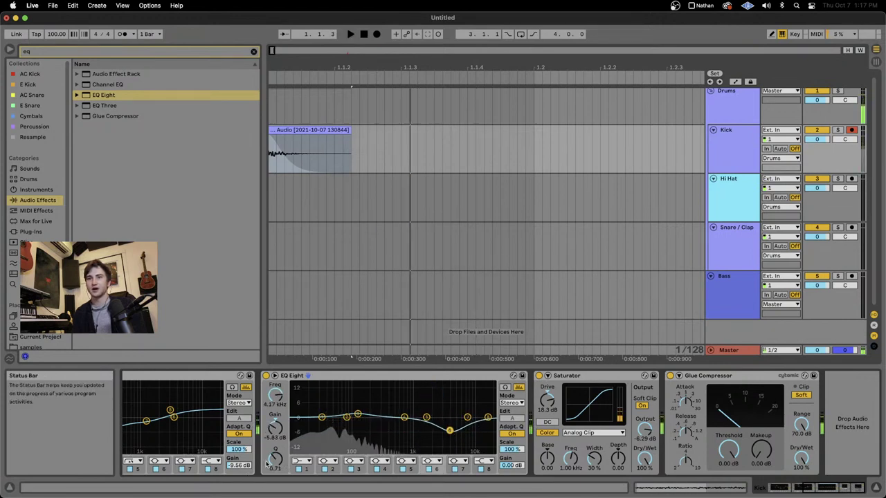
{"action": "left_click_drag", "start_coordinate": [276, 462], "coordinate": [276, 455]}
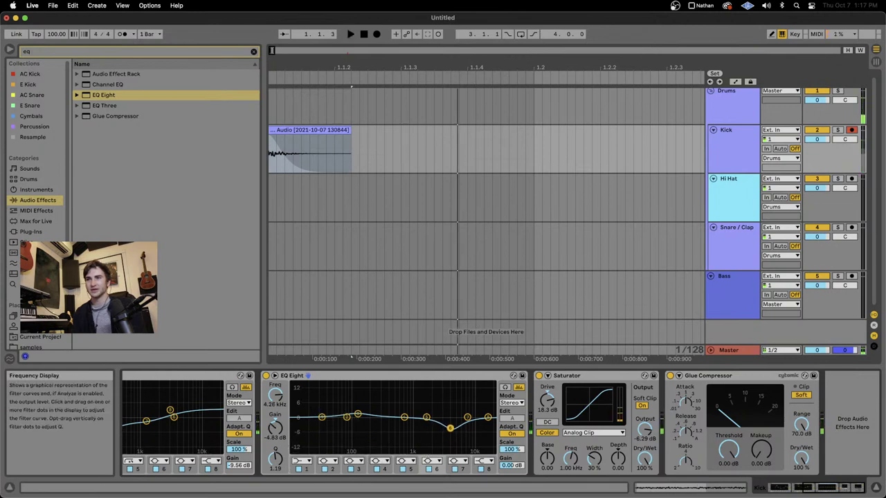
{"action": "left_click_drag", "start_coordinate": [426, 417], "coordinate": [400, 422]}
{"action": "key", "text": "space"}
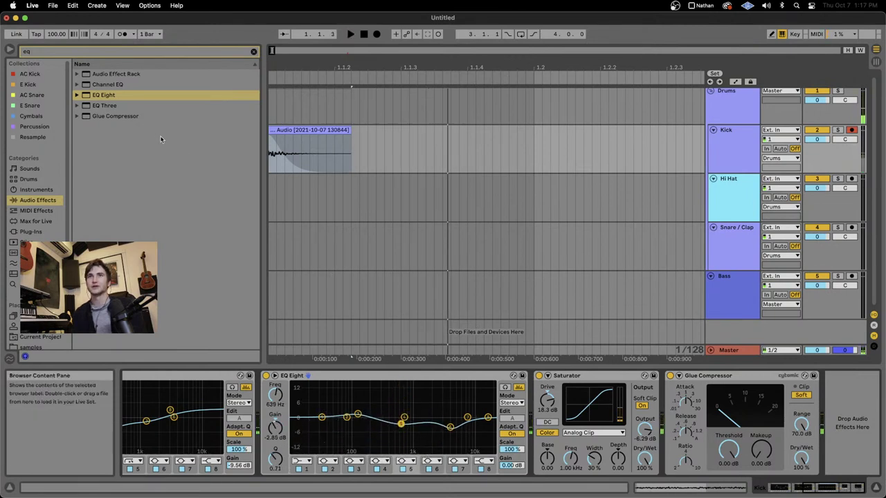
Step: Insert a fourth EQ Eight after the Saturator and boost its band 3 by 10.8 dB at 79.1 Hz with a Q of 0.56
{"action": "left_click_drag", "start_coordinate": [104, 95], "coordinate": [664, 415]}
{"action": "key", "text": "space"}
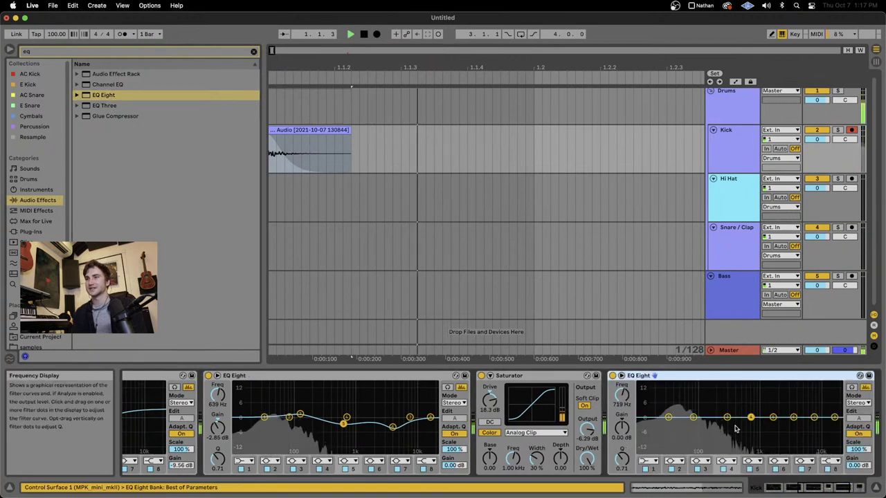
{"action": "left_click_drag", "start_coordinate": [727, 420], "coordinate": [692, 393]}
{"action": "key", "text": "space"}
{"action": "key", "text": "space"}
{"action": "key", "text": "space"}
{"action": "left_click_drag", "start_coordinate": [621, 458], "coordinate": [621, 466]}
{"action": "key", "text": "space"}
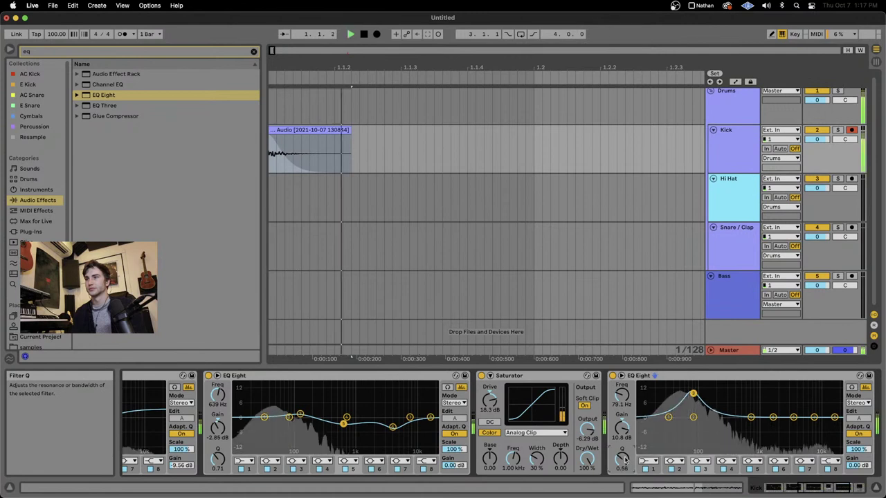
Step: Shift band 3 of the EQ Eight after the Saturator down to 55.0 Hz, replaying the kick repeatedly
{"action": "key", "text": "space"}
{"action": "key", "text": "space"}
{"action": "key", "text": "space"}
{"action": "key", "text": "space"}
{"action": "key", "text": "space"}
{"action": "left_click_drag", "start_coordinate": [693, 393], "coordinate": [683, 393]}
{"action": "key", "text": "space"}
{"action": "key", "text": "space"}
{"action": "key", "text": "space"}
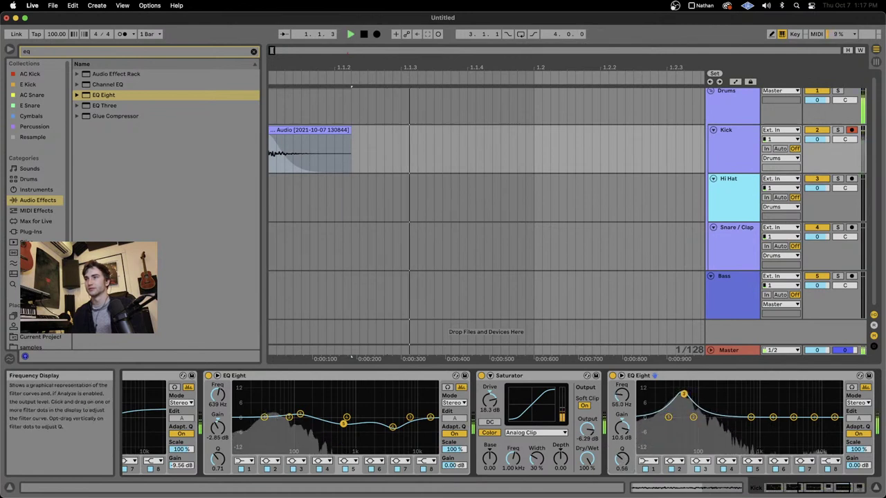
{"action": "key", "text": "space"}
{"action": "key", "text": "space"}
{"action": "key", "text": "space"}
{"action": "key", "text": "space"}
{"action": "key", "text": "space"}
{"action": "key", "text": "space"}
{"action": "key", "text": "space"}
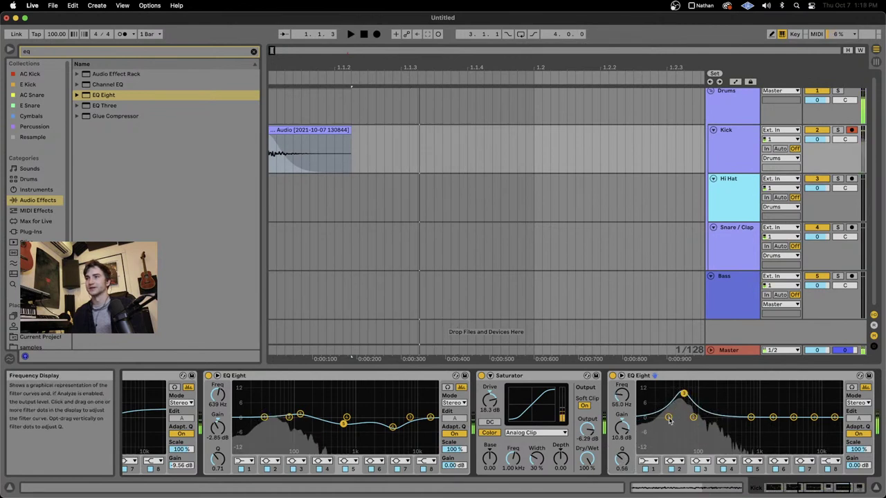
Step: Boost band 2 of the EQ Eight after the Saturator by 3.60 dB at 28.4 Hz with a Q of 2.29
{"action": "left_click_drag", "start_coordinate": [666, 412], "coordinate": [666, 408]}
{"action": "key", "text": "space"}
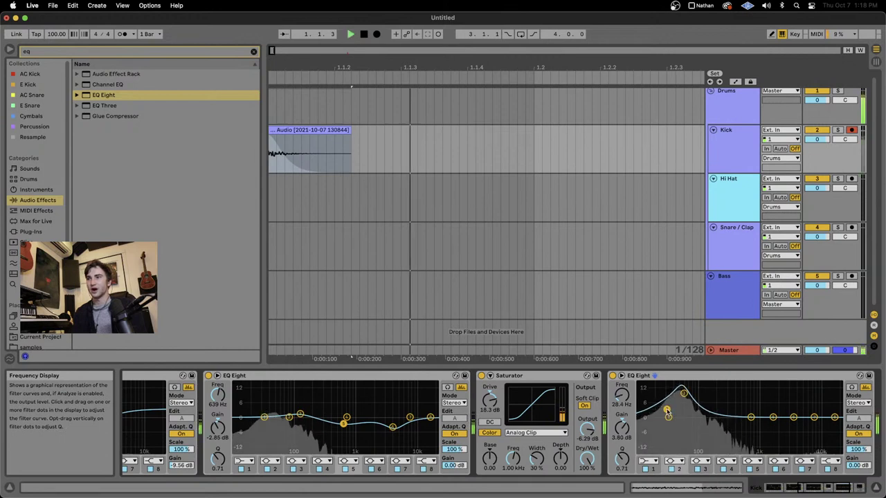
{"action": "key", "text": "space"}
{"action": "left_click_drag", "start_coordinate": [622, 458], "coordinate": [622, 459]}
{"action": "key", "text": "space"}
{"action": "key", "text": "space"}
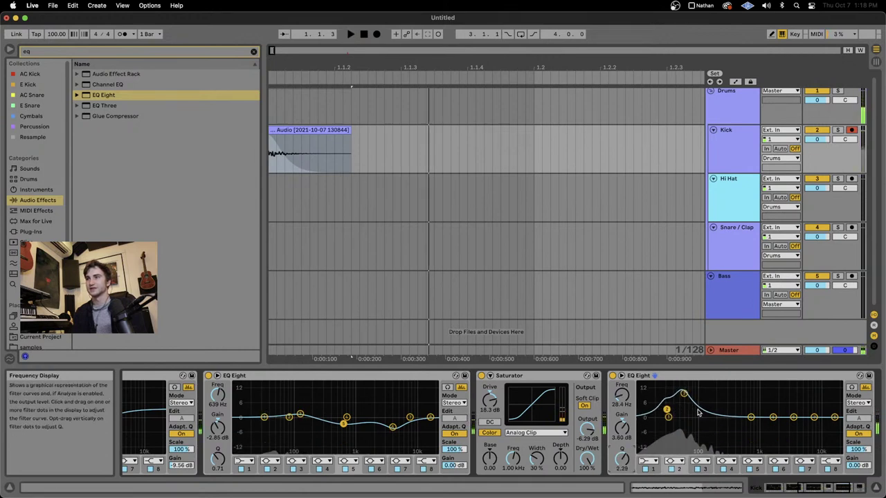
Step: Insert a fifth EQ Eight between the EQ Eight after the Saturator and the Glue Compressor
{"action": "scroll", "coordinate": [667, 413], "scroll_direction": "left", "scroll_amount": 5}
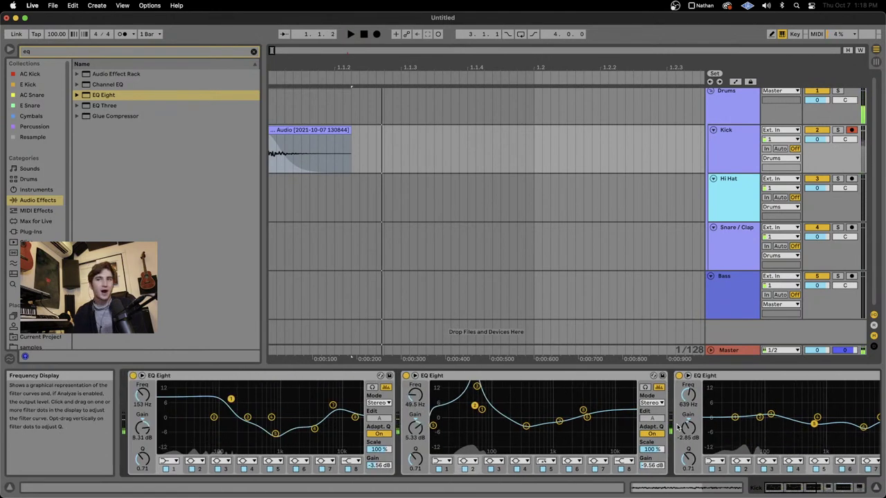
{"action": "scroll", "coordinate": [666, 413], "scroll_direction": "right", "scroll_amount": 6}
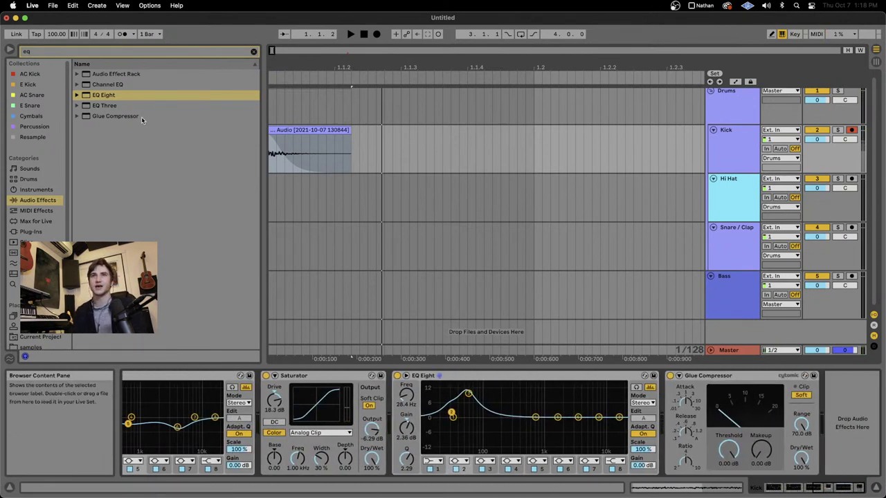
{"action": "left_click_drag", "start_coordinate": [116, 98], "coordinate": [662, 451]}
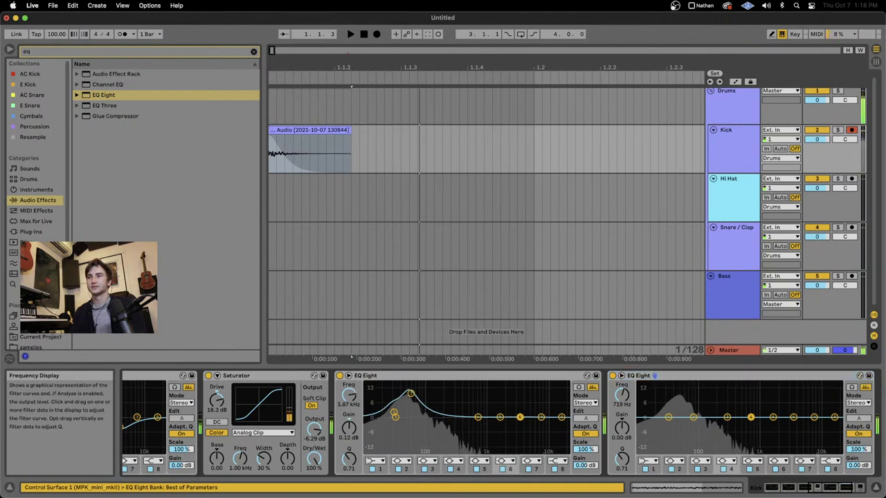
Step: In the EQ Eight after the Saturator, cut band 6 to -2.11 dB at 284 Hz and band 8 to -2.85 dB at 1.32 kHz
{"action": "left_click_drag", "start_coordinate": [520, 417], "coordinate": [454, 425]}
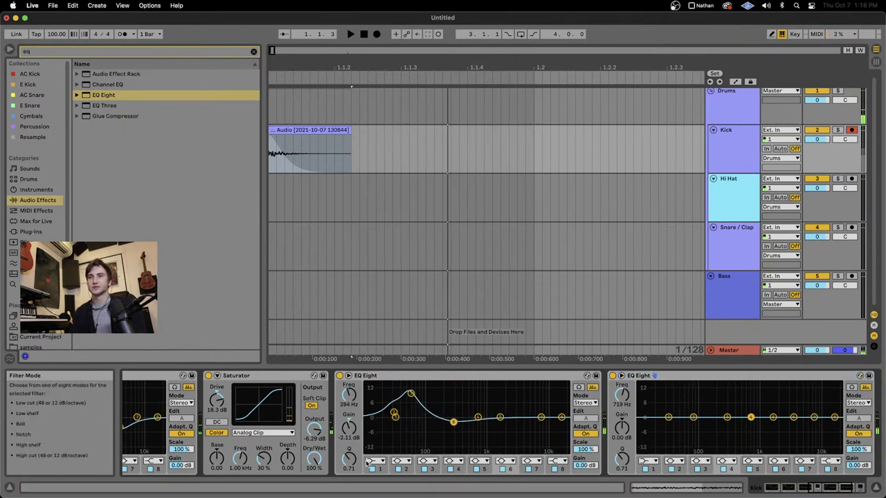
{"action": "left_click_drag", "start_coordinate": [348, 460], "coordinate": [348, 451]}
{"action": "left_click_drag", "start_coordinate": [561, 417], "coordinate": [493, 423]}
{"action": "key", "text": "space"}
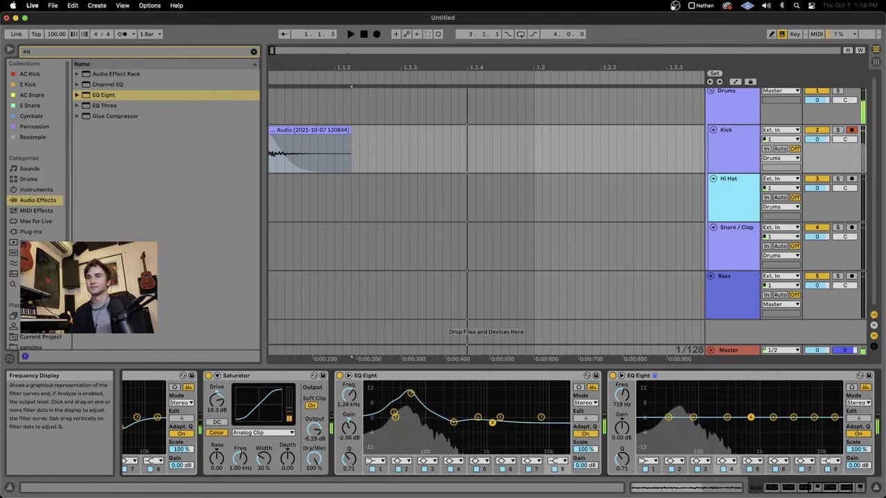
{"action": "key", "text": "space"}
{"action": "key", "text": "space"}
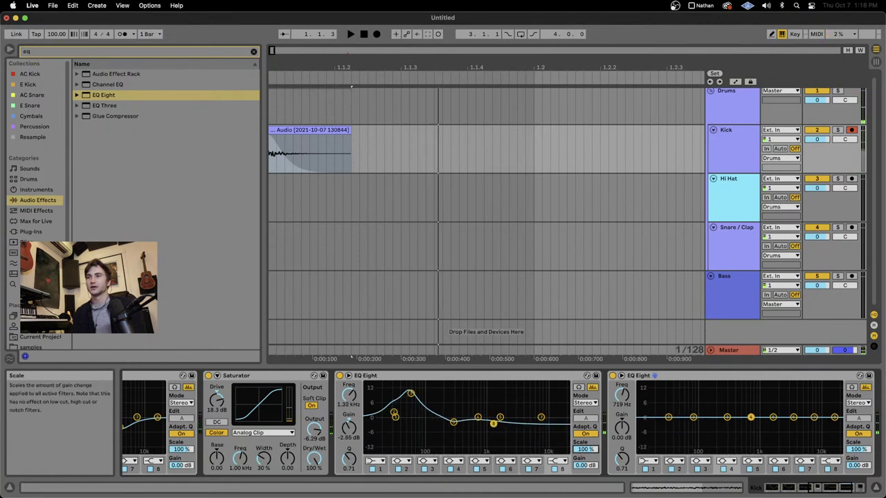
Step: Reduce the Scale to 69% on the EQ Eight after the Saturator, 94% on the third EQ Eight and 91% on the second
{"action": "key", "text": "space"}
{"action": "key", "text": "space"}
{"action": "key", "text": "space"}
{"action": "scroll", "coordinate": [498, 458], "scroll_direction": "left", "scroll_amount": 8}
{"action": "key", "text": "space"}
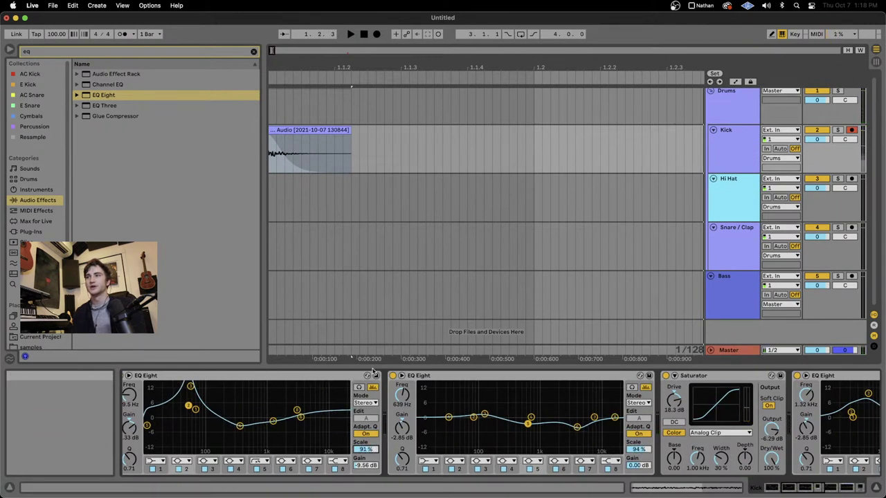
{"action": "key", "text": "space"}
{"action": "scroll", "coordinate": [455, 430], "scroll_direction": "right", "scroll_amount": 10}
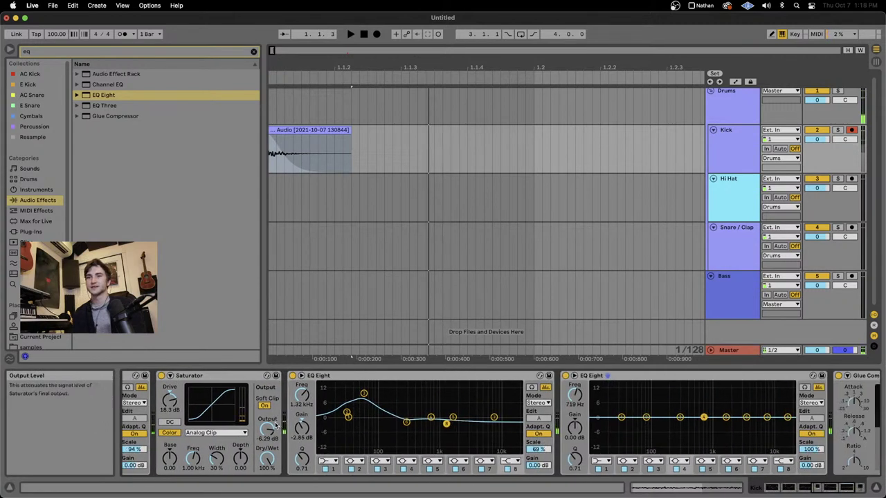
Step: Raise the Saturator's Drive to 23.6 dB, replaying the kick repeatedly to judge it
{"action": "scroll", "coordinate": [455, 431], "scroll_direction": "left", "scroll_amount": 5}
{"action": "key", "text": "space"}
{"action": "key", "text": "space"}
{"action": "key", "text": "space"}
{"action": "key", "text": "space"}
{"action": "key", "text": "space"}
{"action": "key", "text": "space"}
{"action": "key", "text": "space"}
{"action": "left_click_drag", "start_coordinate": [266, 400], "coordinate": [266, 391]}
{"action": "key", "text": "space"}
{"action": "key", "text": "space"}
{"action": "key", "text": "space"}
{"action": "key", "text": "space"}
{"action": "key", "text": "space"}
{"action": "key", "text": "space"}
{"action": "key", "text": "space"}
{"action": "key", "text": "space"}
{"action": "key", "text": "space"}
{"action": "key", "text": "space"}
{"action": "key", "text": "space"}
{"action": "key", "text": "space"}
{"action": "key", "text": "space"}
{"action": "key", "text": "space"}
{"action": "key", "text": "space"}
{"action": "key", "text": "space"}
{"action": "key", "text": "space"}
{"action": "key", "text": "space"}
{"action": "key", "text": "space"}
{"action": "key", "text": "space"}
{"action": "key", "text": "space"}
{"action": "key", "text": "space"}
{"action": "key", "text": "space"}
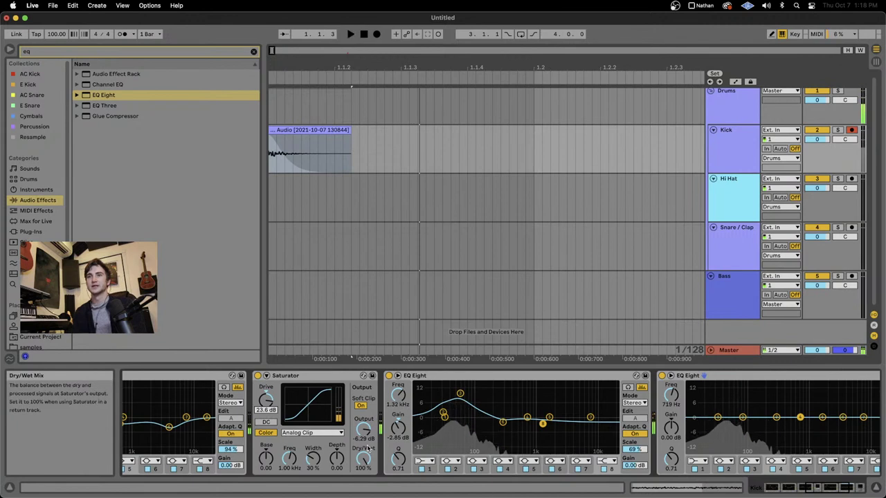
Step: Move the flat EQ Eight behind the Glue Compressor, lower the compressor's threshold to -10.8 dB and replay the kick
{"action": "scroll", "coordinate": [366, 447], "scroll_direction": "right", "scroll_amount": 5}
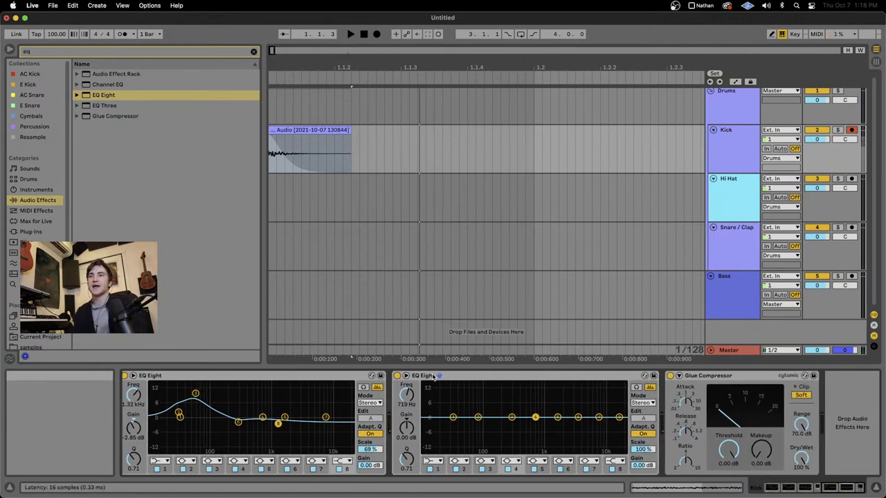
{"action": "left_click_drag", "start_coordinate": [423, 376], "coordinate": [816, 421]}
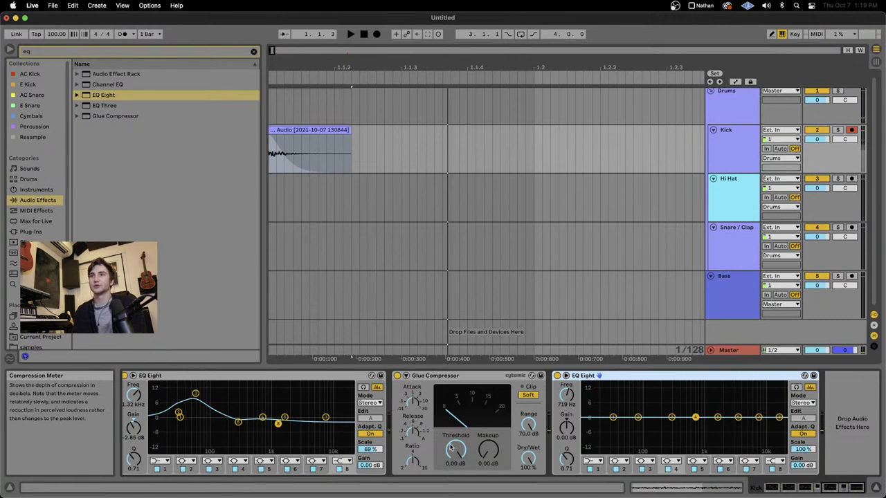
{"action": "left_click_drag", "start_coordinate": [451, 449], "coordinate": [459, 451]}
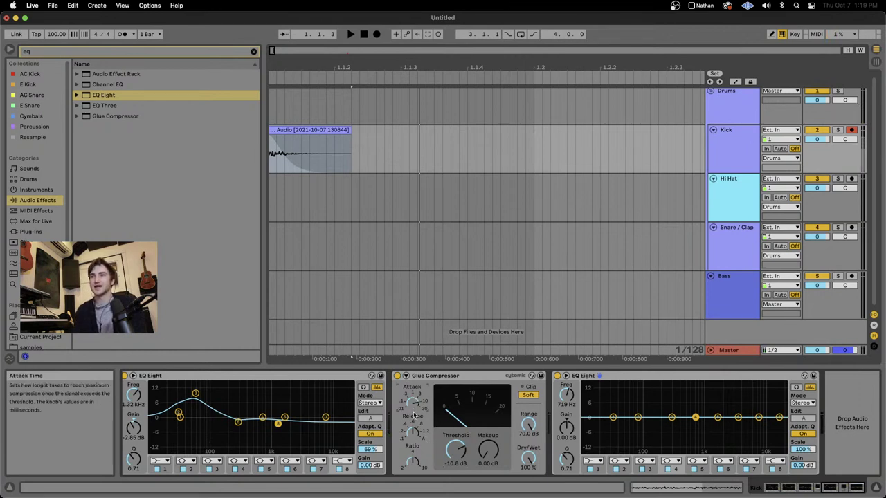
{"action": "key", "text": "space"}
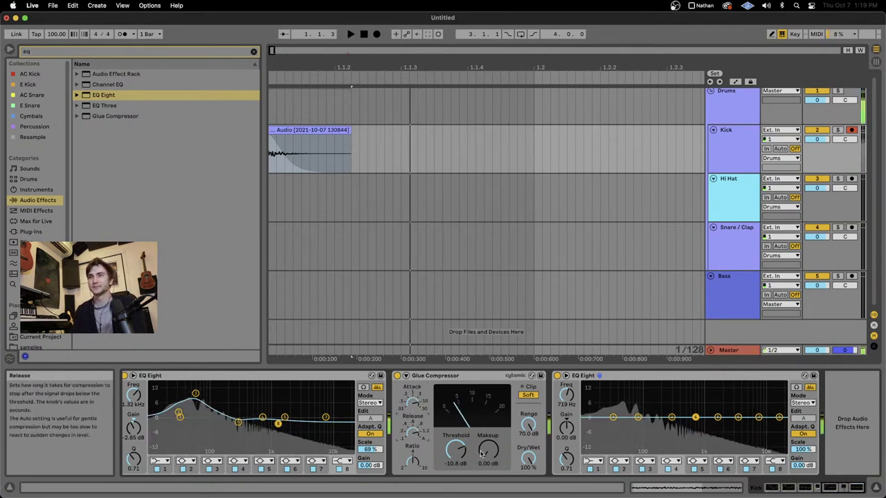
Step: Lower the Glue Compressor's threshold to -27.0 dB and raise its makeup gain to 12.1 dB
{"action": "left_click_drag", "start_coordinate": [455, 450], "coordinate": [455, 474]}
{"action": "left_click_drag", "start_coordinate": [488, 450], "coordinate": [488, 410]}
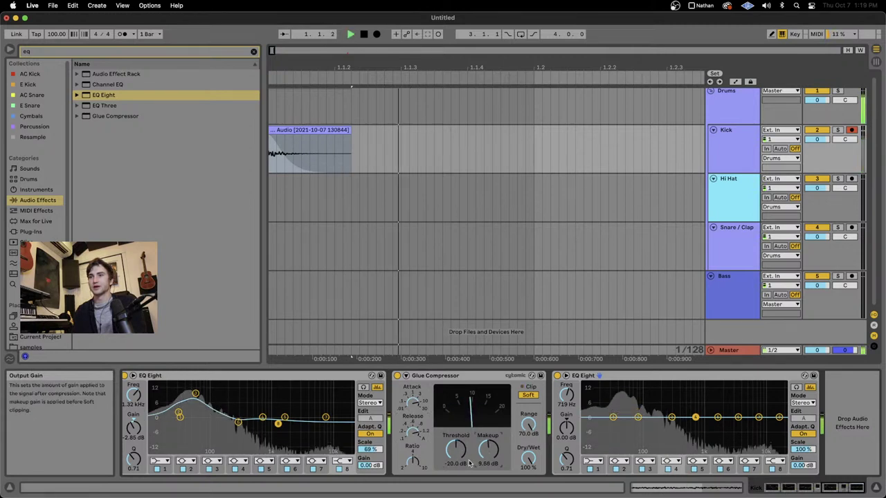
{"action": "left_click_drag", "start_coordinate": [455, 451], "coordinate": [489, 454]}
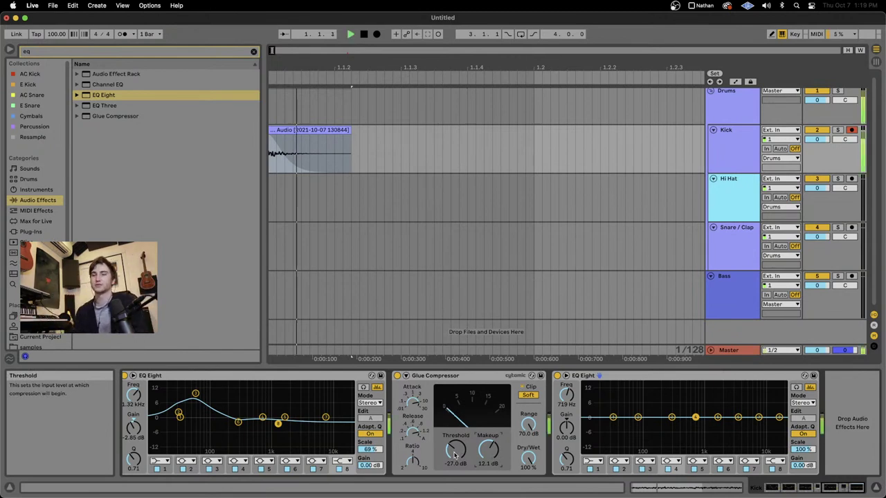
{"action": "key", "text": "space"}
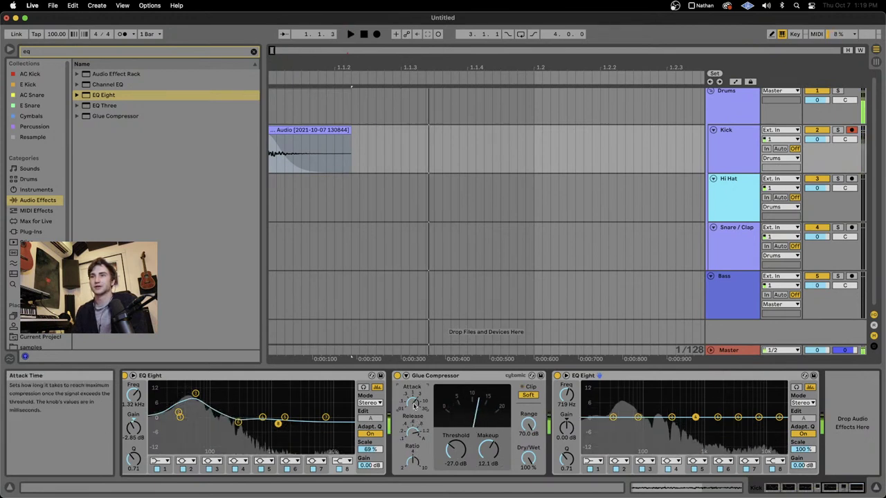
Step: Set the Glue Compressor's Dry/Wet to 75% and replay the kick
{"action": "left_click_drag", "start_coordinate": [530, 456], "coordinate": [525, 472]}
{"action": "key", "text": "space"}
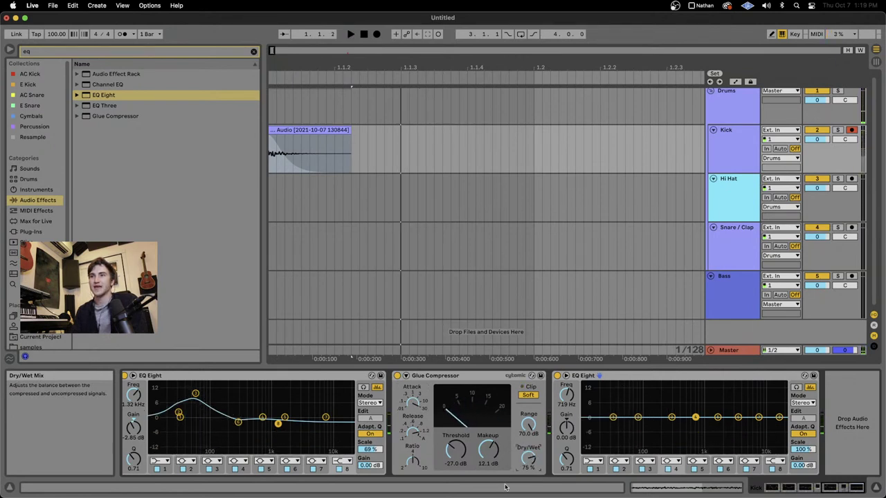
{"action": "key", "text": "space"}
{"action": "key", "text": "space"}
{"action": "key", "text": "space"}
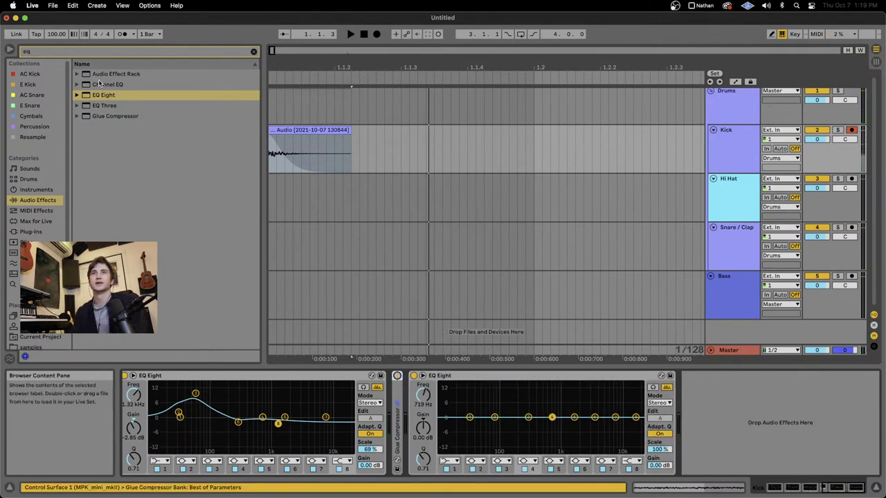
Step: Insert a second Glue Compressor between the bypassed Glue Compressor and the last EQ Eight
{"action": "left_click_drag", "start_coordinate": [109, 116], "coordinate": [404, 413]}
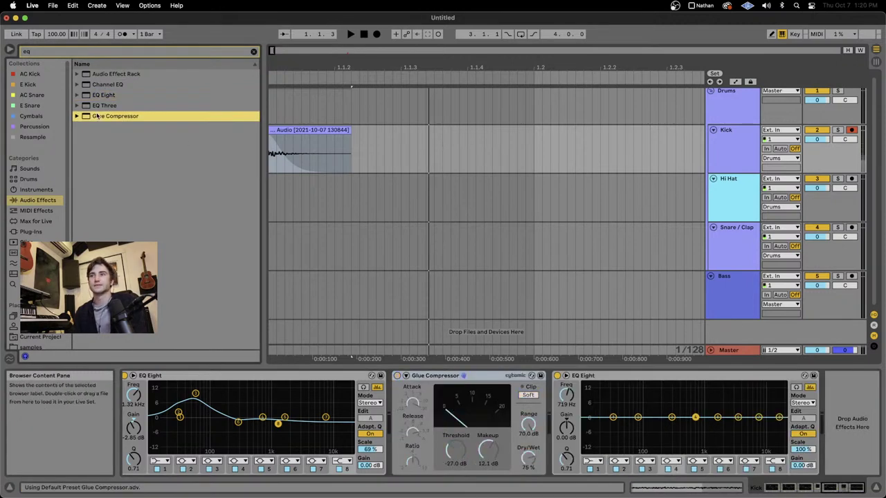
{"action": "left_click_drag", "start_coordinate": [410, 326], "coordinate": [564, 438]}
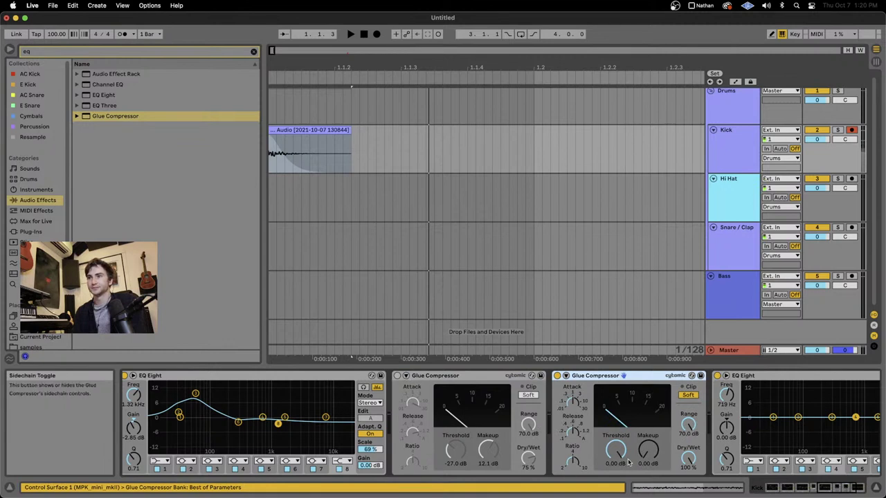
{"action": "scroll", "coordinate": [629, 462], "scroll_direction": "right", "scroll_amount": 3}
Step: Adjust the release and attack times of the second Glue Compressor and replay the kick
{"action": "left_click", "coordinate": [470, 431]}
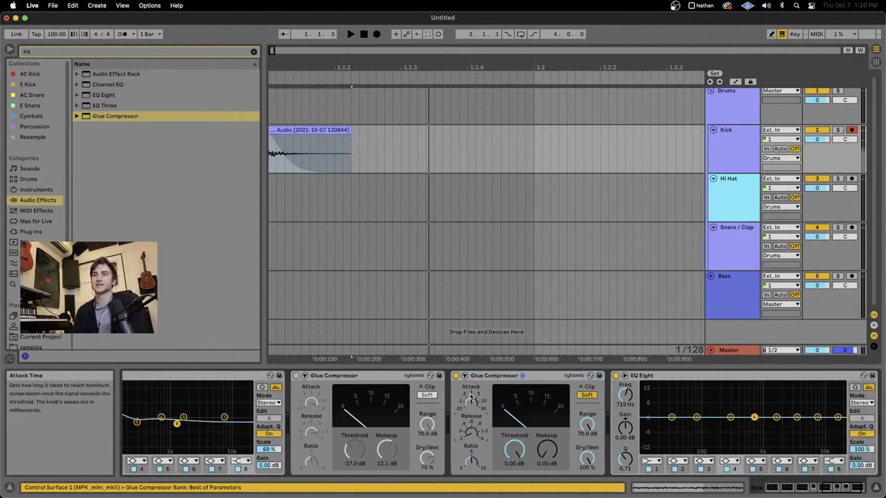
{"action": "left_click", "coordinate": [471, 397]}
{"action": "key", "text": "space"}
{"action": "key", "text": "space"}
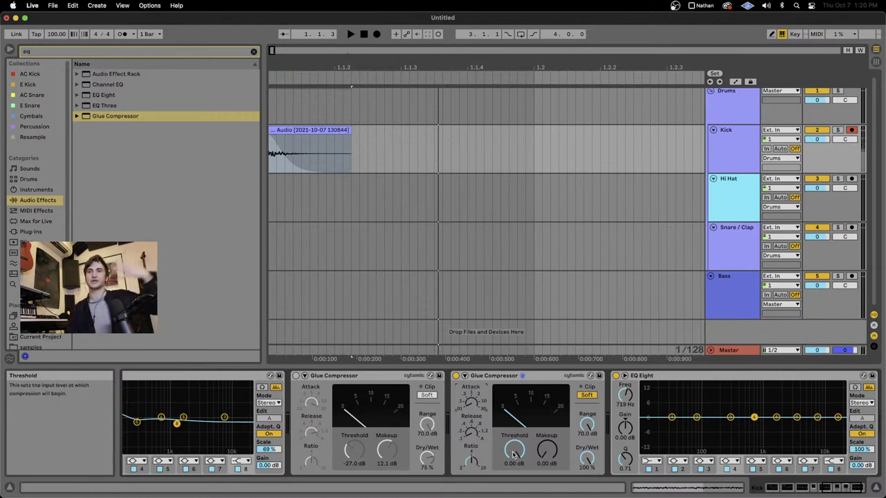
Step: Lower the second Glue Compressor's threshold to -21.6 dB and raise its makeup gain to 13.7 dB while replaying the kick
{"action": "key", "text": "space"}
{"action": "left_click_drag", "start_coordinate": [512, 458], "coordinate": [512, 485]}
{"action": "key", "text": "space"}
{"action": "key", "text": "space"}
{"action": "key", "text": "space"}
{"action": "key", "text": "space"}
{"action": "left_click_drag", "start_coordinate": [546, 451], "coordinate": [546, 422]}
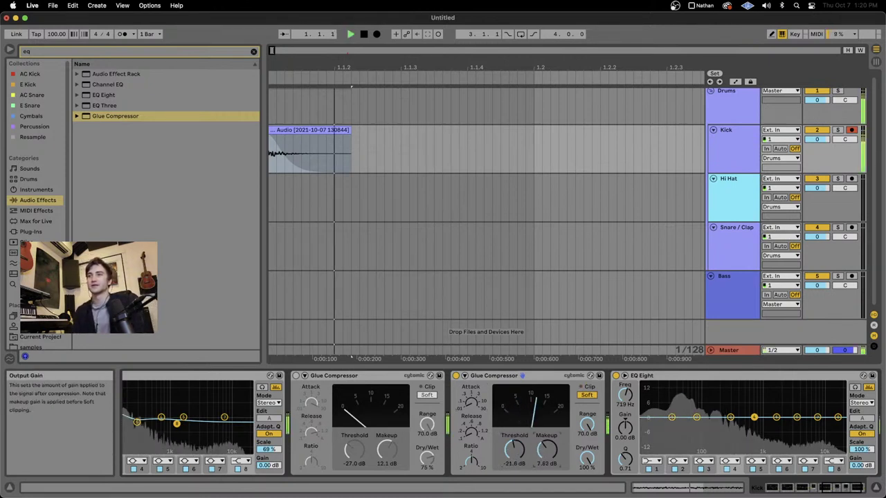
{"action": "key", "text": "space"}
{"action": "key", "text": "space"}
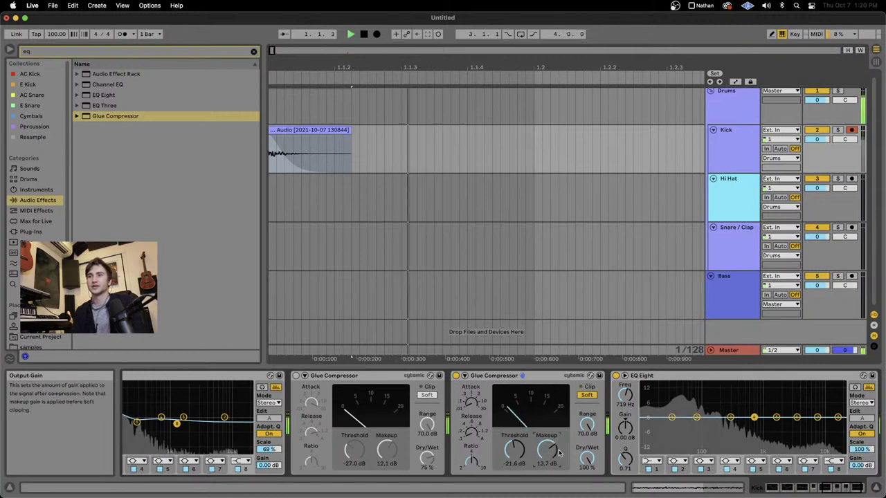
Step: Raise the second Glue Compressor's makeup gain to 16.3 dB and lower its threshold to -24.8 dB
{"action": "left_click_drag", "start_coordinate": [551, 457], "coordinate": [552, 451]}
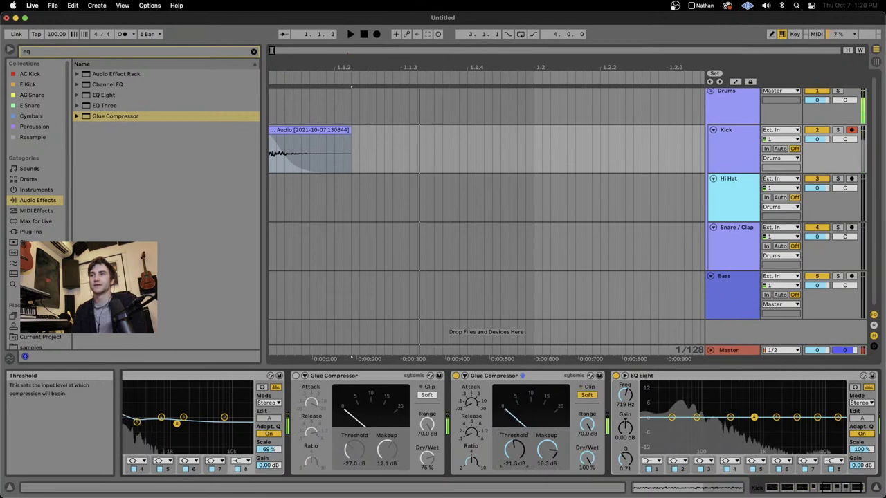
{"action": "key", "text": "space"}
{"action": "left_click_drag", "start_coordinate": [514, 450], "coordinate": [514, 459]}
{"action": "key", "text": "space"}
{"action": "key", "text": "space"}
{"action": "key", "text": "space"}
{"action": "key", "text": "space"}
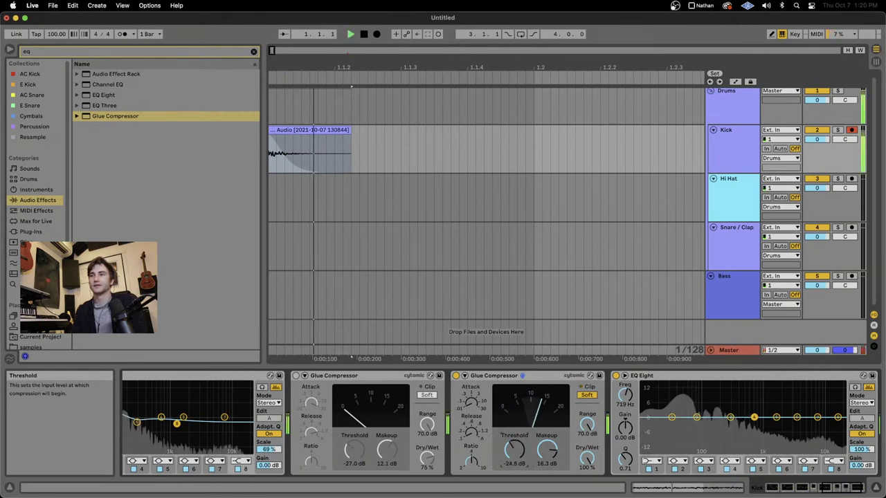
{"action": "key", "text": "space"}
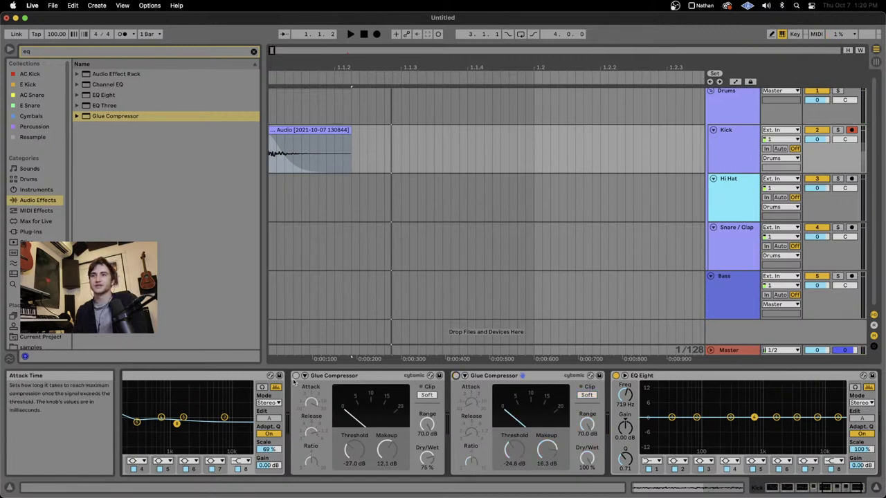
Step: Compare the kick with both Glue Compressors bypassed, with only the first active and with only the second active
{"action": "key", "text": "space"}
{"action": "key", "text": "space"}
{"action": "key", "text": "space"}
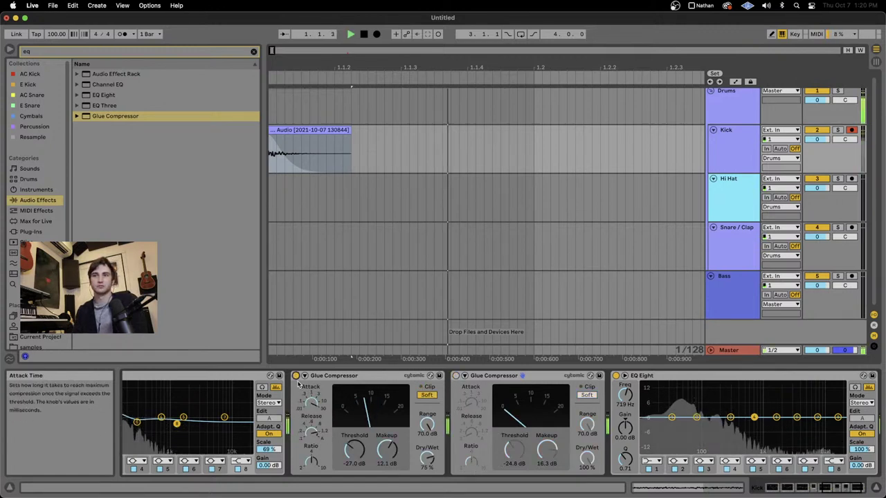
{"action": "key", "text": "space"}
{"action": "left_click", "coordinate": [296, 376]}
{"action": "left_click", "coordinate": [455, 376]}
{"action": "key", "text": "space"}
{"action": "key", "text": "space"}
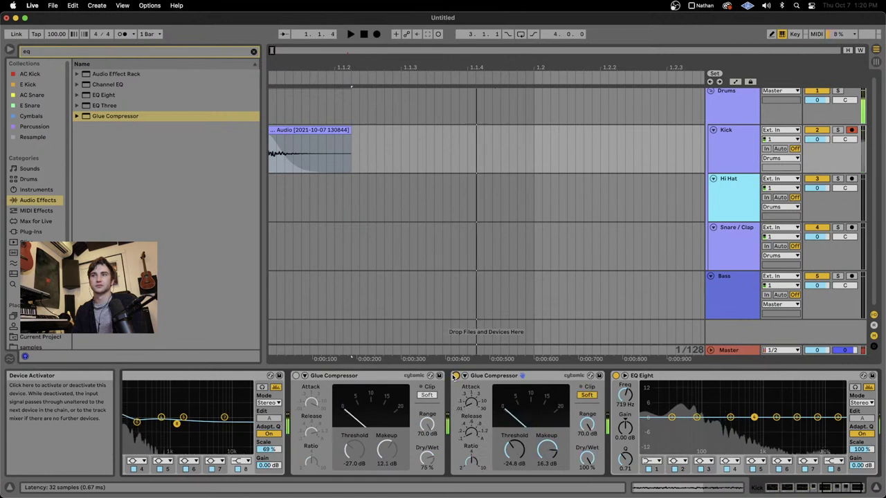
{"action": "key", "text": "space"}
{"action": "key", "text": "space"}
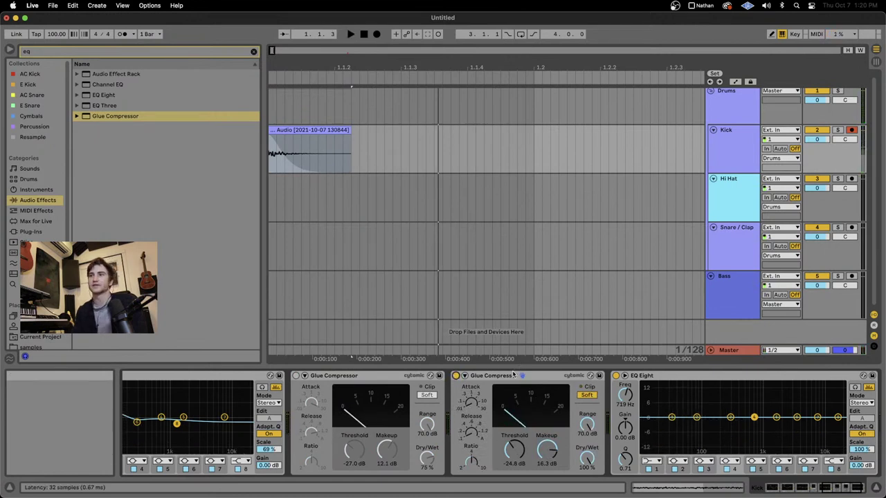
Step: Move the second Glue Compressor ahead of the first, then set its makeup gain to 13.0 dB and Dry/Wet to 56%
{"action": "left_click_drag", "start_coordinate": [473, 374], "coordinate": [344, 434]}
{"action": "left_click_drag", "start_coordinate": [395, 448], "coordinate": [427, 484]}
{"action": "key", "text": "space"}
{"action": "key", "text": "space"}
{"action": "key", "text": "space"}
{"action": "key", "text": "space"}
{"action": "key", "text": "space"}
Step: Reactivate the Glue Compressor that is now second in the chain and set its Dry/Wet to 63%
{"action": "left_click", "coordinate": [456, 376]}
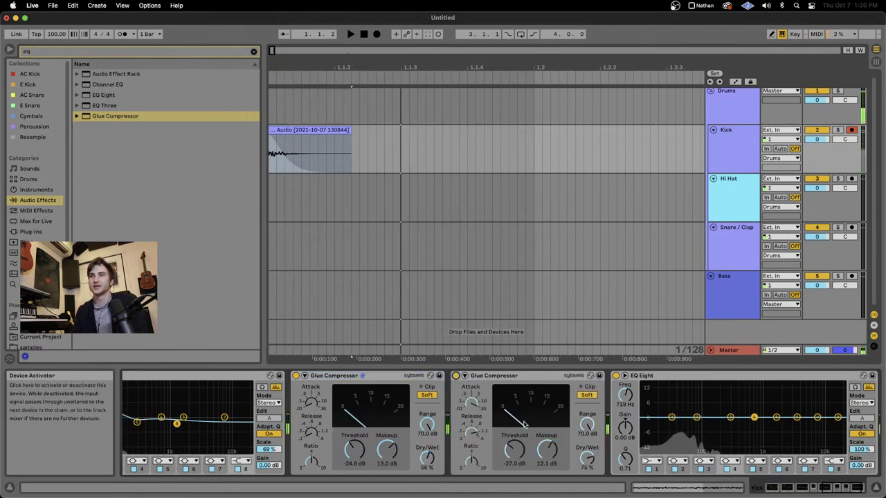
{"action": "key", "text": "space"}
{"action": "left_click_drag", "start_coordinate": [585, 458], "coordinate": [585, 466]}
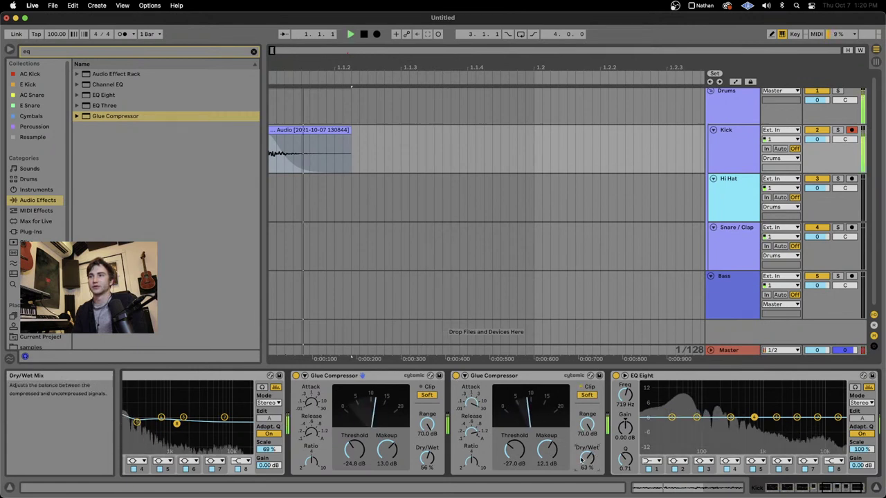
{"action": "key", "text": "space"}
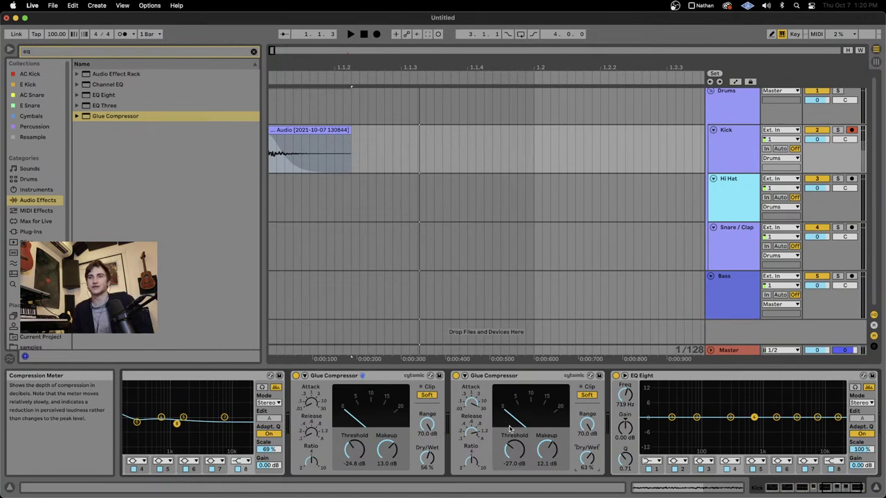
{"action": "scroll", "coordinate": [509, 429], "scroll_direction": "left", "scroll_amount": 5}
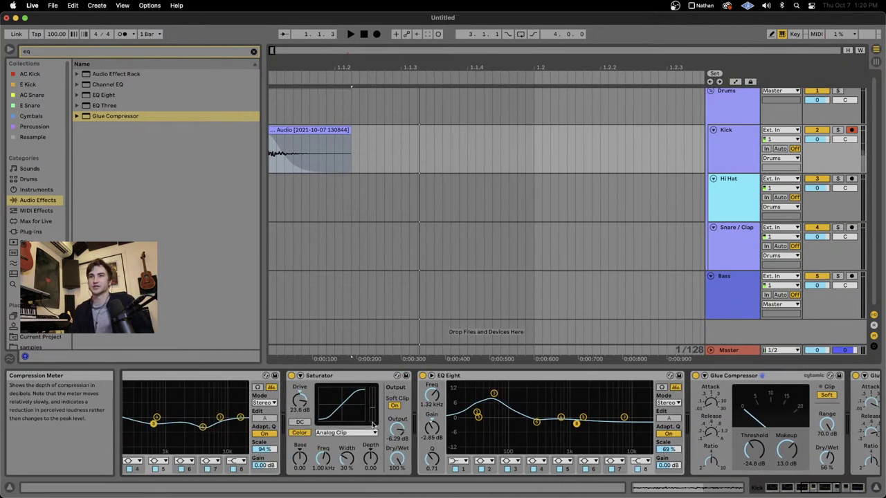
{"action": "scroll", "coordinate": [394, 422], "scroll_direction": "right", "scroll_amount": 5}
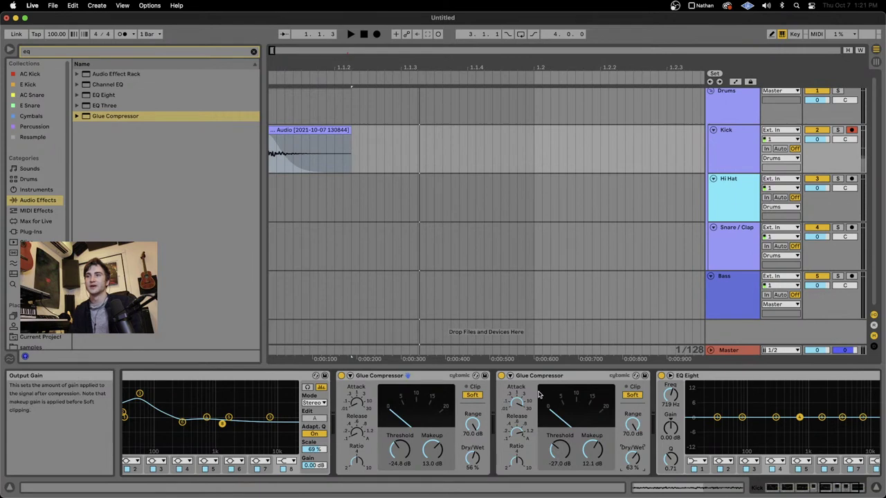
Step: Raise the first Glue Compressor's makeup gain to 20.0 dB while auditioning the kick repeatedly
{"action": "key", "text": "space"}
{"action": "key", "text": "space"}
{"action": "key", "text": "space"}
{"action": "key", "text": "space"}
{"action": "key", "text": "space"}
{"action": "key", "text": "space"}
{"action": "left_click_drag", "start_coordinate": [435, 457], "coordinate": [436, 408]}
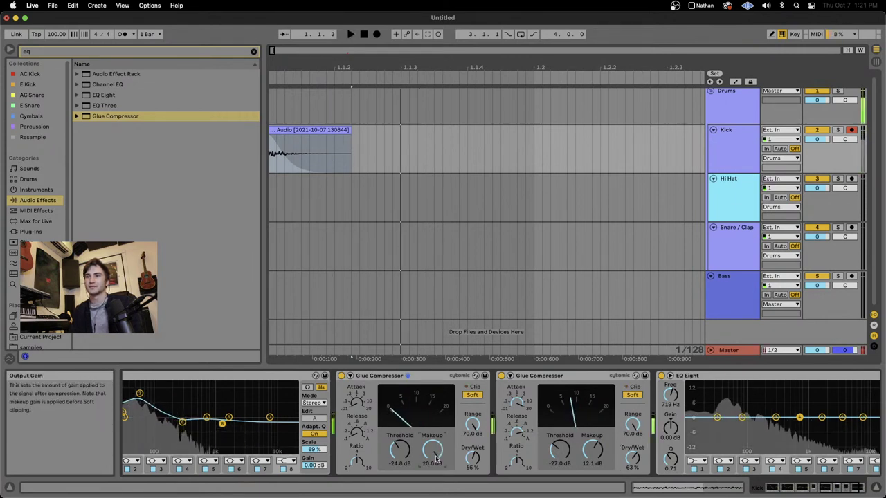
{"action": "key", "text": "space"}
{"action": "key", "text": "space"}
{"action": "key", "text": "space"}
{"action": "key", "text": "space"}
{"action": "key", "text": "space"}
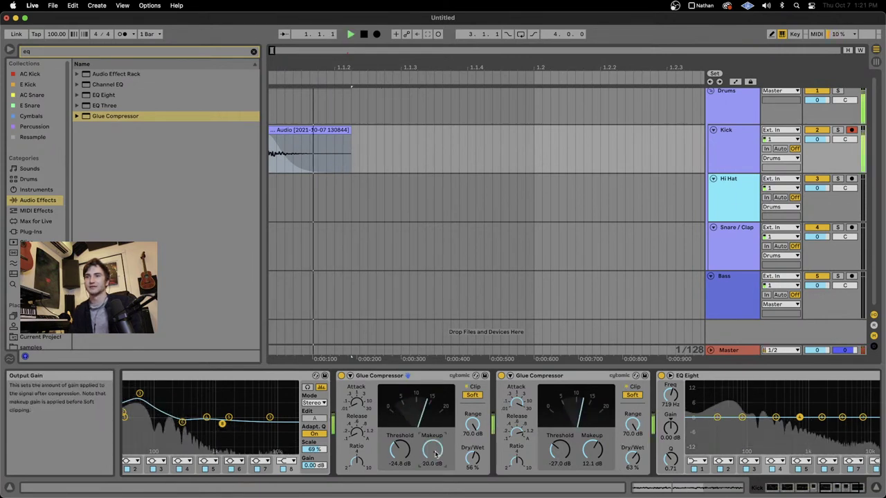
{"action": "key", "text": "space"}
{"action": "key", "text": "space"}
{"action": "key", "text": "space"}
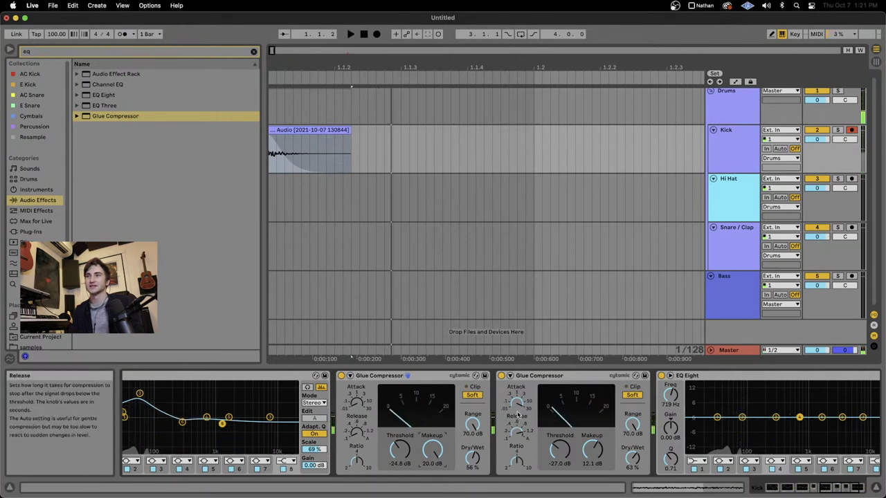
Step: Try makeup gains of 5.87 dB, 18.3 dB and 13.0 dB on the second Glue Compressor while auditioning the kick
{"action": "left_click_drag", "start_coordinate": [593, 454], "coordinate": [593, 484]}
{"action": "key", "text": "space"}
{"action": "key", "text": "space"}
{"action": "key", "text": "space"}
{"action": "key", "text": "space"}
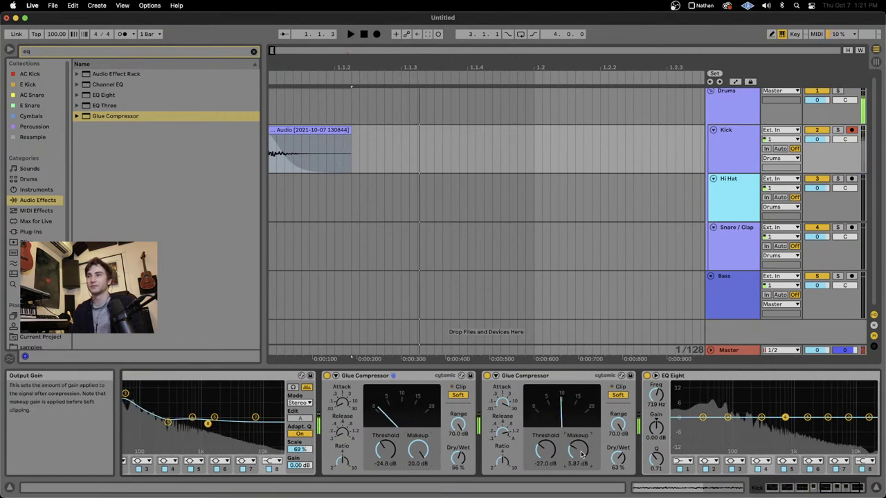
{"action": "key", "text": "space"}
{"action": "key", "text": "space"}
{"action": "left_click_drag", "start_coordinate": [581, 453], "coordinate": [581, 394]}
{"action": "key", "text": "space"}
{"action": "key", "text": "space"}
{"action": "key", "text": "space"}
{"action": "key", "text": "space"}
{"action": "key", "text": "space"}
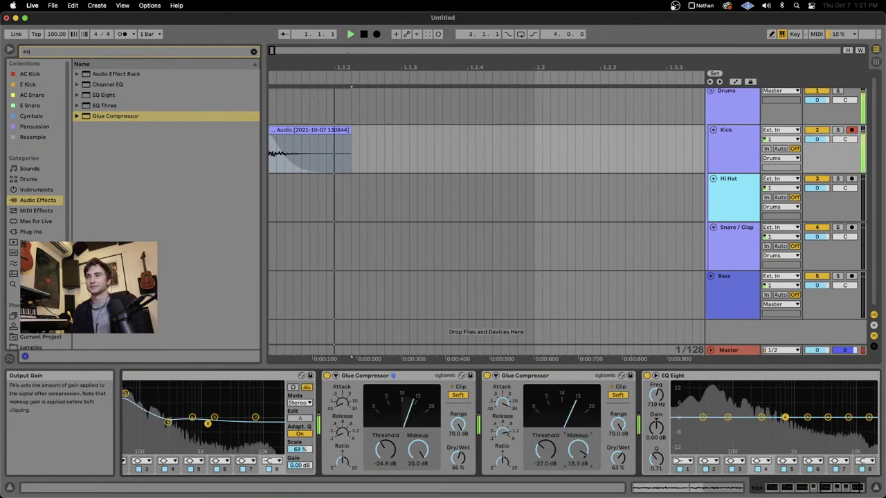
{"action": "key", "text": "space"}
{"action": "key", "text": "space"}
{"action": "key", "text": "space"}
{"action": "left_click_drag", "start_coordinate": [579, 450], "coordinate": [581, 467]}
{"action": "key", "text": "space"}
{"action": "key", "text": "space"}
{"action": "key", "text": "space"}
{"action": "key", "text": "space"}
{"action": "key", "text": "space"}
{"action": "key", "text": "space"}
{"action": "key", "text": "space"}
{"action": "key", "text": "space"}
{"action": "scroll", "coordinate": [581, 453], "scroll_direction": "right", "scroll_amount": 3}
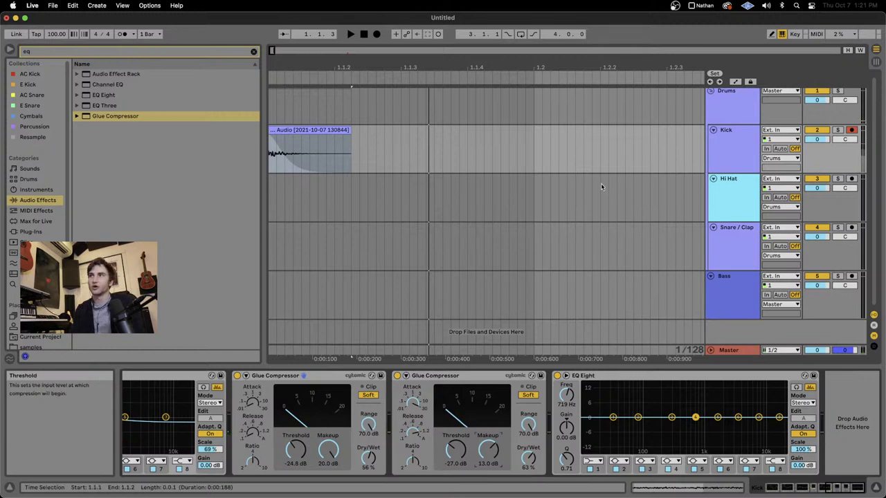
Step: Fine-tune the second Glue Compressor's makeup gain to 12.4 dB while auditioning the kick
{"action": "key", "text": "space"}
{"action": "key", "text": "space"}
{"action": "left_click_drag", "start_coordinate": [454, 443], "coordinate": [488, 487]}
{"action": "key", "text": "space"}
{"action": "key", "text": "space"}
{"action": "key", "text": "space"}
{"action": "key", "text": "space"}
{"action": "key", "text": "space"}
{"action": "key", "text": "space"}
{"action": "key", "text": "space"}
{"action": "key", "text": "space"}
{"action": "key", "text": "space"}
{"action": "key", "text": "space"}
{"action": "left_click_drag", "start_coordinate": [488, 451], "coordinate": [488, 436]}
{"action": "key", "text": "space"}
{"action": "key", "text": "space"}
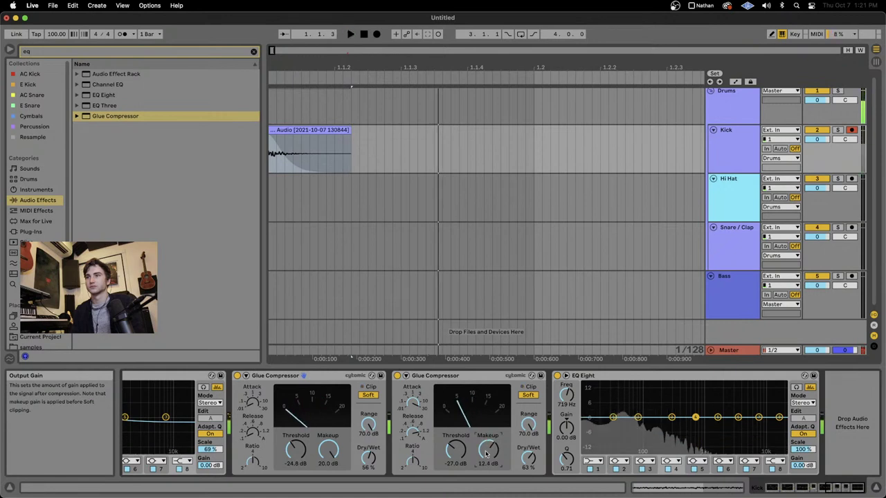
{"action": "key", "text": "space"}
Step: Lower the last EQ Eight's output gain to -8.25 dB and raise band 1 to 11.3 dB at 174 Hz
{"action": "left_click_drag", "start_coordinate": [803, 465], "coordinate": [802, 461]}
{"action": "key", "text": "space"}
{"action": "key", "text": "space"}
{"action": "key", "text": "space"}
{"action": "key", "text": "space"}
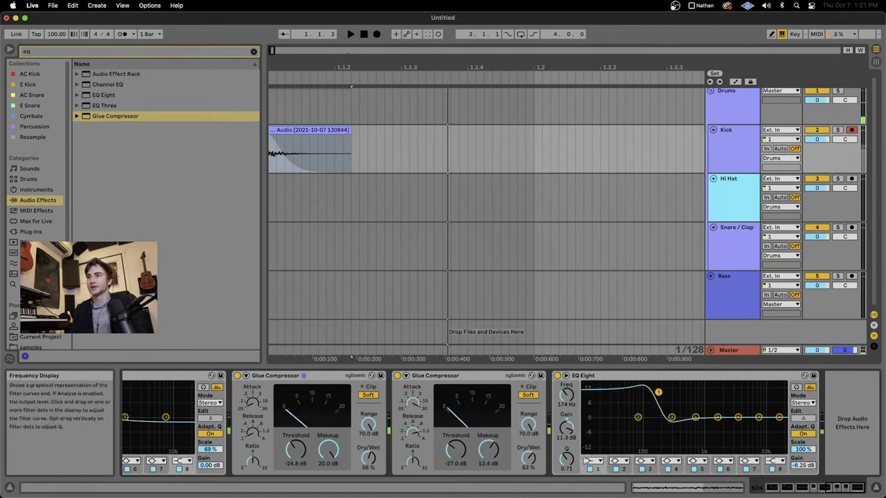
Step: Pull band 1 of the last EQ Eight down to -15.0 dB at about 23.6 Hz with a Q of 0.31
{"action": "key", "text": "space"}
{"action": "mouse_move", "coordinate": [658, 392]}
{"action": "left_mouse_down"}
{"action": "mouse_move", "coordinate": [638, 395]}
{"action": "mouse_move", "coordinate": [646, 401]}
{"action": "left_mouse_up"}
{"action": "key", "text": "space"}
{"action": "key", "text": "space"}
{"action": "key", "text": "space"}
{"action": "key", "text": "space"}
{"action": "key", "text": "space"}
{"action": "key", "text": "space"}
{"action": "left_click_drag", "start_coordinate": [566, 458], "coordinate": [606, 450]}
{"action": "key", "text": "space"}
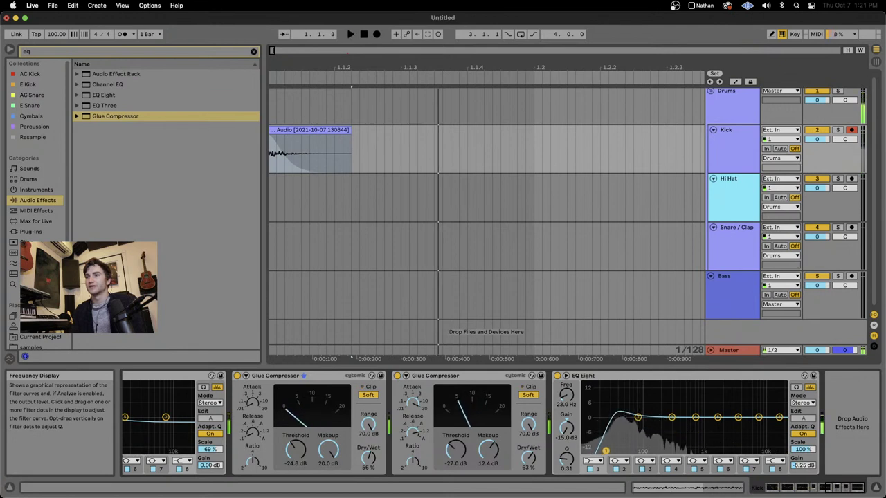
Step: Boost band 2 of the last EQ Eight by 5.33 dB at 33.0 Hz and dip bands 3 and 4 slightly in the low mids
{"action": "left_click_drag", "start_coordinate": [649, 406], "coordinate": [615, 406]}
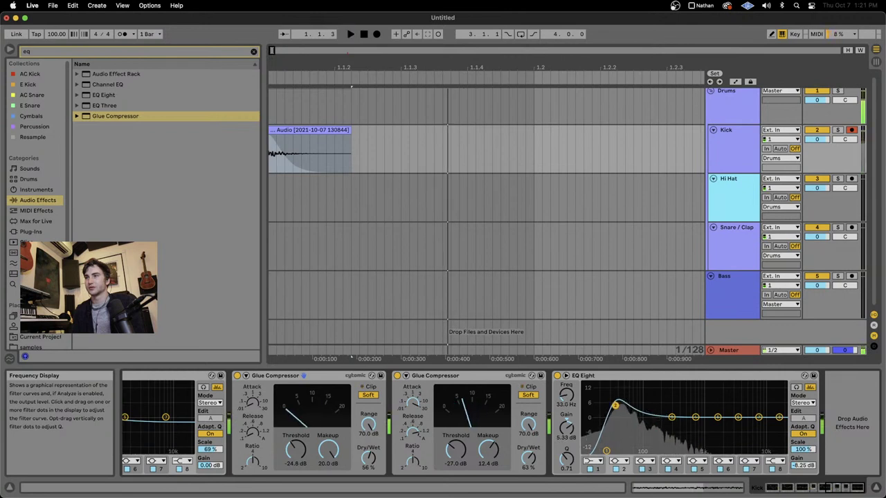
{"action": "left_click_drag", "start_coordinate": [653, 384], "coordinate": [652, 386]}
{"action": "left_click_drag", "start_coordinate": [650, 433], "coordinate": [672, 419]}
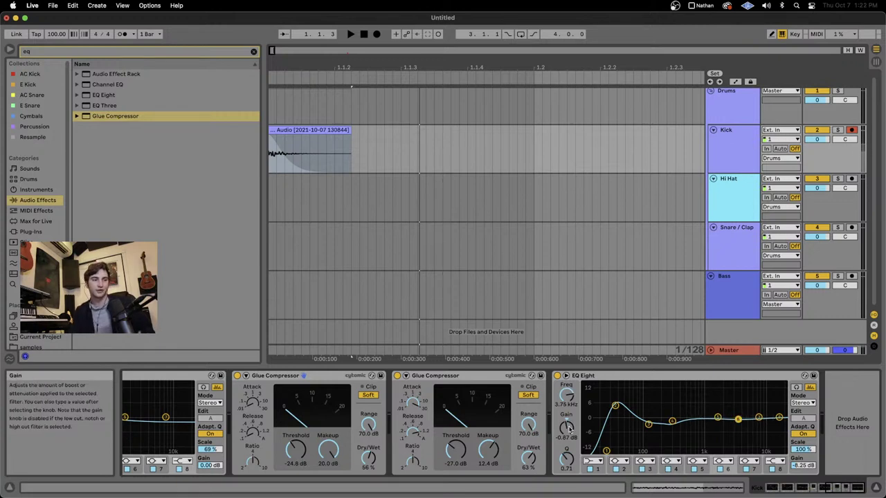
Step: Undo the small cut on band 6, then place that band at 979 Hz with a gain of -1.61 dB
{"action": "key", "text": "super+z"}
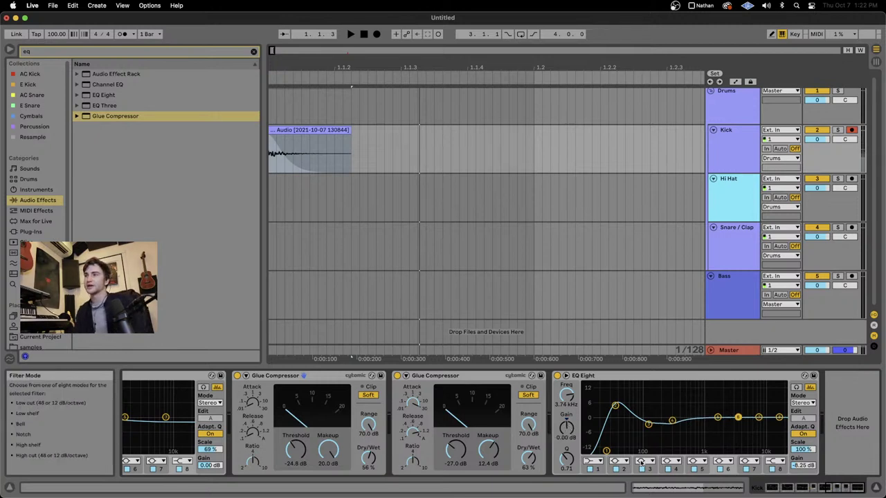
{"action": "key", "text": "space"}
{"action": "key", "text": "space"}
{"action": "key", "text": "space"}
{"action": "key", "text": "space"}
{"action": "key", "text": "space"}
{"action": "key", "text": "space"}
{"action": "left_click_drag", "start_coordinate": [737, 418], "coordinate": [703, 421]}
{"action": "key", "text": "space"}
{"action": "key", "text": "space"}
{"action": "key", "text": "space"}
{"action": "key", "text": "space"}
{"action": "key", "text": "space"}
{"action": "key", "text": "space"}
{"action": "key", "text": "space"}
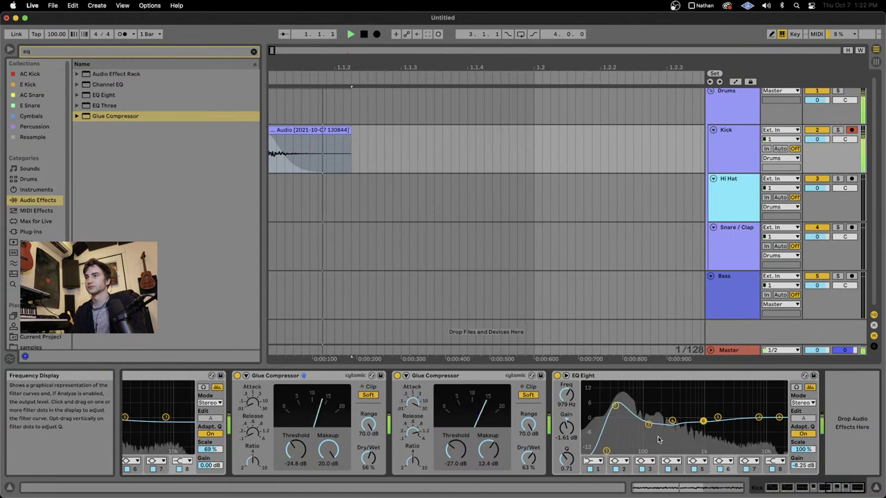
Step: Cut band 5 of the last EQ Eight by 8.31 dB at 3.03 kHz and change its filter type to notch
{"action": "key", "text": "space"}
{"action": "left_click_drag", "start_coordinate": [567, 459], "coordinate": [567, 454]}
{"action": "key", "text": "space"}
{"action": "key", "text": "space"}
{"action": "left_click_drag", "start_coordinate": [717, 417], "coordinate": [729, 435]}
{"action": "left_click", "coordinate": [700, 461]}
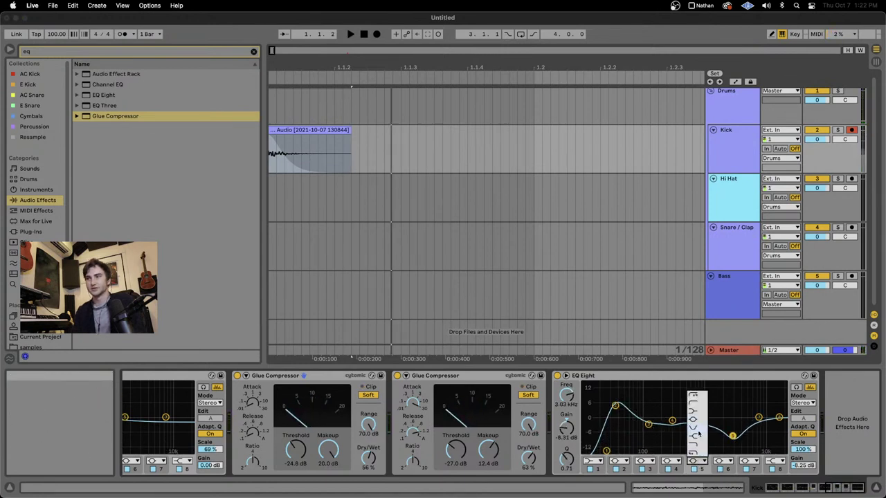
{"action": "left_click", "coordinate": [692, 433]}
{"action": "key", "text": "space"}
Step: Move the band 5 notch of the last EQ Eight to 11.4 kHz while auditioning the kick
{"action": "left_click_drag", "start_coordinate": [733, 427], "coordinate": [767, 412]}
{"action": "key", "text": "space"}
{"action": "key", "text": "space"}
{"action": "key", "text": "space"}
{"action": "key", "text": "space"}
{"action": "key", "text": "space"}
{"action": "key", "text": "space"}
{"action": "key", "text": "space"}
{"action": "key", "text": "space"}
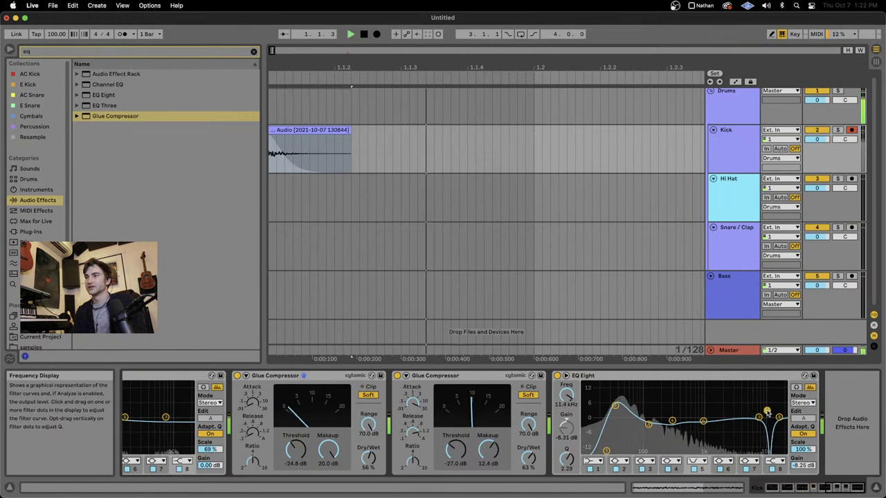
{"action": "key", "text": "space"}
{"action": "key", "text": "space"}
{"action": "key", "text": "space"}
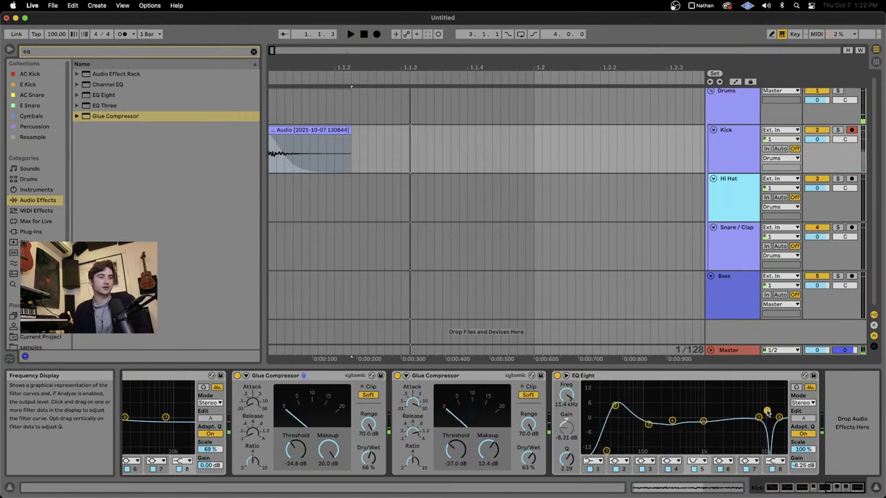
Step: Group every device on the Kick track, from the first to the last EQ Eight, into one Audio Effect Rack
{"action": "left_click", "coordinate": [716, 376]}
{"action": "scroll", "coordinate": [716, 375], "scroll_direction": "left", "scroll_amount": 15}
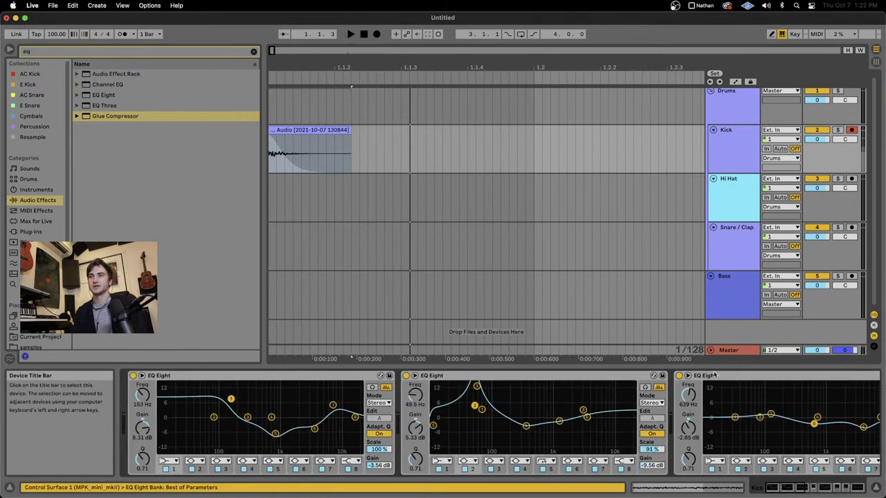
{"action": "left_click", "coordinate": [309, 376], "text": "shift"}
{"action": "key", "text": "super+g"}
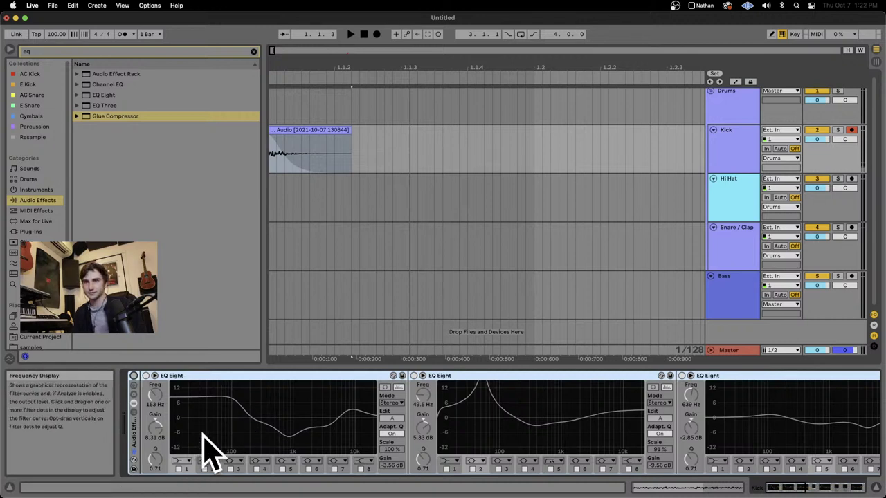
{"action": "scroll", "coordinate": [287, 415], "scroll_direction": "right", "scroll_amount": 5}
{"action": "scroll", "coordinate": [287, 416], "scroll_direction": "right", "scroll_amount": 2}
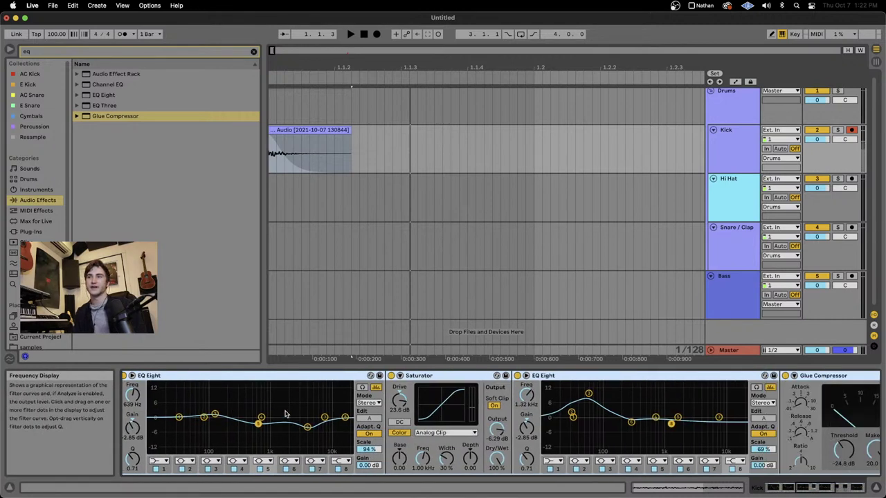
Step: Play the kick and lower the Drums group track's volume to -1.5 dB
{"action": "left_click", "coordinate": [444, 249]}
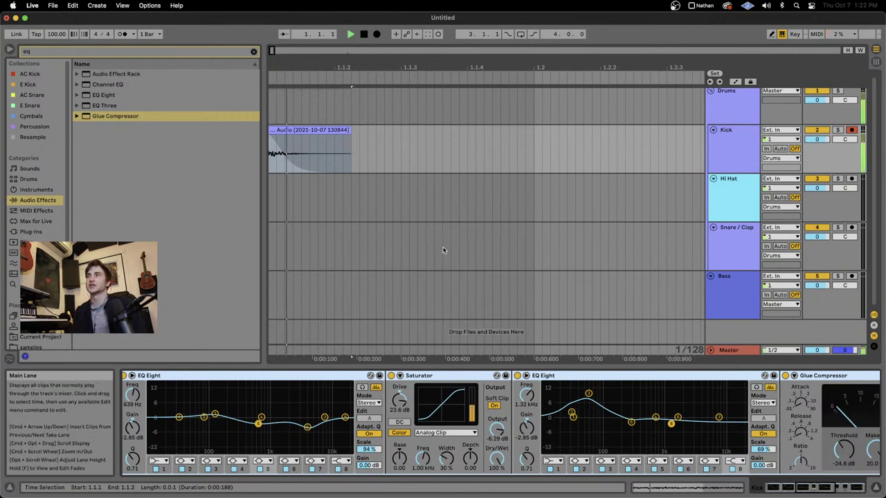
{"action": "left_click_drag", "start_coordinate": [818, 102], "coordinate": [817, 104]}
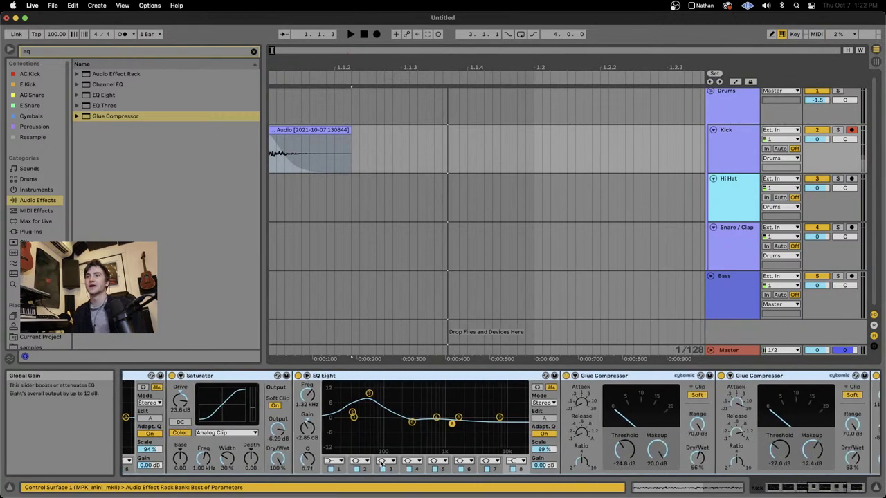
{"action": "scroll", "coordinate": [381, 464], "scroll_direction": "right", "scroll_amount": 5}
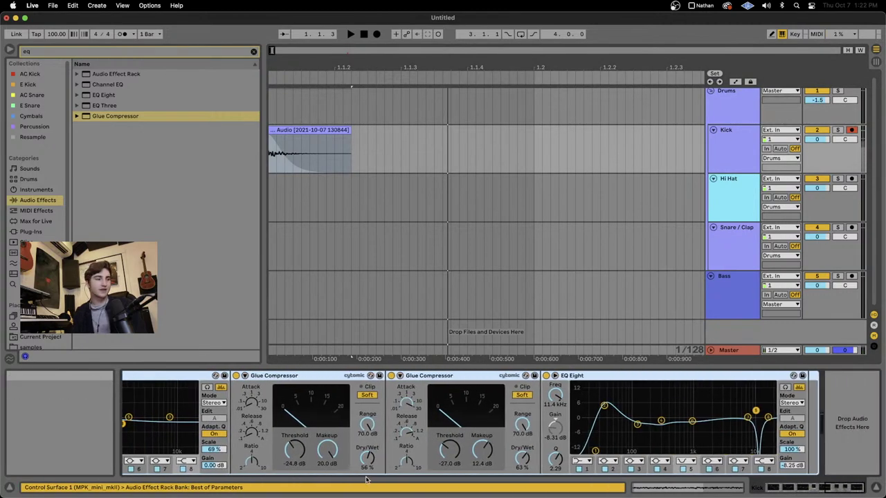
{"action": "left_click", "coordinate": [252, 52]}
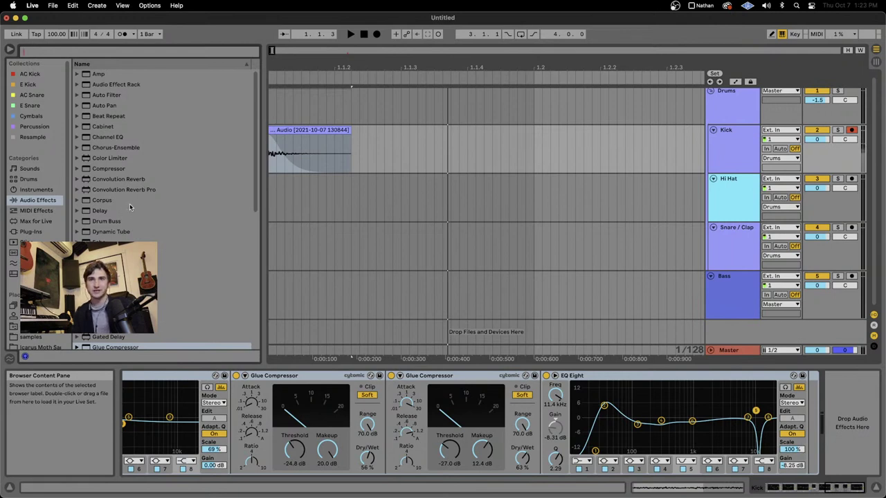
{"action": "scroll", "coordinate": [130, 208], "scroll_direction": "down", "scroll_amount": 8}
{"action": "scroll", "coordinate": [130, 207], "scroll_direction": "down", "scroll_amount": 1}
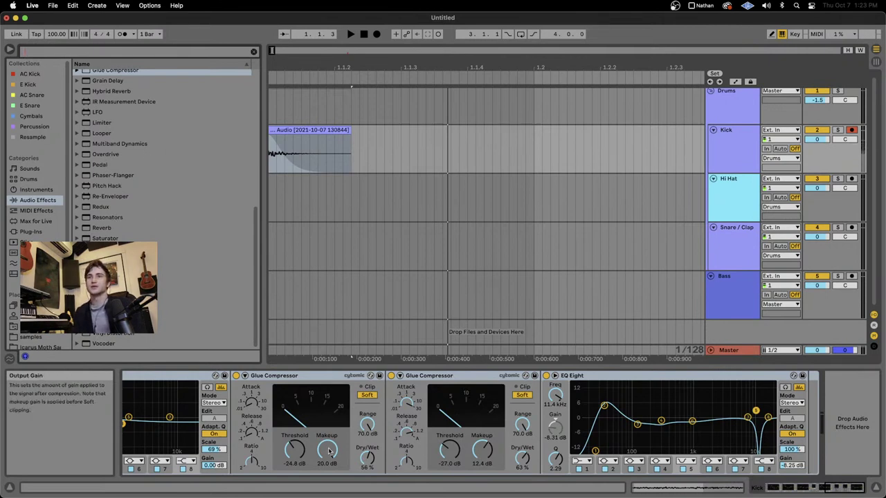
{"action": "scroll", "coordinate": [330, 451], "scroll_direction": "left", "scroll_amount": 5}
Step: Search the audio effects for "eq" and insert a new EQ Eight directly before the Saturator in the kick chain
{"action": "left_click", "coordinate": [54, 49]}
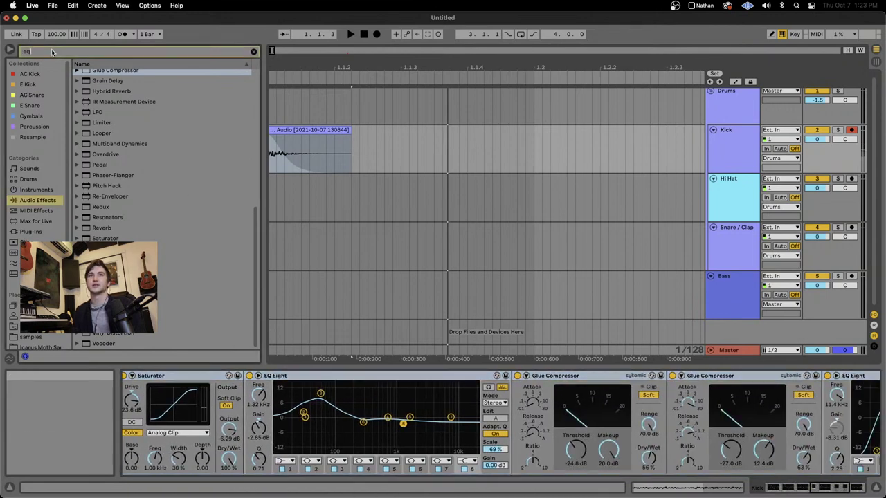
{"action": "type", "text": "eq"}
{"action": "key", "text": "Up"}
{"action": "key", "text": "Up"}
{"action": "left_click_drag", "start_coordinate": [450, 396], "coordinate": [138, 410]}
{"action": "key", "text": "super+z"}
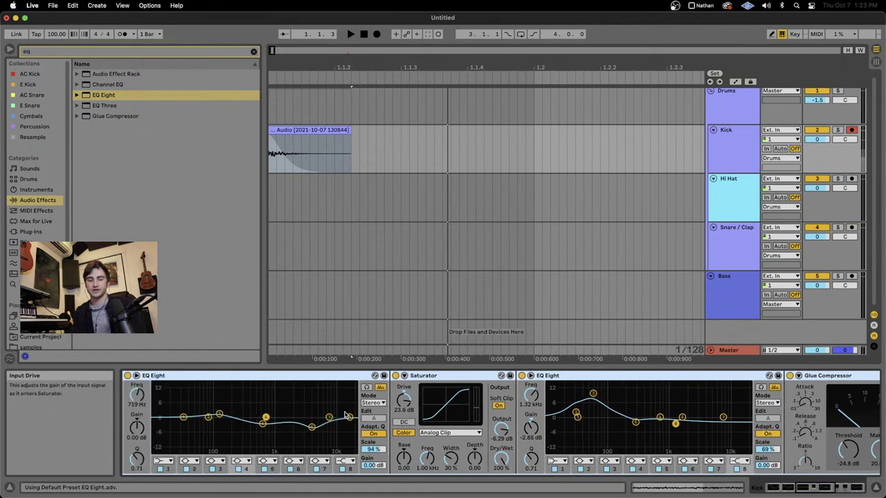
{"action": "scroll", "coordinate": [346, 417], "scroll_direction": "left", "scroll_amount": 3}
{"action": "scroll", "coordinate": [346, 417], "scroll_direction": "right", "scroll_amount": 2}
{"action": "left_click_drag", "start_coordinate": [107, 95], "coordinate": [422, 417]}
Step: Boost band 4 of the new EQ Eight by 15.0 dB at 400 Hz and narrow its Q to 4.08
{"action": "left_click_drag", "start_coordinate": [561, 416], "coordinate": [549, 384]}
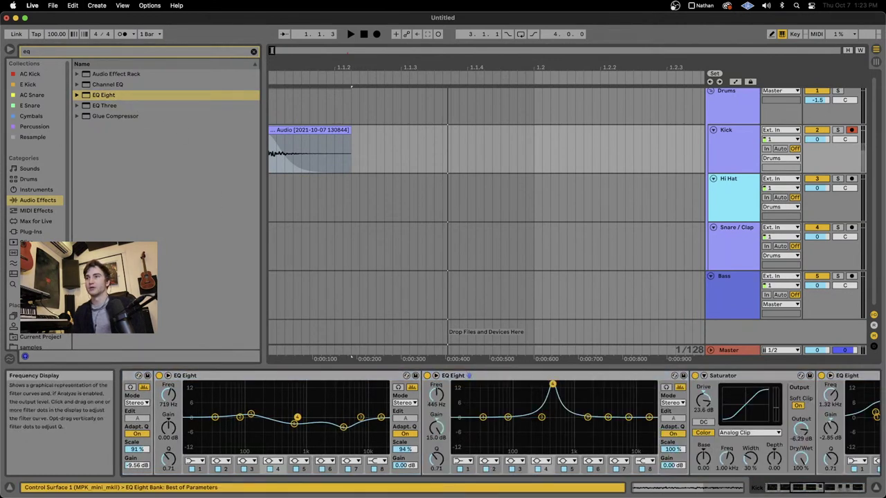
{"action": "right_click", "coordinate": [447, 441]}
{"action": "left_click", "coordinate": [445, 443]}
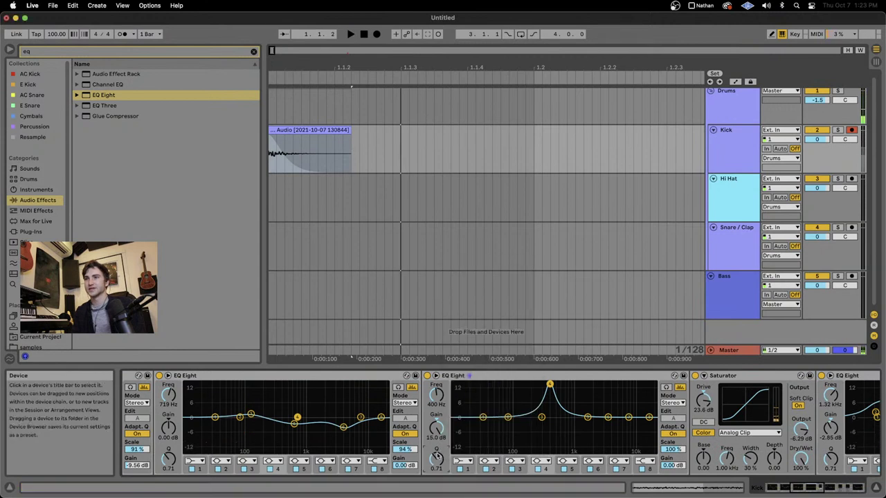
{"action": "left_click_drag", "start_coordinate": [435, 458], "coordinate": [436, 421]}
{"action": "key", "text": "space"}
{"action": "key", "text": "space"}
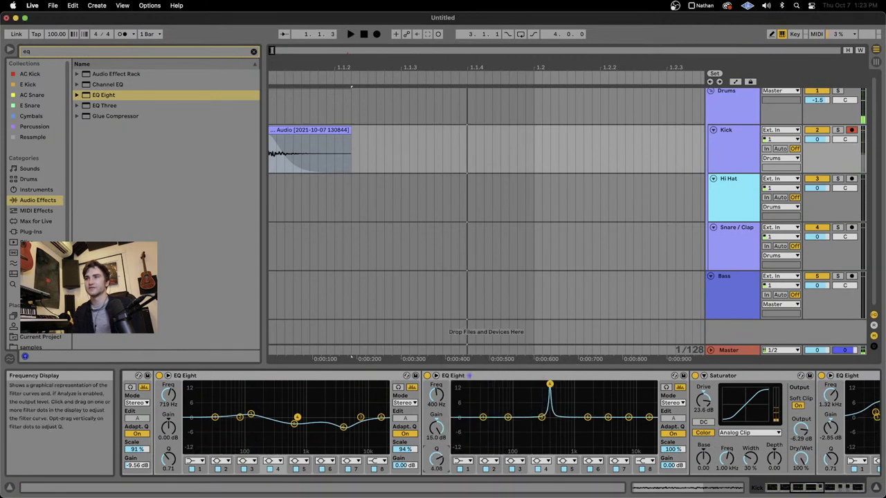
Step: Sweep the narrow band 4 boost down to 41.0 Hz, using the new EQ Eight's expanded display, and listen to the kick
{"action": "left_click_drag", "start_coordinate": [549, 384], "coordinate": [491, 386]}
{"action": "key", "text": "space"}
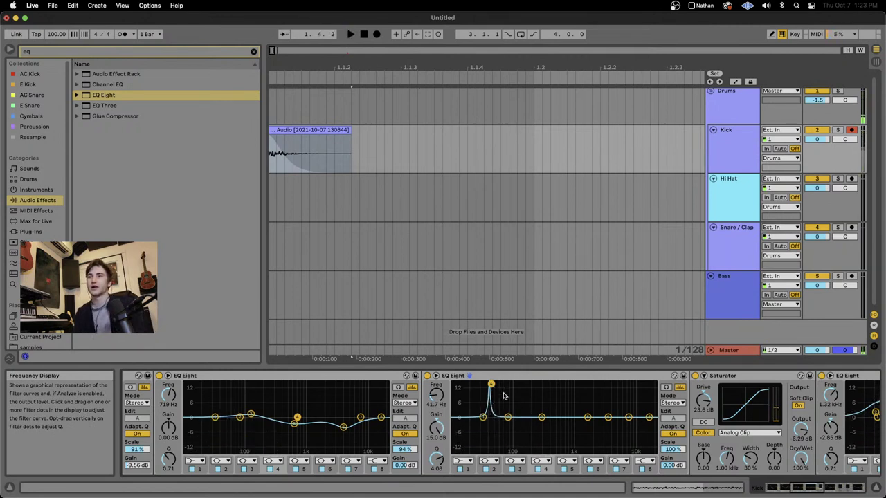
{"action": "double_click", "coordinate": [503, 396]}
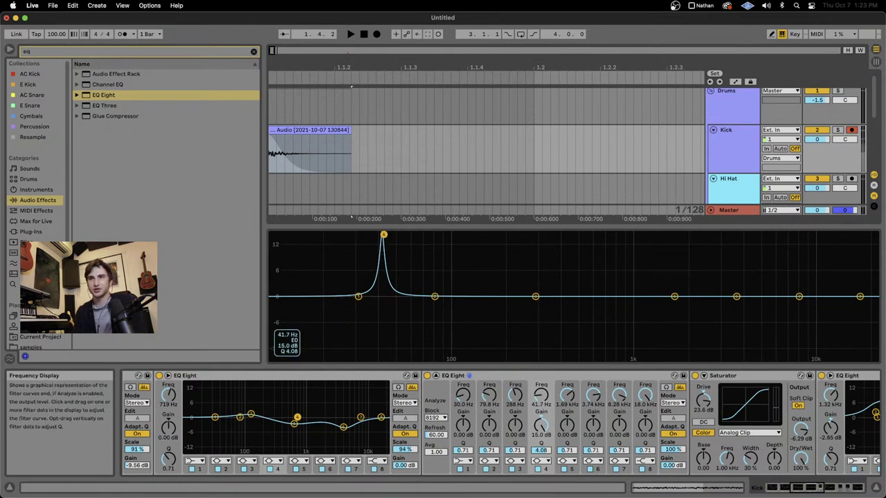
{"action": "left_click_drag", "start_coordinate": [385, 235], "coordinate": [381, 235]}
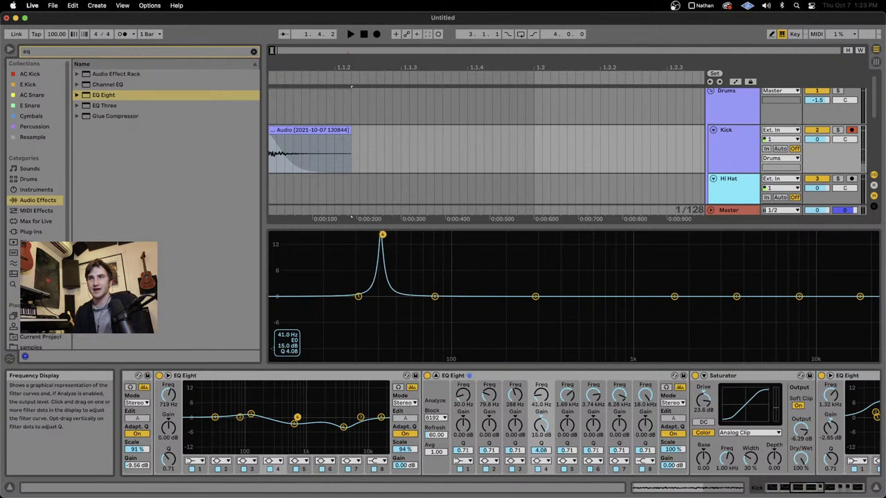
{"action": "key", "text": "space"}
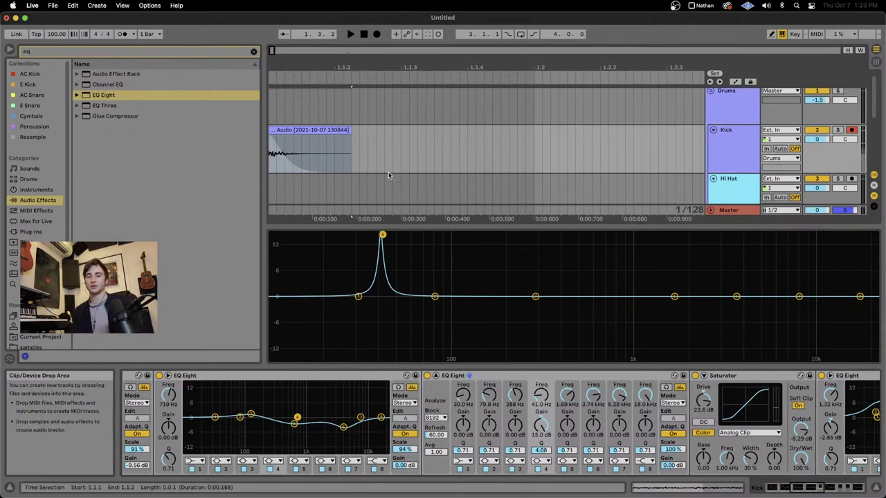
Step: Undo the band 4 frequency, Q and gain changes on the new EQ Eight
{"action": "key", "text": "super+z"}
{"action": "key", "text": "super+z"}
{"action": "key", "text": "super+z"}
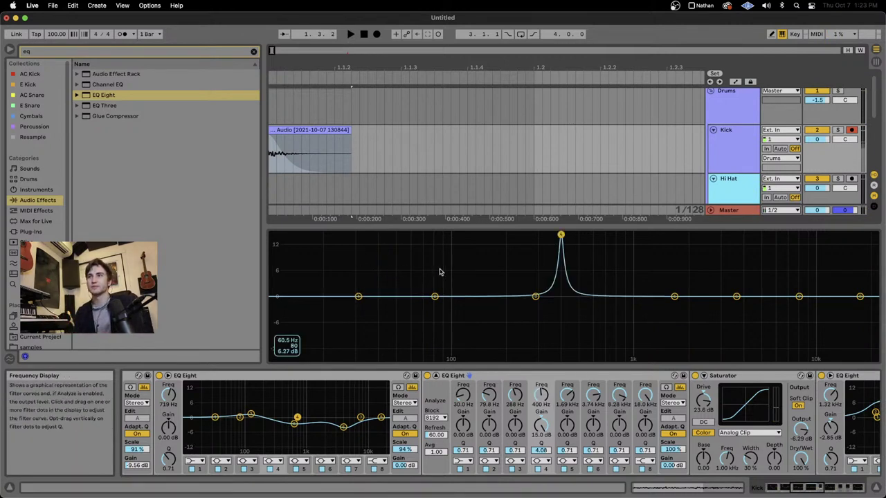
{"action": "key", "text": "super+z"}
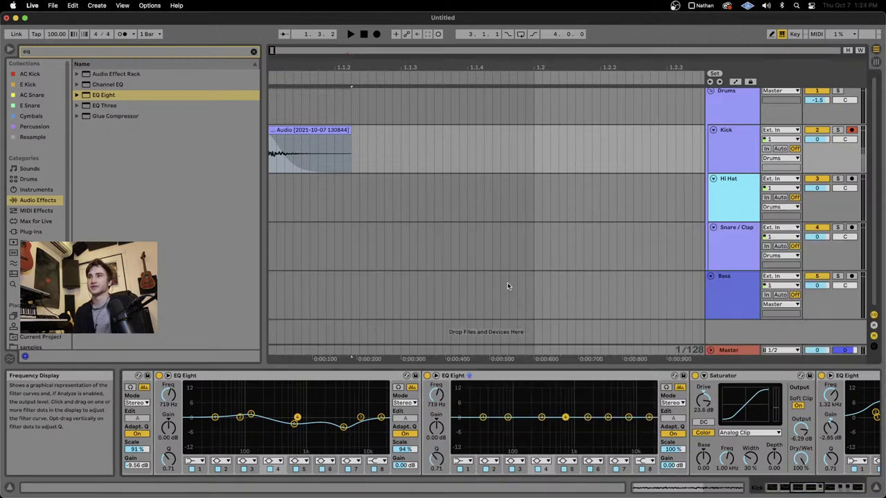
Step: Delete the new EQ Eight before the Saturator and search the audio effects for "rev"
{"action": "left_click", "coordinate": [470, 379]}
{"action": "key", "text": "Delete"}
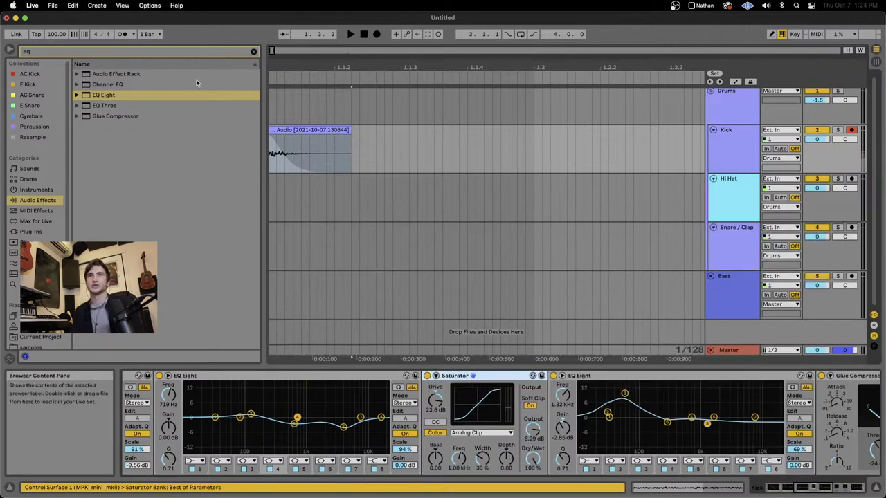
{"action": "left_click", "coordinate": [253, 52]}
{"action": "type", "text": "rev"}
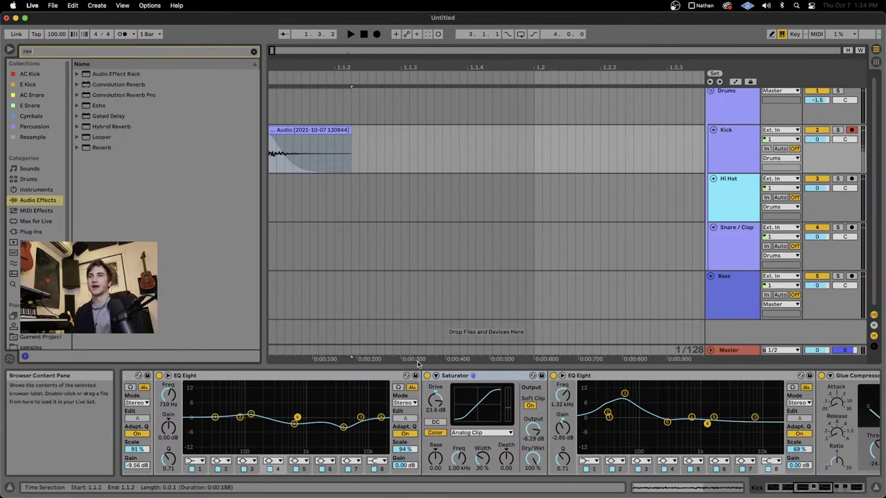
Step: Look over the kick's device chain from the first EQ Eight to the last, and the kick clip's waveform with its fade-out
{"action": "scroll", "coordinate": [399, 413], "scroll_direction": "right", "scroll_amount": 5}
{"action": "scroll", "coordinate": [400, 413], "scroll_direction": "right", "scroll_amount": 10}
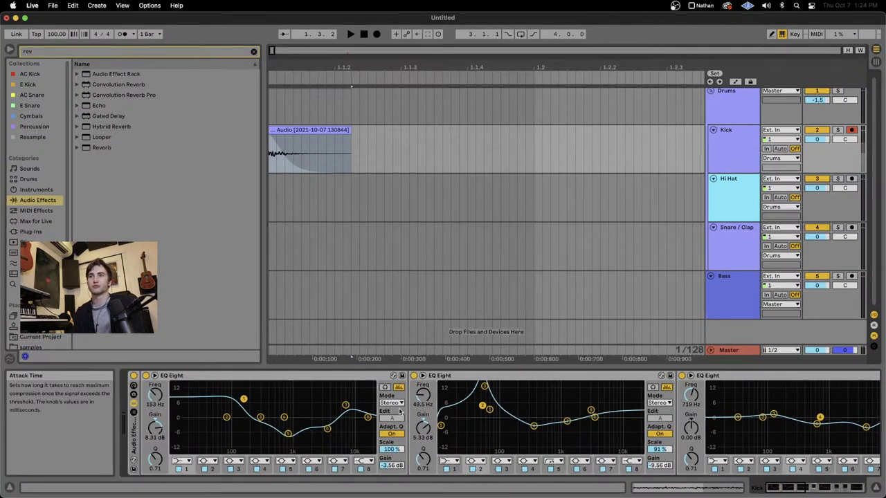
{"action": "scroll", "coordinate": [399, 411], "scroll_direction": "left", "scroll_amount": 10}
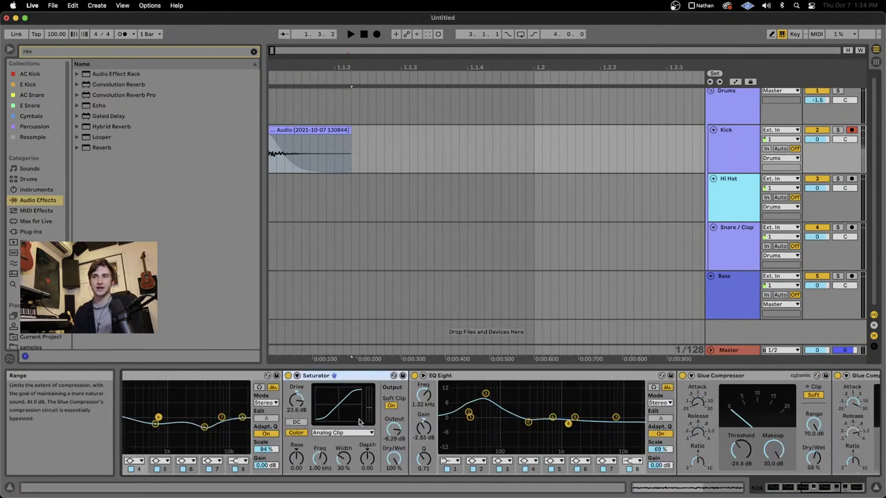
{"action": "scroll", "coordinate": [359, 421], "scroll_direction": "right", "scroll_amount": 10}
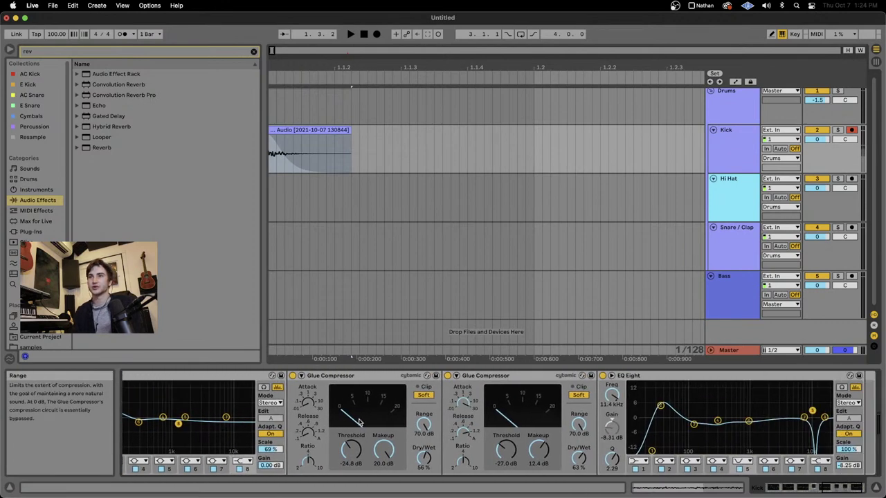
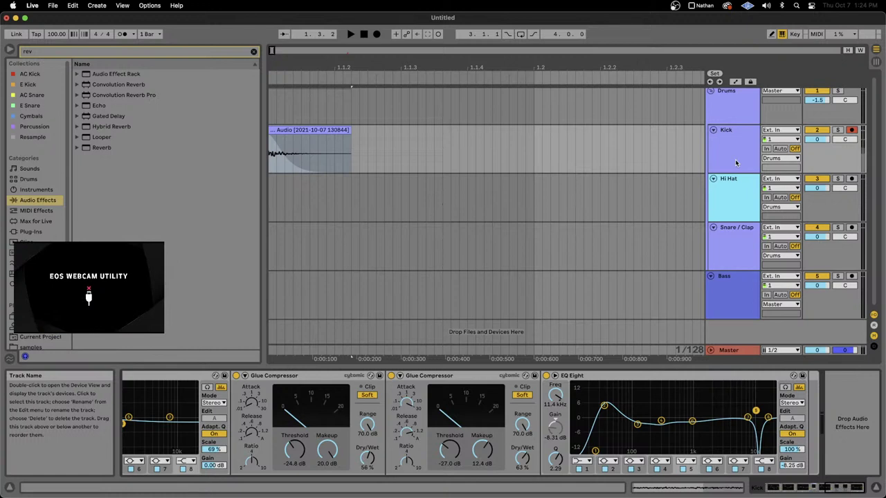
{"action": "left_click", "coordinate": [290, 140]}
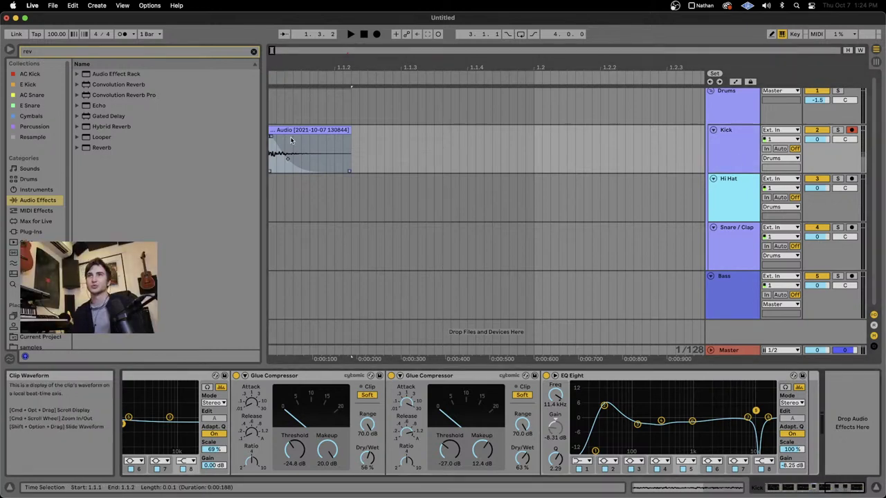
{"action": "scroll", "coordinate": [292, 147], "scroll_direction": "down", "scroll_amount": 2}
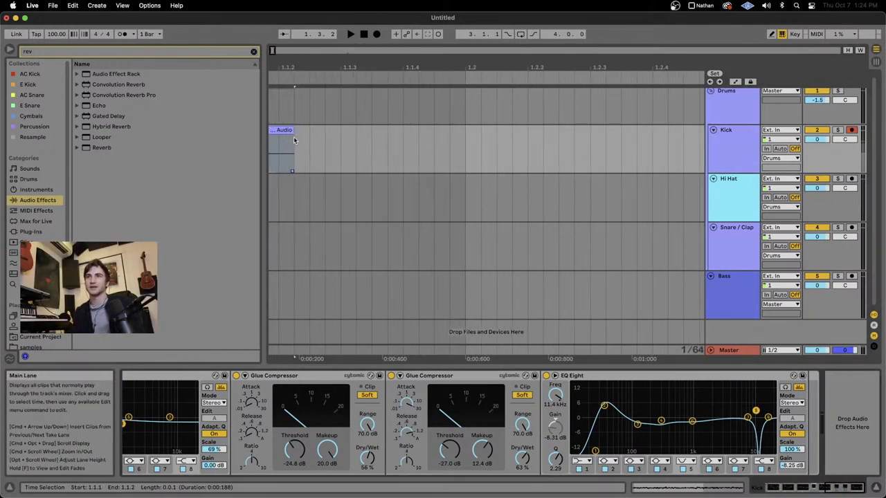
{"action": "scroll", "coordinate": [296, 145], "scroll_direction": "up", "scroll_amount": 2}
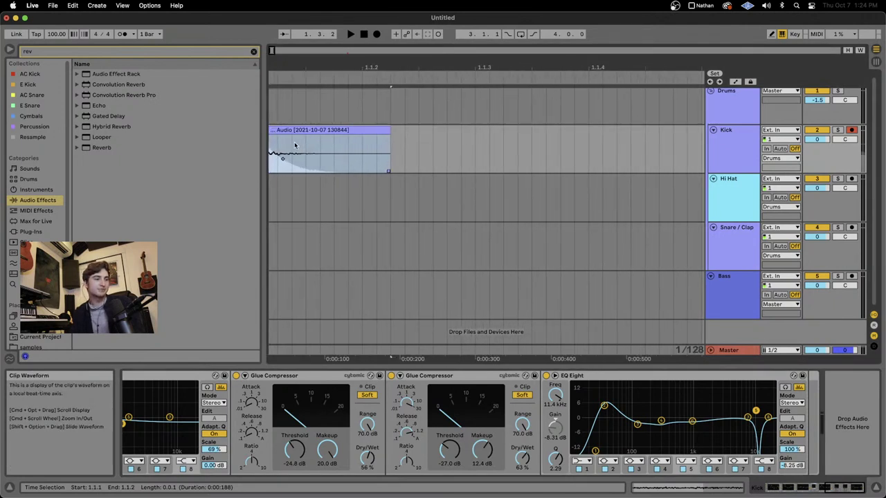
{"action": "left_click", "coordinate": [300, 146]}
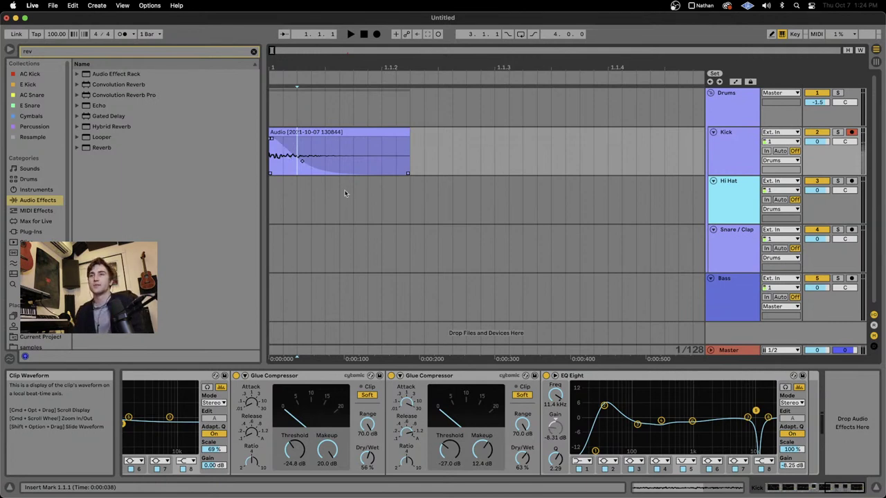
{"action": "scroll", "coordinate": [405, 416], "scroll_direction": "right", "scroll_amount": 10}
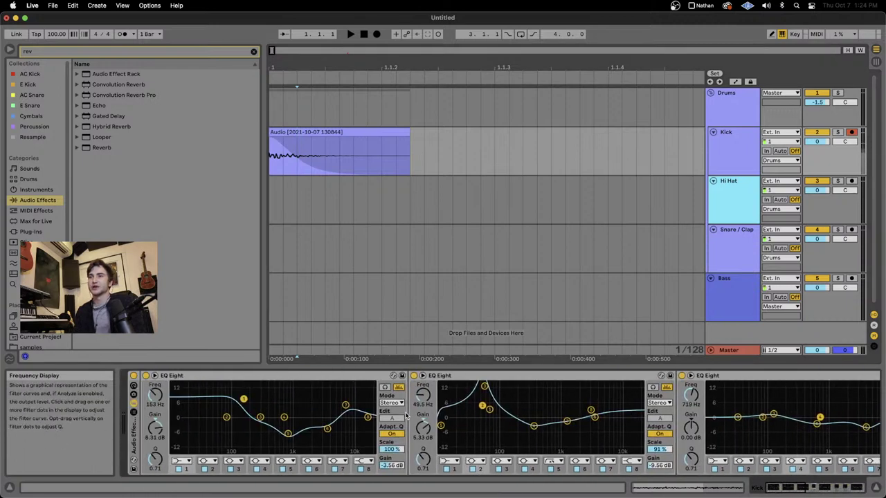
Step: Play the kick clip repeatedly to listen to its current length and fade-out
{"action": "left_click", "coordinate": [279, 142]}
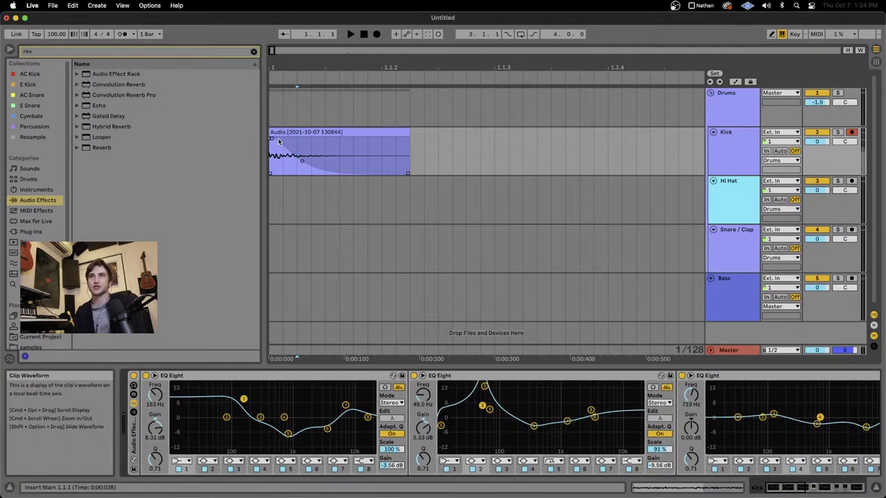
{"action": "scroll", "coordinate": [277, 143], "scroll_direction": "up", "scroll_amount": 1}
{"action": "key", "text": "space"}
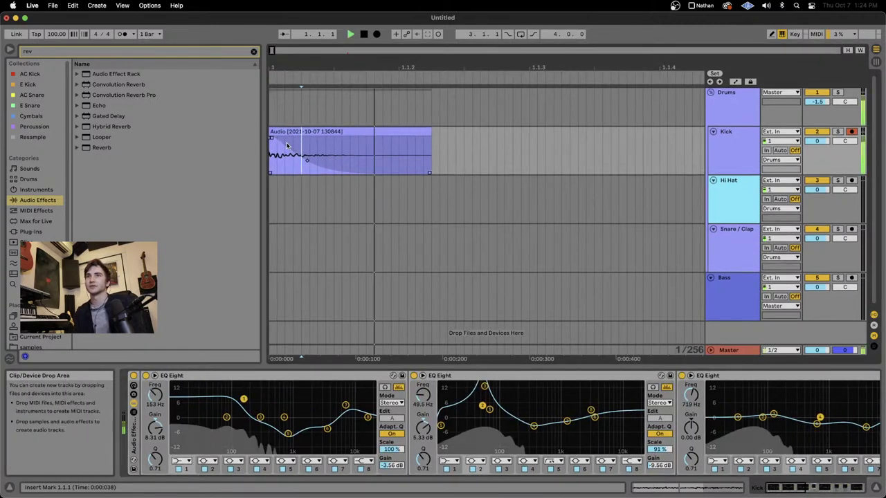
{"action": "key", "text": "space"}
{"action": "key", "text": "space"}
{"action": "key", "text": "space"}
Step: Try extending the kick clip's end to about 0.272 s and listen to the longer kick
{"action": "left_click_drag", "start_coordinate": [431, 136], "coordinate": [505, 138]}
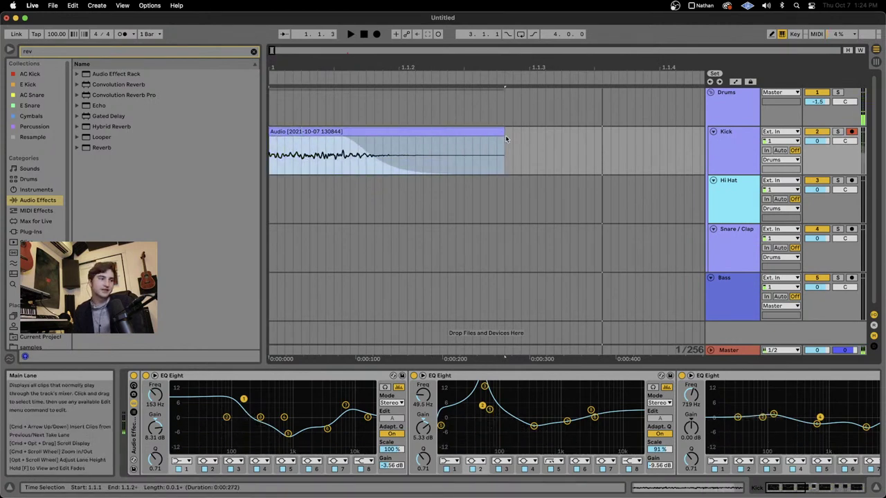
{"action": "key", "text": "space"}
{"action": "key", "text": "space"}
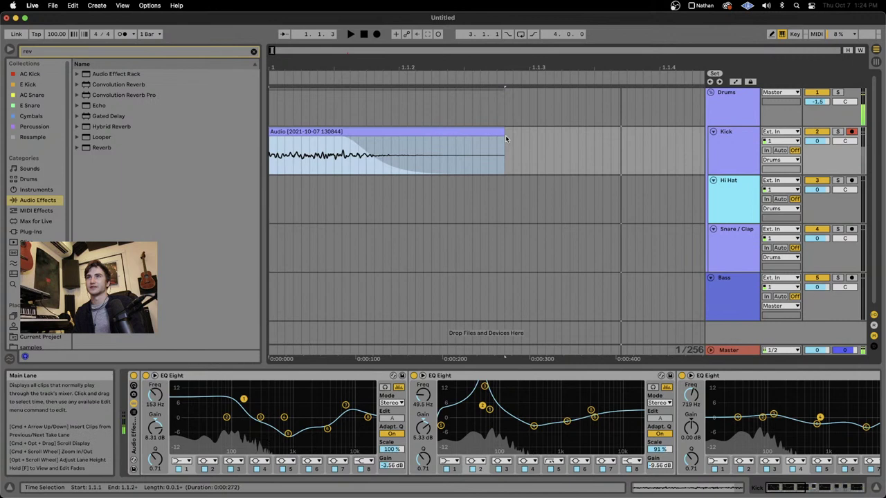
{"action": "left_click", "coordinate": [342, 139]}
{"action": "key", "text": "space"}
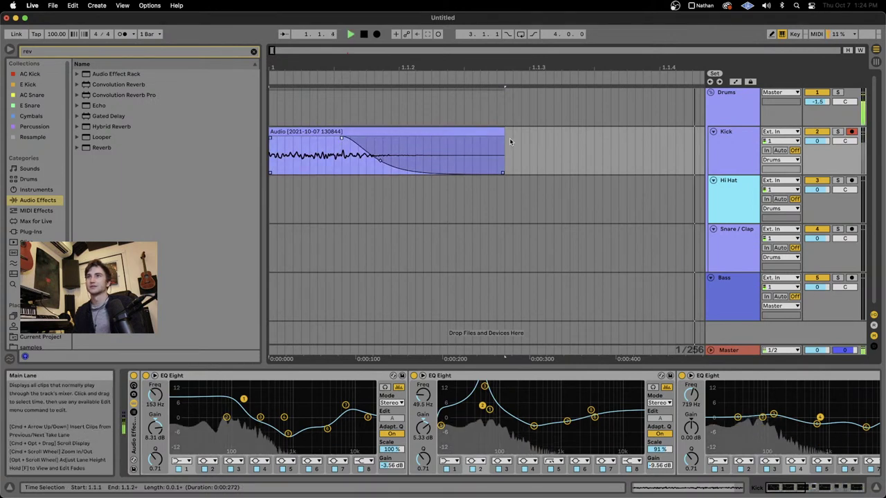
{"action": "key", "text": "space"}
Step: Shorten the kick clip to about 0.186 s and play it several times
{"action": "left_click_drag", "start_coordinate": [501, 134], "coordinate": [429, 137]}
{"action": "key", "text": "space"}
{"action": "key", "text": "space"}
{"action": "key", "text": "space"}
{"action": "key", "text": "space"}
{"action": "key", "text": "space"}
{"action": "key", "text": "space"}
Step: Pull the fade-out start of the shortened kick clip back close to the clip's beginning and listen
{"action": "left_click_drag", "start_coordinate": [297, 140], "coordinate": [274, 141]}
{"action": "key", "text": "space"}
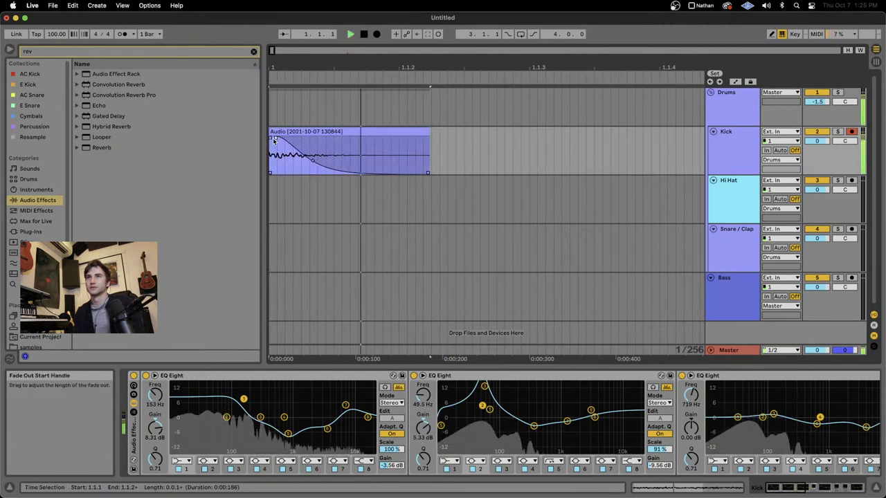
{"action": "key", "text": "space"}
{"action": "key", "text": "space"}
{"action": "key", "text": "space"}
{"action": "key", "text": "space"}
{"action": "key", "text": "space"}
Step: Extend the kick clip's end to a length of about 0.220 s and play it
{"action": "left_click_drag", "start_coordinate": [429, 138], "coordinate": [459, 139]}
{"action": "key", "text": "space"}
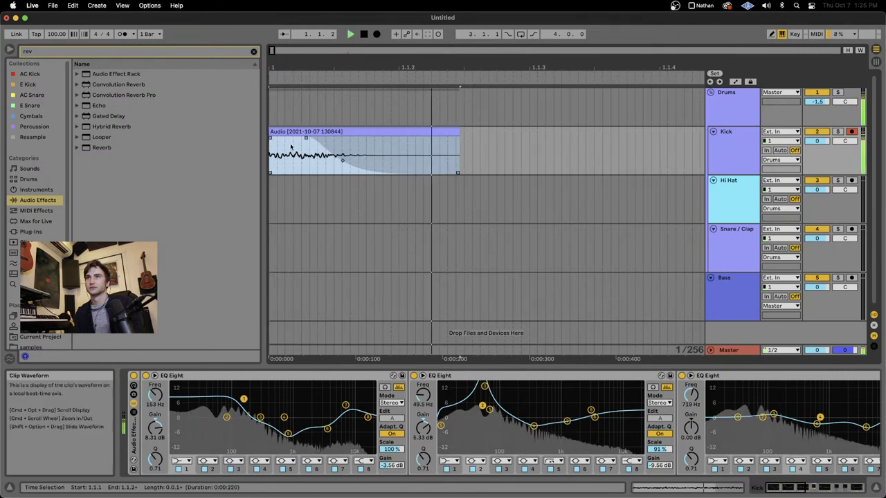
{"action": "key", "text": "space"}
{"action": "key", "text": "space"}
Step: Move the 0.220 s kick clip's fade-out start back to just after the clip's beginning and audition the kick repeatedly
{"action": "left_click_drag", "start_coordinate": [310, 139], "coordinate": [279, 140]}
{"action": "key", "text": "space"}
{"action": "key", "text": "space"}
{"action": "key", "text": "space"}
{"action": "key", "text": "space"}
{"action": "key", "text": "space"}
{"action": "key", "text": "space"}
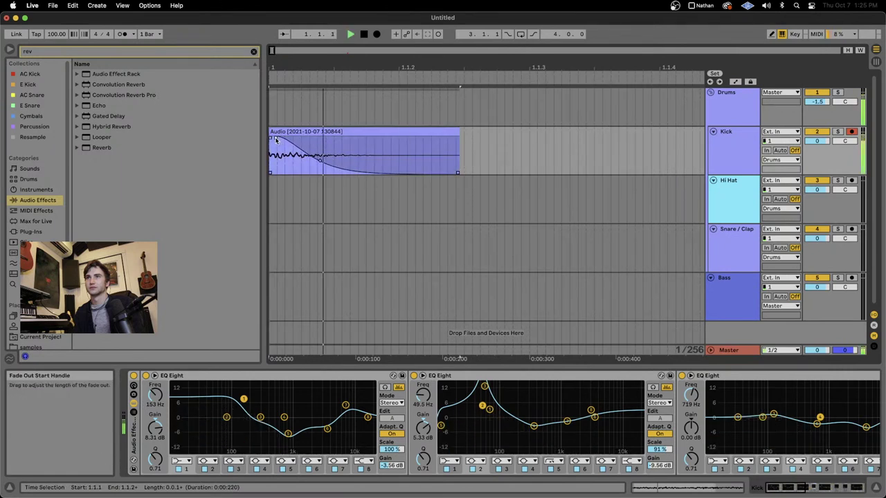
{"action": "key", "text": "space"}
{"action": "key", "text": "space"}
{"action": "key", "text": "space"}
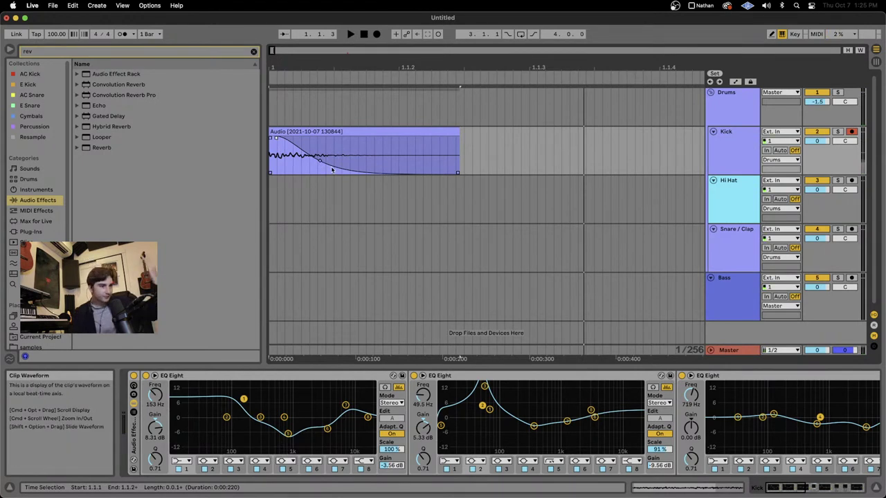
Step: Set the project tempo to 120 BPM
{"action": "scroll", "coordinate": [346, 165], "scroll_direction": "down", "scroll_amount": 10}
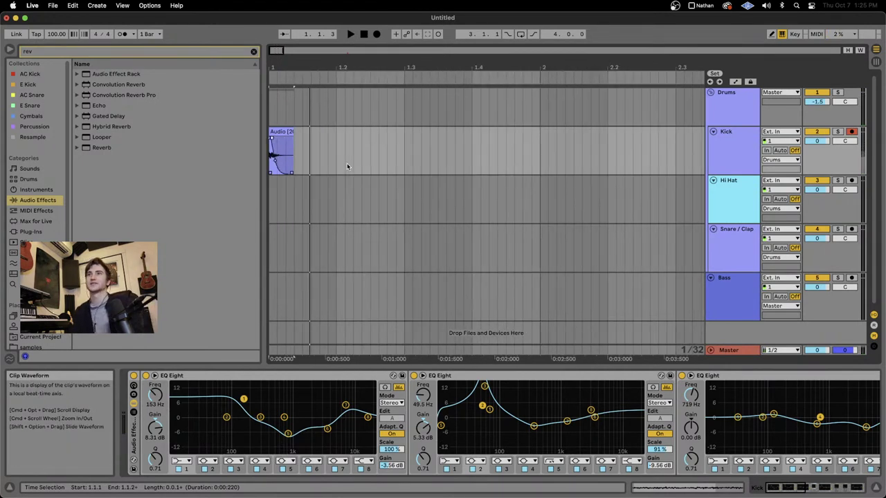
{"action": "scroll", "coordinate": [302, 178], "scroll_direction": "down", "scroll_amount": 8}
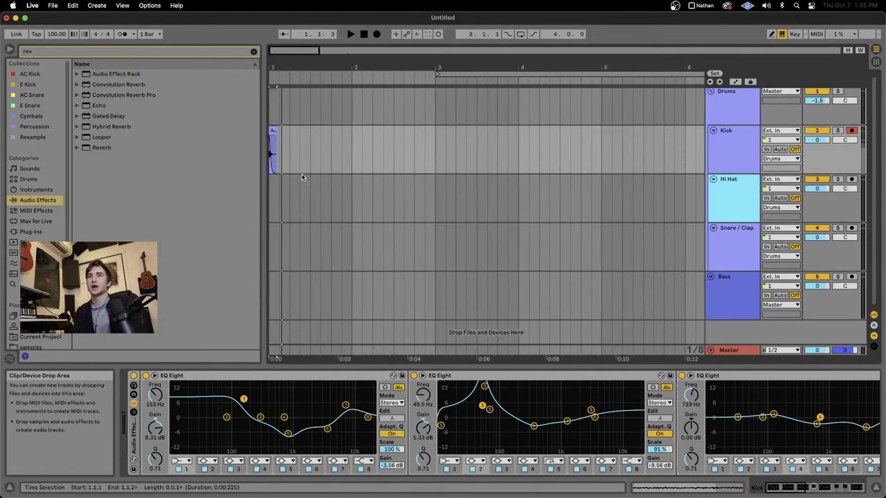
{"action": "scroll", "coordinate": [301, 178], "scroll_direction": "left", "scroll_amount": 1}
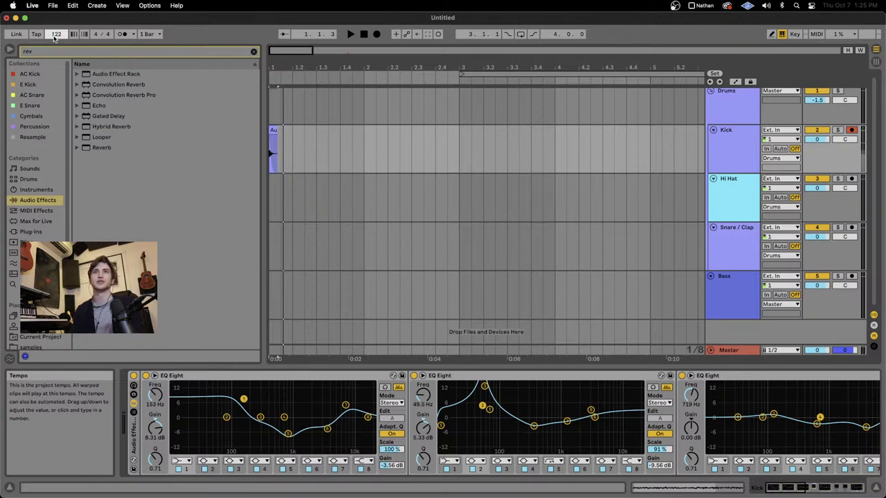
{"action": "left_click", "coordinate": [55, 37]}
{"action": "type", "text": "120"}
{"action": "key", "text": "Return"}
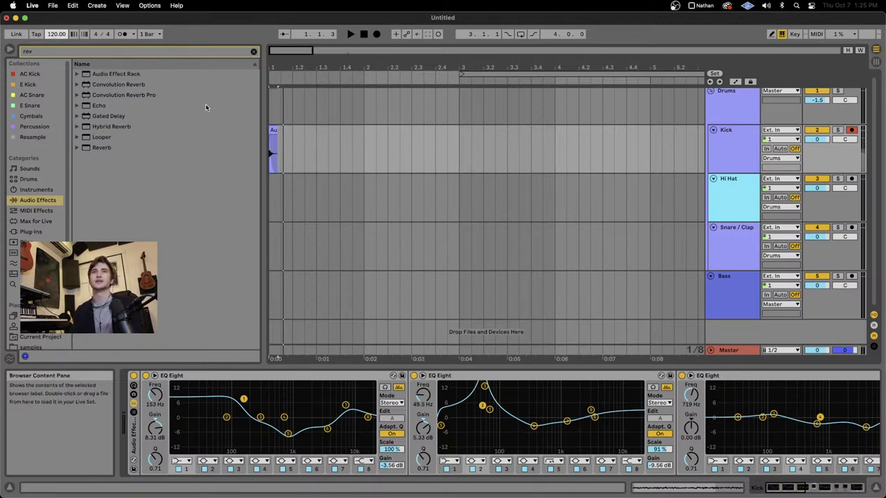
Step: Select the first beat with the kick clip and duplicate it three times to put a kick on every beat of bar 1
{"action": "left_click_drag", "start_coordinate": [292, 162], "coordinate": [215, 161]}
{"action": "key", "text": "super+d"}
{"action": "key", "text": "super+d"}
{"action": "key", "text": "super+d"}
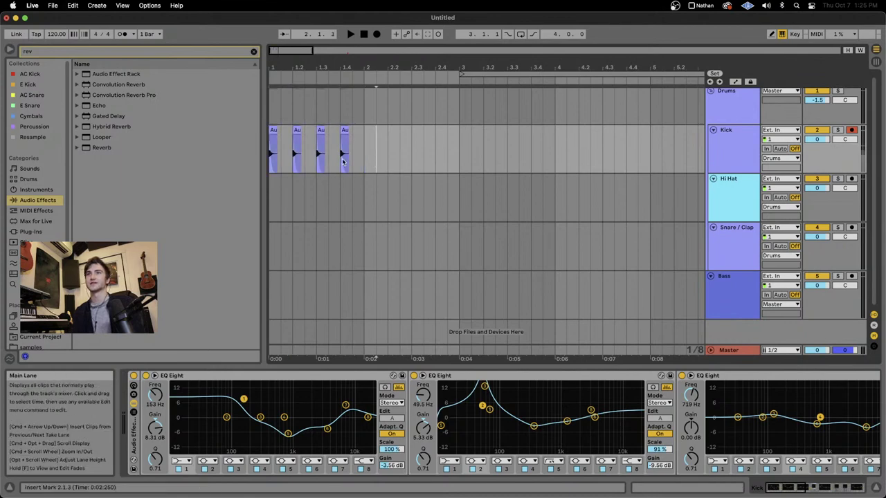
Step: Select the whole first bar of kicks and duplicate it three times to fill bars 2 to 4
{"action": "left_click", "coordinate": [363, 159]}
{"action": "left_click_drag", "start_coordinate": [364, 160], "coordinate": [246, 157]}
{"action": "key", "text": "super+d"}
{"action": "key", "text": "super+d"}
{"action": "key", "text": "super+d"}
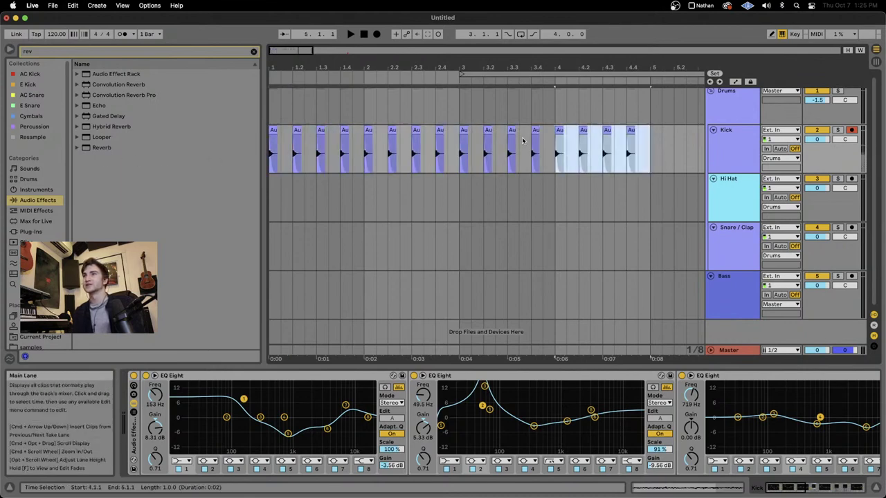
Step: Play the four-bar kick pattern from the first kick clip
{"action": "scroll", "coordinate": [326, 165], "scroll_direction": "down", "scroll_amount": 5}
{"action": "scroll", "coordinate": [326, 164], "scroll_direction": "up", "scroll_amount": 4}
{"action": "scroll", "coordinate": [326, 165], "scroll_direction": "left", "scroll_amount": 3}
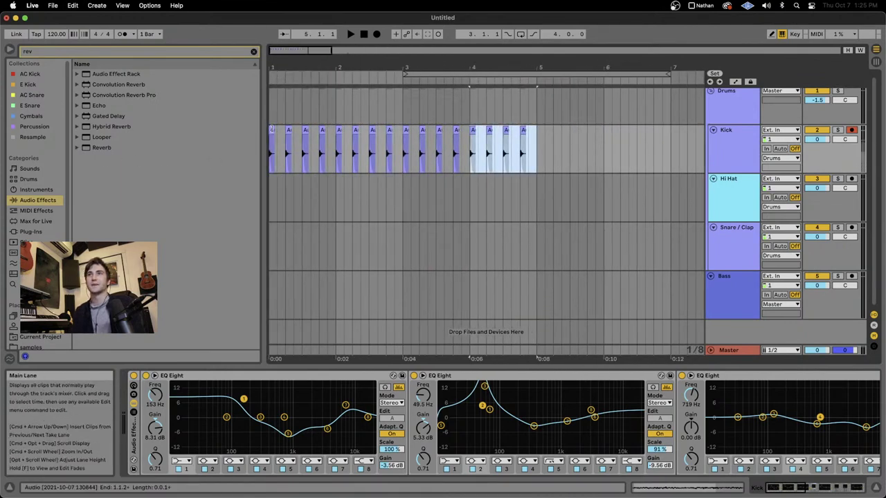
{"action": "left_click", "coordinate": [272, 130]}
{"action": "key", "text": "space"}
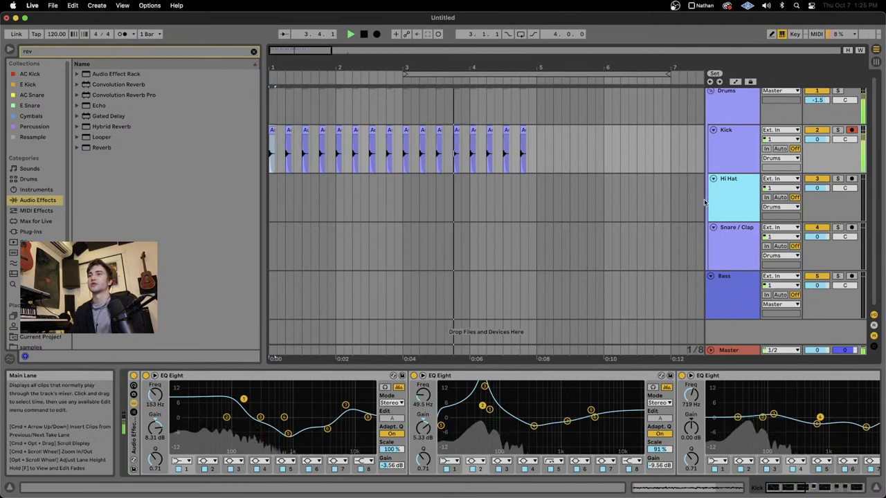
{"action": "key", "text": "space"}
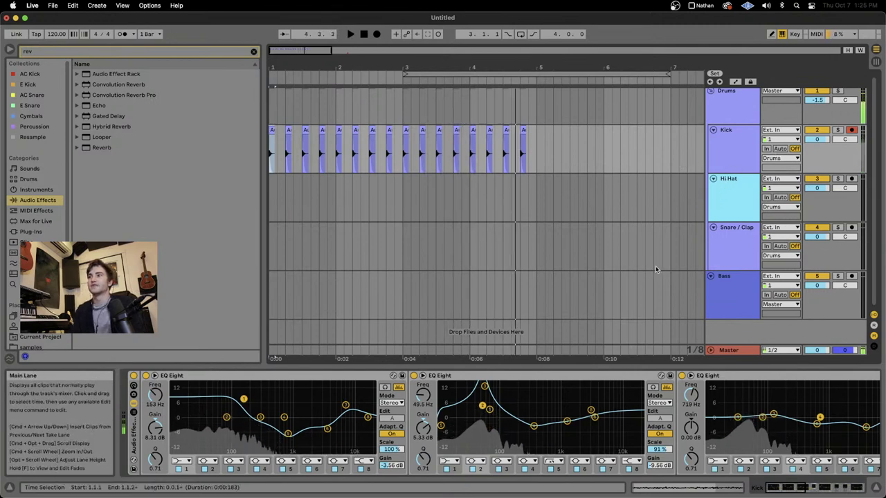
Step: Sweep band 7 of the last EQ Eight through the lows while the kick plays, settling on an 8.31 dB boost at 80.8 Hz with Q 1.24
{"action": "scroll", "coordinate": [613, 477], "scroll_direction": "right", "scroll_amount": 15}
{"action": "key", "text": "space"}
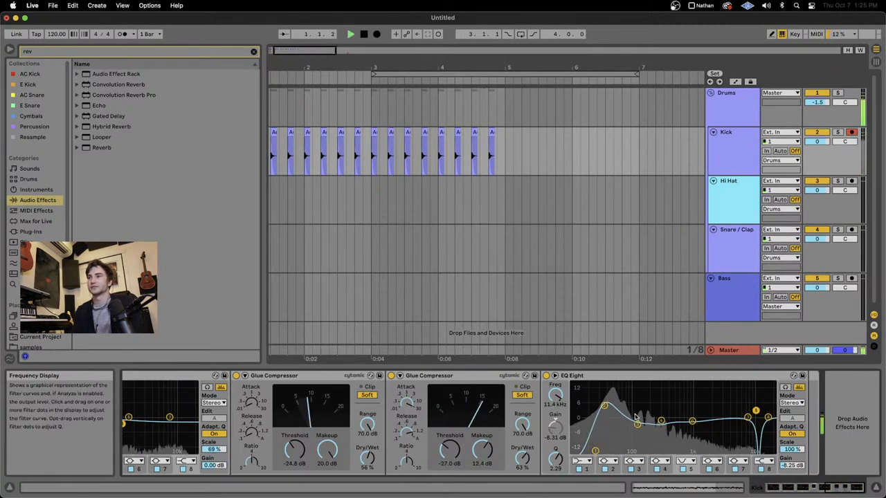
{"action": "key", "text": "space"}
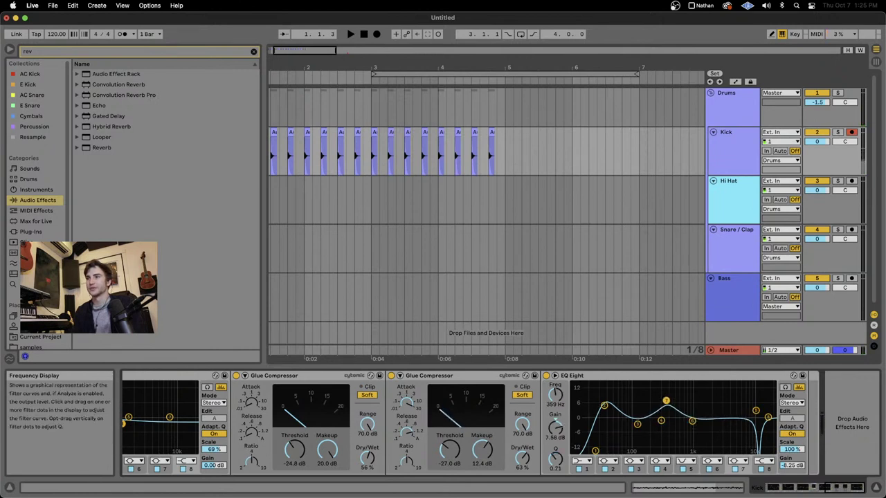
{"action": "left_click_drag", "start_coordinate": [665, 400], "coordinate": [623, 391]}
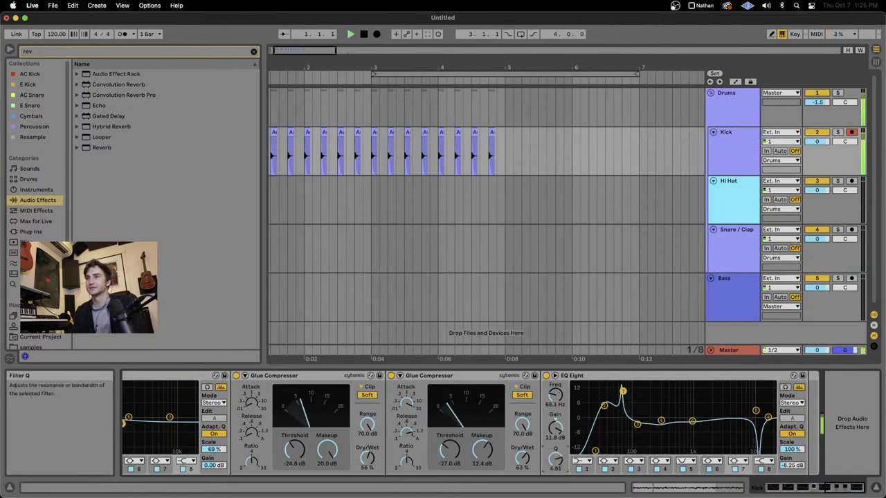
{"action": "left_click_drag", "start_coordinate": [555, 458], "coordinate": [555, 473]}
{"action": "key", "text": "space"}
{"action": "key", "text": "space"}
{"action": "left_click_drag", "start_coordinate": [622, 391], "coordinate": [618, 392]}
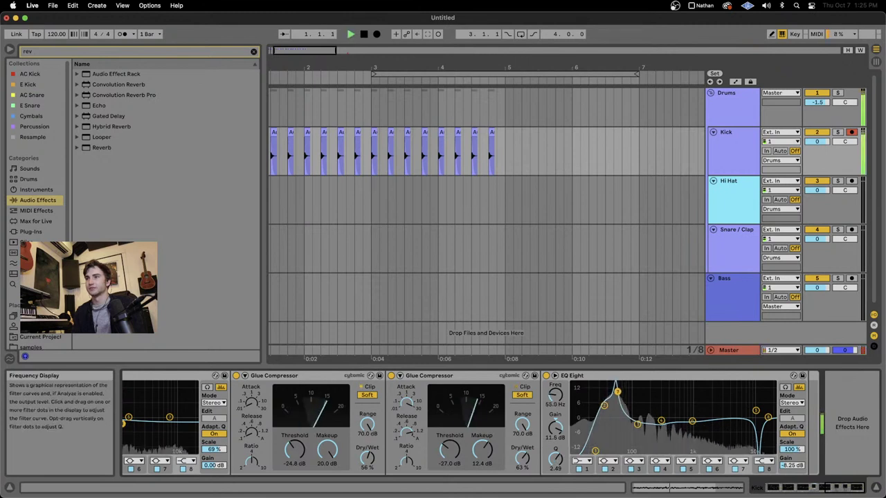
{"action": "left_click_drag", "start_coordinate": [617, 444], "coordinate": [617, 426]}
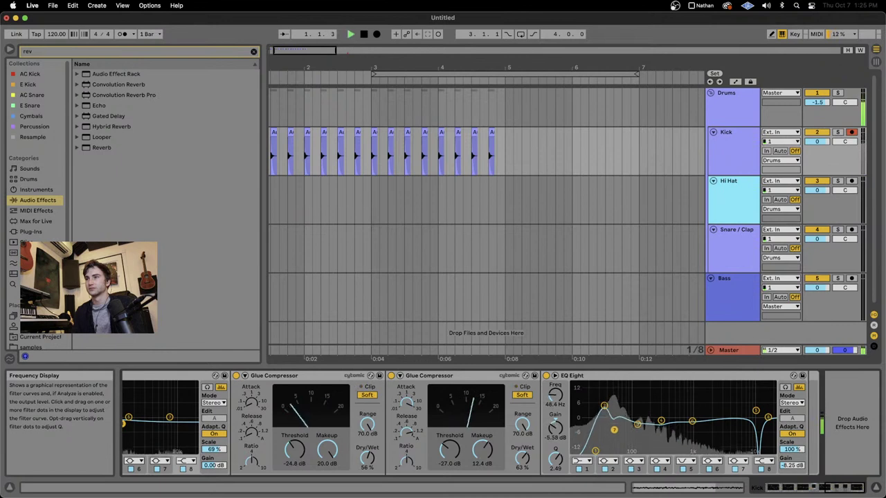
{"action": "left_click_drag", "start_coordinate": [613, 425], "coordinate": [617, 413]}
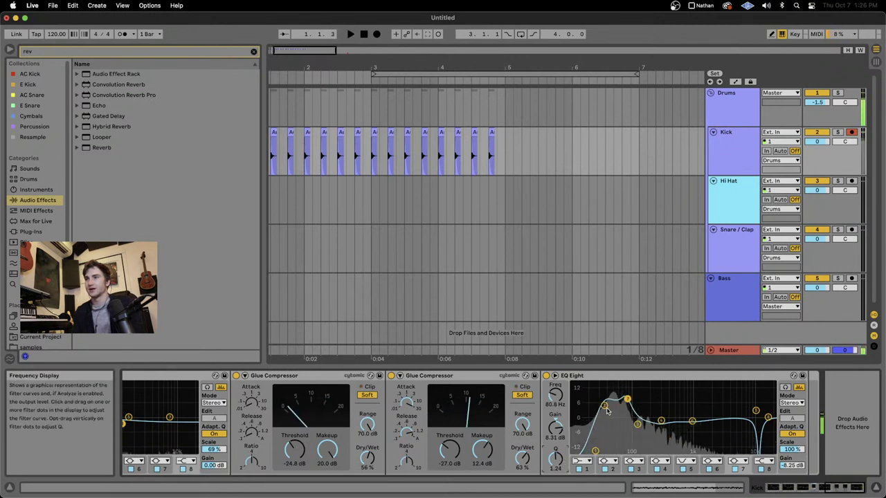
Step: Set band 7 of the last EQ Eight on the Kick track to a 7.31 dB boost during playback
{"action": "key", "text": "space"}
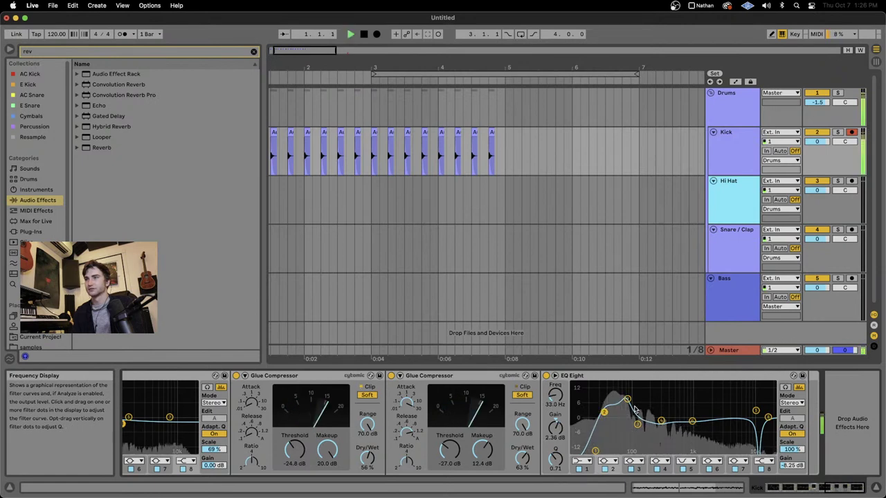
{"action": "left_click", "coordinate": [628, 401]}
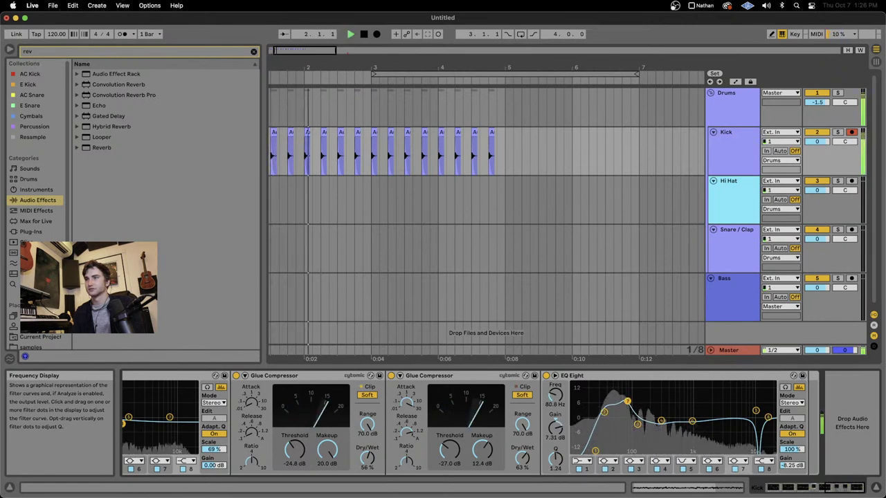
{"action": "scroll", "coordinate": [559, 434], "scroll_direction": "left", "scroll_amount": 15}
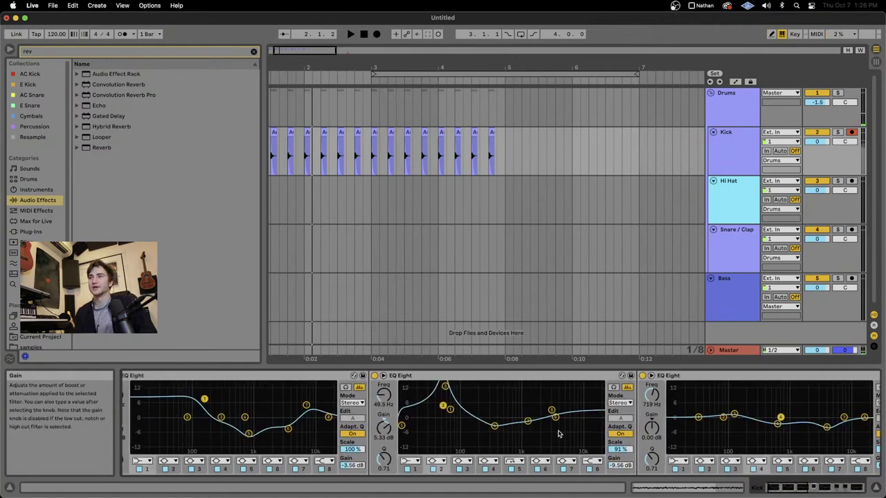
{"action": "scroll", "coordinate": [559, 433], "scroll_direction": "right", "scroll_amount": 15}
{"action": "scroll", "coordinate": [559, 434], "scroll_direction": "left", "scroll_amount": 15}
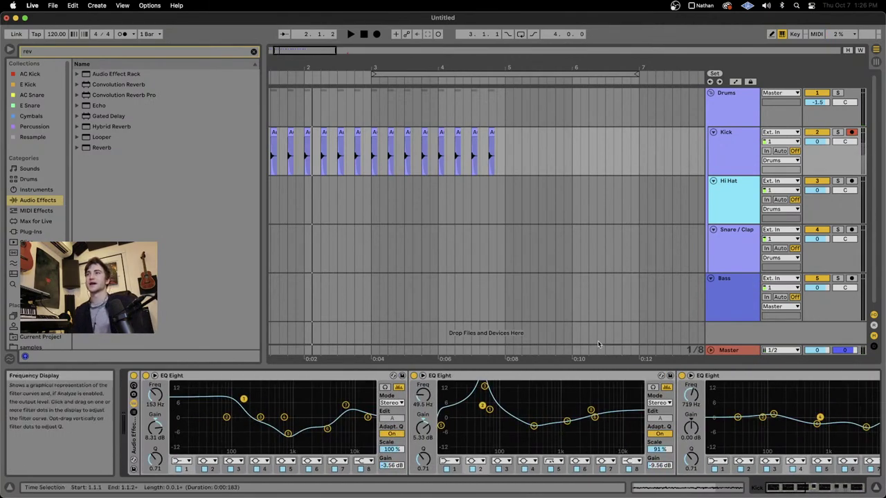
Step: Copy the red audio clip at bar 9 of the Bass track to the Hi Hat track at 1.1.3
{"action": "scroll", "coordinate": [398, 243], "scroll_direction": "down", "scroll_amount": 6}
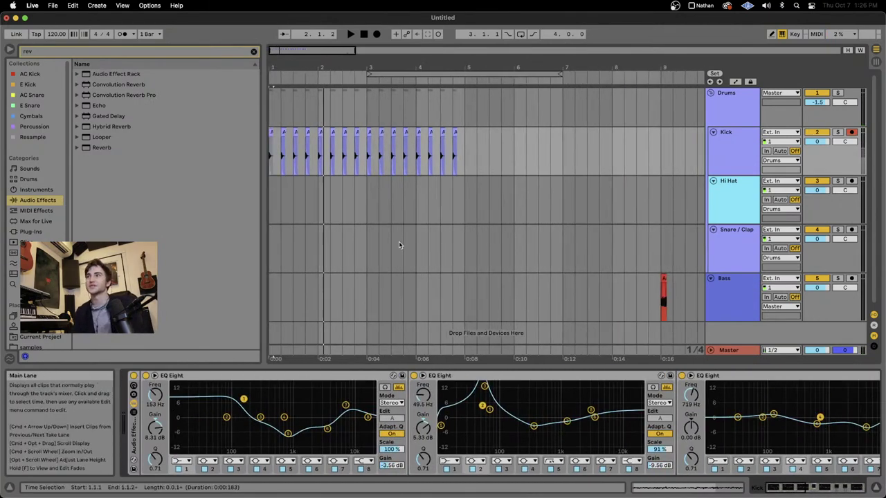
{"action": "left_click", "coordinate": [422, 284]}
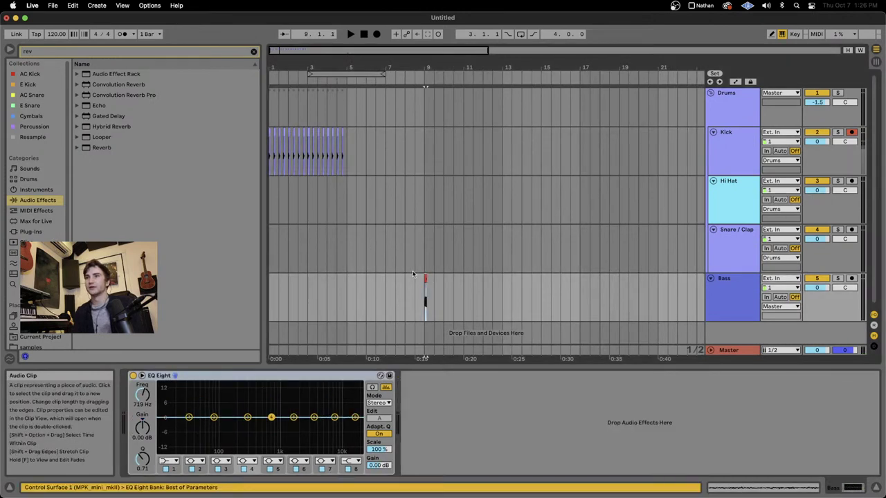
{"action": "scroll", "coordinate": [310, 204], "scroll_direction": "up", "scroll_amount": 3}
{"action": "scroll", "coordinate": [311, 204], "scroll_direction": "up", "scroll_amount": 3}
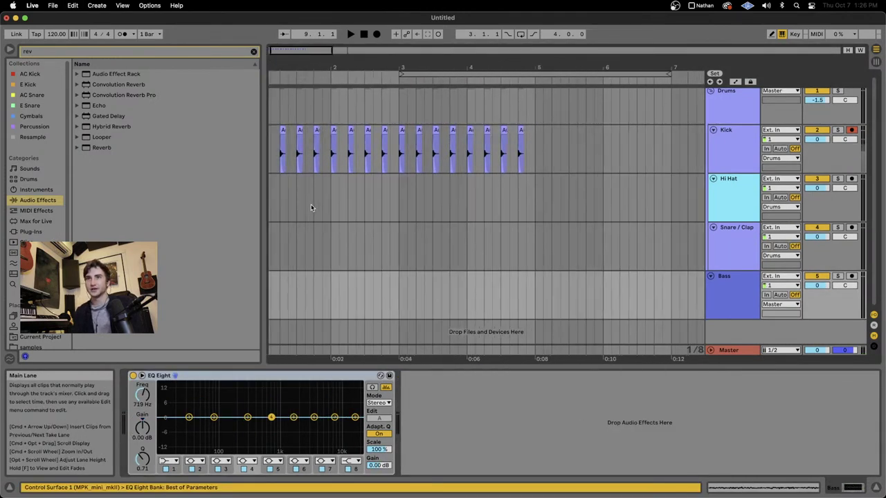
{"action": "left_click", "coordinate": [734, 155]}
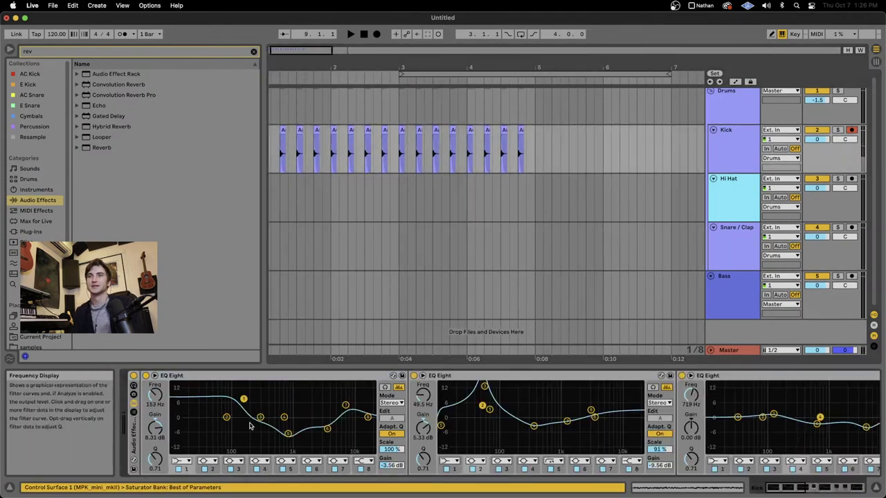
{"action": "left_click", "coordinate": [282, 192]}
{"action": "left_click", "coordinate": [281, 192]}
{"action": "key", "text": "super+v"}
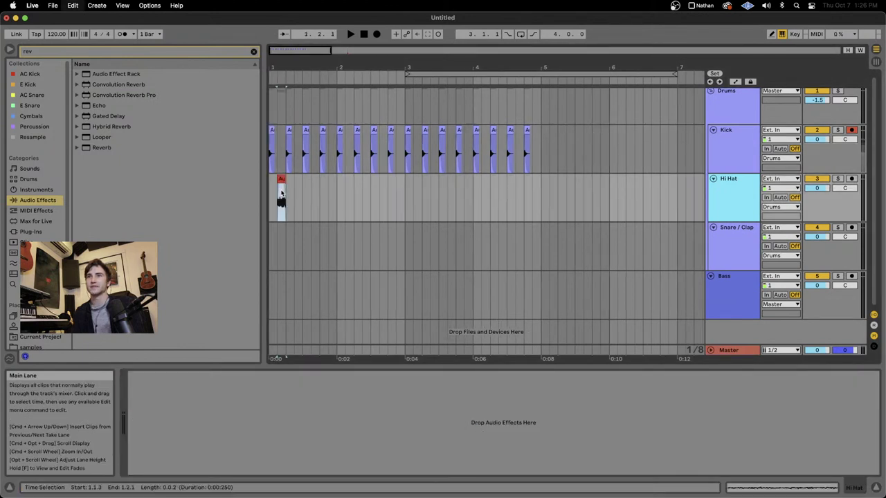
Step: Solo the Hi Hat track and play its red clip
{"action": "scroll", "coordinate": [280, 193], "scroll_direction": "up", "scroll_amount": 8}
{"action": "scroll", "coordinate": [280, 193], "scroll_direction": "left", "scroll_amount": 2}
{"action": "left_click", "coordinate": [351, 196]}
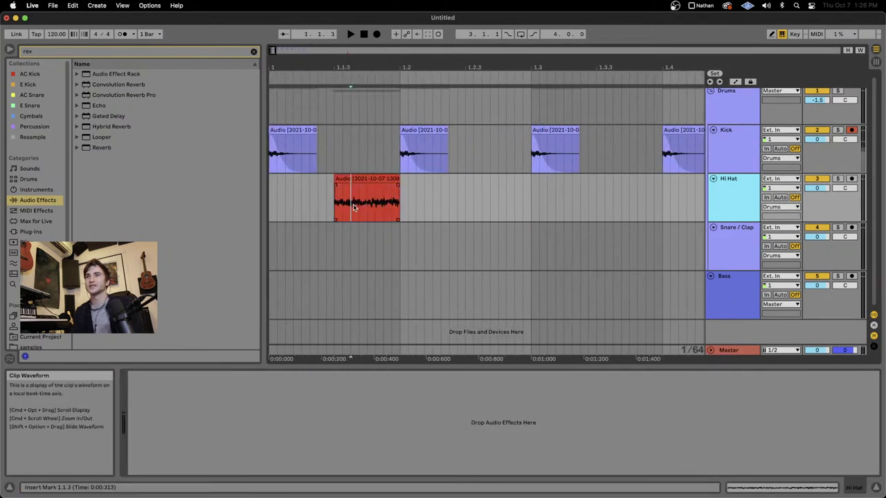
{"action": "left_click", "coordinate": [838, 179]}
{"action": "key", "text": "space"}
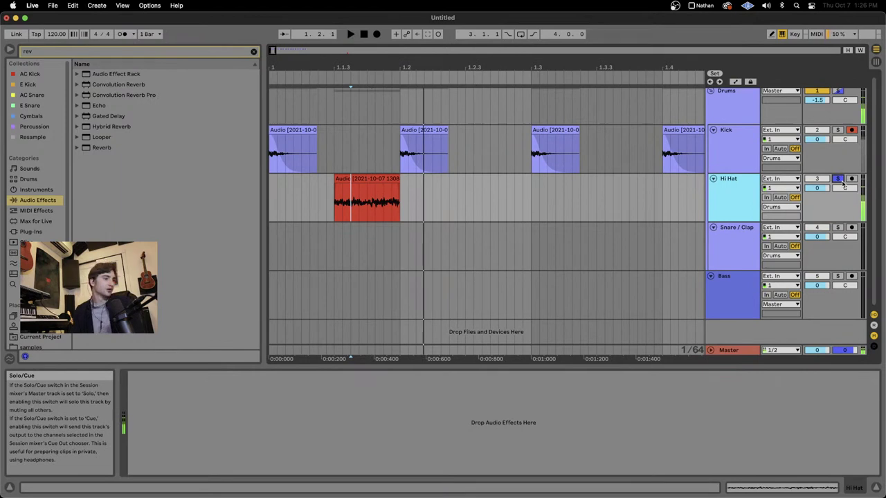
{"action": "key", "text": "space"}
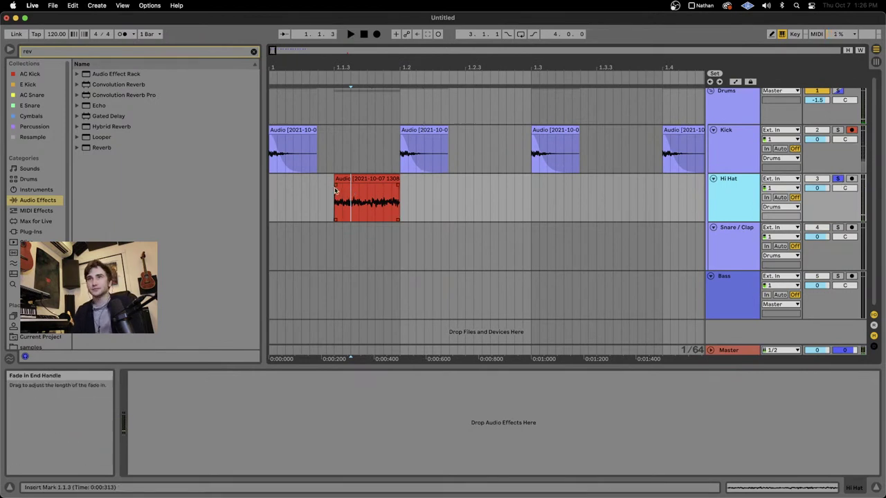
Step: Trim both ends of the Hi Hat clip to about 0.164 s and give it a full-length fade-out with a steep curve
{"action": "scroll", "coordinate": [328, 196], "scroll_direction": "up", "scroll_amount": 5}
{"action": "left_click_drag", "start_coordinate": [352, 178], "coordinate": [375, 177]}
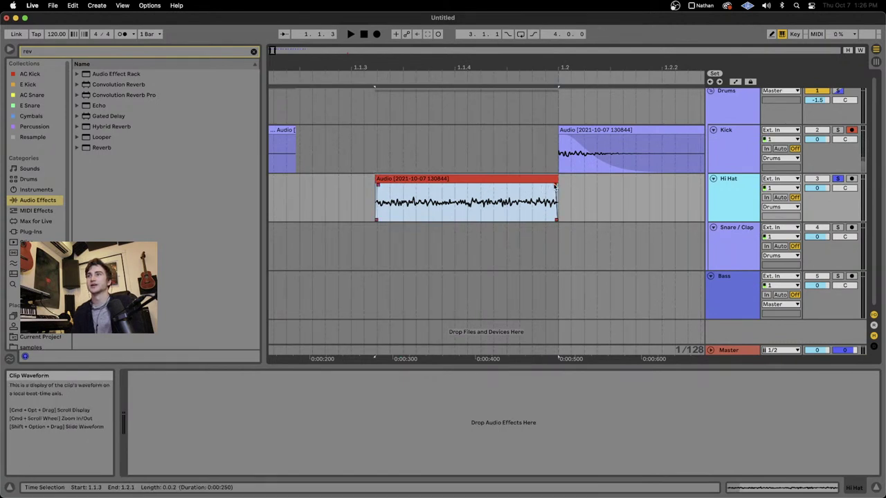
{"action": "left_click_drag", "start_coordinate": [557, 179], "coordinate": [509, 179]}
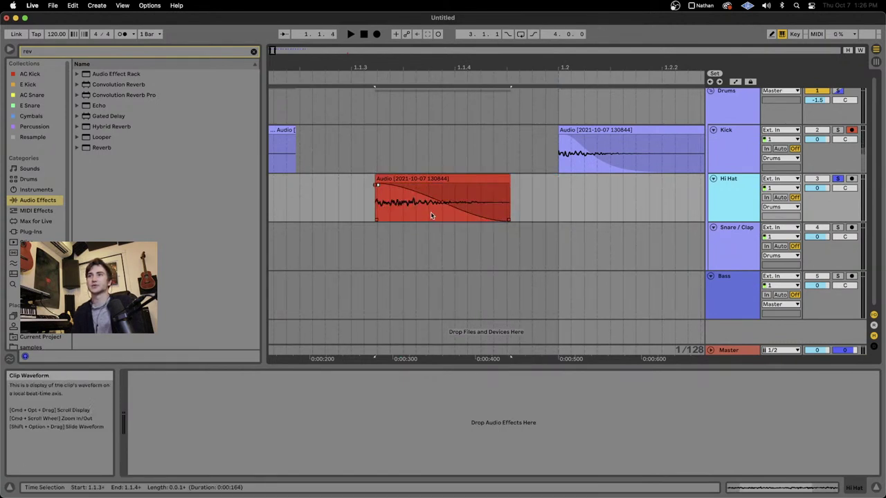
{"action": "left_click_drag", "start_coordinate": [440, 202], "coordinate": [393, 206]}
{"action": "scroll", "coordinate": [362, 198], "scroll_direction": "up", "scroll_amount": 8}
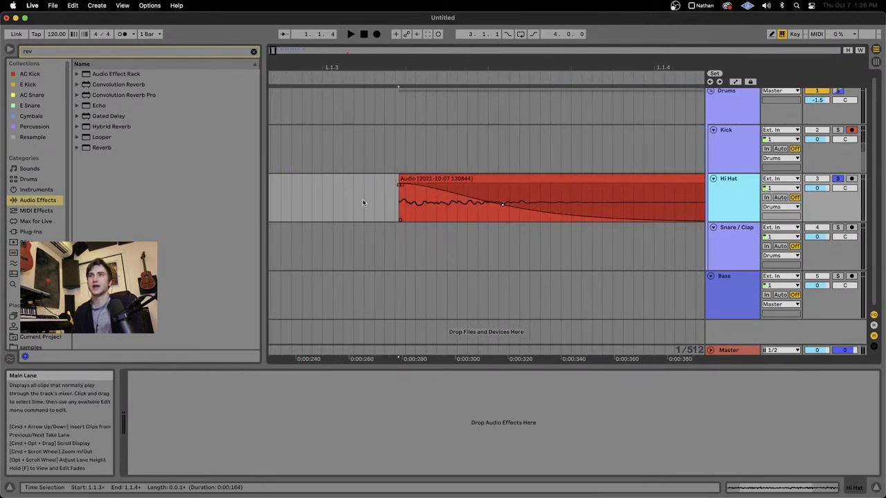
{"action": "scroll", "coordinate": [453, 195], "scroll_direction": "down", "scroll_amount": 12}
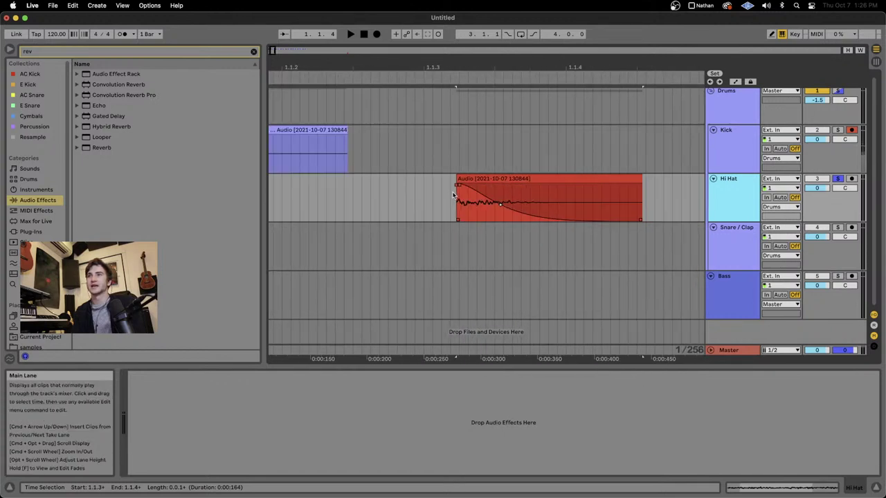
Step: Move the Hi Hat clip to start at 1.1.3, audition it, and trim its start to leave 0.162 s
{"action": "key", "text": "space"}
{"action": "left_click_drag", "start_coordinate": [311, 180], "coordinate": [318, 181]}
{"action": "key", "text": "space"}
{"action": "key", "text": "space"}
{"action": "scroll", "coordinate": [294, 199], "scroll_direction": "up", "scroll_amount": 10}
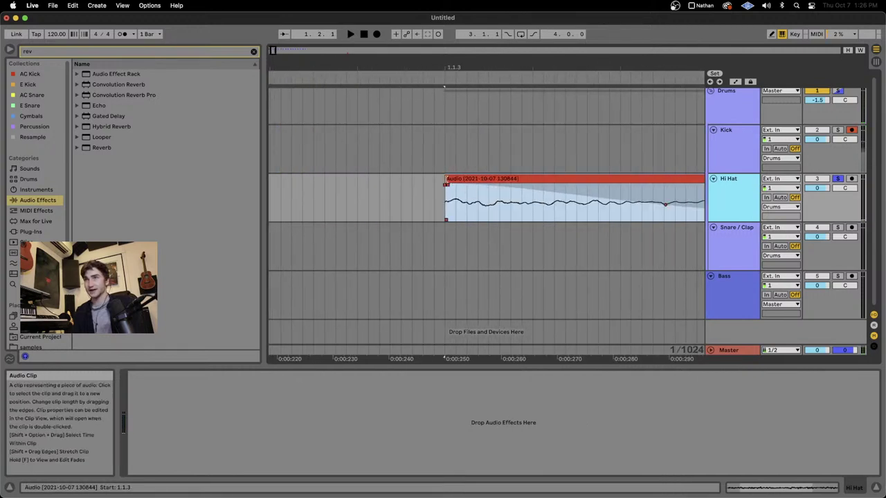
{"action": "left_click", "coordinate": [445, 182]}
{"action": "left_click_drag", "start_coordinate": [473, 178], "coordinate": [477, 179]}
{"action": "scroll", "coordinate": [478, 179], "scroll_direction": "down", "scroll_amount": 10}
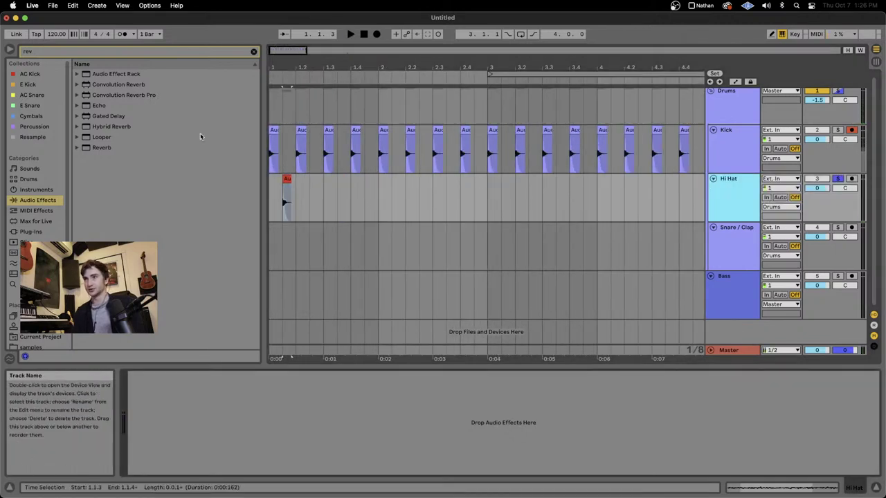
Step: Add an EQ Eight, a Saturator and a Compressor to the Hi Hat track
{"action": "left_click", "coordinate": [36, 52]}
{"action": "type", "text": "eq"}
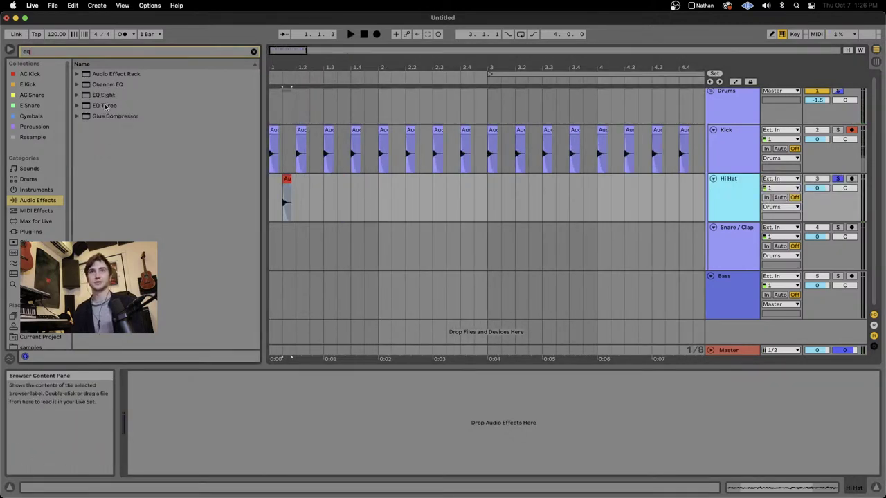
{"action": "double_click", "coordinate": [105, 97]}
{"action": "left_click", "coordinate": [71, 54]}
{"action": "type", "text": "sat"}
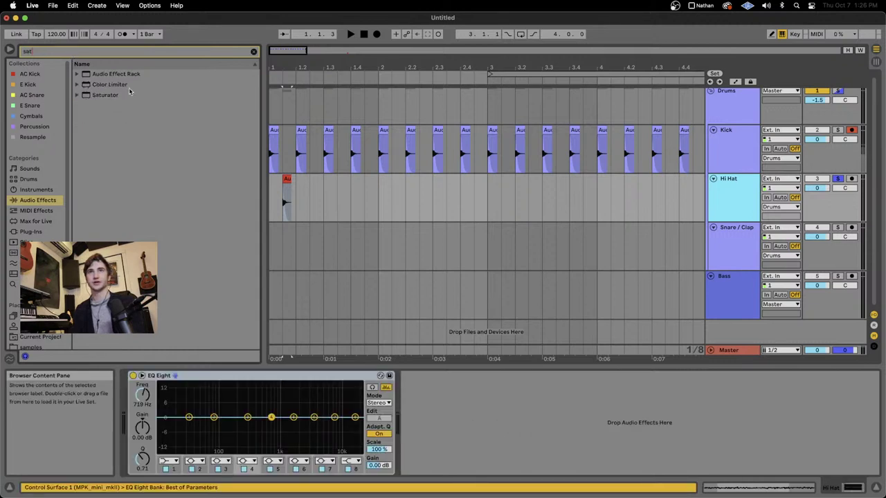
{"action": "double_click", "coordinate": [123, 96]}
{"action": "left_click", "coordinate": [90, 52]}
{"action": "type", "text": "comp"}
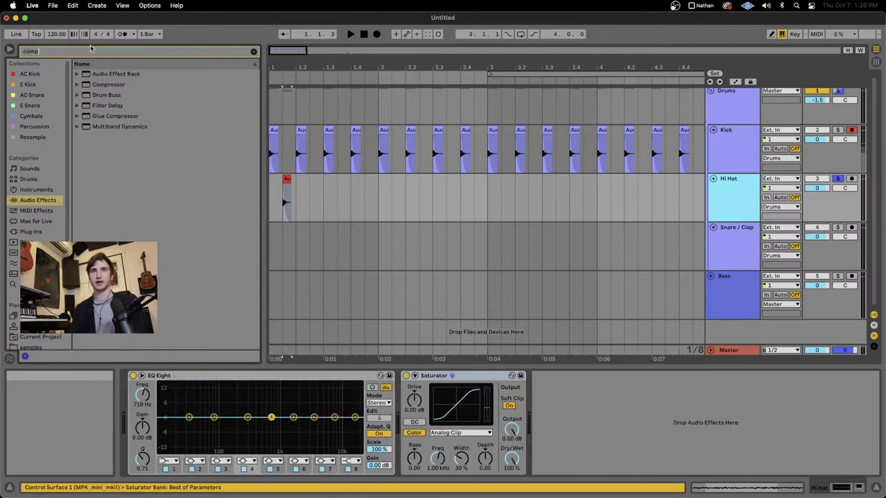
{"action": "double_click", "coordinate": [107, 85]}
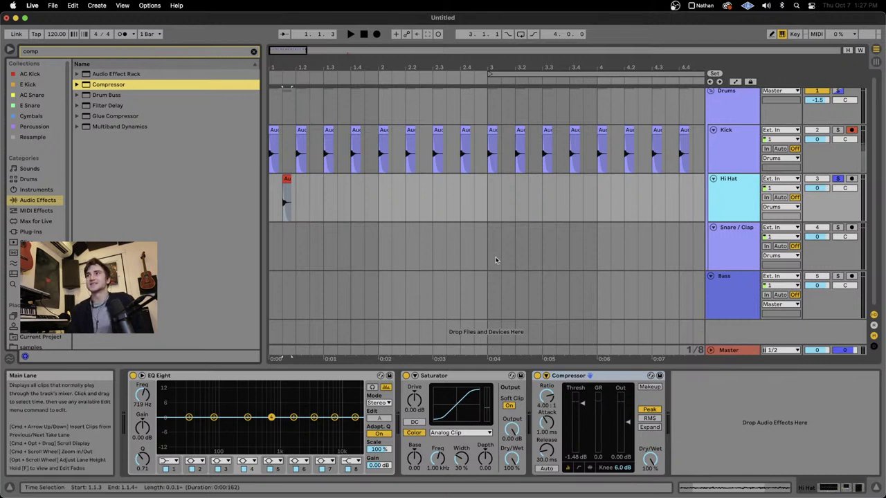
Step: Examine the Kick track's full effect chain and return to the Hi Hat track's devices
{"action": "left_click", "coordinate": [741, 159]}
{"action": "scroll", "coordinate": [450, 404], "scroll_direction": "left", "scroll_amount": 3}
{"action": "scroll", "coordinate": [450, 403], "scroll_direction": "left", "scroll_amount": 2}
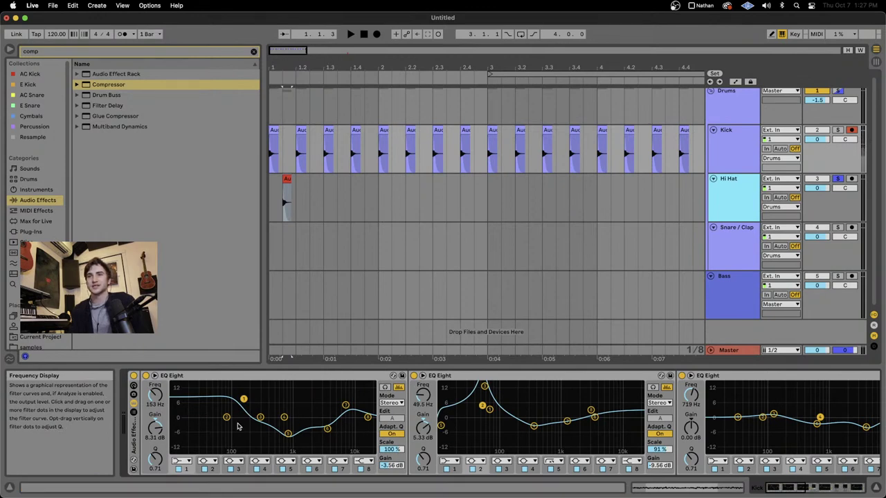
{"action": "scroll", "coordinate": [357, 417], "scroll_direction": "right", "scroll_amount": 5}
{"action": "scroll", "coordinate": [379, 413], "scroll_direction": "right", "scroll_amount": 6}
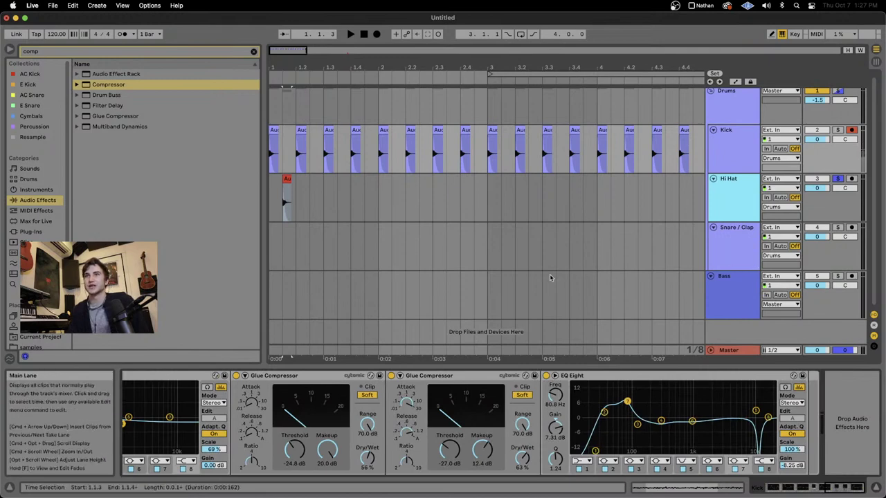
{"action": "scroll", "coordinate": [351, 435], "scroll_direction": "left", "scroll_amount": 10}
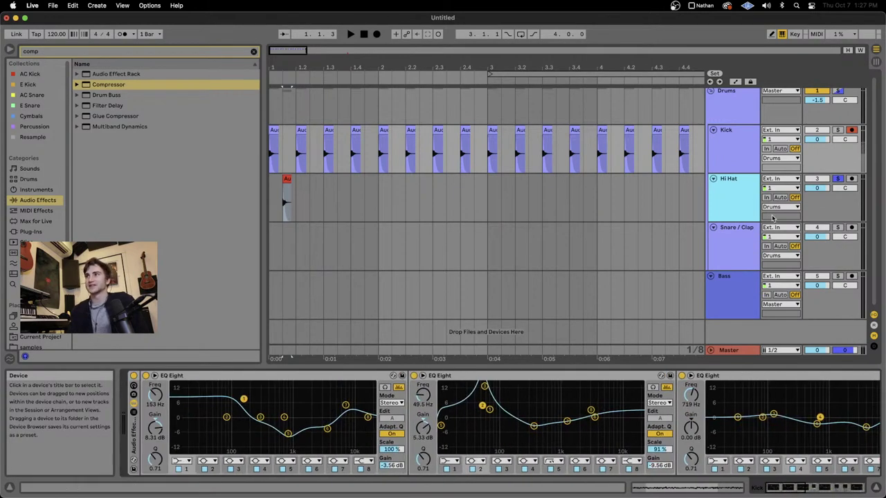
{"action": "left_click", "coordinate": [743, 198]}
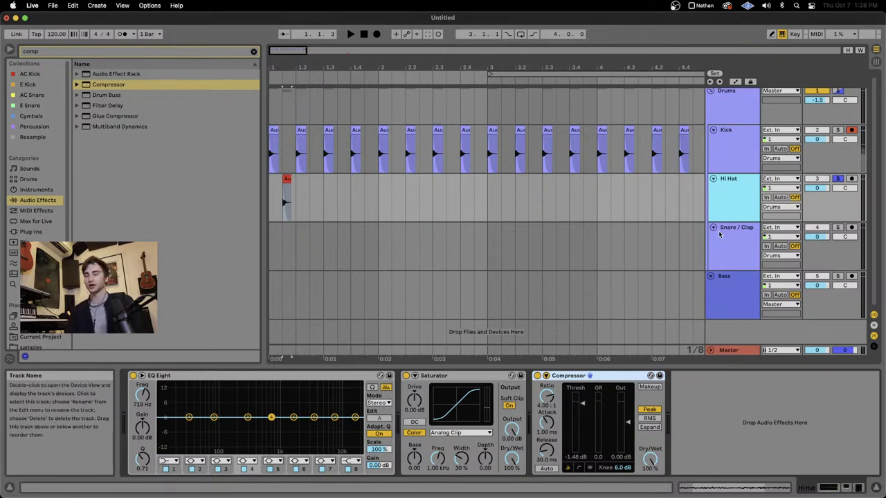
{"action": "scroll", "coordinate": [280, 209], "scroll_direction": "up", "scroll_amount": 5}
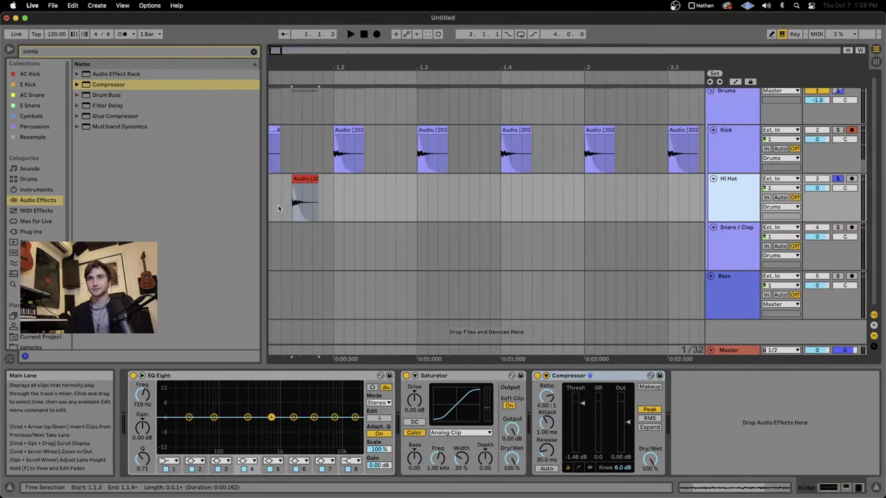
{"action": "scroll", "coordinate": [281, 209], "scroll_direction": "left", "scroll_amount": 1}
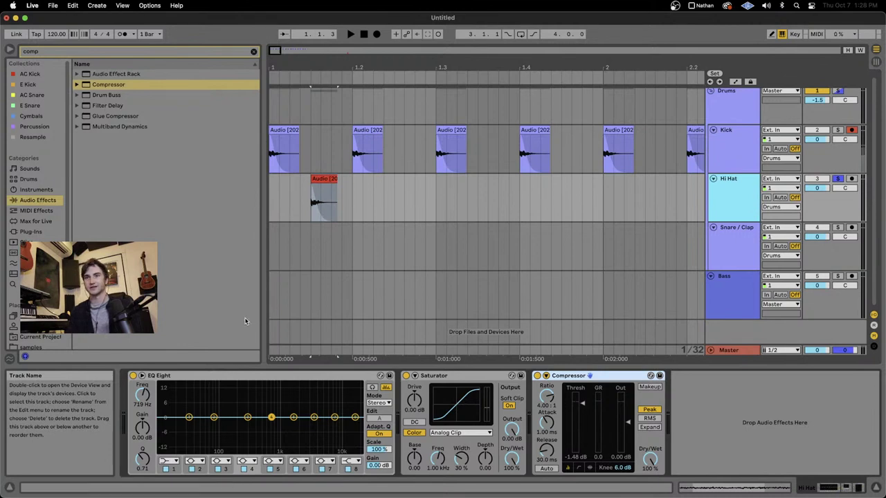
{"action": "left_click", "coordinate": [331, 180]}
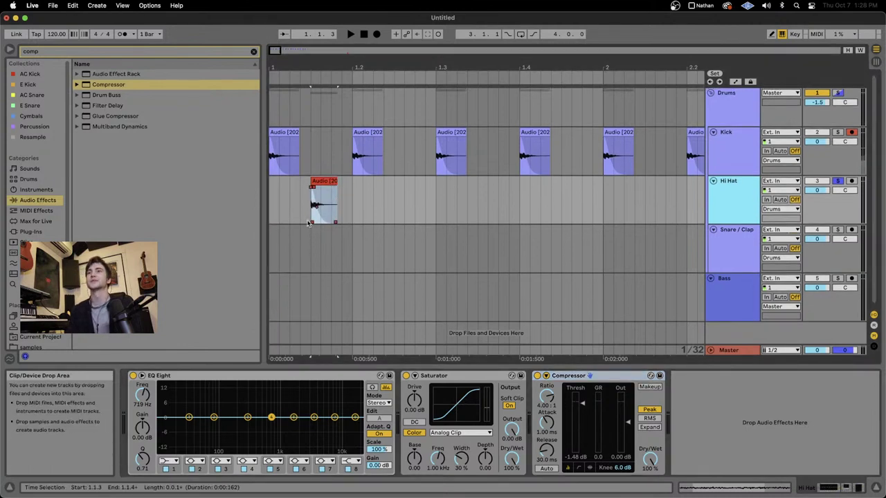
{"action": "left_click", "coordinate": [333, 211]}
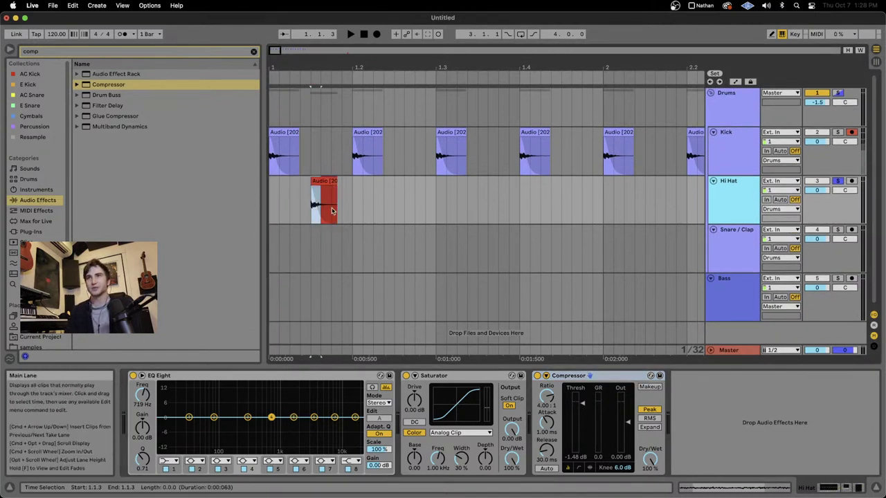
{"action": "left_click", "coordinate": [341, 197]}
{"action": "left_click", "coordinate": [377, 154]}
{"action": "left_click", "coordinate": [404, 155]}
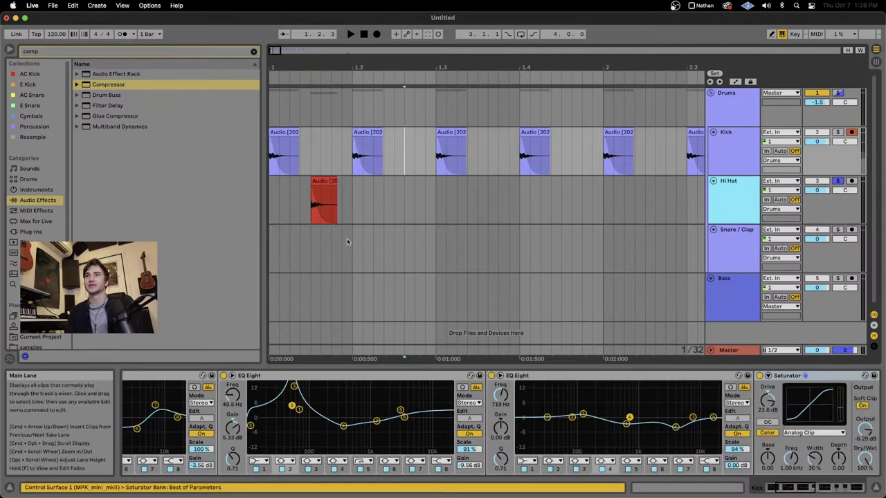
Step: Set band 1 of the Hi Hat track's EQ Eight to a steep low cut at 255 Hz
{"action": "left_click", "coordinate": [740, 201]}
{"action": "left_click", "coordinate": [165, 460]}
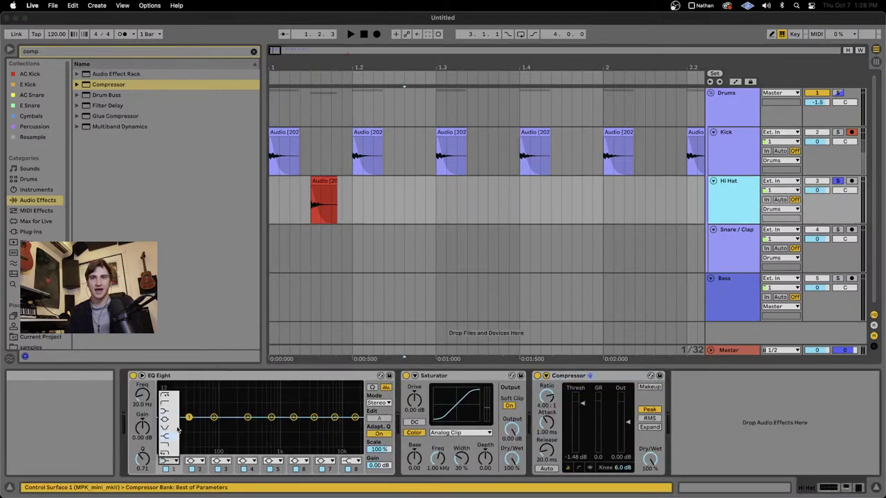
{"action": "left_click", "coordinate": [168, 401]}
{"action": "left_click", "coordinate": [169, 462]}
{"action": "left_click", "coordinate": [171, 400]}
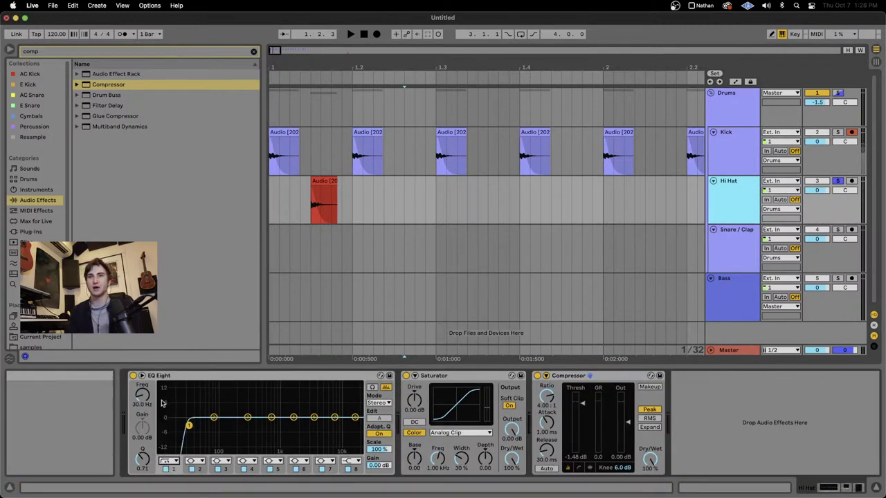
{"action": "left_click_drag", "start_coordinate": [189, 424], "coordinate": [246, 427]}
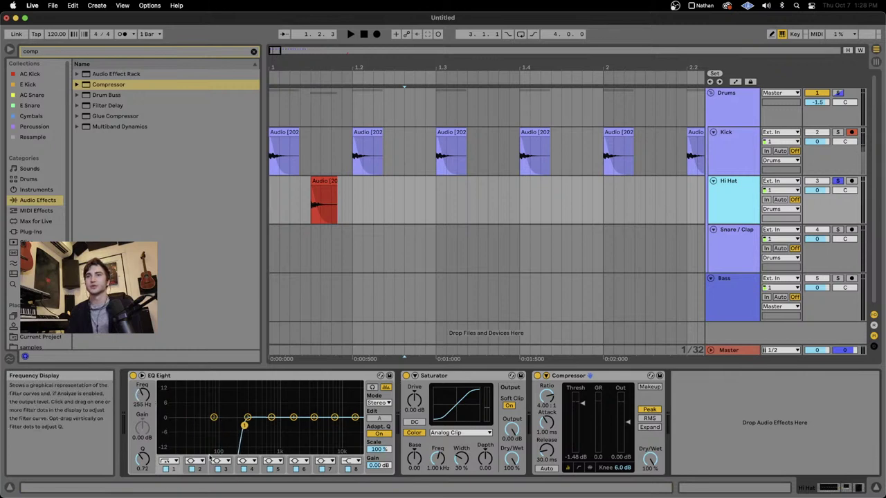
Step: Audition the Hi Hat clip and boost band 8 of its EQ Eight by 10.8 dB at 3.09 kHz
{"action": "key", "text": "space"}
{"action": "key", "text": "space"}
{"action": "left_click", "coordinate": [319, 179]}
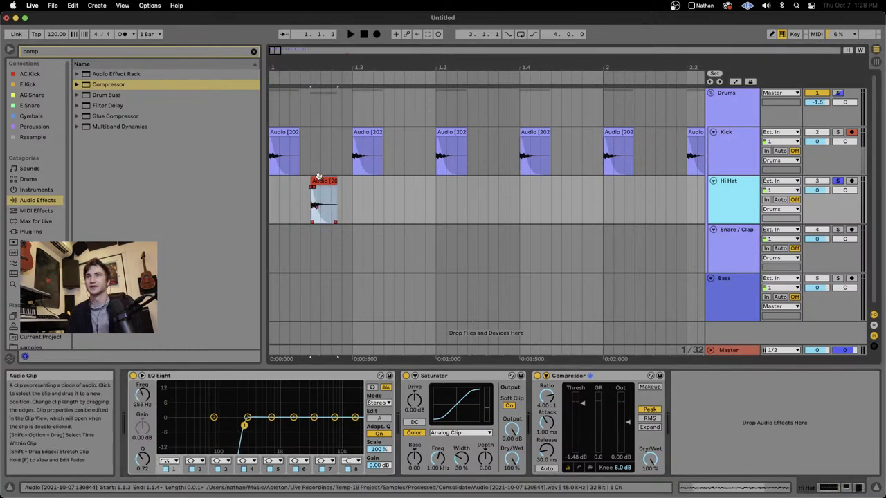
{"action": "key", "text": "space"}
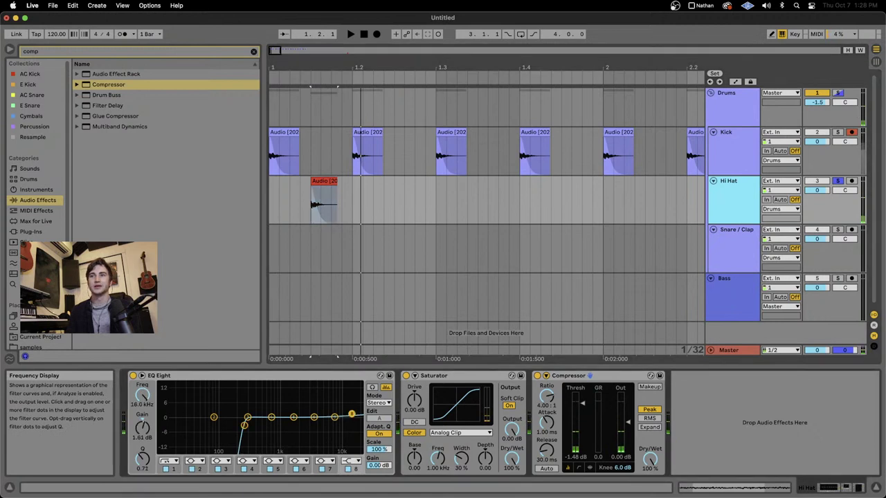
{"action": "left_click_drag", "start_coordinate": [352, 414], "coordinate": [309, 393]}
{"action": "key", "text": "space"}
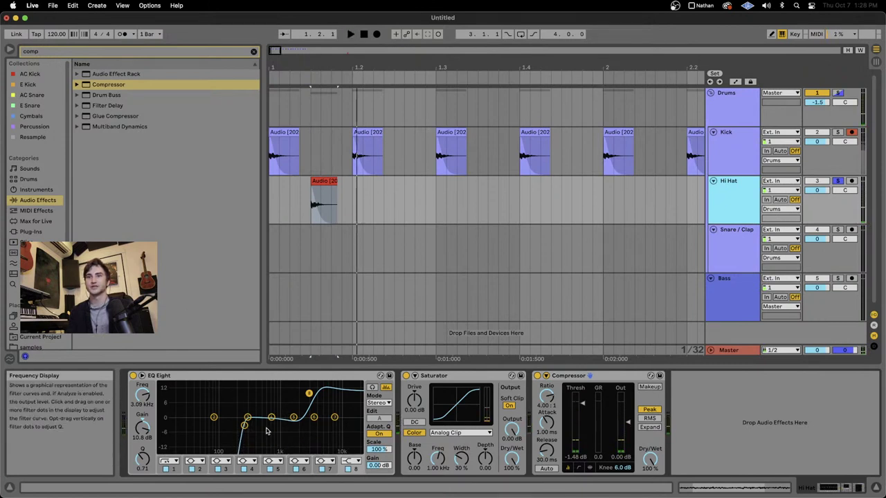
Step: Change band 5 of the Hi Hat's EQ Eight to a notch at about 758 Hz with Q 0.47 and audition it
{"action": "left_click", "coordinate": [273, 460]}
{"action": "left_click", "coordinate": [285, 433]}
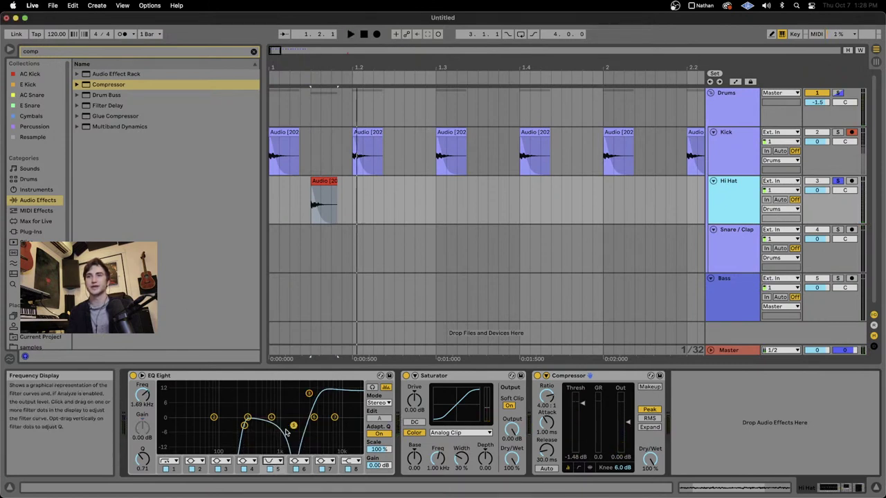
{"action": "left_click_drag", "start_coordinate": [287, 433], "coordinate": [273, 433]}
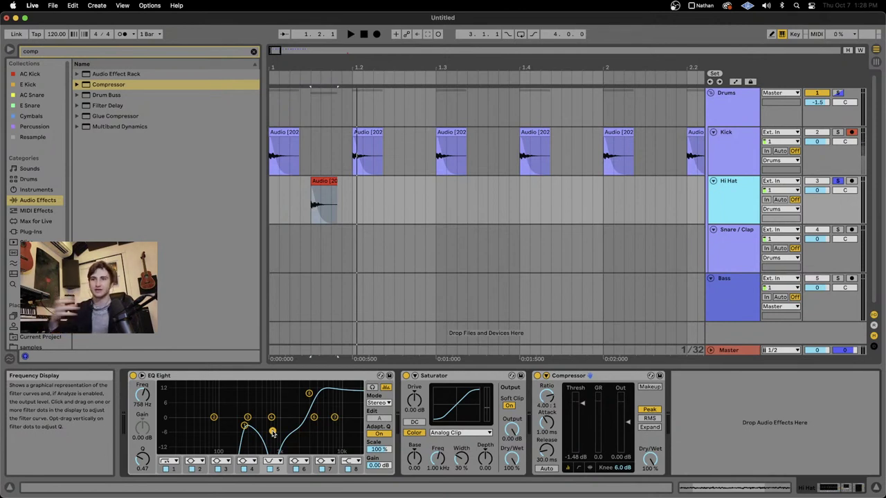
{"action": "key", "text": "space"}
{"action": "key", "text": "space"}
{"action": "key", "text": "space"}
{"action": "key", "text": "space"}
{"action": "key", "text": "space"}
{"action": "key", "text": "space"}
Step: Raise the band 1 low cut to 445 Hz with Q 1.11 while repeatedly auditioning the Hi Hat clip
{"action": "left_click_drag", "start_coordinate": [273, 432], "coordinate": [259, 420]}
{"action": "key", "text": "space"}
{"action": "key", "text": "space"}
{"action": "key", "text": "space"}
{"action": "key", "text": "space"}
{"action": "key", "text": "space"}
{"action": "key", "text": "space"}
{"action": "key", "text": "space"}
{"action": "key", "text": "space"}
{"action": "key", "text": "space"}
{"action": "key", "text": "space"}
{"action": "key", "text": "space"}
{"action": "key", "text": "space"}
{"action": "key", "text": "space"}
{"action": "key", "text": "space"}
{"action": "key", "text": "space"}
{"action": "key", "text": "space"}
{"action": "key", "text": "space"}
{"action": "key", "text": "space"}
{"action": "key", "text": "space"}
{"action": "key", "text": "space"}
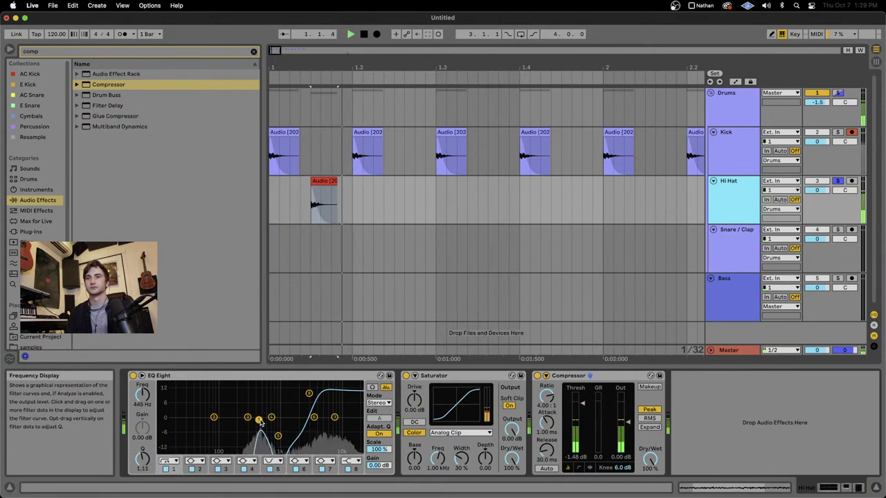
Step: Add a second EQ Eight between the first EQ Eight and the Saturator on the Hi Hat track
{"action": "key", "text": "cmd+f"}
{"action": "type", "text": "eq"}
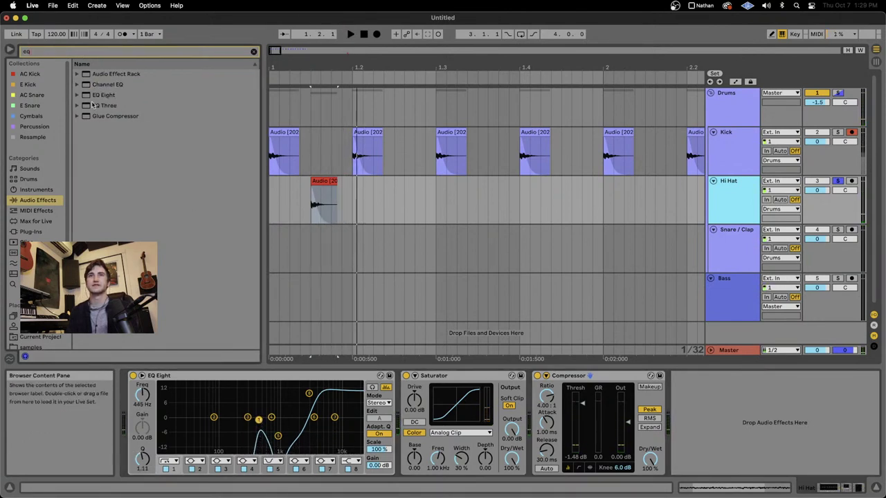
{"action": "left_click", "coordinate": [98, 97]}
{"action": "left_click_drag", "start_coordinate": [98, 97], "coordinate": [415, 426]}
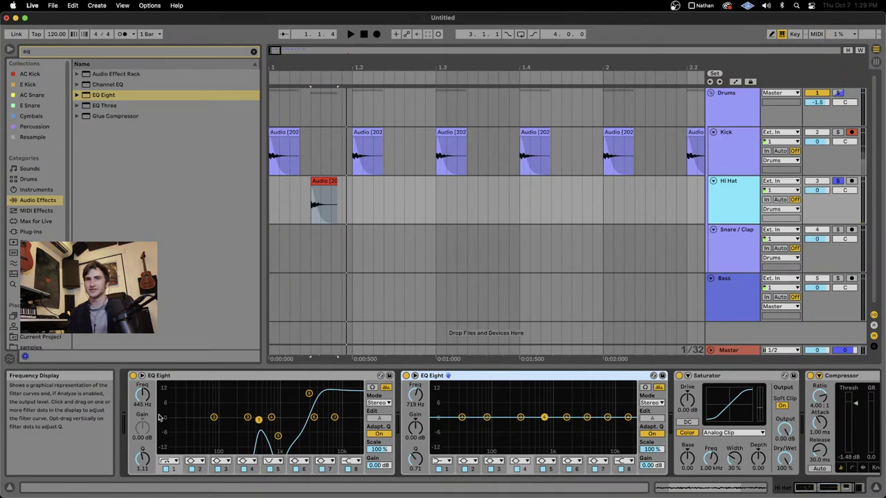
{"action": "key", "text": "space"}
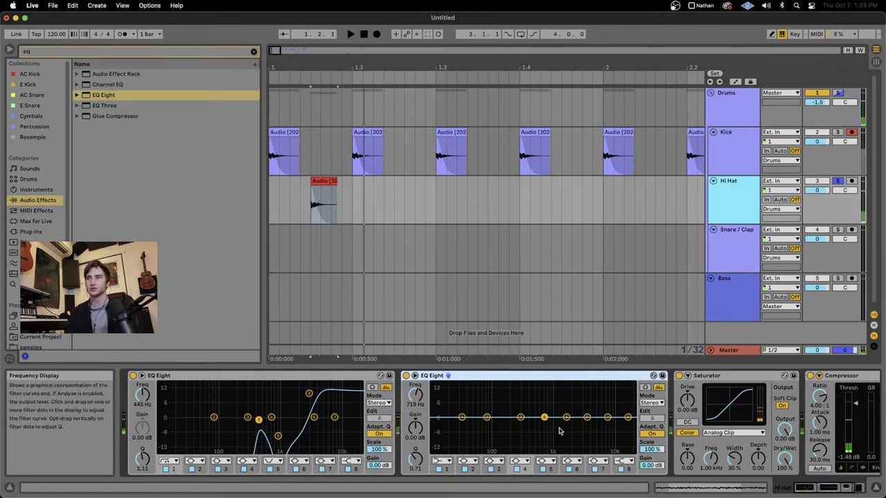
Step: Boost band 6 of the second EQ Eight by 11.3 dB at 5.39 kHz and audition the Hi Hat
{"action": "left_click_drag", "start_coordinate": [587, 417], "coordinate": [596, 395]}
{"action": "key", "text": "space"}
{"action": "key", "text": "space"}
{"action": "key", "text": "space"}
{"action": "key", "text": "space"}
{"action": "key", "text": "space"}
{"action": "key", "text": "space"}
{"action": "key", "text": "space"}
{"action": "key", "text": "space"}
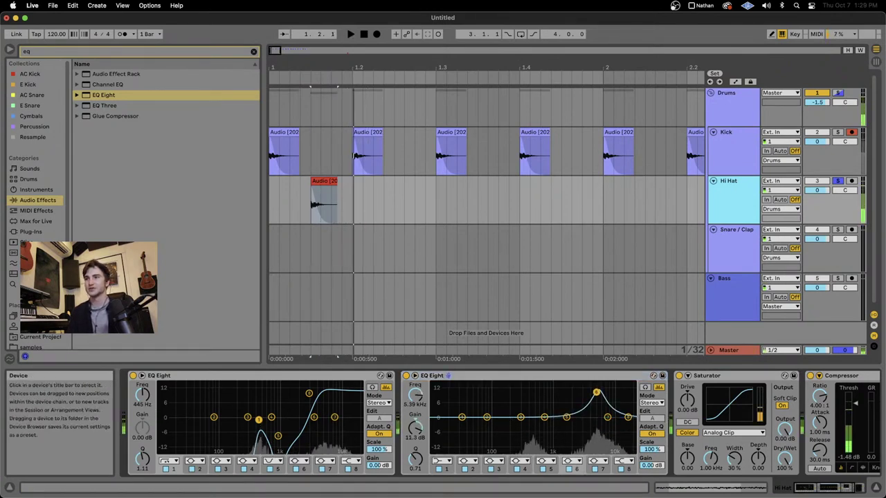
Step: Narrow band 6 of the second EQ Eight to Q 2.29 and set its boost to 5.33 dB at 5.16 kHz
{"action": "left_click", "coordinate": [415, 458]}
{"action": "key", "text": "space"}
{"action": "key", "text": "space"}
{"action": "key", "text": "space"}
{"action": "key", "text": "space"}
{"action": "key", "text": "space"}
{"action": "key", "text": "space"}
{"action": "key", "text": "space"}
{"action": "mouse_move", "coordinate": [416, 458]}
{"action": "left_mouse_down"}
{"action": "mouse_move", "coordinate": [416, 414]}
{"action": "mouse_move", "coordinate": [417, 444]}
{"action": "left_mouse_up"}
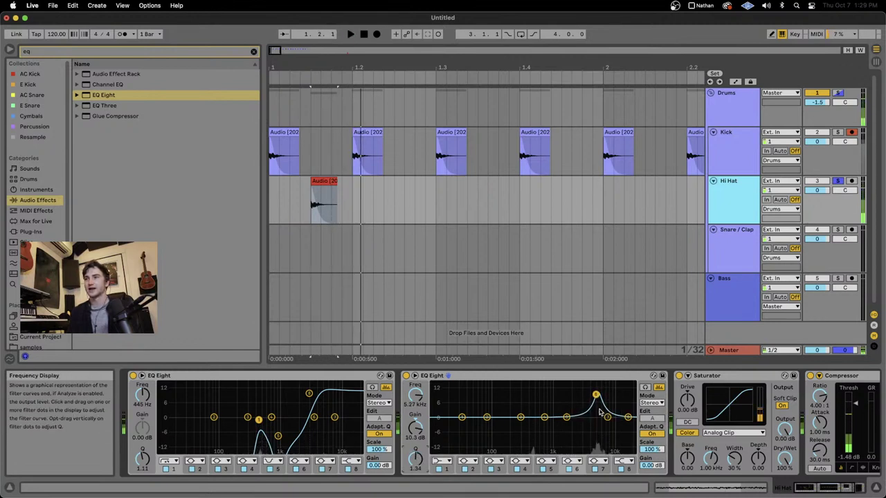
{"action": "left_click_drag", "start_coordinate": [595, 395], "coordinate": [594, 406]}
{"action": "key", "text": "space"}
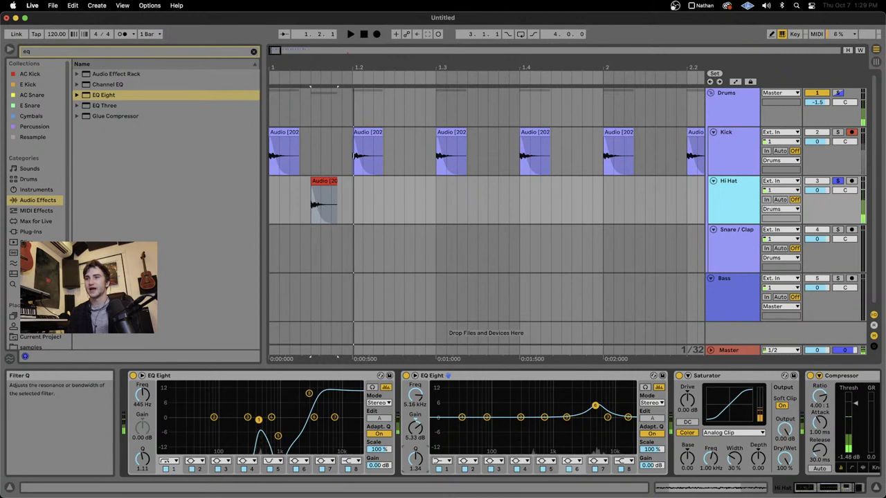
{"action": "left_click_drag", "start_coordinate": [416, 460], "coordinate": [415, 449]}
{"action": "key", "text": "space"}
{"action": "key", "text": "space"}
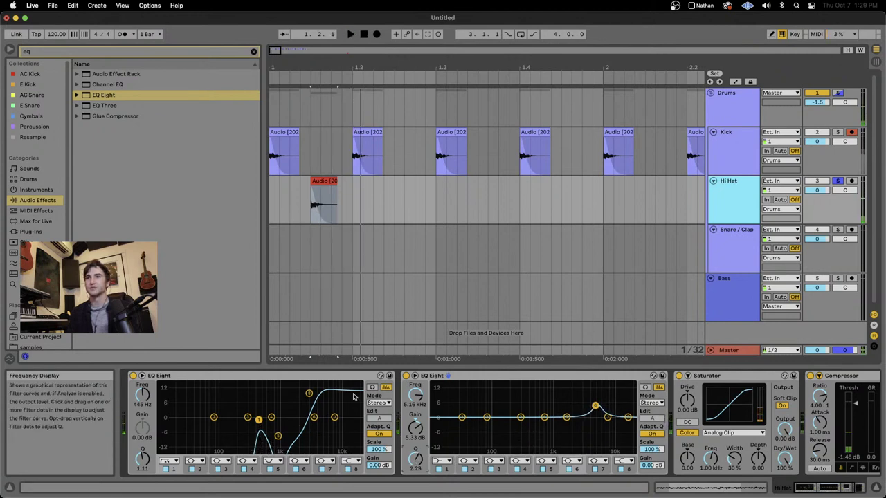
Step: Boost band 7 of the second EQ Eight at 10.9 kHz with Q 0.96, auditioning the Hi Hat
{"action": "left_click", "coordinate": [308, 394]}
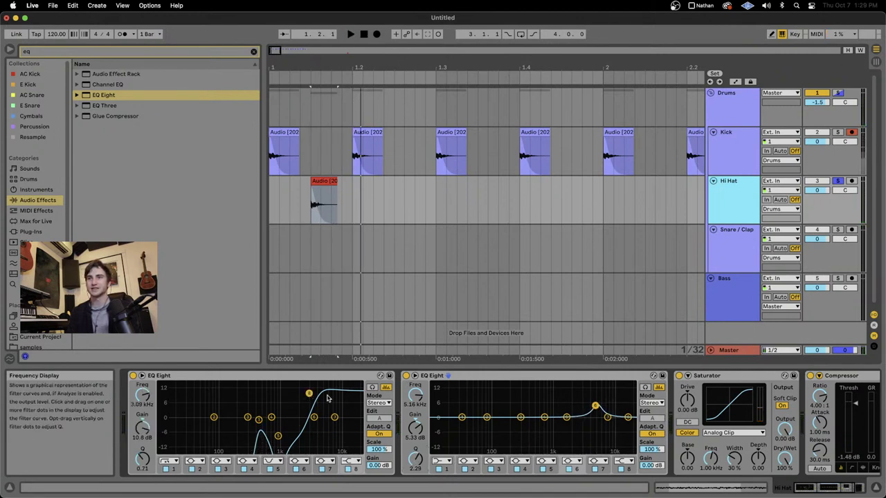
{"action": "left_click_drag", "start_coordinate": [607, 417], "coordinate": [618, 393]}
{"action": "key", "text": "alt+space"}
{"action": "key", "text": "alt+space"}
{"action": "key", "text": "alt+space"}
{"action": "left_click_drag", "start_coordinate": [415, 459], "coordinate": [415, 453]}
{"action": "key", "text": "alt+space"}
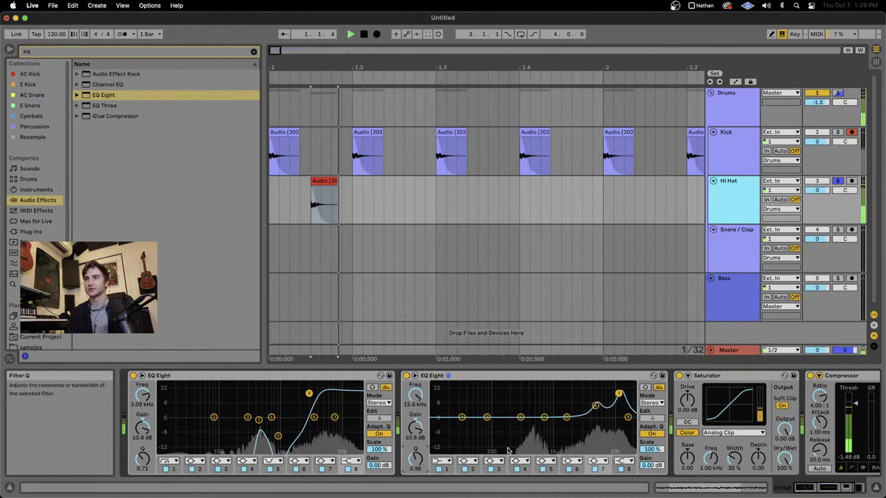
{"action": "key", "text": "alt+space"}
{"action": "left_click_drag", "start_coordinate": [618, 393], "coordinate": [615, 389]}
{"action": "key", "text": "alt+space"}
{"action": "key", "text": "alt+space"}
{"action": "key", "text": "space"}
{"action": "key", "text": "space"}
{"action": "key", "text": "space"}
{"action": "key", "text": "space"}
{"action": "key", "text": "space"}
{"action": "key", "text": "space"}
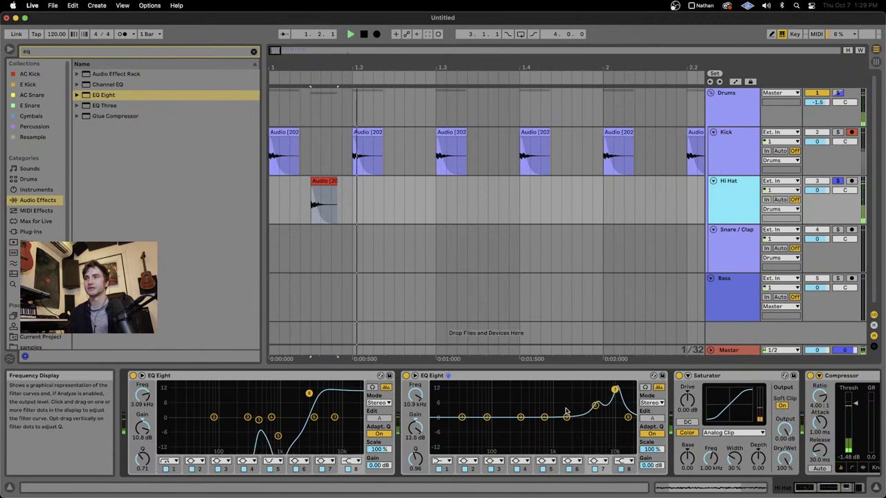
Step: Audition the Hi Hat and cut band 5 of the second EQ Eight by about 5.6 dB at about 653 Hz
{"action": "key", "text": "space"}
{"action": "key", "text": "space"}
{"action": "key", "text": "space"}
{"action": "key", "text": "space"}
{"action": "key", "text": "space"}
{"action": "key", "text": "space"}
{"action": "key", "text": "space"}
{"action": "key", "text": "space"}
{"action": "left_click_drag", "start_coordinate": [566, 418], "coordinate": [542, 432]}
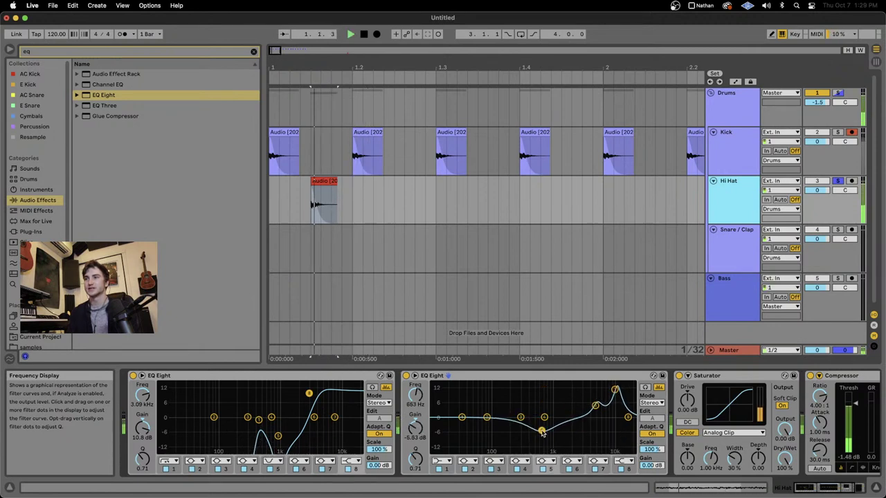
{"action": "key", "text": "space"}
Step: Narrow the band 5 dip and turn band 1 of the second EQ Eight into a low cut at 194 Hz
{"action": "left_click_drag", "start_coordinate": [417, 461], "coordinate": [510, 384]}
{"action": "key", "text": "space"}
{"action": "key", "text": "space"}
{"action": "key", "text": "space"}
{"action": "key", "text": "space"}
{"action": "key", "text": "space"}
{"action": "key", "text": "space"}
{"action": "key", "text": "space"}
{"action": "key", "text": "space"}
{"action": "key", "text": "space"}
{"action": "key", "text": "space"}
{"action": "key", "text": "space"}
{"action": "key", "text": "space"}
{"action": "left_click", "coordinate": [441, 461]}
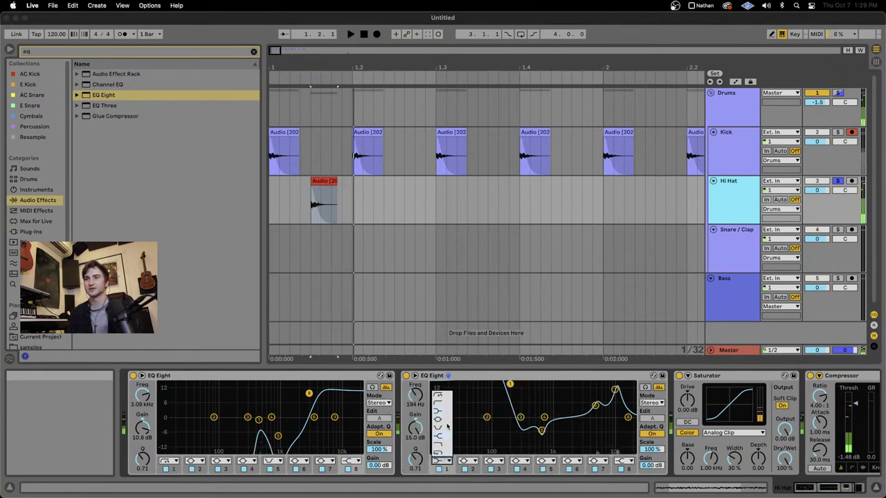
{"action": "left_click", "coordinate": [445, 402]}
{"action": "key", "text": "space"}
{"action": "key", "text": "space"}
{"action": "key", "text": "space"}
{"action": "key", "text": "space"}
{"action": "key", "text": "space"}
{"action": "key", "text": "space"}
{"action": "key", "text": "space"}
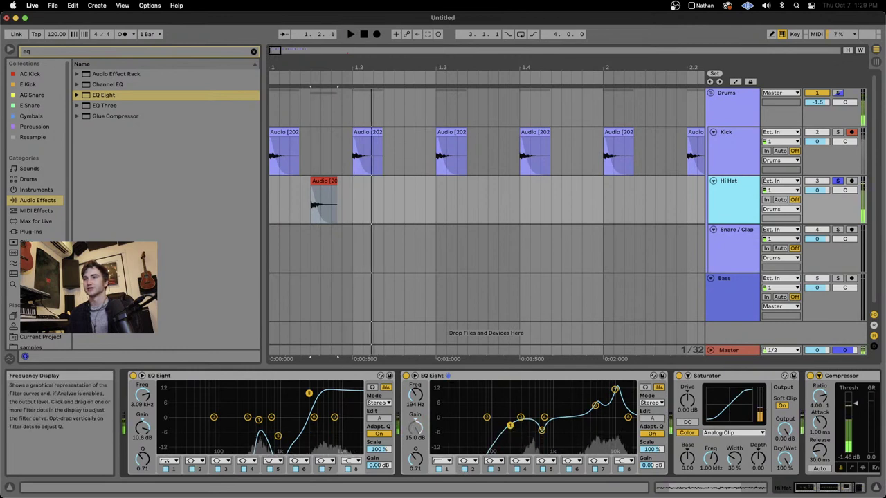
Step: Raise the second EQ Eight's band 1 low cut to 505 Hz and audition the Hi Hat
{"action": "left_click_drag", "start_coordinate": [509, 425], "coordinate": [534, 425]}
{"action": "key", "text": "space"}
{"action": "key", "text": "space"}
{"action": "key", "text": "space"}
{"action": "key", "text": "space"}
{"action": "key", "text": "space"}
{"action": "key", "text": "space"}
{"action": "key", "text": "space"}
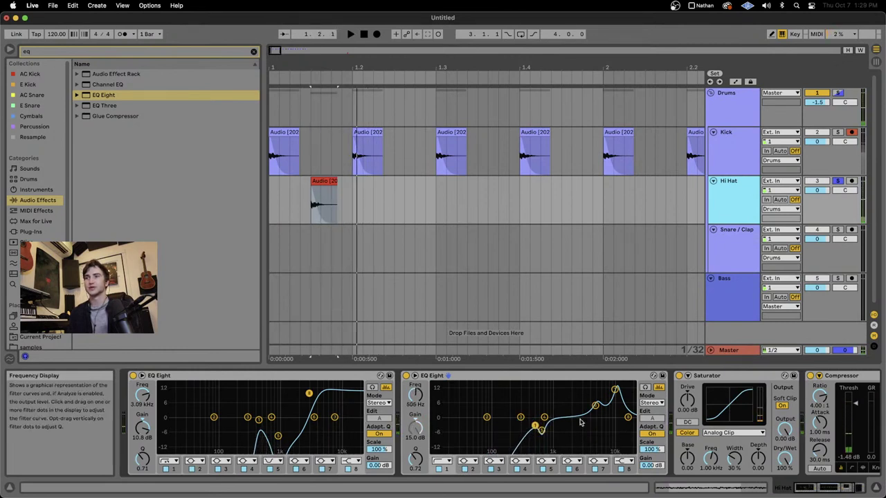
Step: Check the Kick track's effect chain and return to the Hi Hat track's devices
{"action": "key", "text": "Up"}
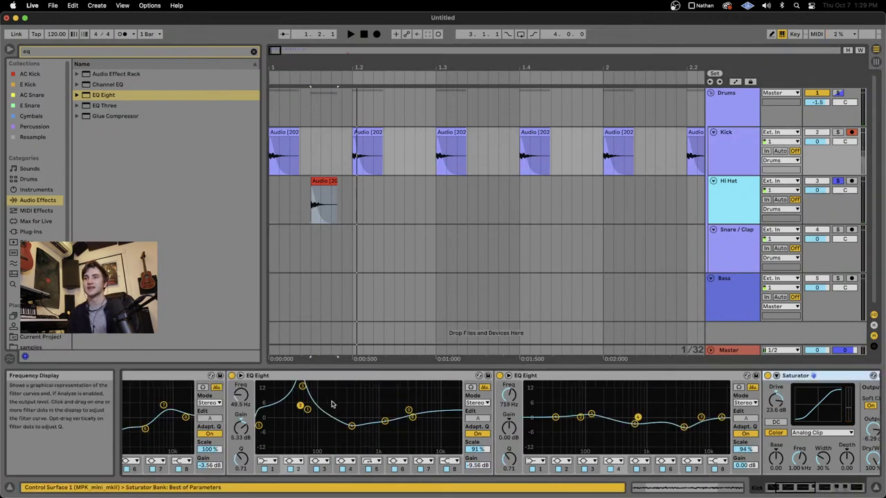
{"action": "key", "text": "Down"}
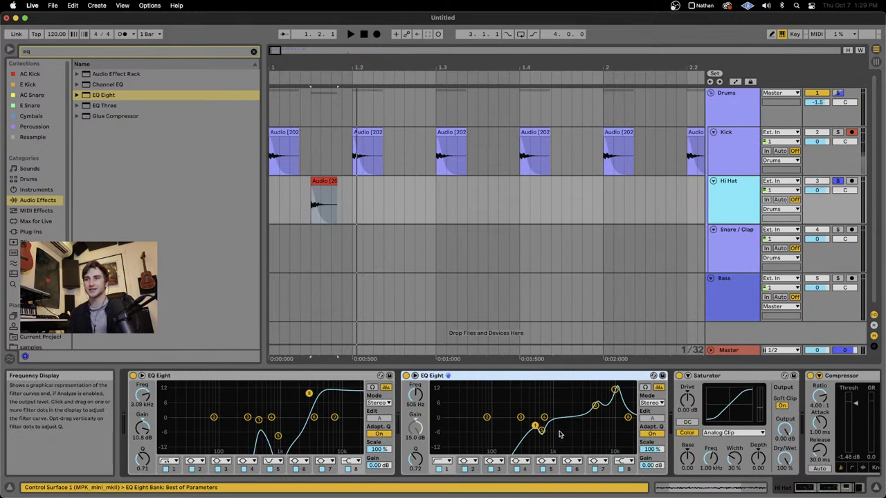
Step: Set the Hi Hat's Saturator to 22.3 dB drive, -11.1 dB output and 66.7 % dry/wet
{"action": "scroll", "coordinate": [560, 433], "scroll_direction": "right", "scroll_amount": 3}
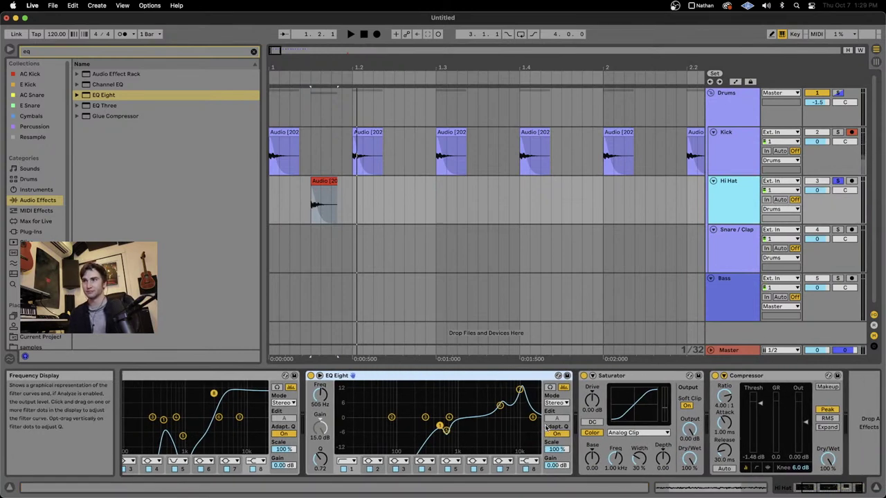
{"action": "scroll", "coordinate": [546, 428], "scroll_direction": "right", "scroll_amount": 1}
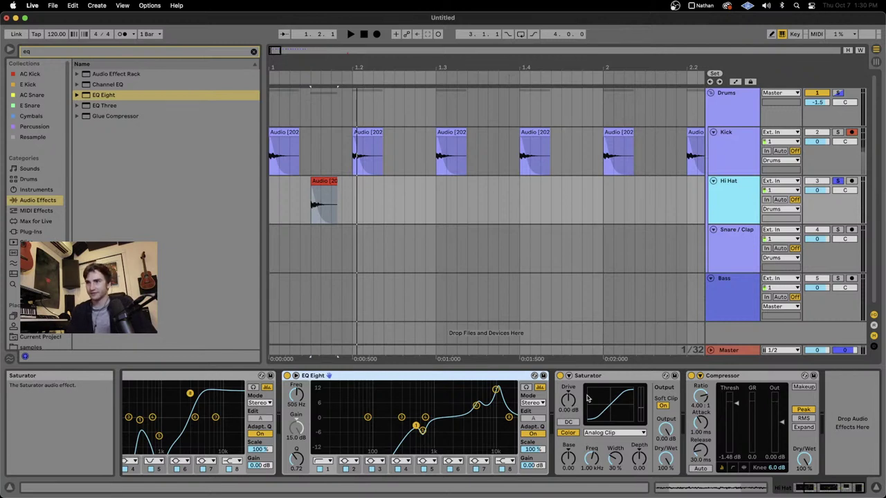
{"action": "left_click", "coordinate": [570, 405]}
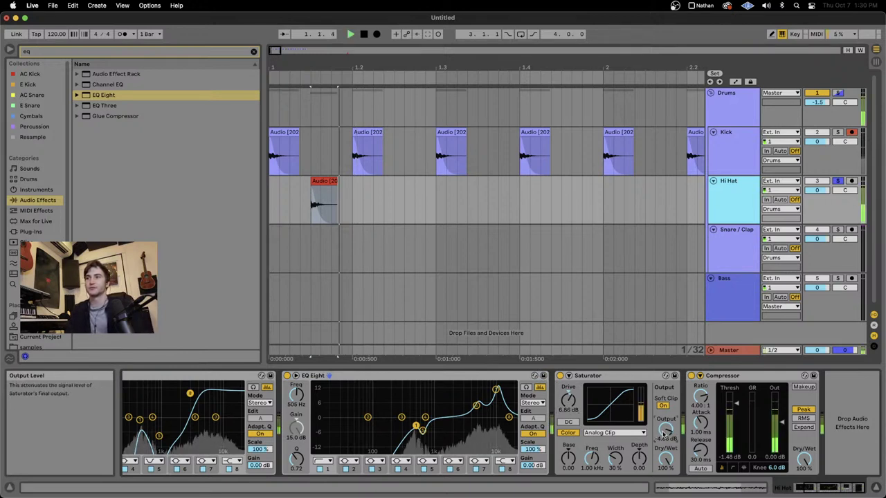
{"action": "left_click_drag", "start_coordinate": [568, 400], "coordinate": [567, 364]}
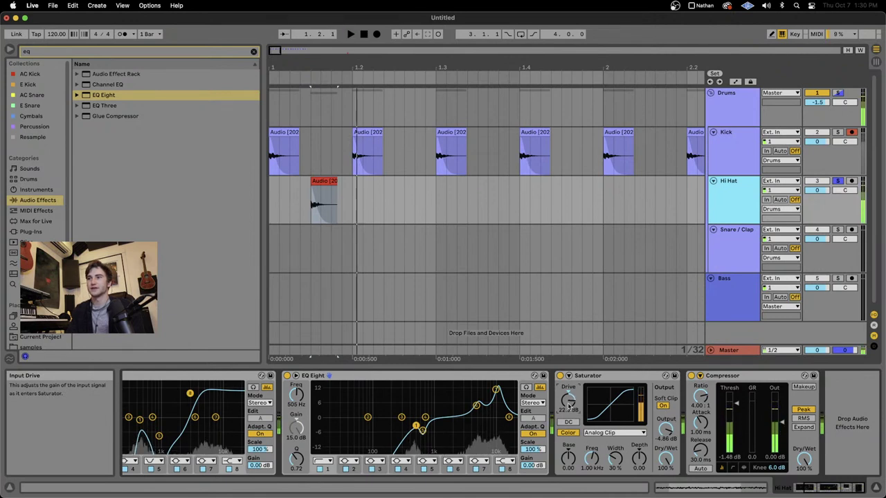
{"action": "left_click_drag", "start_coordinate": [665, 429], "coordinate": [666, 465]}
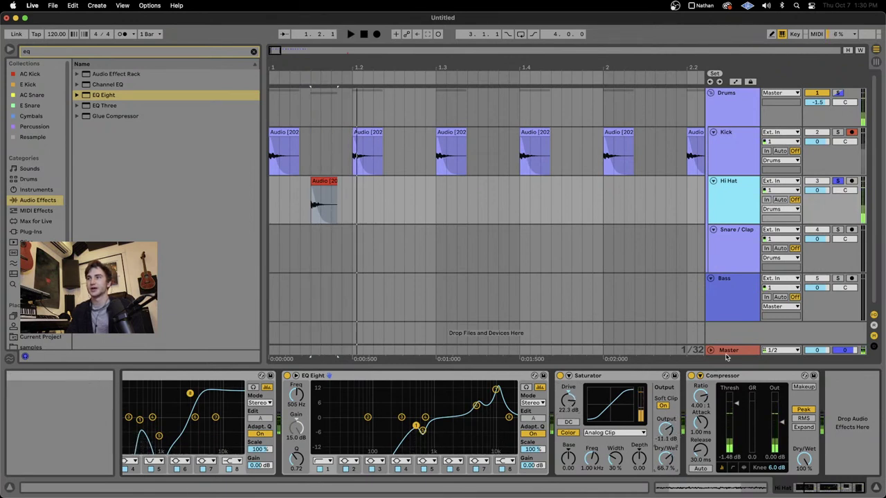
Step: Replace the Compressor on the Hi Hat track with a Glue Compressor
{"action": "left_click", "coordinate": [721, 376]}
{"action": "key", "text": "Delete"}
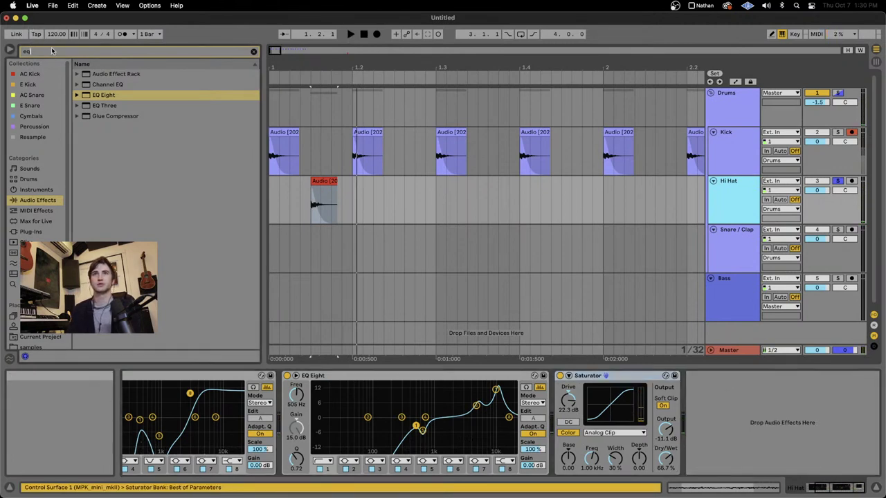
{"action": "type", "text": "glue"}
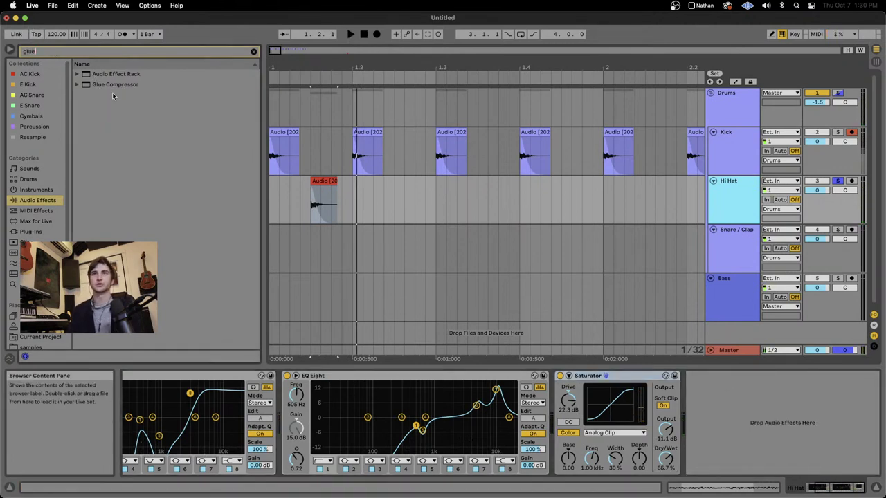
{"action": "left_click", "coordinate": [111, 85]}
{"action": "double_click", "coordinate": [110, 85]}
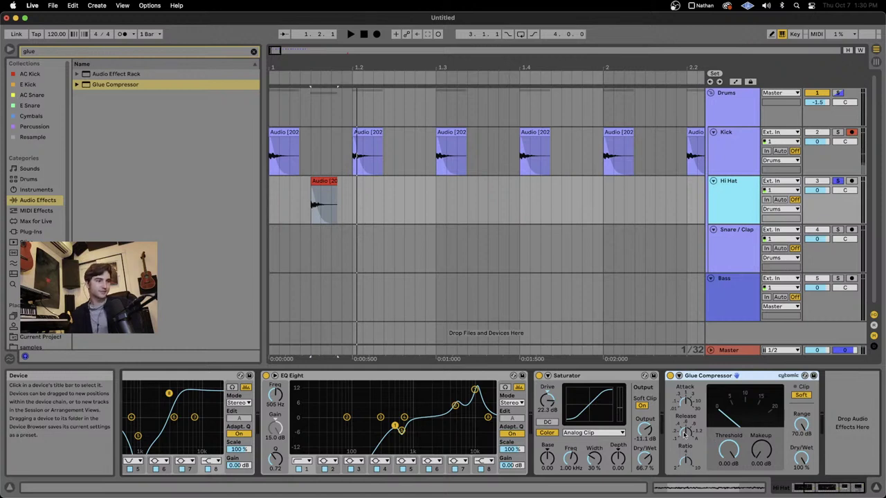
Step: Add a Vocoder after the Glue Compressor on the Hi Hat track and audition the result
{"action": "left_click", "coordinate": [39, 54]}
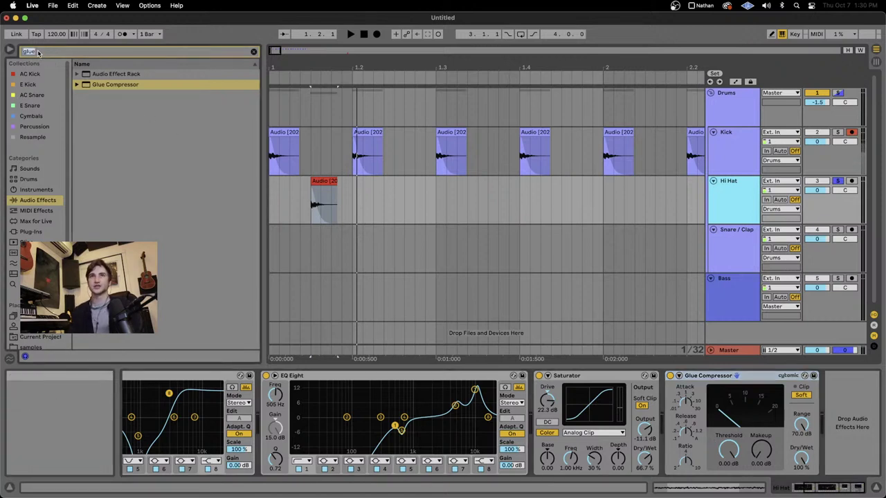
{"action": "key", "text": "BackSpace"}
{"action": "type", "text": "vocod"}
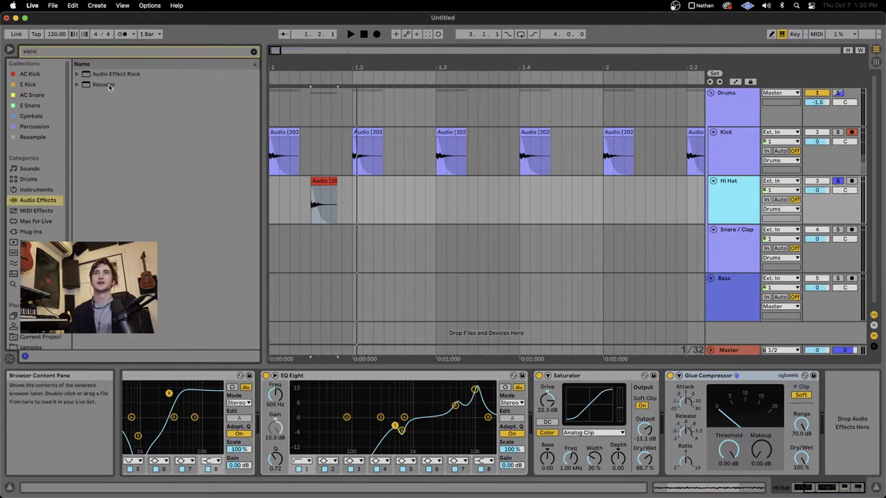
{"action": "double_click", "coordinate": [102, 85]}
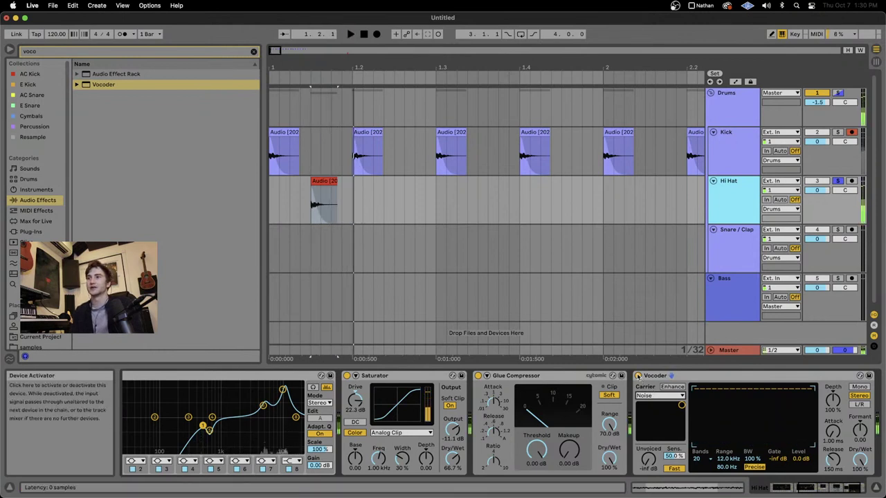
{"action": "key", "text": "space"}
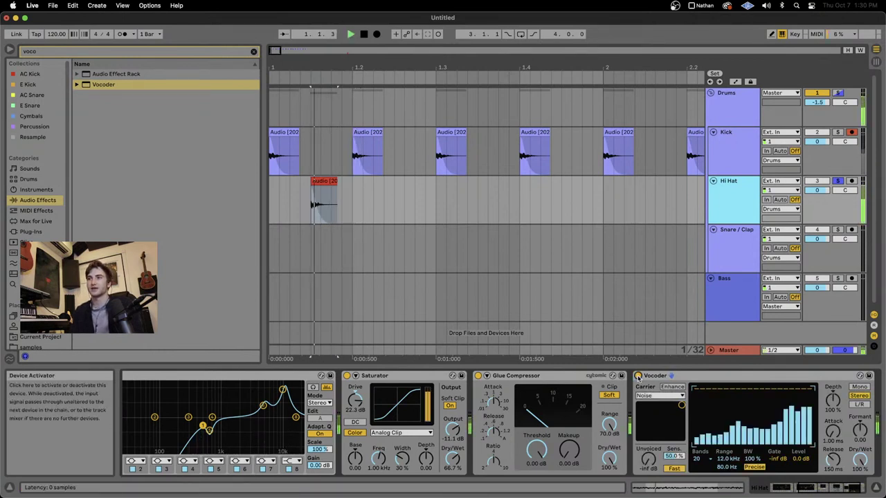
{"action": "key", "text": "space"}
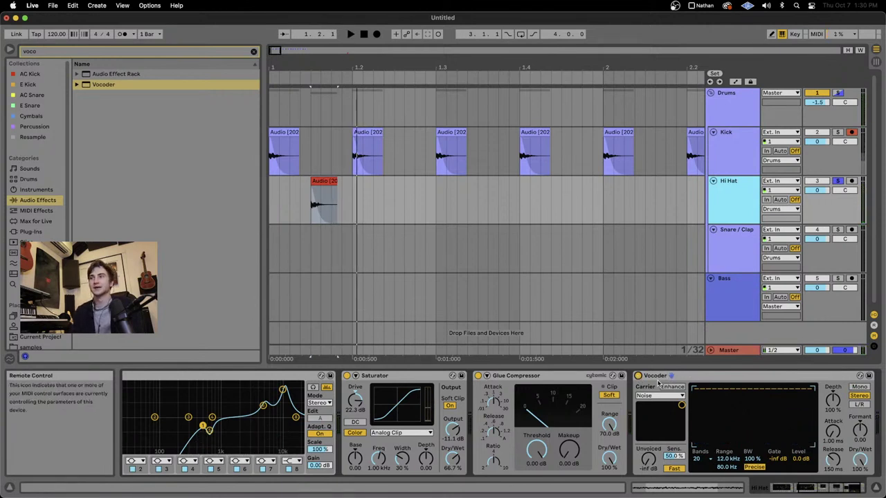
Step: Remove the Vocoder from the Hi Hat track and audition the hi-hat without it
{"action": "left_click", "coordinate": [652, 378]}
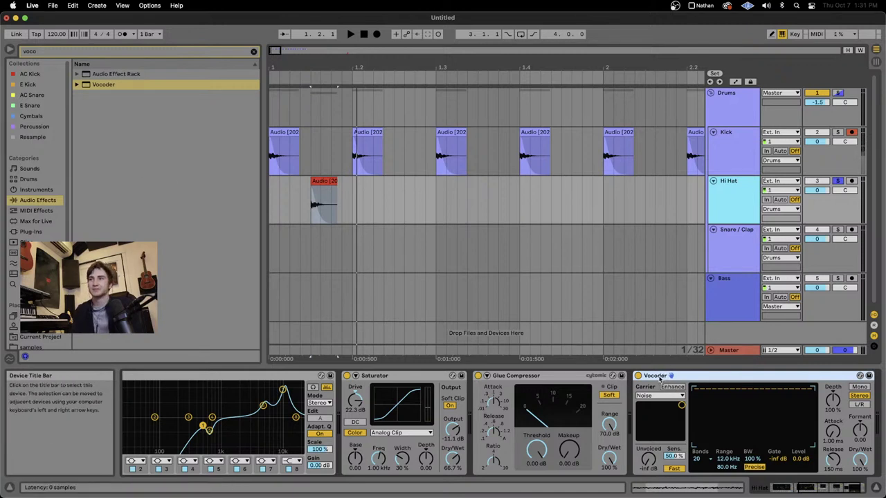
{"action": "key", "text": "Delete"}
{"action": "scroll", "coordinate": [535, 407], "scroll_direction": "left", "scroll_amount": 5}
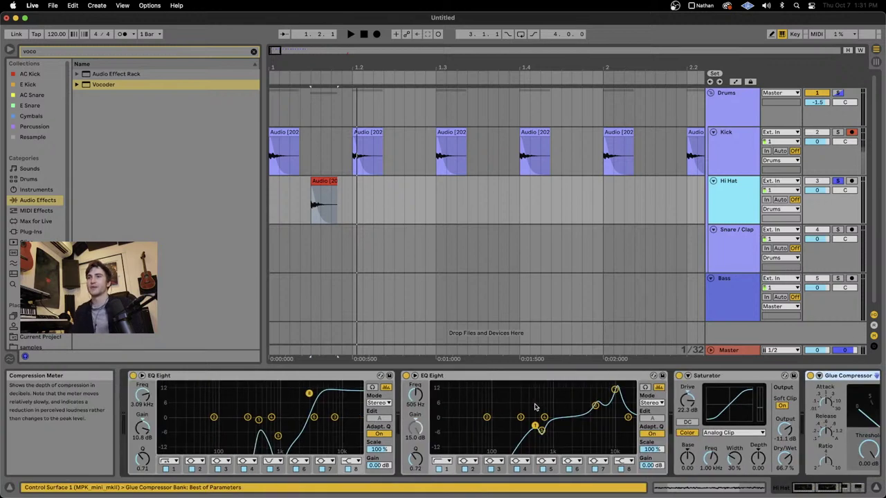
{"action": "scroll", "coordinate": [535, 407], "scroll_direction": "right", "scroll_amount": 5}
{"action": "key", "text": "space"}
{"action": "key", "text": "space"}
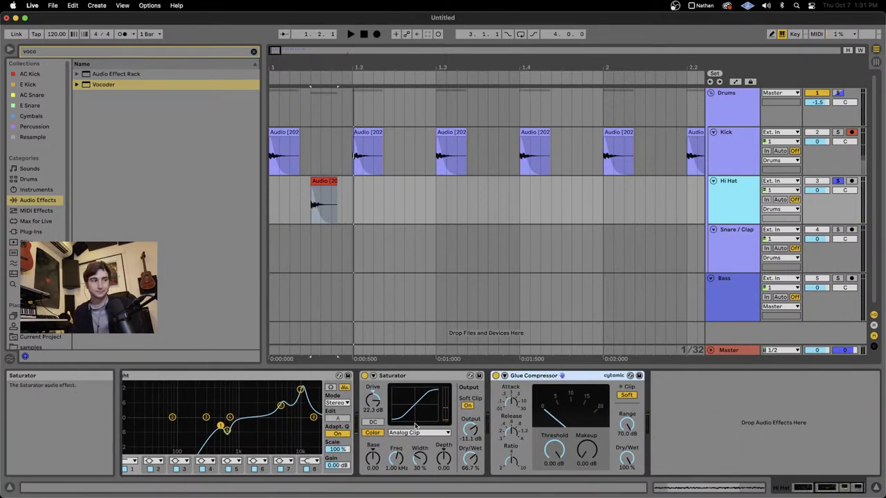
{"action": "key", "text": "space"}
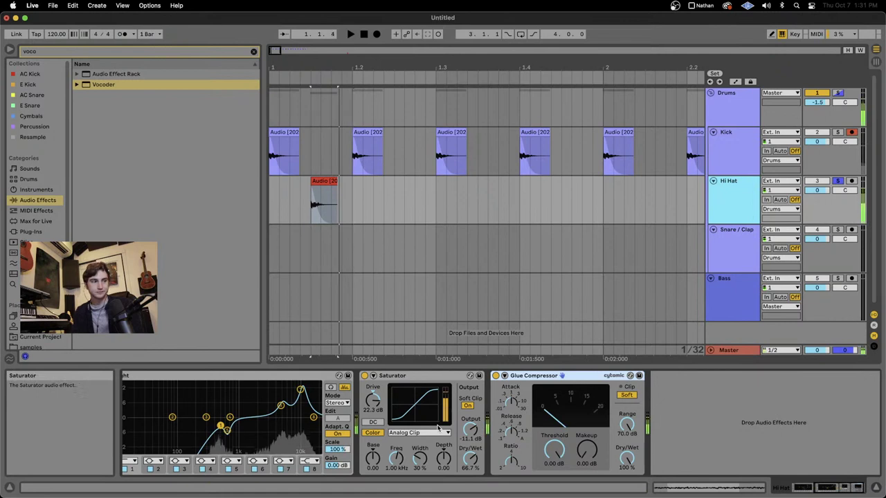
Step: Set the Hi Hat's Glue Compressor to -30.8 dB threshold and 5.24 dB makeup while auditioning the hi-hat repeatedly
{"action": "left_click", "coordinate": [510, 407]}
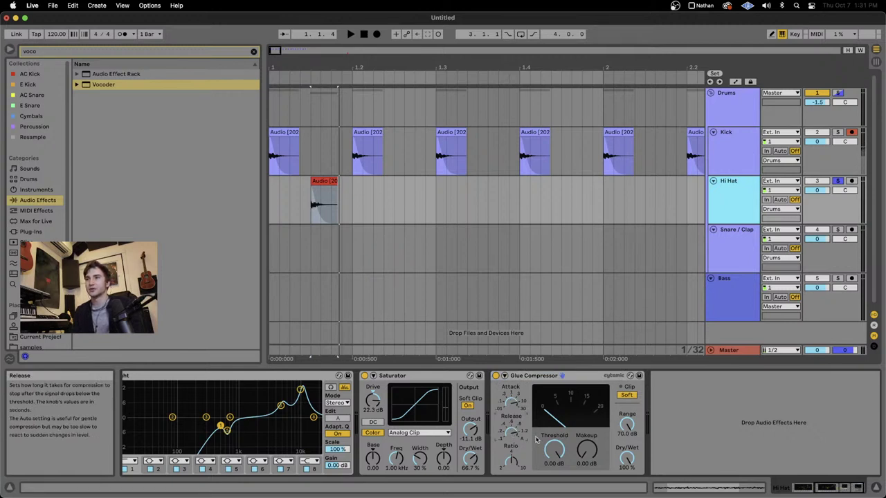
{"action": "mouse_move", "coordinate": [554, 450]}
{"action": "left_mouse_down"}
{"action": "mouse_move", "coordinate": [553, 484]}
{"action": "mouse_move", "coordinate": [560, 448]}
{"action": "mouse_move", "coordinate": [587, 454]}
{"action": "mouse_move", "coordinate": [587, 443]}
{"action": "mouse_move", "coordinate": [587, 453]}
{"action": "mouse_move", "coordinate": [554, 459]}
{"action": "left_mouse_up"}
{"action": "key", "text": "space"}
{"action": "key", "text": "space"}
{"action": "key", "text": "space"}
{"action": "key", "text": "space"}
{"action": "key", "text": "space"}
{"action": "key", "text": "space"}
{"action": "key", "text": "space"}
{"action": "key", "text": "space"}
{"action": "key", "text": "space"}
{"action": "key", "text": "space"}
{"action": "key", "text": "space"}
{"action": "key", "text": "space"}
{"action": "key", "text": "space"}
{"action": "key", "text": "space"}
{"action": "key", "text": "space"}
{"action": "key", "text": "space"}
{"action": "key", "text": "space"}
{"action": "key", "text": "space"}
{"action": "key", "text": "space"}
{"action": "key", "text": "space"}
{"action": "key", "text": "space"}
{"action": "key", "text": "space"}
{"action": "key", "text": "space"}
{"action": "key", "text": "space"}
{"action": "key", "text": "space"}
{"action": "key", "text": "space"}
{"action": "key", "text": "space"}
{"action": "key", "text": "space"}
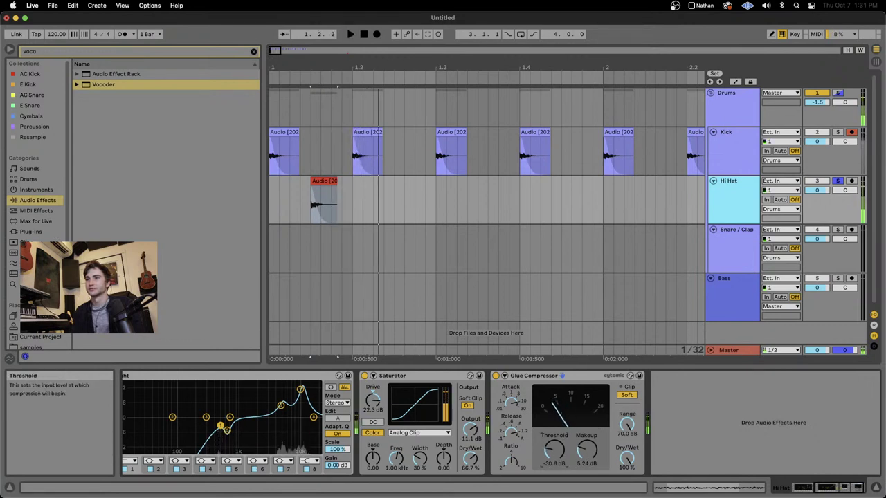
{"action": "key", "text": "space"}
{"action": "key", "text": "space"}
Step: Add an EQ Eight after the Glue Compressor on the Hi Hat track and make its band 1 a steep low cut
{"action": "left_click", "coordinate": [44, 52]}
{"action": "type", "text": "eq"}
{"action": "left_click", "coordinate": [106, 96]}
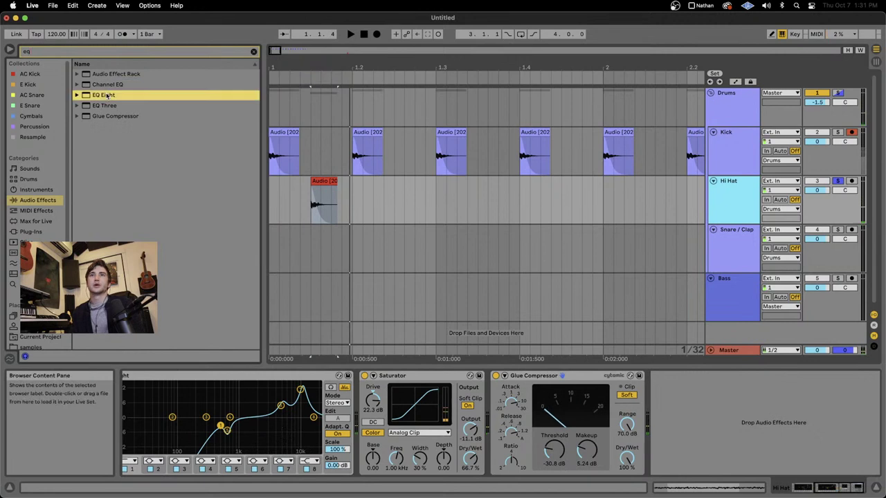
{"action": "double_click", "coordinate": [105, 95]}
{"action": "left_click", "coordinate": [647, 462]}
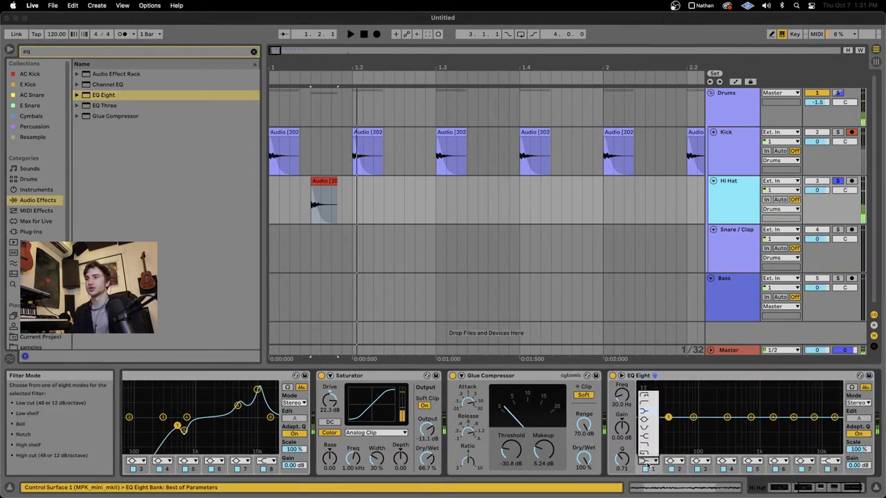
{"action": "left_click", "coordinate": [645, 397]}
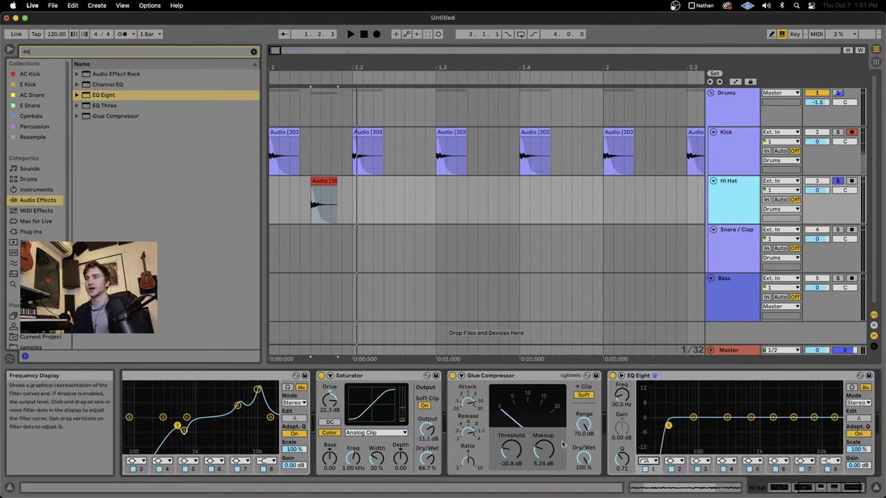
Step: Set the new EQ Eight's band 1 low cut to 206 Hz with a Q of 0.61
{"action": "scroll", "coordinate": [276, 422], "scroll_direction": "left", "scroll_amount": 5}
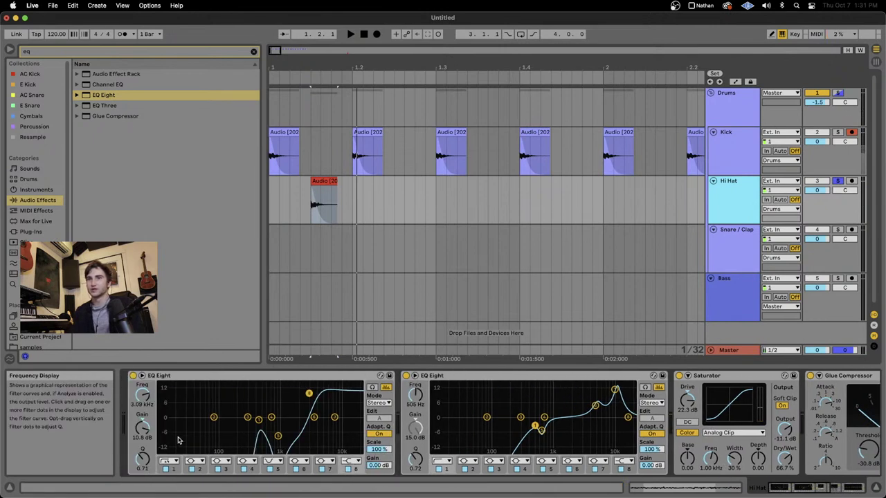
{"action": "scroll", "coordinate": [415, 429], "scroll_direction": "right", "scroll_amount": 5}
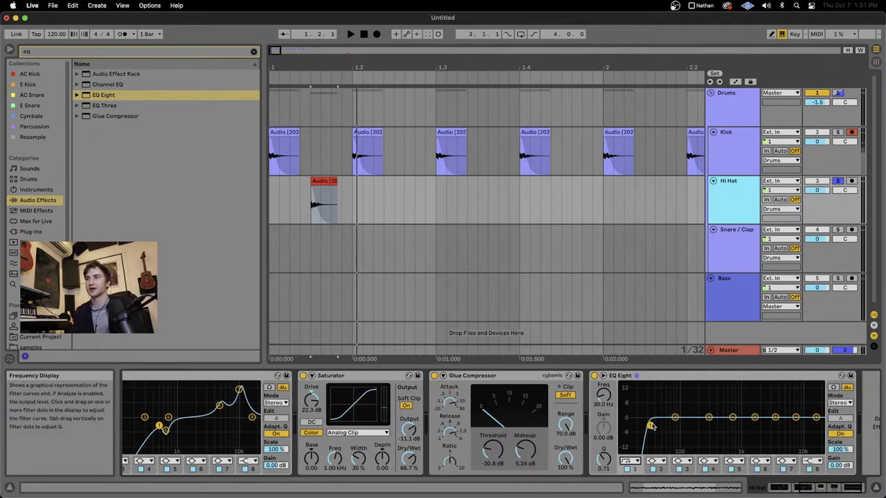
{"action": "left_click_drag", "start_coordinate": [651, 426], "coordinate": [680, 386]}
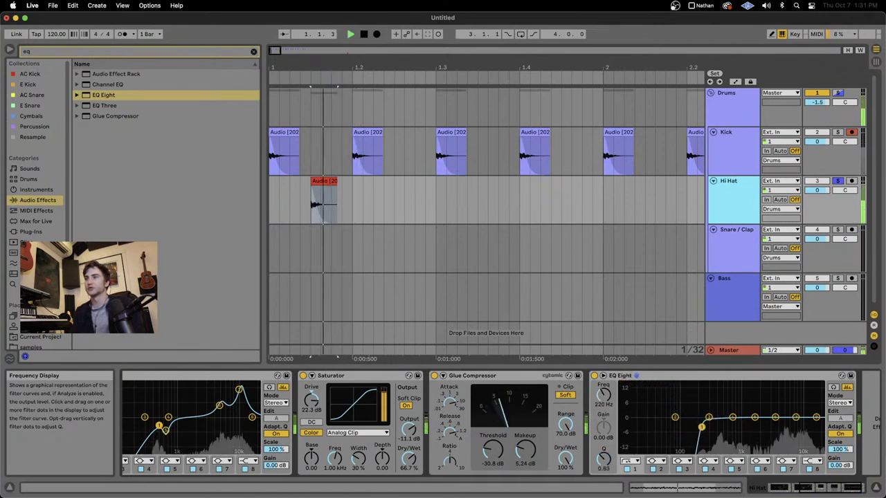
{"action": "left_click_drag", "start_coordinate": [700, 426], "coordinate": [696, 426]}
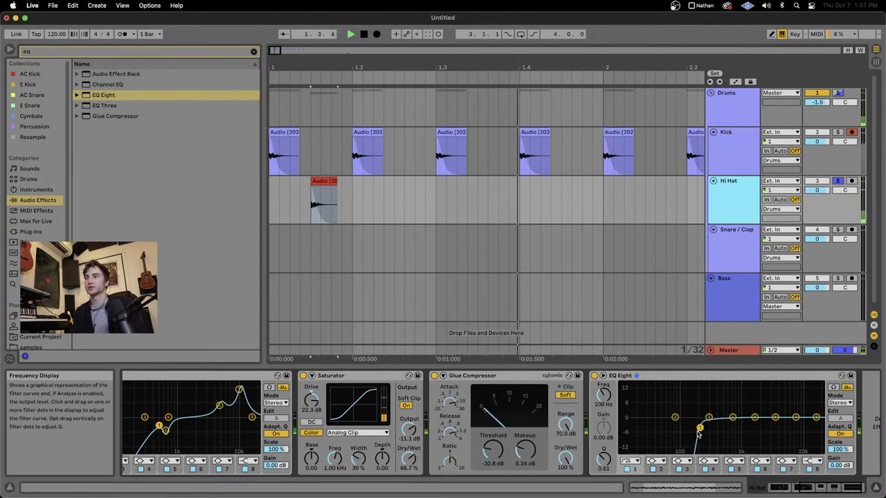
Step: Dip band 7 to -2.36 dB at 8.60 kHz and band 6 to -2.60 dB at 4.00 kHz, narrowing both bands
{"action": "left_click_drag", "start_coordinate": [795, 418], "coordinate": [796, 398]}
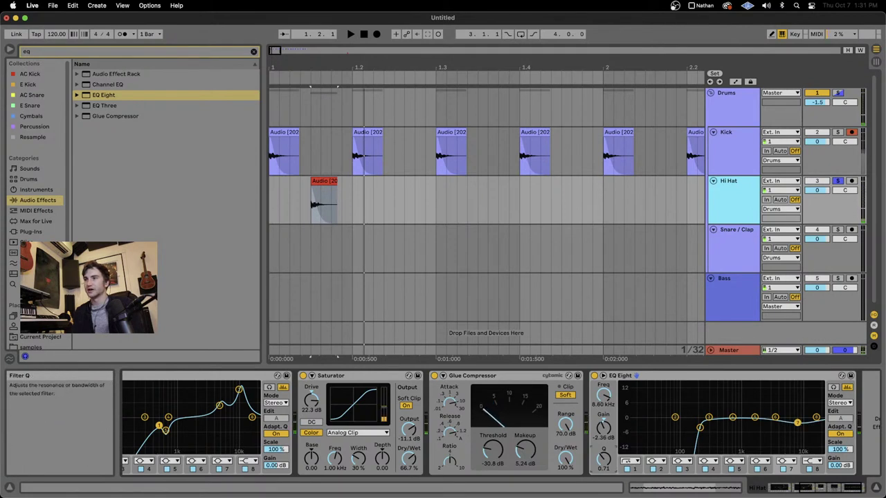
{"action": "left_click_drag", "start_coordinate": [603, 459], "coordinate": [603, 423]}
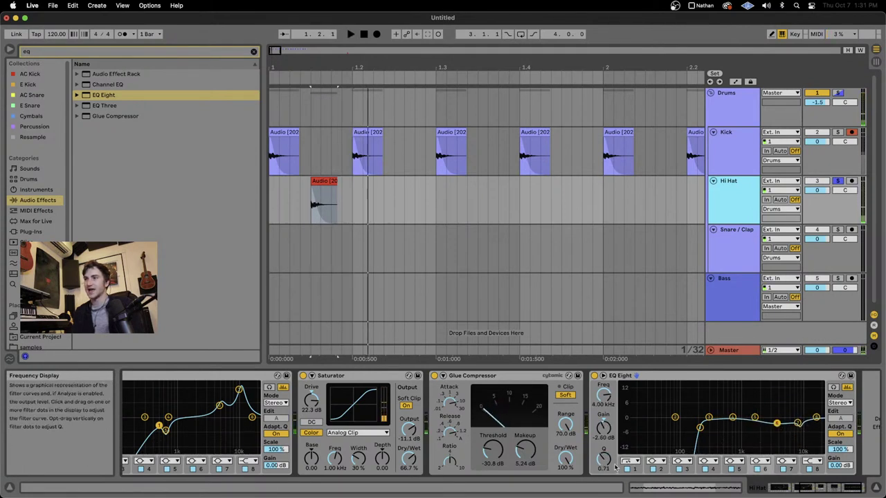
{"action": "left_click_drag", "start_coordinate": [604, 460], "coordinate": [604, 426]}
Step: Shape band 4 of the last EQ Eight into a -6.07 dB dip at 464 Hz with a Q of 4.81, auditioning the hi-hat
{"action": "key", "text": "space"}
{"action": "key", "text": "space"}
{"action": "key", "text": "space"}
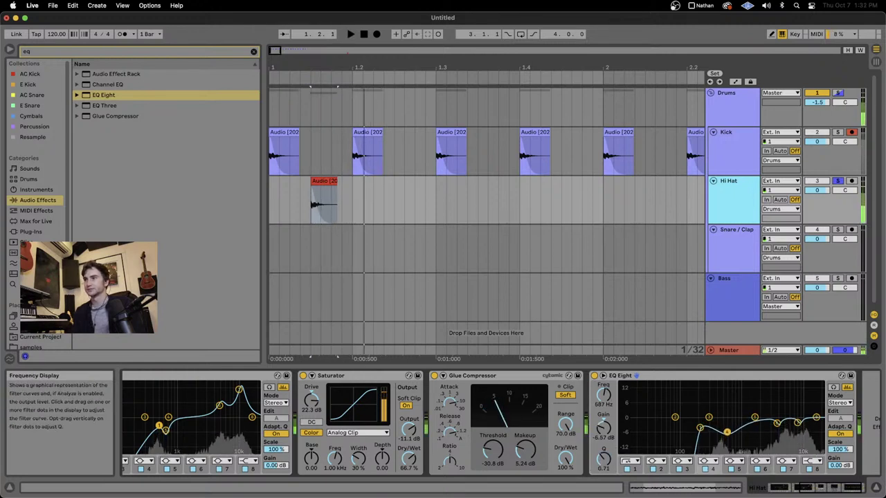
{"action": "mouse_move", "coordinate": [727, 432]}
{"action": "left_mouse_down"}
{"action": "mouse_move", "coordinate": [720, 384]}
{"action": "mouse_move", "coordinate": [722, 429]}
{"action": "left_mouse_up"}
{"action": "key", "text": "space"}
{"action": "left_click_drag", "start_coordinate": [604, 459], "coordinate": [604, 437]}
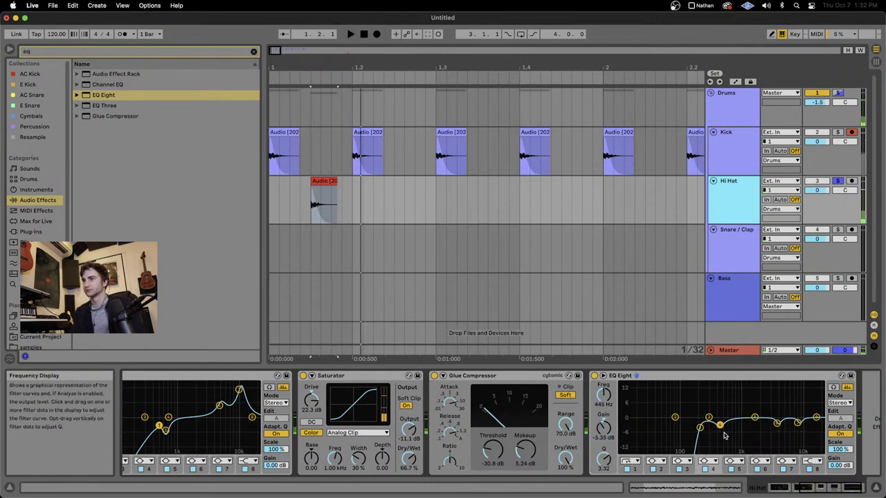
{"action": "left_click_drag", "start_coordinate": [721, 426], "coordinate": [721, 431]}
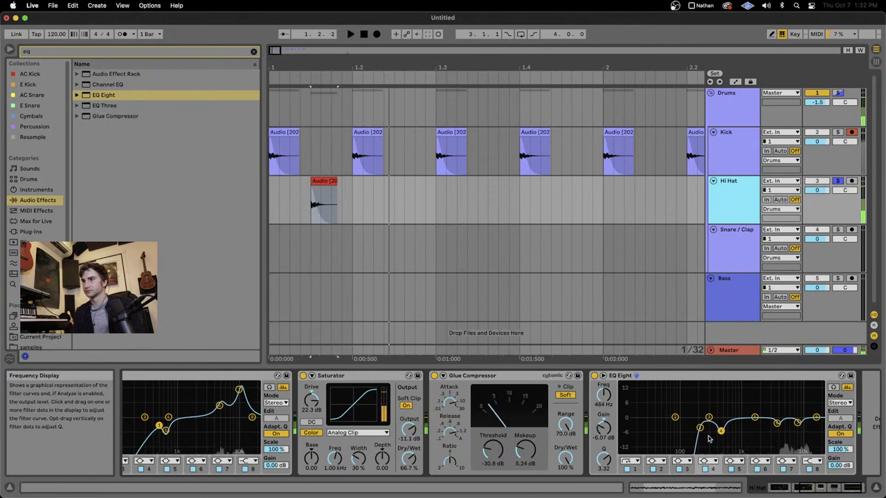
{"action": "left_click_drag", "start_coordinate": [604, 460], "coordinate": [604, 454]}
{"action": "key", "text": "space"}
{"action": "key", "text": "space"}
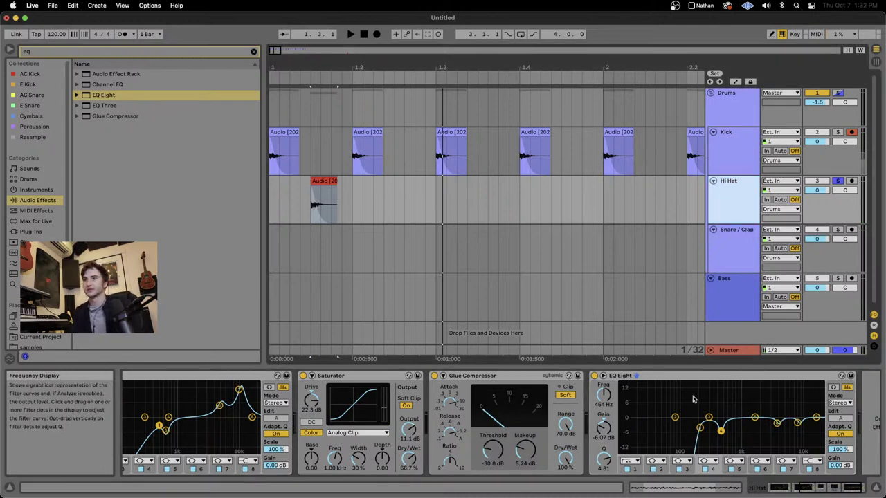
{"action": "scroll", "coordinate": [694, 411], "scroll_direction": "left", "scroll_amount": 10}
{"action": "scroll", "coordinate": [690, 422], "scroll_direction": "right", "scroll_amount": 10}
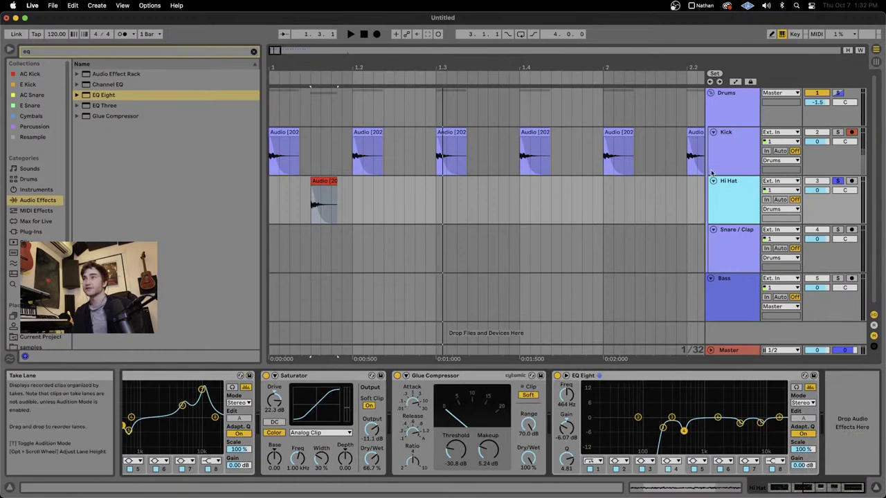
{"action": "left_click", "coordinate": [739, 111]}
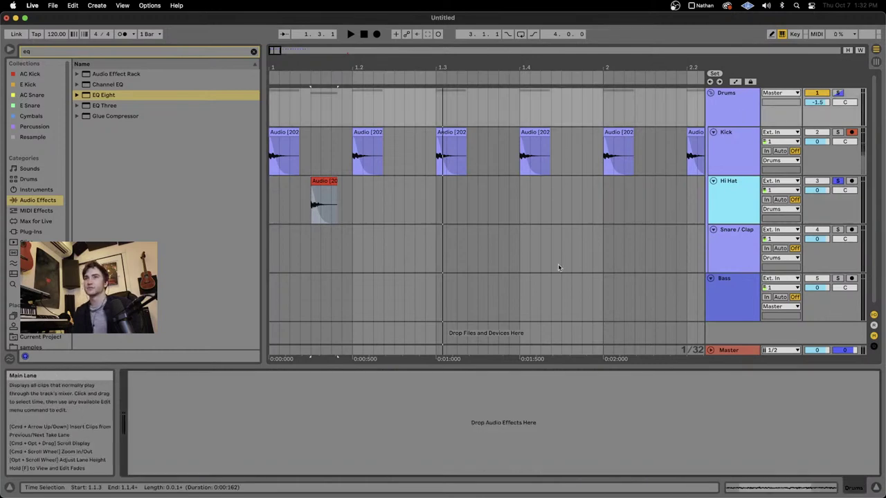
{"action": "left_click", "coordinate": [748, 193]}
{"action": "scroll", "coordinate": [429, 405], "scroll_direction": "left", "scroll_amount": 4}
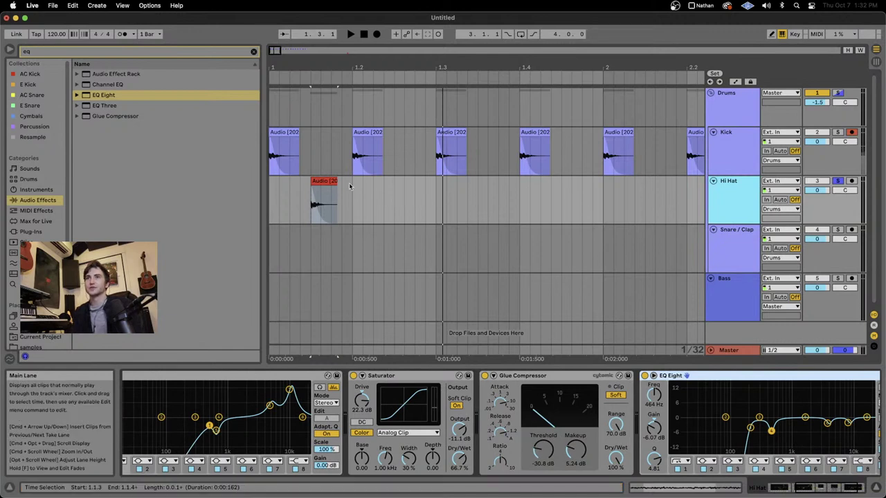
Step: Paste a copy of the hi-hat clip at 1.2.3 on the Hi Hat track
{"action": "left_click", "coordinate": [391, 198]}
{"action": "key", "text": "super+v"}
{"action": "scroll", "coordinate": [399, 202], "scroll_direction": "up", "scroll_amount": 2}
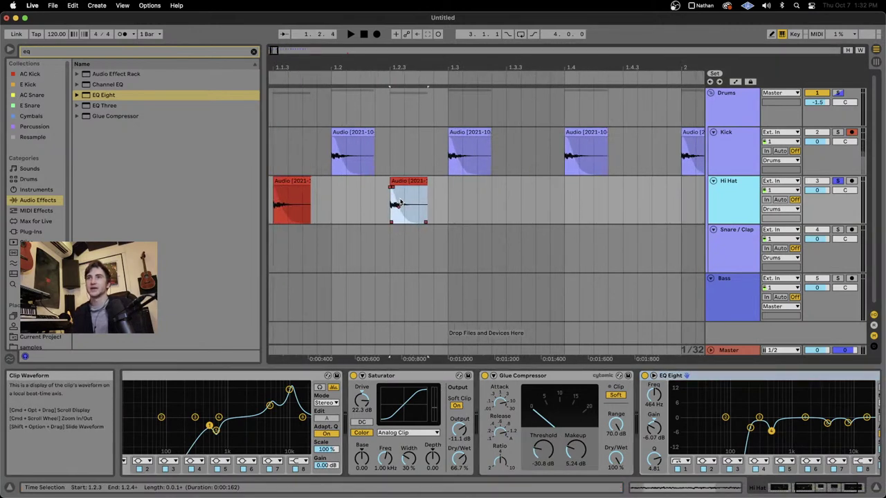
{"action": "scroll", "coordinate": [399, 202], "scroll_direction": "up", "scroll_amount": 2}
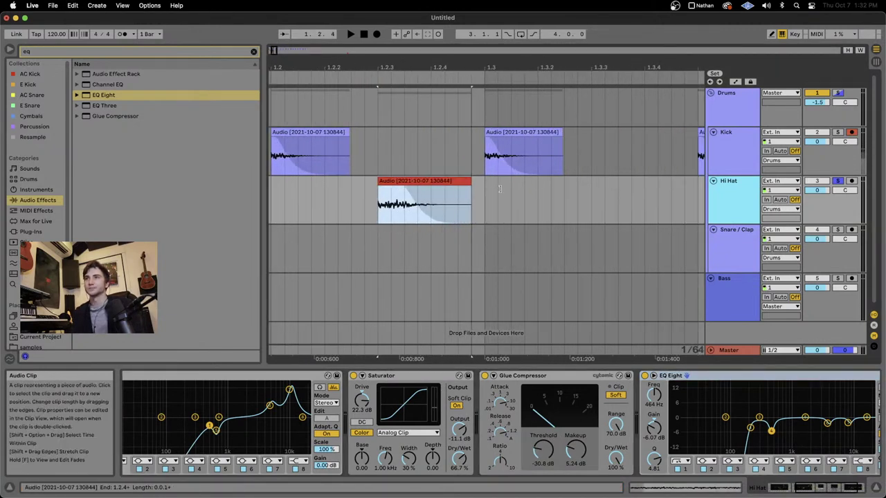
Step: Audition different fade-out lengths on the second hi-hat clip and start its fade-out close to the clip's beginning
{"action": "left_click", "coordinate": [446, 190]}
{"action": "key", "text": "space"}
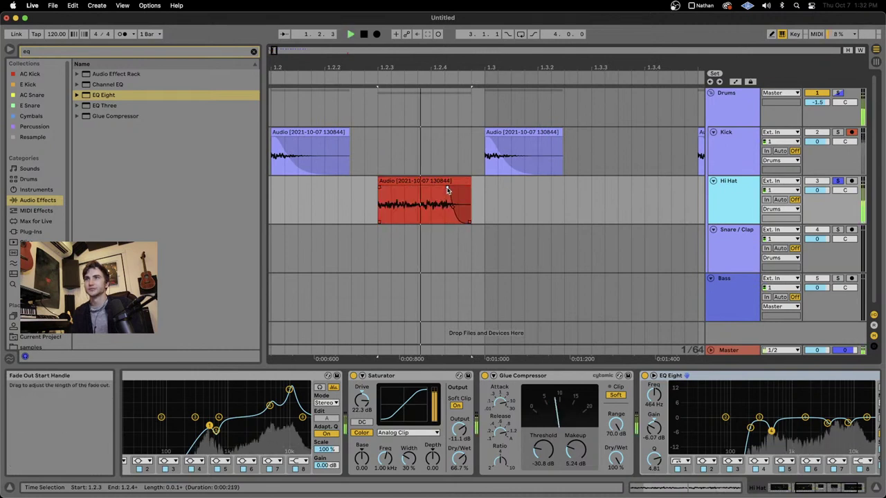
{"action": "left_click_drag", "start_coordinate": [446, 190], "coordinate": [380, 186]}
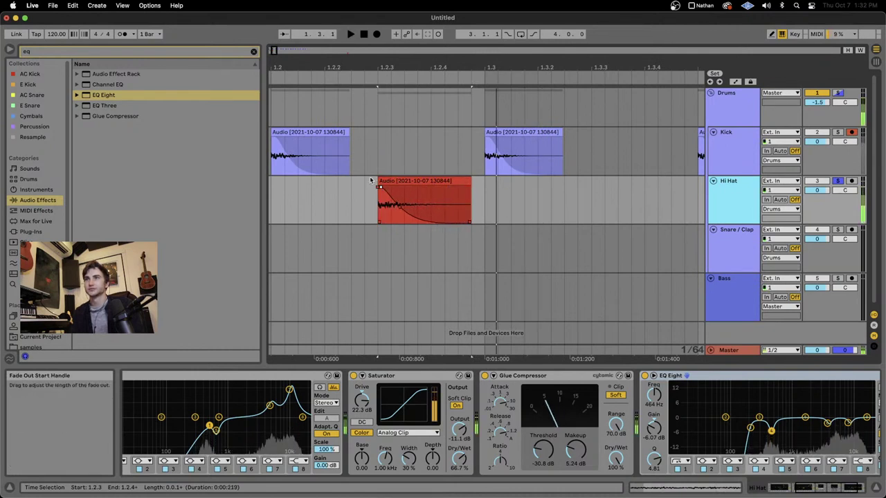
Step: Audition the first hi-hat clip and reshape its fade-out into a steep curve starting near the clip's beginning
{"action": "scroll", "coordinate": [372, 182], "scroll_direction": "left", "scroll_amount": 5}
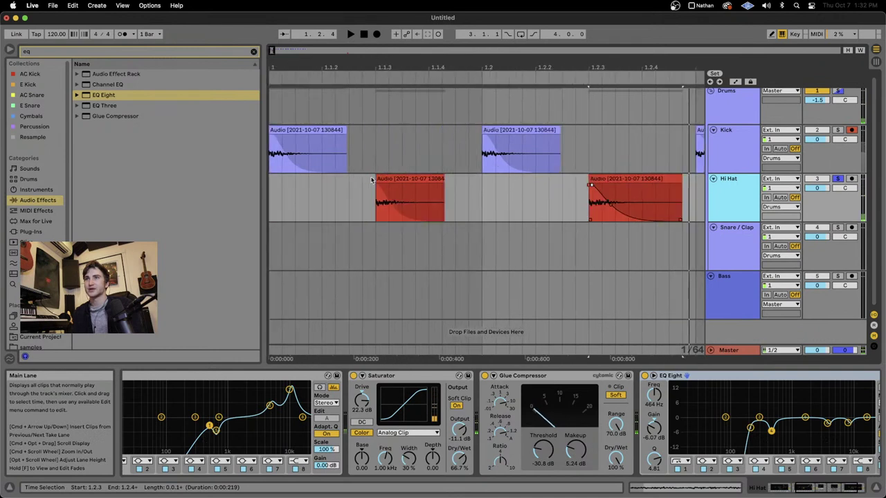
{"action": "left_click", "coordinate": [415, 180]}
{"action": "key", "text": "space"}
{"action": "key", "text": "space"}
{"action": "left_click_drag", "start_coordinate": [392, 205], "coordinate": [387, 208]}
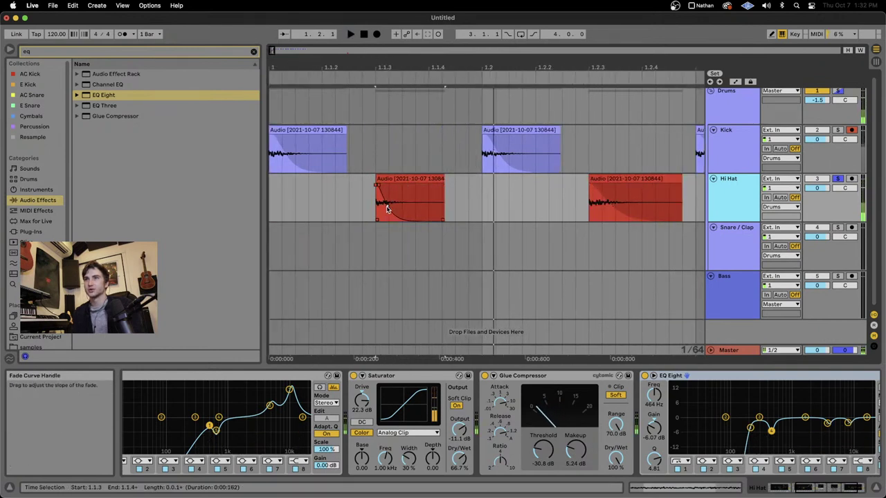
Step: Play back the two hi-hat clips at 1.1.3 and 1.2.3 to compare how they sound
{"action": "key", "text": "space"}
{"action": "key", "text": "space"}
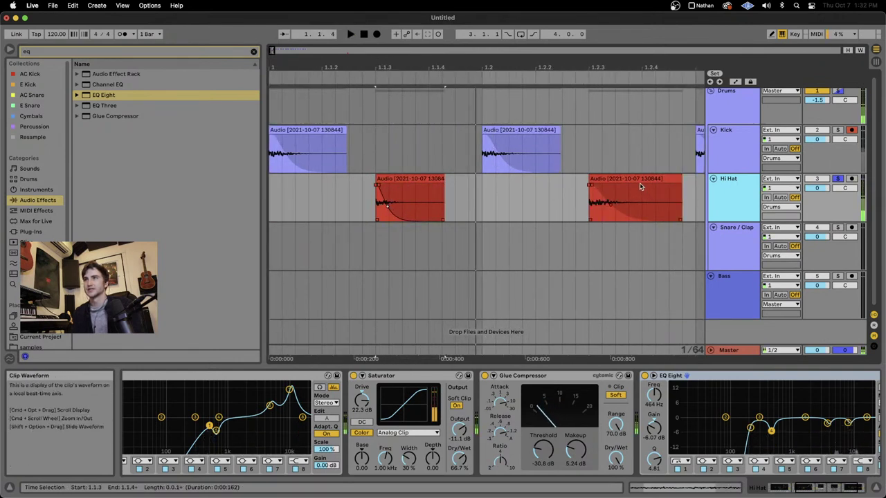
{"action": "left_click", "coordinate": [640, 187]}
{"action": "key", "text": "space"}
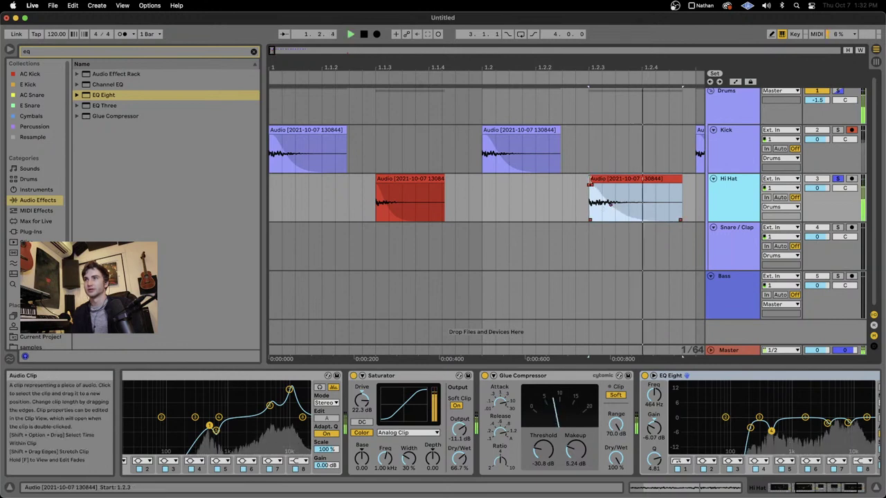
{"action": "left_click", "coordinate": [590, 184]}
{"action": "key", "text": "space"}
{"action": "key", "text": "space"}
{"action": "key", "text": "space"}
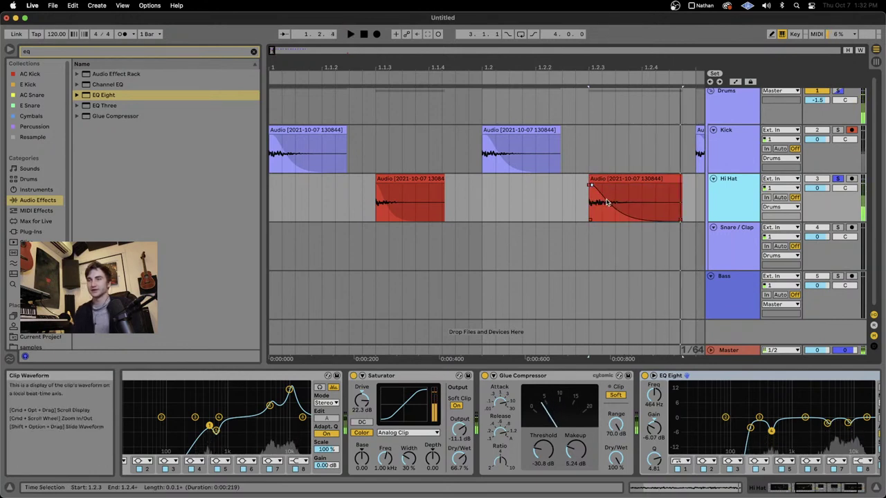
Step: Copy the hi-hat clip at 1.2.3 and paste it at 1.3.3 on the Hi Hat track
{"action": "scroll", "coordinate": [607, 202], "scroll_direction": "down", "scroll_amount": 10}
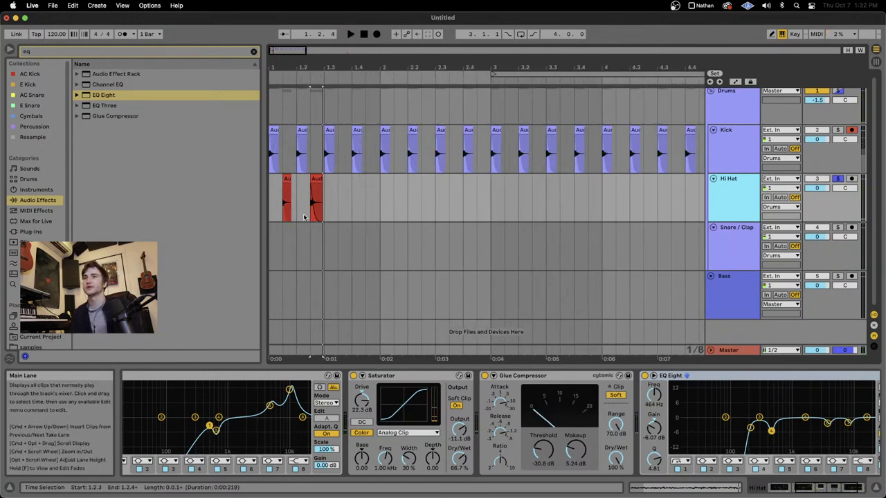
{"action": "scroll", "coordinate": [305, 215], "scroll_direction": "up", "scroll_amount": 5}
{"action": "left_click", "coordinate": [352, 171]}
{"action": "left_click", "coordinate": [351, 178]}
{"action": "key", "text": "super+c"}
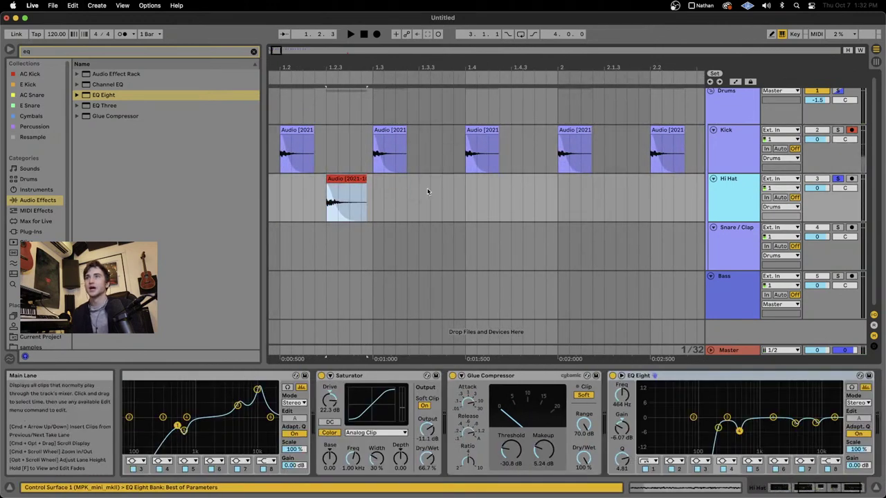
{"action": "left_click", "coordinate": [427, 188]}
{"action": "left_click", "coordinate": [419, 188]}
{"action": "key", "text": "super+v"}
Step: Remove the fades from the pasted clip at 1.3.3 and play it back as an open hi-hat
{"action": "scroll", "coordinate": [420, 188], "scroll_direction": "up", "scroll_amount": 2}
{"action": "scroll", "coordinate": [420, 187], "scroll_direction": "up", "scroll_amount": 3}
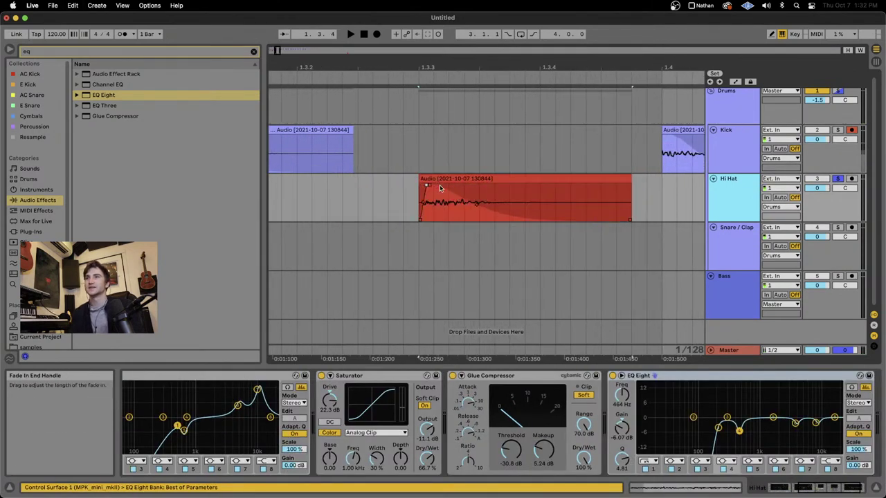
{"action": "left_click_drag", "start_coordinate": [424, 186], "coordinate": [640, 190]}
{"action": "left_click", "coordinate": [628, 180]}
{"action": "key", "text": "space"}
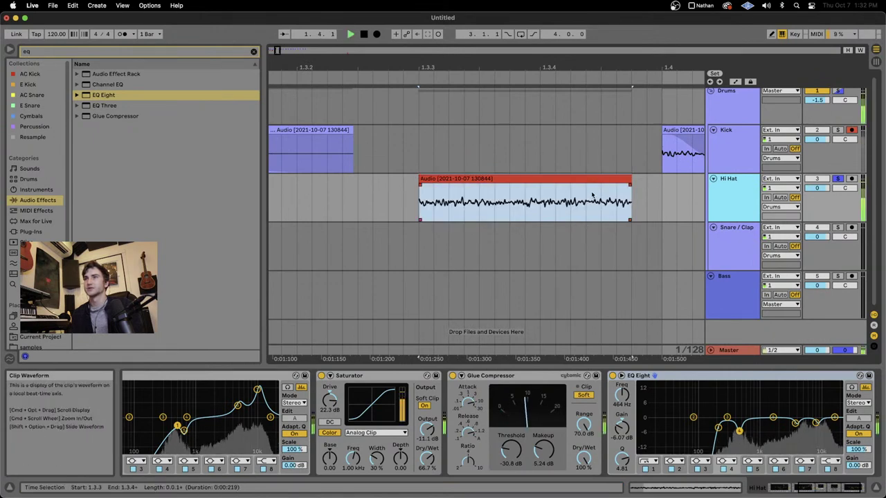
{"action": "scroll", "coordinate": [563, 200], "scroll_direction": "down", "scroll_amount": 3}
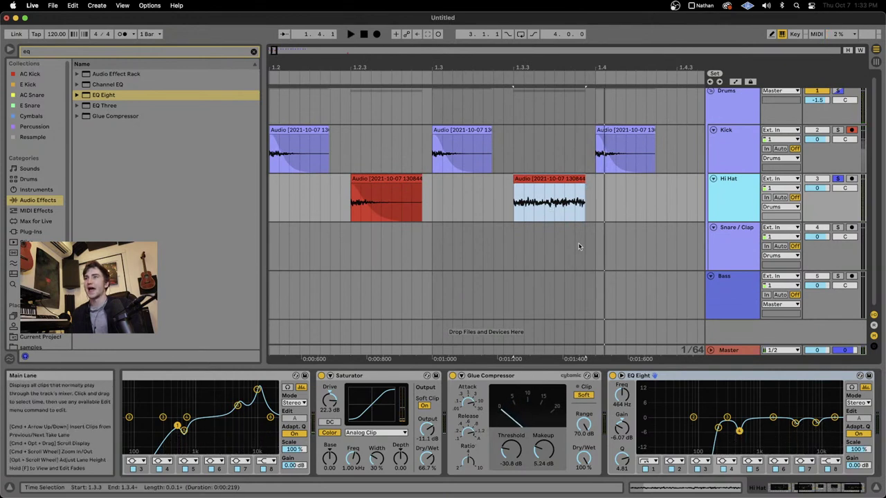
{"action": "key", "text": "space"}
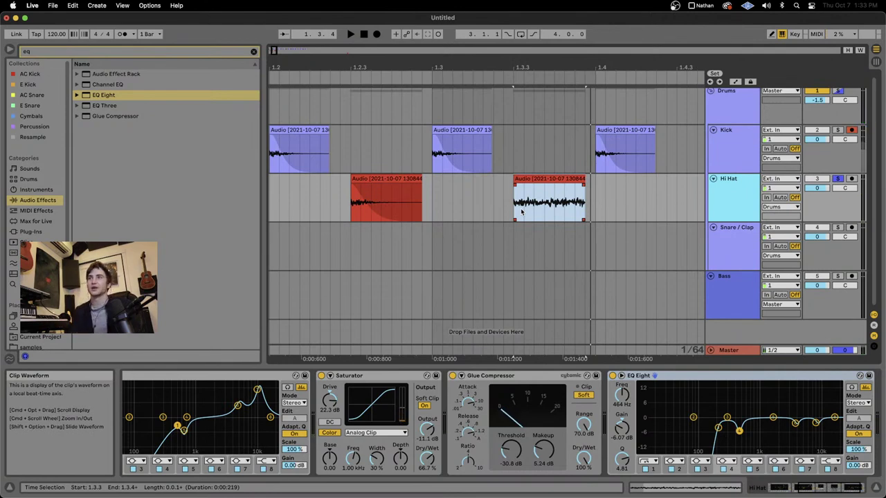
Step: Split a short slice off the start of the 1.3.3 clip and raise that slice's gain to -2.22 dB
{"action": "scroll", "coordinate": [528, 212], "scroll_direction": "up", "scroll_amount": 5}
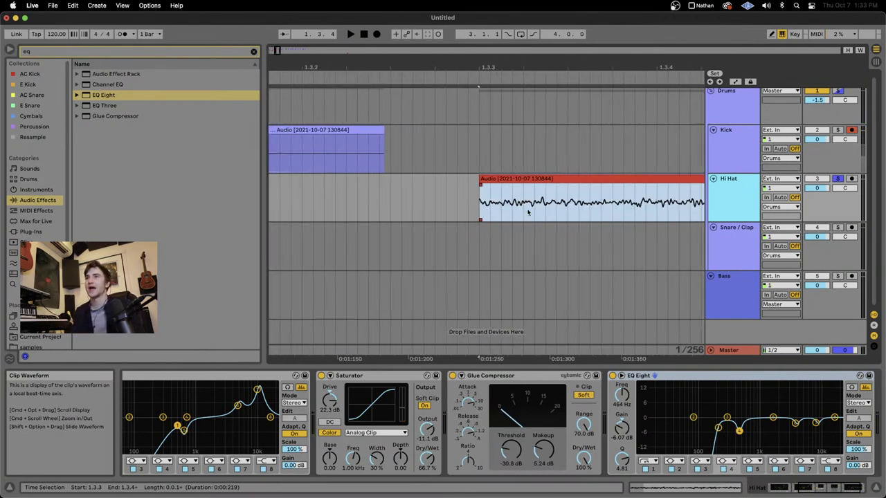
{"action": "left_click", "coordinate": [487, 212]}
{"action": "key", "text": "super+e"}
{"action": "double_click", "coordinate": [481, 181]}
{"action": "scroll", "coordinate": [421, 236], "scroll_direction": "down", "scroll_amount": 5}
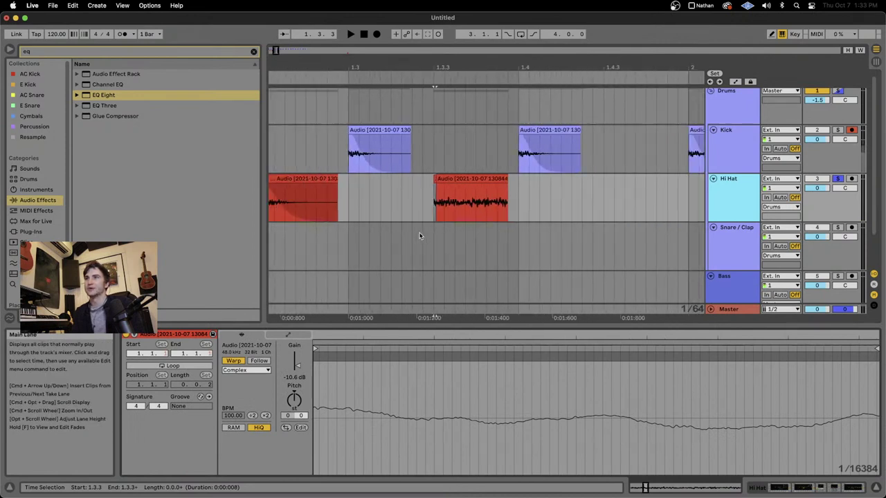
{"action": "left_click_drag", "start_coordinate": [296, 361], "coordinate": [296, 350]}
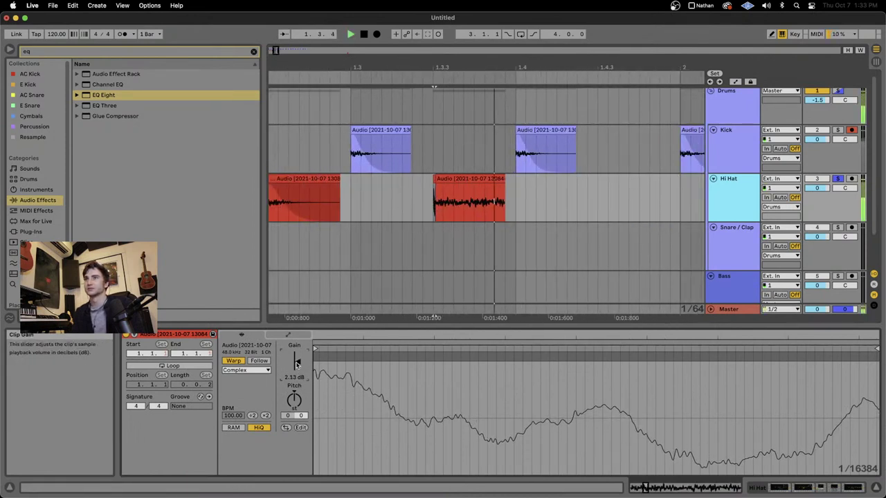
{"action": "key", "text": "space"}
Step: Lengthen the louder start slice of the open hi-hat at 1.3.3 and play it back
{"action": "scroll", "coordinate": [436, 173], "scroll_direction": "up", "scroll_amount": 5}
{"action": "left_click_drag", "start_coordinate": [445, 179], "coordinate": [464, 178]}
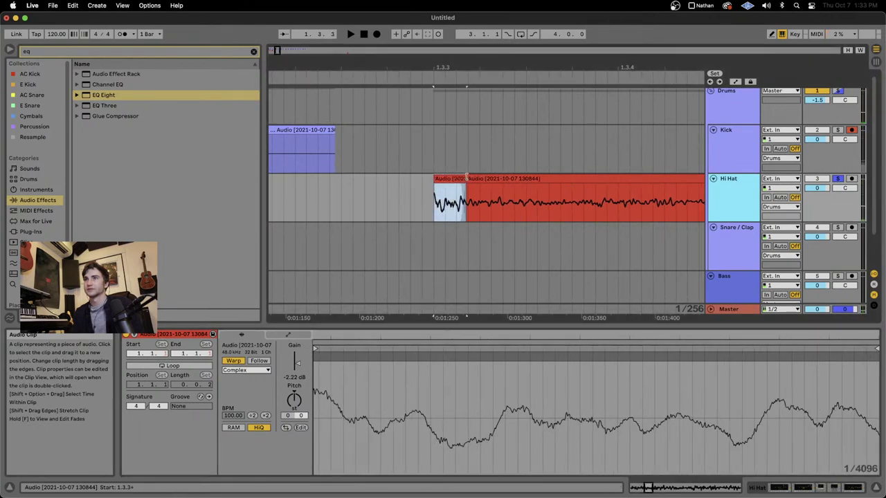
{"action": "key", "text": "space"}
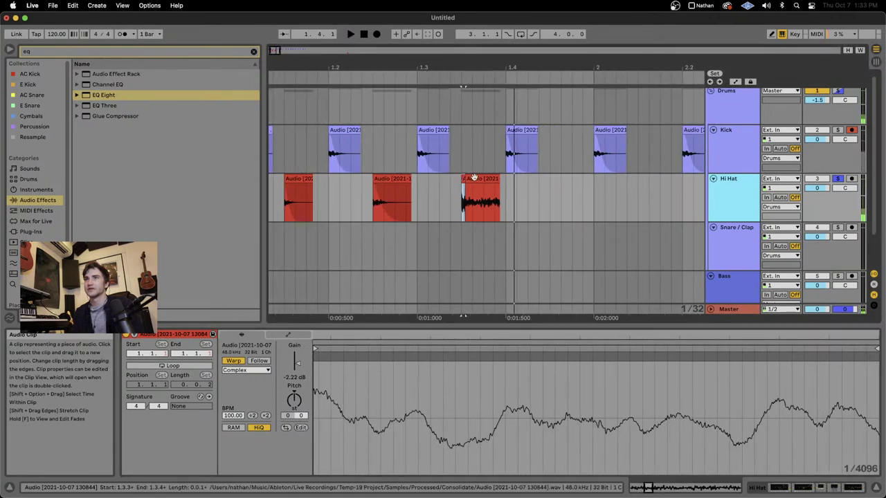
Step: Lower the gain of both open hi-hat slices together, bringing the longer one to -14.9 dB, and play them back
{"action": "left_click", "coordinate": [478, 200]}
{"action": "key", "text": "space"}
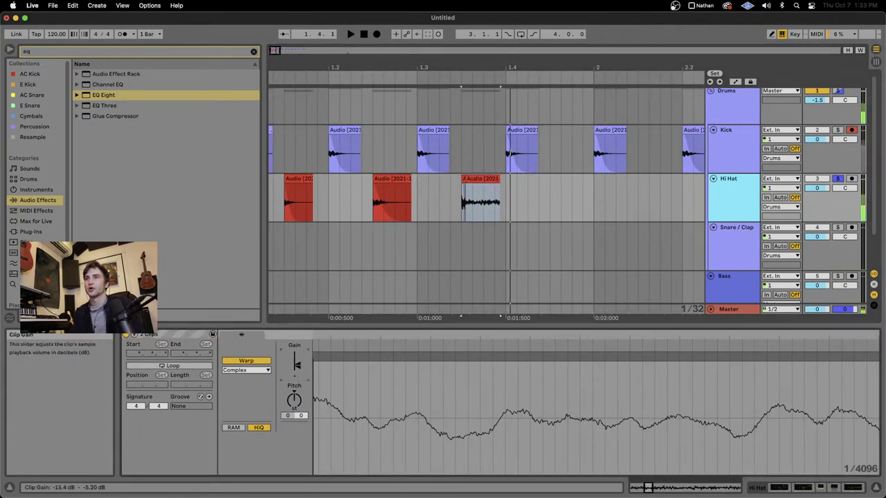
{"action": "left_click_drag", "start_coordinate": [302, 368], "coordinate": [301, 381]}
{"action": "key", "text": "space"}
{"action": "key", "text": "space"}
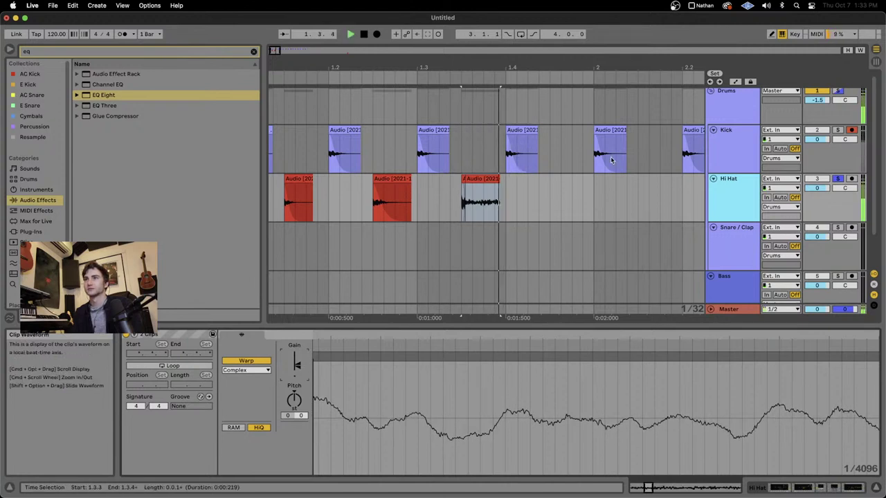
{"action": "key", "text": "space"}
{"action": "left_click", "coordinate": [489, 188]}
{"action": "left_click_drag", "start_coordinate": [494, 178], "coordinate": [507, 175]}
{"action": "key", "text": "super+z"}
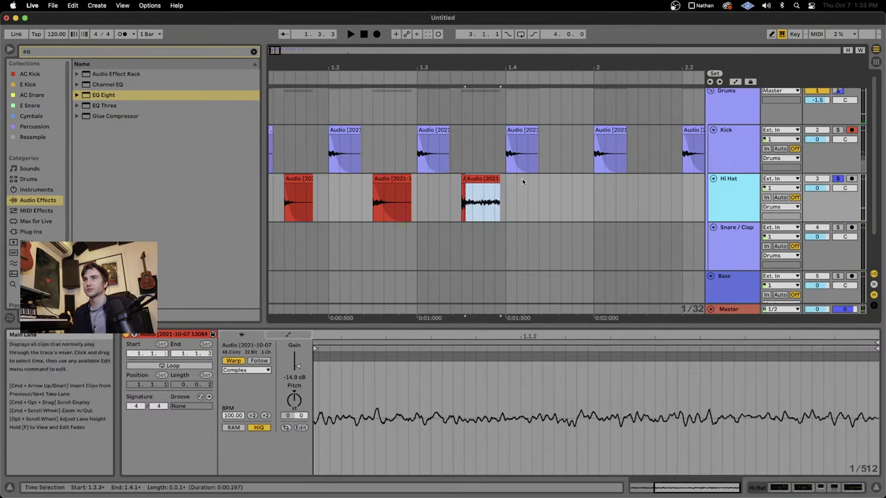
Step: Show the Hi Hat track's effects and play back the open hi-hat through them
{"action": "double_click", "coordinate": [724, 190]}
{"action": "key", "text": "space"}
{"action": "key", "text": "space"}
{"action": "key", "text": "space"}
{"action": "left_click", "coordinate": [480, 181]}
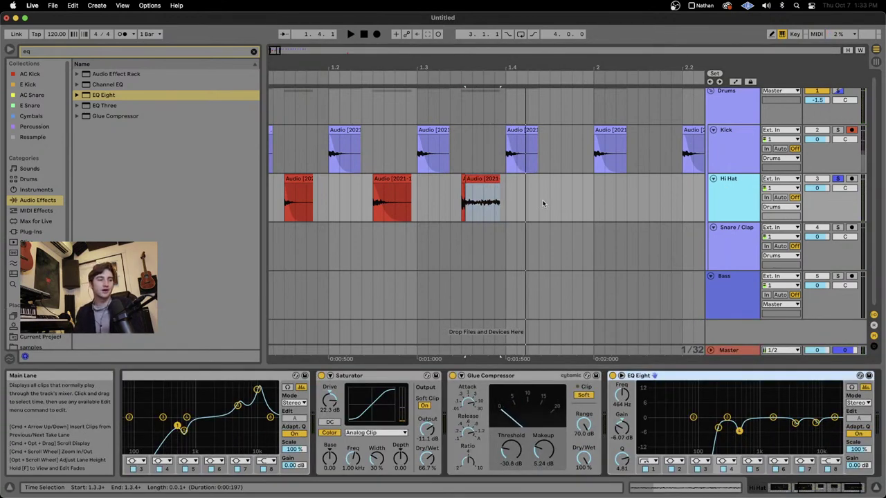
Step: Duplicate the Hi Hat track, keeping only the 1.3.3 open hi-hat on the copy and only the two closed hats on the original
{"action": "left_click", "coordinate": [726, 212]}
{"action": "key", "text": "super+d"}
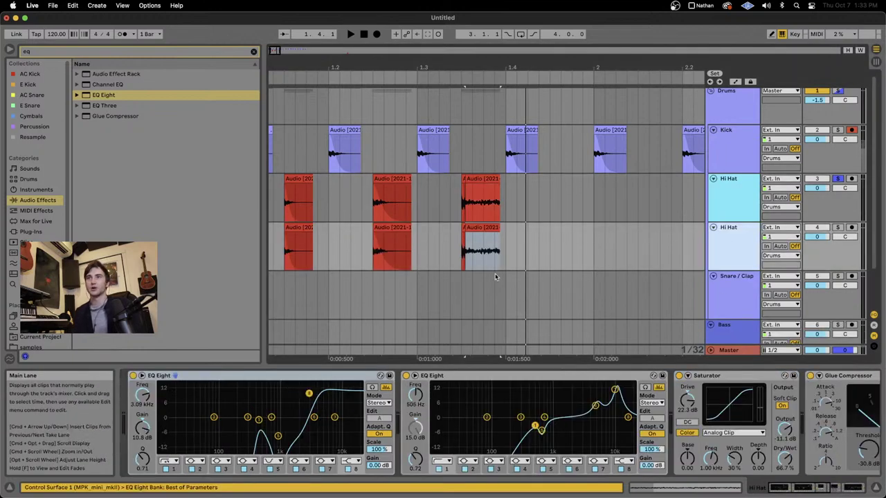
{"action": "scroll", "coordinate": [424, 256], "scroll_direction": "down", "scroll_amount": 5}
{"action": "left_click_drag", "start_coordinate": [324, 249], "coordinate": [260, 251]}
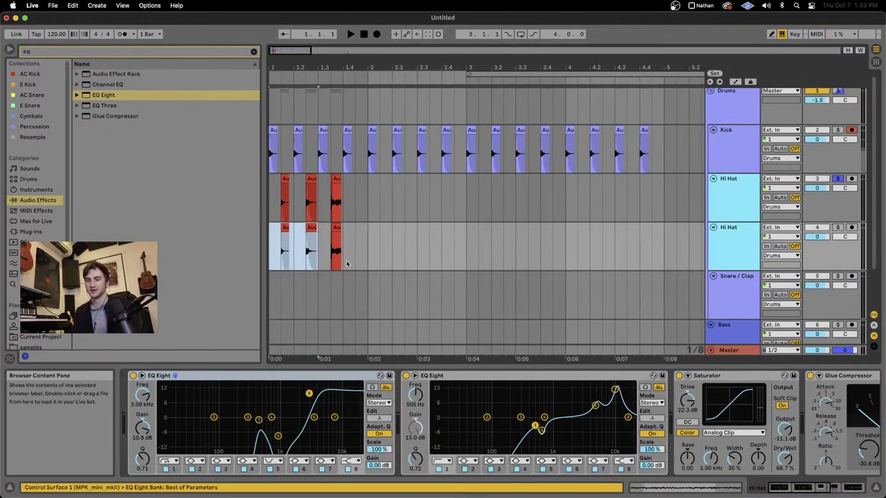
{"action": "key", "text": "Delete"}
{"action": "left_click", "coordinate": [362, 212]}
{"action": "left_click_drag", "start_coordinate": [361, 212], "coordinate": [325, 213]}
Step: Solo the duplicated Hi Hat track and play its open hi-hat from 1.3.3
{"action": "left_click", "coordinate": [729, 260]}
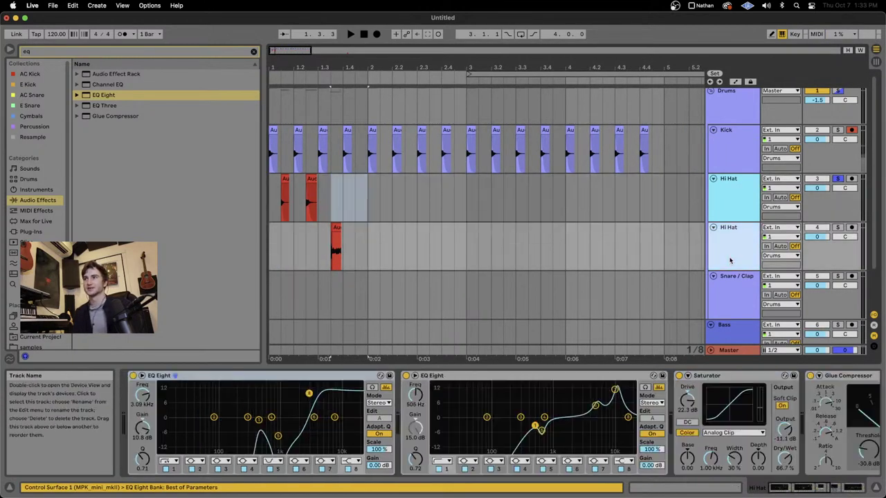
{"action": "left_click", "coordinate": [330, 240]}
{"action": "key", "text": "space"}
{"action": "key", "text": "space"}
{"action": "key", "text": "space"}
{"action": "key", "text": "space"}
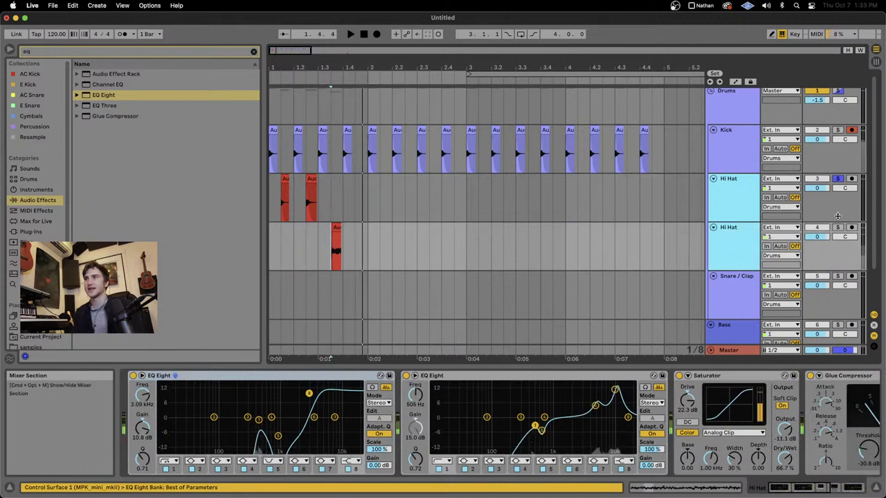
{"action": "left_click", "coordinate": [837, 227]}
{"action": "key", "text": "space"}
{"action": "key", "text": "space"}
{"action": "key", "text": "space"}
{"action": "key", "text": "space"}
Step: In the duplicated track's last EQ Eight, boost 7.11 kHz by 2.36 dB and make a narrow deep cut just below it
{"action": "scroll", "coordinate": [546, 447], "scroll_direction": "right", "scroll_amount": 1}
{"action": "scroll", "coordinate": [546, 447], "scroll_direction": "right", "scroll_amount": 3}
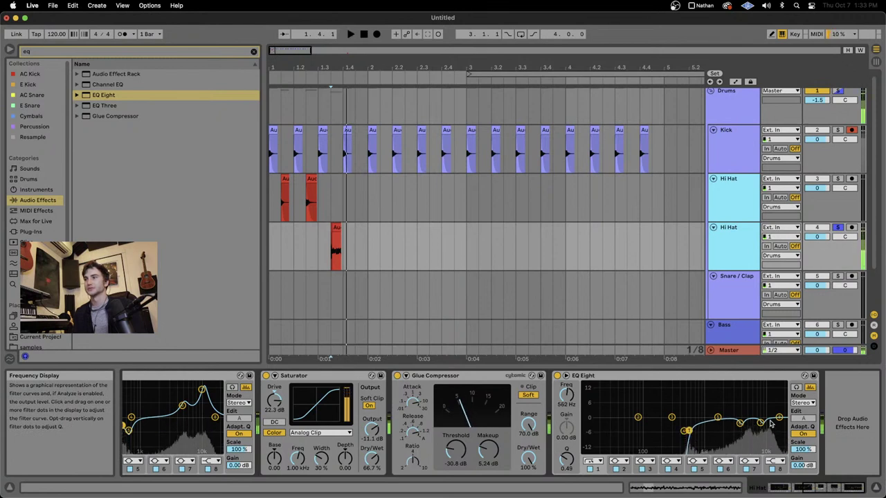
{"action": "mouse_move", "coordinate": [770, 423]}
{"action": "left_mouse_down"}
{"action": "mouse_move", "coordinate": [766, 414]}
{"action": "mouse_move", "coordinate": [768, 431]}
{"action": "mouse_move", "coordinate": [746, 439]}
{"action": "mouse_move", "coordinate": [767, 423]}
{"action": "mouse_move", "coordinate": [768, 412]}
{"action": "mouse_move", "coordinate": [755, 412]}
{"action": "left_mouse_up"}
{"action": "key", "text": "space"}
{"action": "key", "text": "space"}
{"action": "key", "text": "space"}
{"action": "key", "text": "space"}
{"action": "key", "text": "space"}
{"action": "key", "text": "space"}
{"action": "key", "text": "space"}
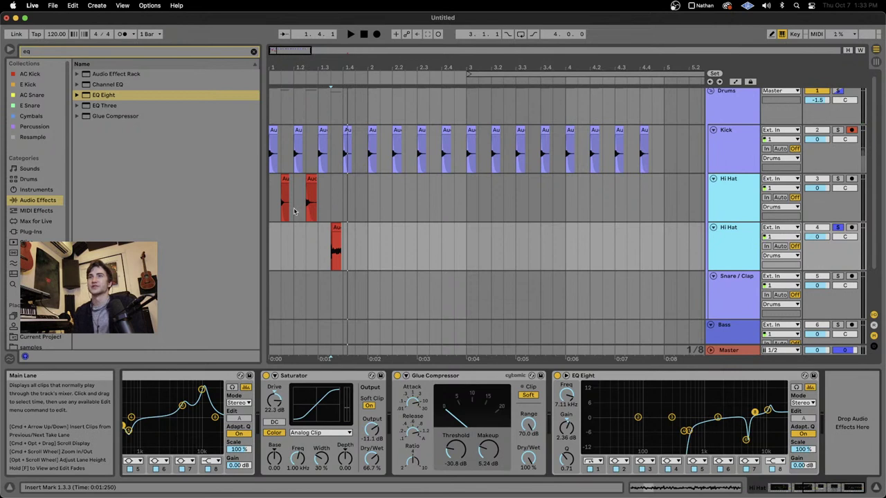
Step: Rename the duplicated Hi Hat track "open Hi Hat"
{"action": "scroll", "coordinate": [283, 227], "scroll_direction": "up", "scroll_amount": 3}
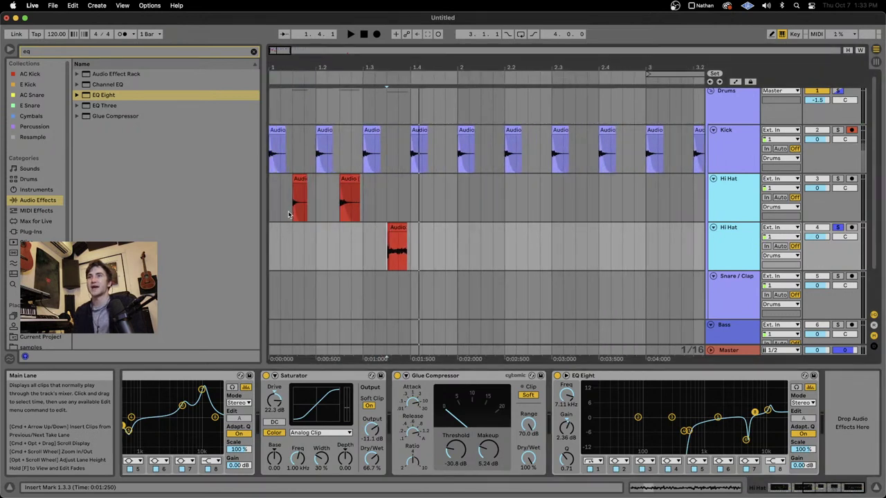
{"action": "right_click", "coordinate": [722, 242]}
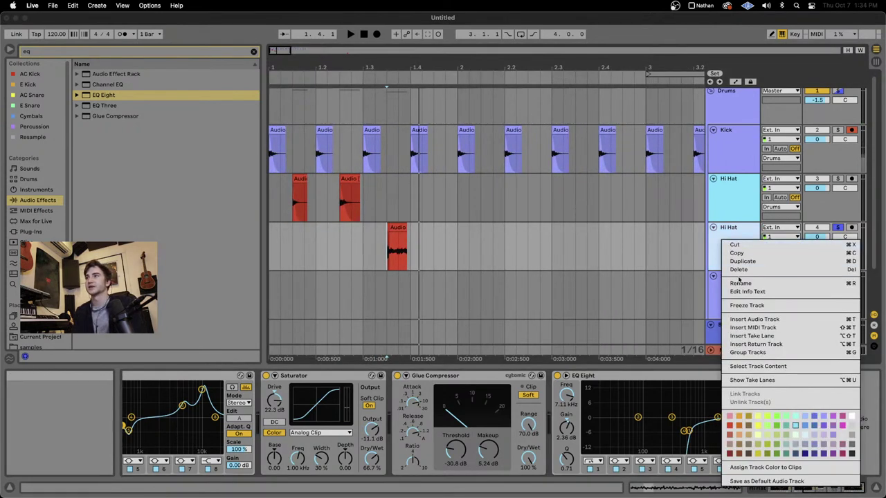
{"action": "left_click", "coordinate": [742, 287]}
{"action": "right_click", "coordinate": [718, 241]}
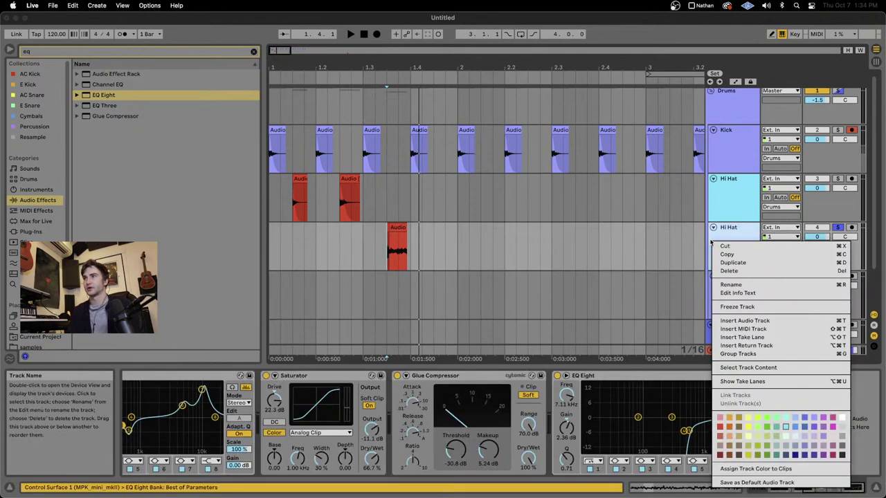
{"action": "left_click", "coordinate": [738, 287]}
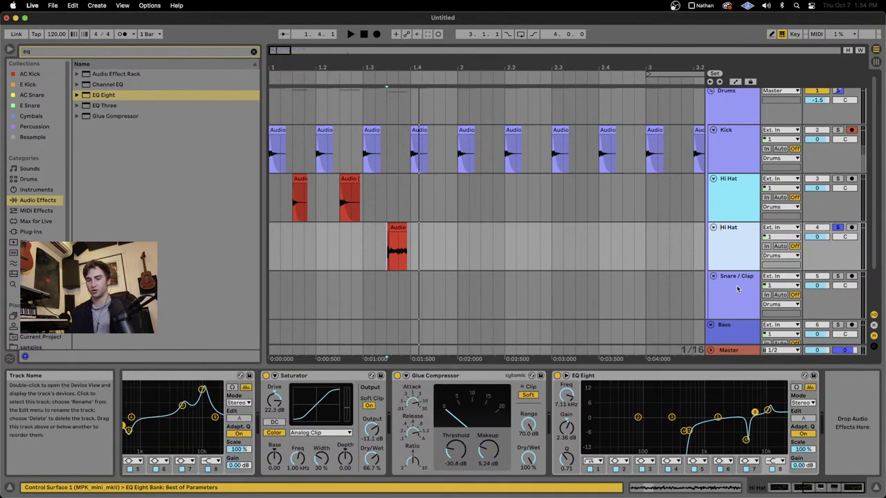
Step: Rename the original Hi Hat track "Closed Hi Hat"
{"action": "right_click", "coordinate": [731, 211]}
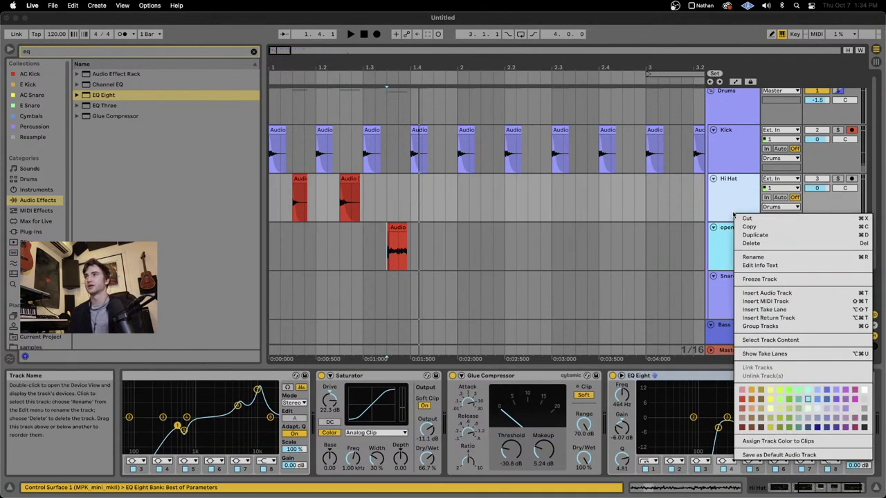
{"action": "left_click", "coordinate": [757, 258]}
{"action": "key", "text": "Left"}
{"action": "type", "text": "Closed"}
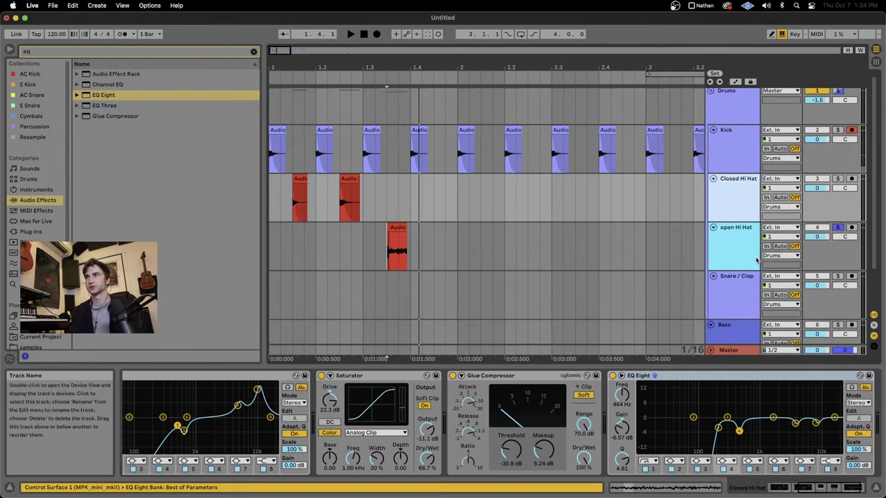
Step: Move the closed hat from 1.2.3 to the start of bar 1 and duplicate the resulting one-beat pair through 2.2
{"action": "left_click", "coordinate": [351, 181]}
{"action": "left_click_drag", "start_coordinate": [351, 179], "coordinate": [174, 199]}
{"action": "key", "text": "super+d"}
{"action": "key", "text": "super+d"}
{"action": "key", "text": "super+d"}
{"action": "key", "text": "super+d"}
{"action": "key", "text": "super+d"}
{"action": "key", "text": "super+d"}
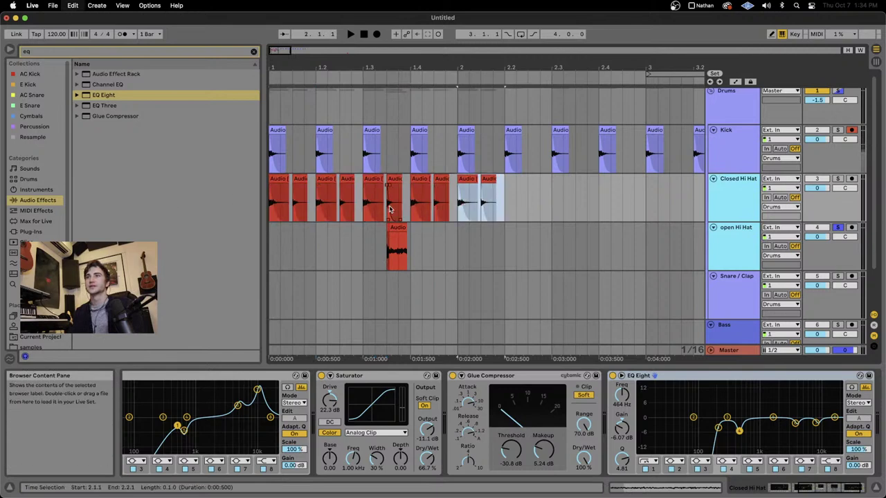
Step: Keep duplicating the one-beat closed hi-hat pair until the pattern fills the track up to bar 5
{"action": "scroll", "coordinate": [398, 203], "scroll_direction": "down", "scroll_amount": 5}
{"action": "key", "text": "super+d"}
{"action": "key", "text": "super+d"}
{"action": "key", "text": "super+d"}
{"action": "key", "text": "super+d"}
{"action": "key", "text": "super+d"}
{"action": "key", "text": "super+d"}
{"action": "key", "text": "super+d"}
{"action": "key", "text": "super+d"}
{"action": "key", "text": "super+d"}
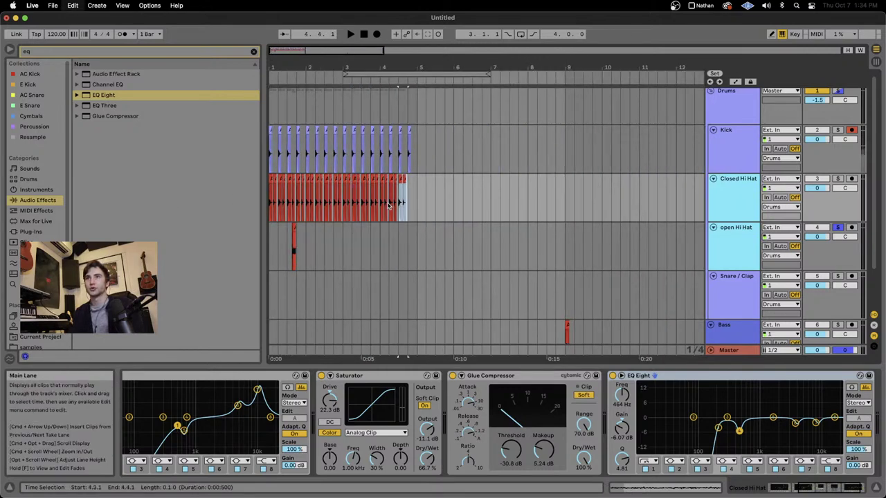
Step: Try placing the open hi-hat on the Closed Hi Hat track at 2.4.3, and undo that placement
{"action": "scroll", "coordinate": [346, 213], "scroll_direction": "down", "scroll_amount": 4}
{"action": "scroll", "coordinate": [346, 213], "scroll_direction": "up", "scroll_amount": 6}
{"action": "scroll", "coordinate": [346, 213], "scroll_direction": "left", "scroll_amount": 5}
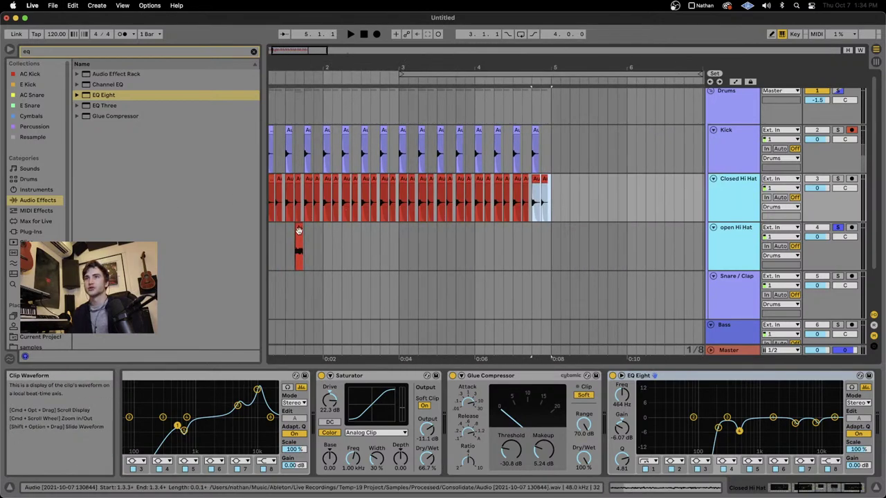
{"action": "left_click_drag", "start_coordinate": [299, 241], "coordinate": [513, 199]}
{"action": "left_click", "coordinate": [396, 189]}
{"action": "scroll", "coordinate": [382, 221], "scroll_direction": "up", "scroll_amount": 3}
{"action": "key", "text": "super+k"}
{"action": "key", "text": "super+k"}
{"action": "key", "text": "super+j"}
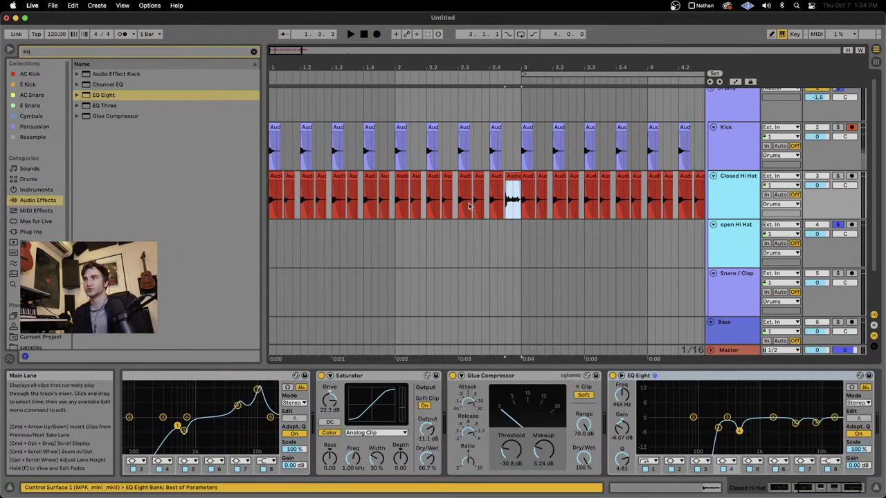
{"action": "key", "text": "super+z"}
Step: Move the open hi-hat to 2.4.3 on its own track and delete the closed hi-hat clip at that position
{"action": "left_click_drag", "start_coordinate": [357, 226], "coordinate": [512, 232]}
{"action": "left_click", "coordinate": [509, 177]}
{"action": "key", "text": "Delete"}
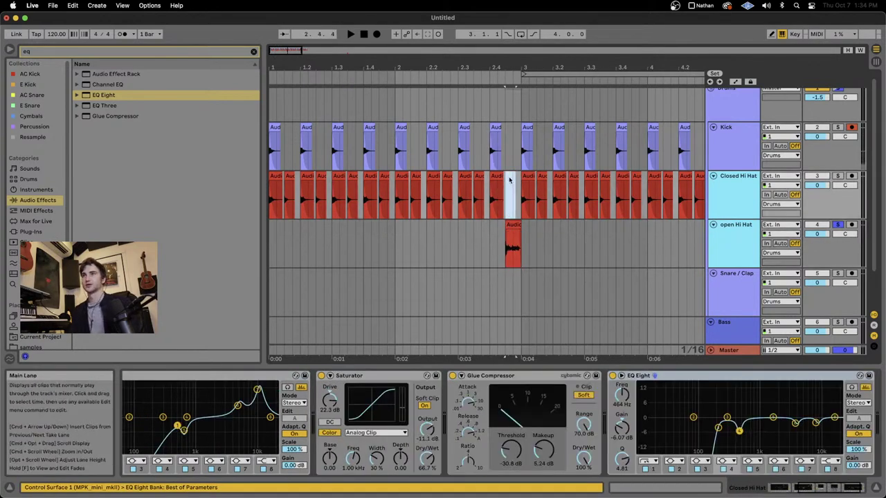
Step: Play the beat from bar 1, turn off solo on the open Hi Hat track and restart playback
{"action": "key", "text": "minus"}
{"action": "left_click", "coordinate": [270, 177]}
{"action": "key", "text": "space"}
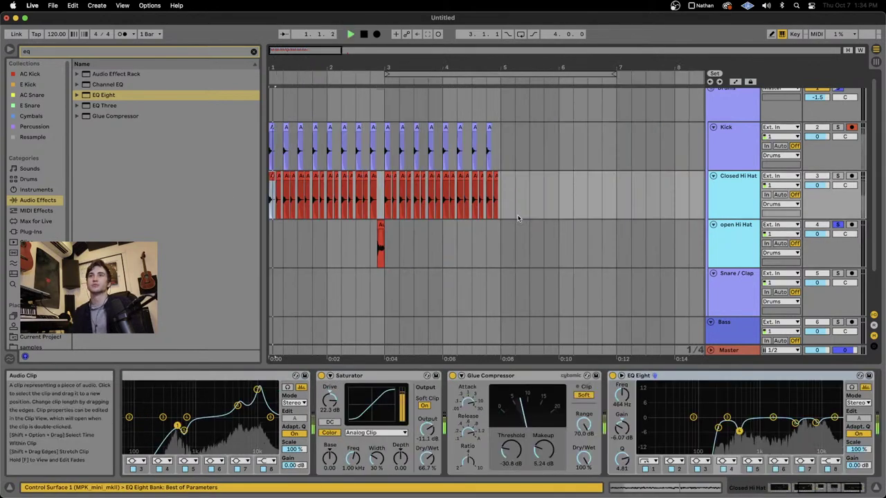
{"action": "key", "text": "space"}
{"action": "left_click", "coordinate": [837, 226]}
{"action": "key", "text": "space"}
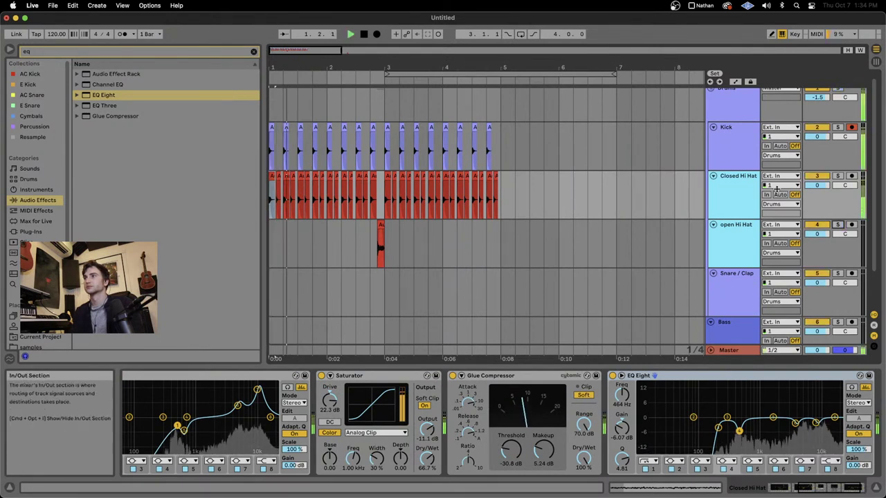
Step: Balance the track volumes during playback: Closed Hi Hat at -10.1, open Hi Hat at -6.3 and Kick at -2.2
{"action": "left_click_drag", "start_coordinate": [815, 185], "coordinate": [817, 247]}
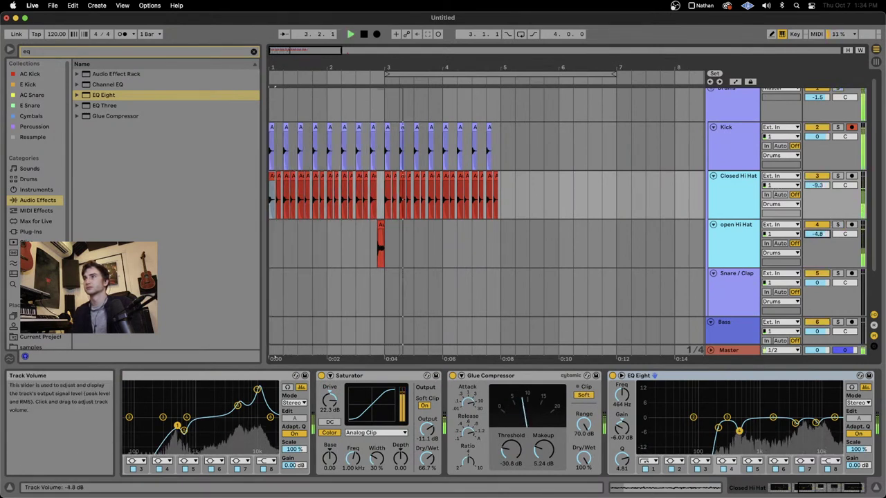
{"action": "key", "text": "space"}
{"action": "key", "text": "space"}
{"action": "left_click_drag", "start_coordinate": [817, 186], "coordinate": [817, 188]}
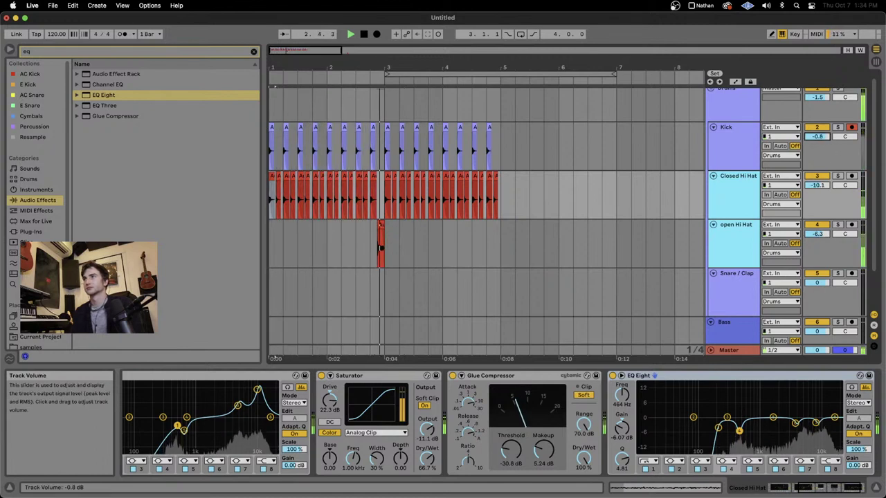
{"action": "left_click_drag", "start_coordinate": [817, 136], "coordinate": [817, 141]}
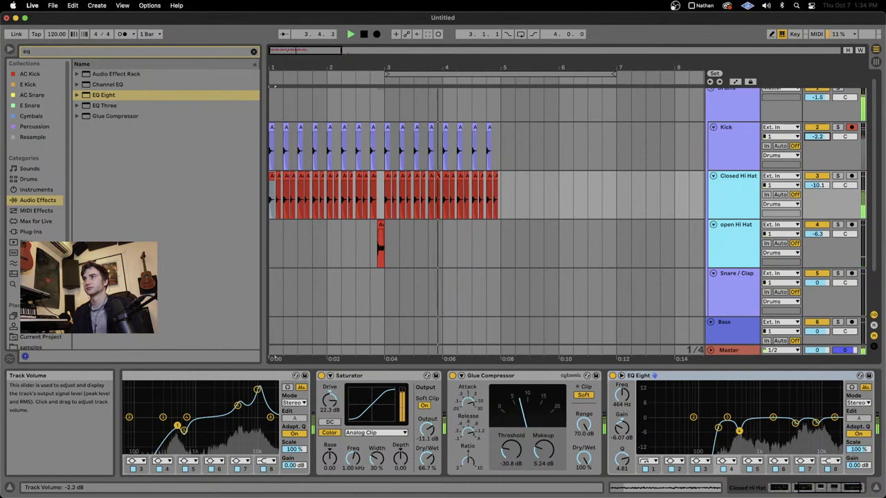
{"action": "key", "text": "space"}
Step: Duplicate the kick, closed hi-hat and open hi-hat clips of bars 1 to 4 so they repeat from bar 5
{"action": "left_click", "coordinate": [429, 241]}
{"action": "scroll", "coordinate": [466, 231], "scroll_direction": "up", "scroll_amount": 2}
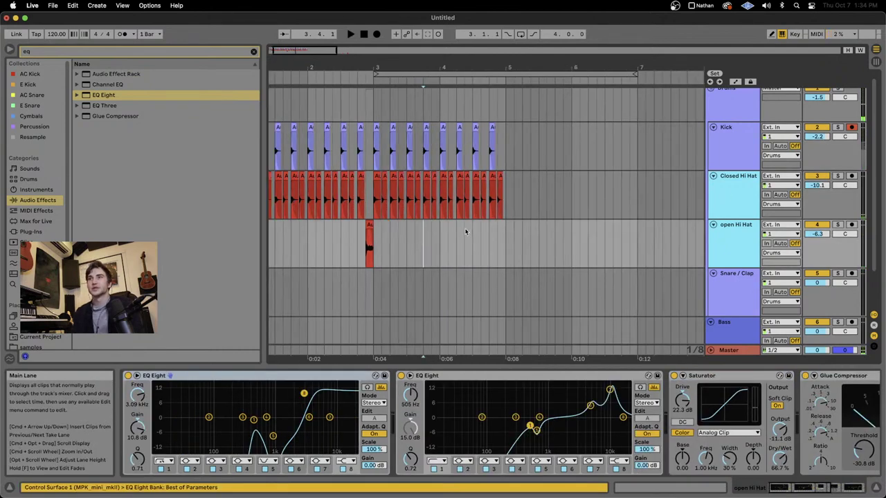
{"action": "left_click_drag", "start_coordinate": [531, 256], "coordinate": [272, 135]}
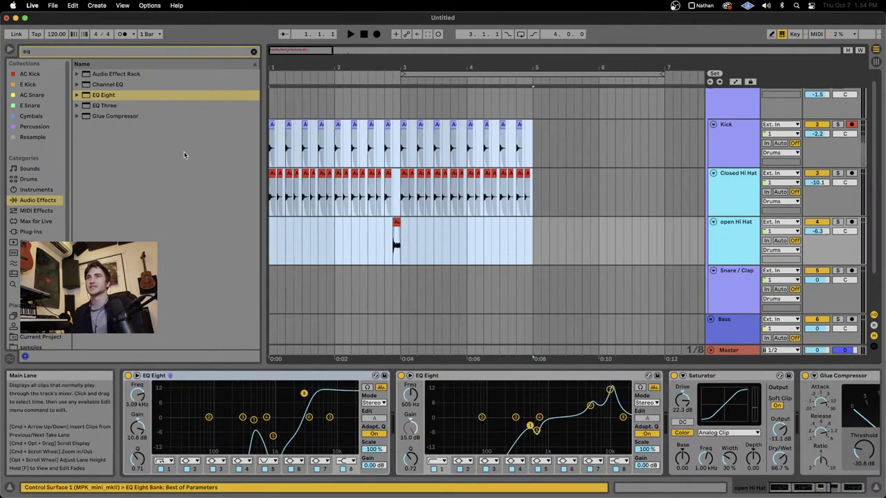
{"action": "key", "text": "super+d"}
{"action": "scroll", "coordinate": [566, 173], "scroll_direction": "left", "scroll_amount": 2}
{"action": "scroll", "coordinate": [426, 194], "scroll_direction": "up", "scroll_amount": 4}
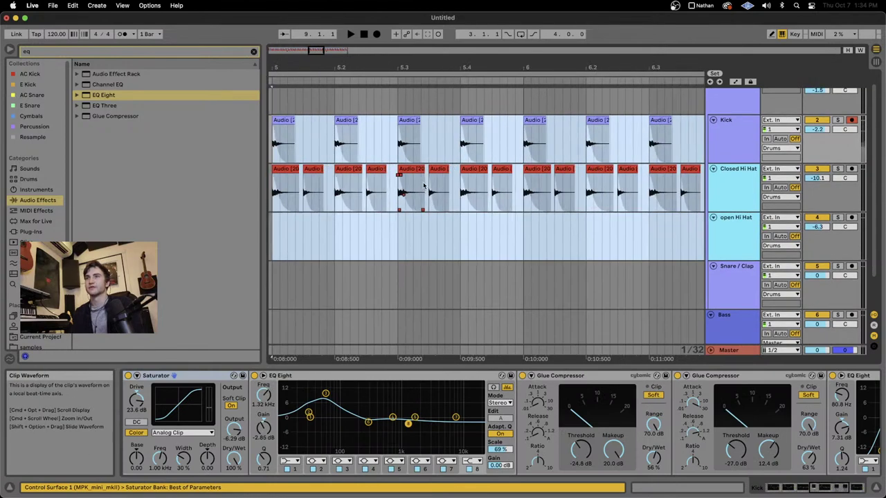
Step: Consolidate the closed hi-hat at 5.1.3 to a sixteenth note and duplicate it to fill the gap up to 5.2
{"action": "left_click", "coordinate": [305, 197]}
{"action": "scroll", "coordinate": [308, 197], "scroll_direction": "left", "scroll_amount": 1}
{"action": "scroll", "coordinate": [339, 188], "scroll_direction": "down", "scroll_amount": 1}
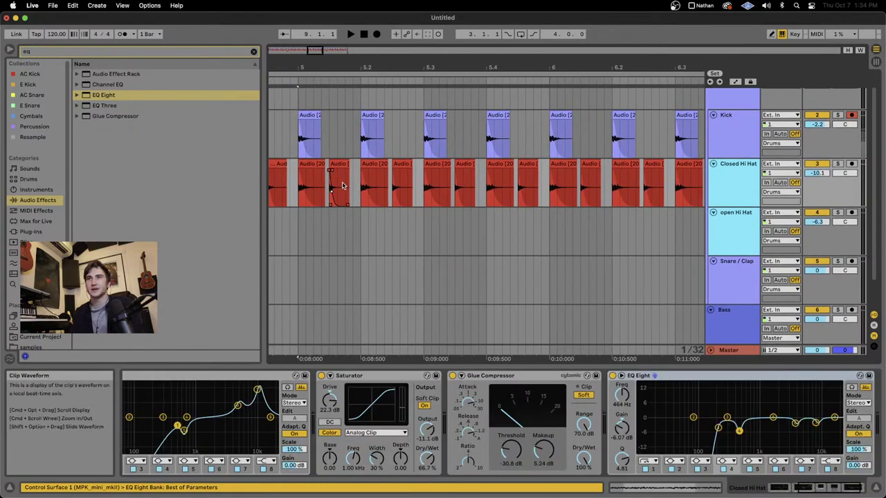
{"action": "scroll", "coordinate": [342, 185], "scroll_direction": "up", "scroll_amount": 2}
{"action": "left_click_drag", "start_coordinate": [354, 185], "coordinate": [347, 184]}
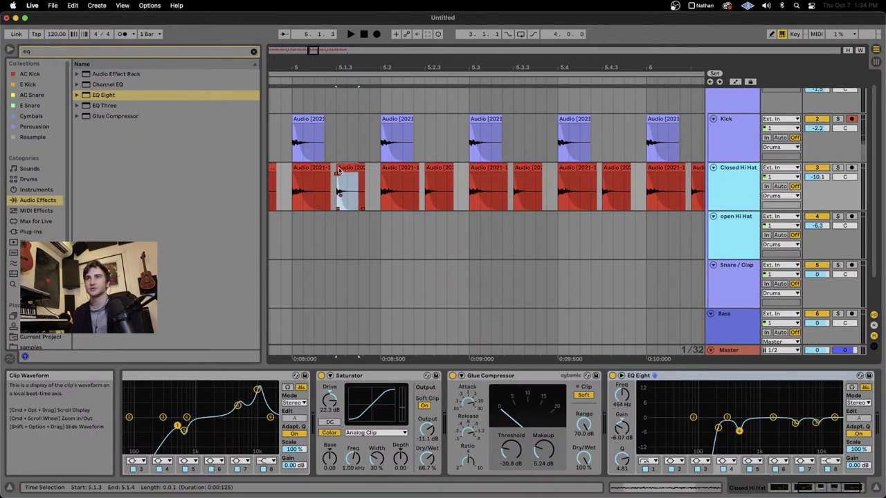
{"action": "left_click", "coordinate": [343, 169]}
{"action": "key", "text": "super+j"}
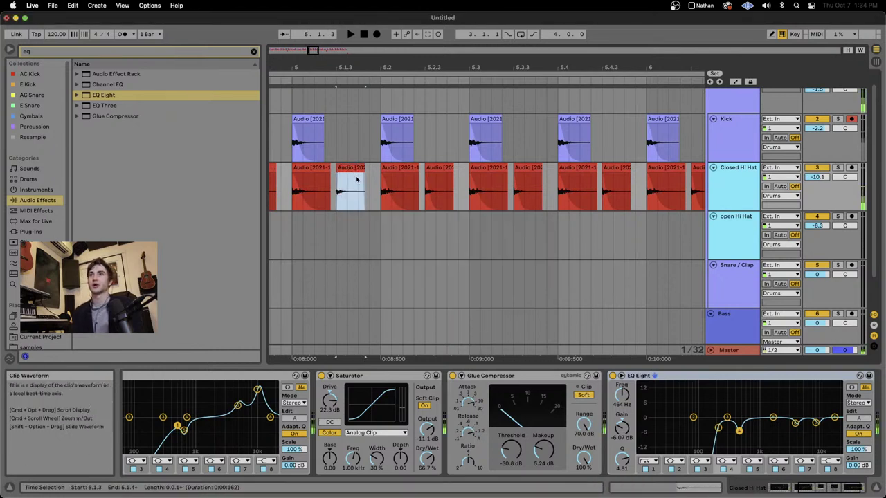
{"action": "left_click", "coordinate": [347, 175]}
{"action": "key", "text": "super+d"}
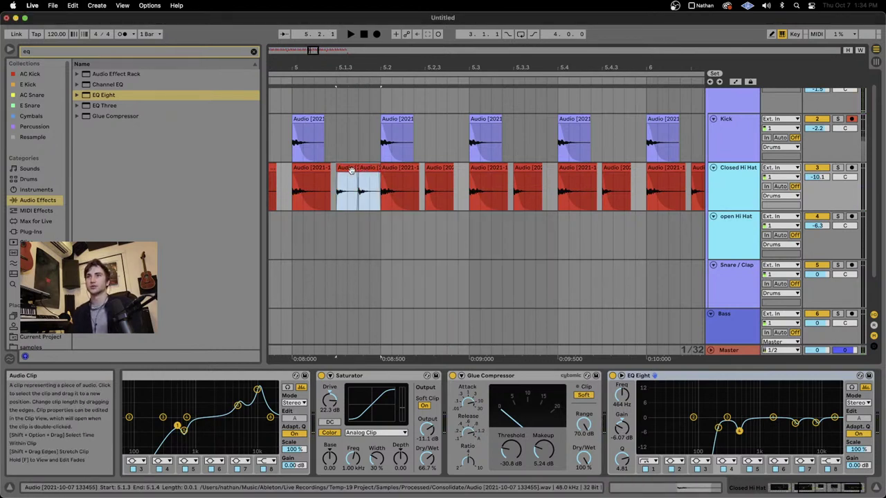
Step: Paste the sixteenth-note closed hi-hat pair at 5.2.3, 5.3.3 and 5.4.3
{"action": "left_click", "coordinate": [432, 169]}
{"action": "key", "text": "super+v"}
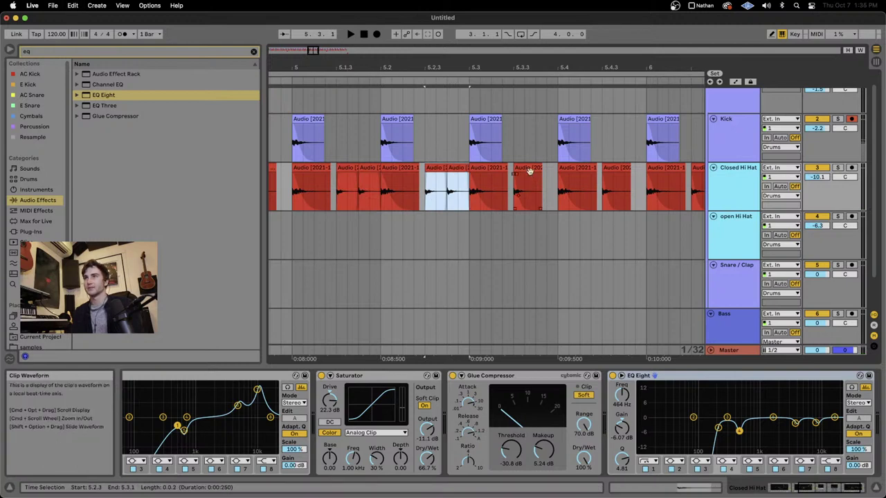
{"action": "left_click", "coordinate": [529, 168]}
{"action": "key", "text": "super+v"}
{"action": "scroll", "coordinate": [528, 170], "scroll_direction": "down", "scroll_amount": 3}
{"action": "left_click", "coordinate": [574, 167]}
{"action": "key", "text": "super+v"}
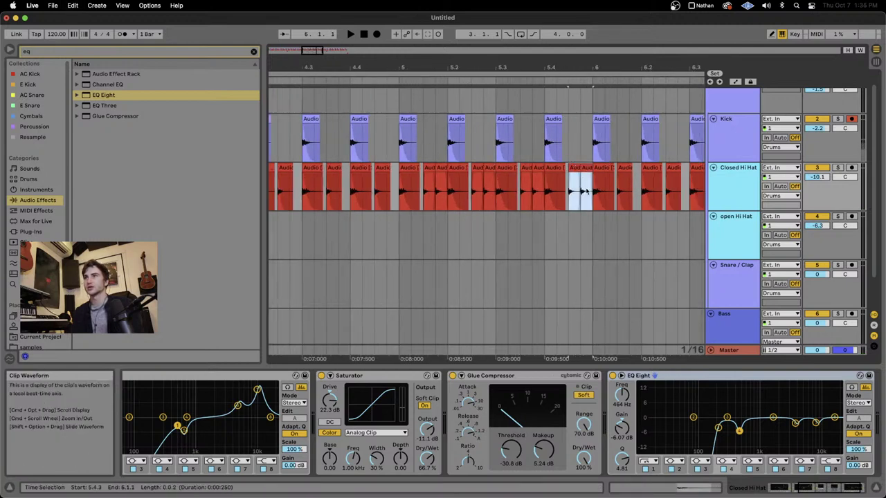
Step: Duplicate the closed hi-hat pattern of bar 5 through the end of bar 8, undoing the surplus copy
{"action": "left_click_drag", "start_coordinate": [589, 198], "coordinate": [401, 167]}
{"action": "scroll", "coordinate": [401, 168], "scroll_direction": "down", "scroll_amount": 5}
{"action": "key", "text": "super+d"}
{"action": "key", "text": "super+d"}
{"action": "key", "text": "super+d"}
{"action": "key", "text": "super+d"}
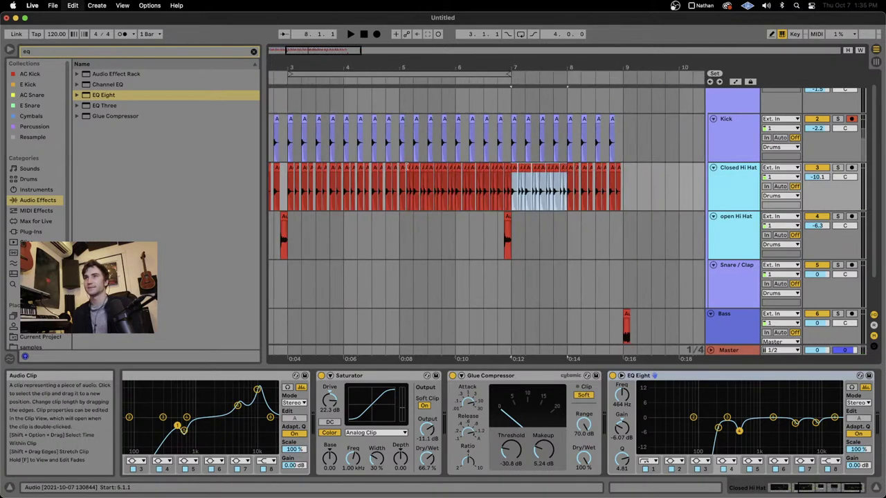
{"action": "key", "text": "super+z"}
Step: Delete the closed hi-hat pair at 6.4.3, above the second open hi-hat
{"action": "scroll", "coordinate": [531, 202], "scroll_direction": "up", "scroll_amount": 4}
{"action": "left_click", "coordinate": [476, 168]}
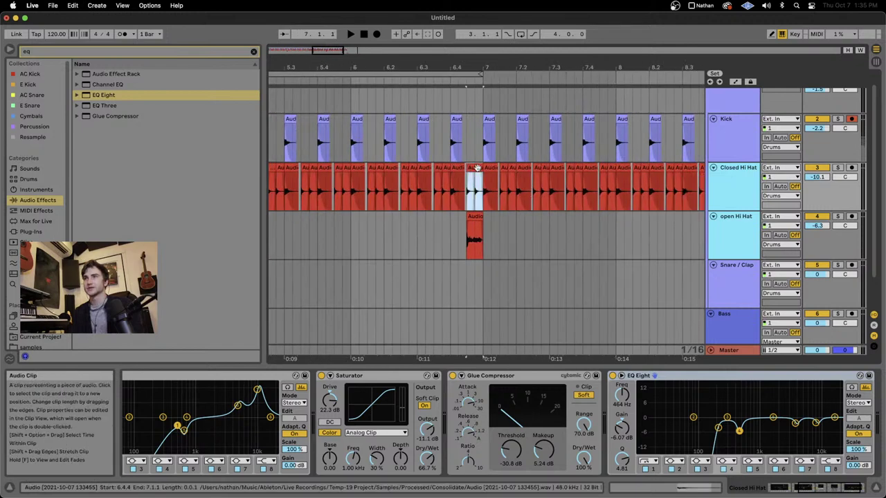
{"action": "scroll", "coordinate": [477, 169], "scroll_direction": "down", "scroll_amount": 4}
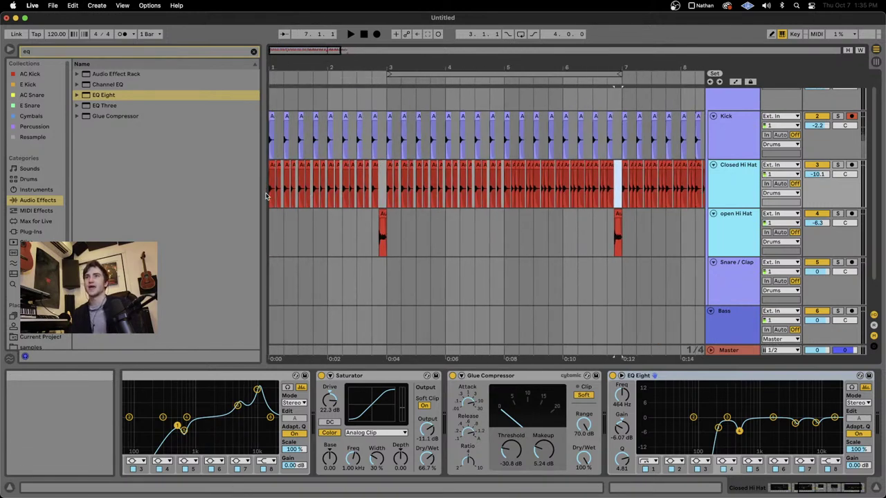
Step: Play the beat from bar 1, then from bar 5, to check the denser hi-hat pattern
{"action": "left_click", "coordinate": [270, 196]}
{"action": "key", "text": "space"}
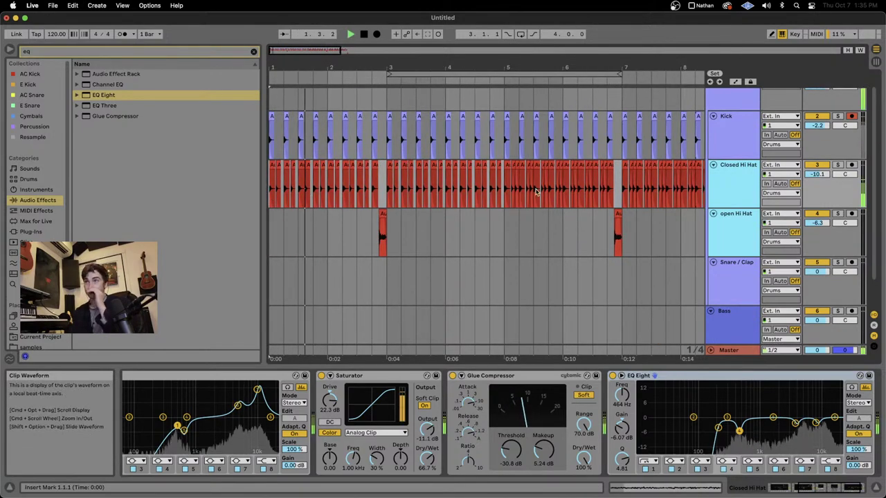
{"action": "left_click", "coordinate": [506, 193]}
{"action": "key", "text": "space"}
{"action": "key", "text": "space"}
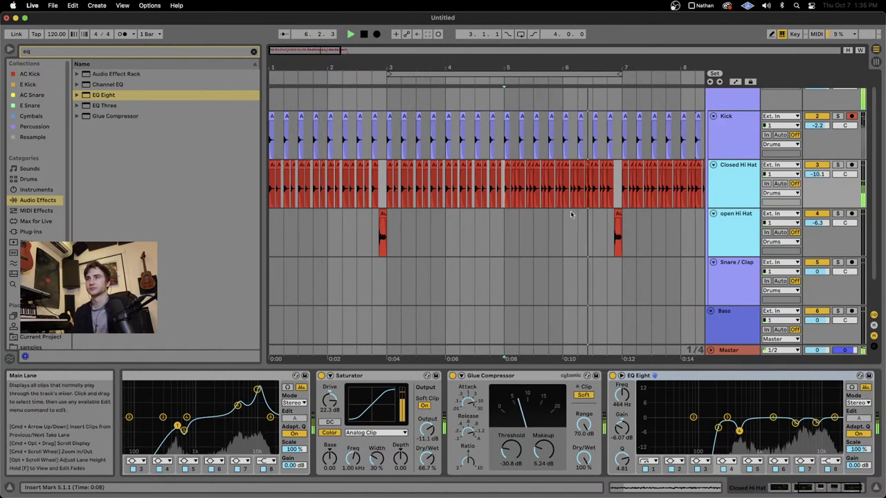
{"action": "scroll", "coordinate": [541, 226], "scroll_direction": "down", "scroll_amount": 3}
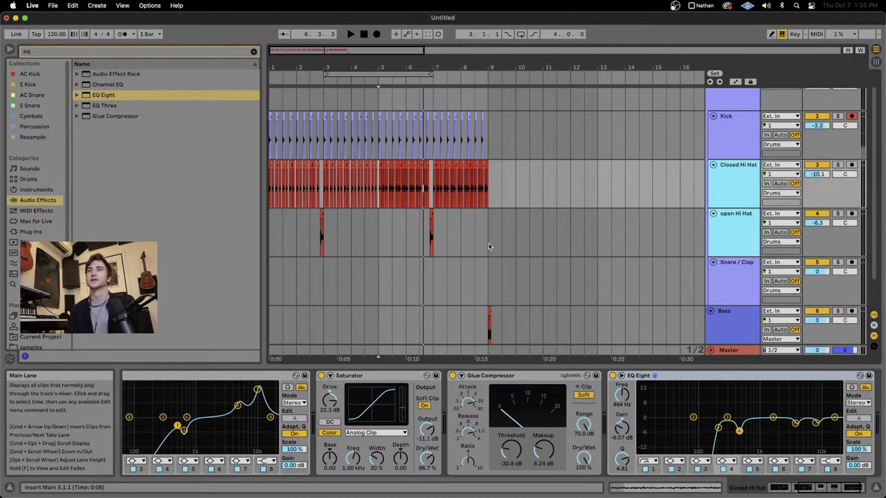
Step: Recolor all closed and open hi-hat clips in bars 1 to 8 purple
{"action": "left_click", "coordinate": [573, 263]}
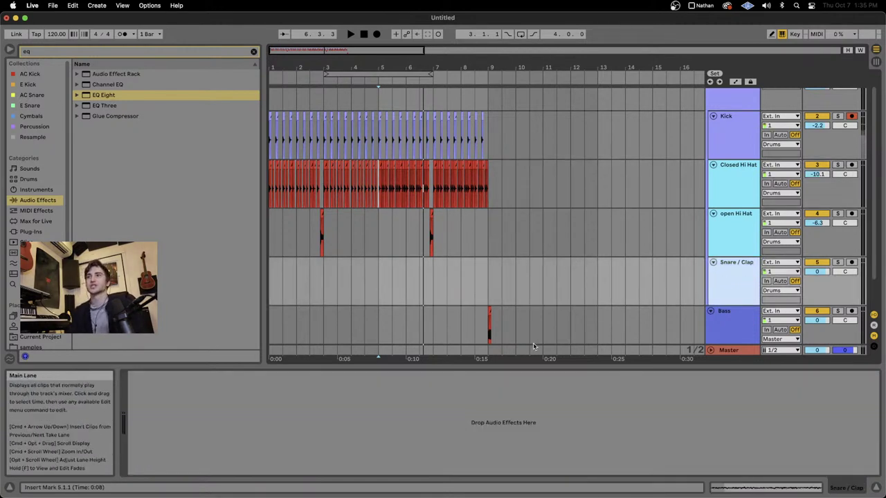
{"action": "left_click_drag", "start_coordinate": [492, 246], "coordinate": [201, 216]}
{"action": "left_click", "coordinate": [388, 167]}
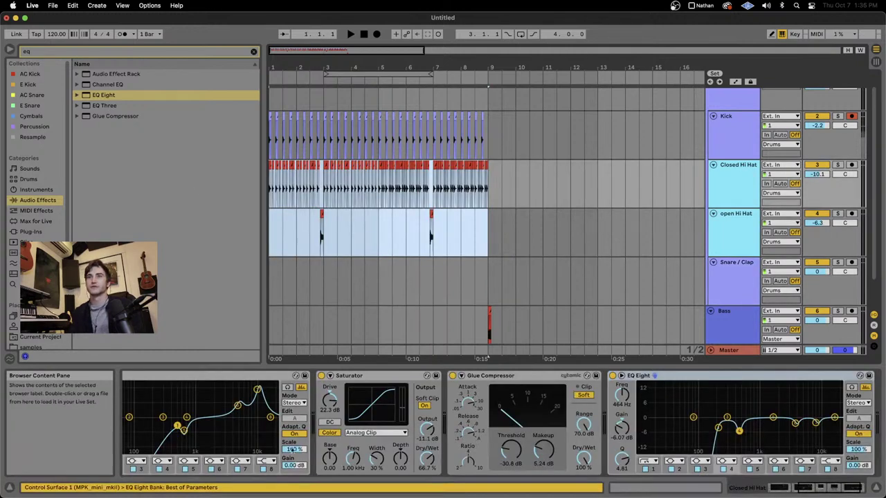
{"action": "right_click", "coordinate": [388, 167]}
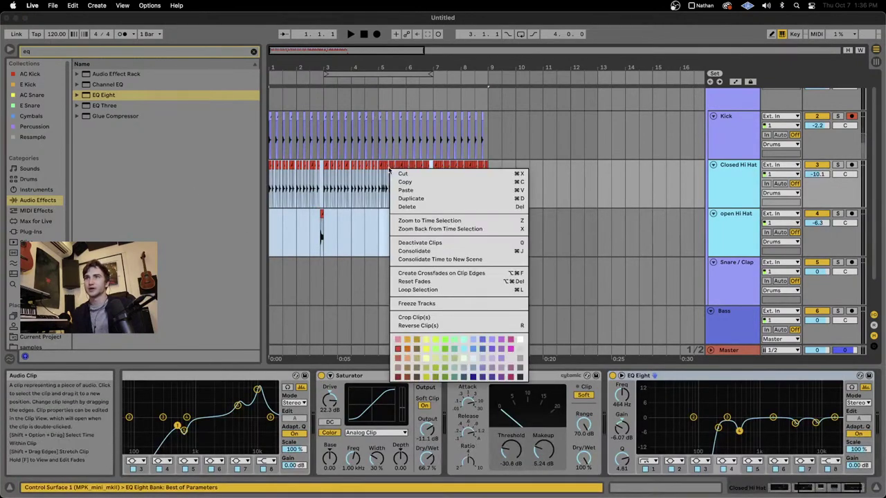
{"action": "left_click", "coordinate": [494, 350]}
{"action": "left_click", "coordinate": [451, 282]}
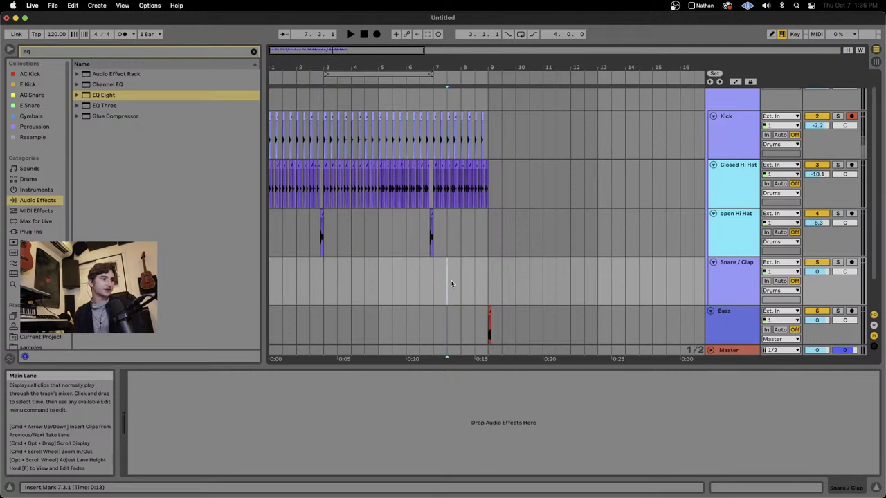
Step: Copy the recorded clip at bar 9 on the Bass track to 1.2 on the Snare / Clap track
{"action": "left_click", "coordinate": [490, 320]}
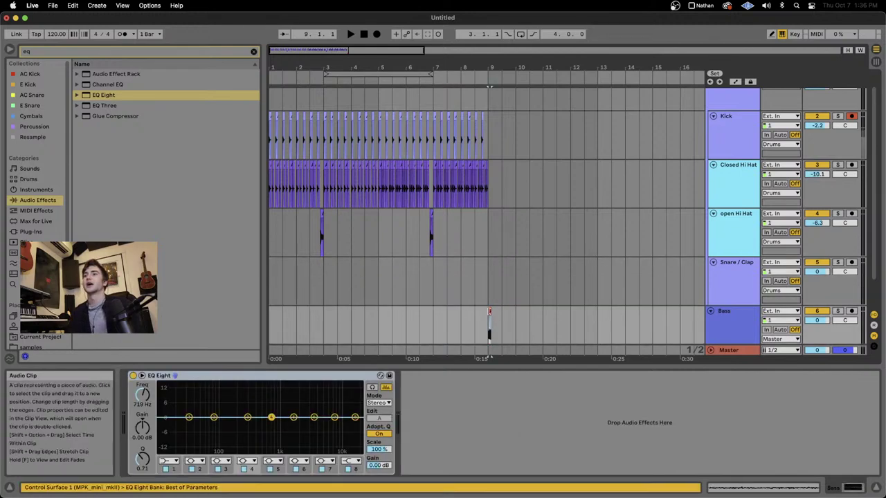
{"action": "key", "text": "super+c"}
{"action": "scroll", "coordinate": [489, 298], "scroll_direction": "up", "scroll_amount": 5}
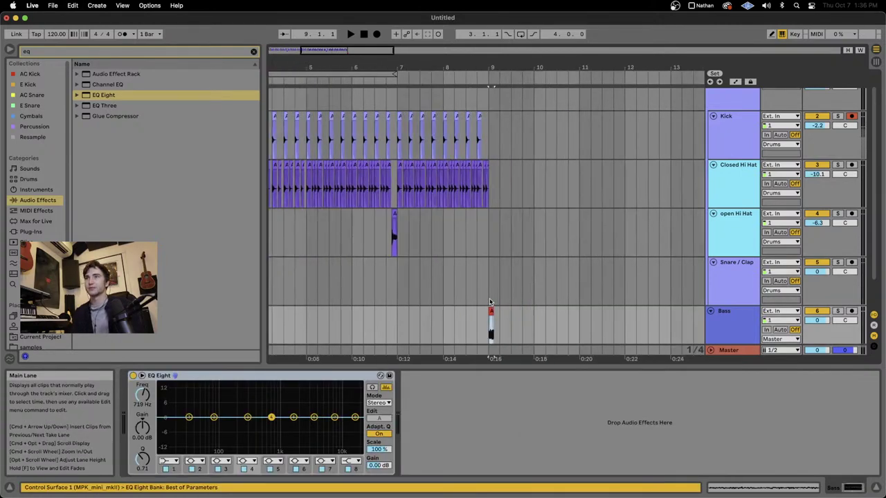
{"action": "scroll", "coordinate": [489, 298], "scroll_direction": "left", "scroll_amount": 6}
{"action": "left_click", "coordinate": [282, 269]}
{"action": "key", "text": "super+v"}
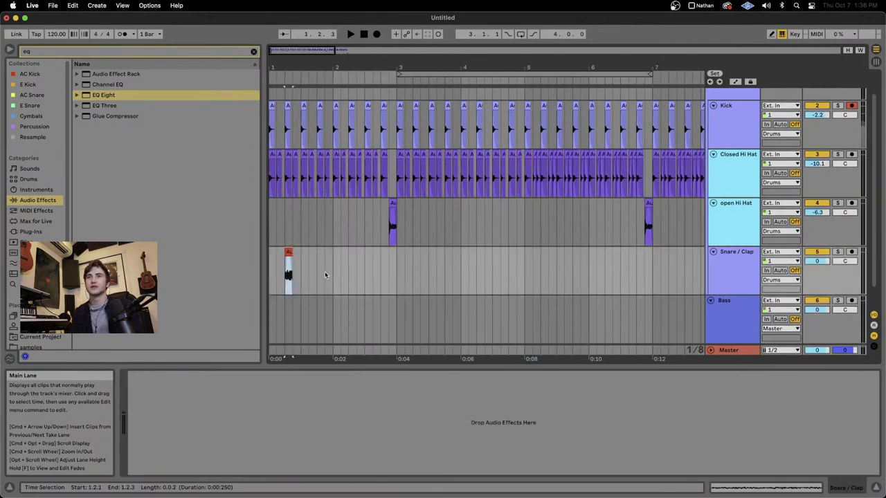
Step: Try pasting a second snare clip at 1.4 on the Snare / Clap track, and delete it
{"action": "left_click", "coordinate": [324, 271]}
{"action": "key", "text": "super+v"}
{"action": "scroll", "coordinate": [298, 277], "scroll_direction": "up", "scroll_amount": 2}
{"action": "key", "text": "Delete"}
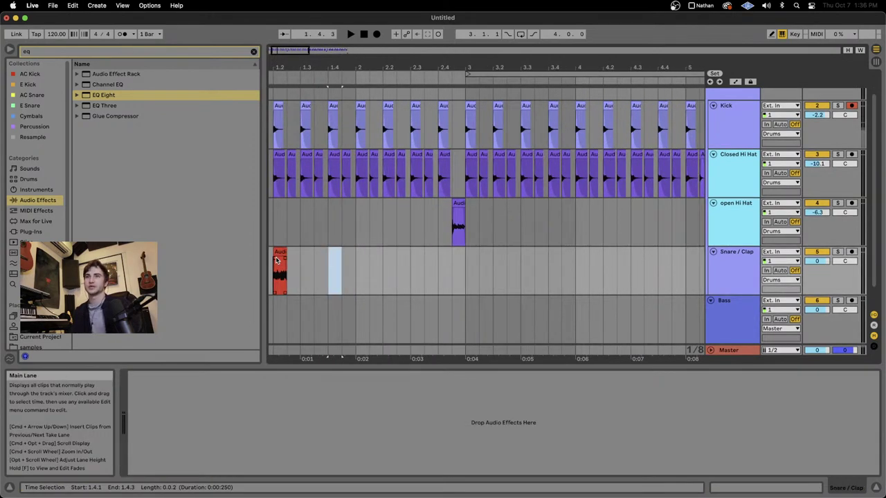
Step: Play the snare clip at 1.2 together with the kick and hi-hats
{"action": "scroll", "coordinate": [275, 257], "scroll_direction": "up", "scroll_amount": 2}
{"action": "scroll", "coordinate": [275, 257], "scroll_direction": "left", "scroll_amount": 2}
{"action": "left_click", "coordinate": [313, 257]}
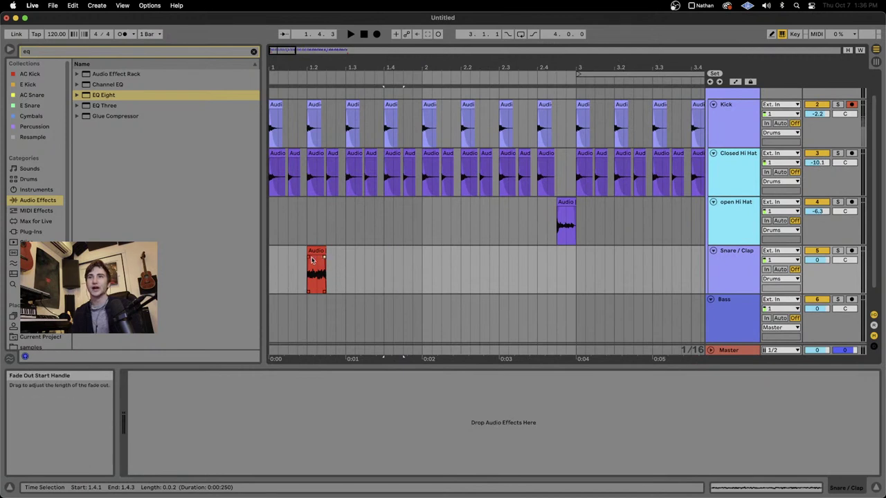
{"action": "key", "text": "space"}
{"action": "key", "text": "space"}
{"action": "left_click", "coordinate": [317, 265]}
{"action": "key", "text": "space"}
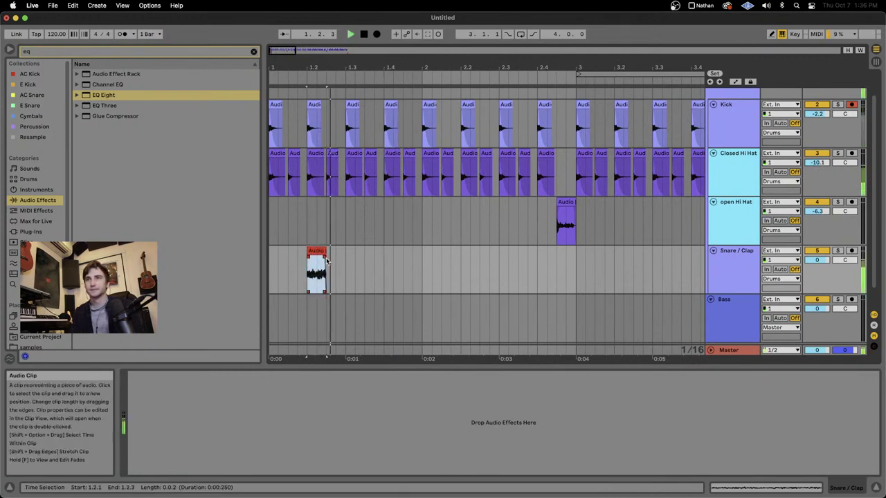
{"action": "key", "text": "space"}
Step: Extend the snare clip's fade-out across its full length and bend the fade curve for a quicker decay
{"action": "scroll", "coordinate": [293, 272], "scroll_direction": "up", "scroll_amount": 2}
{"action": "scroll", "coordinate": [293, 271], "scroll_direction": "up", "scroll_amount": 2}
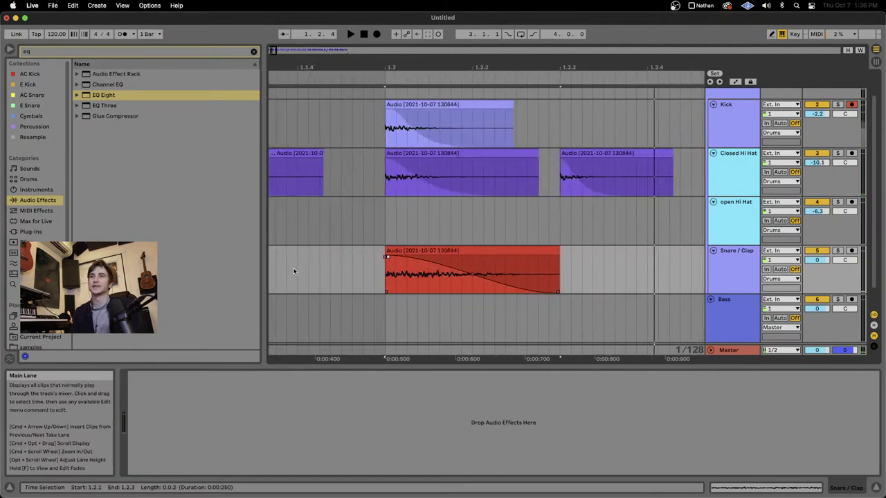
{"action": "left_click", "coordinate": [418, 275]}
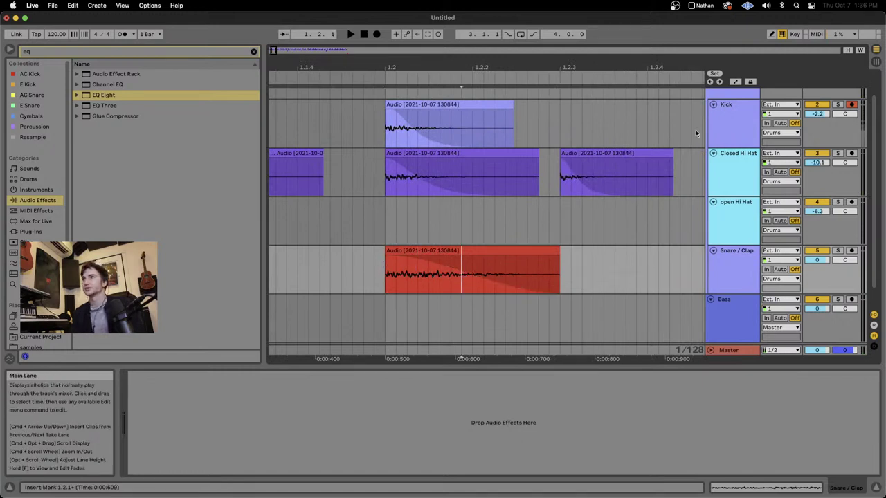
{"action": "scroll", "coordinate": [465, 275], "scroll_direction": "up", "scroll_amount": 1}
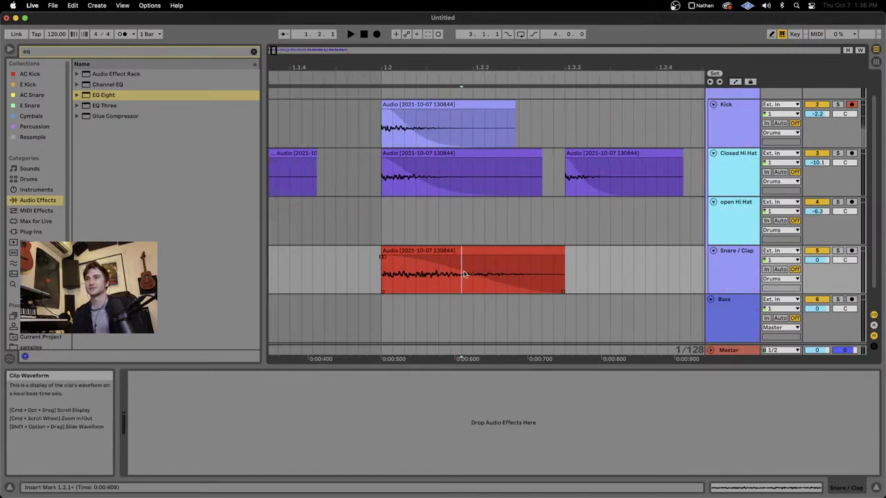
{"action": "scroll", "coordinate": [464, 275], "scroll_direction": "up", "scroll_amount": 3}
{"action": "left_click_drag", "start_coordinate": [485, 278], "coordinate": [405, 280]}
{"action": "left_click", "coordinate": [382, 251]}
Step: Audition the faded snare repeatedly from 1.2 against the kick and closed hi-hat
{"action": "key", "text": "space"}
{"action": "key", "text": "space"}
{"action": "key", "text": "space"}
{"action": "key", "text": "space"}
{"action": "key", "text": "space"}
{"action": "key", "text": "space"}
{"action": "key", "text": "space"}
{"action": "key", "text": "space"}
{"action": "key", "text": "space"}
{"action": "key", "text": "space"}
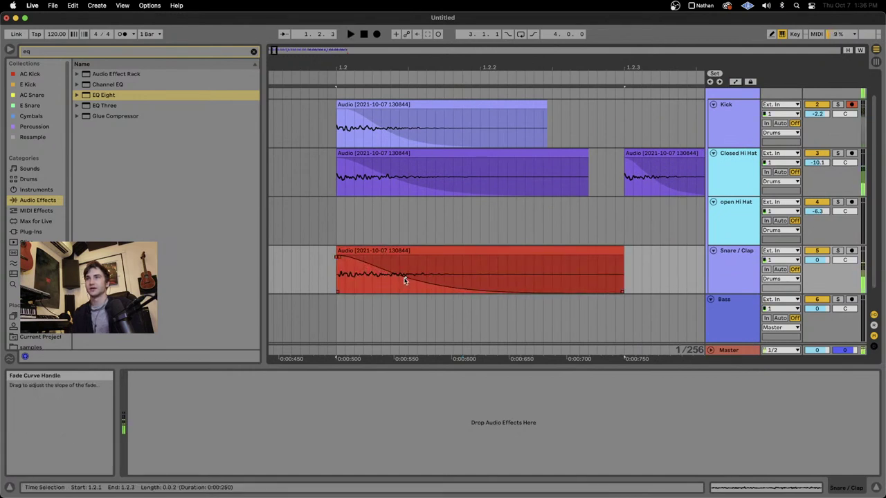
Step: Play the snare clip at 1.2 several times in the context of the surrounding beat
{"action": "scroll", "coordinate": [405, 279], "scroll_direction": "down", "scroll_amount": 4}
{"action": "left_click_drag", "start_coordinate": [382, 285], "coordinate": [471, 286]}
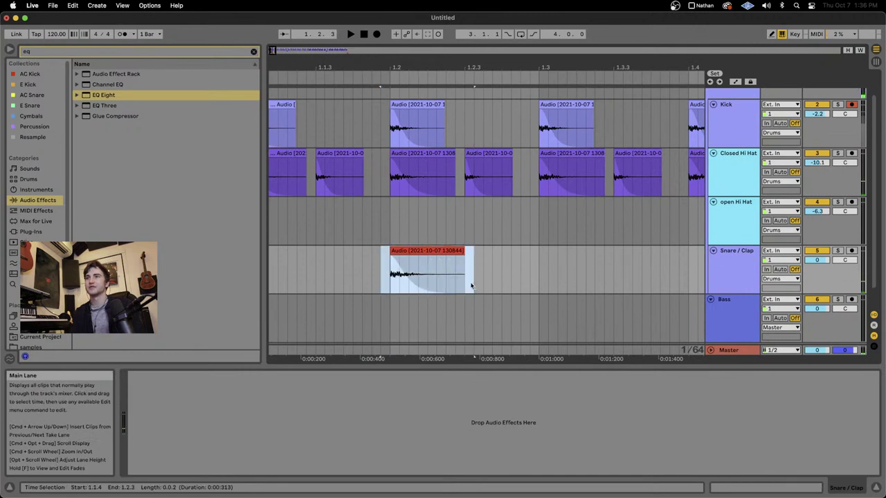
{"action": "left_click", "coordinate": [474, 286]}
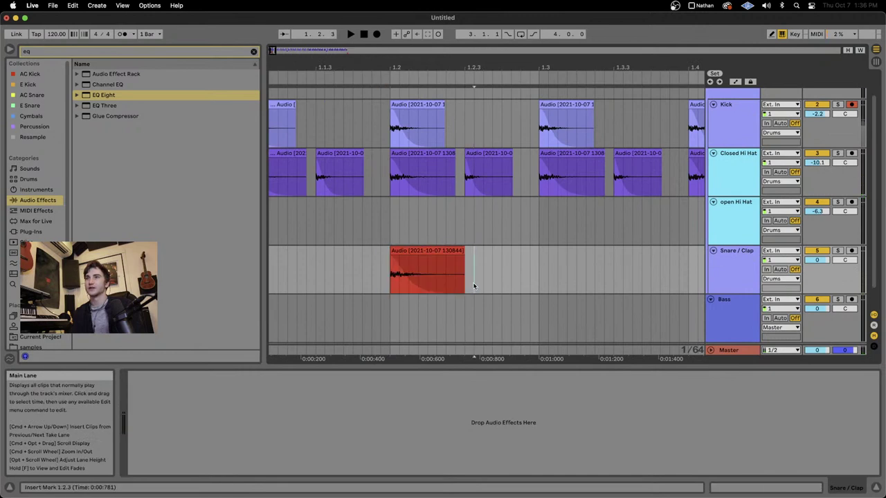
{"action": "left_click", "coordinate": [401, 279]}
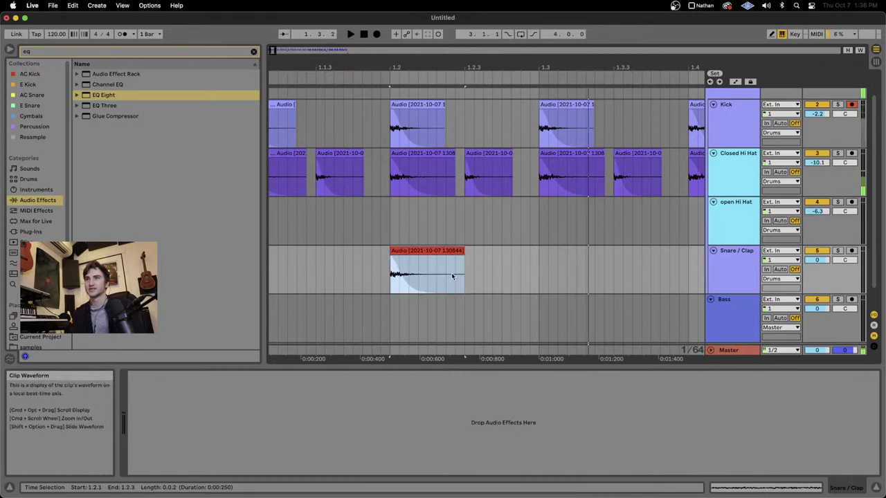
{"action": "key", "text": "space"}
{"action": "key", "text": "space"}
{"action": "key", "text": "space"}
{"action": "key", "text": "space"}
{"action": "key", "text": "space"}
Step: Copy the snare clip at 1.2 and paste it at 1.4 on the Snare / Clap track
{"action": "scroll", "coordinate": [453, 276], "scroll_direction": "down", "scroll_amount": 5}
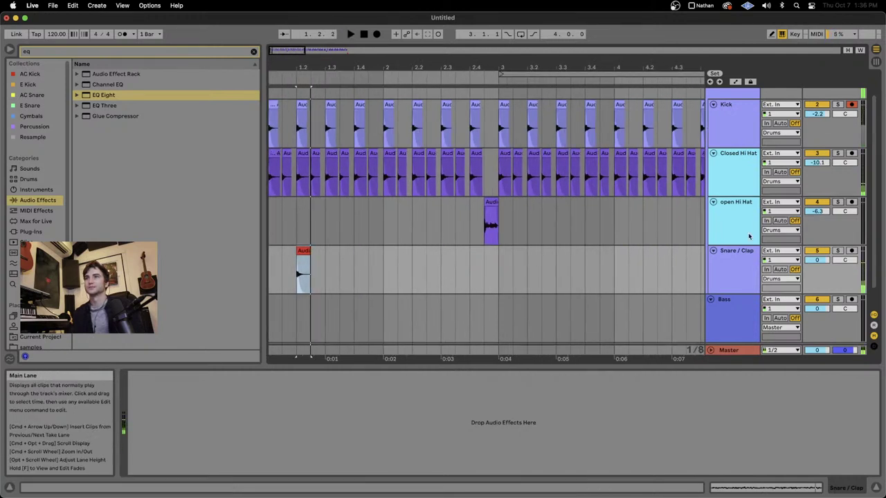
{"action": "left_click", "coordinate": [730, 265]}
{"action": "left_click", "coordinate": [302, 251]}
{"action": "key", "text": "super+c"}
{"action": "left_click", "coordinate": [355, 268]}
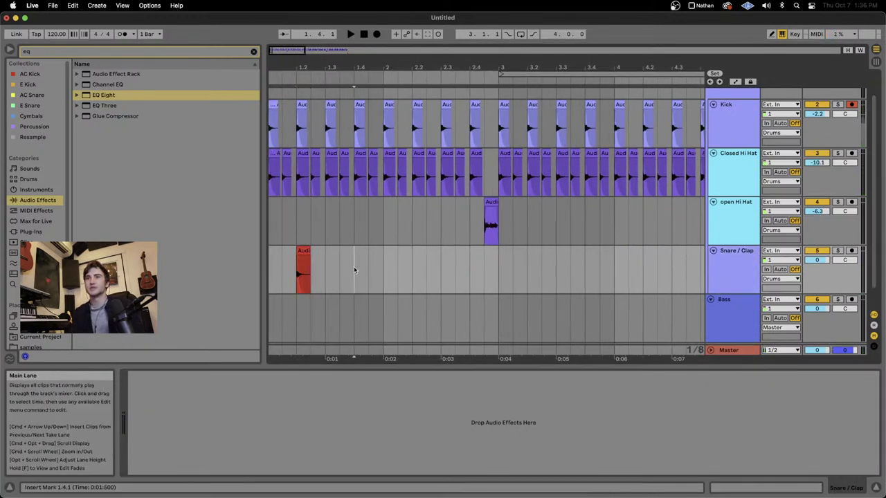
{"action": "key", "text": "super+v"}
Step: Add an EQ Eight followed by a Saturator to the Snare / Clap track
{"action": "left_click", "coordinate": [735, 274]}
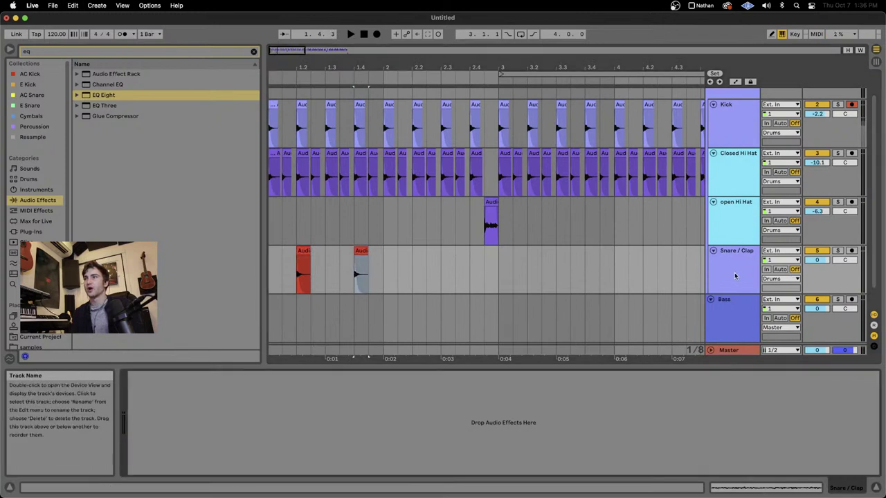
{"action": "double_click", "coordinate": [102, 95]}
{"action": "key", "text": "super+f"}
{"action": "type", "text": "sat"}
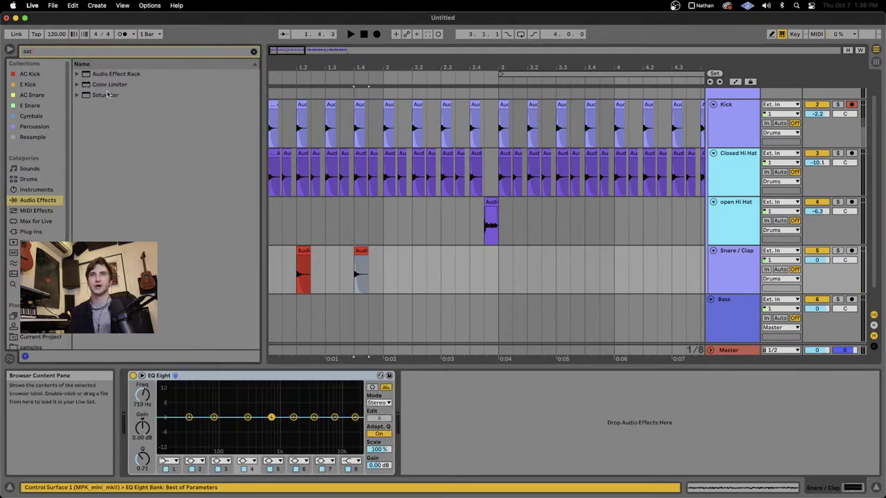
{"action": "double_click", "coordinate": [105, 95]}
Step: Find the Glue Compressor among the audio effects and add it after the Saturator
{"action": "left_click", "coordinate": [63, 52]}
{"action": "key", "text": "shift+Tab"}
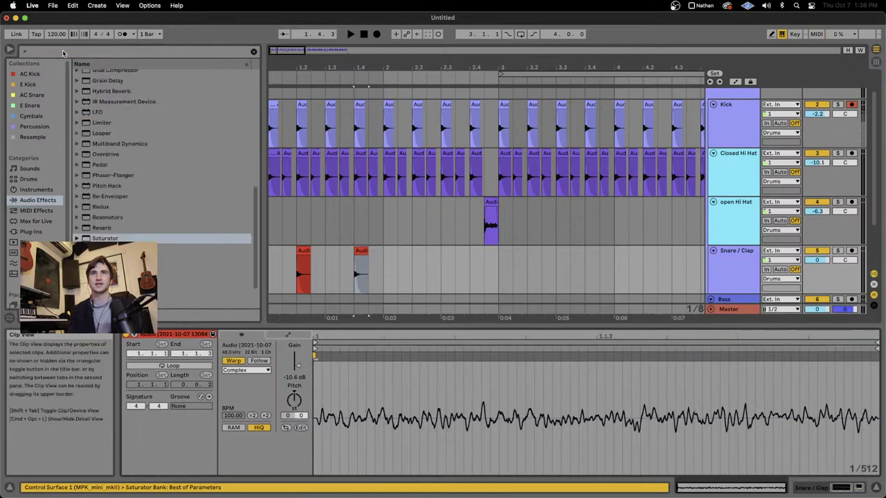
{"action": "key", "text": "BackSpace"}
{"action": "type", "text": "g"}
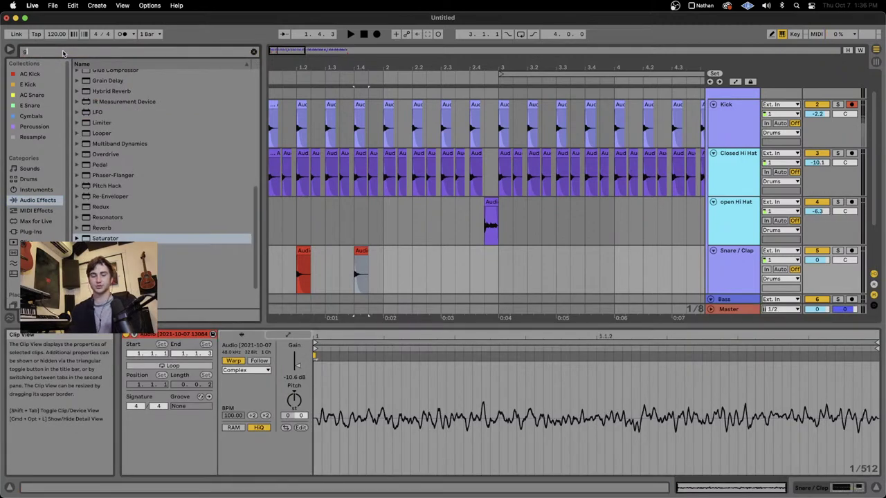
{"action": "type", "text": "lue"}
{"action": "double_click", "coordinate": [119, 83]}
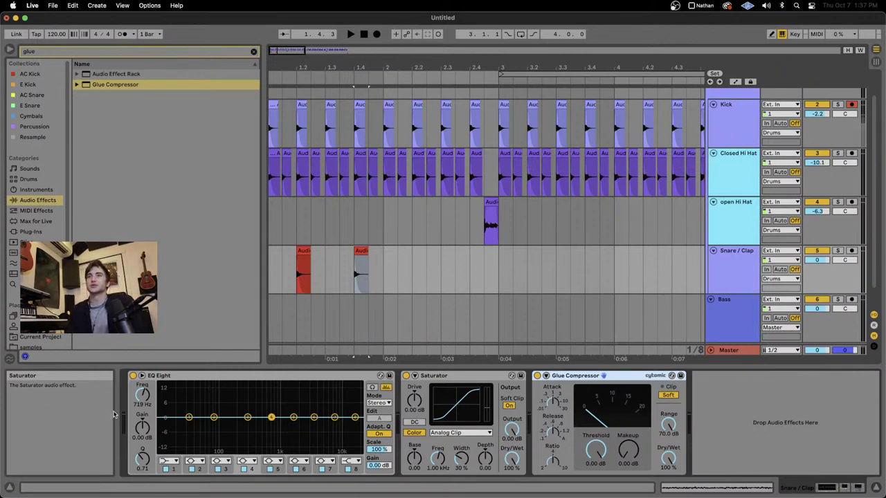
Step: Boost band 3 of the snare's EQ Eight by 15 dB at 170 Hz
{"action": "left_click_drag", "start_coordinate": [247, 417], "coordinate": [218, 384]}
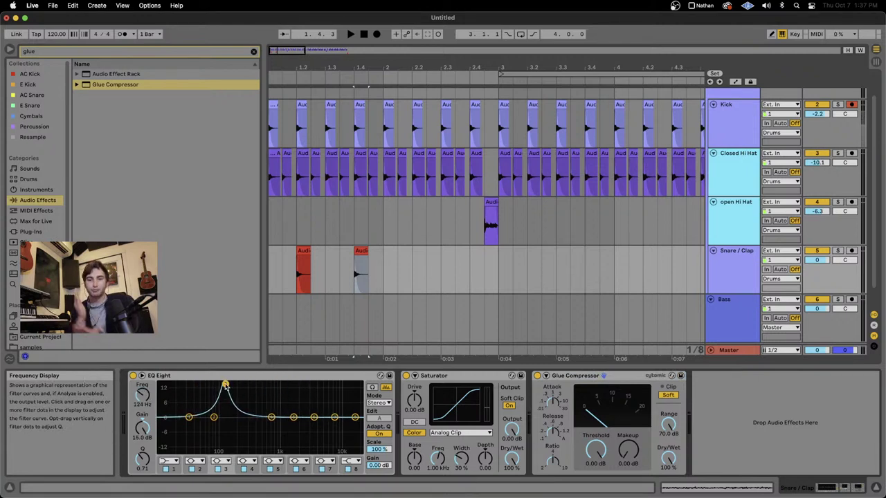
{"action": "left_click_drag", "start_coordinate": [224, 384], "coordinate": [211, 384]}
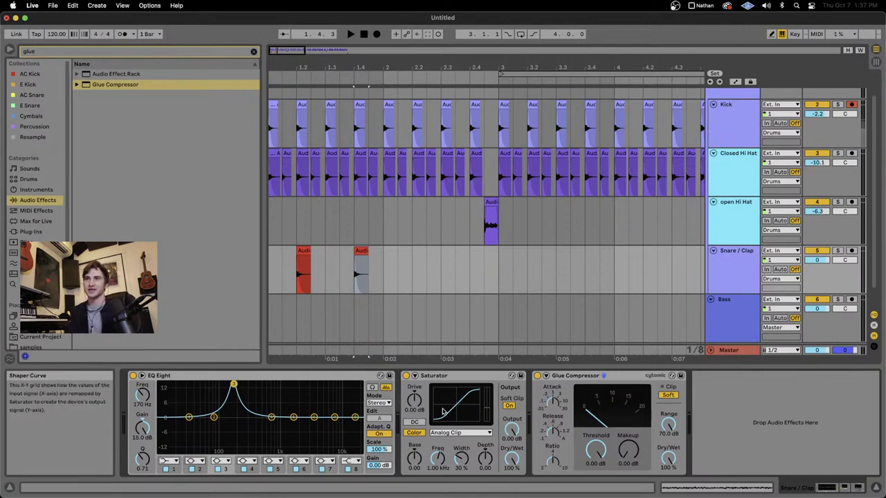
Step: Trim a tiny sliver off the start of the snare clip at 1.2 and line the clip up with the beat
{"action": "scroll", "coordinate": [304, 268], "scroll_direction": "up", "scroll_amount": 10}
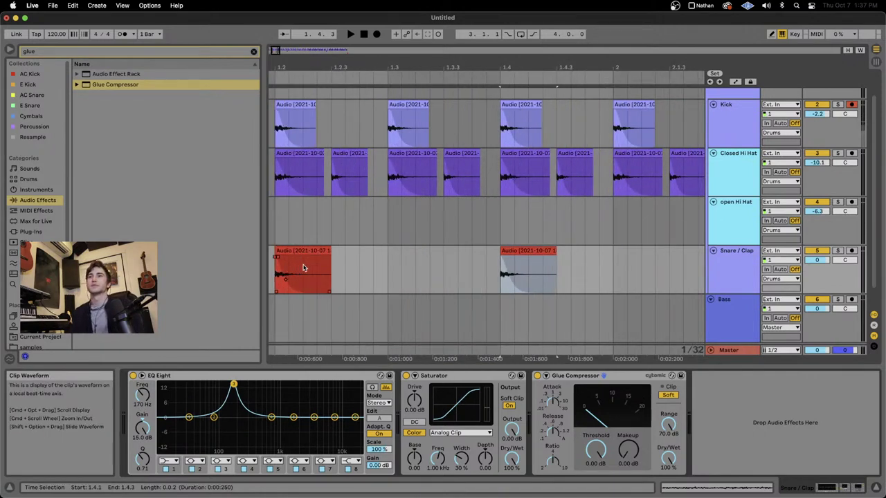
{"action": "scroll", "coordinate": [303, 267], "scroll_direction": "up", "scroll_amount": 8}
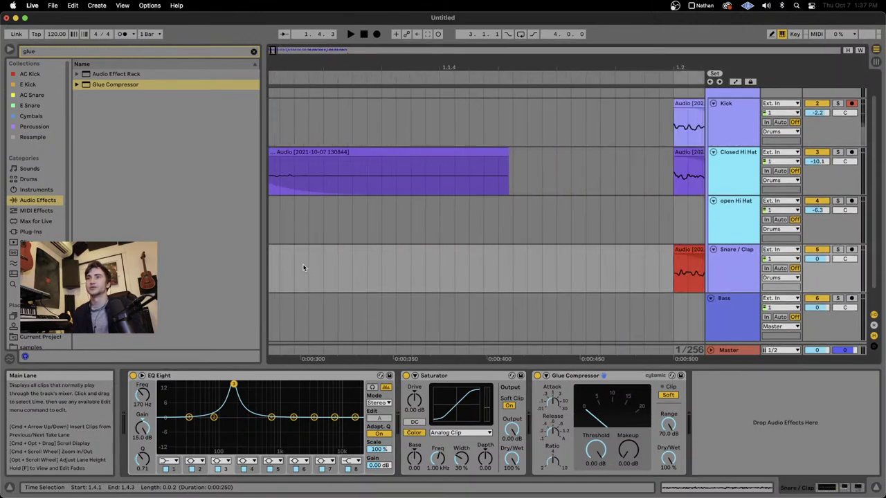
{"action": "scroll", "coordinate": [416, 270], "scroll_direction": "up", "scroll_amount": 8}
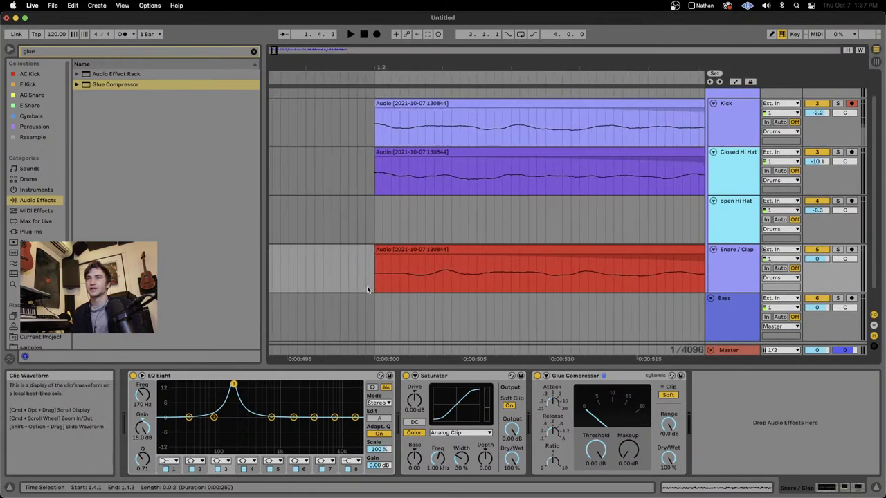
{"action": "left_click_drag", "start_coordinate": [365, 291], "coordinate": [409, 286]}
{"action": "scroll", "coordinate": [409, 284], "scroll_direction": "down", "scroll_amount": 3}
{"action": "left_click", "coordinate": [408, 283]}
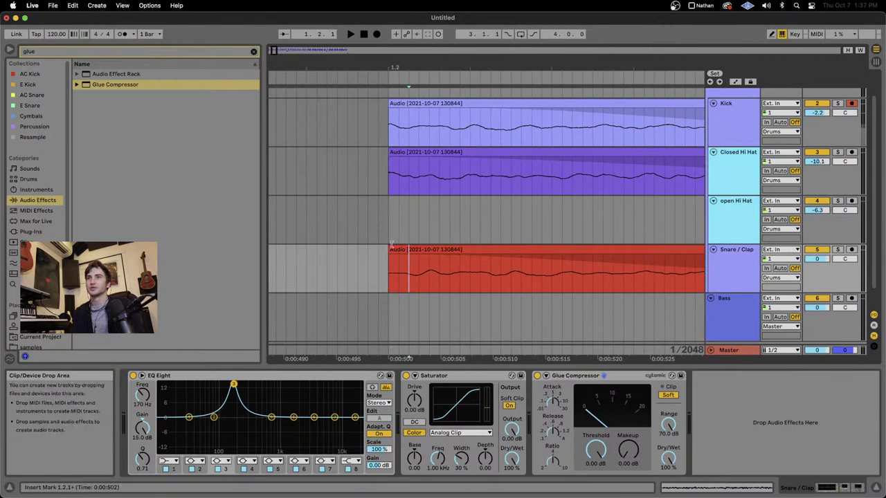
{"action": "mouse_move", "coordinate": [391, 248]}
{"action": "left_mouse_down"}
{"action": "mouse_move", "coordinate": [425, 247]}
{"action": "mouse_move", "coordinate": [405, 248]}
{"action": "left_mouse_up"}
{"action": "scroll", "coordinate": [405, 248], "scroll_direction": "down", "scroll_amount": 10}
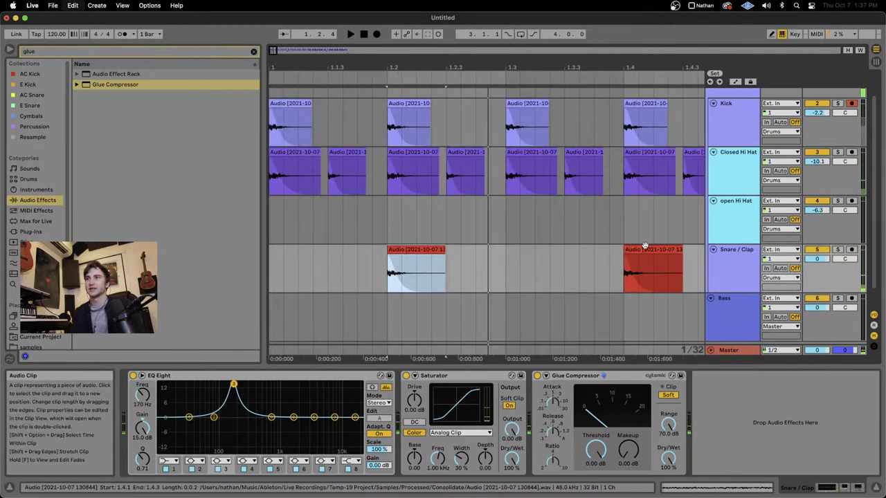
Step: Replace the snare at 1.4 with the trimmed clip and remove the sliver left over at its end
{"action": "left_click", "coordinate": [645, 247]}
{"action": "scroll", "coordinate": [453, 277], "scroll_direction": "down", "scroll_amount": 1}
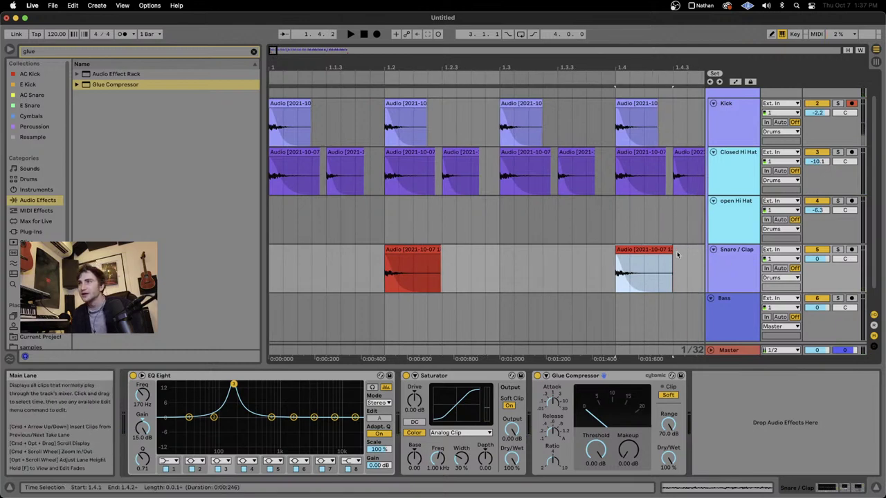
{"action": "left_click", "coordinate": [674, 255]}
{"action": "scroll", "coordinate": [671, 251], "scroll_direction": "up", "scroll_amount": 5}
{"action": "left_click_drag", "start_coordinate": [673, 250], "coordinate": [670, 250]}
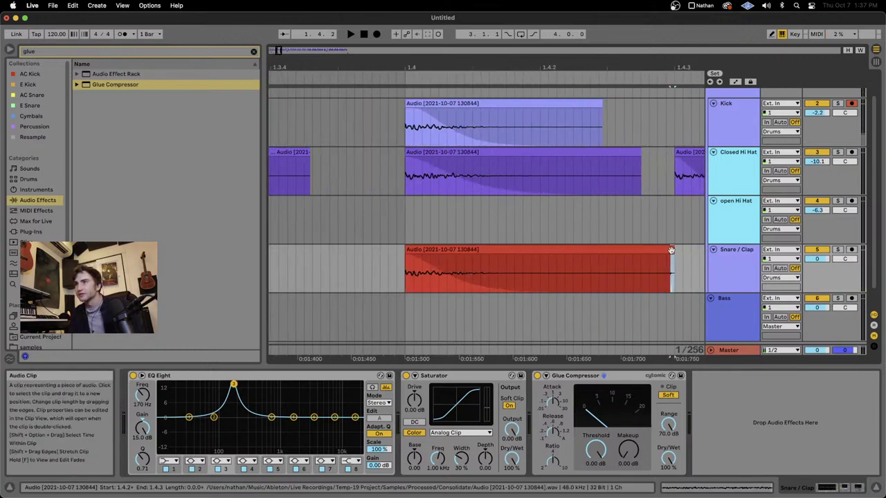
{"action": "scroll", "coordinate": [556, 272], "scroll_direction": "down", "scroll_amount": 5}
Step: Solo the Snare / Clap track and play the snare clip at 1.2
{"action": "left_click", "coordinate": [326, 269]}
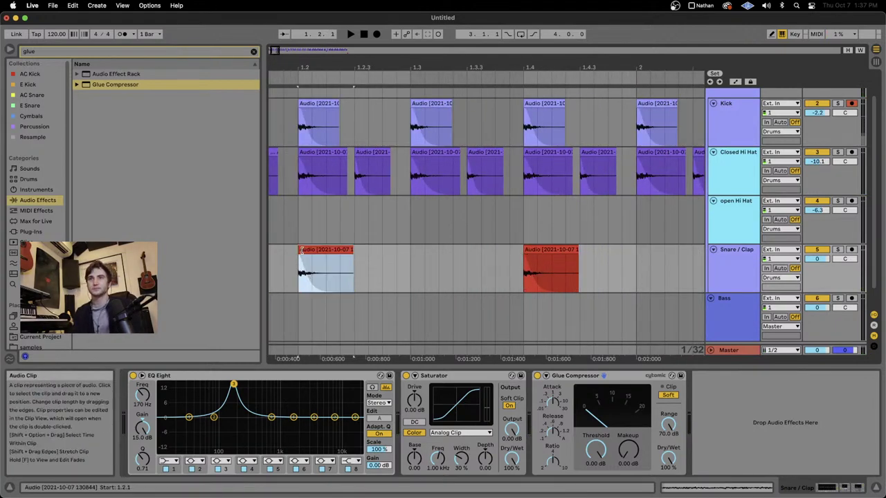
{"action": "scroll", "coordinate": [315, 270], "scroll_direction": "down", "scroll_amount": 3}
{"action": "left_click", "coordinate": [837, 249]}
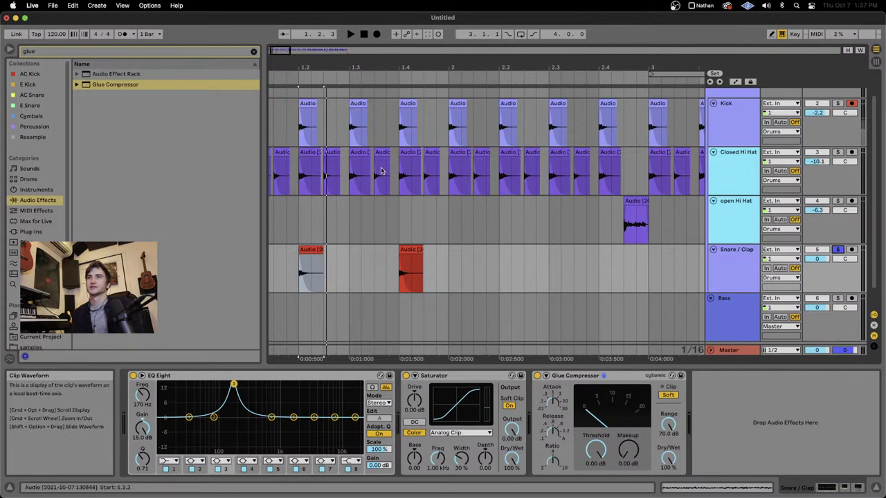
{"action": "left_click", "coordinate": [309, 358]}
{"action": "key", "text": "alt+space"}
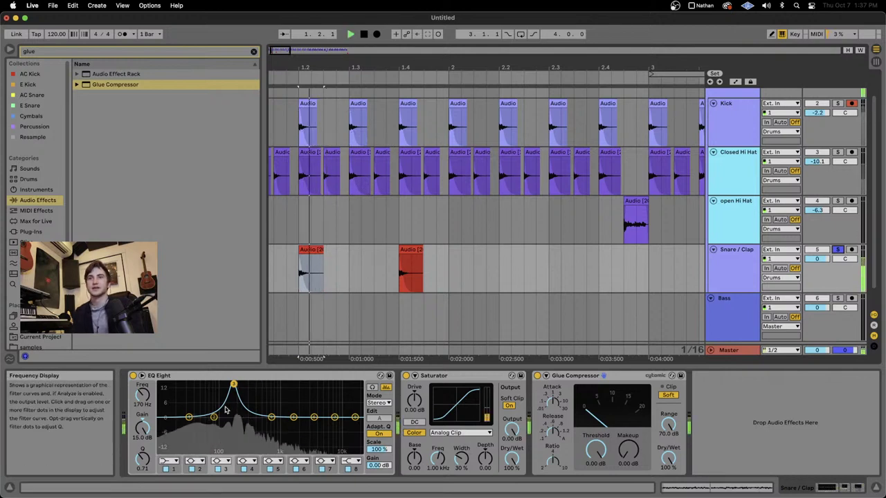
Step: Turn EQ Eight band 1 into a low-cut filter at 45.4 Hz with a Q of 0.26 while auditioning the snare
{"action": "left_click", "coordinate": [169, 461]}
{"action": "key", "text": "alt+space"}
{"action": "key", "text": "alt+space"}
{"action": "key", "text": "alt+space"}
{"action": "key", "text": "alt+space"}
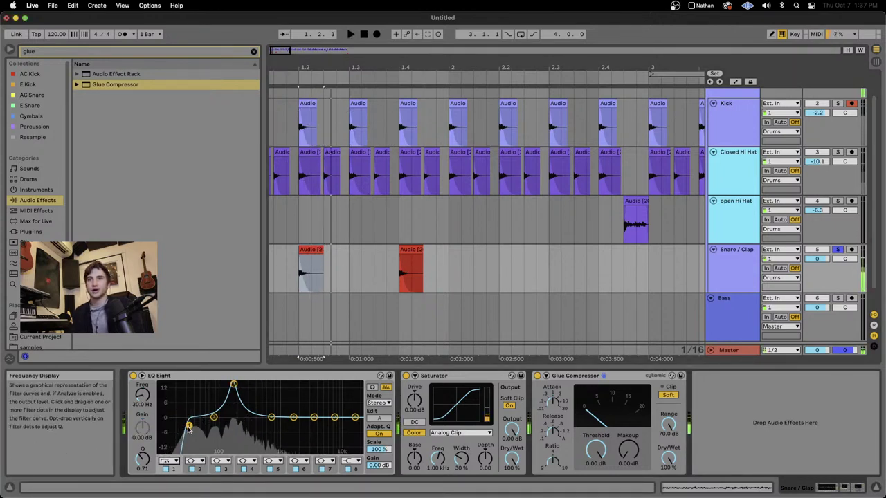
{"action": "left_click_drag", "start_coordinate": [188, 425], "coordinate": [185, 445]}
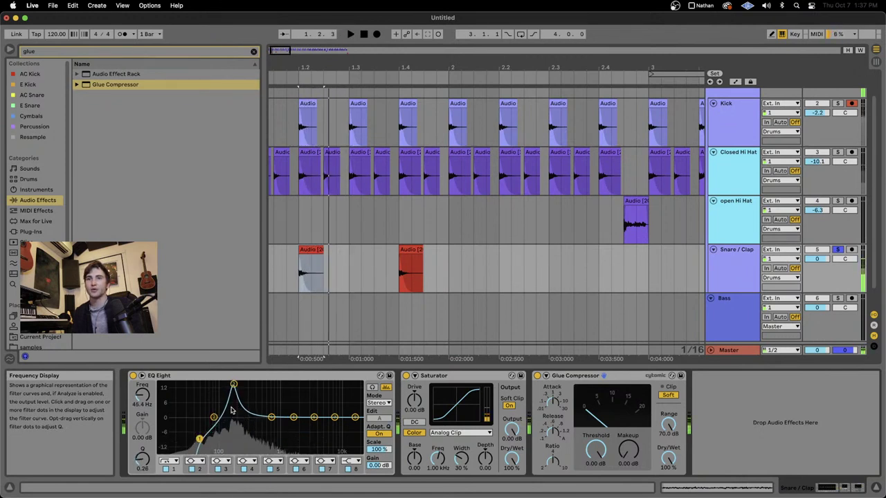
Step: Lower band 3's boost frequency slightly and cut band 4 by 6.57 dB at 220 Hz with a Q of 3.19
{"action": "left_click_drag", "start_coordinate": [226, 384], "coordinate": [230, 383]}
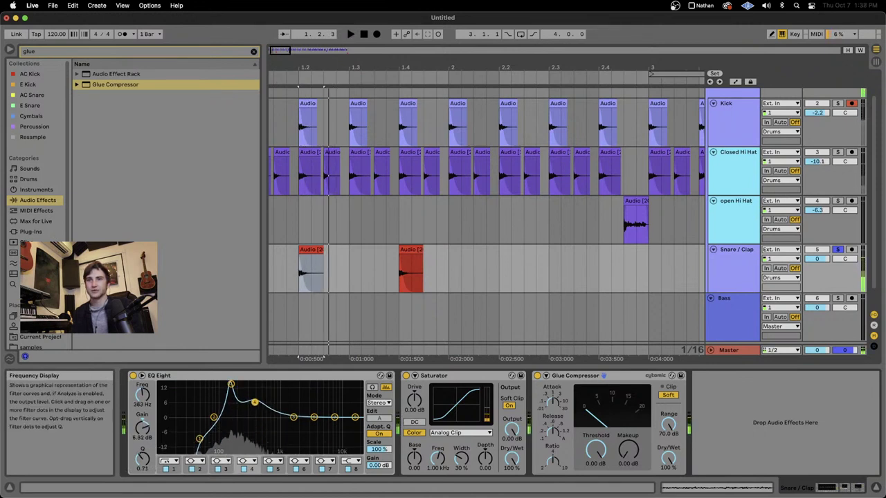
{"action": "left_click_drag", "start_coordinate": [142, 460], "coordinate": [142, 429]}
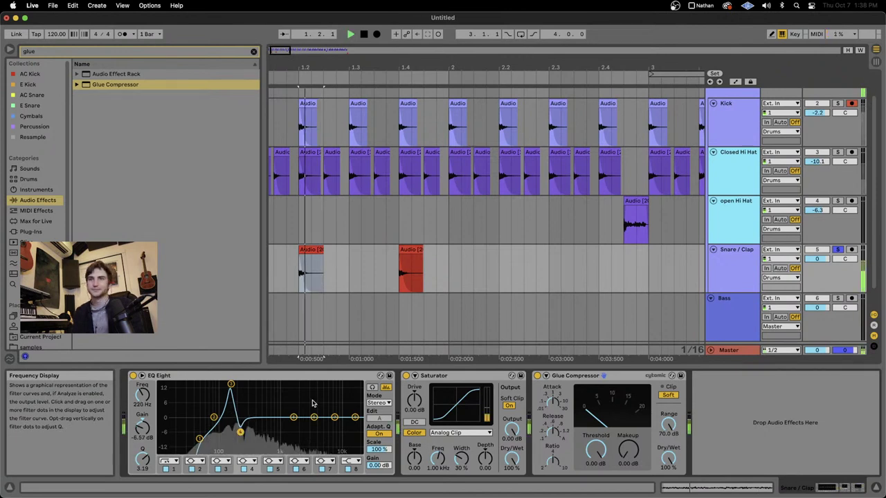
Step: Cut band 5 by 5.58 dB at 843 Hz and raise the band 8 high shelf by 7.56 dB at 4.08 kHz
{"action": "left_click_drag", "start_coordinate": [293, 417], "coordinate": [278, 434]}
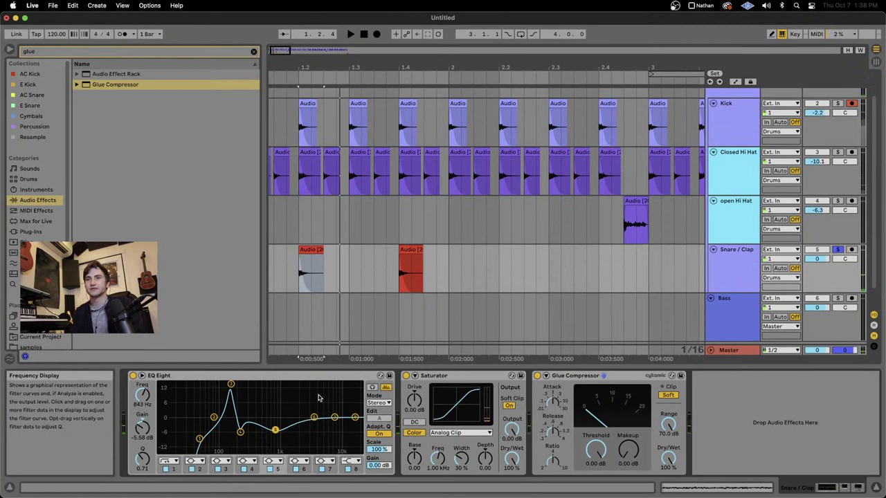
{"action": "key", "text": "space"}
{"action": "left_click_drag", "start_coordinate": [354, 418], "coordinate": [317, 395]}
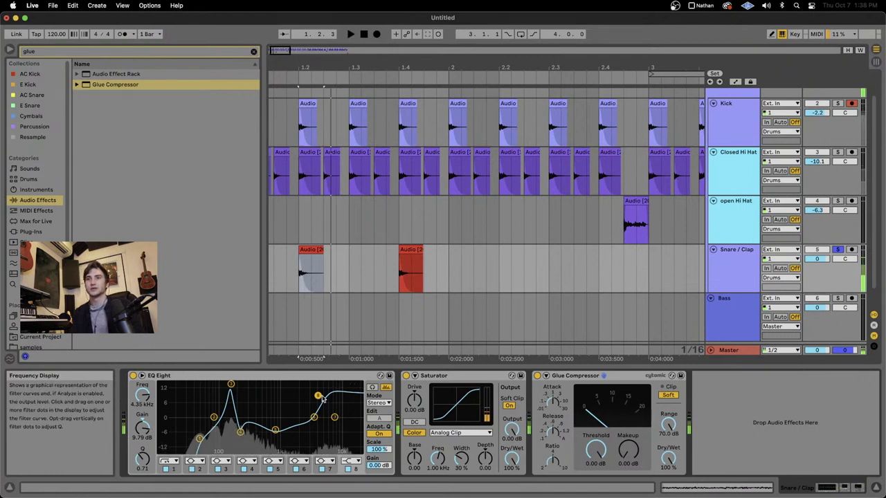
Step: Insert a second EQ Eight directly after the first one on the Snare / Clap track
{"action": "key", "text": "super+f"}
{"action": "type", "text": "eq"}
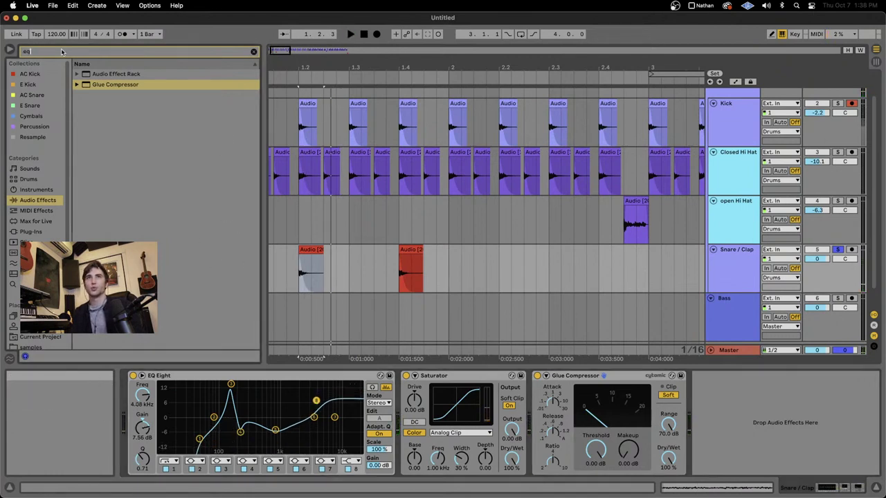
{"action": "key", "text": "Return"}
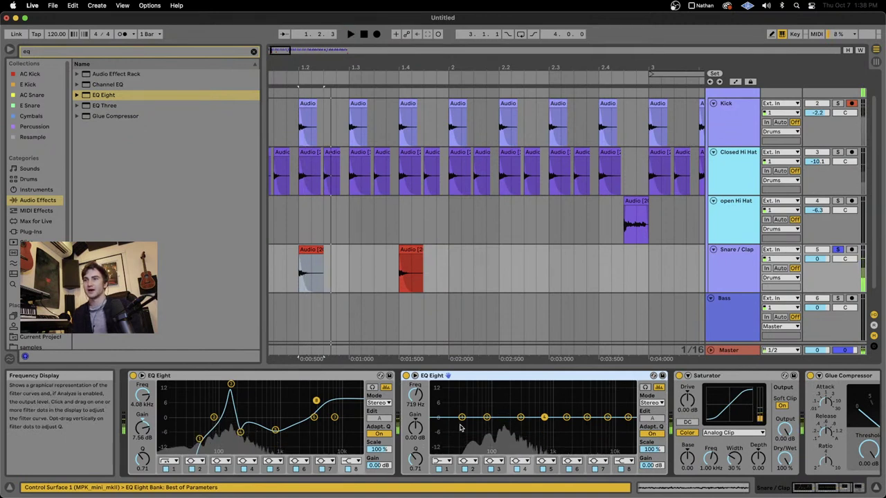
Step: Set band 1 of the second EQ Eight to a low-cut filter at 144 Hz with a Q of 1.63
{"action": "left_click", "coordinate": [438, 460]}
{"action": "left_click", "coordinate": [444, 406]}
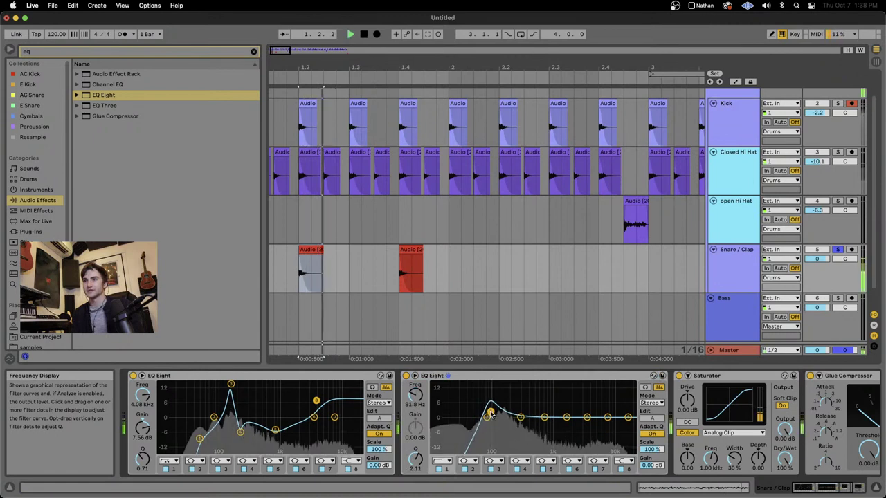
{"action": "mouse_move", "coordinate": [487, 414]}
{"action": "left_mouse_down"}
{"action": "mouse_move", "coordinate": [504, 408]}
{"action": "mouse_move", "coordinate": [502, 415]}
{"action": "left_mouse_up"}
Step: Audition the soloed snare repeatedly to judge the low cut of the second EQ Eight
{"action": "key", "text": "space"}
{"action": "key", "text": "space"}
{"action": "key", "text": "space"}
{"action": "key", "text": "space"}
{"action": "key", "text": "space"}
{"action": "key", "text": "space"}
{"action": "key", "text": "space"}
{"action": "key", "text": "space"}
{"action": "key", "text": "space"}
{"action": "key", "text": "space"}
{"action": "key", "text": "space"}
{"action": "key", "text": "space"}
{"action": "key", "text": "space"}
{"action": "key", "text": "space"}
{"action": "key", "text": "space"}
{"action": "key", "text": "space"}
{"action": "key", "text": "space"}
{"action": "key", "text": "space"}
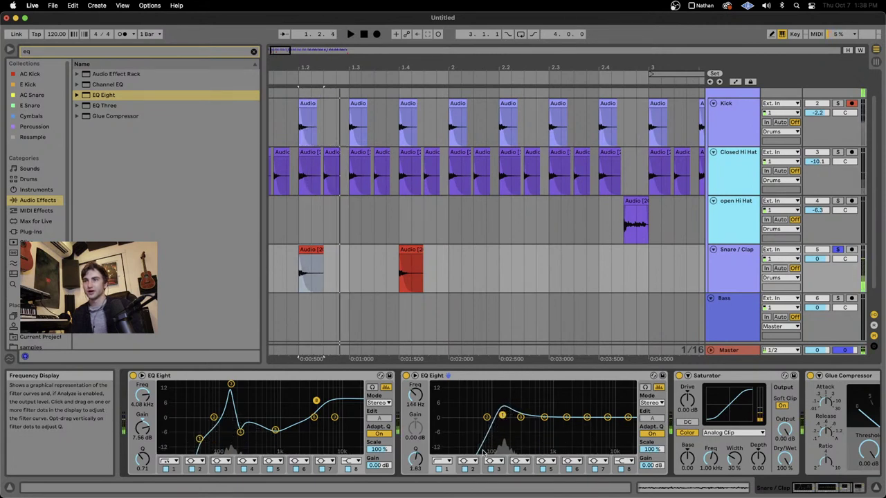
{"action": "key", "text": "space"}
{"action": "key", "text": "space"}
{"action": "key", "text": "space"}
{"action": "key", "text": "space"}
{"action": "key", "text": "space"}
{"action": "key", "text": "space"}
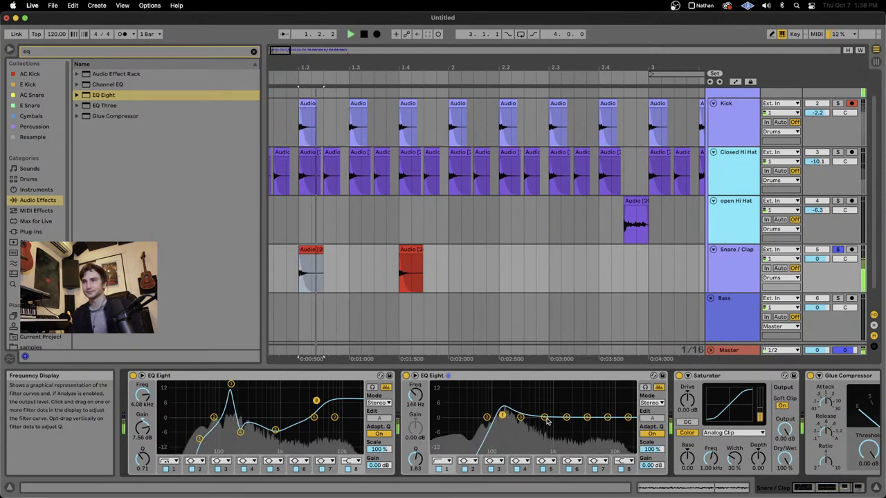
Step: Cut band 4 of the second EQ Eight by 13.5 dB at 230 Hz and narrow it to a Q of 3.02
{"action": "left_click_drag", "start_coordinate": [544, 417], "coordinate": [514, 448]}
{"action": "key", "text": "space"}
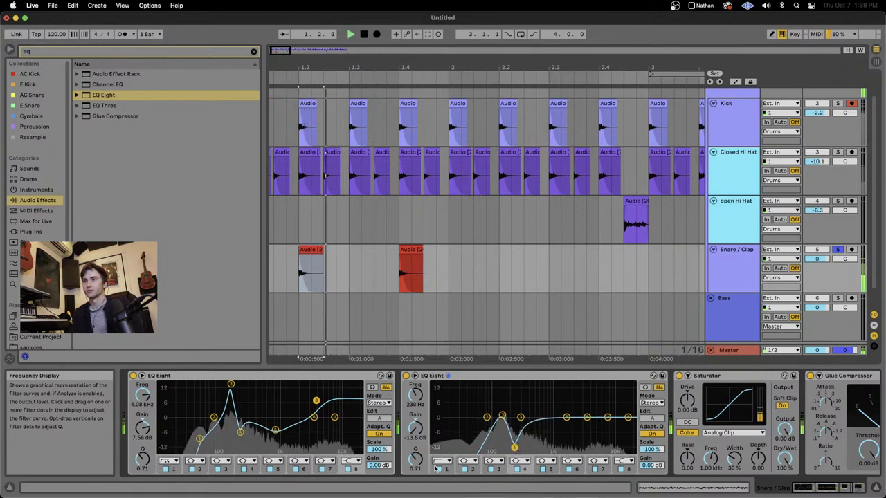
{"action": "key", "text": "space"}
{"action": "key", "text": "space"}
{"action": "left_click_drag", "start_coordinate": [415, 459], "coordinate": [415, 412]}
{"action": "key", "text": "space"}
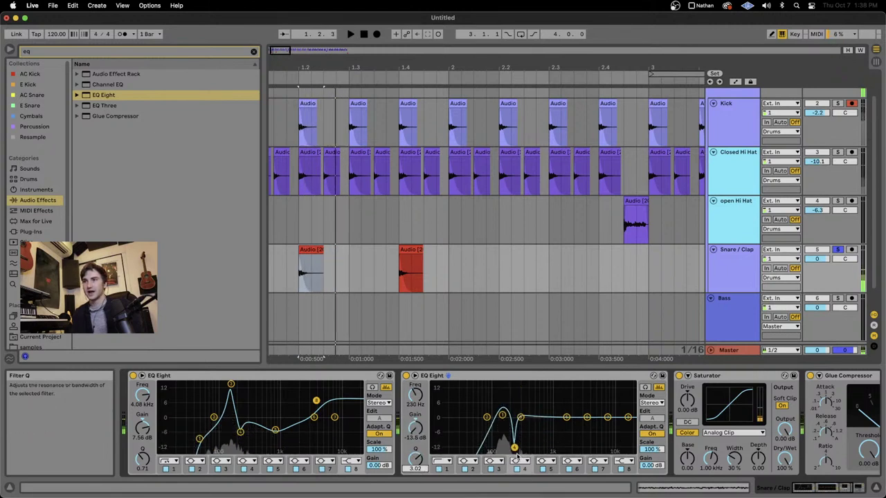
Step: Adjust band 4 of the second EQ Eight to a 12.5 dB cut at 240 Hz
{"action": "left_click_drag", "start_coordinate": [514, 450], "coordinate": [514, 449]}
{"action": "key", "text": "space"}
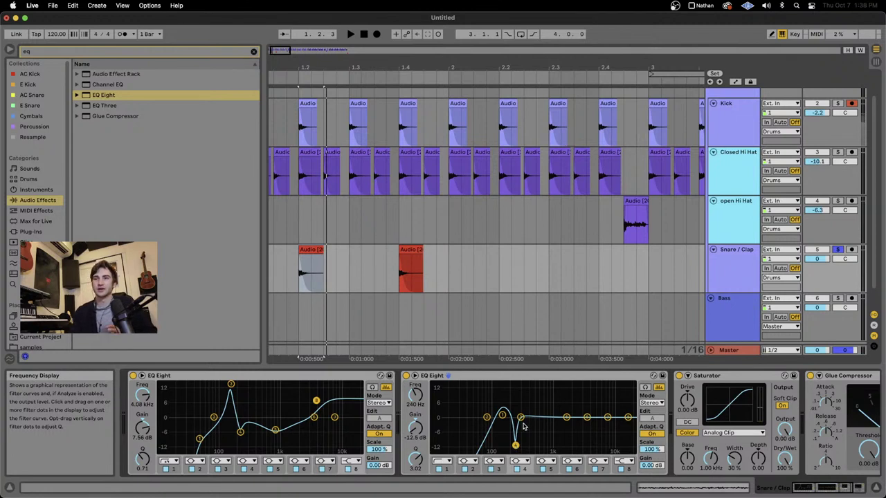
{"action": "scroll", "coordinate": [570, 423], "scroll_direction": "right", "scroll_amount": 1}
{"action": "key", "text": "space"}
Step: Cut band 5 of the second EQ Eight by 2.11 dB at 562 Hz while auditioning the snare
{"action": "left_click_drag", "start_coordinate": [561, 417], "coordinate": [511, 422]}
{"action": "key", "text": "space"}
{"action": "key", "text": "space"}
{"action": "key", "text": "space"}
{"action": "key", "text": "space"}
{"action": "key", "text": "space"}
{"action": "key", "text": "space"}
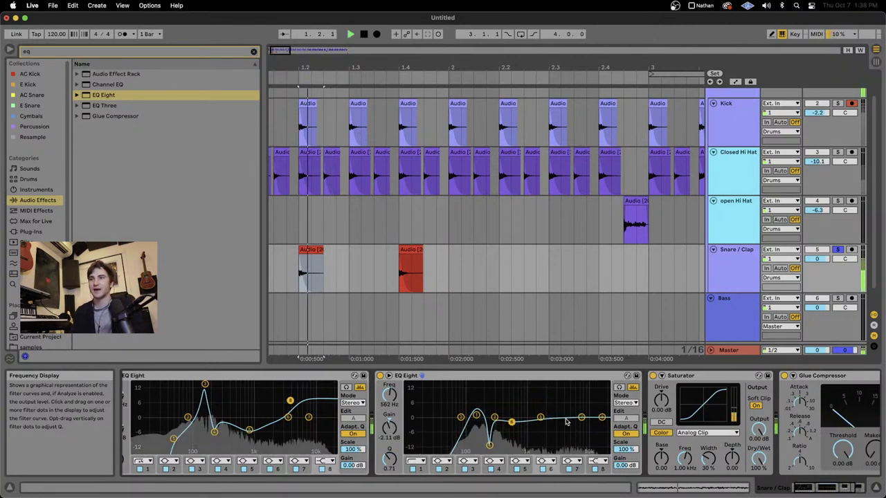
Step: Cut band 7 of the second EQ Eight by 1.36 dB at 4.74 kHz with a Q of 2.10
{"action": "key", "text": "space"}
{"action": "left_click", "coordinate": [581, 418]}
{"action": "key", "text": "space"}
{"action": "mouse_move", "coordinate": [581, 417]}
{"action": "left_mouse_down"}
{"action": "mouse_move", "coordinate": [567, 386]}
{"action": "mouse_move", "coordinate": [567, 420]}
{"action": "left_mouse_up"}
{"action": "key", "text": "space"}
{"action": "key", "text": "space"}
{"action": "key", "text": "space"}
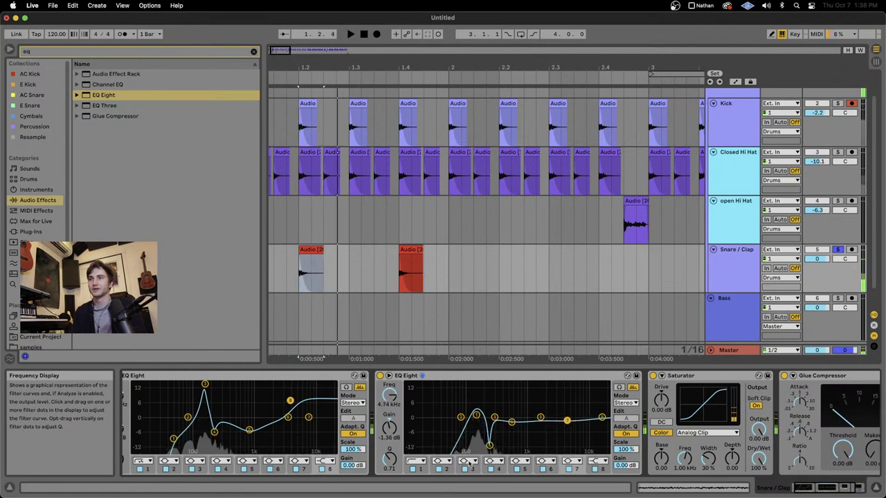
{"action": "scroll", "coordinate": [503, 430], "scroll_direction": "left", "scroll_amount": 1}
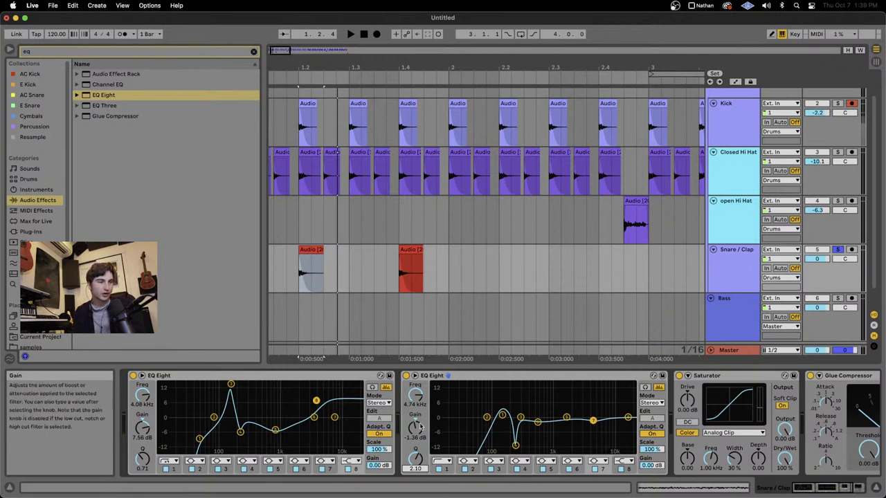
Step: Lower the Saturator's output level on the snare to -4.29 dB
{"action": "scroll", "coordinate": [420, 427], "scroll_direction": "right", "scroll_amount": 5}
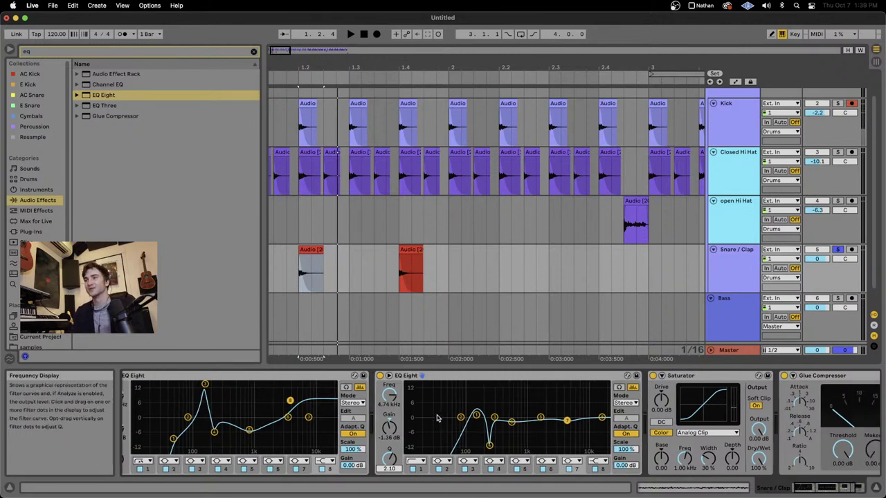
{"action": "key", "text": "space"}
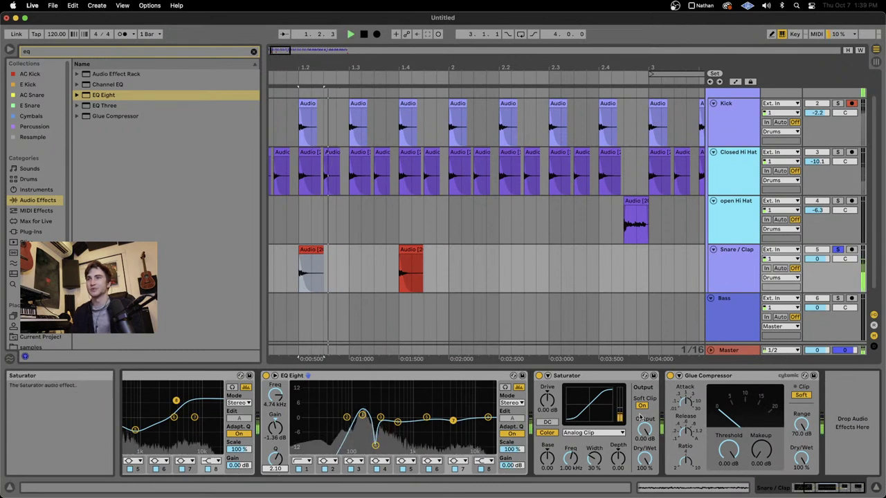
{"action": "key", "text": "space"}
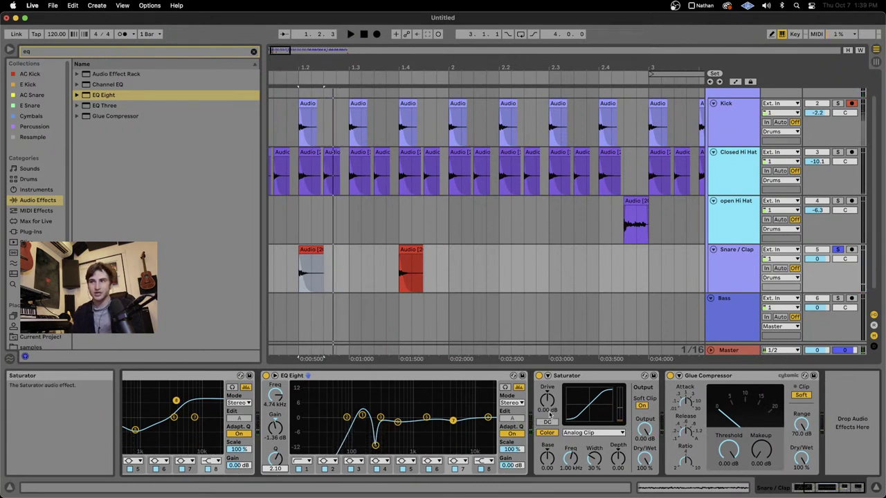
{"action": "left_click_drag", "start_coordinate": [644, 430], "coordinate": [644, 431]}
{"action": "key", "text": "space"}
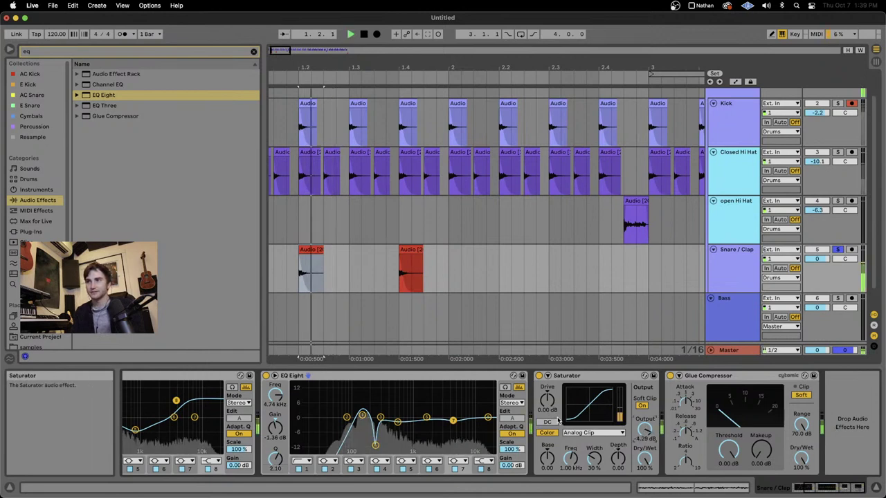
Step: Raise the Saturator's drive to 26.3 dB while repeatedly auditioning the snare
{"action": "key", "text": "space"}
{"action": "left_click_drag", "start_coordinate": [547, 400], "coordinate": [546, 339]}
{"action": "key", "text": "space"}
{"action": "key", "text": "space"}
{"action": "key", "text": "space"}
{"action": "key", "text": "space"}
{"action": "key", "text": "space"}
{"action": "key", "text": "space"}
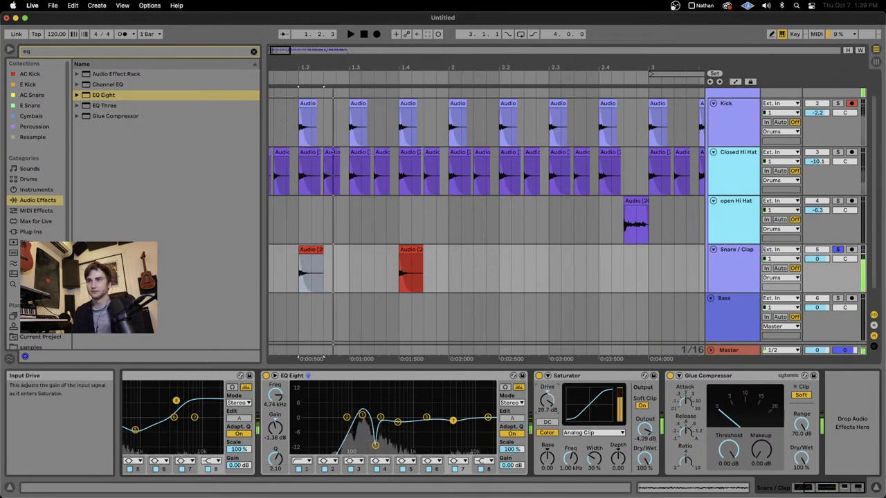
{"action": "key", "text": "space"}
{"action": "key", "text": "space"}
{"action": "key", "text": "space"}
{"action": "key", "text": "space"}
{"action": "key", "text": "space"}
{"action": "mouse_move", "coordinate": [547, 400]}
{"action": "left_mouse_down"}
{"action": "mouse_move", "coordinate": [547, 412]}
{"action": "mouse_move", "coordinate": [547, 401]}
{"action": "left_mouse_up"}
{"action": "key", "text": "space"}
{"action": "key", "text": "space"}
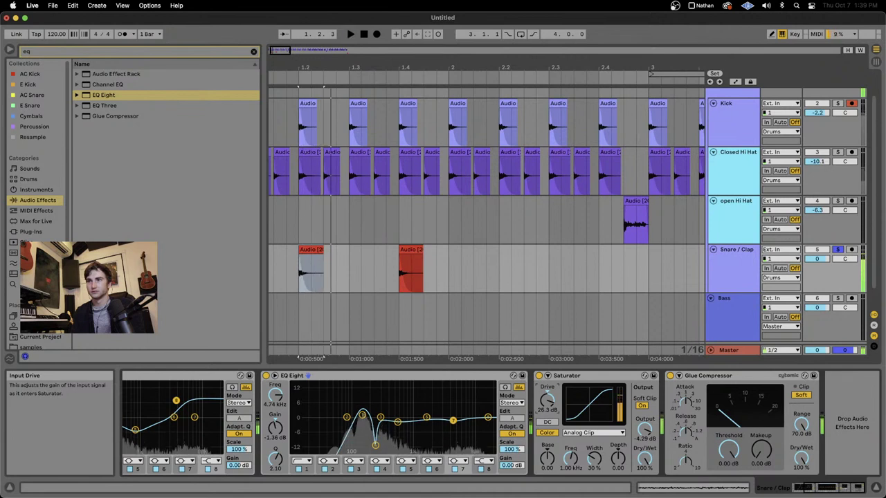
{"action": "key", "text": "space"}
{"action": "key", "text": "space"}
{"action": "key", "text": "space"}
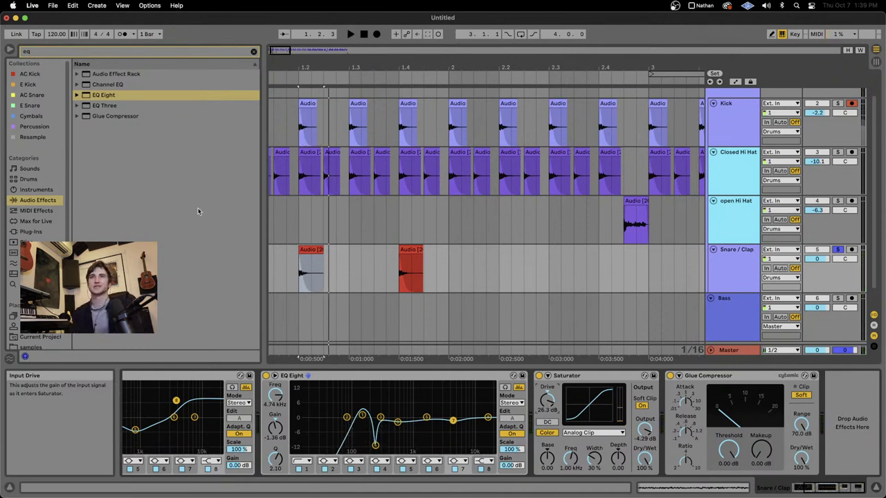
Step: Insert a third EQ Eight before the Saturator and cut its band 3 by 11.5 dB at 163 Hz with a Q of 3.76
{"action": "left_click_drag", "start_coordinate": [99, 96], "coordinate": [537, 436]}
{"action": "key", "text": "space"}
{"action": "mouse_move", "coordinate": [643, 417]}
{"action": "left_mouse_down"}
{"action": "mouse_move", "coordinate": [644, 396]}
{"action": "mouse_move", "coordinate": [642, 428]}
{"action": "left_mouse_up"}
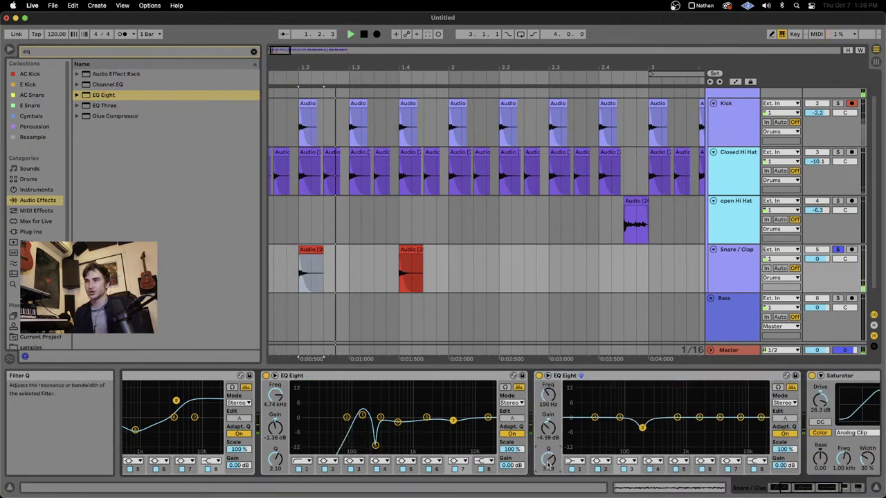
{"action": "left_click_drag", "start_coordinate": [547, 464], "coordinate": [548, 460]}
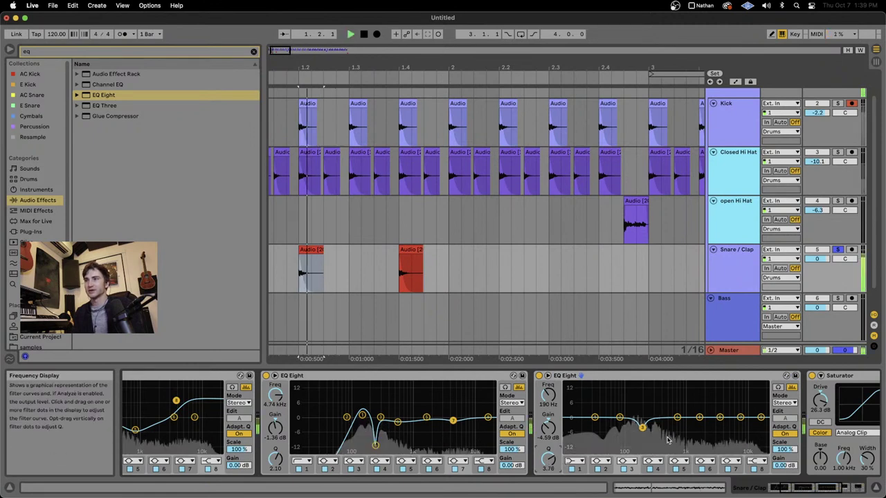
{"action": "left_click_drag", "start_coordinate": [642, 428], "coordinate": [638, 447]}
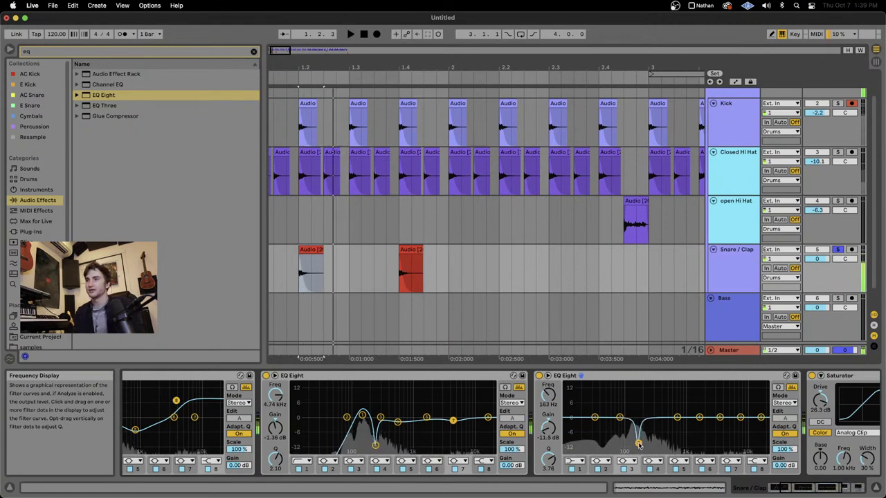
Step: Set the Saturator's drive to 25.8 dB
{"action": "scroll", "coordinate": [725, 415], "scroll_direction": "right", "scroll_amount": 5}
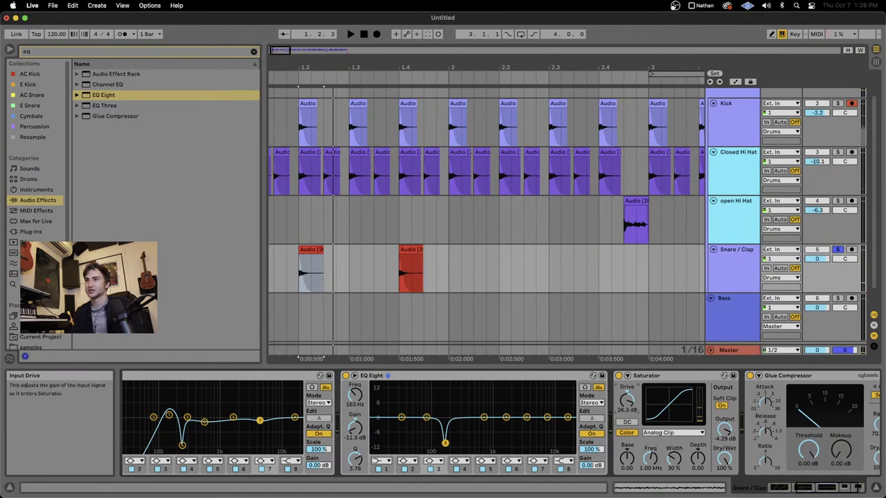
{"action": "key", "text": "space"}
{"action": "key", "text": "space"}
{"action": "key", "text": "space"}
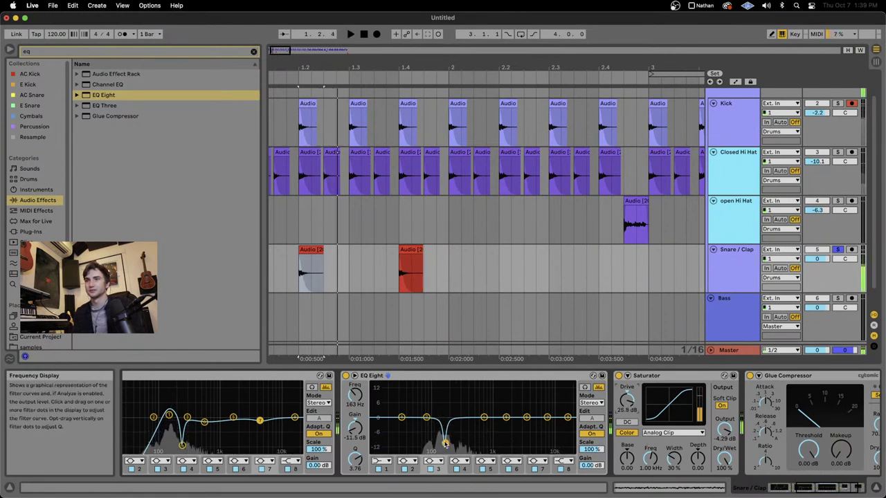
Step: Try band 3 of the third EQ Eight at -9.06 dB with a narrow Q of 9.31 while auditioning the snare
{"action": "key", "text": "space"}
{"action": "key", "text": "space"}
{"action": "key", "text": "space"}
{"action": "key", "text": "space"}
{"action": "key", "text": "space"}
{"action": "key", "text": "space"}
{"action": "mouse_move", "coordinate": [437, 443]}
{"action": "left_mouse_down"}
{"action": "mouse_move", "coordinate": [445, 422]}
{"action": "mouse_move", "coordinate": [445, 434]}
{"action": "left_mouse_up"}
{"action": "key", "text": "space"}
{"action": "key", "text": "space"}
{"action": "key", "text": "space"}
{"action": "key", "text": "space"}
{"action": "key", "text": "space"}
{"action": "mouse_move", "coordinate": [354, 460]}
{"action": "left_mouse_down"}
{"action": "mouse_move", "coordinate": [355, 436]}
{"action": "mouse_move", "coordinate": [355, 469]}
{"action": "left_mouse_up"}
{"action": "key", "text": "space"}
{"action": "key", "text": "space"}
{"action": "key", "text": "space"}
{"action": "key", "text": "space"}
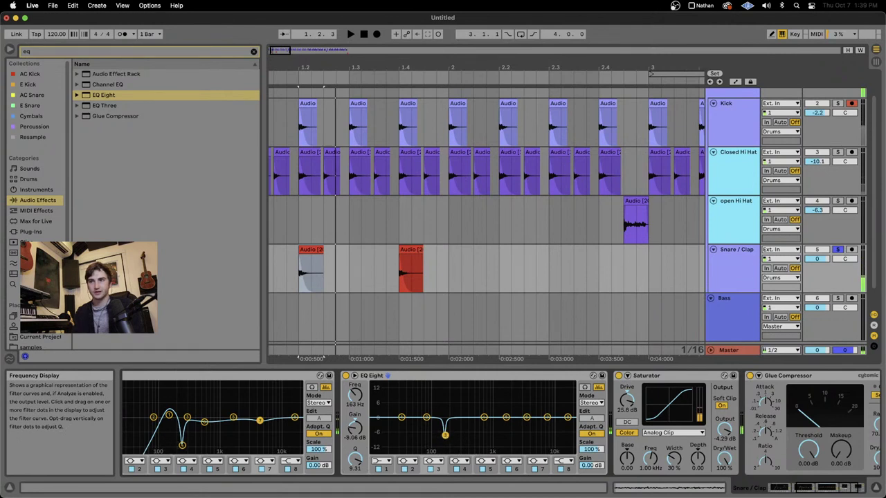
Step: Try moving band 3 of the third EQ Eight to a 12.0 dB cut at 182 Hz
{"action": "left_click_drag", "start_coordinate": [445, 442], "coordinate": [448, 445]}
{"action": "key", "text": "space"}
{"action": "key", "text": "space"}
{"action": "key", "text": "space"}
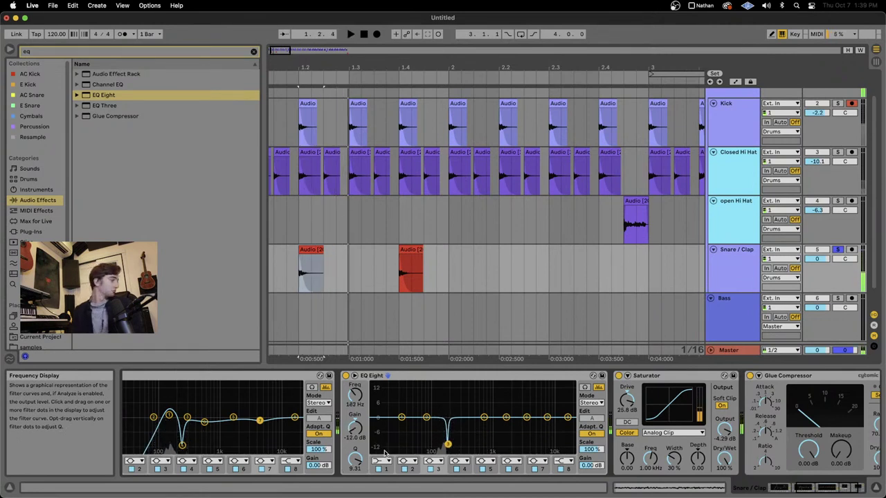
{"action": "key", "text": "space"}
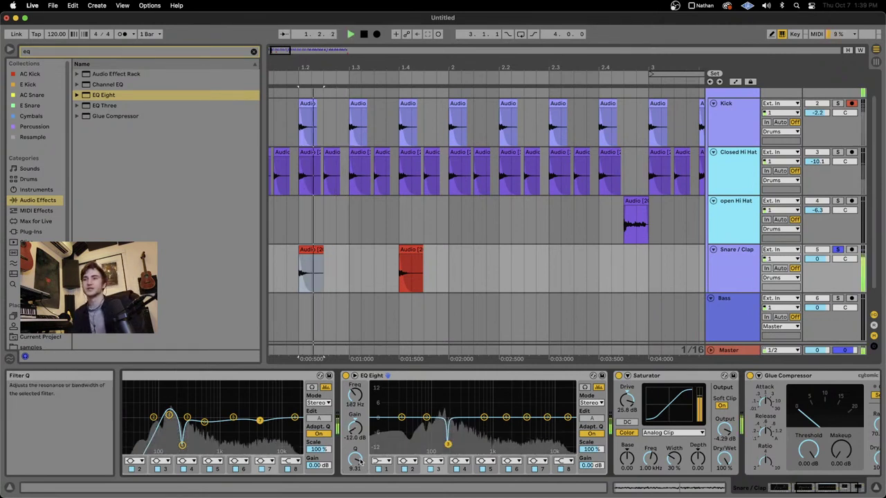
Step: Set band 3 of the third EQ Eight to a 13.3 dB cut at 167 Hz with a Q of 3.32
{"action": "left_click_drag", "start_coordinate": [449, 449], "coordinate": [448, 444]}
{"action": "key", "text": "space"}
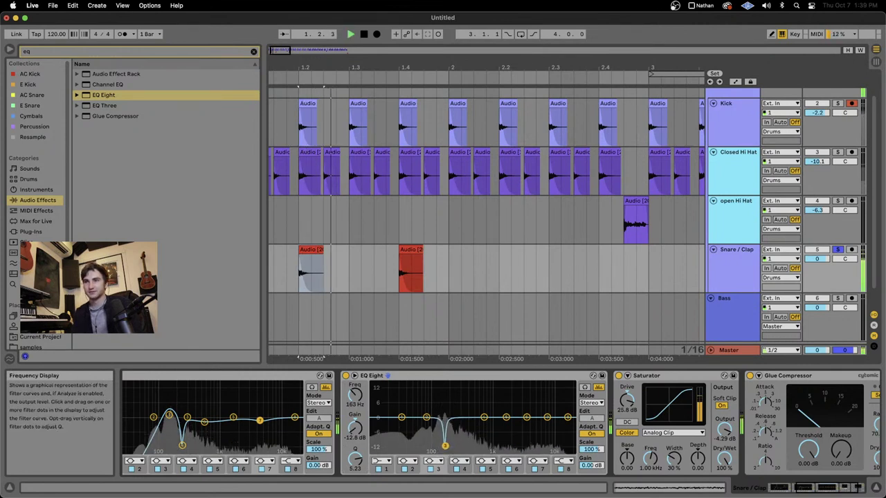
{"action": "left_click_drag", "start_coordinate": [355, 458], "coordinate": [355, 468]}
{"action": "key", "text": "space"}
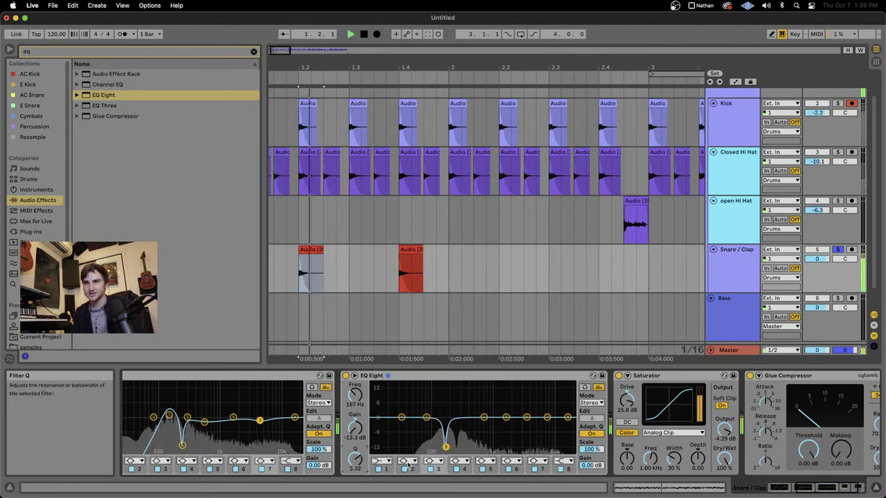
{"action": "key", "text": "space"}
{"action": "key", "text": "space"}
{"action": "key", "text": "space"}
{"action": "key", "text": "space"}
{"action": "key", "text": "space"}
{"action": "key", "text": "space"}
Step: Cut band 4 of the third EQ Eight by 7.81 dB at 323 Hz with a Q of 1.65 while auditioning the snare
{"action": "left_click_drag", "start_coordinate": [484, 418], "coordinate": [466, 423]}
{"action": "key", "text": "space"}
{"action": "key", "text": "space"}
{"action": "key", "text": "space"}
{"action": "key", "text": "space"}
{"action": "left_click_drag", "start_coordinate": [357, 457], "coordinate": [358, 439]}
{"action": "key", "text": "space"}
{"action": "key", "text": "space"}
{"action": "key", "text": "space"}
{"action": "left_click_drag", "start_coordinate": [466, 423], "coordinate": [463, 435]}
{"action": "key", "text": "space"}
{"action": "key", "text": "space"}
{"action": "key", "text": "space"}
{"action": "key", "text": "space"}
{"action": "key", "text": "space"}
{"action": "key", "text": "space"}
{"action": "key", "text": "space"}
{"action": "key", "text": "space"}
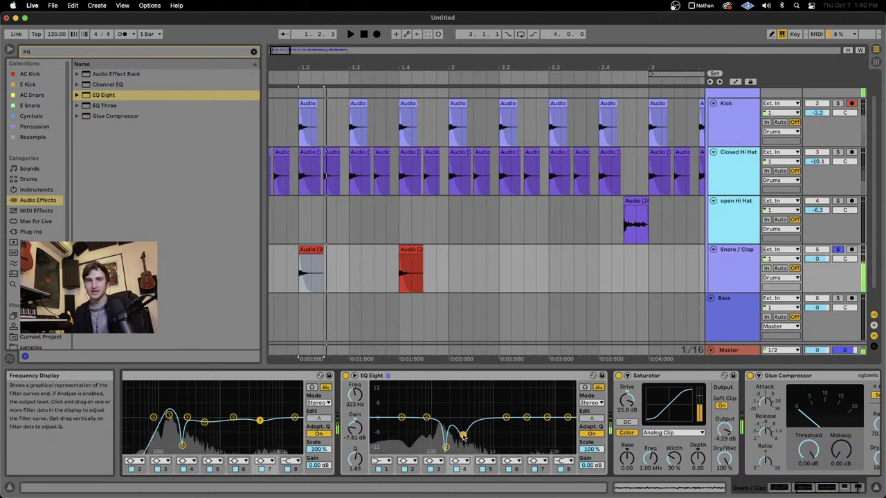
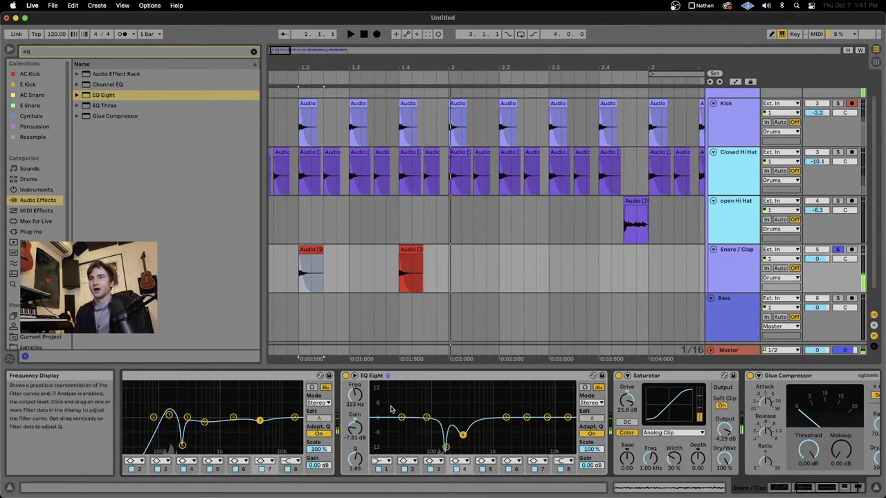
Step: Change band 1 of the third EQ Eight to a low-cut filter at 56.2 Hz with a Q of 0.82
{"action": "left_click", "coordinate": [381, 461]}
{"action": "left_click", "coordinate": [380, 405]}
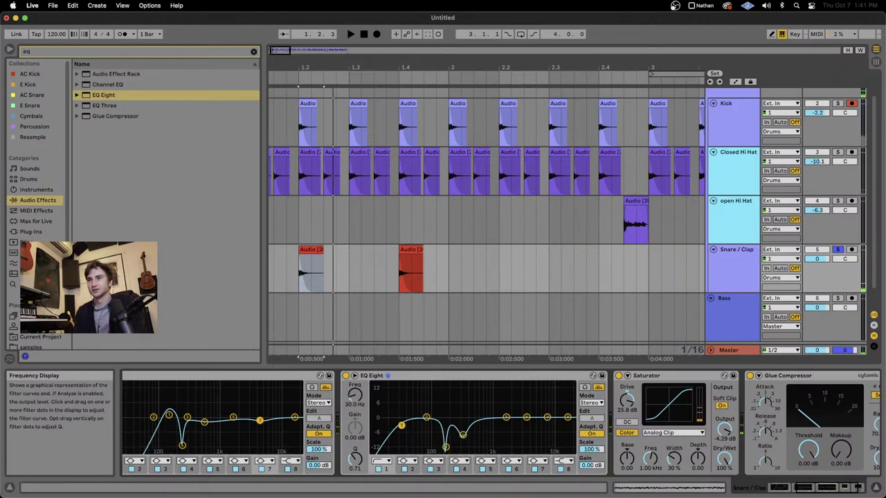
{"action": "left_click_drag", "start_coordinate": [401, 425], "coordinate": [417, 423]}
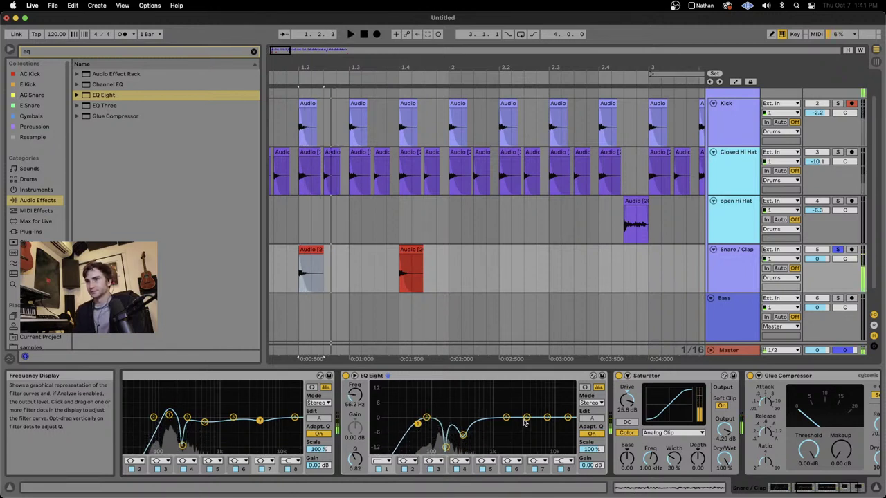
Step: Cut band 6 of the third EQ Eight by 2.60 dB at 791 Hz and narrow it
{"action": "left_click_drag", "start_coordinate": [525, 419], "coordinate": [487, 424]}
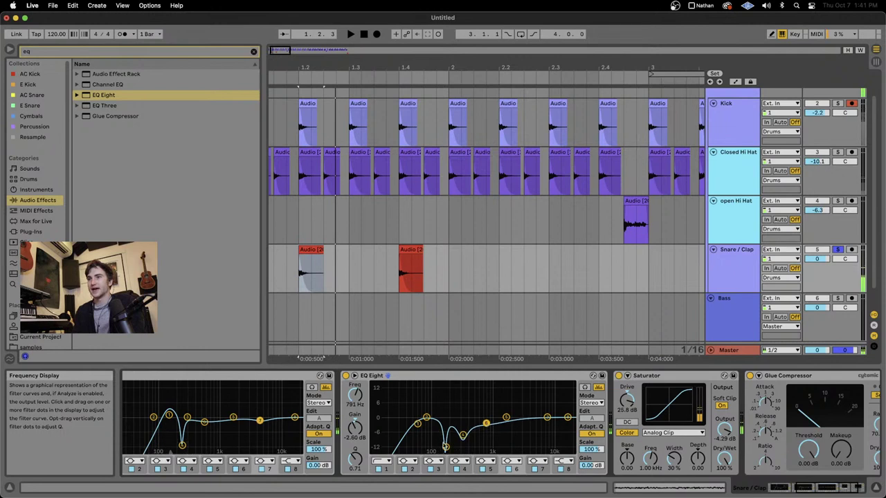
{"action": "left_click_drag", "start_coordinate": [355, 458], "coordinate": [355, 430]}
{"action": "key", "text": "space"}
{"action": "key", "text": "space"}
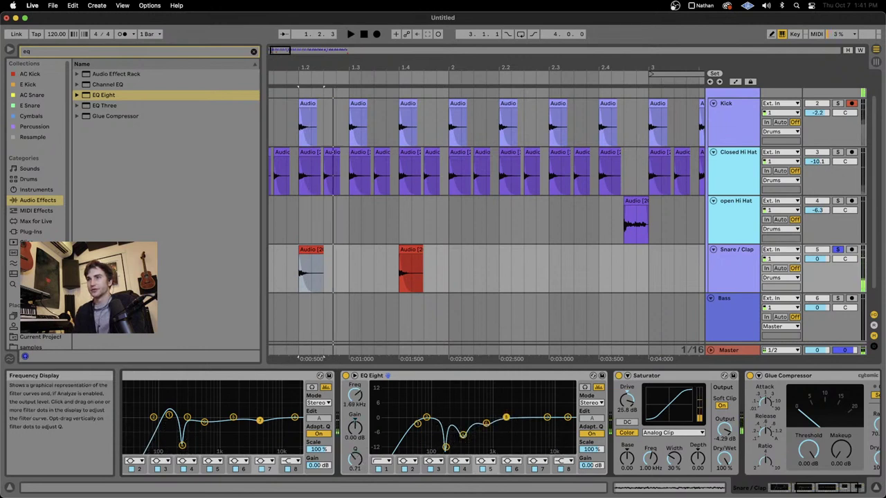
Step: Boost bands 5 and 7 of the third EQ Eight slightly and set band 8 to -15.0 dB at 22.0 kHz with a Q of 0.10
{"action": "key", "text": "space"}
{"action": "left_click_drag", "start_coordinate": [506, 417], "coordinate": [573, 452]}
{"action": "left_click", "coordinate": [357, 470]}
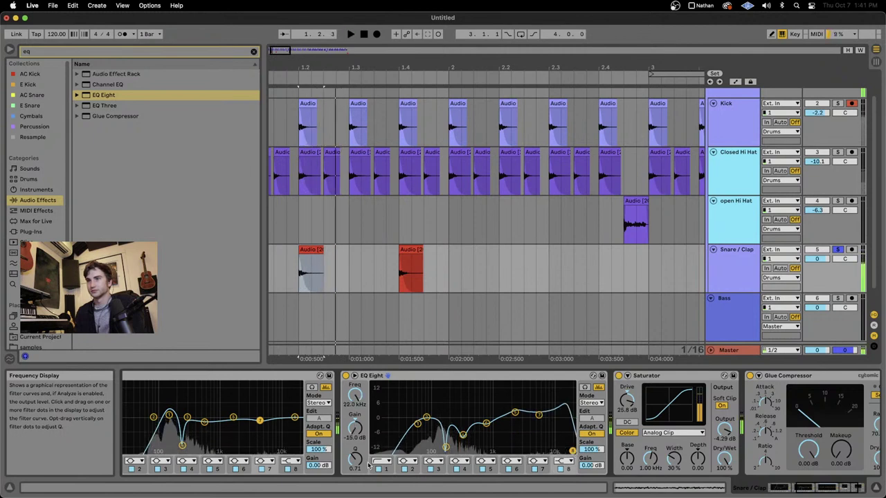
{"action": "left_click_drag", "start_coordinate": [355, 459], "coordinate": [355, 477]}
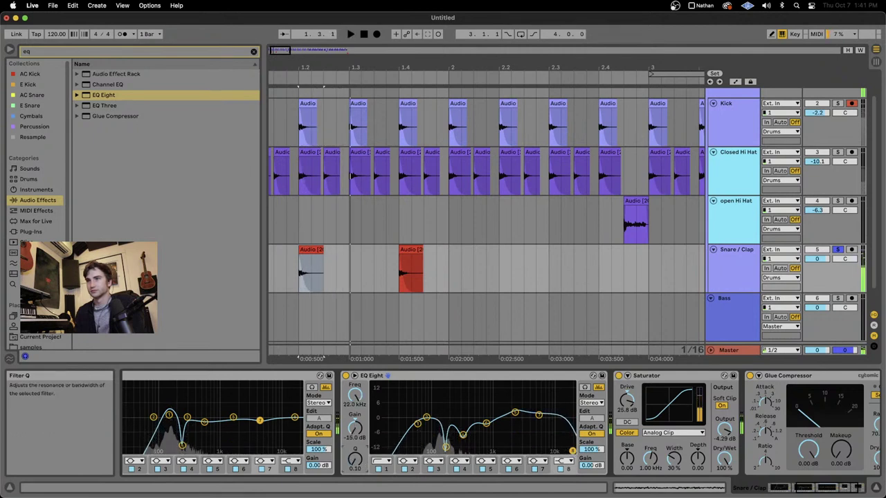
Step: Bypass and re-enable the third EQ Eight during playback to compare the snare with and without it
{"action": "left_click", "coordinate": [345, 376]}
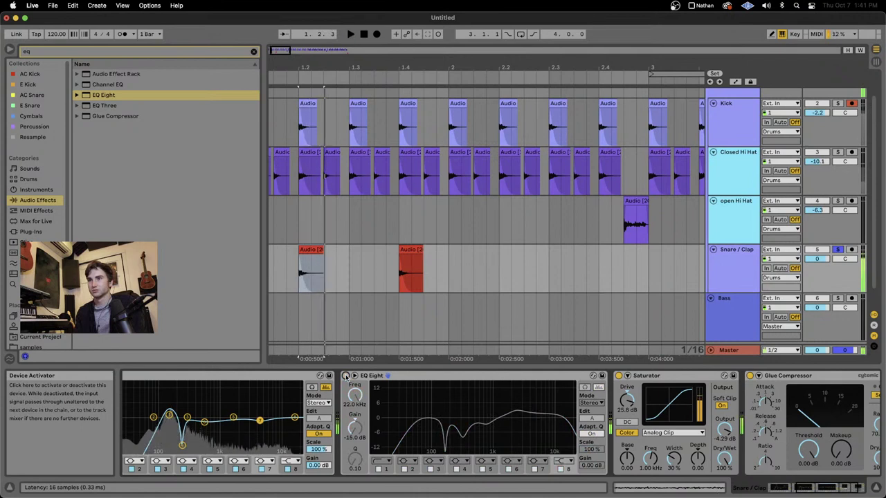
{"action": "left_click", "coordinate": [345, 376]}
{"action": "key", "text": "space"}
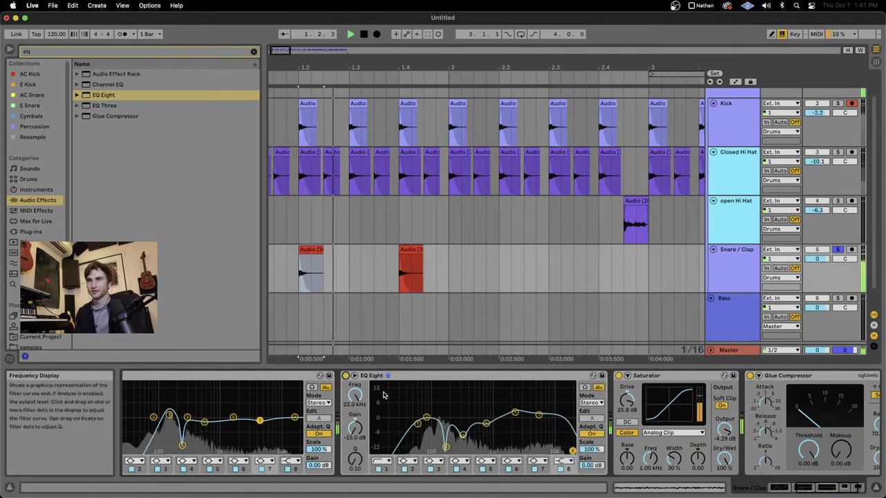
{"action": "key", "text": "space"}
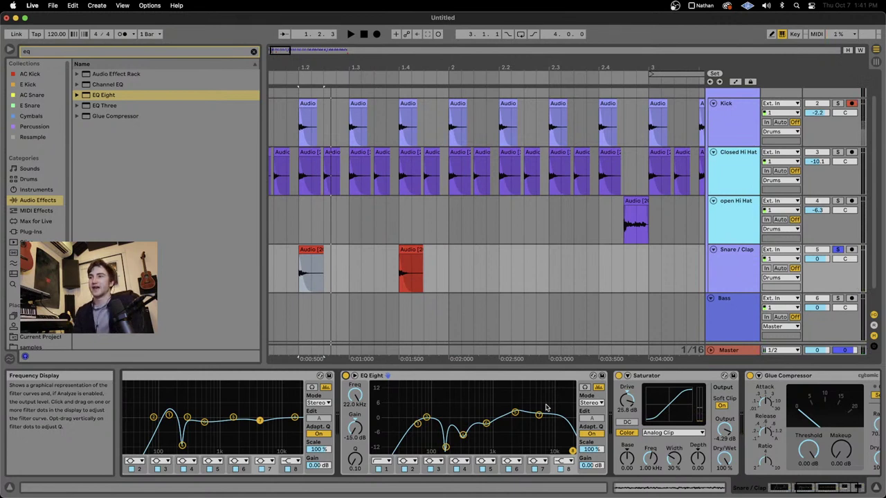
Step: Reduce the Saturator's drive to 22.9 dB while repeatedly auditioning the snare
{"action": "scroll", "coordinate": [546, 408], "scroll_direction": "right", "scroll_amount": 3}
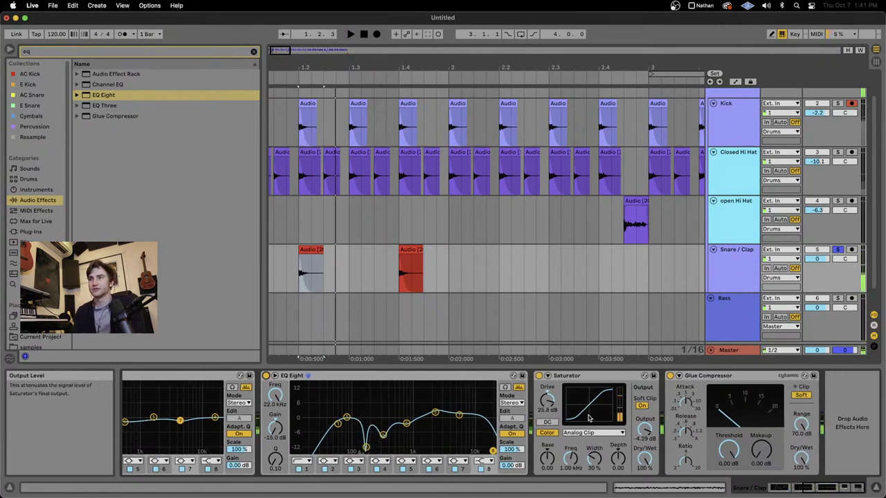
{"action": "left_click", "coordinate": [546, 400]}
{"action": "key", "text": "space"}
{"action": "key", "text": "space"}
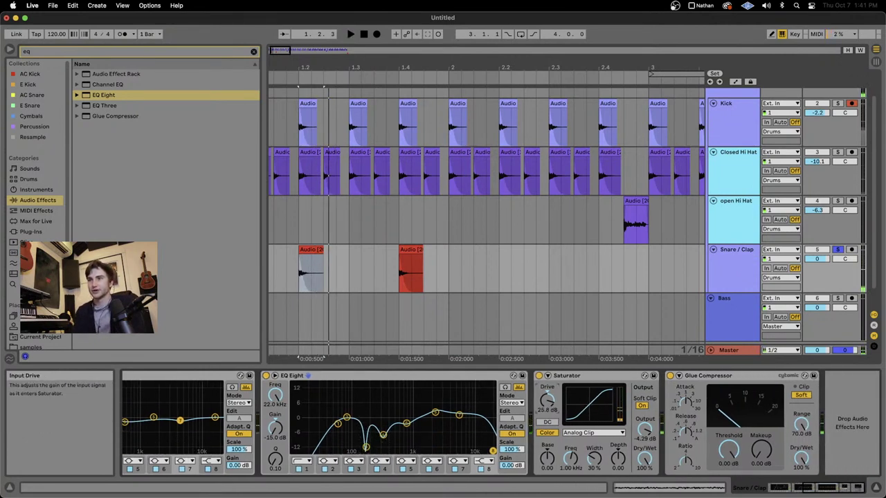
{"action": "key", "text": "space"}
{"action": "key", "text": "space"}
{"action": "key", "text": "space"}
{"action": "key", "text": "space"}
{"action": "key", "text": "space"}
{"action": "key", "text": "space"}
{"action": "left_click_drag", "start_coordinate": [546, 400], "coordinate": [552, 406]}
{"action": "key", "text": "space"}
{"action": "key", "text": "space"}
{"action": "key", "text": "space"}
{"action": "key", "text": "space"}
{"action": "key", "text": "space"}
{"action": "key", "text": "space"}
{"action": "key", "text": "space"}
{"action": "key", "text": "space"}
{"action": "key", "text": "space"}
{"action": "key", "text": "space"}
{"action": "key", "text": "space"}
{"action": "key", "text": "space"}
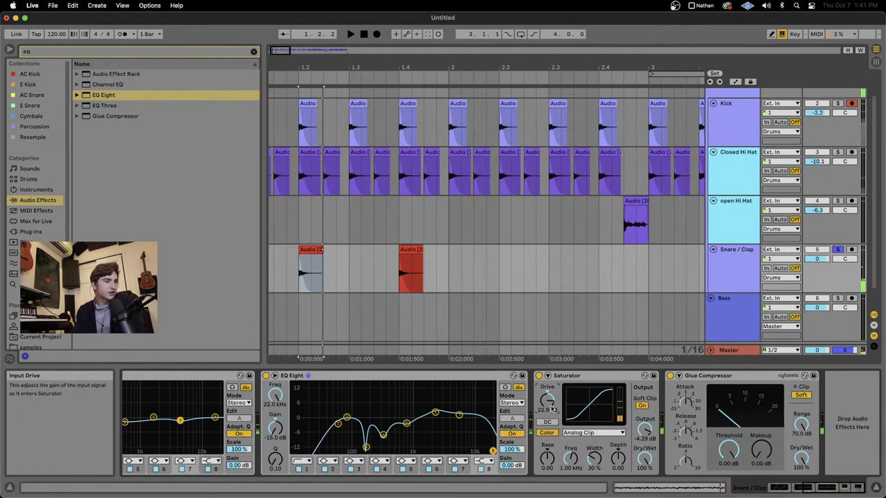
Step: Insert a fourth EQ Eight between the Saturator and the Glue Compressor on the snare track and audition it
{"action": "key", "text": "space"}
{"action": "key", "text": "space"}
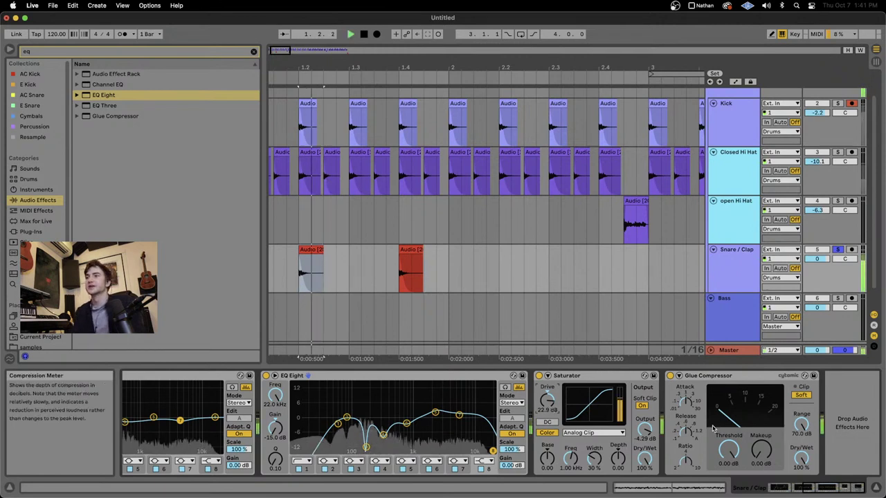
{"action": "left_click_drag", "start_coordinate": [90, 94], "coordinate": [633, 425]}
{"action": "key", "text": "space"}
{"action": "key", "text": "space"}
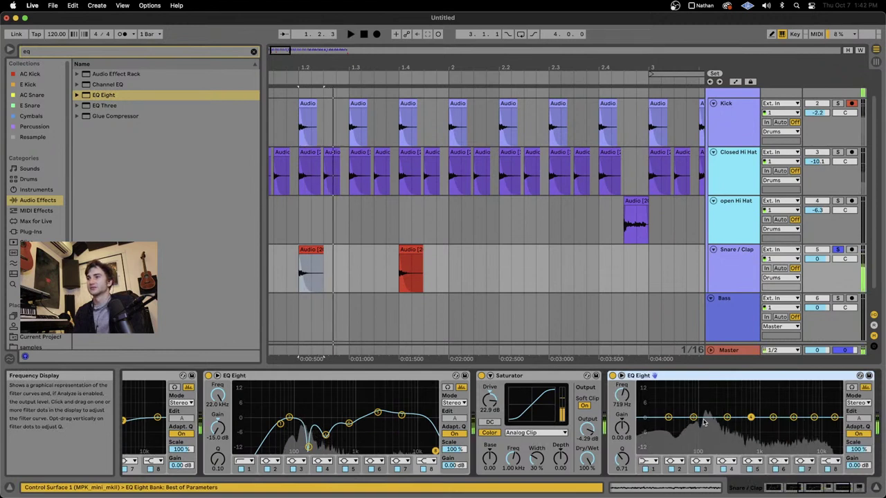
Step: Turn band 1 of the new EQ Eight into a low cut at the very bottom of the spectrum while auditioning the snare
{"action": "key", "text": "space"}
{"action": "left_click", "coordinate": [669, 418]}
{"action": "key", "text": "space"}
{"action": "left_click_drag", "start_coordinate": [671, 420], "coordinate": [621, 488]}
{"action": "key", "text": "space"}
{"action": "key", "text": "space"}
{"action": "key", "text": "space"}
{"action": "key", "text": "space"}
{"action": "left_click_drag", "start_coordinate": [671, 449], "coordinate": [660, 451]}
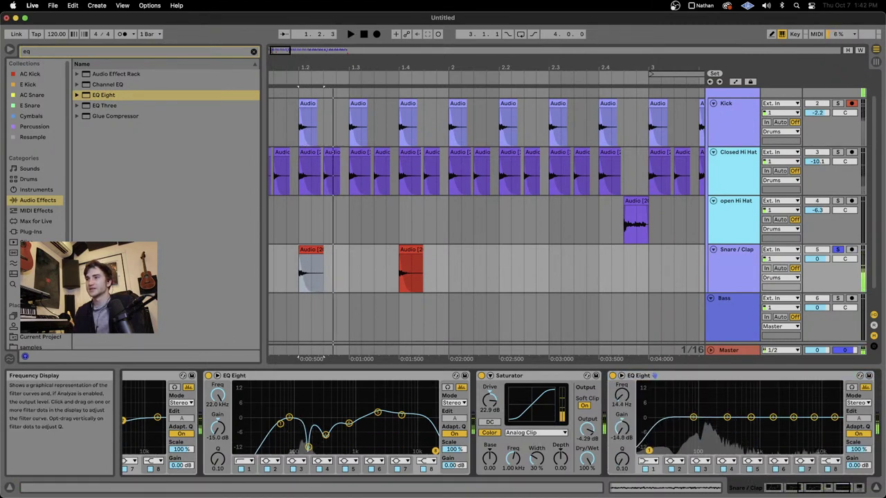
Step: Cut band 3 of the fourth EQ Eight by 5.58 dB at 303 Hz while repeatedly auditioning the snare
{"action": "mouse_move", "coordinate": [725, 421]}
{"action": "left_mouse_down"}
{"action": "mouse_move", "coordinate": [682, 396]}
{"action": "mouse_move", "coordinate": [644, 424]}
{"action": "mouse_move", "coordinate": [707, 422]}
{"action": "mouse_move", "coordinate": [727, 397]}
{"action": "mouse_move", "coordinate": [736, 416]}
{"action": "mouse_move", "coordinate": [728, 429]}
{"action": "left_mouse_up"}
{"action": "key", "text": "space"}
{"action": "key", "text": "space"}
{"action": "key", "text": "space"}
{"action": "key", "text": "space"}
{"action": "key", "text": "space"}
{"action": "key", "text": "space"}
{"action": "key", "text": "space"}
{"action": "key", "text": "space"}
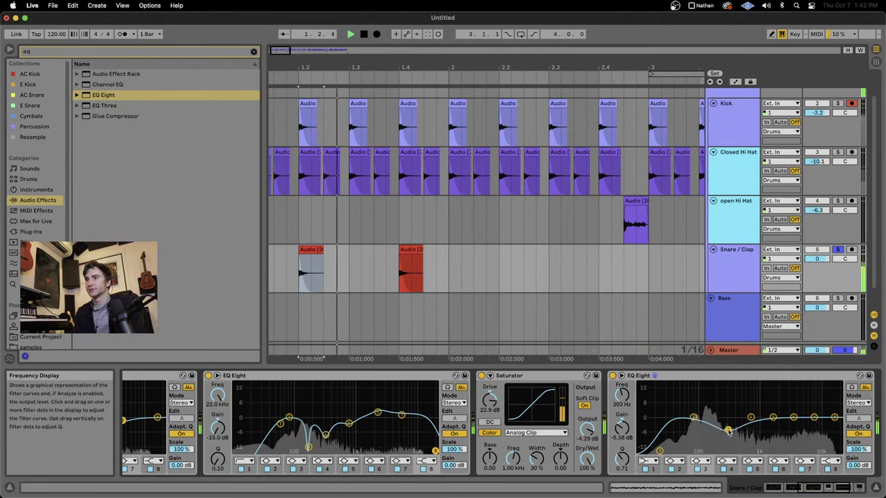
{"action": "key", "text": "space"}
Step: Narrow the 303 Hz cut of the fourth EQ Eight to a Q of 3.19
{"action": "left_click_drag", "start_coordinate": [622, 459], "coordinate": [621, 429]}
{"action": "key", "text": "space"}
{"action": "key", "text": "space"}
{"action": "key", "text": "space"}
{"action": "key", "text": "space"}
Step: Lower the Glue Compressor's threshold to -16.8 dB while auditioning the snare
{"action": "scroll", "coordinate": [622, 457], "scroll_direction": "right", "scroll_amount": 5}
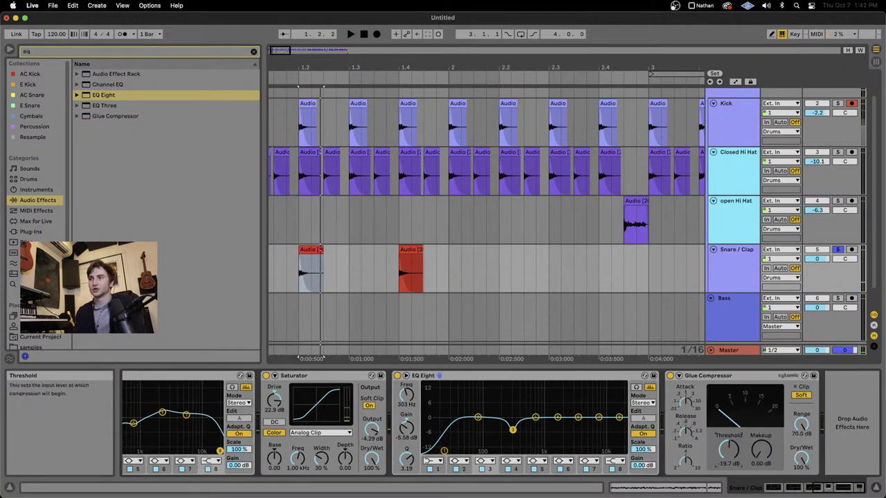
{"action": "key", "text": "space"}
{"action": "left_click_drag", "start_coordinate": [728, 450], "coordinate": [728, 485]}
{"action": "key", "text": "space"}
{"action": "key", "text": "space"}
{"action": "key", "text": "space"}
{"action": "left_click_drag", "start_coordinate": [728, 450], "coordinate": [729, 461]}
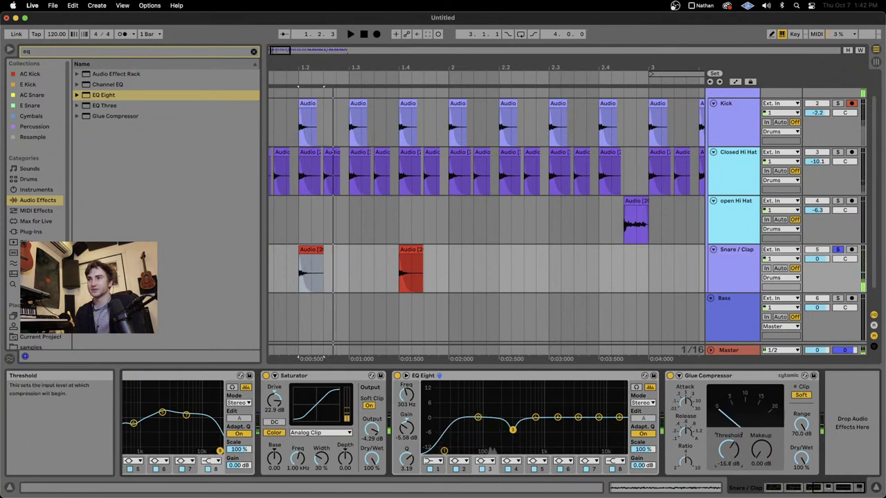
{"action": "key", "text": "space"}
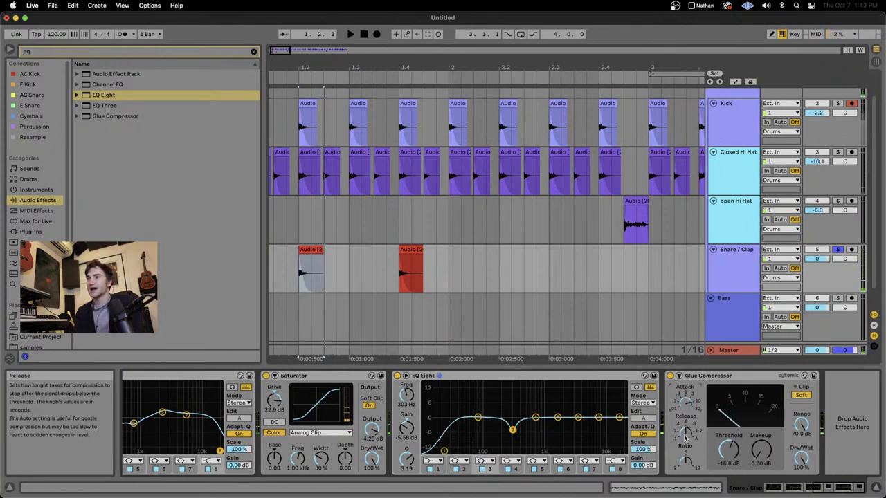
{"action": "key", "text": "space"}
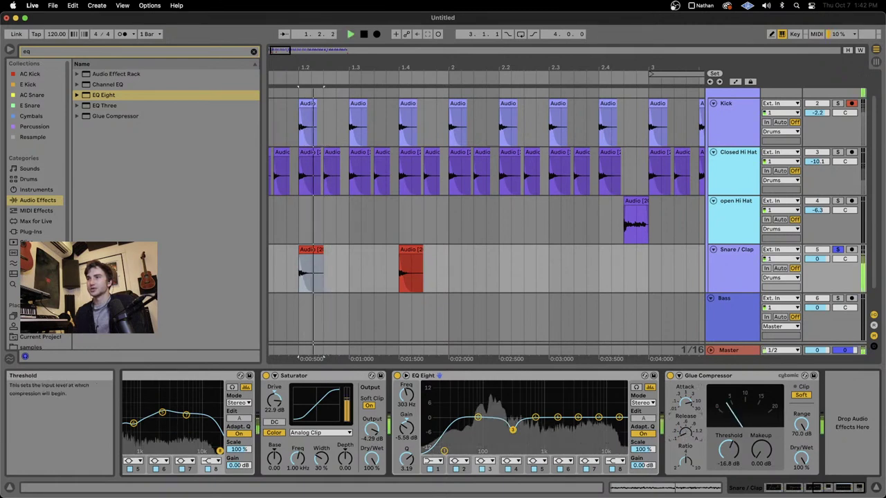
Step: Raise the Glue Compressor's threshold to -11.1 dB and audition the snare
{"action": "mouse_move", "coordinate": [728, 450]}
{"action": "left_mouse_down"}
{"action": "mouse_move", "coordinate": [729, 410]}
{"action": "mouse_move", "coordinate": [728, 432]}
{"action": "left_mouse_up"}
{"action": "key", "text": "space"}
{"action": "key", "text": "space"}
{"action": "key", "text": "space"}
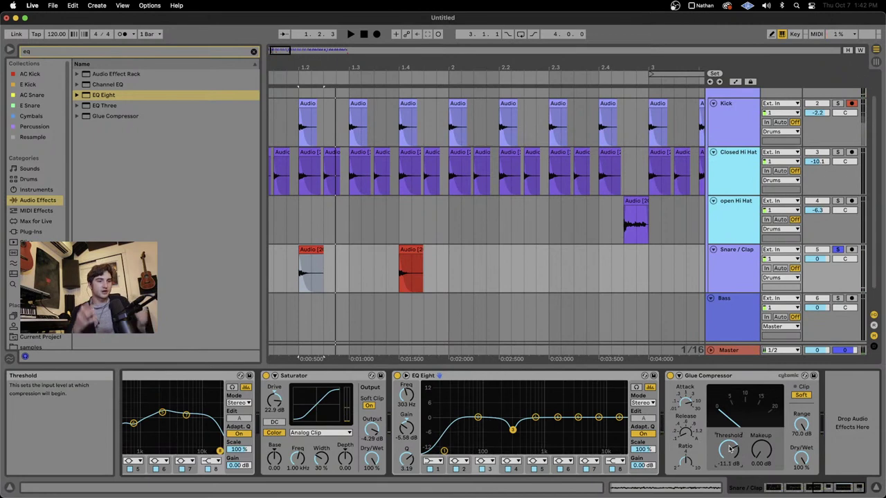
{"action": "key", "text": "space"}
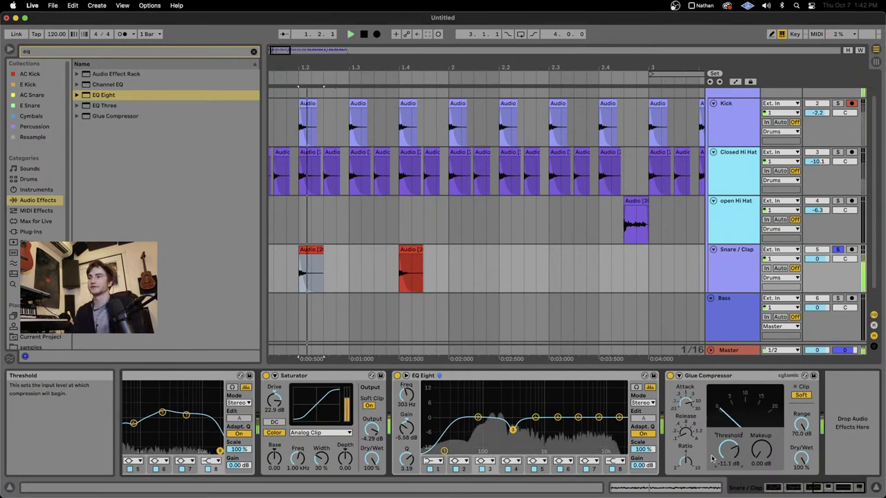
{"action": "key", "text": "space"}
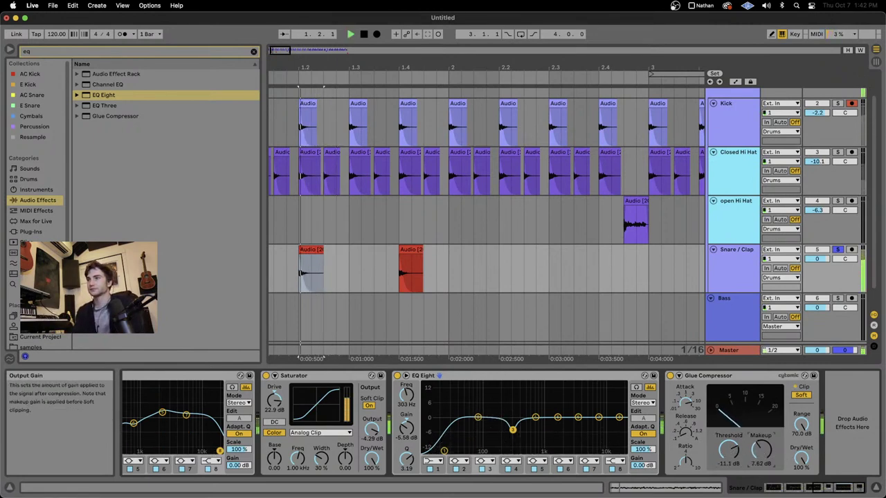
Step: Set the Glue Compressor's makeup gain to 1.75 dB while repeatedly auditioning the snare
{"action": "left_click_drag", "start_coordinate": [761, 457], "coordinate": [761, 440]}
{"action": "key", "text": "space"}
{"action": "key", "text": "space"}
{"action": "key", "text": "space"}
{"action": "key", "text": "space"}
{"action": "key", "text": "space"}
{"action": "key", "text": "space"}
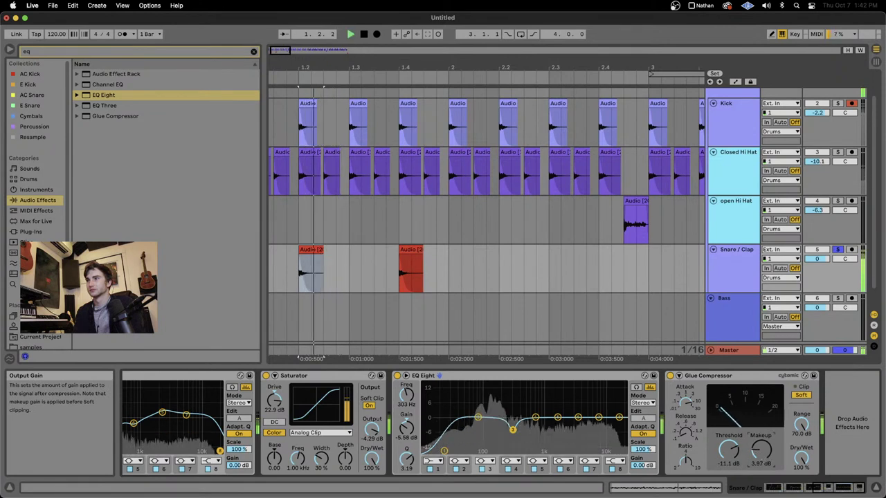
{"action": "key", "text": "space"}
{"action": "key", "text": "space"}
{"action": "key", "text": "space"}
{"action": "left_click_drag", "start_coordinate": [761, 457], "coordinate": [761, 466]}
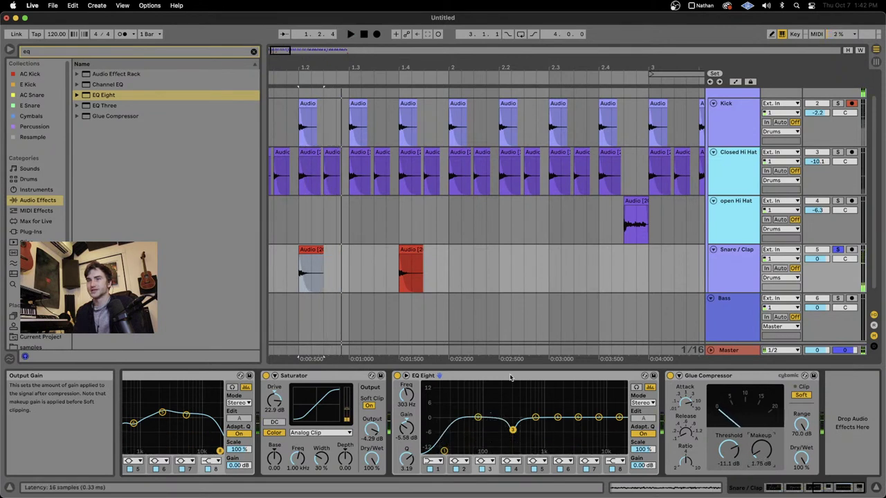
{"action": "key", "text": "space"}
{"action": "key", "text": "space"}
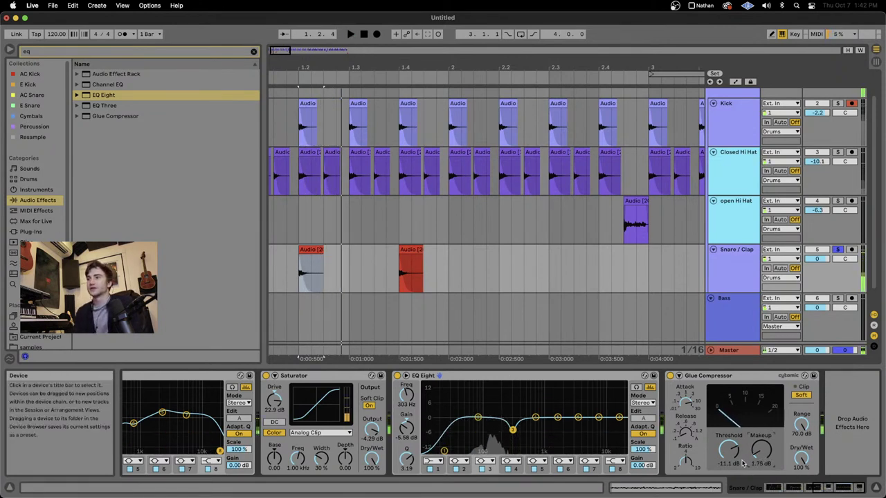
Step: Set the Glue Compressor's threshold to -15.9 dB and its makeup gain to 2.70 dB, auditioning the snare throughout
{"action": "left_click_drag", "start_coordinate": [729, 451], "coordinate": [761, 445]}
{"action": "key", "text": "space"}
{"action": "key", "text": "space"}
{"action": "key", "text": "space"}
{"action": "key", "text": "space"}
{"action": "key", "text": "space"}
{"action": "key", "text": "space"}
{"action": "key", "text": "space"}
{"action": "key", "text": "space"}
{"action": "key", "text": "space"}
{"action": "key", "text": "space"}
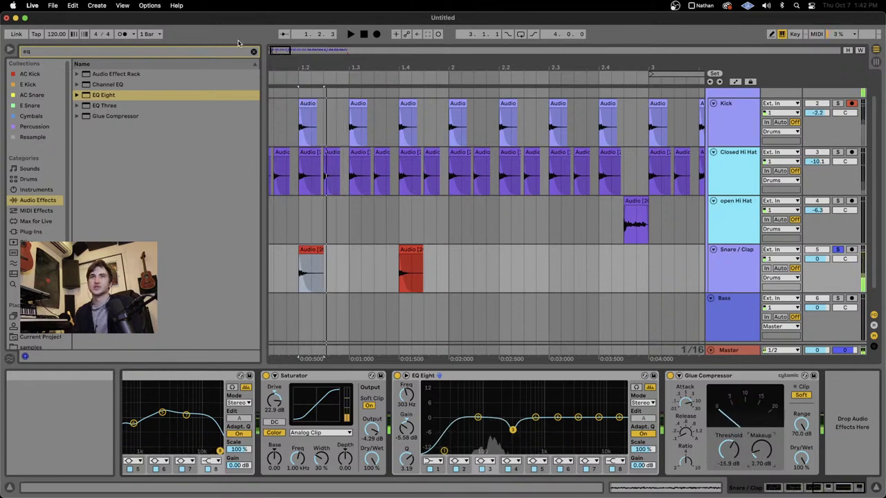
Step: Find the Reverb effect and insert it between the fourth EQ Eight and the Glue Compressor
{"action": "key", "text": "super+f"}
{"action": "type", "text": "rev"}
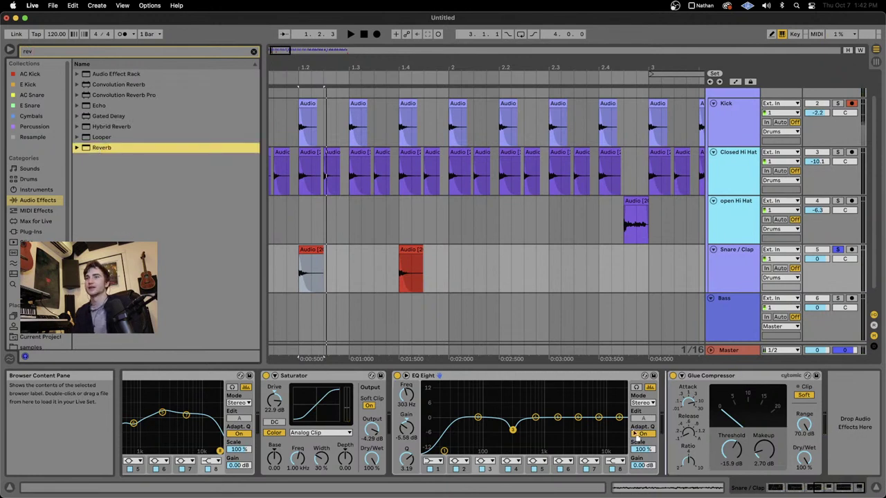
{"action": "key", "text": "Return"}
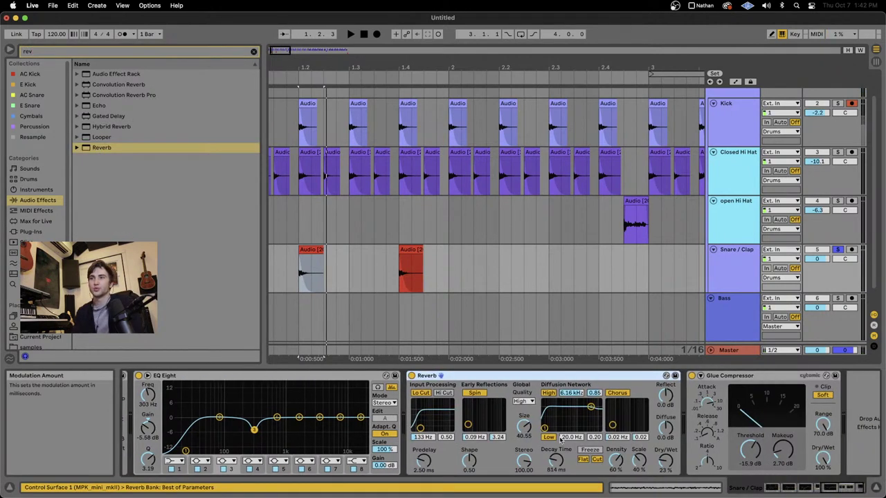
Step: Set the Reverb's diffusion filters to 1.01 kHz and 16.0 kHz, its low cut to 1.77 kHz and dry/wet to 49%
{"action": "left_click_drag", "start_coordinate": [544, 428], "coordinate": [576, 428]}
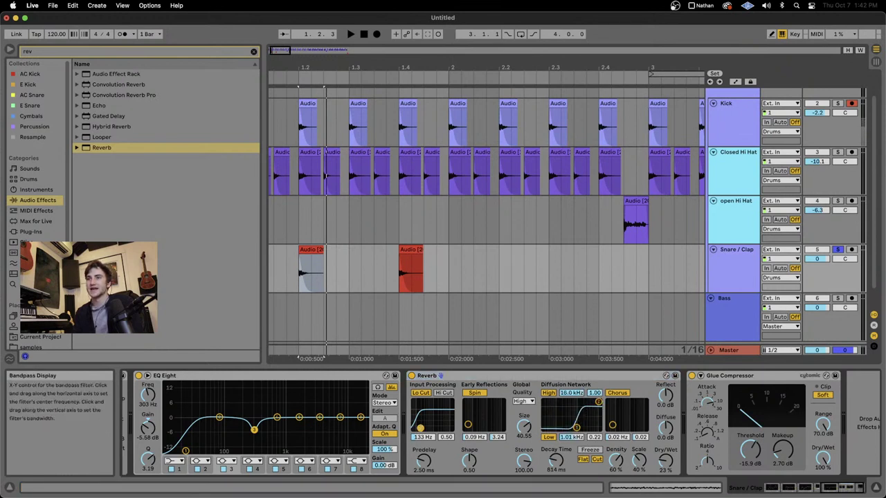
{"action": "left_click_drag", "start_coordinate": [420, 427], "coordinate": [437, 428]}
{"action": "key", "text": "space"}
{"action": "left_click_drag", "start_coordinate": [665, 462], "coordinate": [665, 445]}
{"action": "key", "text": "space"}
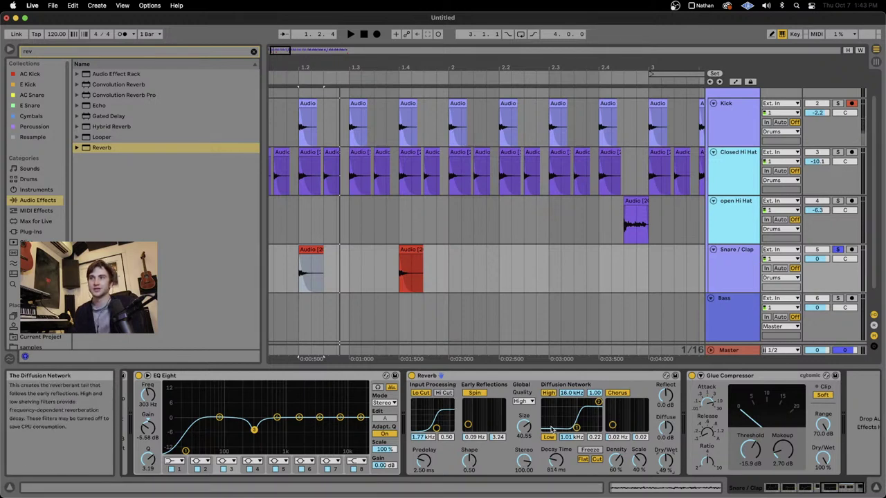
Step: Reduce the Reverb's stereo width to 0.00 and its size to 0.22 while auditioning the snare
{"action": "left_click_drag", "start_coordinate": [520, 461], "coordinate": [520, 491]}
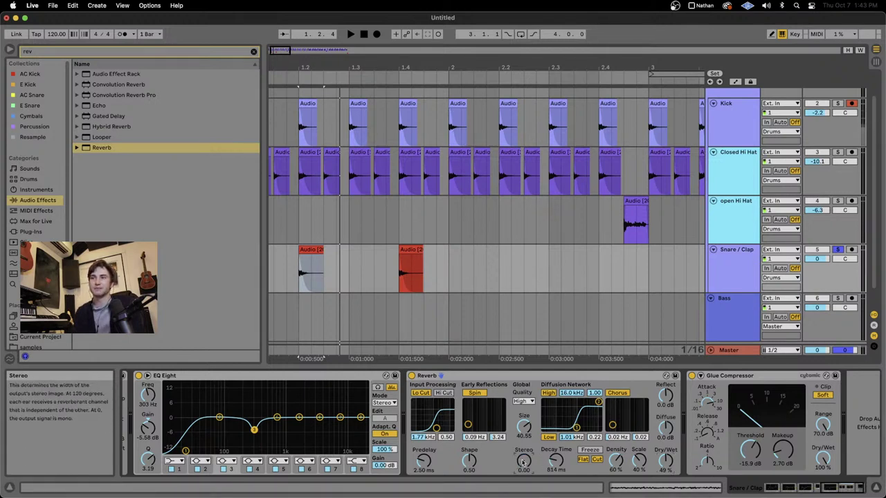
{"action": "key", "text": "space"}
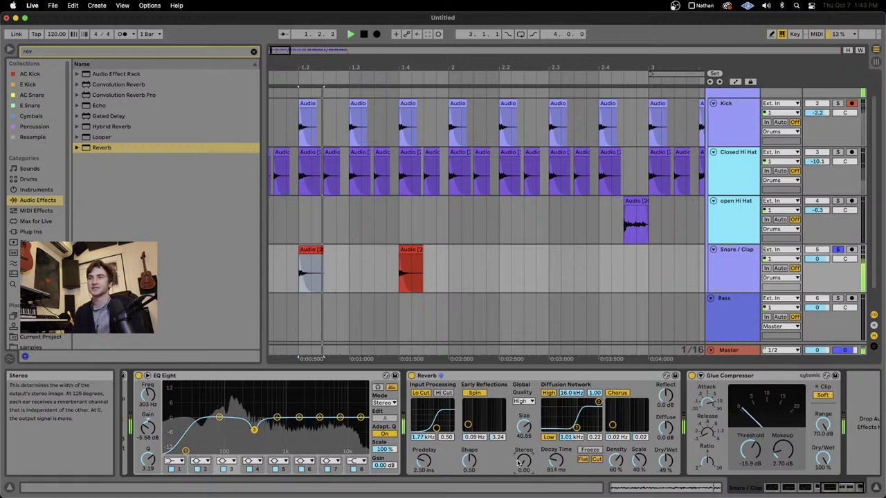
{"action": "left_click_drag", "start_coordinate": [524, 425], "coordinate": [524, 478]}
{"action": "key", "text": "space"}
{"action": "key", "text": "space"}
{"action": "key", "text": "space"}
{"action": "key", "text": "space"}
{"action": "key", "text": "space"}
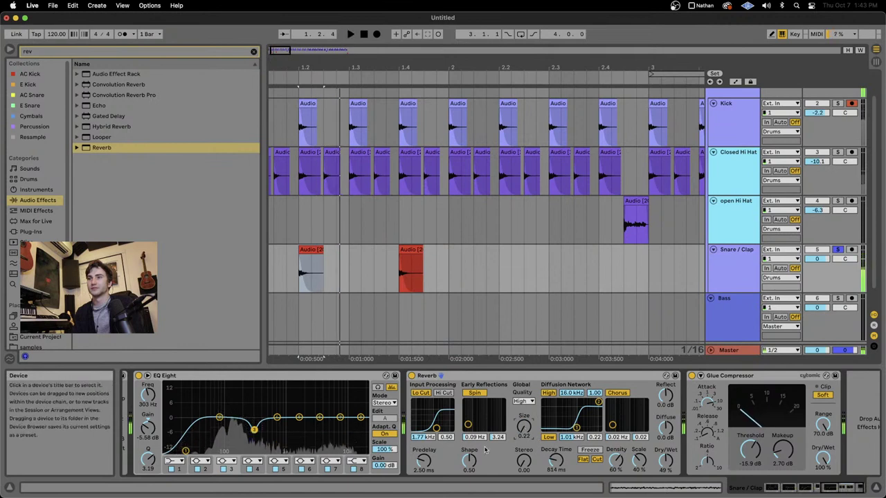
Step: Set the Reverb's predelay to 0.50 ms and its high diffusion filter to 11.4 kHz, and enlarge its size
{"action": "left_click_drag", "start_coordinate": [424, 461], "coordinate": [450, 476]}
{"action": "key", "text": "space"}
{"action": "key", "text": "space"}
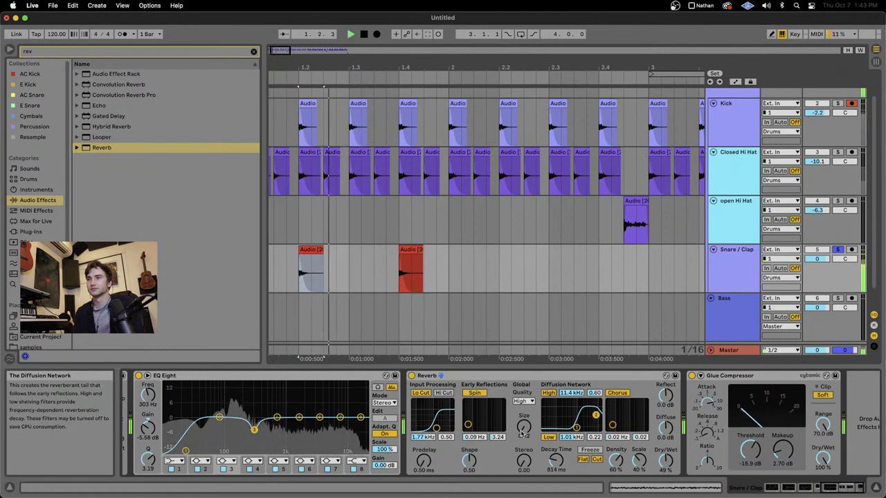
{"action": "key", "text": "space"}
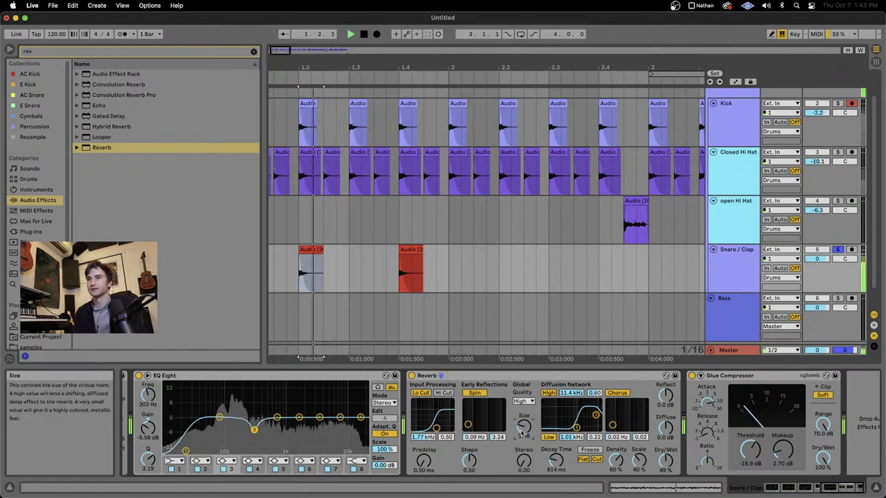
{"action": "key", "text": "space"}
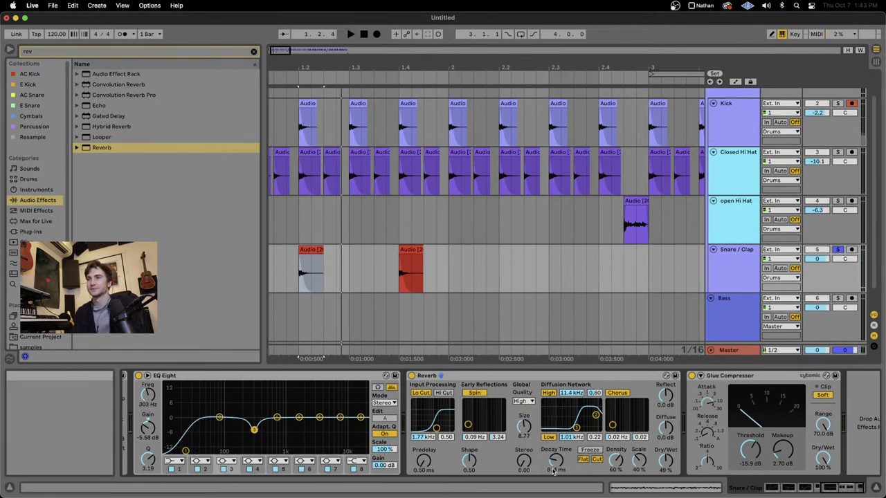
Step: Lengthen the Reverb's decay time to 3.79 s while auditioning the snare
{"action": "key", "text": "space"}
{"action": "left_click_drag", "start_coordinate": [556, 460], "coordinate": [555, 425]}
{"action": "key", "text": "space"}
{"action": "key", "text": "space"}
{"action": "key", "text": "space"}
{"action": "key", "text": "space"}
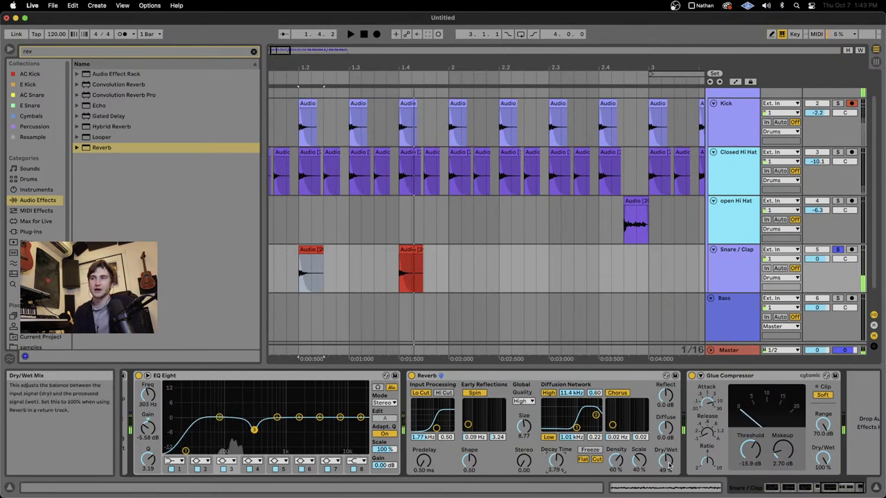
Step: Raise the Reverb's dry/wet mix to 82% and audition the snare
{"action": "left_click_drag", "start_coordinate": [664, 460], "coordinate": [665, 456]}
{"action": "key", "text": "space"}
{"action": "key", "text": "space"}
{"action": "scroll", "coordinate": [602, 450], "scroll_direction": "left", "scroll_amount": 1}
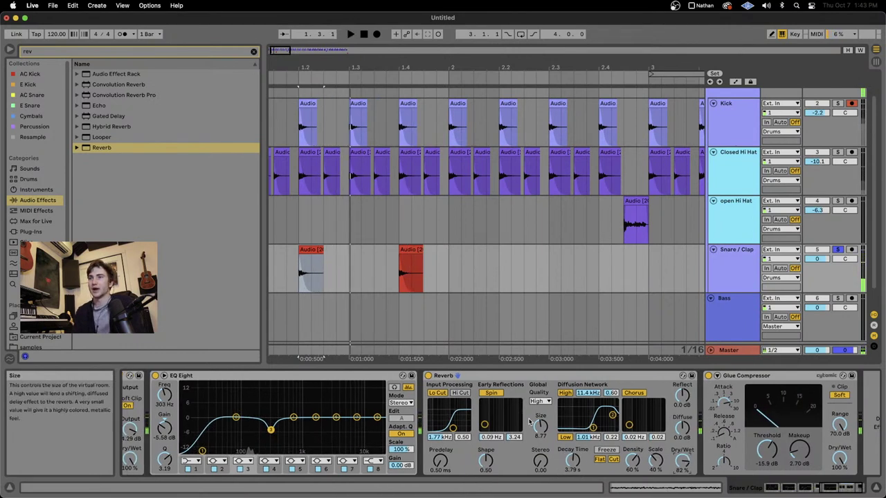
{"action": "key", "text": "space"}
{"action": "key", "text": "space"}
Step: Move the Reverb ahead of the Saturator in the snare's effect chain and audition it
{"action": "scroll", "coordinate": [602, 436], "scroll_direction": "left", "scroll_amount": 5}
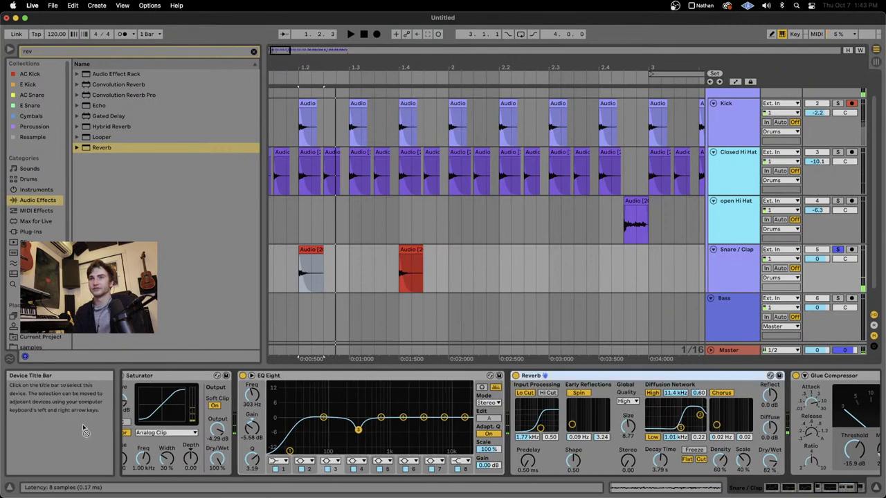
{"action": "left_click_drag", "start_coordinate": [149, 428], "coordinate": [150, 428]}
{"action": "key", "text": "space"}
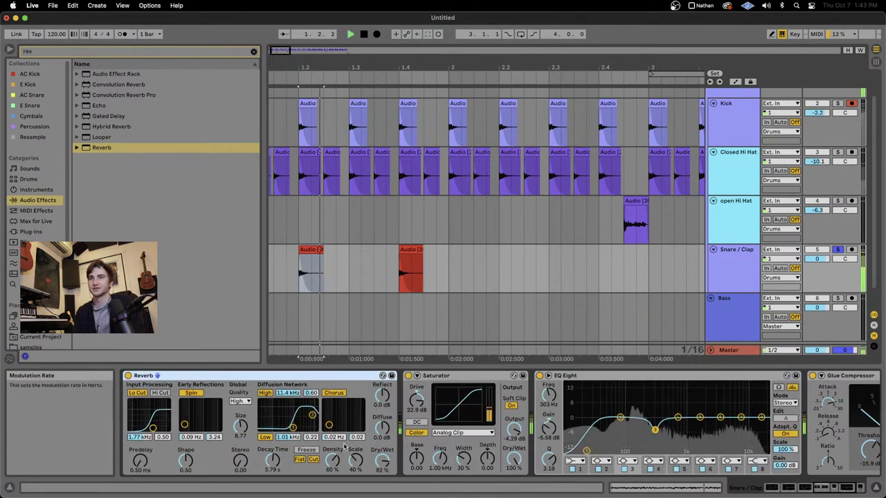
{"action": "scroll", "coordinate": [347, 448], "scroll_direction": "left", "scroll_amount": 3}
{"action": "scroll", "coordinate": [347, 447], "scroll_direction": "left", "scroll_amount": 1}
{"action": "key", "text": "space"}
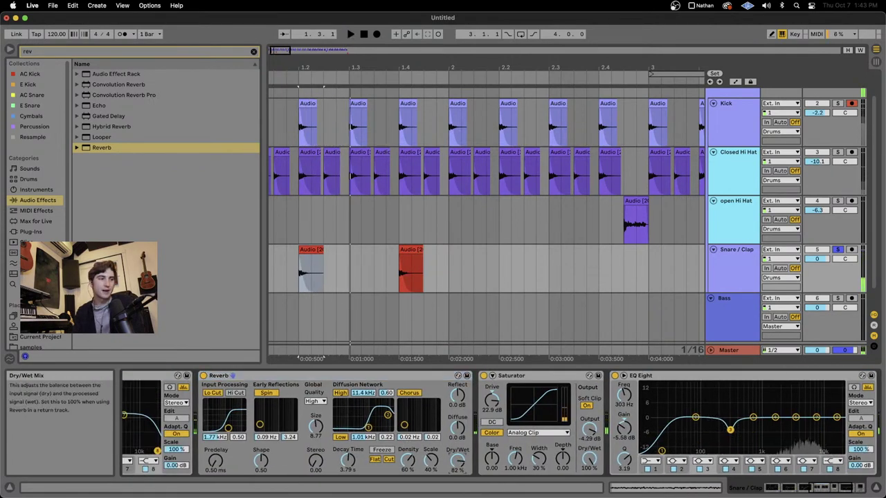
Step: Shorten the Reverb's decay time to 1.07 s and lower its dry/wet to 12% while repeatedly auditioning the snare
{"action": "key", "text": "space"}
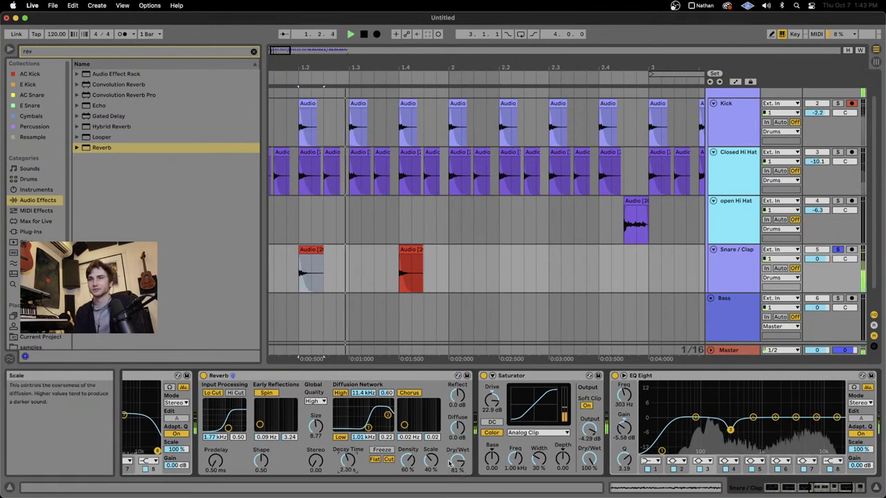
{"action": "key", "text": "space"}
{"action": "left_click_drag", "start_coordinate": [350, 460], "coordinate": [350, 476]}
{"action": "key", "text": "space"}
{"action": "mouse_move", "coordinate": [457, 462]}
{"action": "left_mouse_down"}
{"action": "mouse_move", "coordinate": [457, 487]}
{"action": "mouse_move", "coordinate": [457, 445]}
{"action": "mouse_move", "coordinate": [458, 458]}
{"action": "left_mouse_up"}
{"action": "key", "text": "space"}
{"action": "key", "text": "space"}
{"action": "key", "text": "space"}
{"action": "key", "text": "space"}
{"action": "key", "text": "space"}
{"action": "key", "text": "space"}
{"action": "key", "text": "space"}
{"action": "key", "text": "space"}
{"action": "key", "text": "space"}
{"action": "key", "text": "space"}
{"action": "key", "text": "space"}
{"action": "key", "text": "space"}
{"action": "key", "text": "space"}
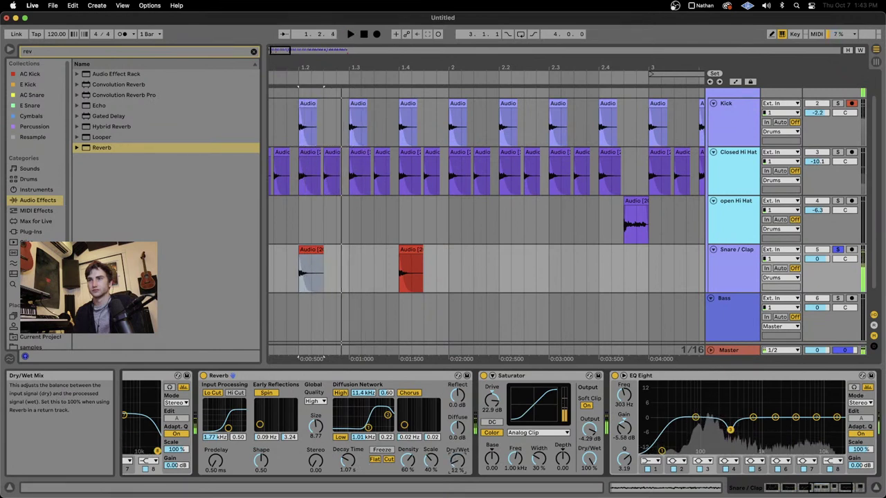
Step: Delete the Reverb from the snare's effect chain and take the Snare / Clap track out of solo
{"action": "left_click", "coordinate": [308, 375]}
{"action": "key", "text": "Delete"}
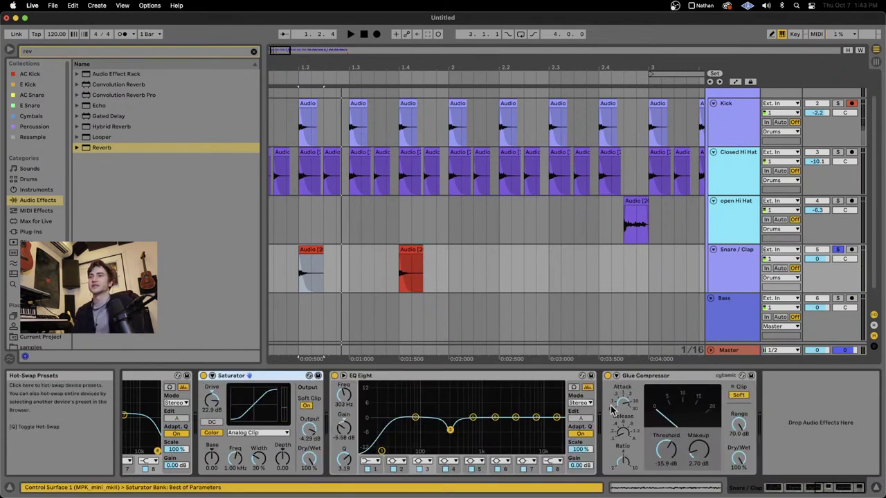
{"action": "left_click", "coordinate": [837, 249]}
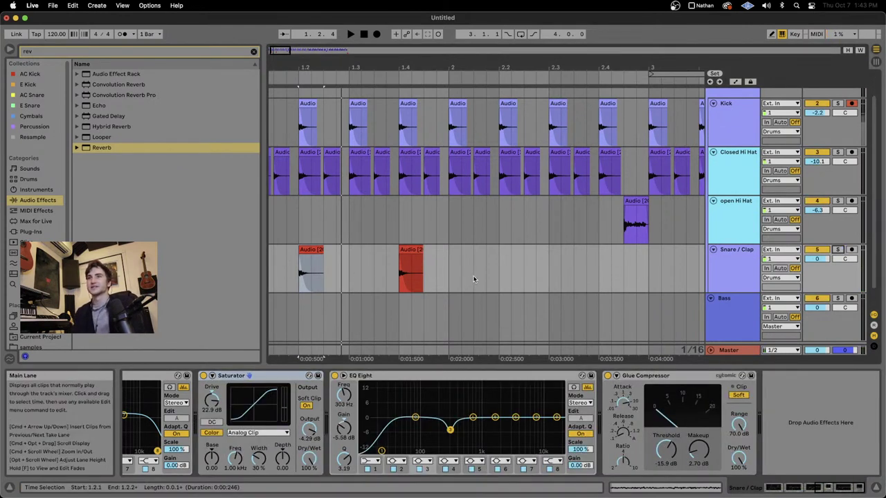
Step: Duplicate the first bar of the Snare / Clap track into bar two
{"action": "scroll", "coordinate": [466, 276], "scroll_direction": "up", "scroll_amount": 5}
{"action": "scroll", "coordinate": [464, 276], "scroll_direction": "down", "scroll_amount": 8}
{"action": "left_click_drag", "start_coordinate": [359, 279], "coordinate": [269, 279]}
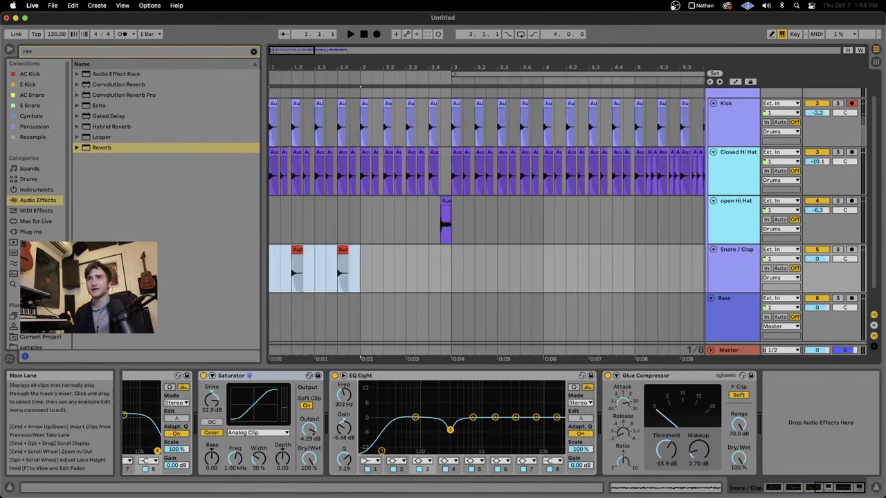
{"action": "key", "text": "super+d"}
Step: Add a Reverb to the Drums group with size 16.18, decay time 778 ms and the high diffusion filter at 4.69 kHz
{"action": "scroll", "coordinate": [487, 221], "scroll_direction": "up", "scroll_amount": 2}
{"action": "left_click", "coordinate": [729, 117]}
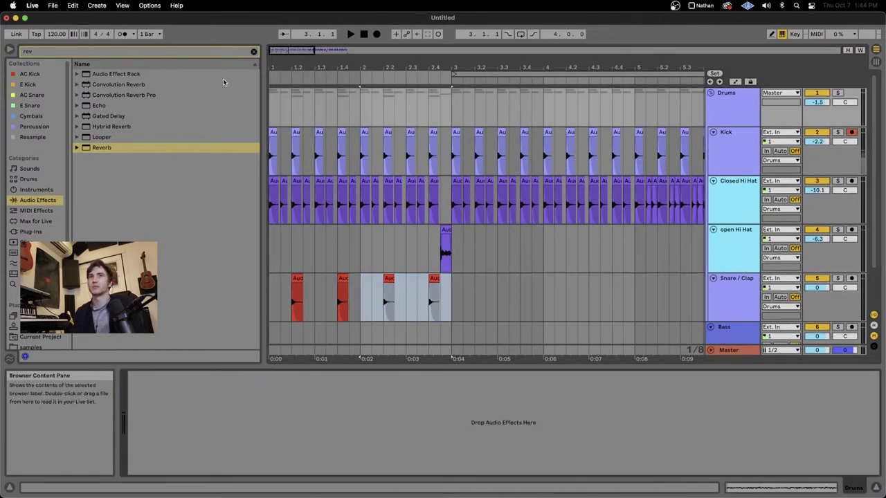
{"action": "double_click", "coordinate": [101, 147]}
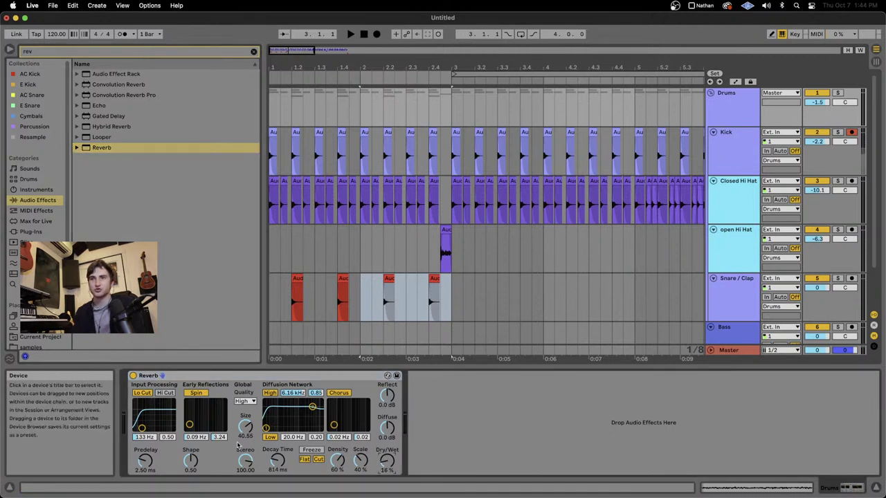
{"action": "left_click_drag", "start_coordinate": [245, 426], "coordinate": [245, 432]}
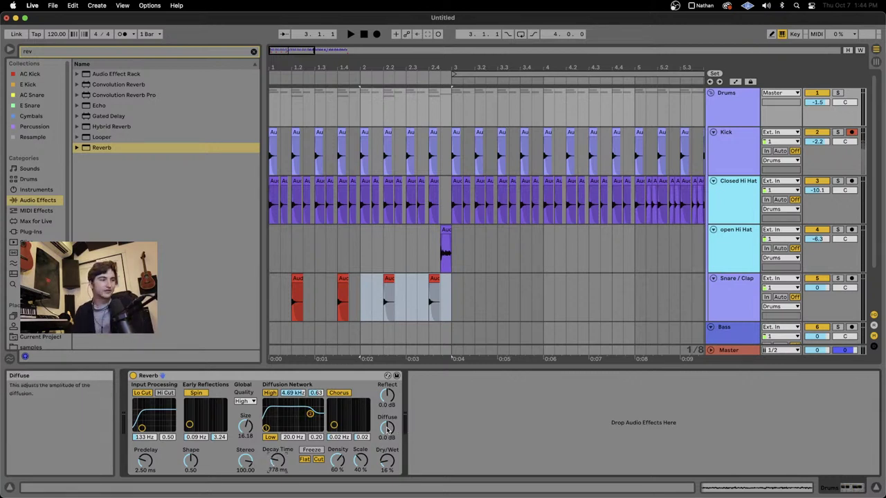
Step: Audition the beat from the start and lower the Drums group Reverb's dry/wet mix to 7.9%
{"action": "left_click", "coordinate": [269, 258]}
{"action": "key", "text": "space"}
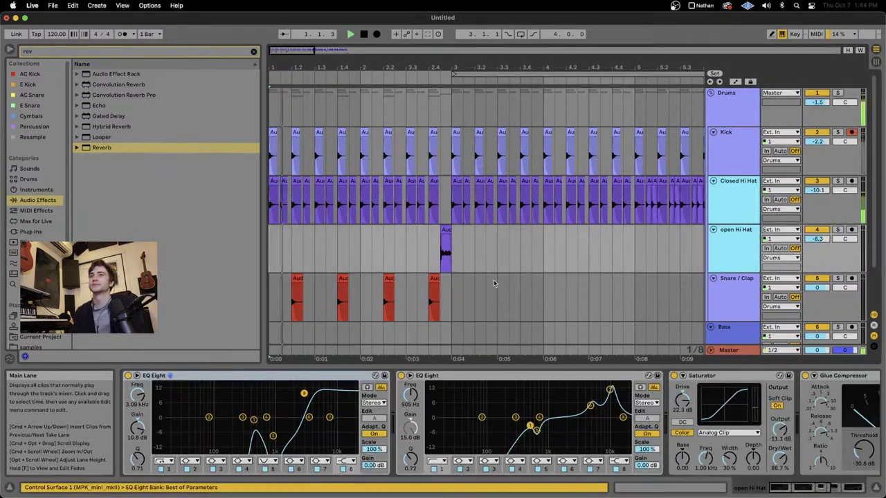
{"action": "key", "text": "space"}
{"action": "left_click", "coordinate": [730, 111]}
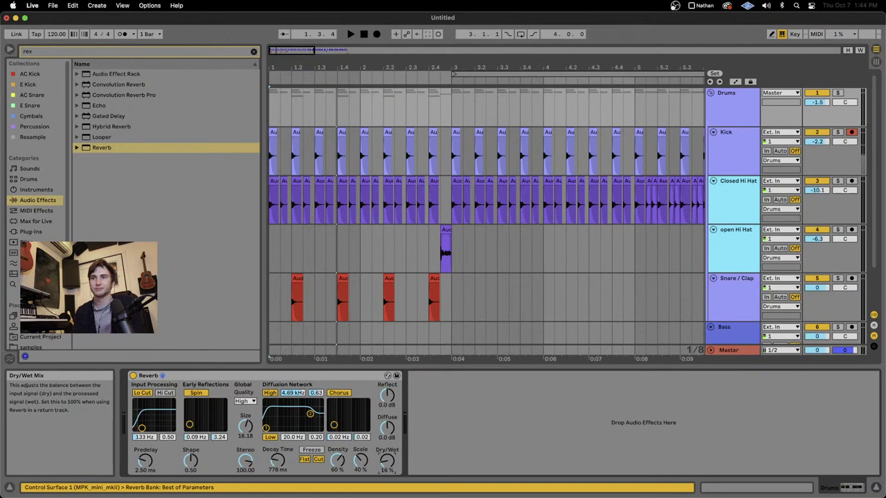
{"action": "left_click_drag", "start_coordinate": [387, 462], "coordinate": [388, 469]}
{"action": "key", "text": "space"}
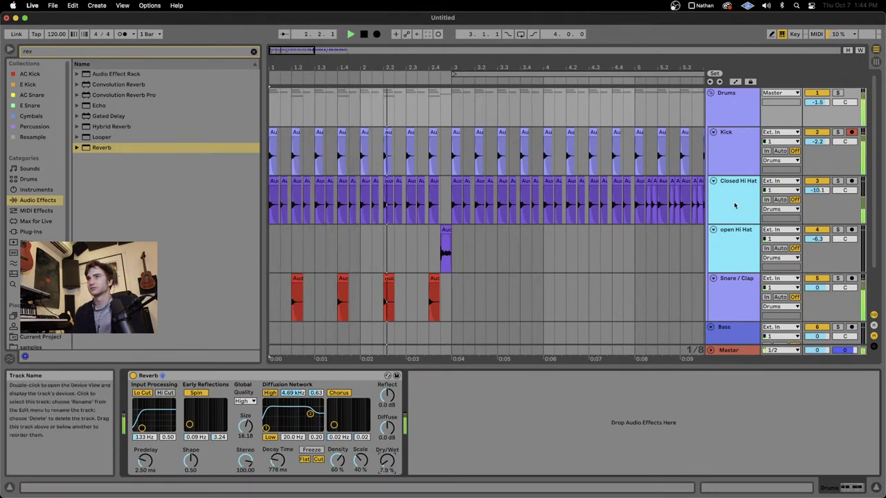
Step: Duplicate the first two bars of the Snare / Clap track until the snare pattern fills all eight bars
{"action": "scroll", "coordinate": [726, 226], "scroll_direction": "down", "scroll_amount": 2}
{"action": "left_click", "coordinate": [726, 225]}
{"action": "key", "text": "space"}
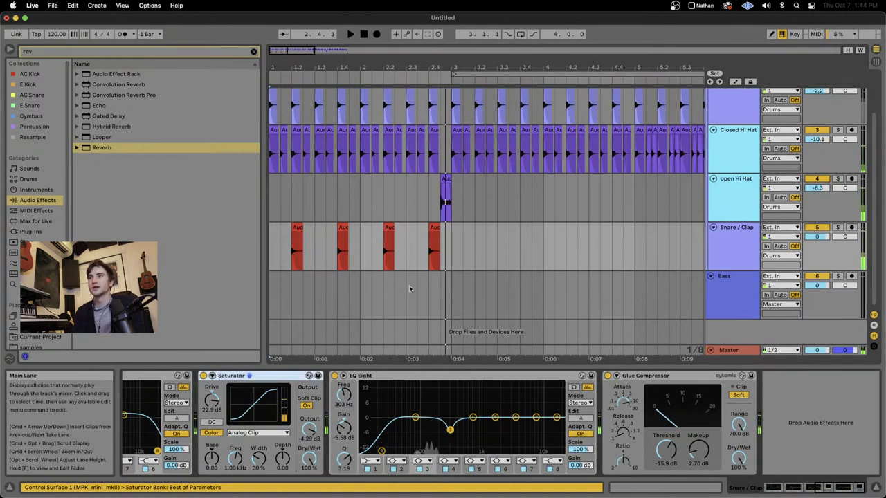
{"action": "left_click_drag", "start_coordinate": [453, 253], "coordinate": [271, 255]}
{"action": "key", "text": "super+d"}
{"action": "key", "text": "super+d"}
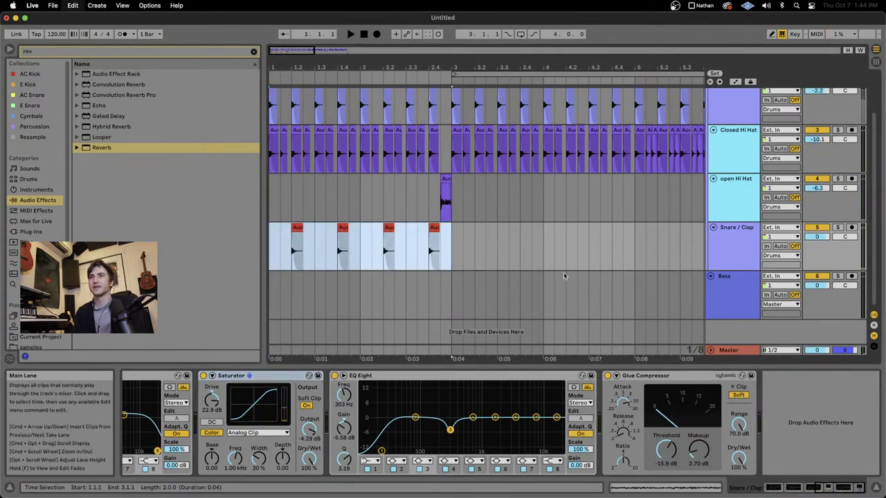
{"action": "scroll", "coordinate": [483, 270], "scroll_direction": "down", "scroll_amount": 10}
{"action": "key", "text": "super+d"}
{"action": "scroll", "coordinate": [274, 264], "scroll_direction": "up", "scroll_amount": 6}
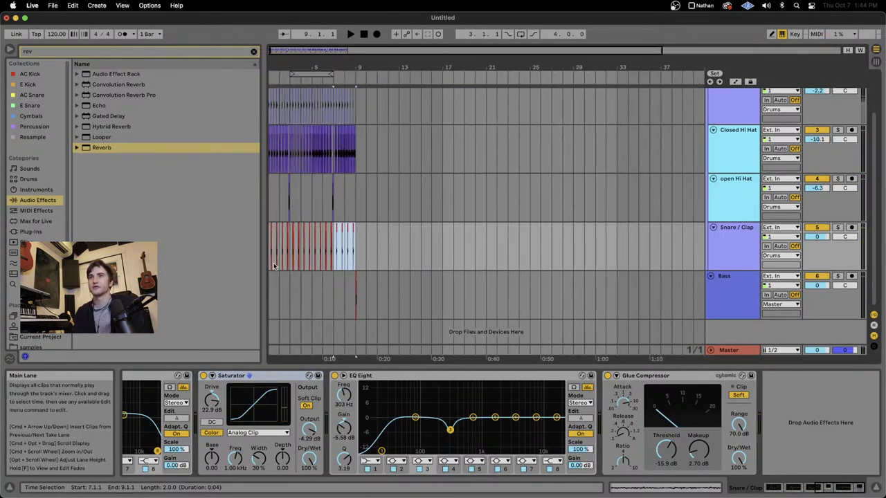
Step: Play the beat and cut the snare's last EQ Eight by 1.86 dB at 9.79 kHz with a Q of 1.40
{"action": "left_click", "coordinate": [276, 258]}
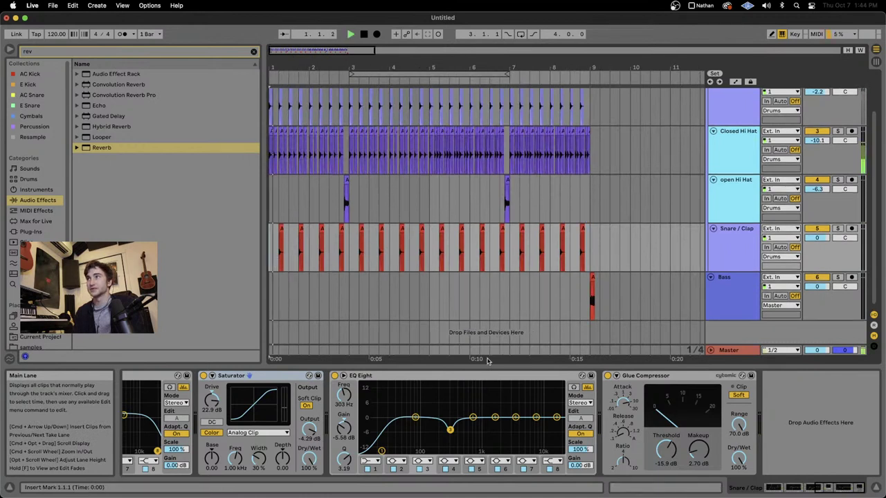
{"action": "left_click_drag", "start_coordinate": [516, 417], "coordinate": [540, 420]}
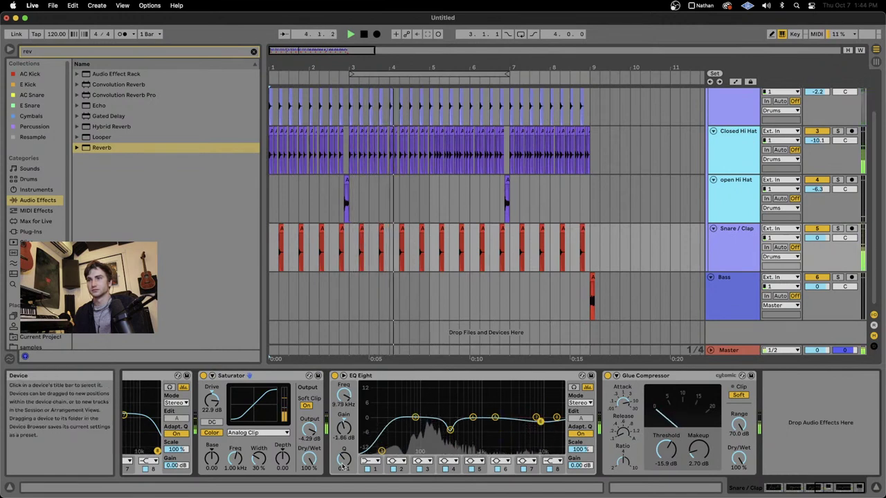
{"action": "left_click_drag", "start_coordinate": [341, 465], "coordinate": [342, 455]}
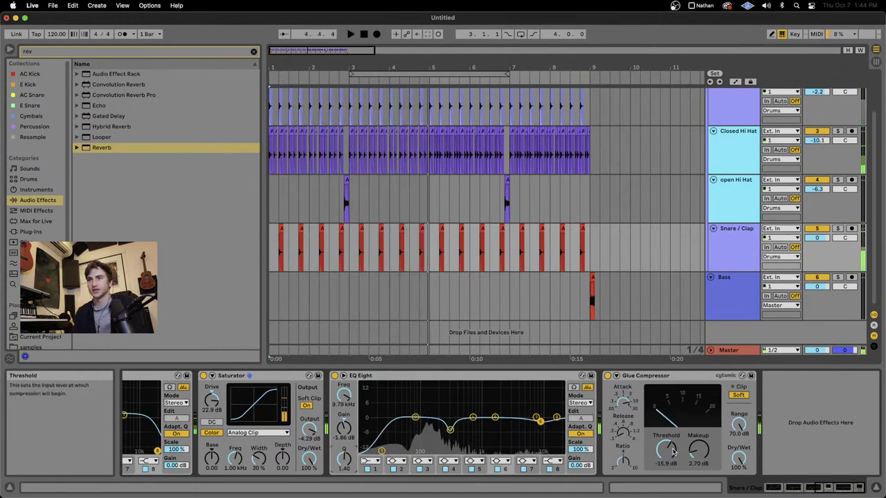
Step: Set the snare's Glue Compressor threshold to -25.7 dB and makeup to 4.92 dB, and audition the beat
{"action": "key", "text": "space"}
{"action": "left_click_drag", "start_coordinate": [674, 455], "coordinate": [697, 462]}
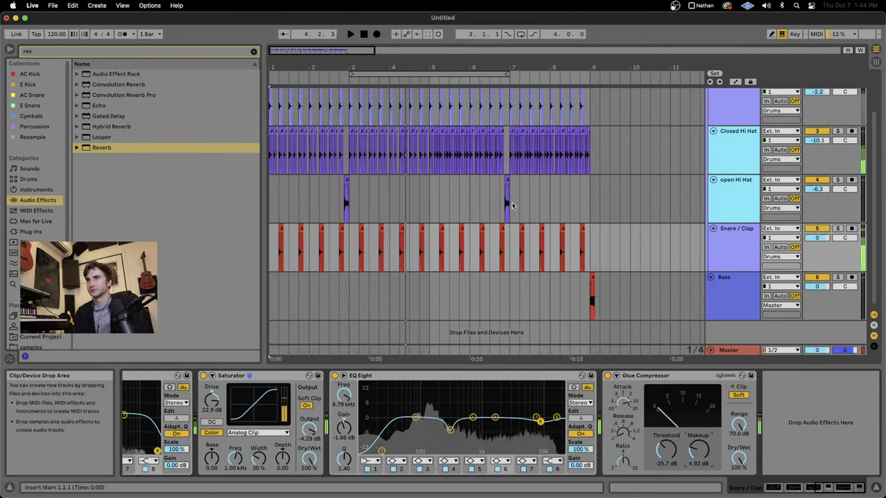
{"action": "key", "text": "space"}
Step: Warp the open hi-hat clip at the end of bar two so its sound stretches to the clip's end
{"action": "scroll", "coordinate": [353, 199], "scroll_direction": "up", "scroll_amount": 10}
{"action": "scroll", "coordinate": [353, 195], "scroll_direction": "left", "scroll_amount": 5}
{"action": "left_click", "coordinate": [451, 181]}
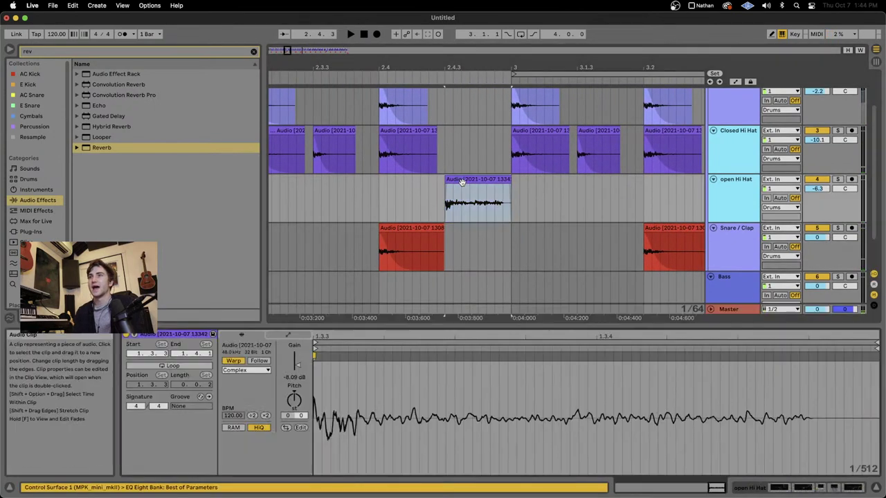
{"action": "scroll", "coordinate": [546, 397], "scroll_direction": "right", "scroll_amount": 2}
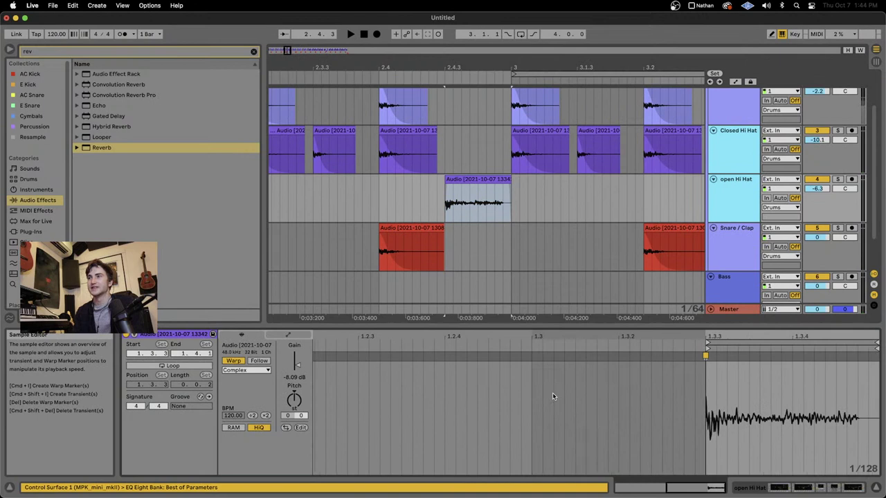
{"action": "left_click", "coordinate": [852, 376]}
{"action": "left_click_drag", "start_coordinate": [852, 354], "coordinate": [831, 359]}
Step: Copy the stretched open hi-hat clip over the one at the end of bar six
{"action": "left_click", "coordinate": [459, 180]}
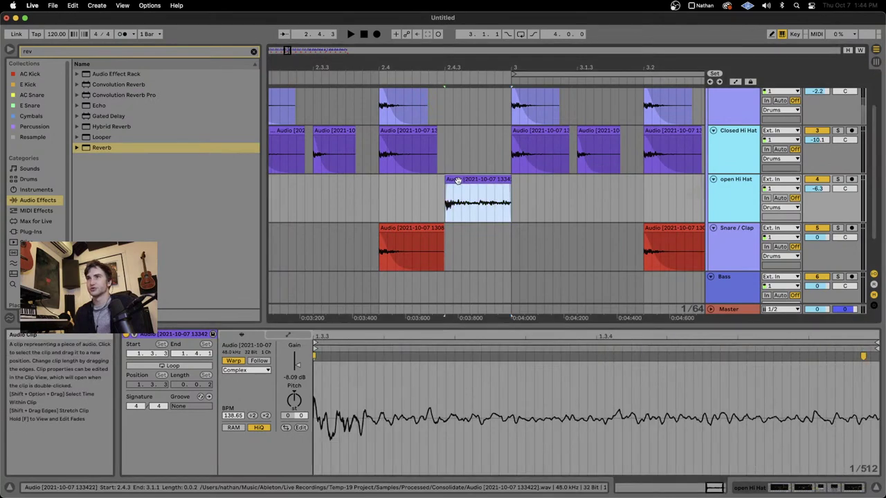
{"action": "scroll", "coordinate": [471, 182], "scroll_direction": "down", "scroll_amount": 10}
{"action": "key", "text": "super+c"}
{"action": "scroll", "coordinate": [683, 183], "scroll_direction": "down", "scroll_amount": 8}
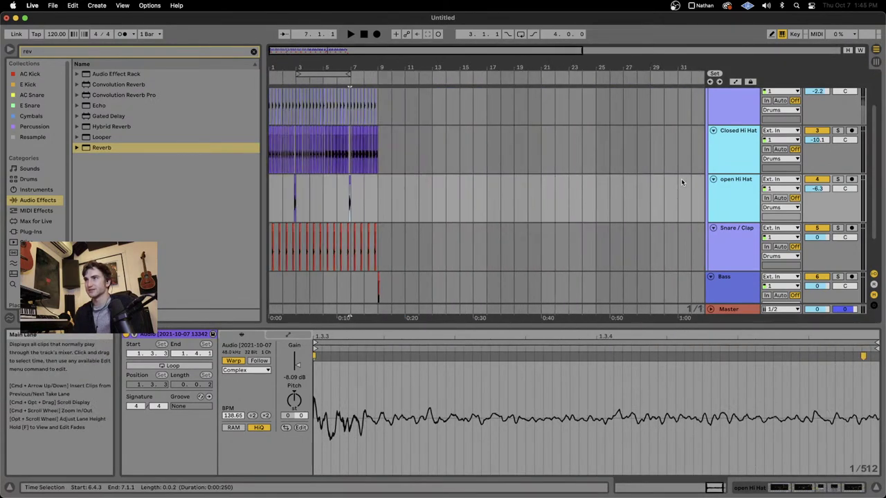
Step: Audition the beat around the open hi-hat at the end of bar two and from the start
{"action": "key", "text": "space"}
{"action": "scroll", "coordinate": [293, 184], "scroll_direction": "up", "scroll_amount": 8}
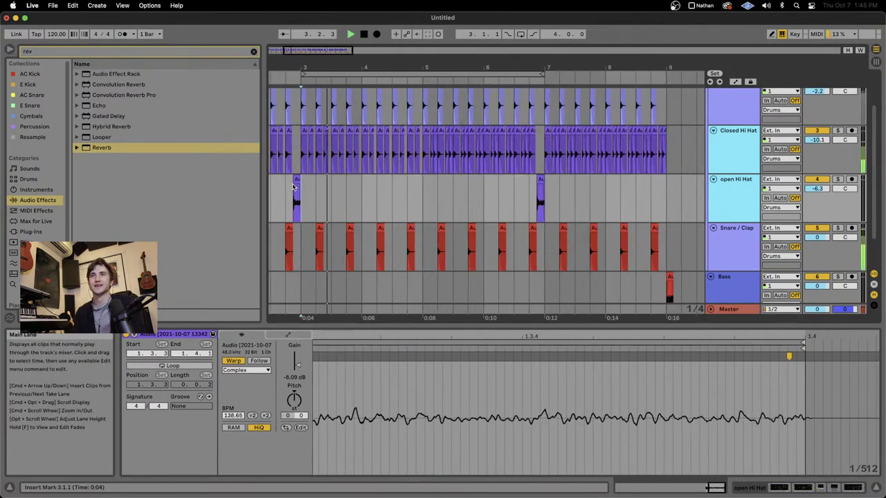
{"action": "left_click", "coordinate": [277, 190]}
{"action": "key", "text": "space"}
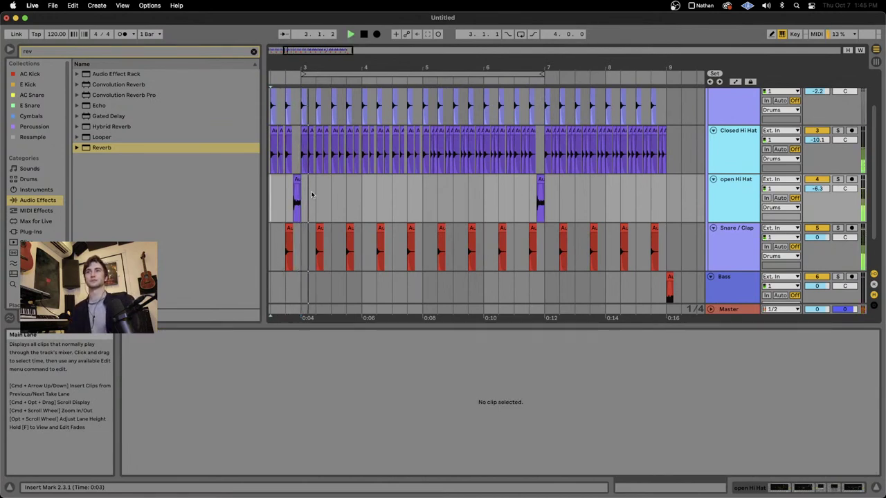
{"action": "key", "text": "space"}
{"action": "scroll", "coordinate": [311, 195], "scroll_direction": "up", "scroll_amount": 8}
{"action": "left_click", "coordinate": [348, 202]}
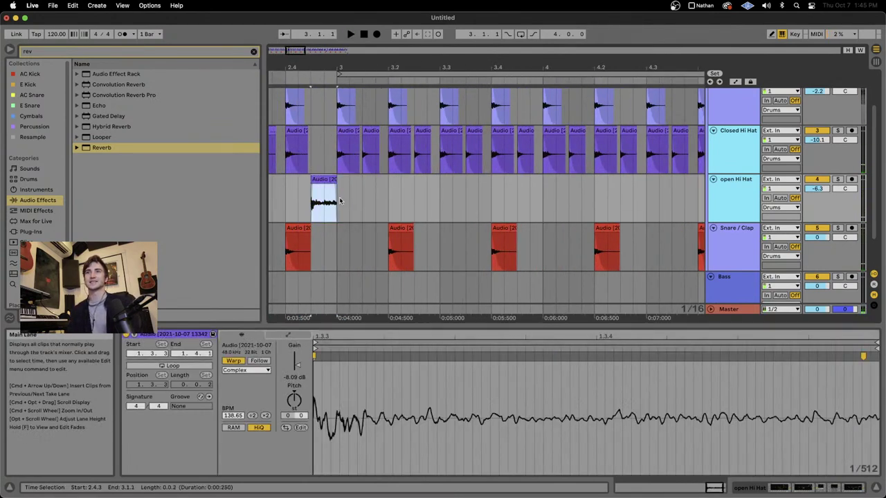
{"action": "scroll", "coordinate": [339, 199], "scroll_direction": "down", "scroll_amount": 10}
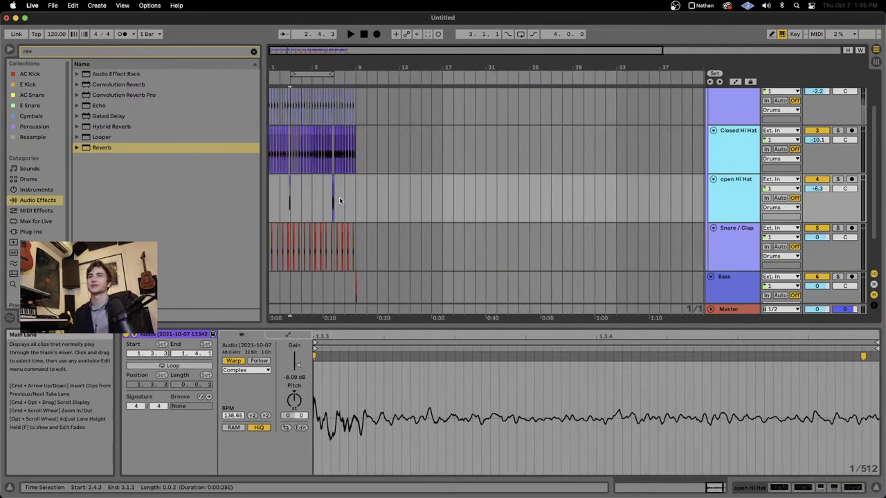
{"action": "scroll", "coordinate": [668, 146], "scroll_direction": "up", "scroll_amount": 2}
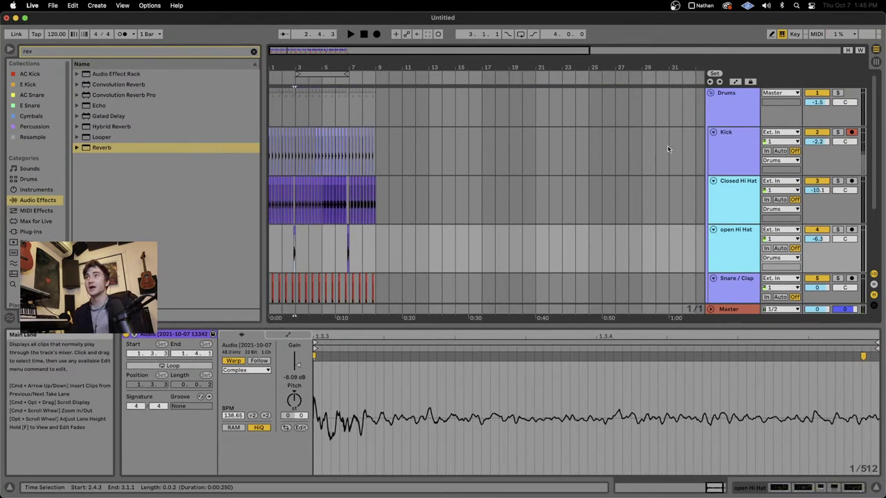
{"action": "left_click", "coordinate": [364, 34]}
{"action": "key", "text": "space"}
{"action": "key", "text": "space"}
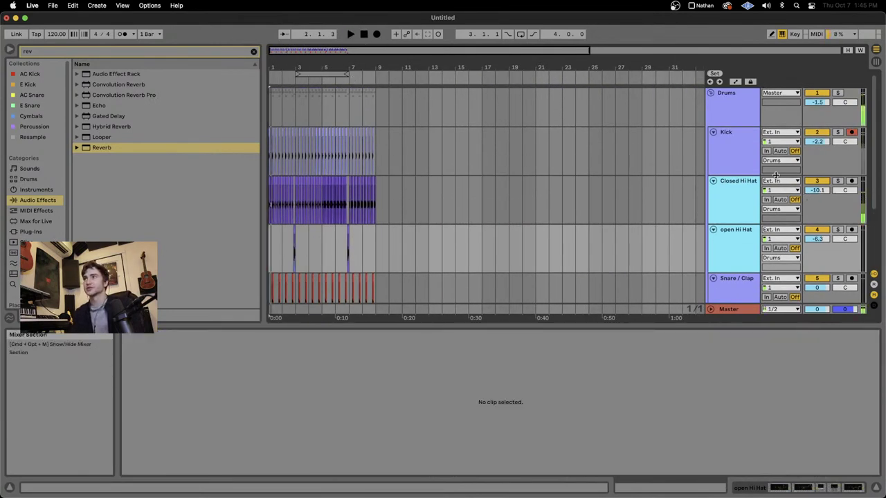
Step: Lower the volumes of Kick to -7.2, Closed Hi Hat to -15.1, open Hi Hat to -11.3 and Snare / Clap to -5.0 dB together
{"action": "scroll", "coordinate": [744, 155], "scroll_direction": "down", "scroll_amount": 3}
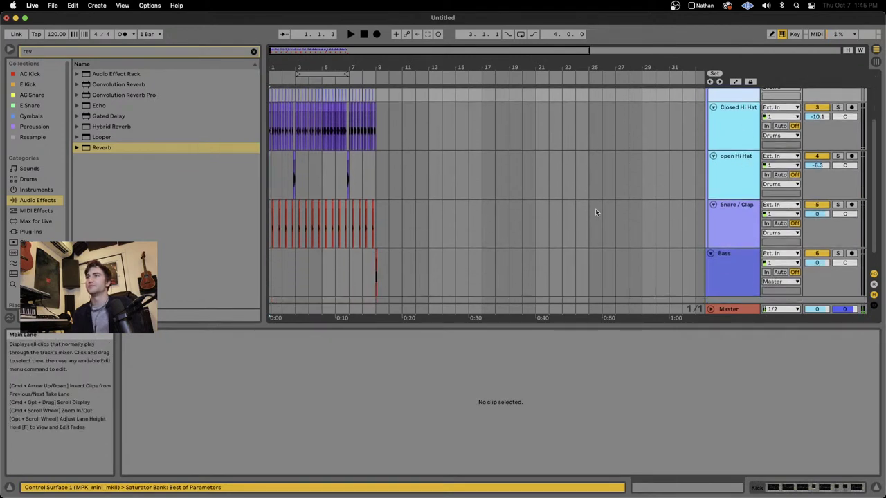
{"action": "left_click", "coordinate": [736, 218]}
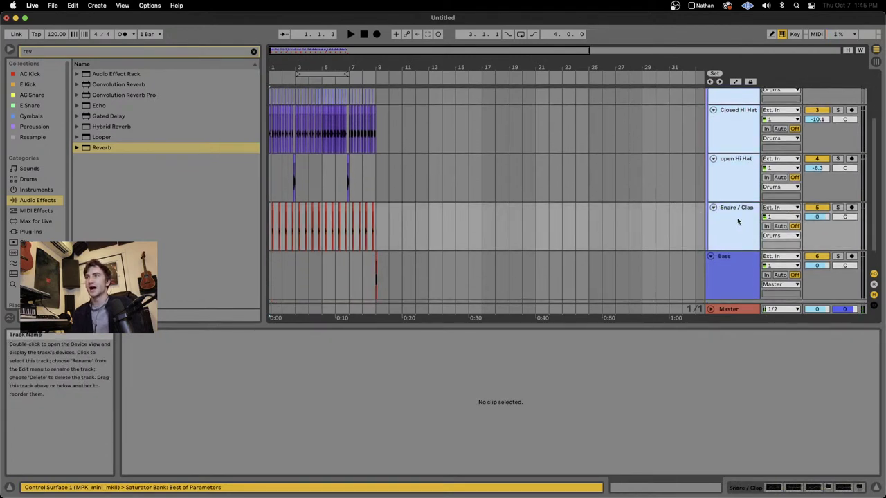
{"action": "scroll", "coordinate": [737, 217], "scroll_direction": "up", "scroll_amount": 2}
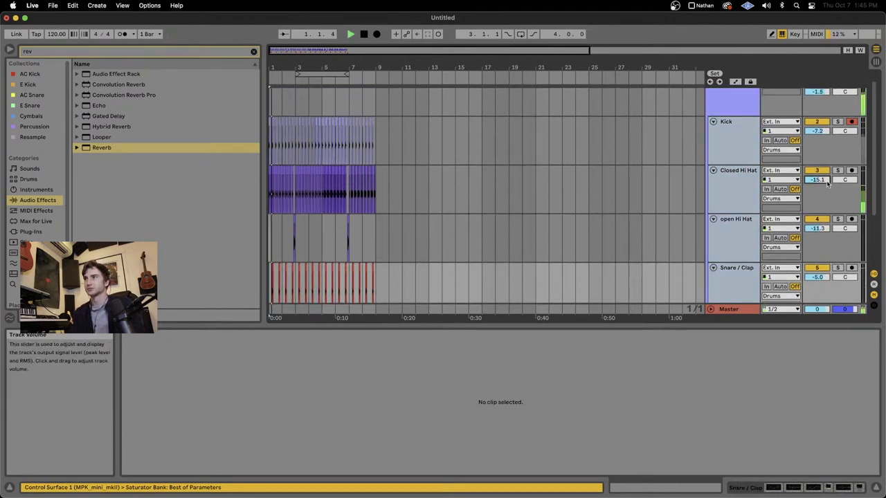
{"action": "scroll", "coordinate": [789, 149], "scroll_direction": "up", "scroll_amount": 1}
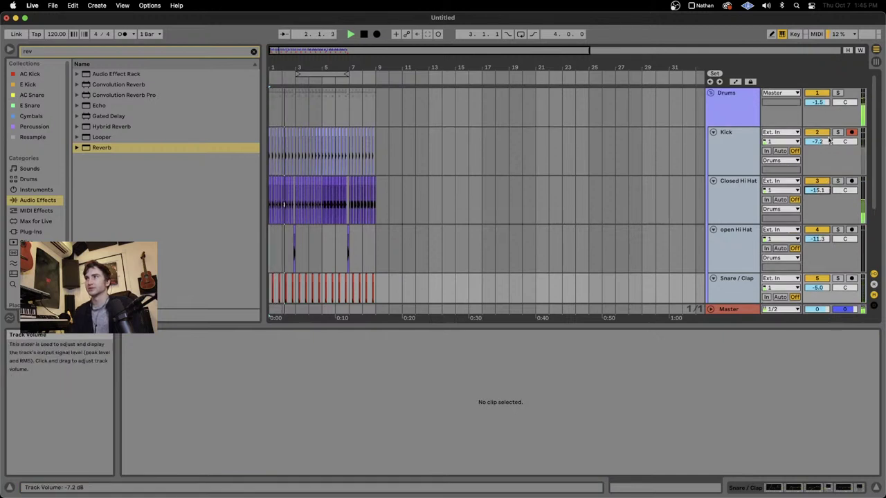
Step: Add an EQ Eight, a Saturator and a Glue Compressor after the Reverb on the Drums group
{"action": "double_click", "coordinate": [750, 114]}
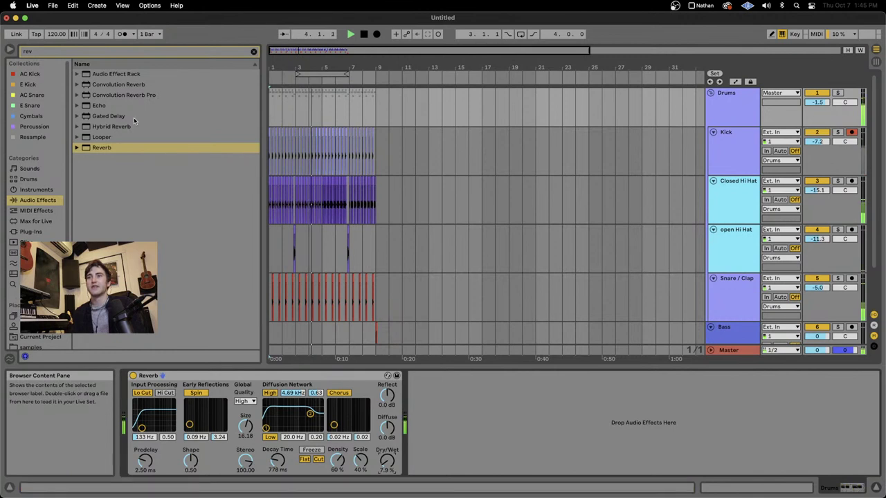
{"action": "double_click", "coordinate": [67, 53]}
{"action": "type", "text": "eq"}
{"action": "double_click", "coordinate": [103, 95]}
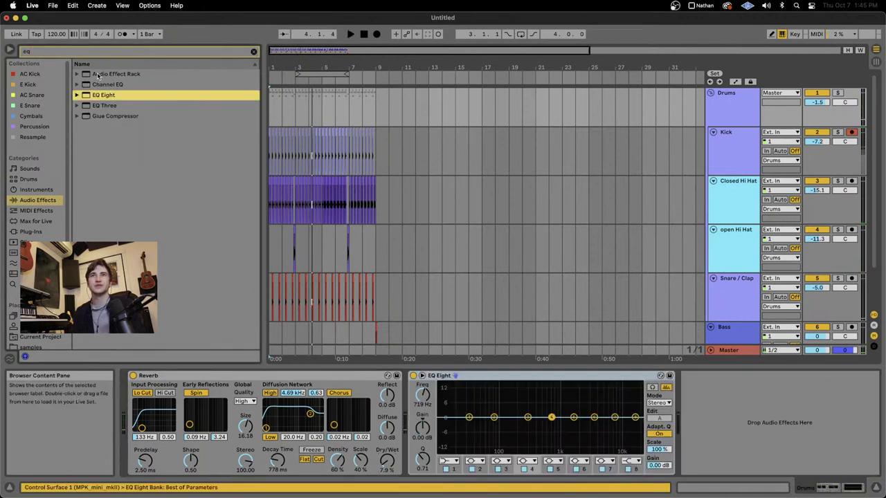
{"action": "left_click", "coordinate": [87, 55]}
{"action": "type", "text": "sat"}
{"action": "key", "text": "Down"}
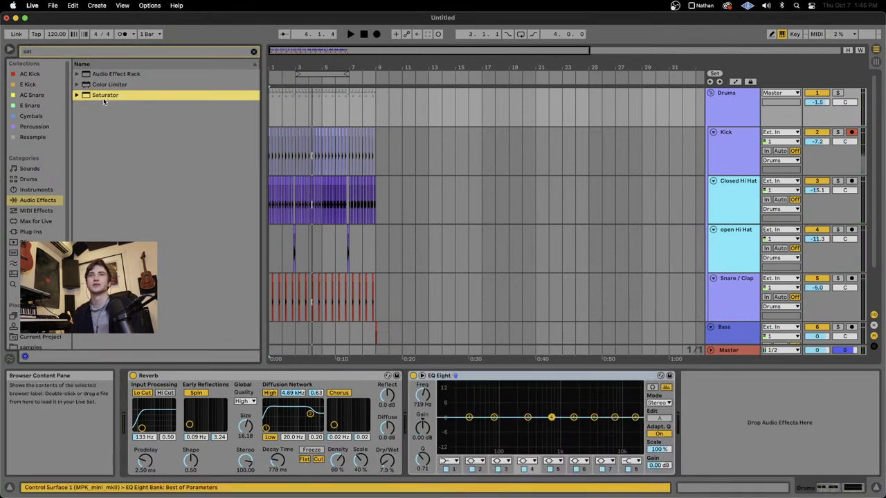
{"action": "key", "text": "Return"}
{"action": "double_click", "coordinate": [78, 53]}
{"action": "type", "text": "glue"}
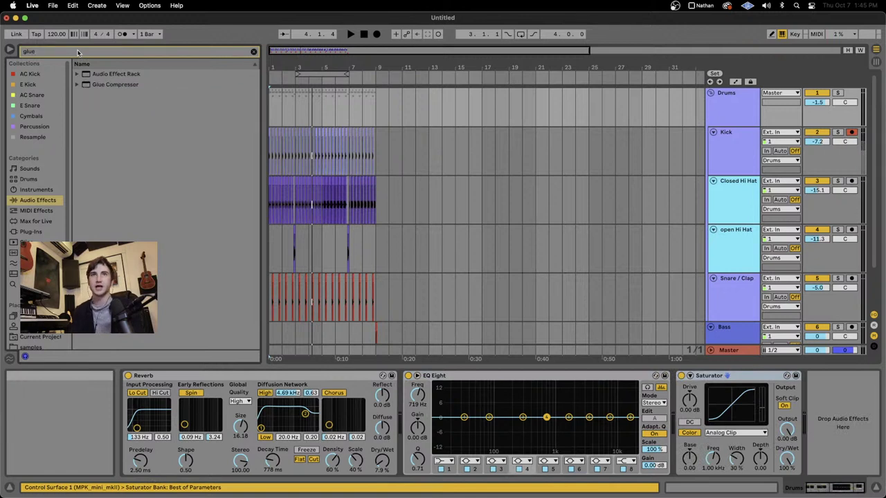
{"action": "double_click", "coordinate": [97, 82]}
Step: Play the beat and gently boost the Drums group's EQ Eight at 86.1 Hz and just above 1 kHz
{"action": "key", "text": "space"}
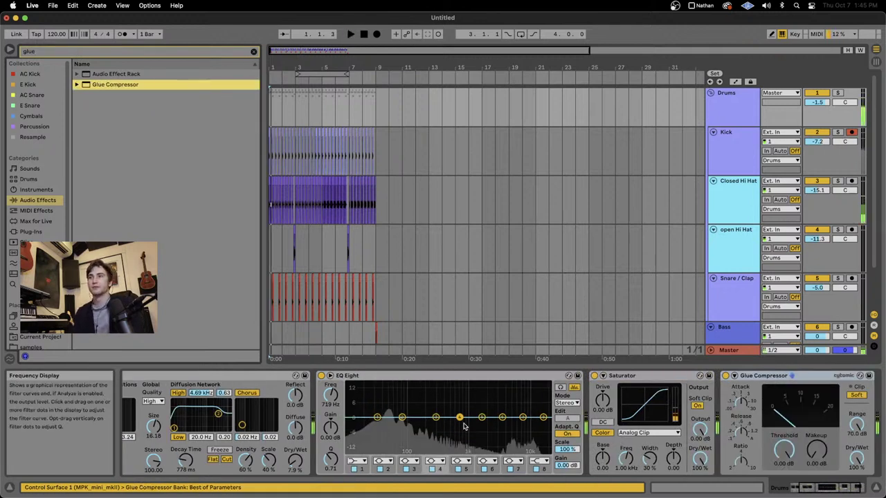
{"action": "left_click_drag", "start_coordinate": [499, 419], "coordinate": [473, 410]}
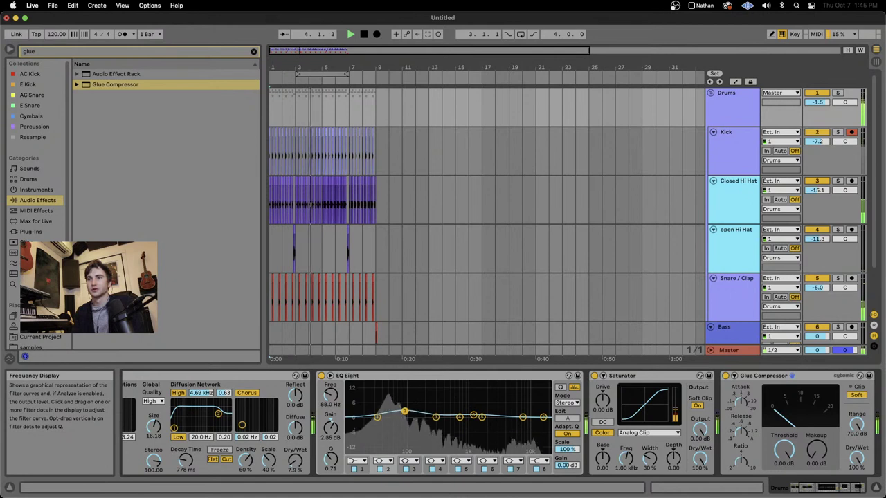
{"action": "key", "text": "space"}
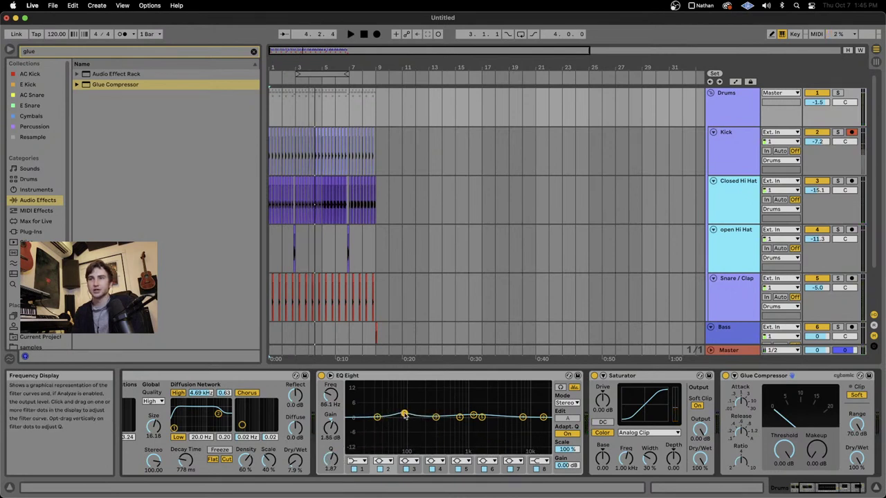
Step: Cut the Drums EQ Eight by 2.60 dB at 303 Hz with Q 3.61, and set the Saturator to 5.14 dB drive and -2.57 dB output
{"action": "key", "text": "space"}
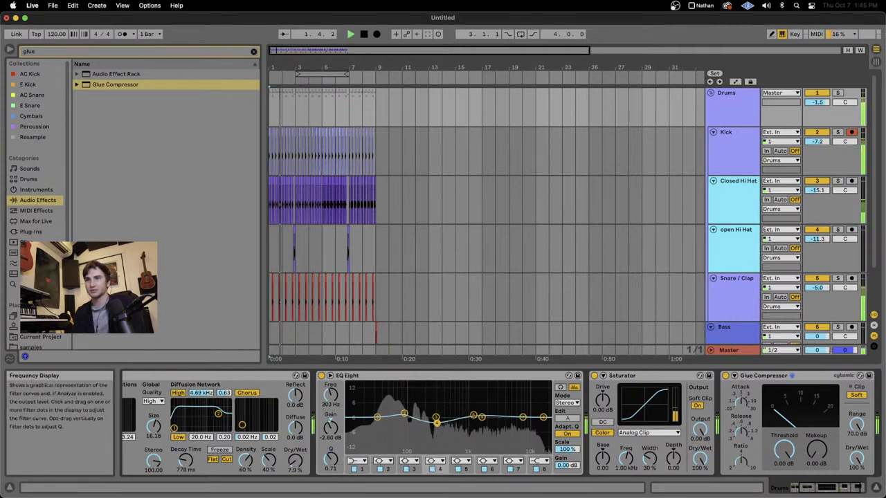
{"action": "left_click_drag", "start_coordinate": [331, 460], "coordinate": [330, 435]}
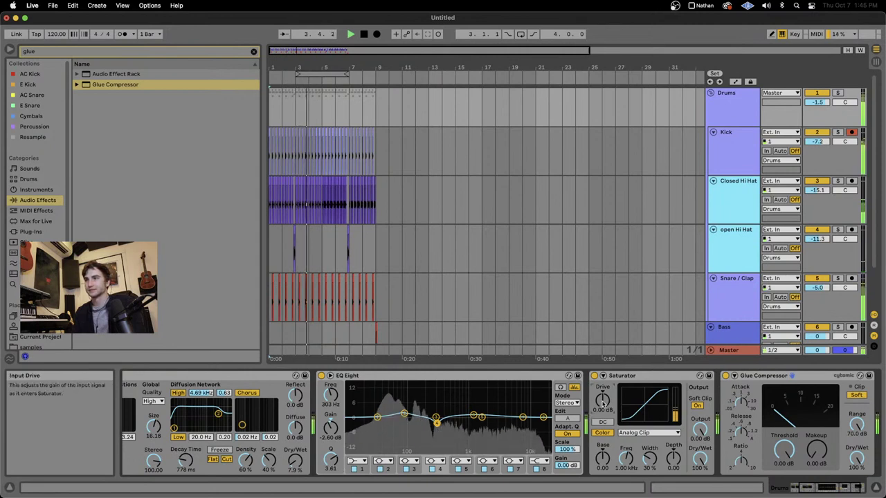
{"action": "left_click_drag", "start_coordinate": [713, 436], "coordinate": [712, 449]}
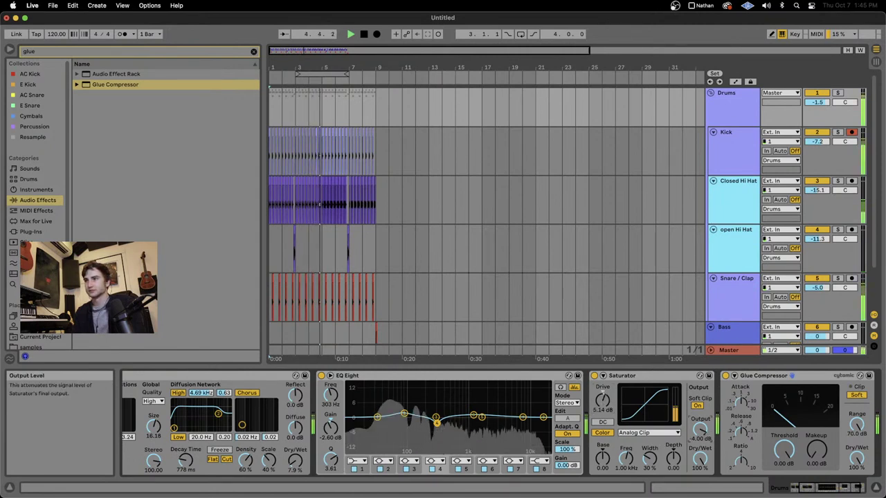
Step: Set the Drums group's Glue Compressor to a -7.94 dB threshold and 1.11 dB makeup, and stop playback
{"action": "left_click_drag", "start_coordinate": [782, 450], "coordinate": [782, 470]}
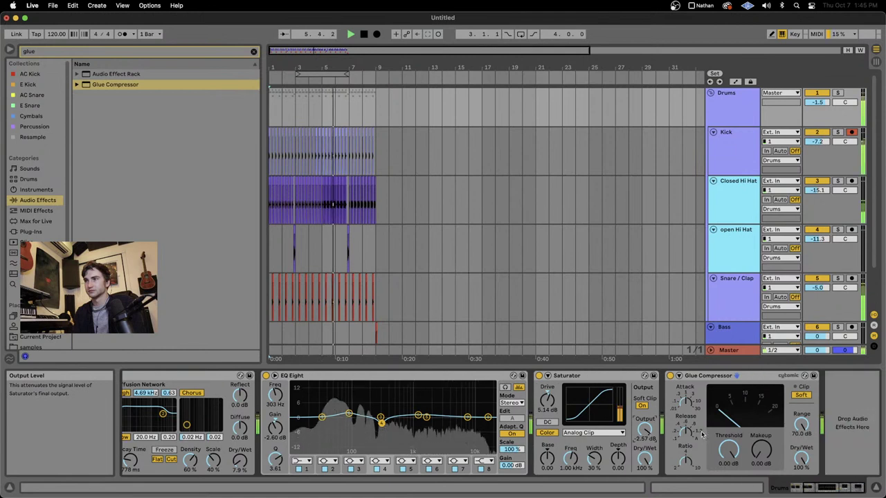
{"action": "left_click_drag", "start_coordinate": [728, 450], "coordinate": [761, 451]}
{"action": "key", "text": "space"}
Step: Move the clip on the Bass track to bar 11 and audition it
{"action": "scroll", "coordinate": [375, 303], "scroll_direction": "down", "scroll_amount": 3}
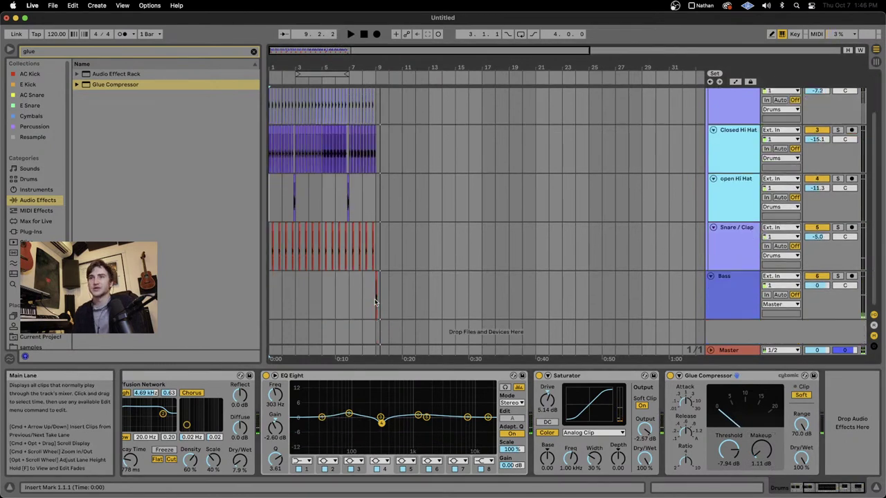
{"action": "left_click", "coordinate": [397, 282]}
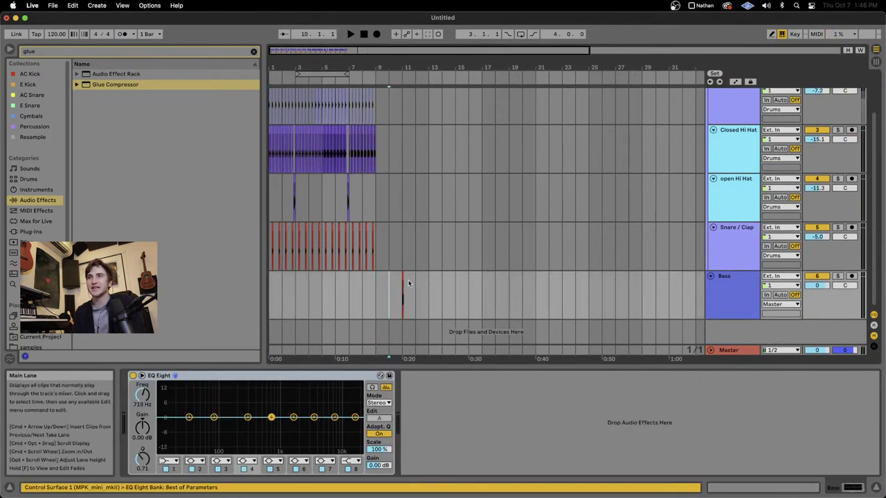
{"action": "left_click", "coordinate": [402, 274]}
{"action": "key", "text": "space"}
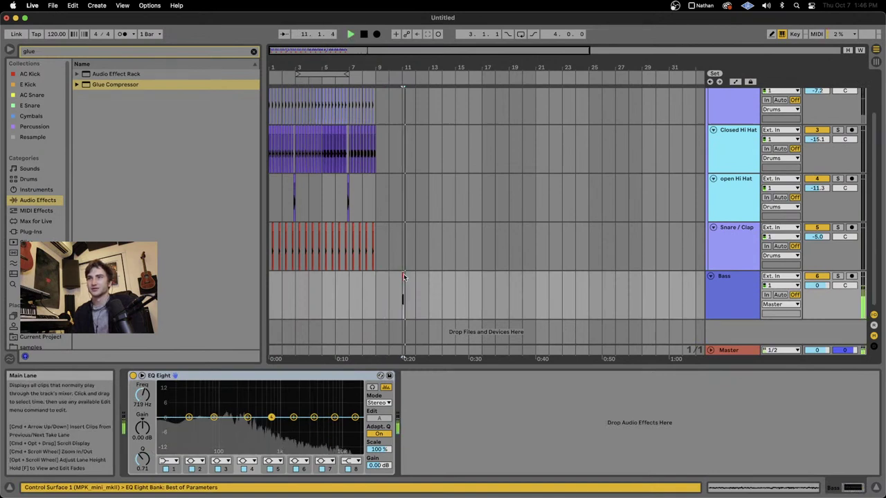
Step: Play the beat from the start and lower the Drums group's volume to -2.3 dB
{"action": "left_click", "coordinate": [270, 198]}
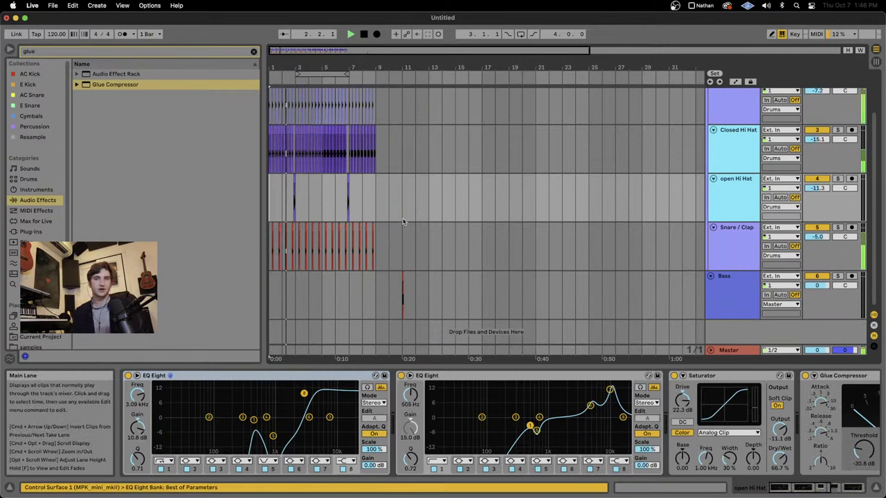
{"action": "scroll", "coordinate": [777, 150], "scroll_direction": "up", "scroll_amount": 3}
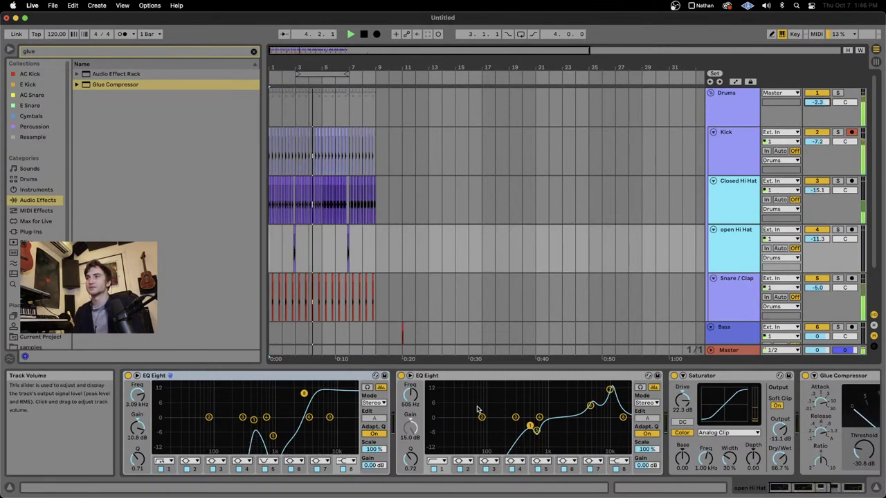
{"action": "scroll", "coordinate": [572, 422], "scroll_direction": "right", "scroll_amount": 5}
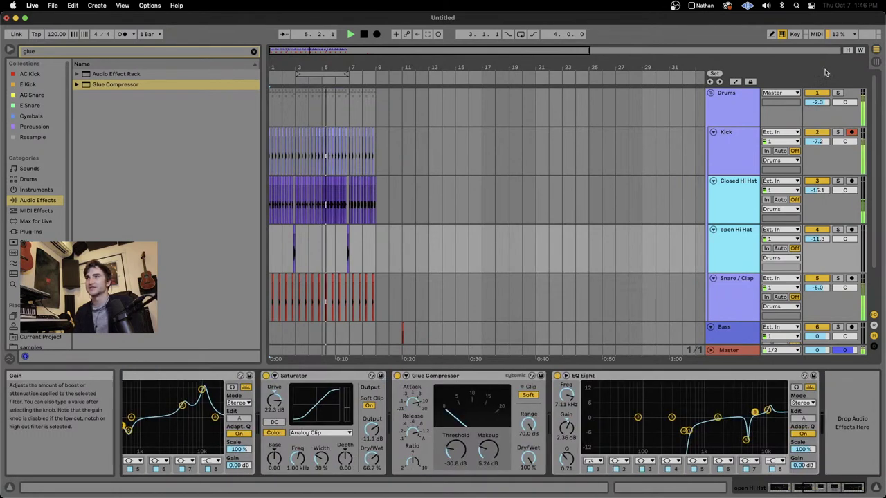
Step: Reduce the Dry/Wet of the Drums group's Reverb to 5.0 % and briefly audition the beat
{"action": "left_click", "coordinate": [724, 119]}
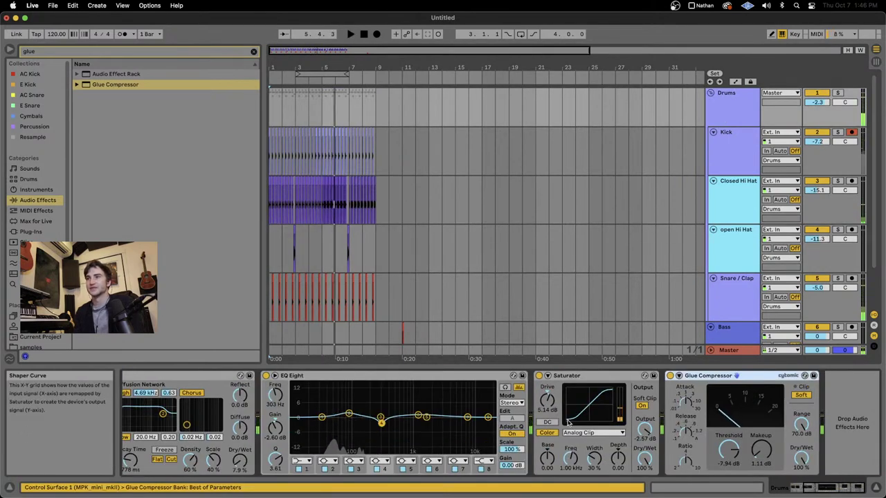
{"action": "scroll", "coordinate": [567, 422], "scroll_direction": "left", "scroll_amount": 5}
{"action": "left_click", "coordinate": [330, 382]}
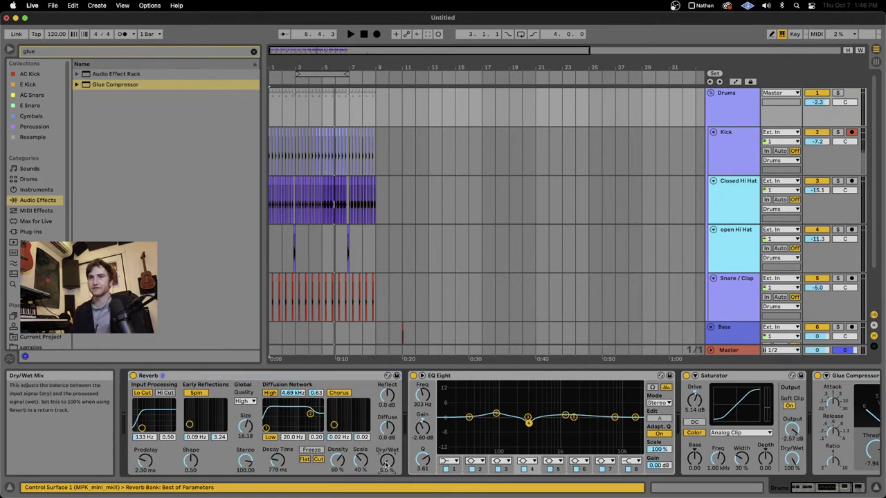
{"action": "key", "text": "space"}
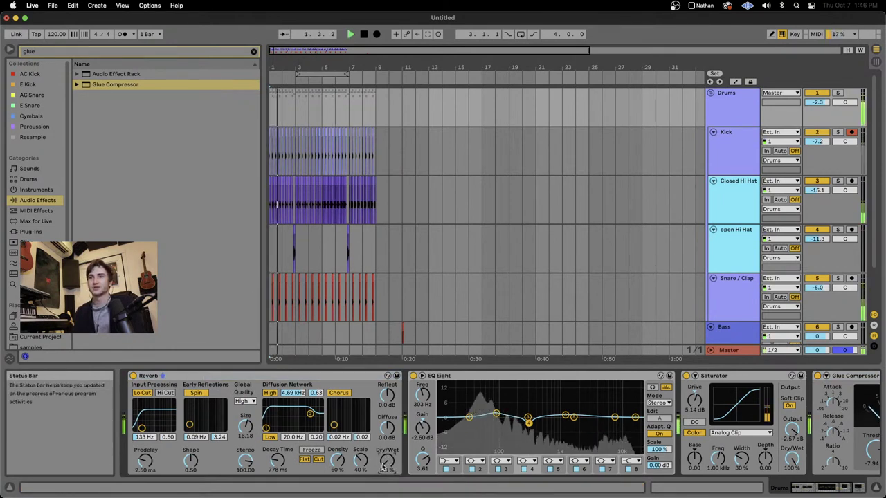
{"action": "key", "text": "space"}
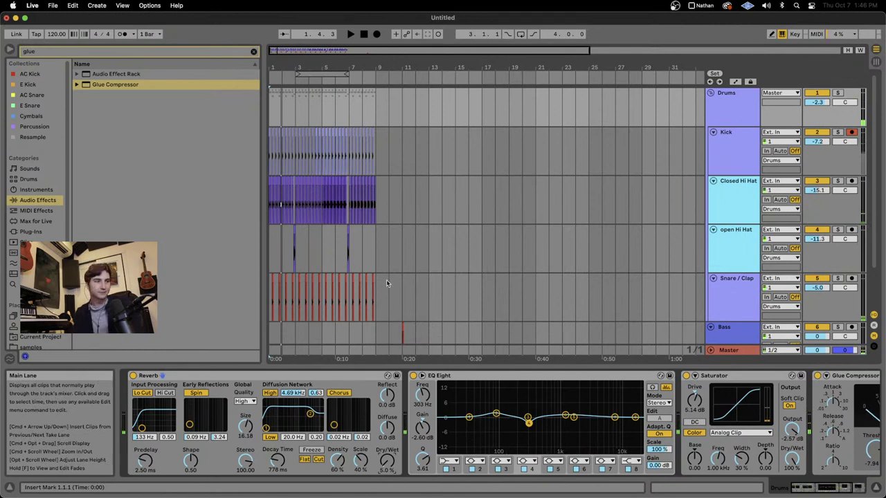
Step: Insert a new audio track directly below Snare / Clap
{"action": "scroll", "coordinate": [387, 283], "scroll_direction": "down", "scroll_amount": 3}
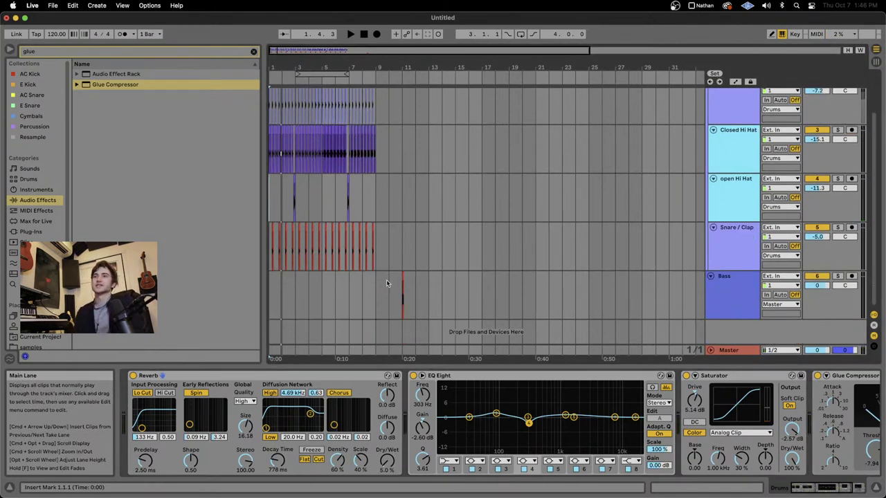
{"action": "scroll", "coordinate": [387, 283], "scroll_direction": "up", "scroll_amount": 4}
{"action": "scroll", "coordinate": [387, 283], "scroll_direction": "left", "scroll_amount": 4}
{"action": "right_click", "coordinate": [735, 253]}
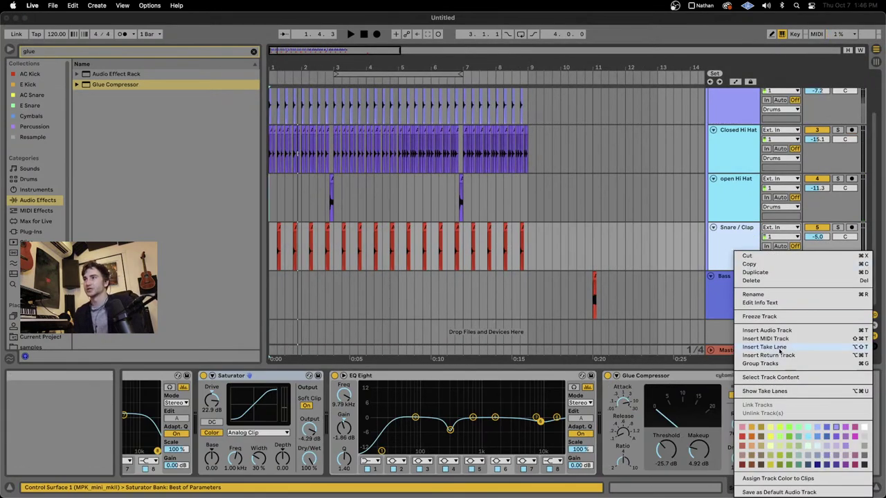
{"action": "left_click", "coordinate": [767, 331]}
{"action": "scroll", "coordinate": [523, 297], "scroll_direction": "up", "scroll_amount": 5}
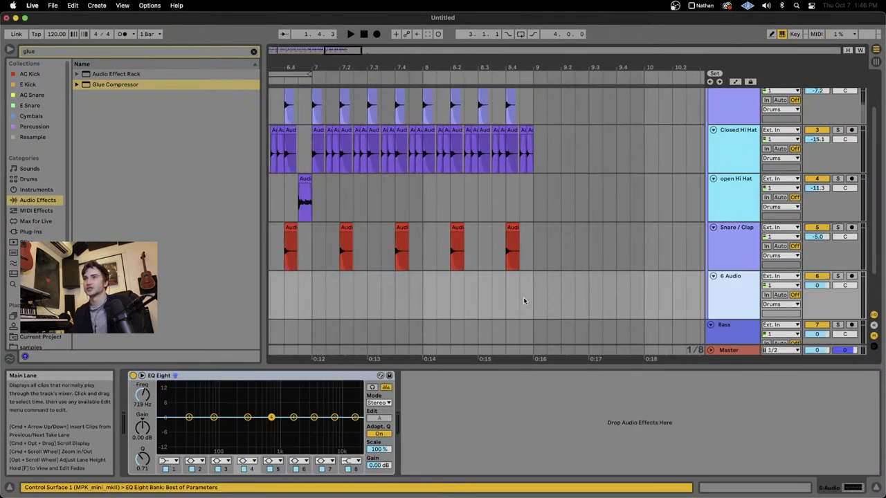
Step: Audition the last snare hit, and arm 6 Audio for recording with Snare / Clap as its input
{"action": "left_click", "coordinate": [505, 262]}
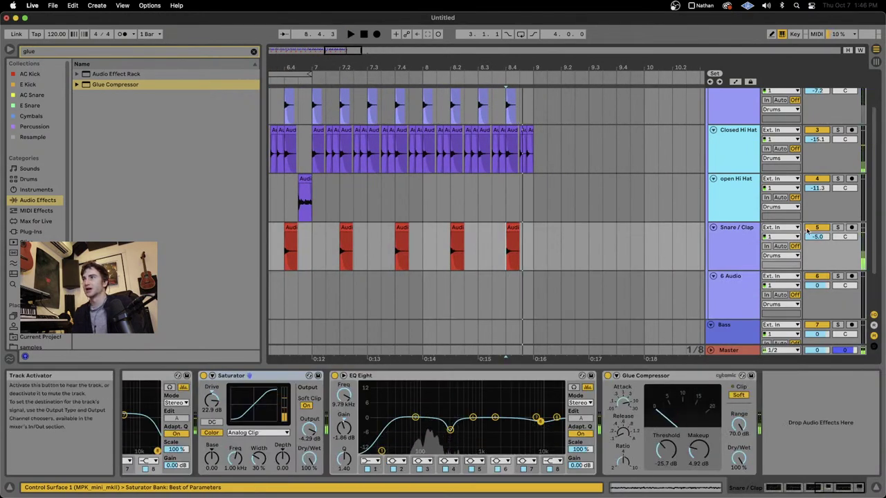
{"action": "left_click", "coordinate": [852, 276]}
{"action": "left_click", "coordinate": [780, 276]}
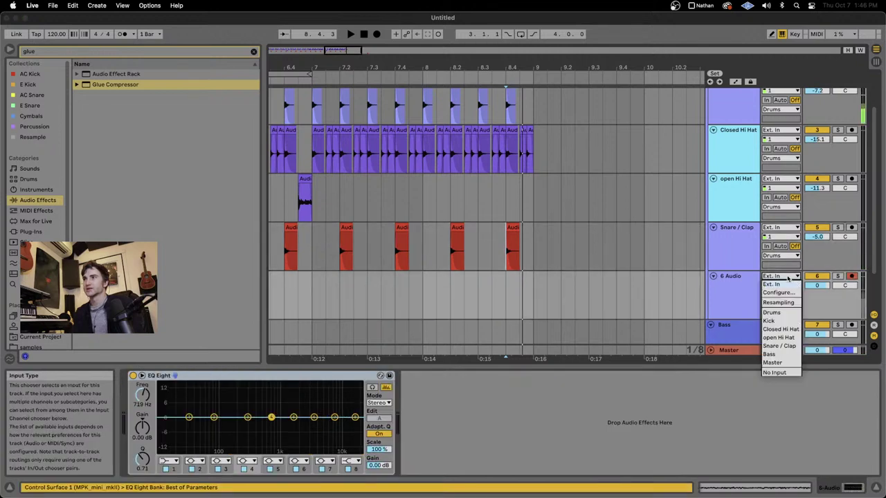
{"action": "left_click", "coordinate": [780, 346]}
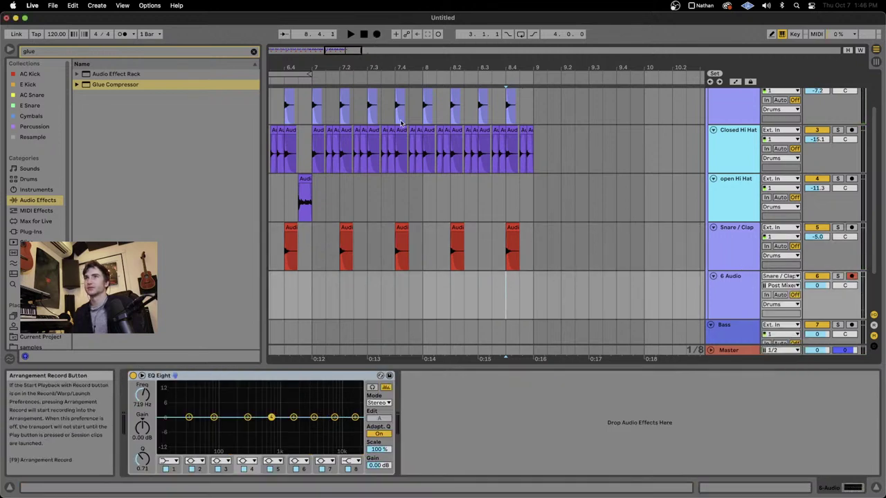
Step: Record the last Snare / Clap hit in bar 8 onto 6 Audio
{"action": "left_click", "coordinate": [482, 293]}
{"action": "key", "text": "space"}
{"action": "key", "text": "space"}
{"action": "key", "text": "space"}
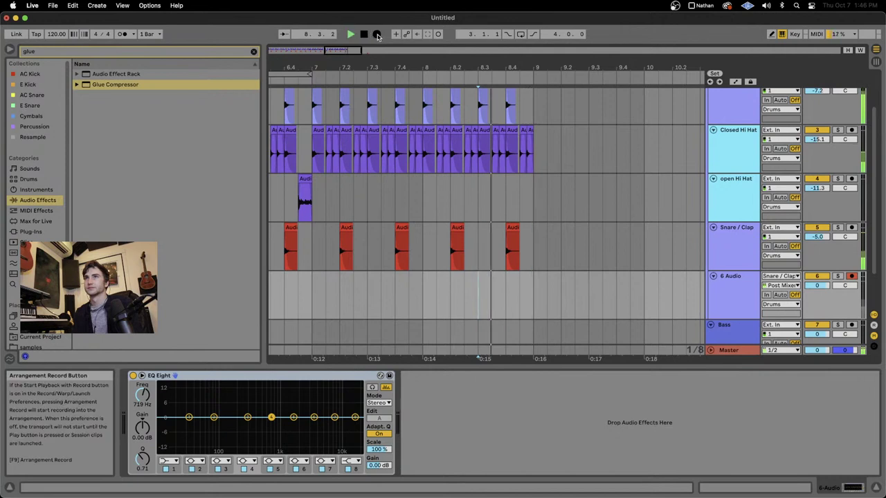
{"action": "left_click", "coordinate": [377, 36]}
{"action": "key", "text": "space"}
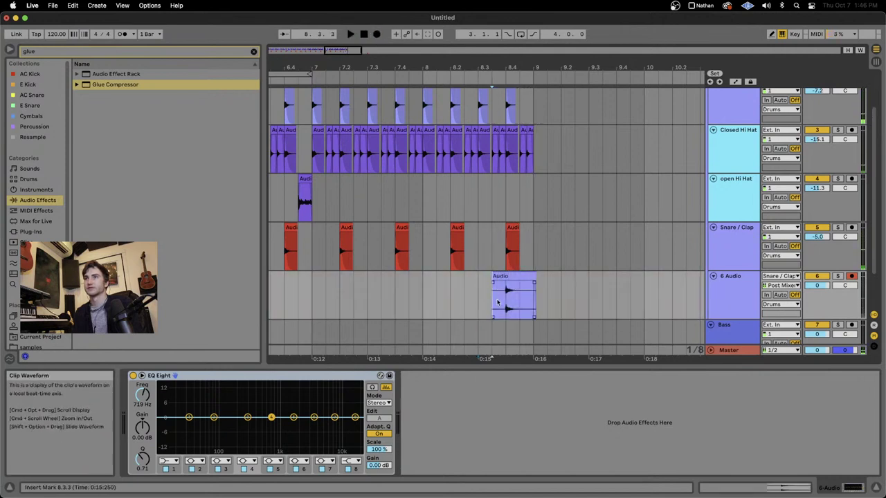
Step: Solo 6 Audio and play back the recorded hit
{"action": "left_click", "coordinate": [837, 276]}
{"action": "key", "text": "space"}
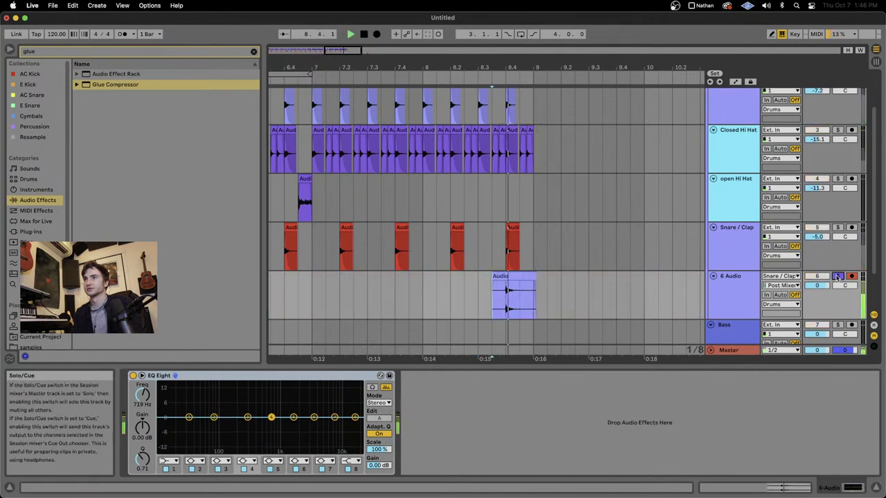
{"action": "left_click", "coordinate": [498, 290]}
Step: Delete the recorded clip from 6 Audio and move the Bass track's clip onto that track at 8.3.3
{"action": "scroll", "coordinate": [510, 283], "scroll_direction": "down", "scroll_amount": 5}
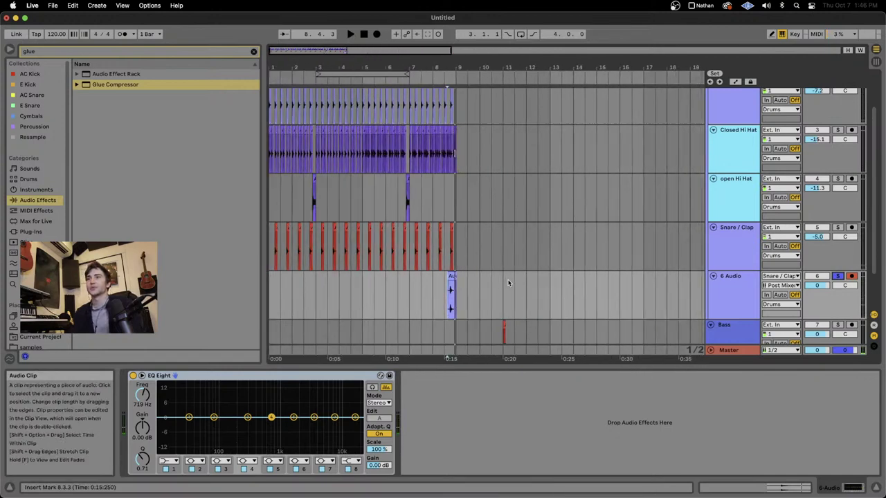
{"action": "scroll", "coordinate": [508, 283], "scroll_direction": "up", "scroll_amount": 4}
{"action": "left_click", "coordinate": [323, 278]}
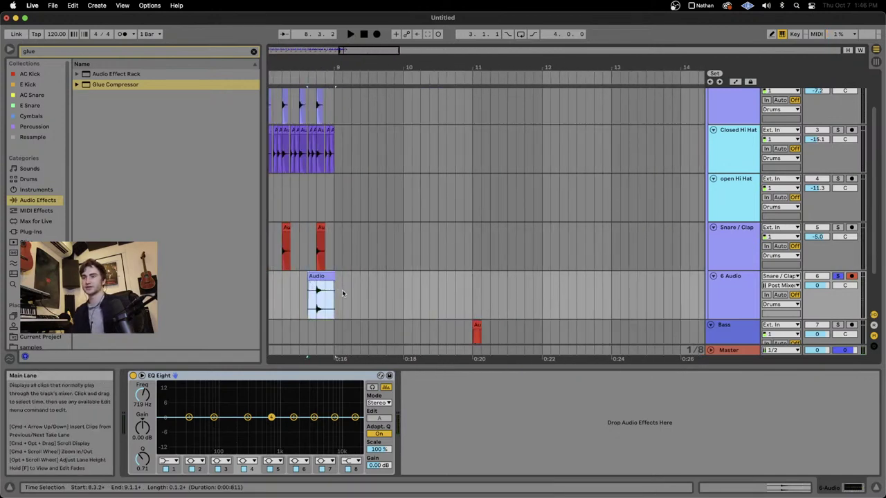
{"action": "key", "text": "Delete"}
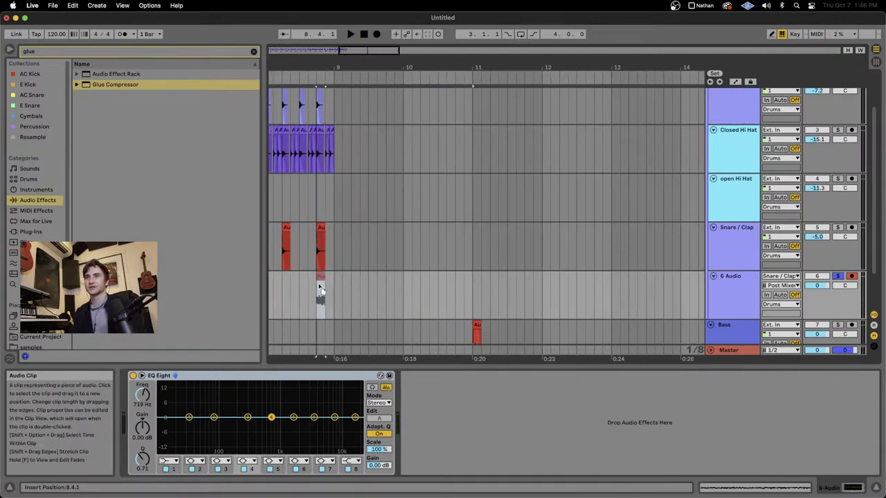
Step: Move the short clip on the sixth track to 9.1.3
{"action": "scroll", "coordinate": [322, 290], "scroll_direction": "left", "scroll_amount": 10}
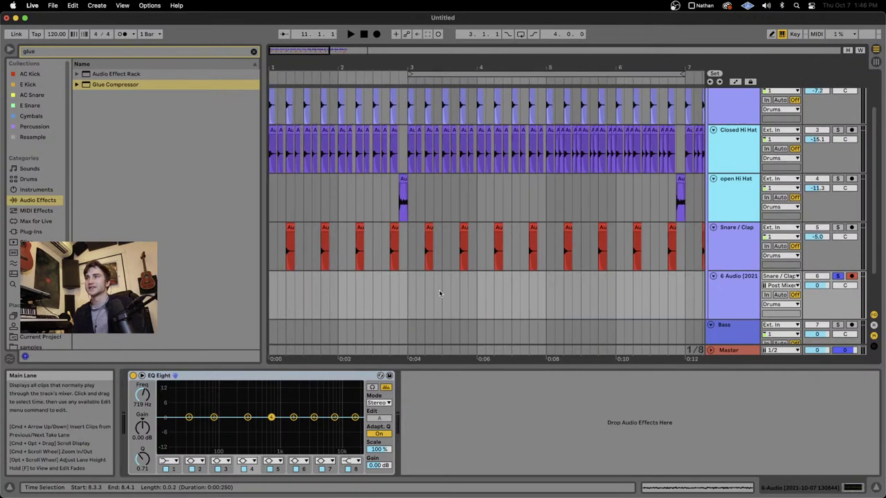
{"action": "scroll", "coordinate": [438, 294], "scroll_direction": "down", "scroll_amount": 3}
{"action": "left_click", "coordinate": [450, 298]}
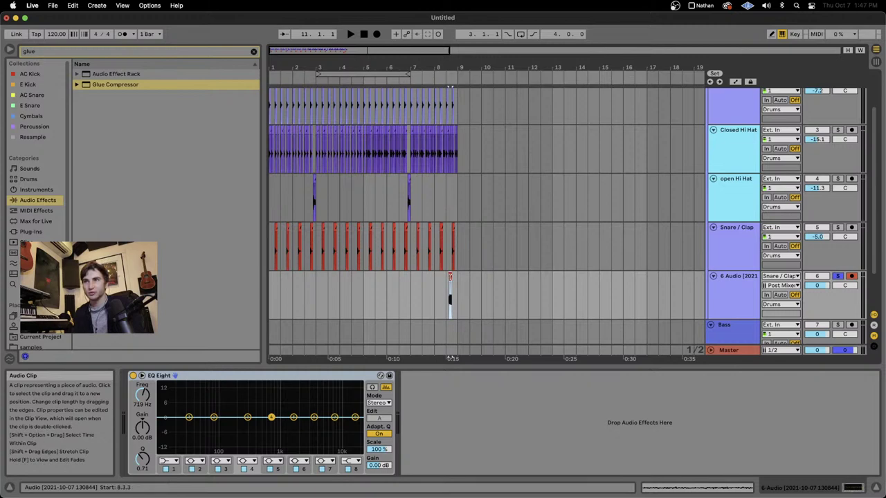
{"action": "scroll", "coordinate": [459, 278], "scroll_direction": "up", "scroll_amount": 3}
{"action": "left_click_drag", "start_coordinate": [436, 278], "coordinate": [475, 278]}
{"action": "scroll", "coordinate": [471, 275], "scroll_direction": "down", "scroll_amount": 5}
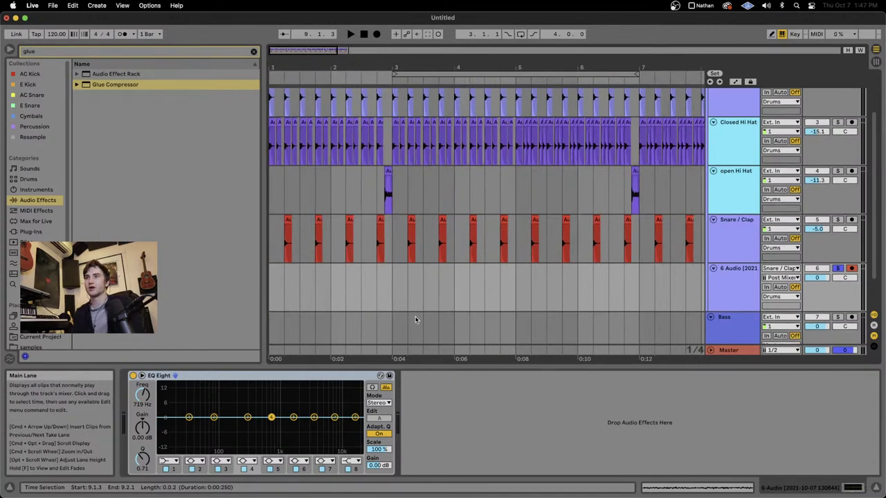
Step: Insert another audio track below the sixth track
{"action": "right_click", "coordinate": [737, 275]}
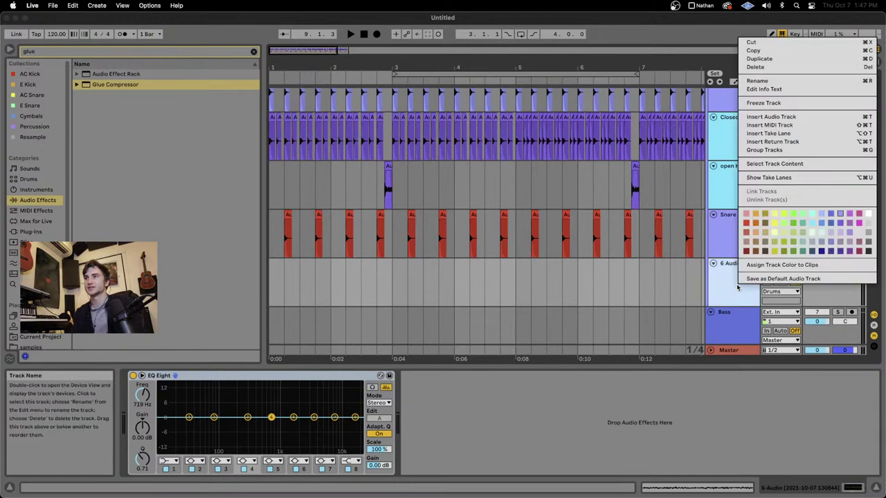
{"action": "left_click", "coordinate": [787, 118]}
{"action": "scroll", "coordinate": [321, 290], "scroll_direction": "up", "scroll_amount": 4}
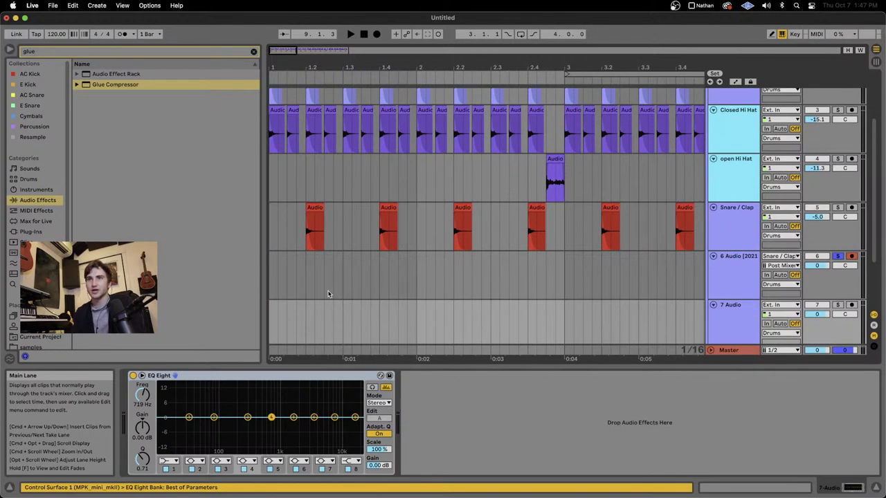
Step: Group the two new audio tracks below Snare / Clap and name the group Clap
{"action": "left_click", "coordinate": [303, 282]}
{"action": "left_click", "coordinate": [729, 272]}
{"action": "left_click", "coordinate": [729, 310], "text": "shift"}
{"action": "key", "text": "super+g"}
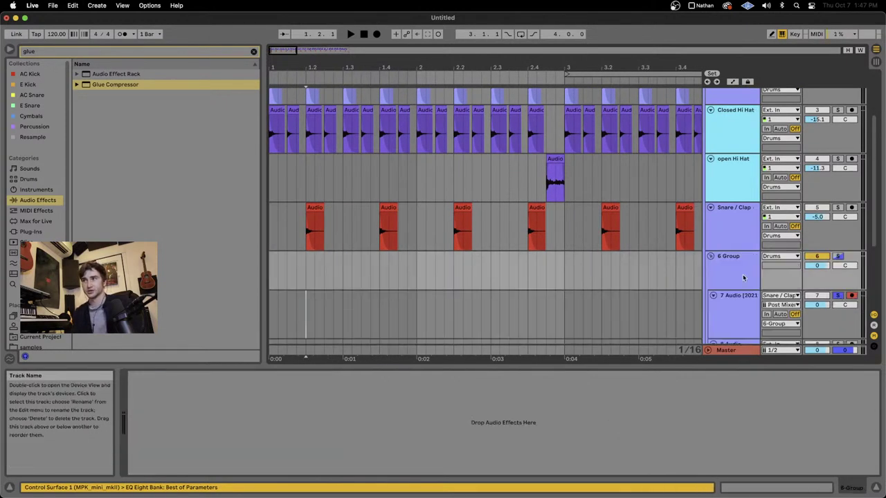
{"action": "right_click", "coordinate": [729, 253]}
{"action": "left_click", "coordinate": [753, 295]}
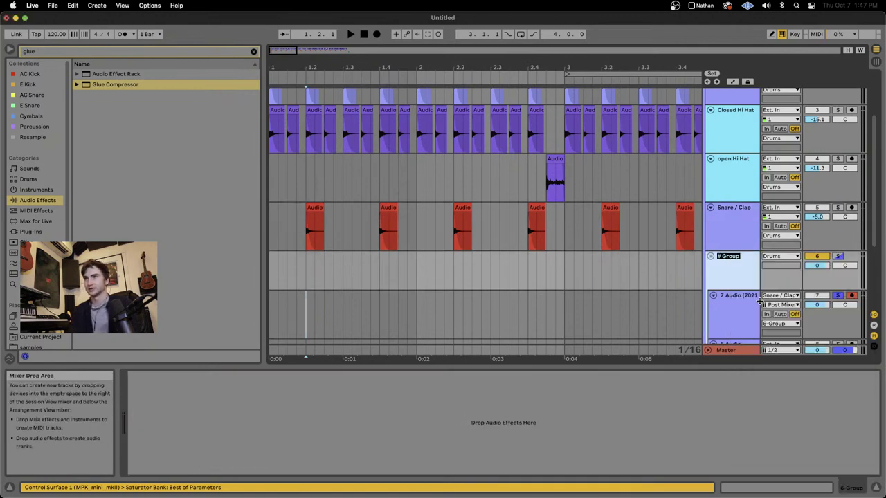
Step: Paste the clip at 1.2.1 on the Clap group's first track, lined up with the first snare hit
{"action": "scroll", "coordinate": [533, 249], "scroll_direction": "down", "scroll_amount": 3}
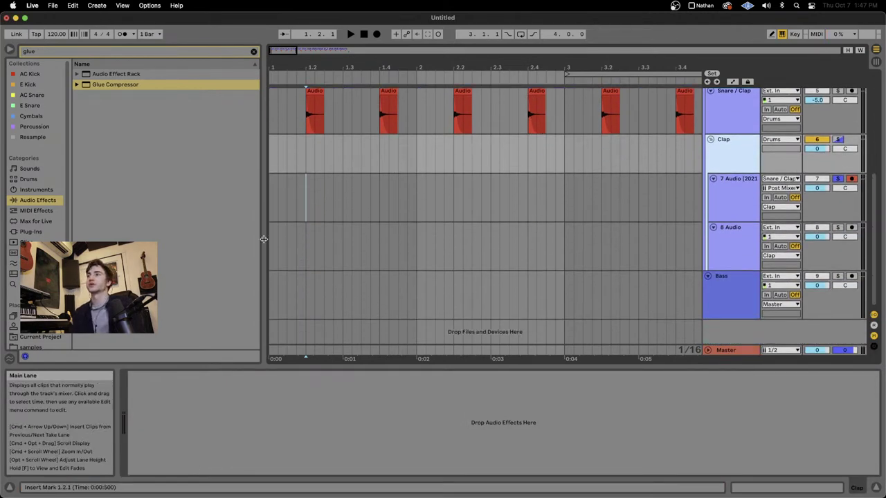
{"action": "left_click", "coordinate": [313, 197]}
{"action": "key", "text": "super+v"}
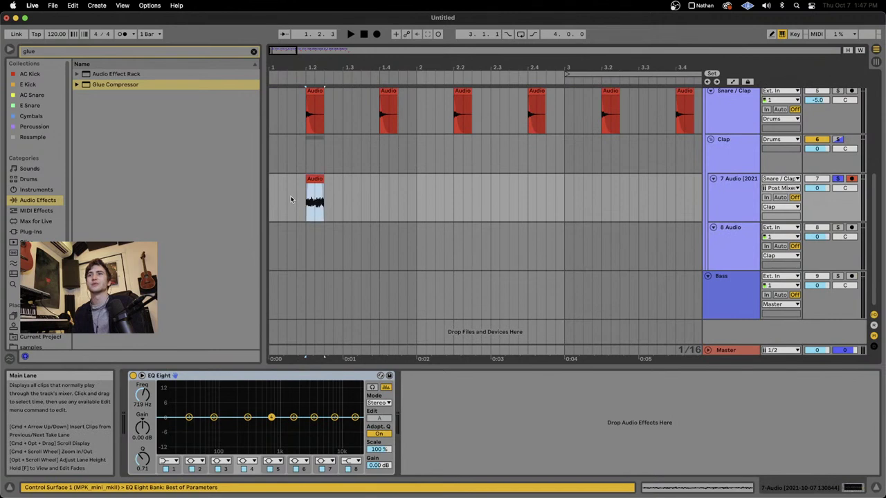
Step: Add a steeply curved fade-out from the start of the clip on the Clap group's first track and play it back
{"action": "scroll", "coordinate": [292, 198], "scroll_direction": "up", "scroll_amount": 5}
{"action": "left_click_drag", "start_coordinate": [492, 179], "coordinate": [392, 185]}
{"action": "left_click", "coordinate": [409, 197]}
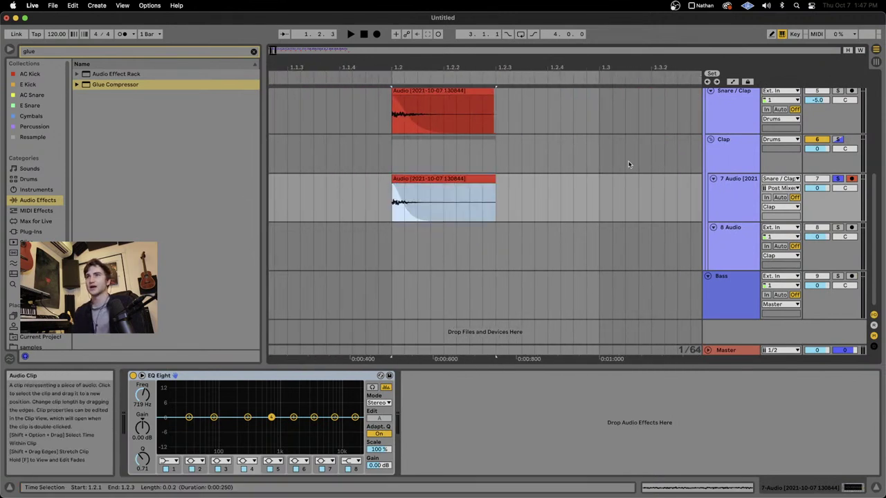
{"action": "key", "text": "space"}
{"action": "key", "text": "space"}
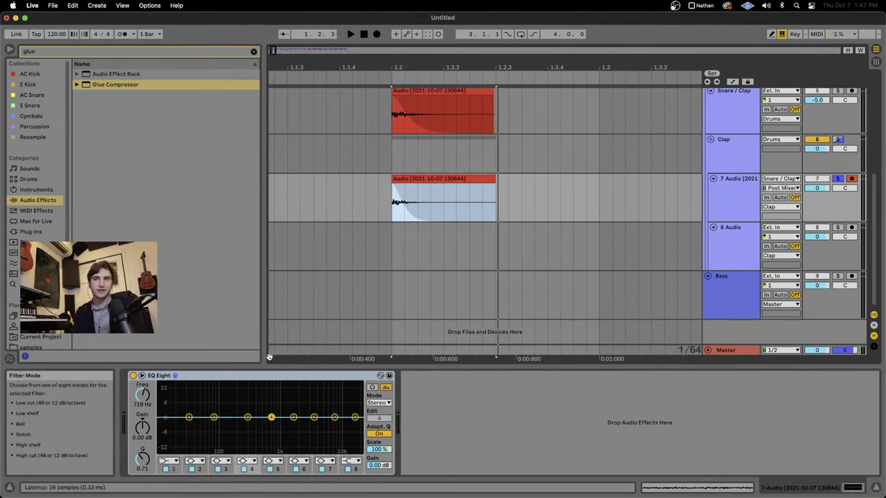
Step: In EQ Eight, set band 1 to a low cut at 612 Hz, Q 6.16, and band 7 to -8.80 dB at 3.59 kHz, Q 0.79
{"action": "left_click", "coordinate": [167, 460]}
{"action": "left_click", "coordinate": [166, 404]}
{"action": "left_click_drag", "start_coordinate": [188, 424], "coordinate": [267, 397]}
{"action": "key", "text": "space"}
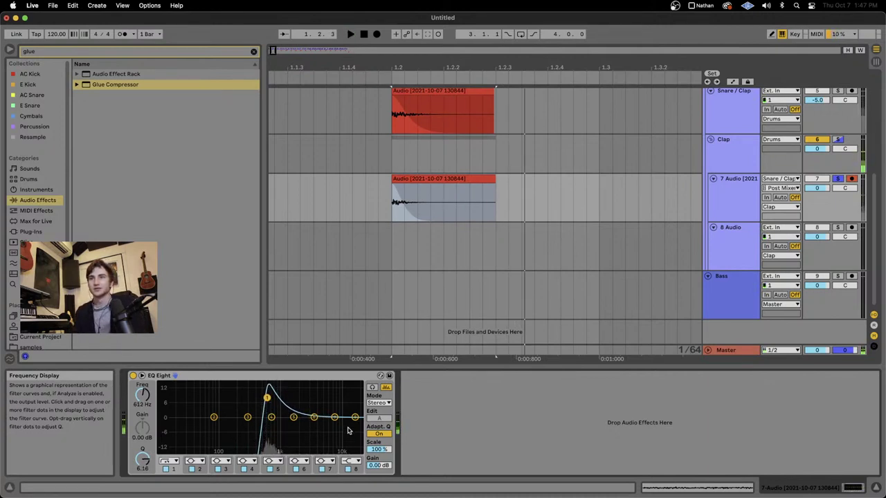
{"action": "left_click_drag", "start_coordinate": [334, 418], "coordinate": [312, 437]}
{"action": "left_click_drag", "start_coordinate": [142, 459], "coordinate": [143, 455]}
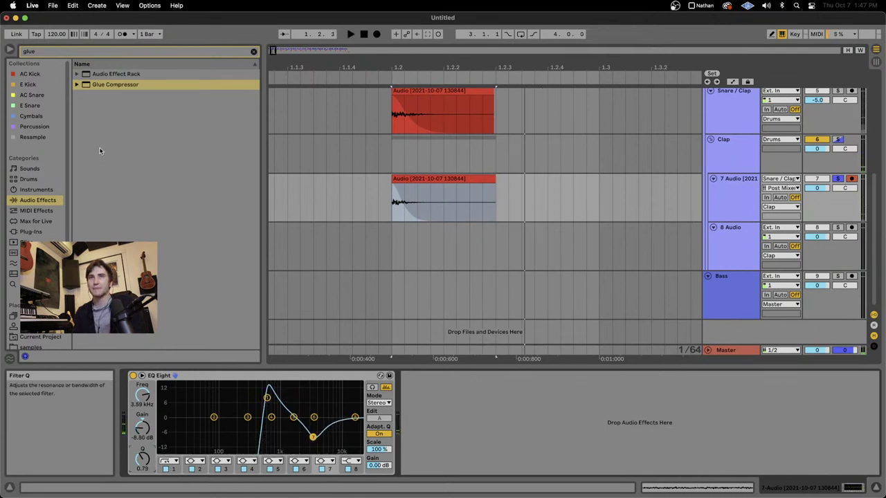
Step: Add a Saturator after EQ Eight with 9.14 dB drive and -5.91 dB output, auditioning the clap while adjusting
{"action": "type", "text": "sat"}
{"action": "double_click", "coordinate": [107, 95]}
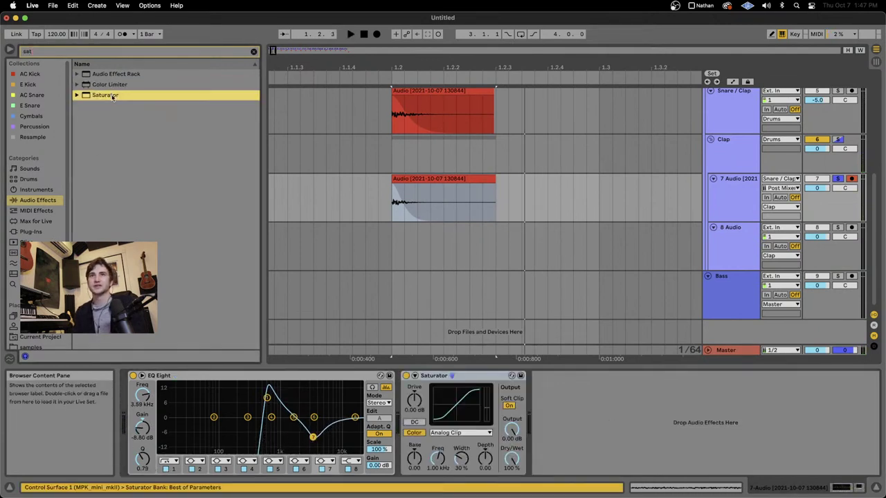
{"action": "left_click_drag", "start_coordinate": [410, 415], "coordinate": [413, 381]}
{"action": "key", "text": "space"}
{"action": "key", "text": "space"}
{"action": "key", "text": "space"}
{"action": "key", "text": "space"}
{"action": "key", "text": "space"}
{"action": "key", "text": "space"}
{"action": "key", "text": "space"}
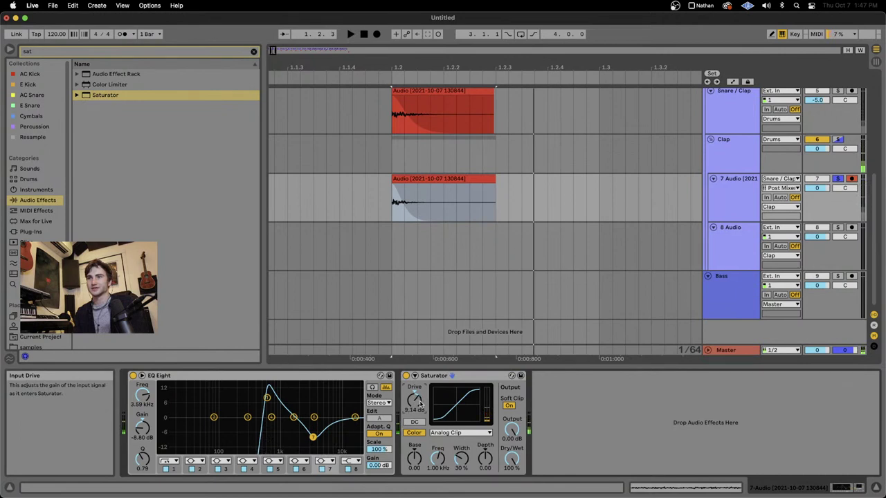
{"action": "mouse_move", "coordinate": [512, 429]}
{"action": "left_mouse_down"}
{"action": "mouse_move", "coordinate": [512, 438]}
{"action": "mouse_move", "coordinate": [519, 432]}
{"action": "left_mouse_up"}
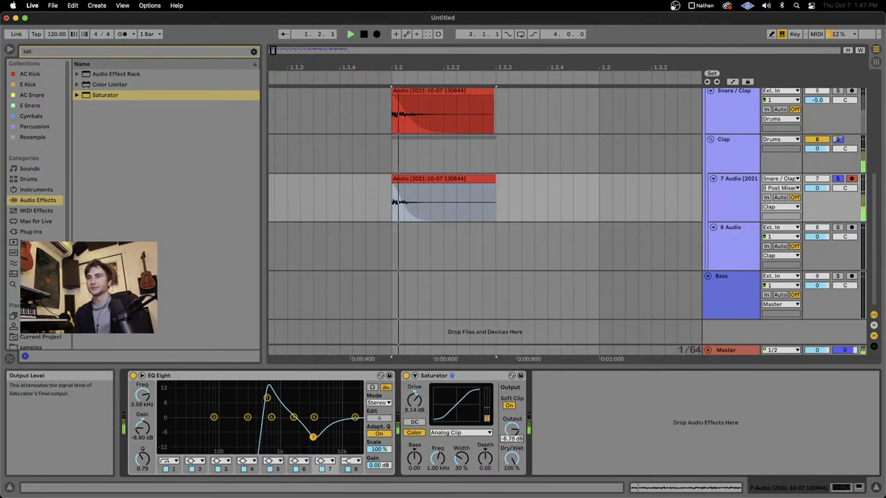
{"action": "key", "text": "space"}
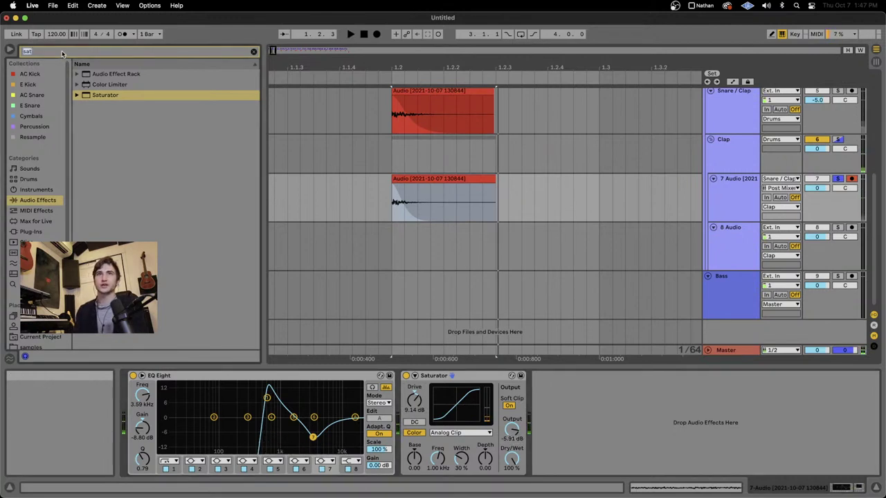
Step: Add a Glue Compressor to the clap track, adjust attack and ratio, and set threshold to -40.0 dB and makeup to 11.7 dB
{"action": "key", "text": "super+f"}
{"action": "type", "text": "glue"}
{"action": "double_click", "coordinate": [108, 85]}
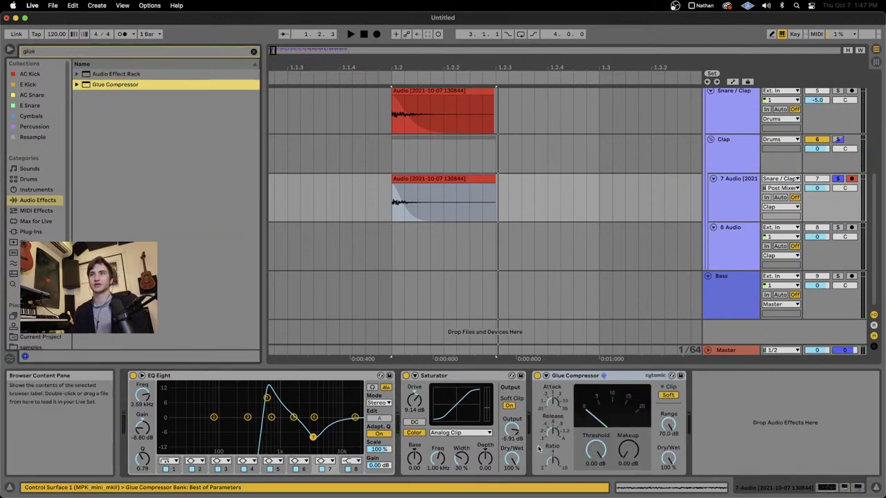
{"action": "left_click_drag", "start_coordinate": [553, 402], "coordinate": [552, 399]}
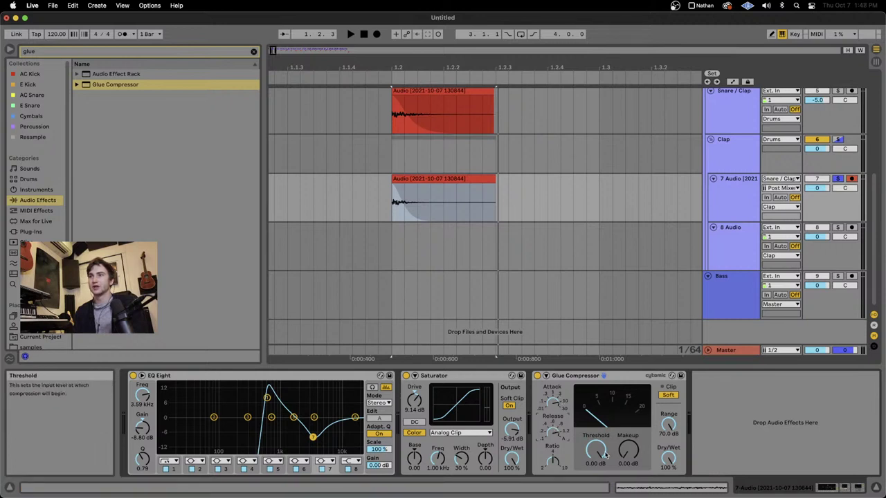
{"action": "left_click_drag", "start_coordinate": [603, 455], "coordinate": [604, 454]}
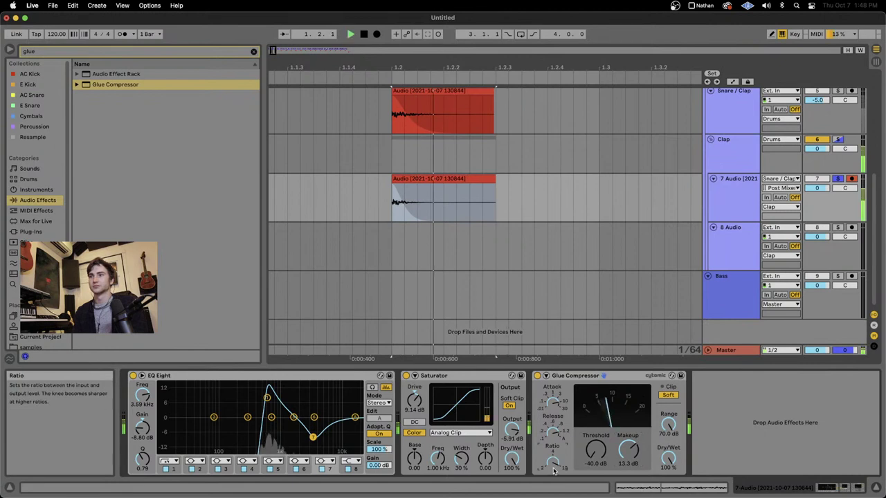
{"action": "left_click_drag", "start_coordinate": [553, 464], "coordinate": [553, 453]}
{"action": "left_click_drag", "start_coordinate": [628, 451], "coordinate": [628, 441]}
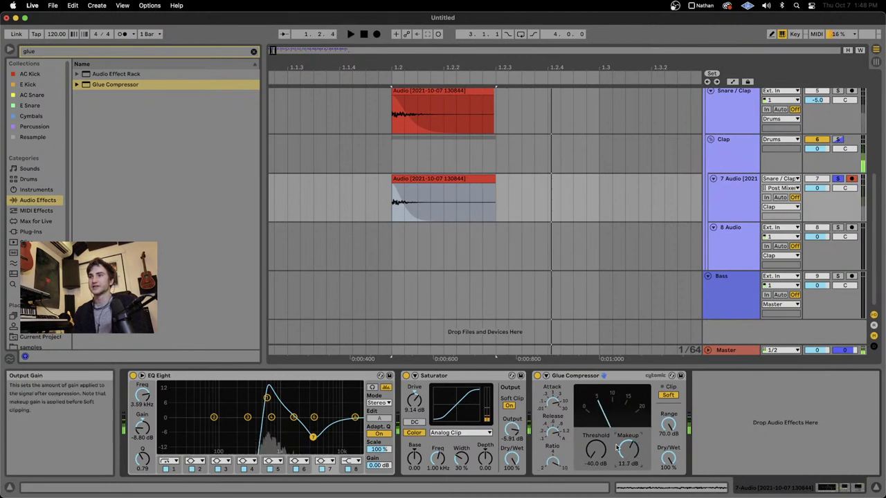
Step: Adjust the fade-out's start point near the beginning of the first clap track's clip and audition the hit repeatedly
{"action": "left_click", "coordinate": [405, 200]}
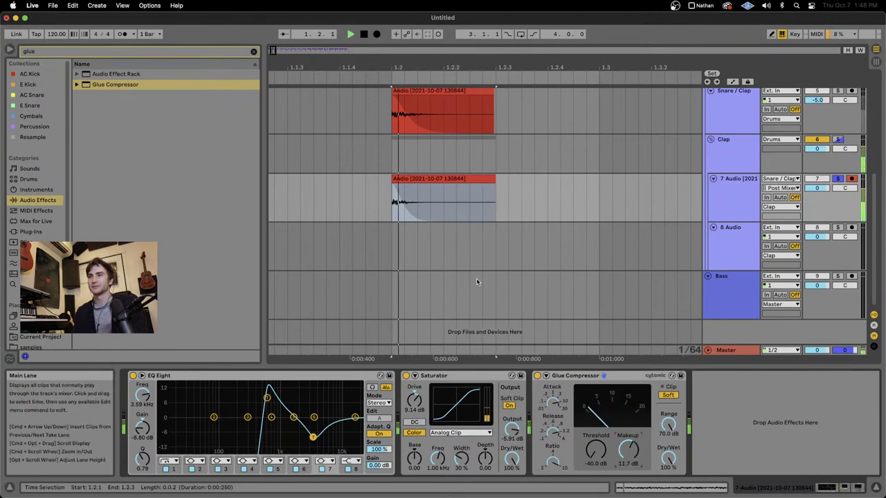
{"action": "scroll", "coordinate": [406, 200], "scroll_direction": "up", "scroll_amount": 5}
{"action": "scroll", "coordinate": [405, 200], "scroll_direction": "left", "scroll_amount": 2}
{"action": "left_click", "coordinate": [398, 185]}
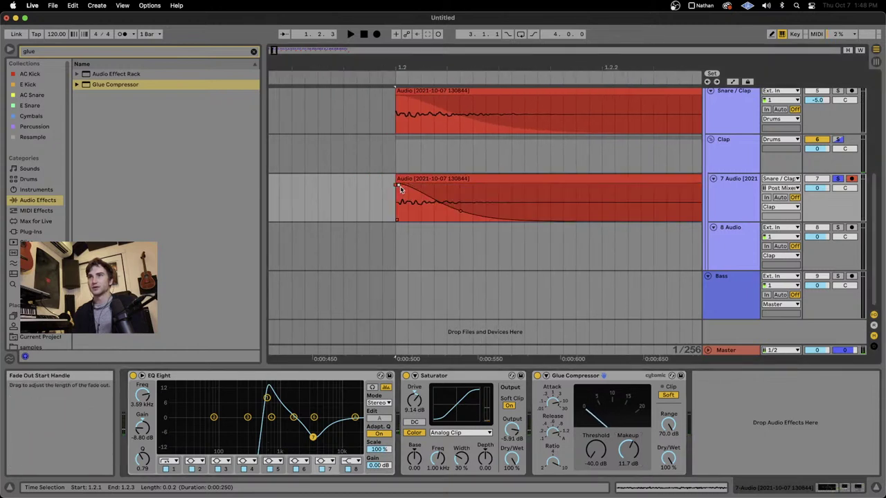
{"action": "key", "text": "space"}
{"action": "key", "text": "space"}
{"action": "key", "text": "space"}
{"action": "key", "text": "space"}
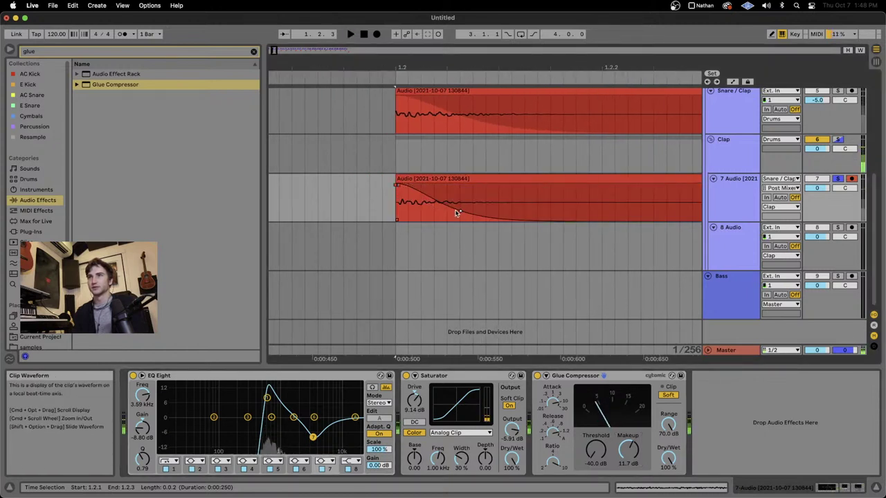
{"action": "key", "text": "space"}
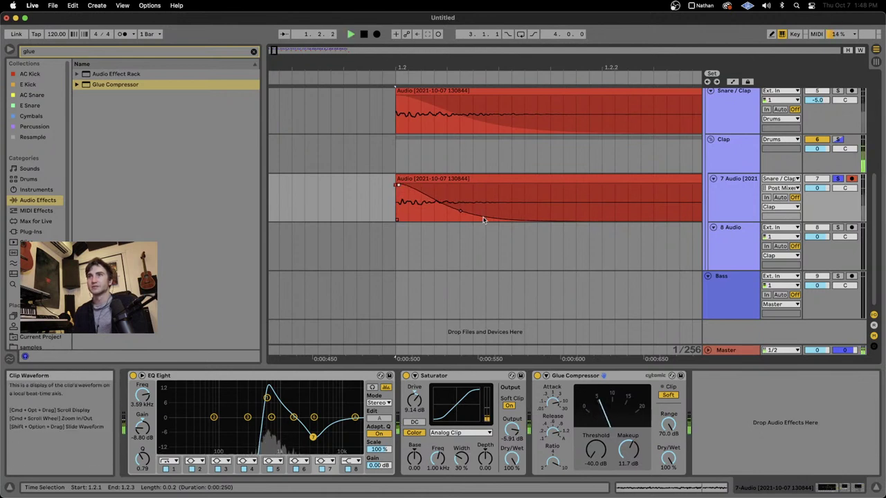
Step: Shorten the clip on the first clap track so it ends just after 1.2.2
{"action": "scroll", "coordinate": [387, 190], "scroll_direction": "down", "scroll_amount": 5}
{"action": "left_click", "coordinate": [446, 179]}
{"action": "left_click_drag", "start_coordinate": [446, 180], "coordinate": [433, 181]}
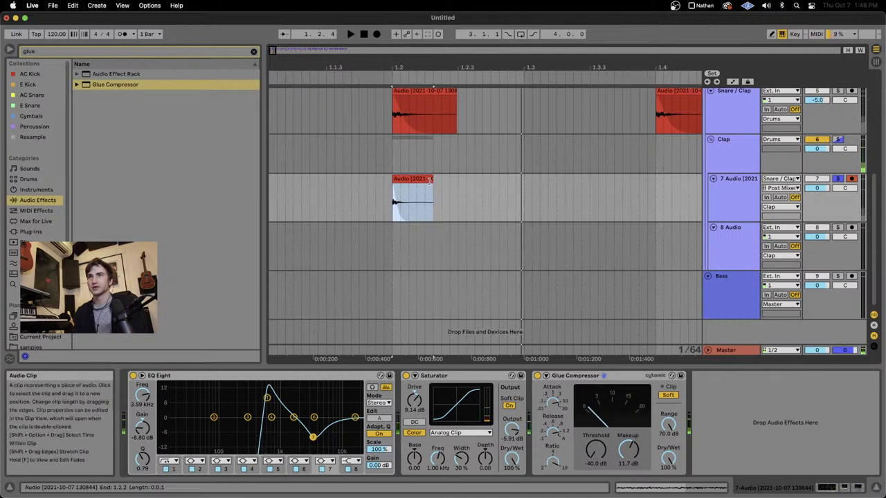
{"action": "left_click_drag", "start_coordinate": [430, 179], "coordinate": [437, 179]}
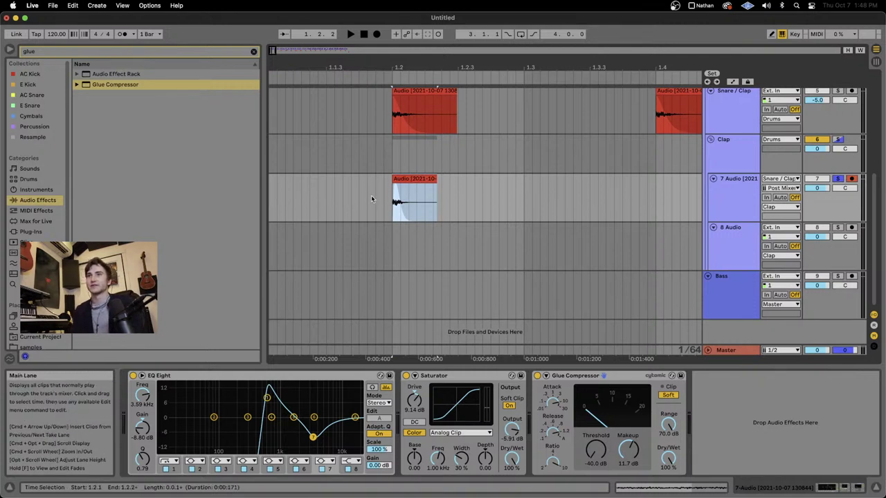
Step: Trim the clap clip's start slightly, move it back to 1.2.1, and shorten its fade-in to the clip edge
{"action": "scroll", "coordinate": [377, 197], "scroll_direction": "up", "scroll_amount": 3}
{"action": "scroll", "coordinate": [405, 192], "scroll_direction": "up", "scroll_amount": 4}
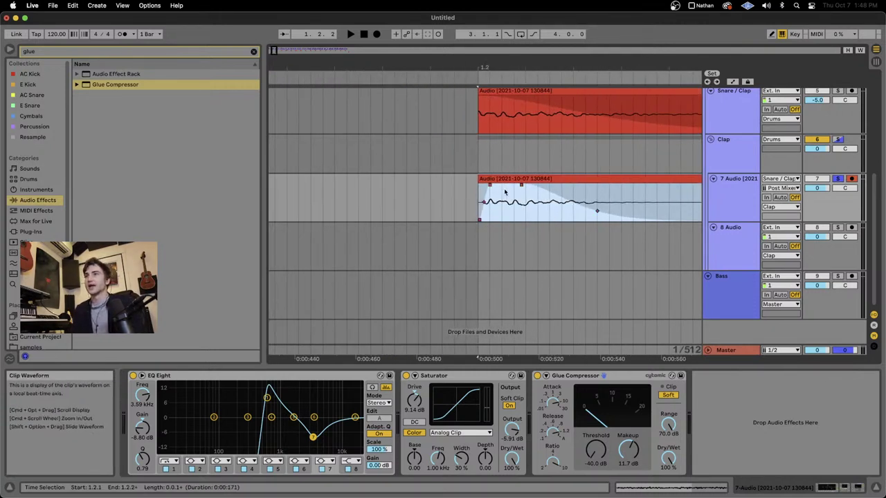
{"action": "left_click", "coordinate": [480, 181]}
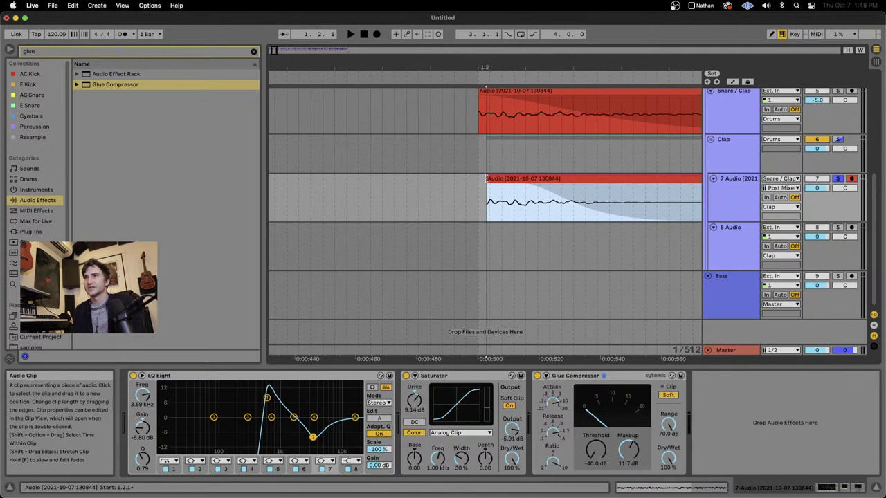
{"action": "left_click", "coordinate": [503, 178]}
{"action": "left_click_drag", "start_coordinate": [511, 176], "coordinate": [502, 178]}
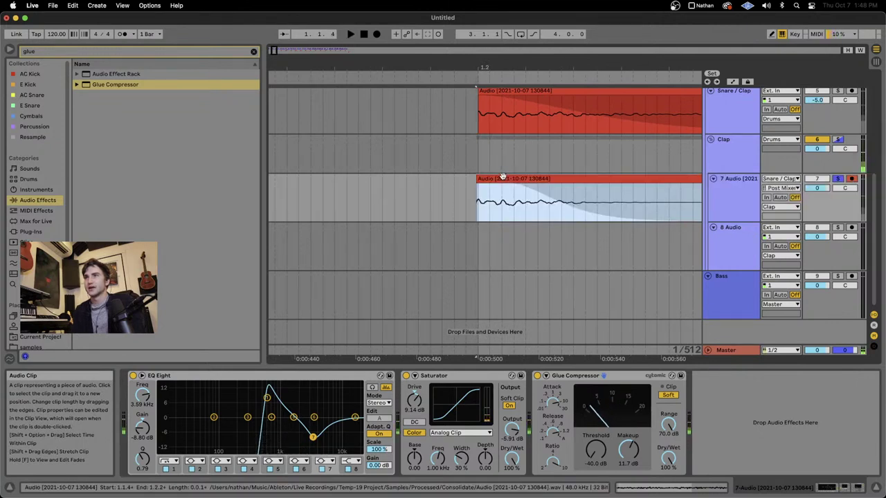
{"action": "left_click", "coordinate": [479, 186]}
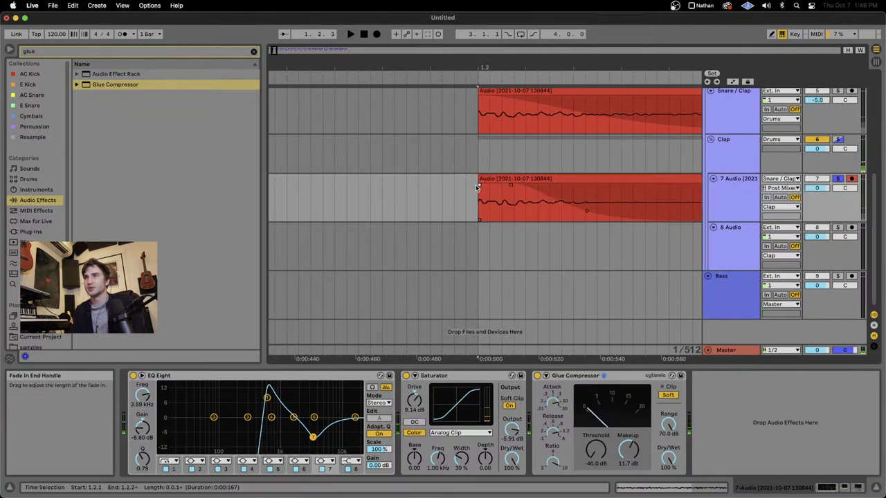
{"action": "key", "text": "space"}
{"action": "key", "text": "space"}
Step: Copy the clap clip to the Clap group's second track, slightly after 1.2.1, and audition the layers
{"action": "key", "text": "minus"}
{"action": "key", "text": "minus"}
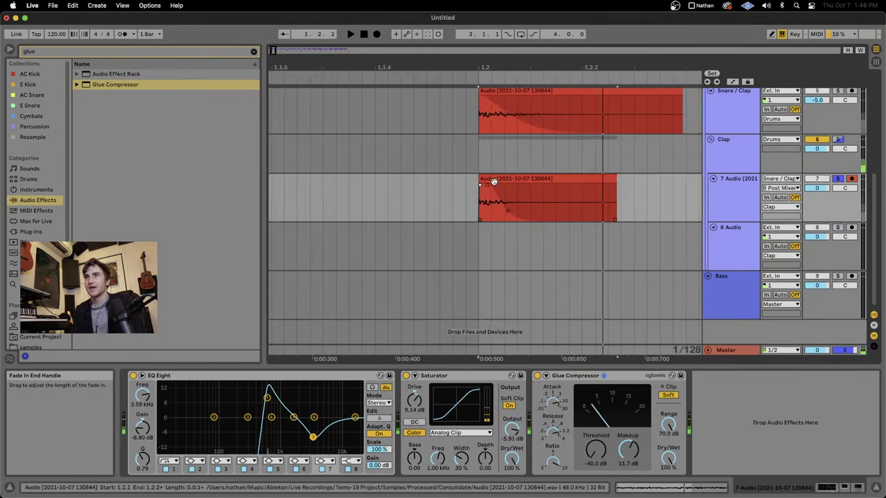
{"action": "left_click", "coordinate": [492, 179]}
{"action": "left_click", "coordinate": [491, 246]}
{"action": "key", "text": "super+v"}
{"action": "left_click_drag", "start_coordinate": [512, 230], "coordinate": [505, 230]}
{"action": "double_click", "coordinate": [505, 230]}
{"action": "left_click", "coordinate": [732, 246]}
{"action": "key", "text": "space"}
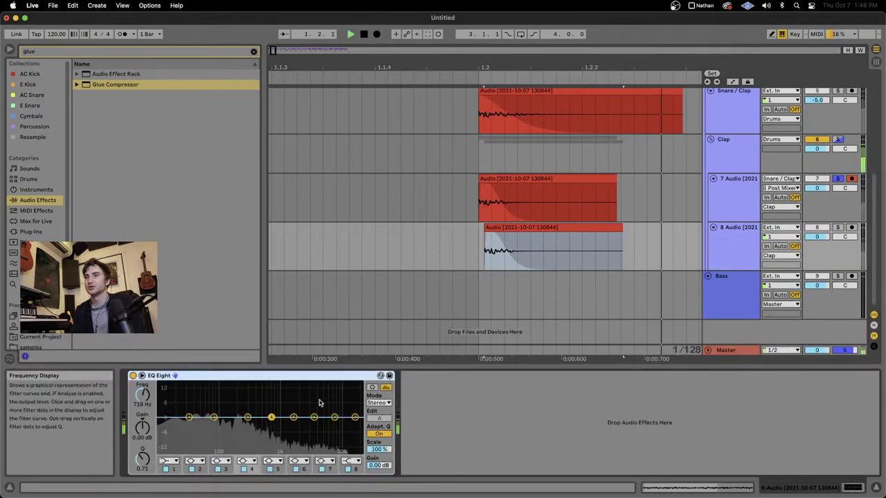
{"action": "key", "text": "space"}
Step: Compare the effects on the two clap tracks, then delete the second track
{"action": "left_click", "coordinate": [739, 243]}
{"action": "left_click", "coordinate": [740, 214]}
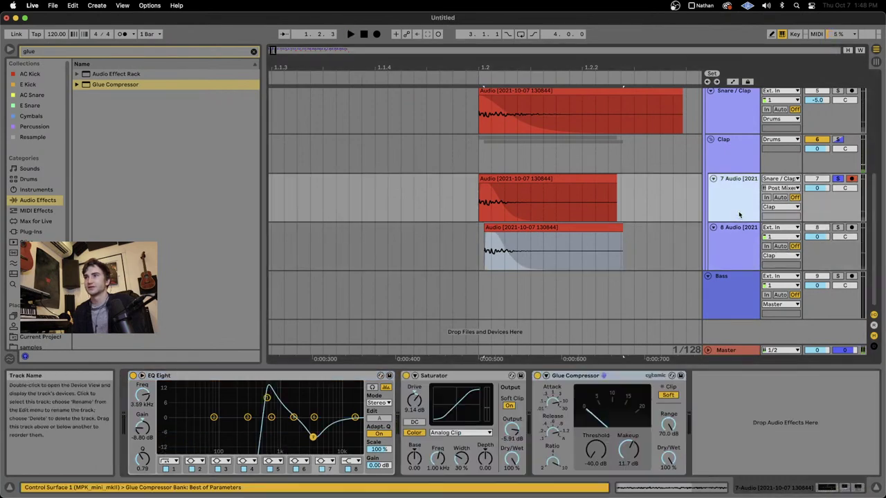
{"action": "left_click", "coordinate": [739, 246]}
{"action": "key", "text": "Delete"}
Step: Duplicate the first clap track and shift the copied clip slightly, then undo both changes
{"action": "left_click", "coordinate": [732, 200]}
{"action": "key", "text": "super+d"}
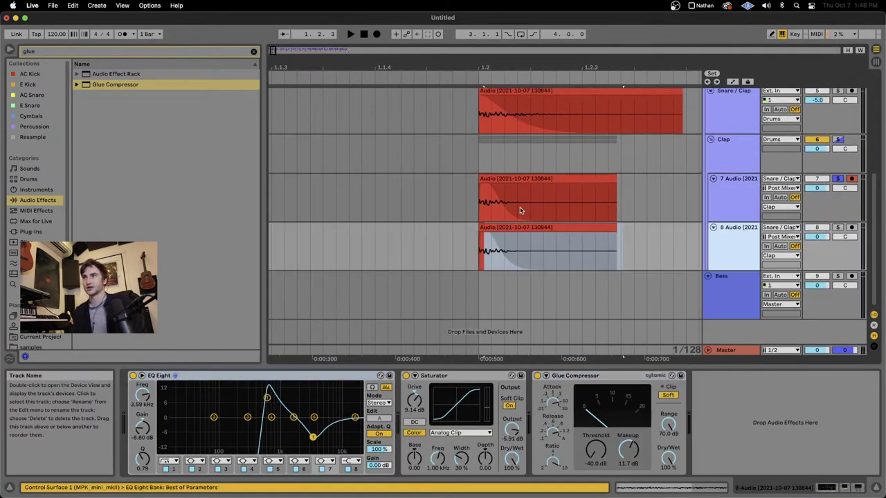
{"action": "left_click_drag", "start_coordinate": [524, 228], "coordinate": [516, 230]}
{"action": "key", "text": "super+z"}
{"action": "key", "text": "super+z"}
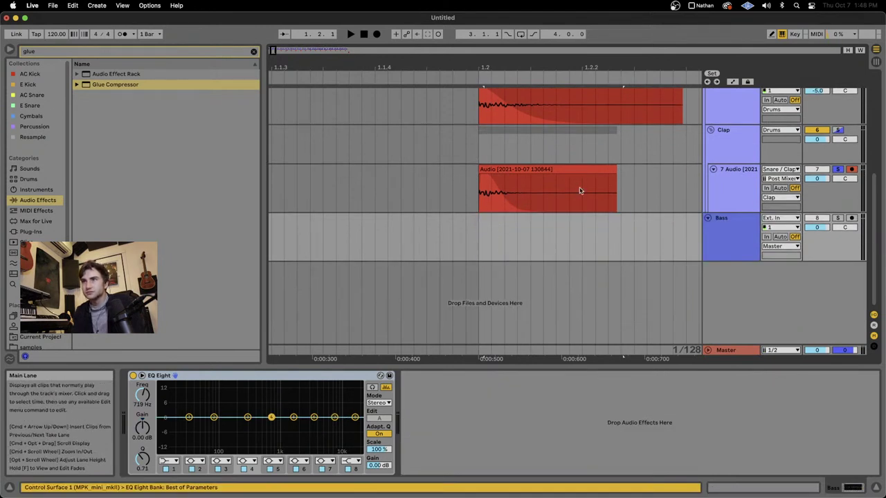
Step: Duplicate the first clap track with its effects and offset the copied clip's start slightly past 1.2.1
{"action": "left_click", "coordinate": [738, 198]}
{"action": "key", "text": "super+d"}
{"action": "left_click", "coordinate": [488, 228]}
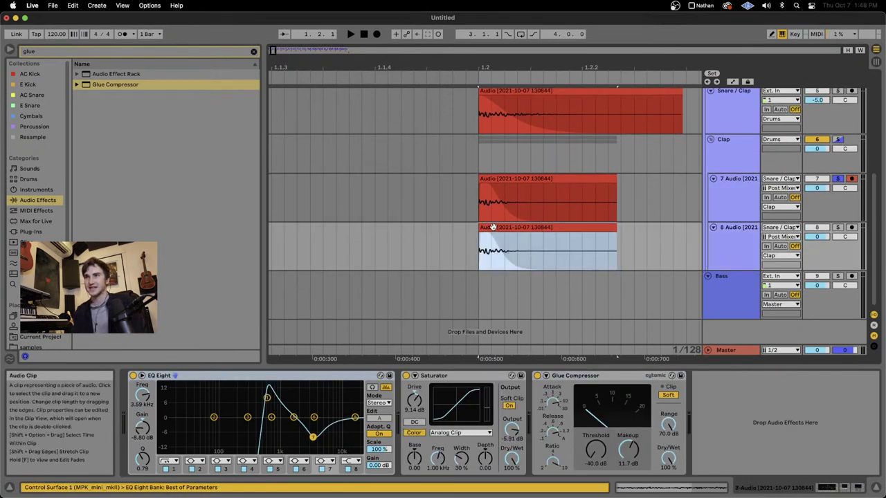
{"action": "left_click_drag", "start_coordinate": [492, 227], "coordinate": [489, 227]}
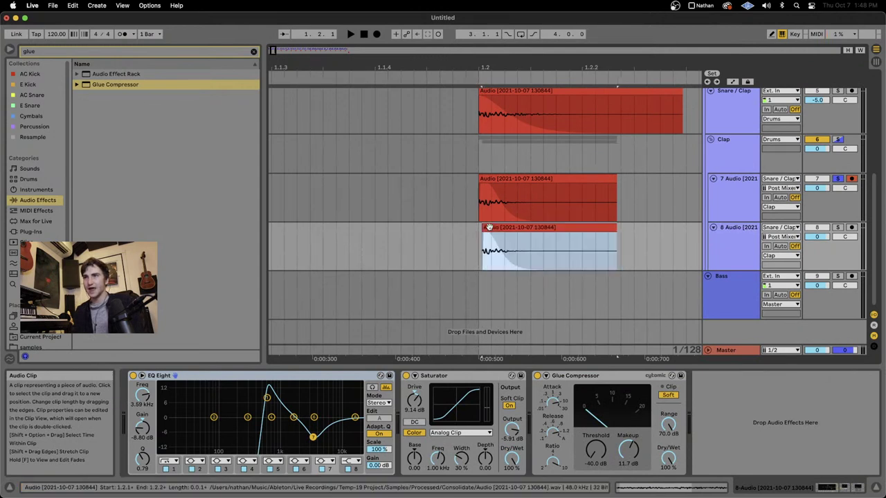
Step: On the duplicated clap track, set EQ Eight's low cut to 1000 Hz with Q 4.97 and audition the layered clap
{"action": "left_click", "coordinate": [267, 397]}
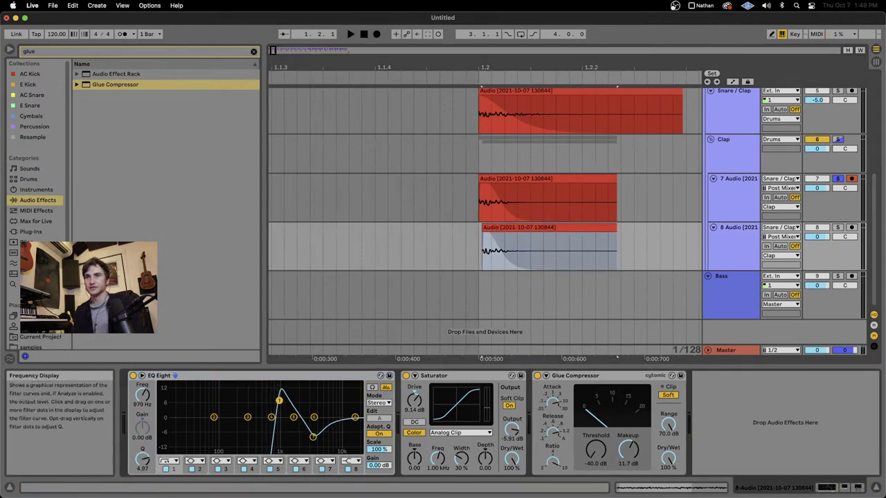
{"action": "left_click_drag", "start_coordinate": [279, 401], "coordinate": [280, 403]}
{"action": "key", "text": "space"}
{"action": "key", "text": "space"}
{"action": "key", "text": "space"}
{"action": "key", "text": "space"}
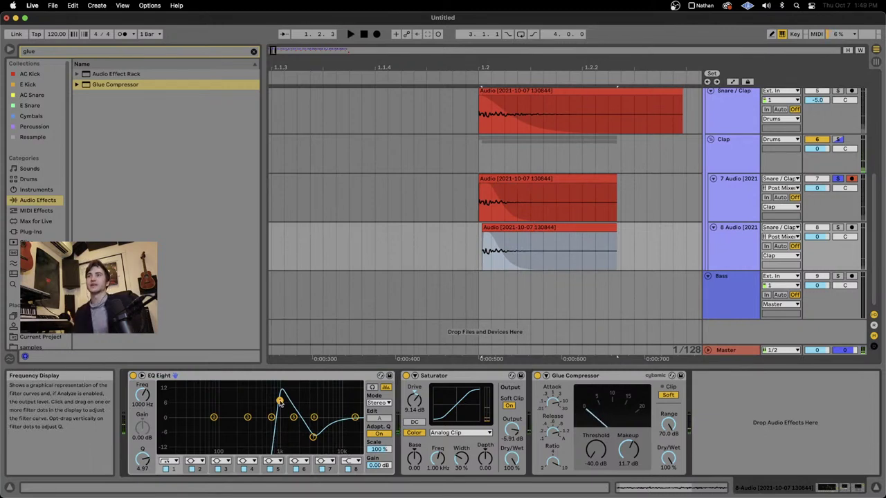
Step: Duplicate the second clap track and nudge the new copy's clip to start slightly before 1.2.1
{"action": "left_click", "coordinate": [737, 254]}
{"action": "key", "text": "super+d"}
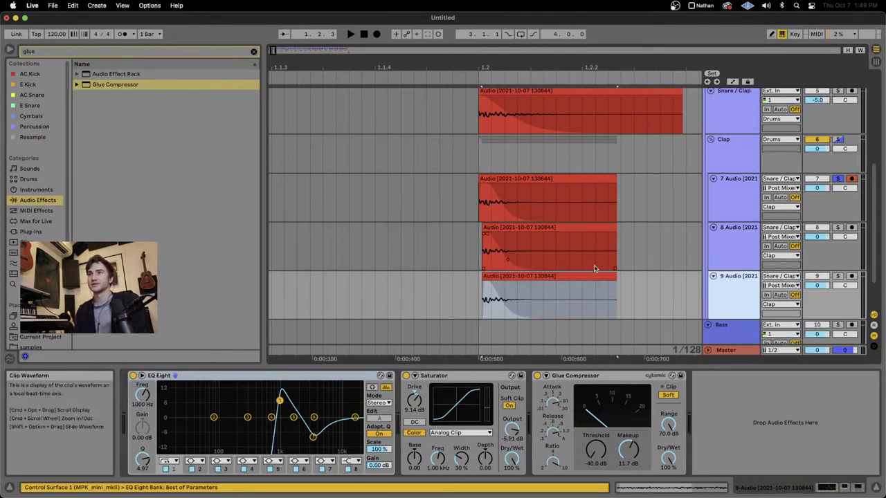
{"action": "left_click_drag", "start_coordinate": [529, 278], "coordinate": [522, 280]}
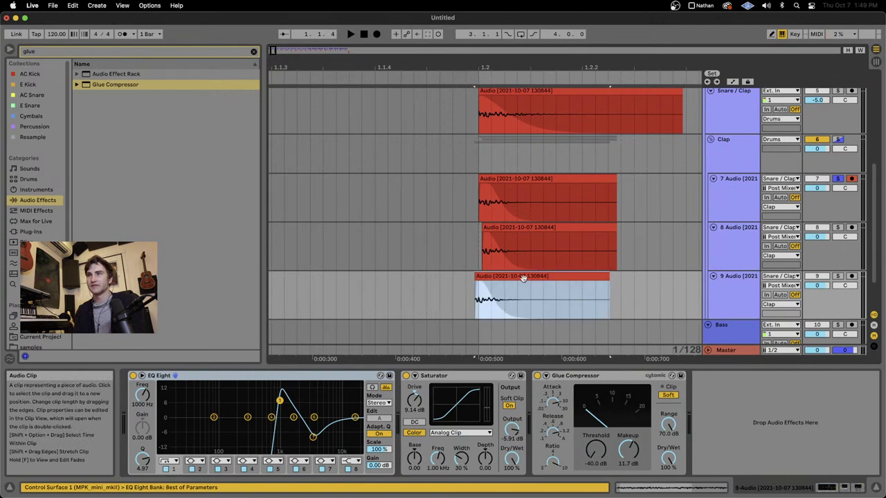
Step: Move the fade-out start to the clip's beginning on both the third and second clap tracks
{"action": "left_click", "coordinate": [477, 282]}
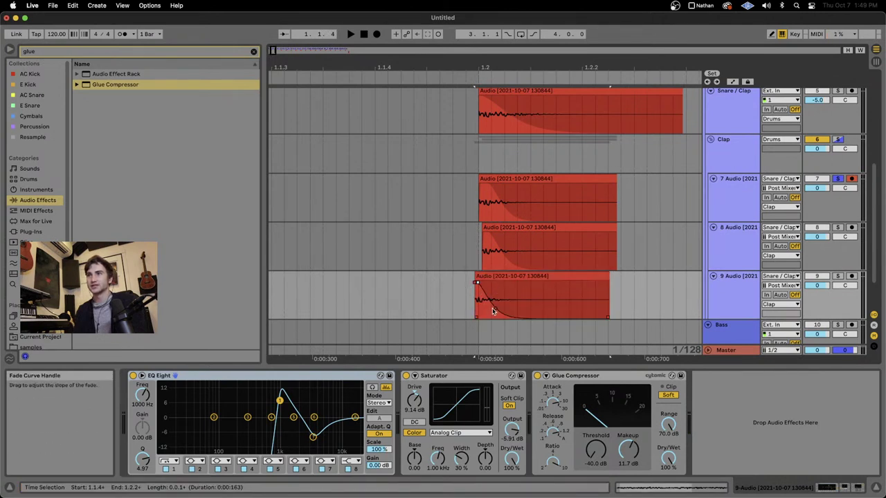
{"action": "left_click", "coordinate": [488, 237]}
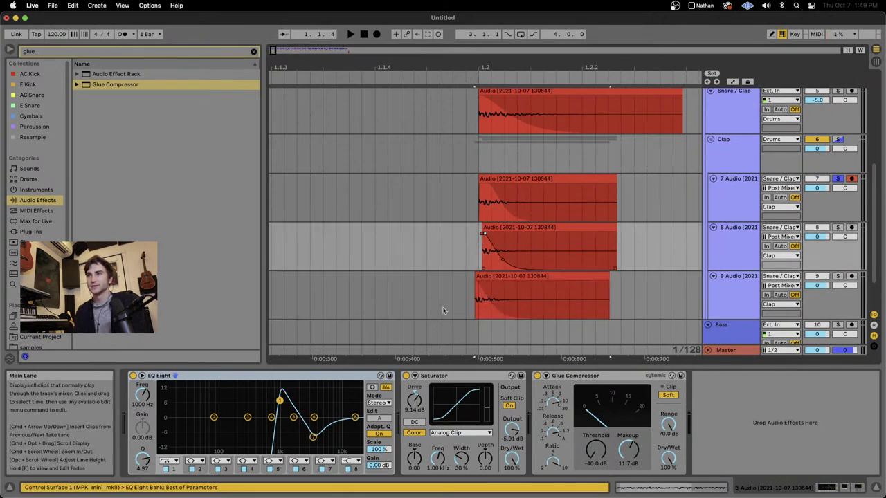
Step: On the third clap track, set EQ Eight's low cut to 359 Hz with Q 5.65 and audition the layered clap
{"action": "left_click", "coordinate": [492, 276]}
{"action": "left_click_drag", "start_coordinate": [279, 400], "coordinate": [250, 405]}
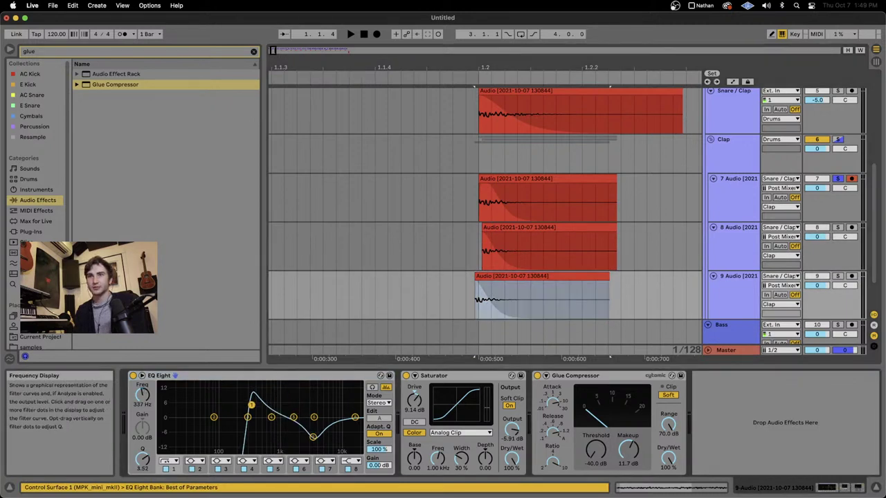
{"action": "key", "text": "space"}
{"action": "key", "text": "space"}
{"action": "key", "text": "space"}
{"action": "key", "text": "space"}
Step: Audition the third clap track soloed and set its EQ Eight dip to -10 dB at 1.98 kHz
{"action": "left_click", "coordinate": [837, 277]}
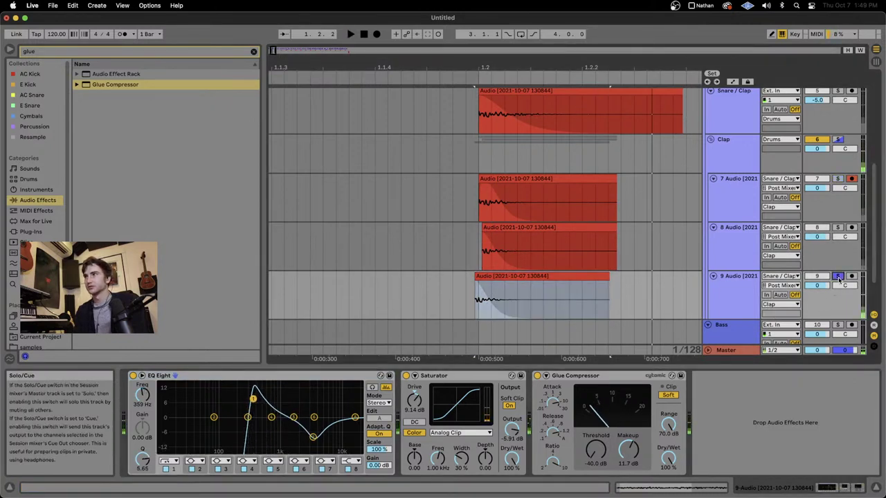
{"action": "key", "text": "space"}
{"action": "key", "text": "space"}
{"action": "key", "text": "space"}
{"action": "left_click", "coordinate": [837, 276]}
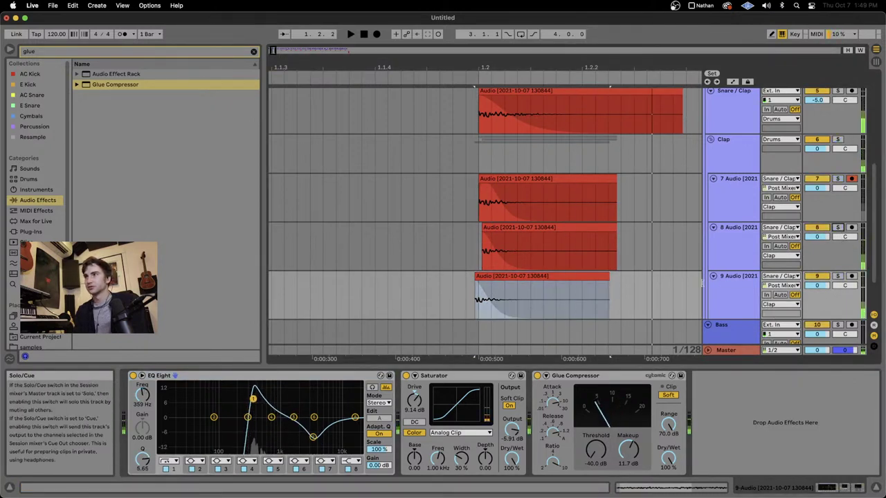
{"action": "left_click", "coordinate": [837, 276]}
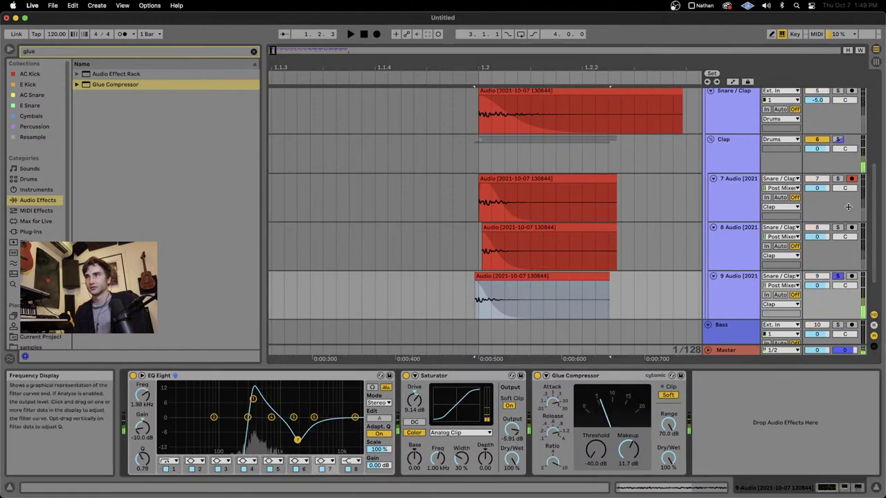
Step: Move the second clap track's EQ Eight dip to 4.74 kHz at -8.80 dB and solo the Clap group again
{"action": "left_click", "coordinate": [712, 251]}
{"action": "left_click_drag", "start_coordinate": [313, 436], "coordinate": [317, 437]}
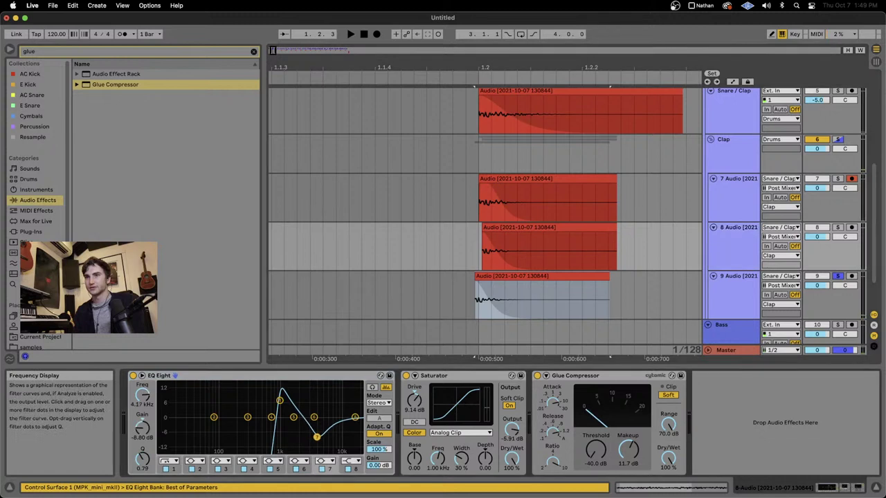
{"action": "left_click", "coordinate": [515, 204]}
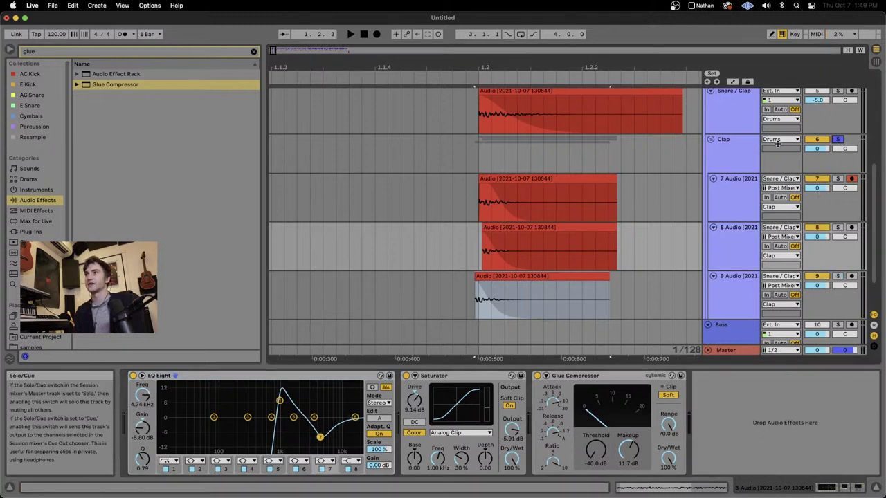
Step: Widen the clap offsets by nudging the third clap's clip slightly earlier and the second's slightly later, and audition the result
{"action": "left_click_drag", "start_coordinate": [494, 276], "coordinate": [488, 277]}
{"action": "left_click_drag", "start_coordinate": [502, 225], "coordinate": [509, 225]}
{"action": "left_click", "coordinate": [446, 219]}
{"action": "key", "text": "space"}
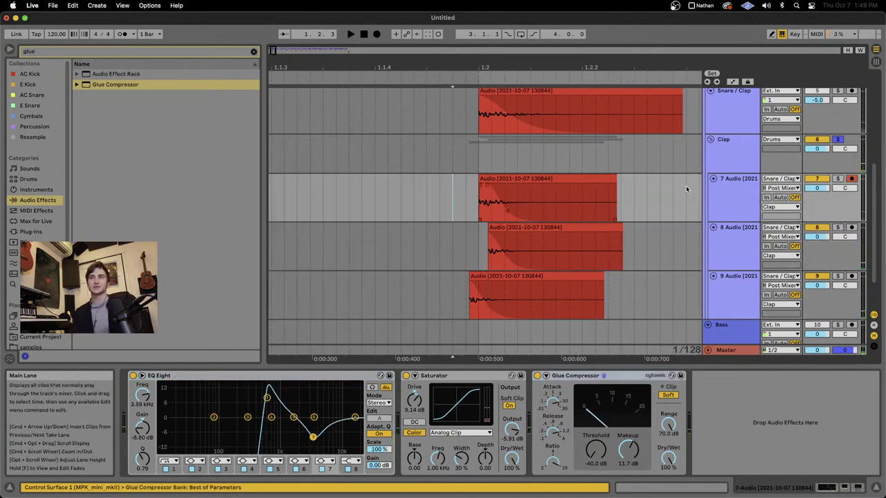
Step: Shorten the ends of all three clap clips to roughly half their length and audition the tighter clap
{"action": "left_click", "coordinate": [596, 277]}
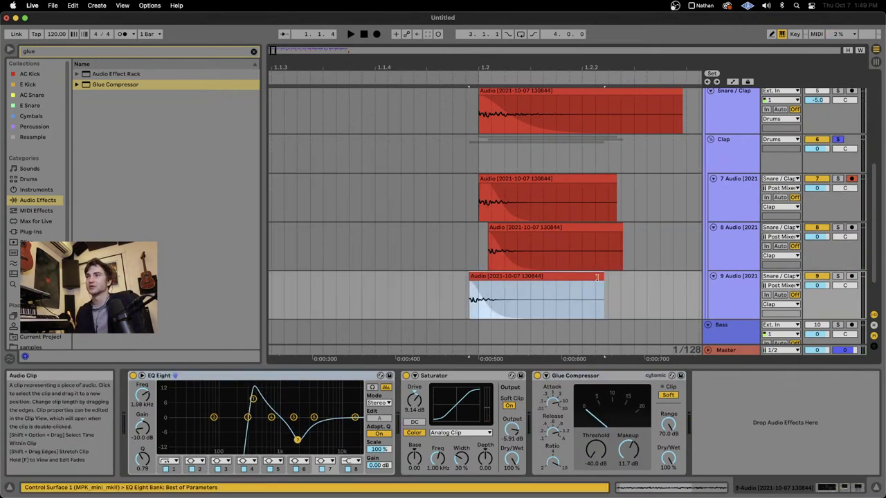
{"action": "left_click_drag", "start_coordinate": [596, 277], "coordinate": [541, 277]}
{"action": "left_click_drag", "start_coordinate": [618, 227], "coordinate": [546, 227]}
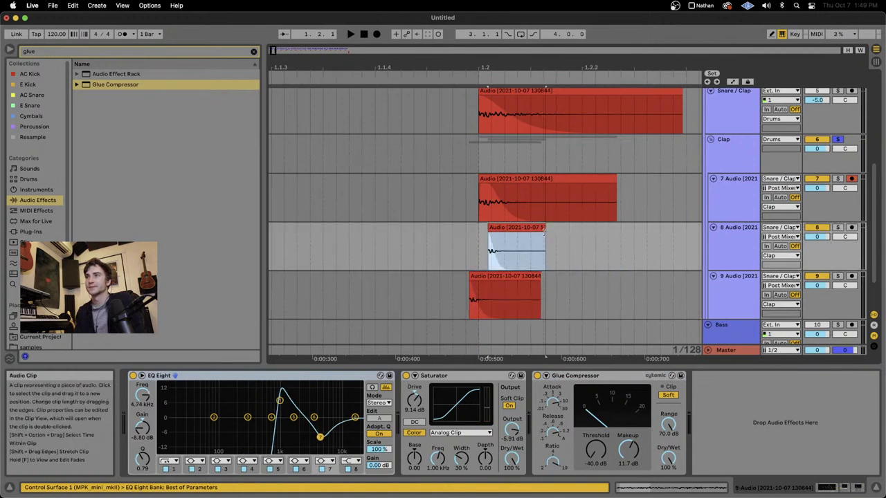
{"action": "left_click_drag", "start_coordinate": [616, 178], "coordinate": [552, 178]}
{"action": "left_click", "coordinate": [438, 186]}
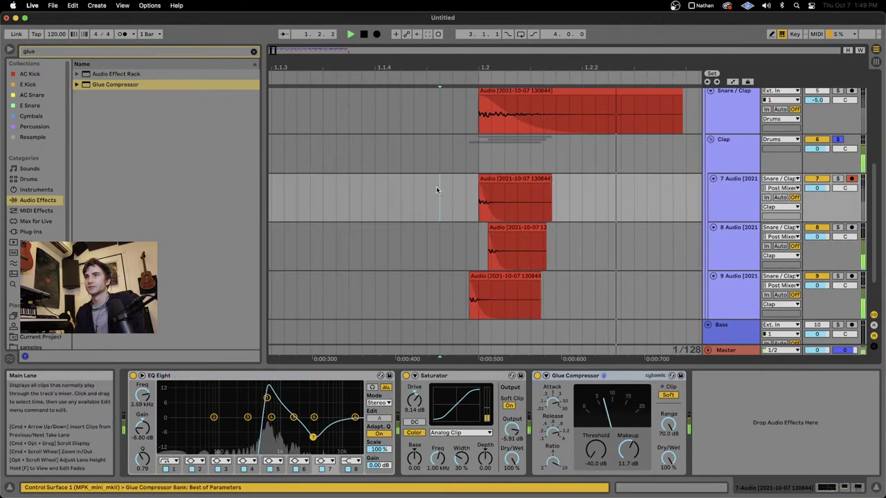
{"action": "key", "text": "space"}
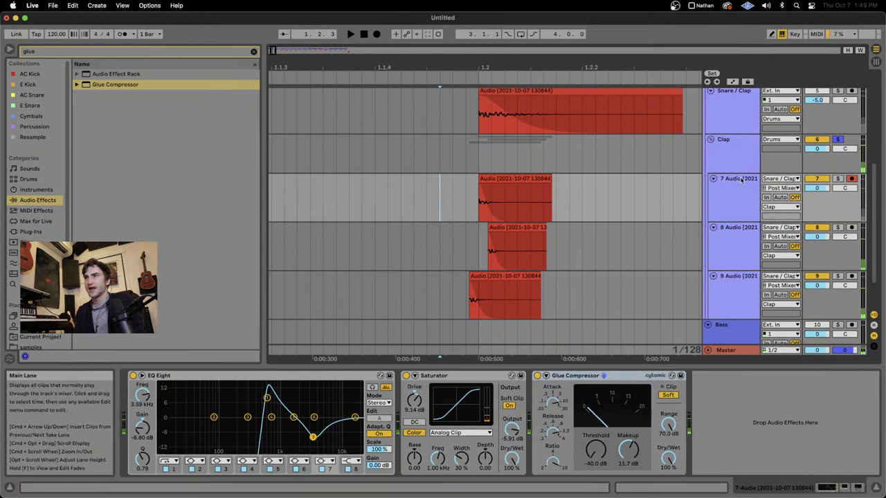
Step: Load EQ Eight onto the Clap group
{"action": "left_click", "coordinate": [733, 160]}
{"action": "double_click", "coordinate": [33, 53]}
{"action": "type", "text": "eq"}
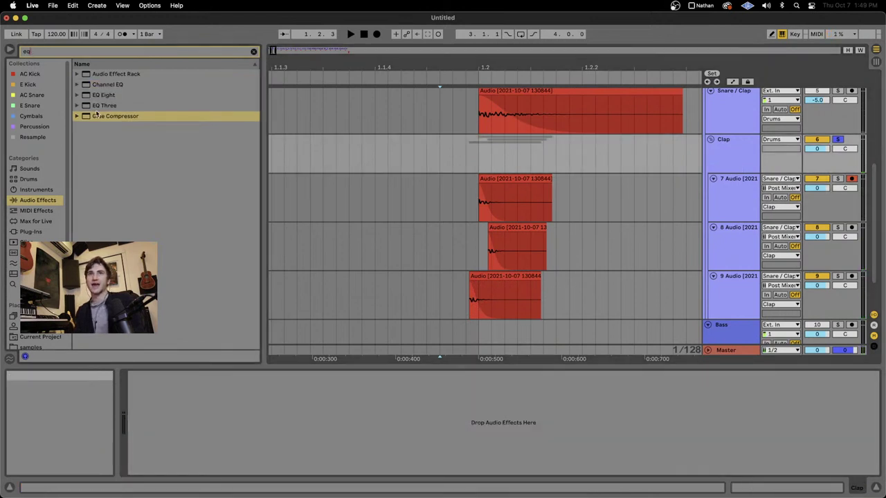
{"action": "double_click", "coordinate": [104, 95]}
Step: Shape the Clap group's EQ Eight with a 138 Hz low cut, a high-shelf boost, and a -3.35 dB dip at 625 Hz, Q 1.87
{"action": "left_click", "coordinate": [169, 461]}
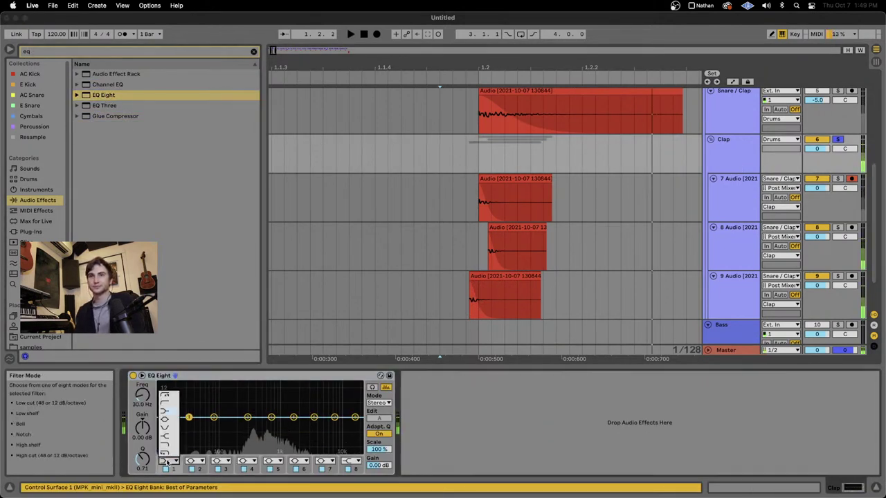
{"action": "left_click", "coordinate": [169, 395]}
{"action": "left_click_drag", "start_coordinate": [142, 395], "coordinate": [142, 373]}
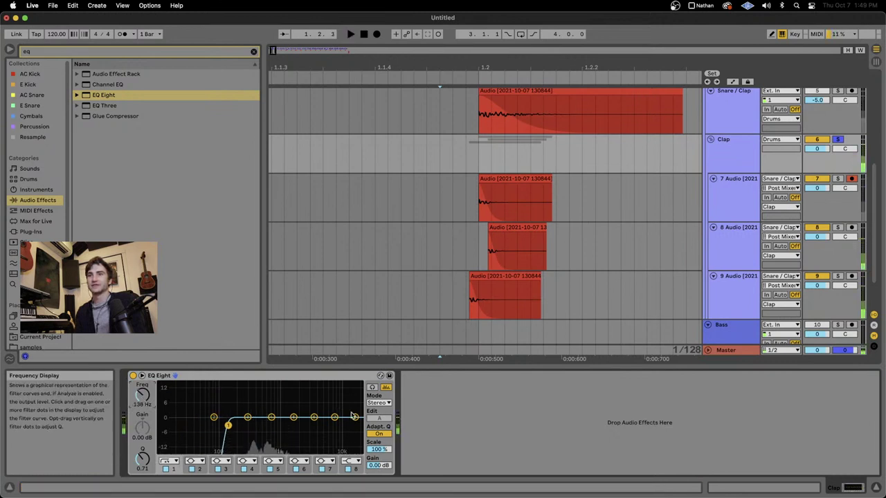
{"action": "left_click_drag", "start_coordinate": [288, 392], "coordinate": [268, 418]}
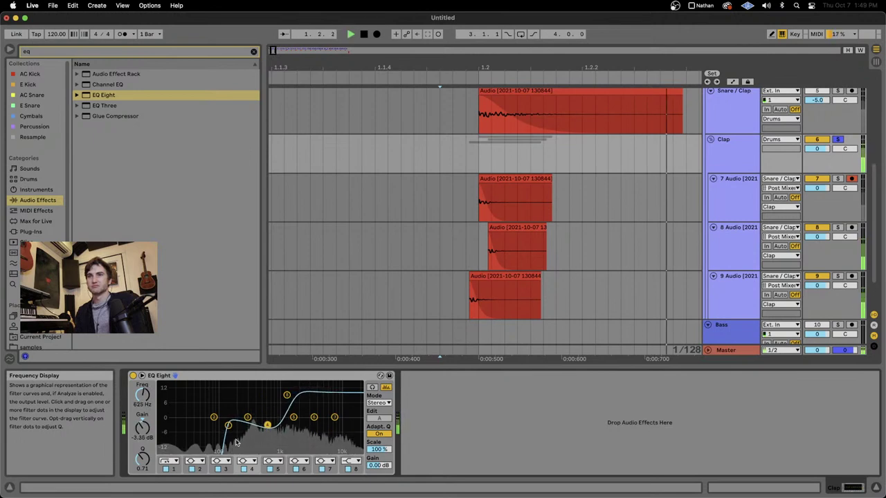
{"action": "key", "text": "space"}
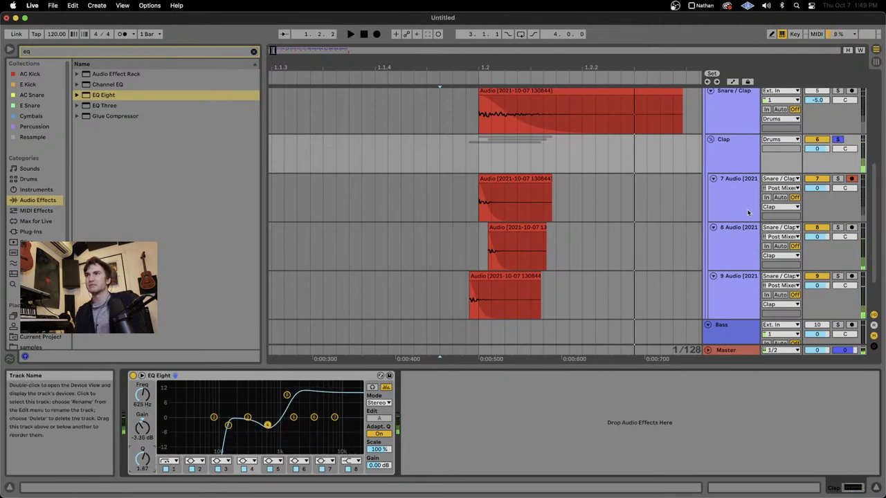
Step: Set the Glue Compressor threshold to -23.3 dB on the third clap track and -40 dB on the second during playback
{"action": "left_click", "coordinate": [748, 203]}
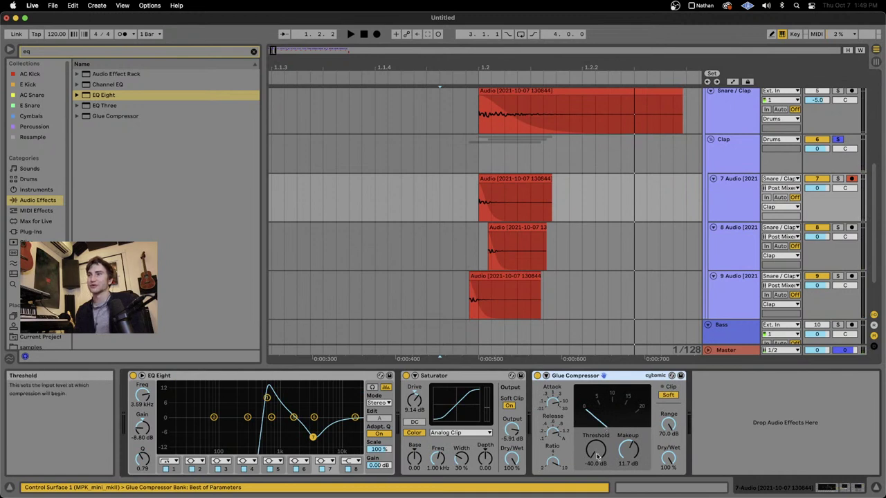
{"action": "left_click", "coordinate": [730, 254]}
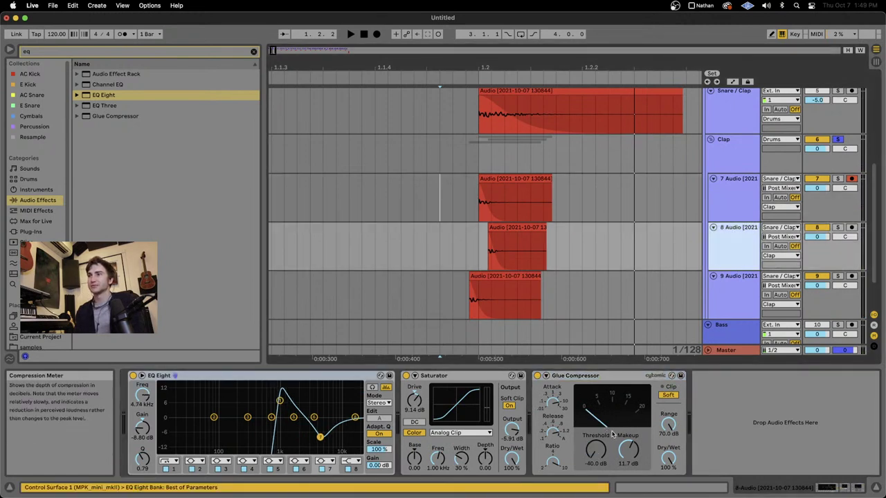
{"action": "left_click", "coordinate": [733, 301]}
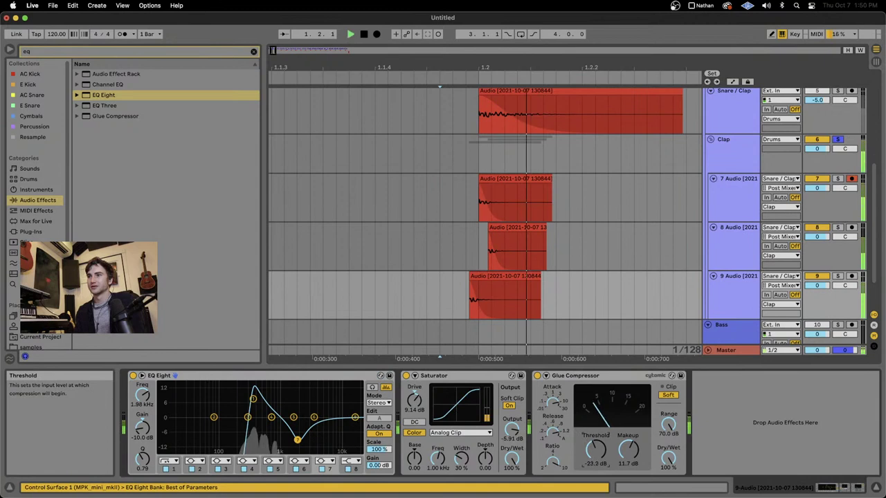
{"action": "left_click", "coordinate": [733, 251]}
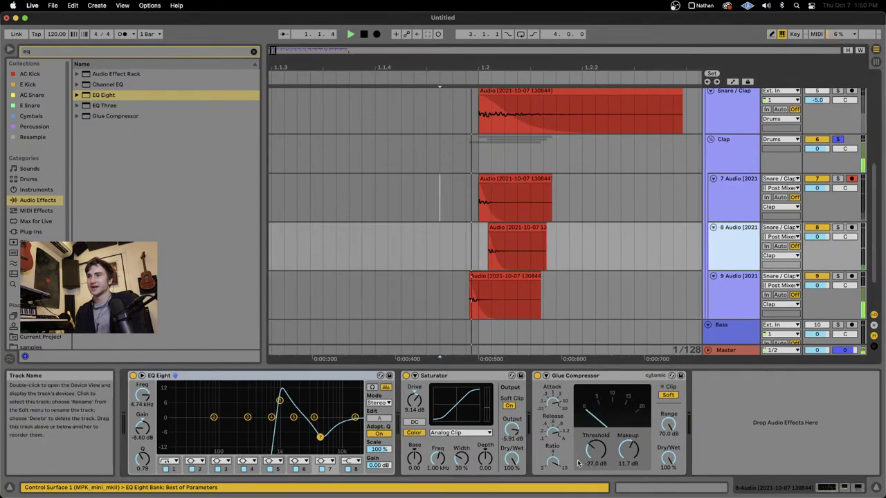
{"action": "left_click", "coordinate": [596, 450]}
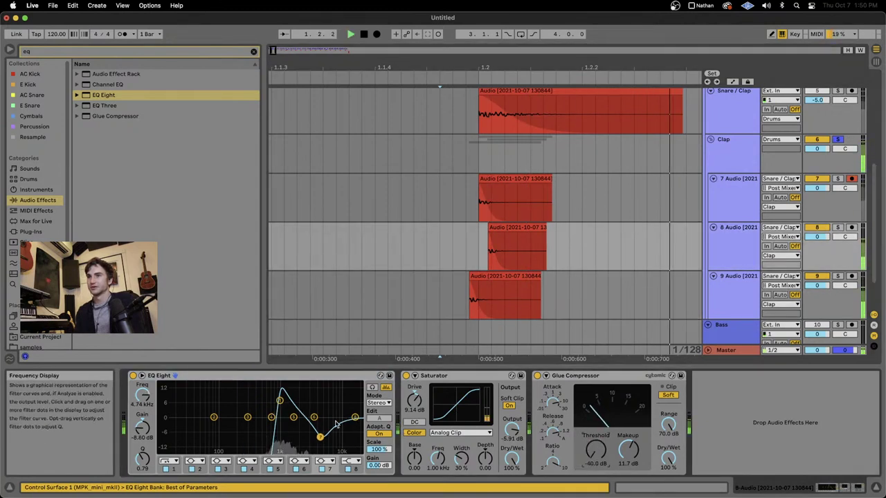
Step: Boost EQ Eight's high shelf on the second clap track by 5.08 dB at 3.67 kHz
{"action": "left_click_drag", "start_coordinate": [354, 417], "coordinate": [334, 406]}
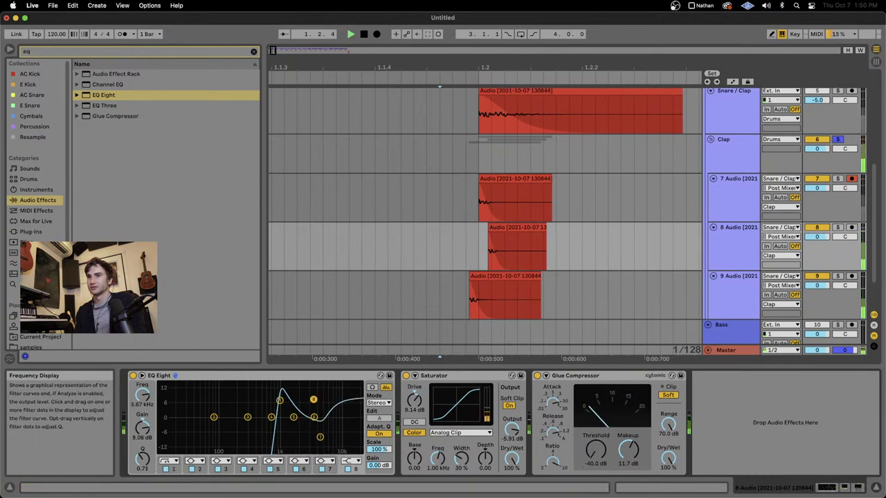
{"action": "key", "text": "space"}
Step: Audition the Clap group and load the Reverb effect onto it after its EQ Eight
{"action": "left_click", "coordinate": [722, 160]}
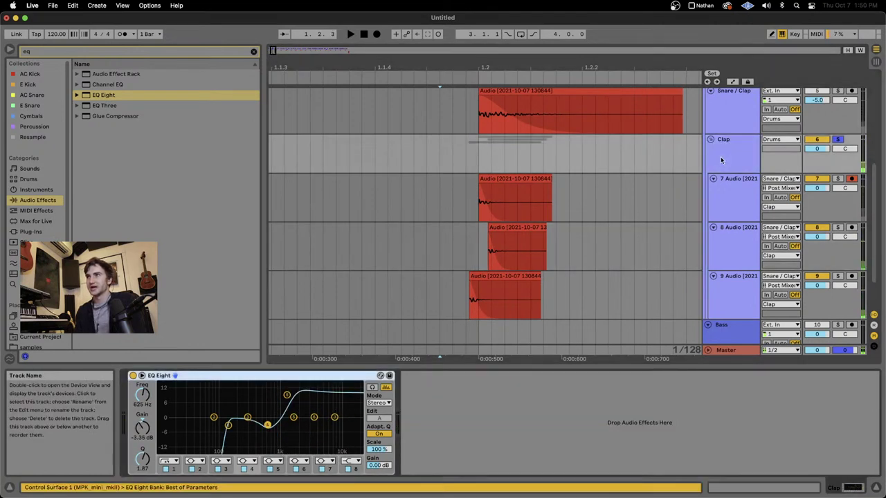
{"action": "key", "text": "space"}
{"action": "key", "text": "space"}
{"action": "left_click", "coordinate": [36, 52]}
{"action": "type", "text": "rev"}
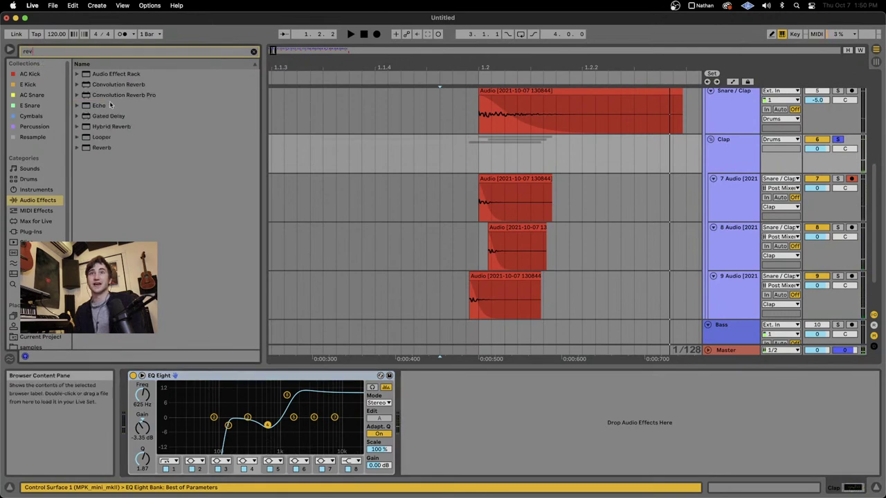
{"action": "left_click", "coordinate": [107, 148]}
{"action": "double_click", "coordinate": [107, 147]}
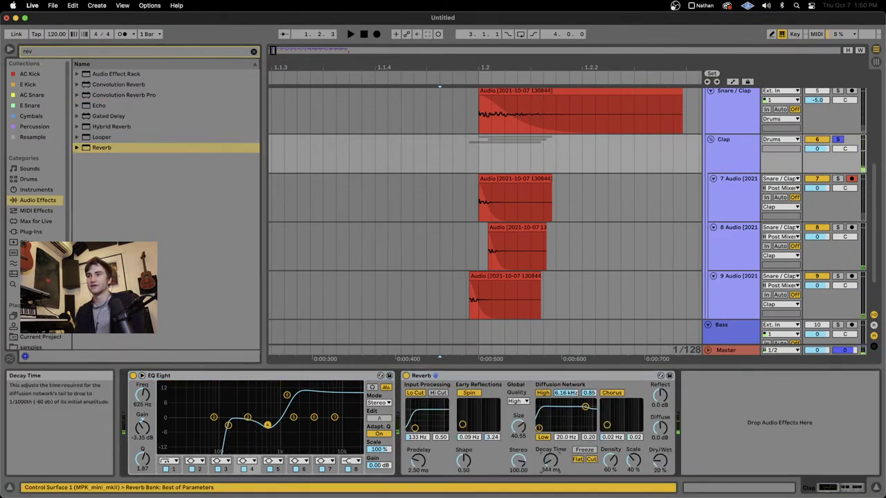
Step: Set the Clap group's Reverb to 329 ms decay, 48.57 stereo and 6.86 size while auditioning
{"action": "key", "text": "space"}
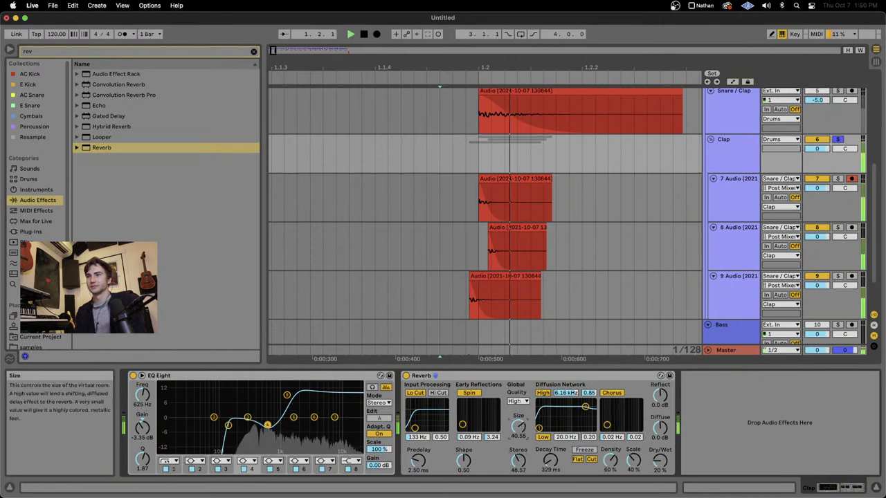
{"action": "left_click_drag", "start_coordinate": [518, 426], "coordinate": [518, 452]}
{"action": "key", "text": "space"}
{"action": "key", "text": "space"}
{"action": "key", "text": "space"}
{"action": "key", "text": "space"}
{"action": "key", "text": "space"}
Step: Lower the Clap group's Reverb dry/wet mix to 15% and audition the clap
{"action": "left_click", "coordinate": [660, 461]}
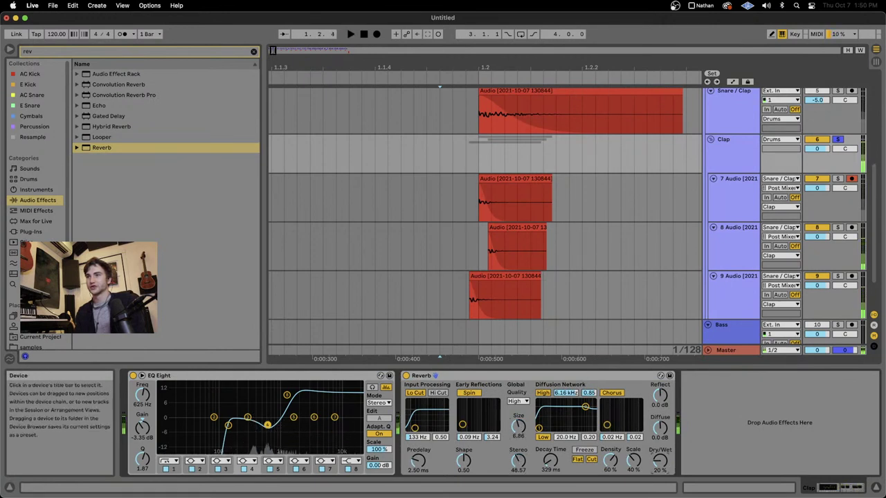
{"action": "left_click_drag", "start_coordinate": [659, 461], "coordinate": [659, 466]}
{"action": "key", "text": "space"}
{"action": "key", "text": "space"}
{"action": "key", "text": "space"}
{"action": "key", "text": "space"}
{"action": "key", "text": "space"}
{"action": "key", "text": "space"}
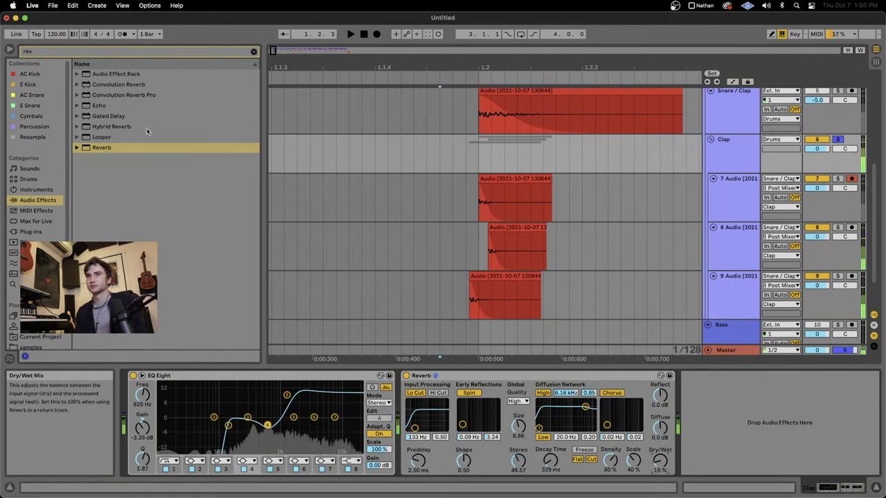
Step: Load a Glue Compressor onto the Clap group after the Reverb and audition the clap
{"action": "left_click", "coordinate": [37, 52]}
{"action": "type", "text": "glue"}
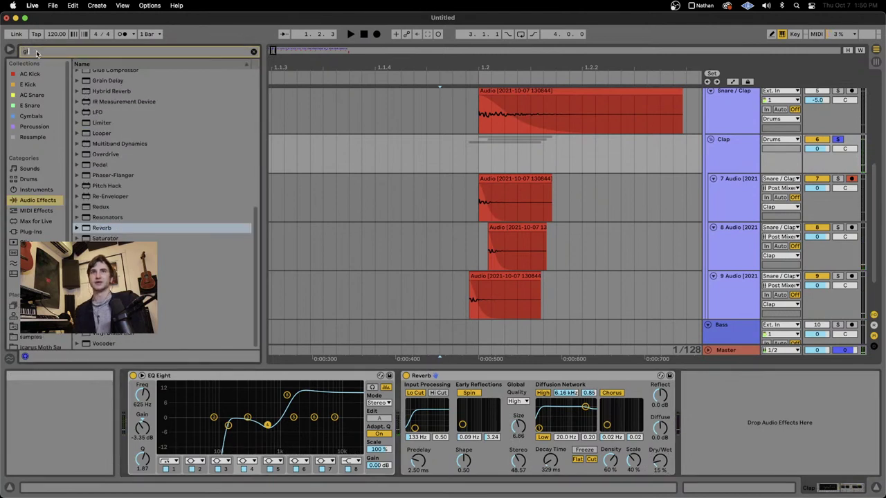
{"action": "double_click", "coordinate": [111, 84]}
{"action": "key", "text": "space"}
{"action": "key", "text": "space"}
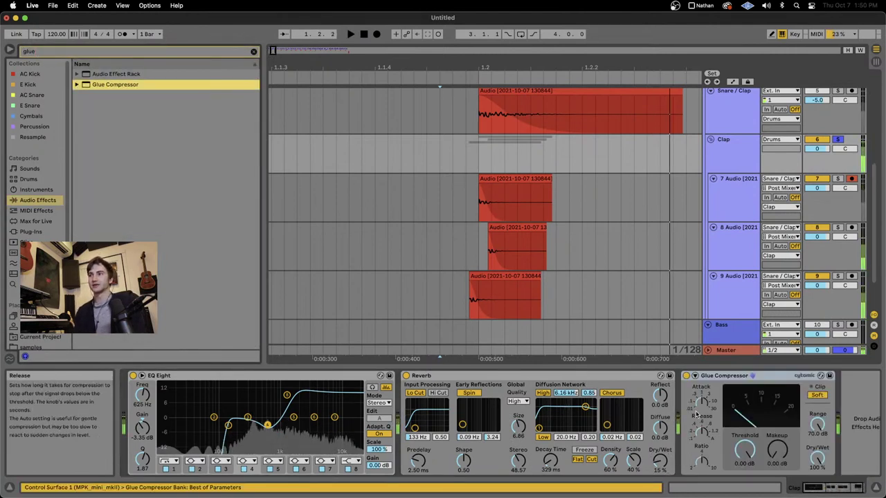
Step: Adjust the Clap group's Glue Compressor attack, set threshold to -22.2 dB and makeup to 5.24 dB, and audition the clap
{"action": "left_click_drag", "start_coordinate": [702, 402], "coordinate": [701, 414]}
{"action": "key", "text": "space"}
{"action": "key", "text": "space"}
{"action": "left_click_drag", "start_coordinate": [745, 449], "coordinate": [777, 457]}
{"action": "key", "text": "space"}
{"action": "key", "text": "space"}
{"action": "key", "text": "space"}
{"action": "key", "text": "space"}
{"action": "key", "text": "space"}
{"action": "key", "text": "space"}
{"action": "key", "text": "space"}
{"action": "key", "text": "space"}
{"action": "key", "text": "space"}
{"action": "key", "text": "space"}
{"action": "key", "text": "space"}
{"action": "key", "text": "space"}
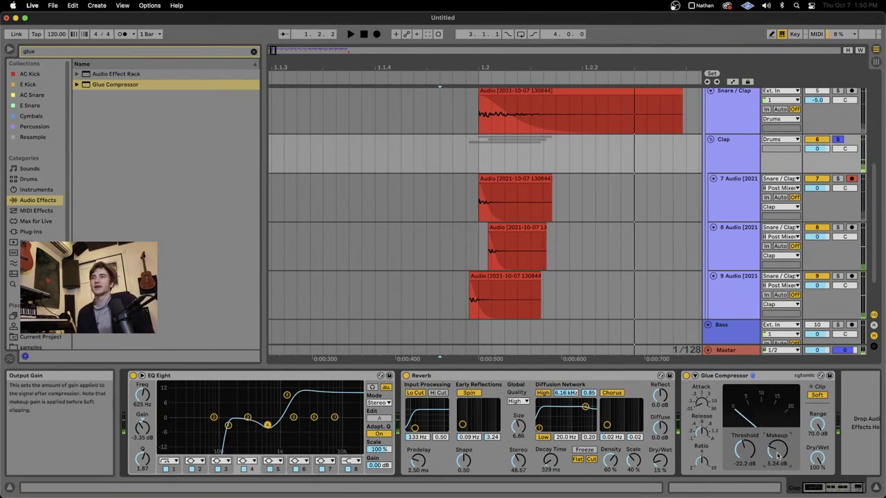
Step: Transpose the three clap clips together to -7 semitones and audition the pitched clap
{"action": "left_click", "coordinate": [489, 269]}
{"action": "scroll", "coordinate": [489, 270], "scroll_direction": "right", "scroll_amount": 2}
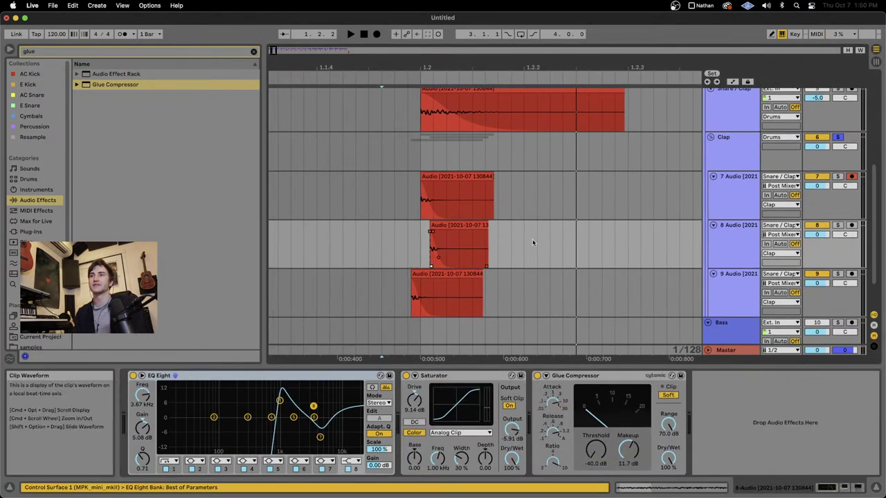
{"action": "left_click", "coordinate": [447, 270]}
{"action": "left_click", "coordinate": [443, 178], "text": "shift"}
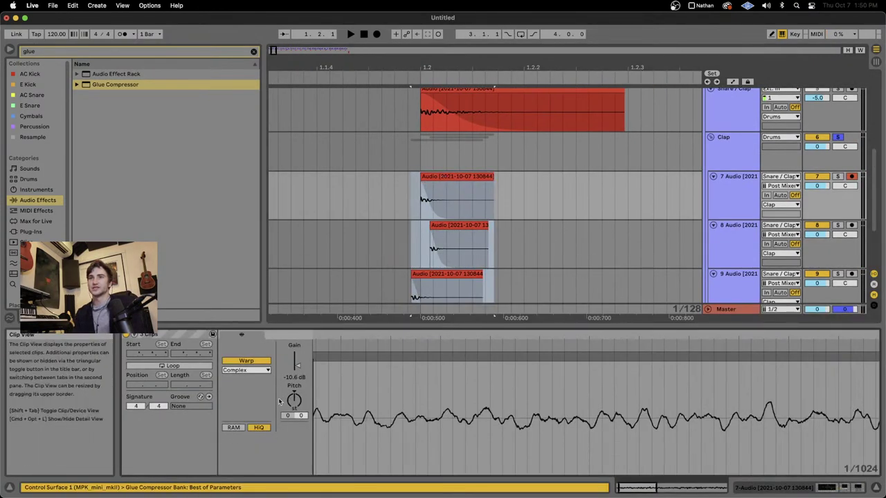
{"action": "key", "text": "space"}
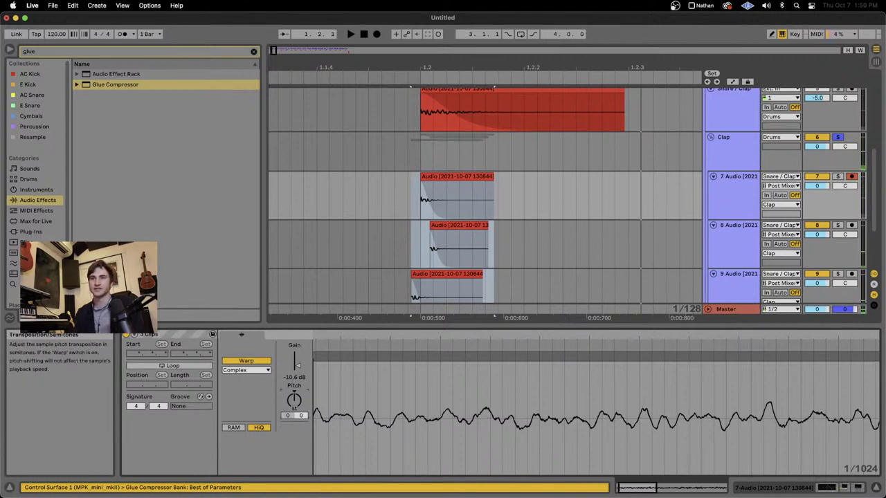
{"action": "left_click_drag", "start_coordinate": [293, 407], "coordinate": [293, 398]}
{"action": "key", "text": "space"}
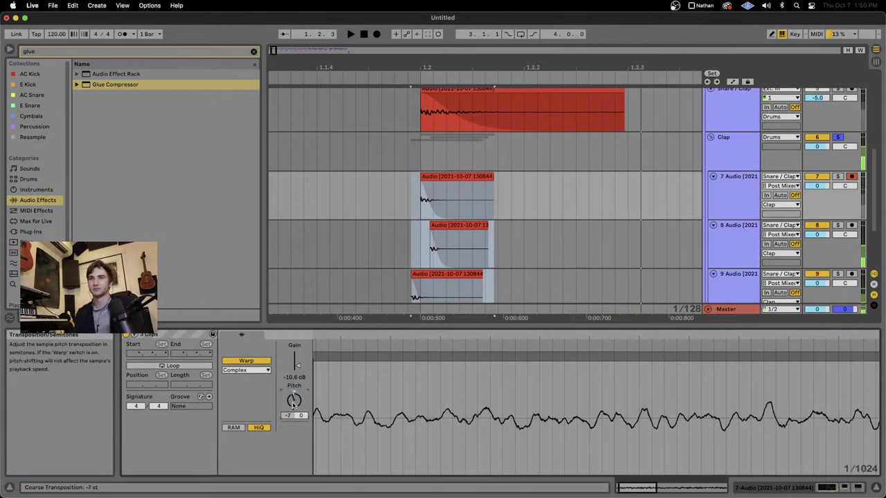
Step: Copy the three layered clap clips from beat 1.2 and paste them so the hit repeats on beat 1.4
{"action": "left_click", "coordinate": [498, 265]}
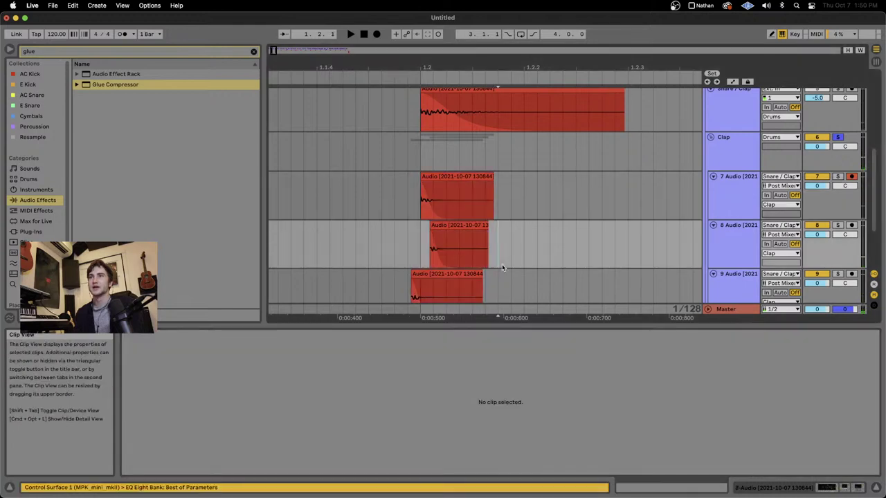
{"action": "scroll", "coordinate": [494, 269], "scroll_direction": "down", "scroll_amount": 2}
{"action": "scroll", "coordinate": [482, 253], "scroll_direction": "down", "scroll_amount": 6}
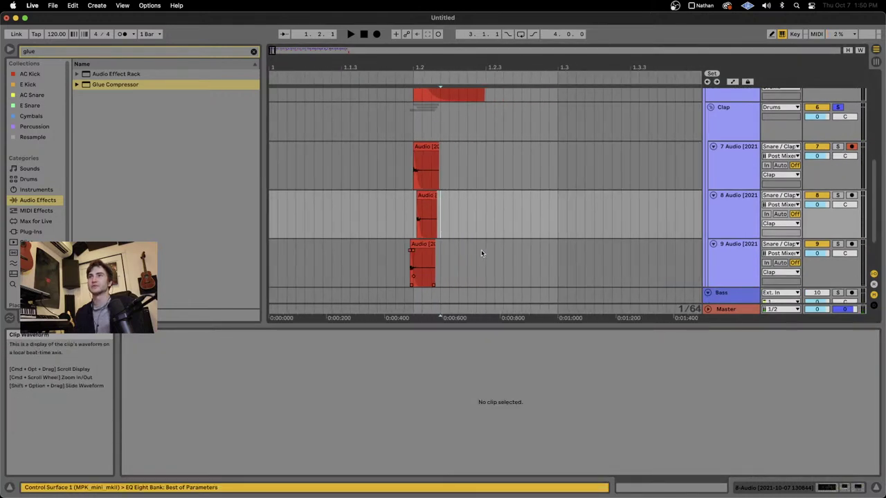
{"action": "scroll", "coordinate": [446, 249], "scroll_direction": "up", "scroll_amount": 3}
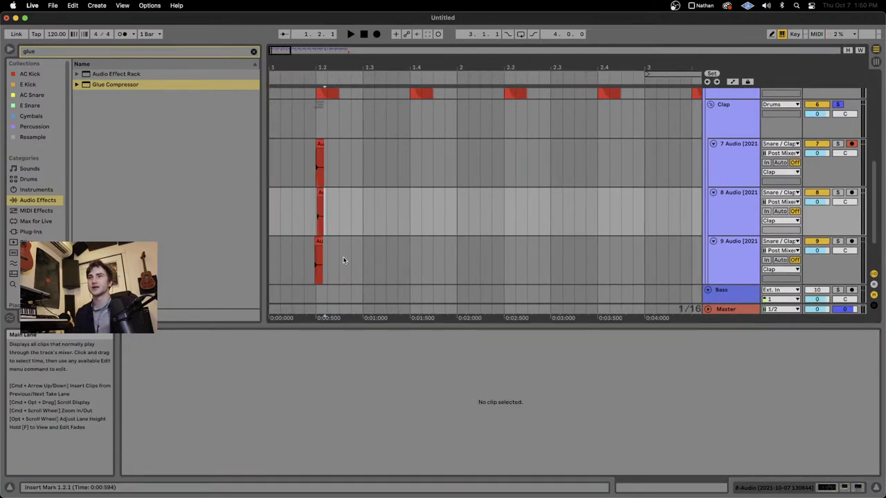
{"action": "left_click_drag", "start_coordinate": [360, 258], "coordinate": [270, 145]}
{"action": "key", "text": "super+c"}
{"action": "left_click", "coordinate": [357, 169]}
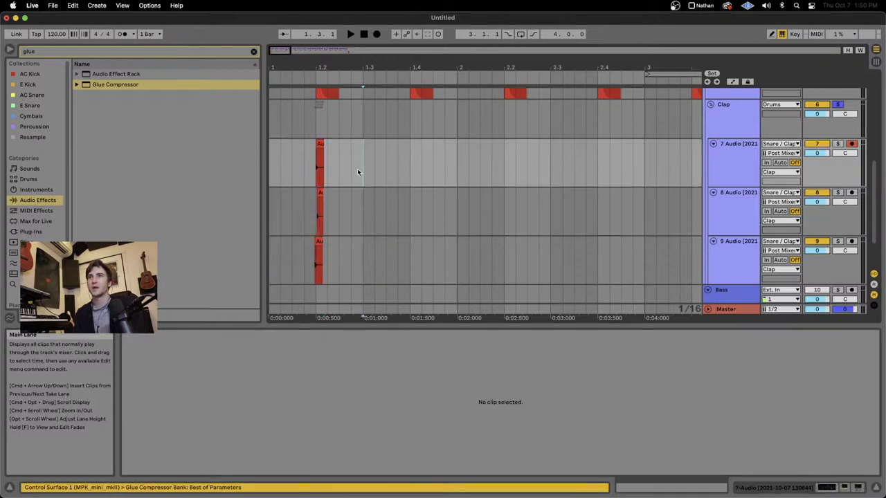
{"action": "key", "text": "super+v"}
Step: Offset the pasted clap layers at beat 1.4, moving the second layer earlier and the third later, and audition both claps
{"action": "scroll", "coordinate": [361, 149], "scroll_direction": "up", "scroll_amount": 4}
{"action": "scroll", "coordinate": [507, 183], "scroll_direction": "up", "scroll_amount": 5}
{"action": "left_click_drag", "start_coordinate": [425, 203], "coordinate": [399, 200]}
{"action": "left_click", "coordinate": [413, 198]}
{"action": "left_click_drag", "start_coordinate": [399, 247], "coordinate": [411, 244]}
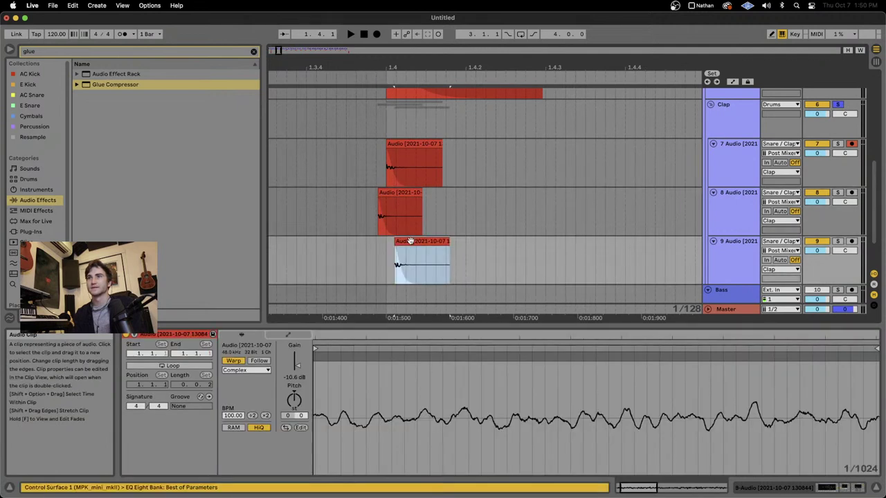
{"action": "scroll", "coordinate": [411, 244], "scroll_direction": "down", "scroll_amount": 5}
{"action": "key", "text": "space"}
{"action": "left_click", "coordinate": [382, 163]}
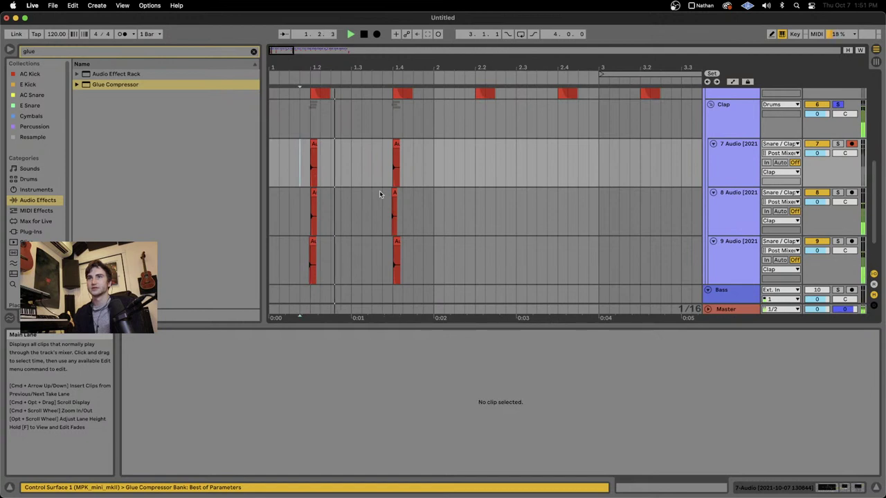
Step: Duplicate the three clap clips from beat 1.4 to beat 2.2
{"action": "scroll", "coordinate": [394, 206], "scroll_direction": "up", "scroll_amount": 3}
{"action": "left_click", "coordinate": [432, 273]}
{"action": "mouse_move", "coordinate": [433, 274]}
{"action": "left_mouse_down"}
{"action": "mouse_move", "coordinate": [375, 149]}
{"action": "mouse_move", "coordinate": [323, 152]}
{"action": "left_mouse_up"}
{"action": "key", "text": "super+d"}
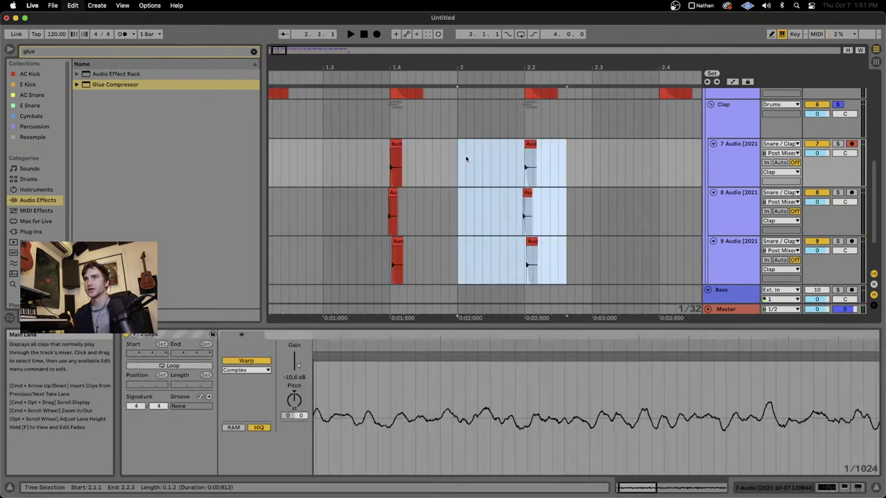
Step: Vary the clap at beat 2.2 by moving the first layer slightly before the beat and the second layer onto it
{"action": "scroll", "coordinate": [551, 175], "scroll_direction": "up", "scroll_amount": 2}
{"action": "left_click", "coordinate": [510, 198]}
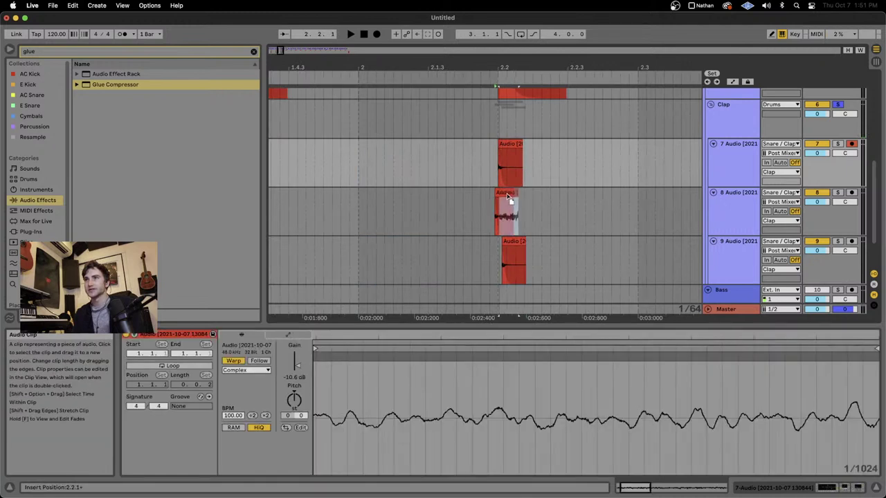
{"action": "left_click", "coordinate": [505, 145]}
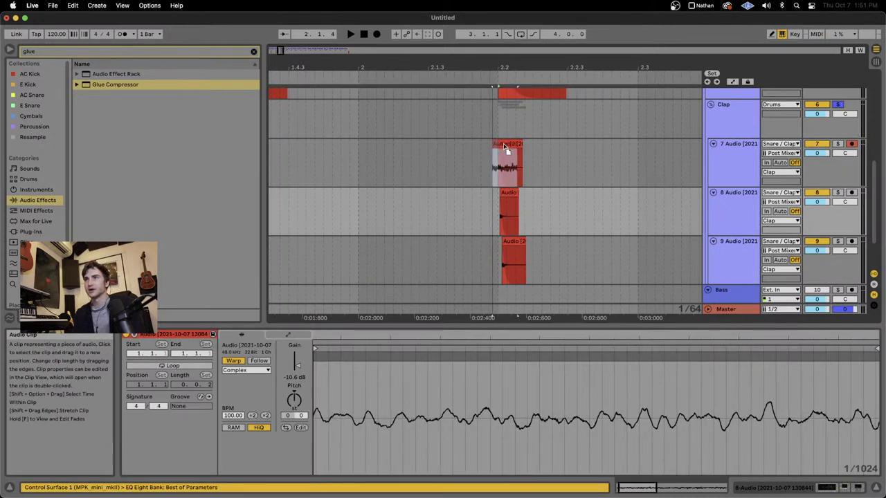
{"action": "left_click", "coordinate": [505, 192]}
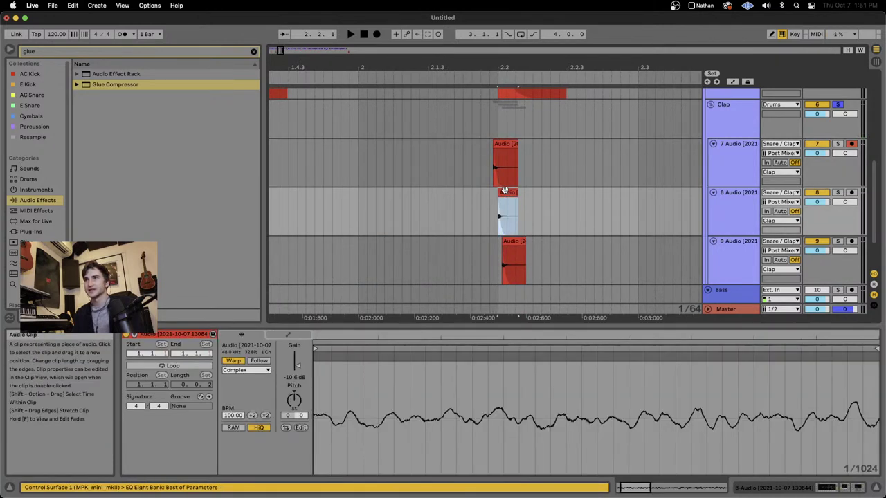
Step: Copy the three clap clips at beat 2.2 and paste them on beat 2.4
{"action": "left_click_drag", "start_coordinate": [472, 164], "coordinate": [557, 262]}
{"action": "scroll", "coordinate": [557, 261], "scroll_direction": "right", "scroll_amount": 3}
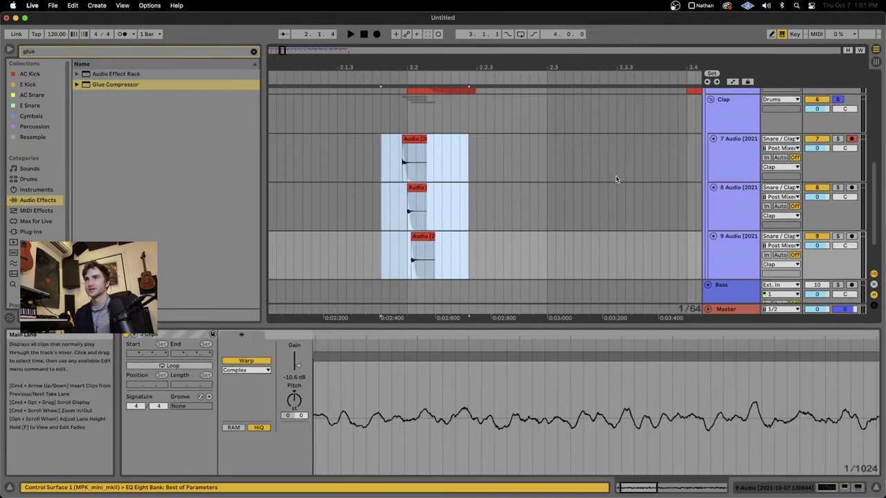
{"action": "scroll", "coordinate": [579, 176], "scroll_direction": "right", "scroll_amount": 3}
{"action": "left_click", "coordinate": [582, 156]}
{"action": "key", "text": "super+v"}
{"action": "left_click", "coordinate": [639, 194]}
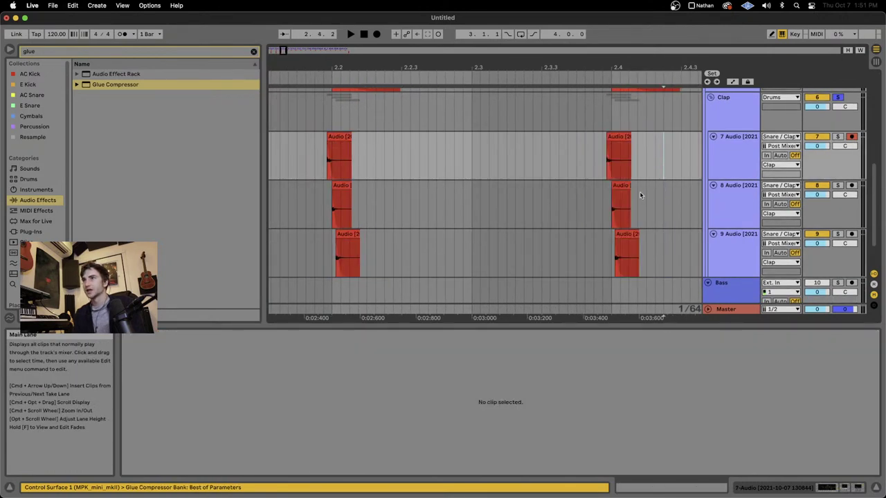
Step: Vary the clap at beat 2.4 by moving the first layer later and the second and third layers earlier, and audition it
{"action": "left_click", "coordinate": [624, 139]}
{"action": "left_click", "coordinate": [624, 235]}
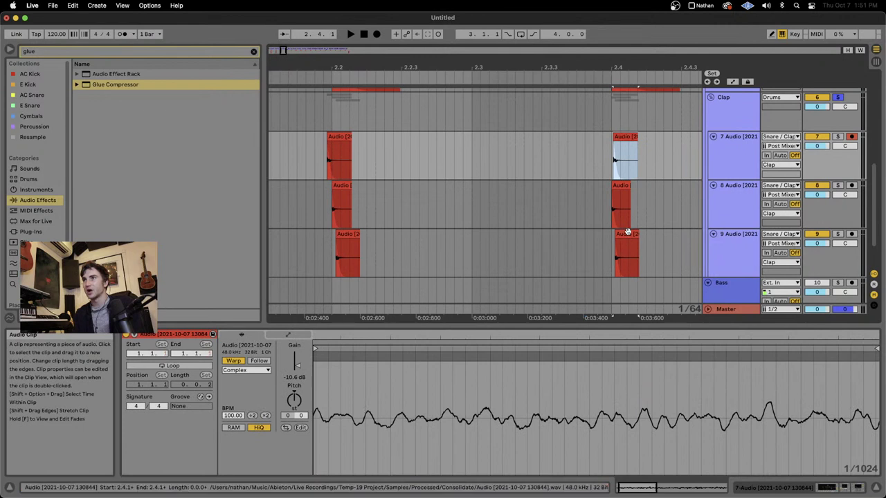
{"action": "left_click", "coordinate": [618, 187]}
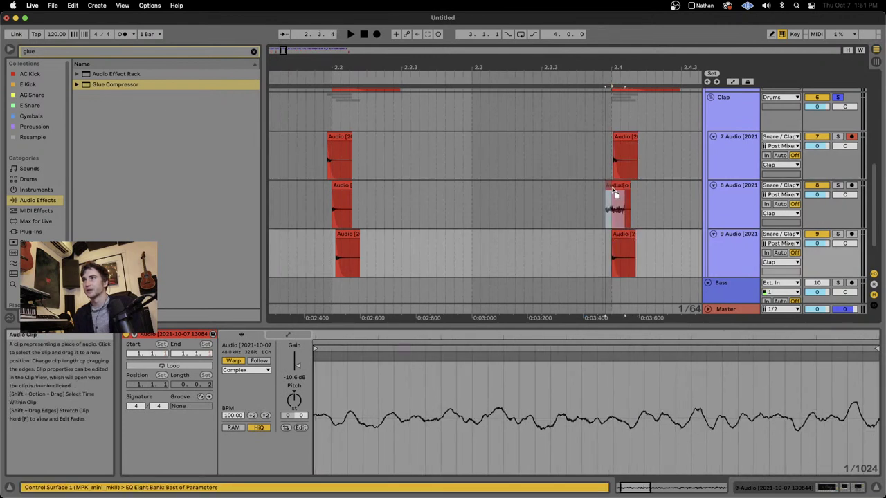
{"action": "left_click_drag", "start_coordinate": [615, 190], "coordinate": [615, 190]}
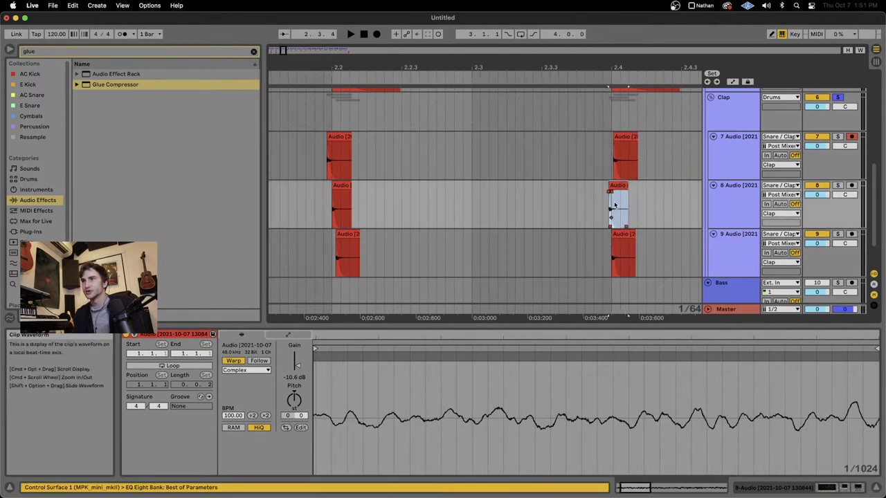
{"action": "left_click", "coordinate": [595, 145]}
{"action": "key", "text": "space"}
{"action": "key", "text": "space"}
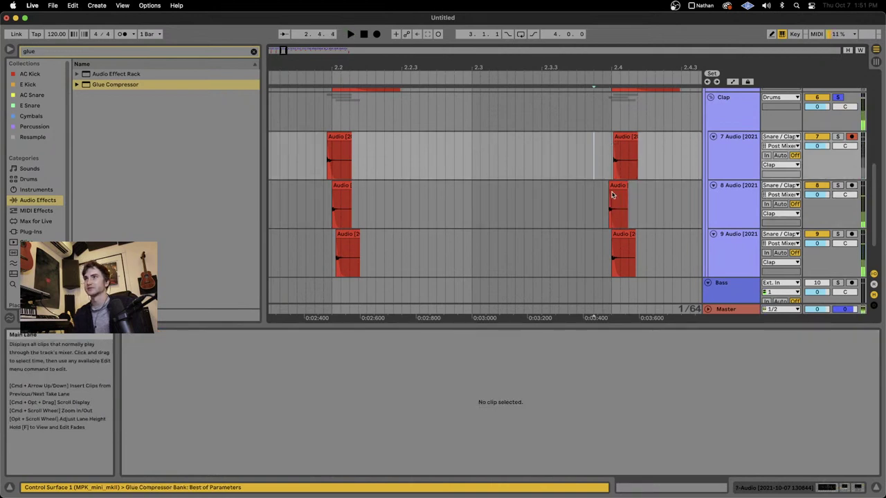
Step: Nudge the second and first clap layers at beat 2.4 slightly earlier and audition the hit
{"action": "left_click", "coordinate": [619, 185]}
{"action": "left_click", "coordinate": [623, 135]}
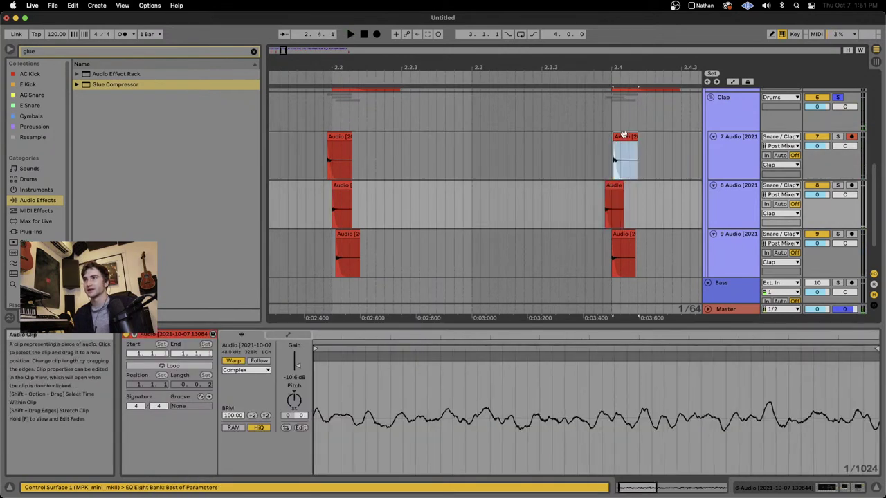
{"action": "left_click_drag", "start_coordinate": [621, 139], "coordinate": [620, 137]}
{"action": "key", "text": "space"}
{"action": "key", "text": "space"}
{"action": "left_click", "coordinate": [591, 136]}
{"action": "key", "text": "space"}
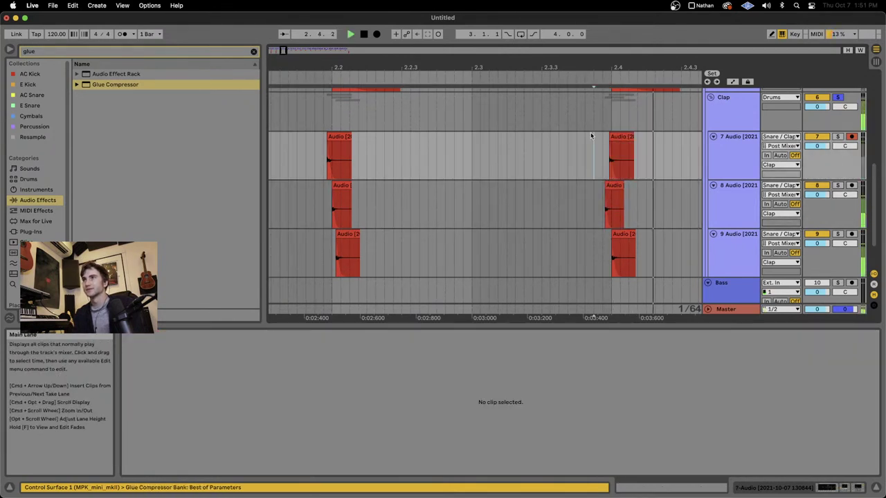
{"action": "key", "text": "space"}
{"action": "key", "text": "space"}
{"action": "key", "text": "space"}
Step: Duplicate the first two bars of clap clips on all three layer tracks into bars 3 and 4
{"action": "scroll", "coordinate": [591, 135], "scroll_direction": "down", "scroll_amount": 5}
{"action": "scroll", "coordinate": [376, 173], "scroll_direction": "down", "scroll_amount": 3}
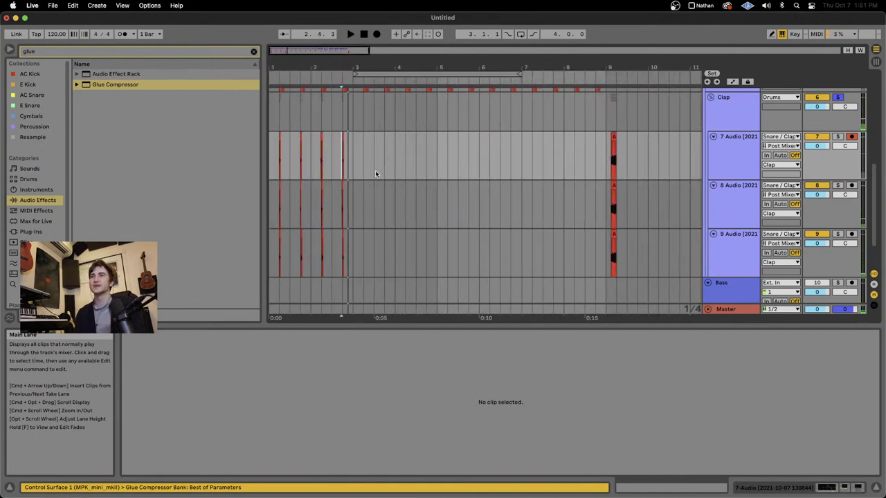
{"action": "left_click_drag", "start_coordinate": [335, 222], "coordinate": [508, 185]}
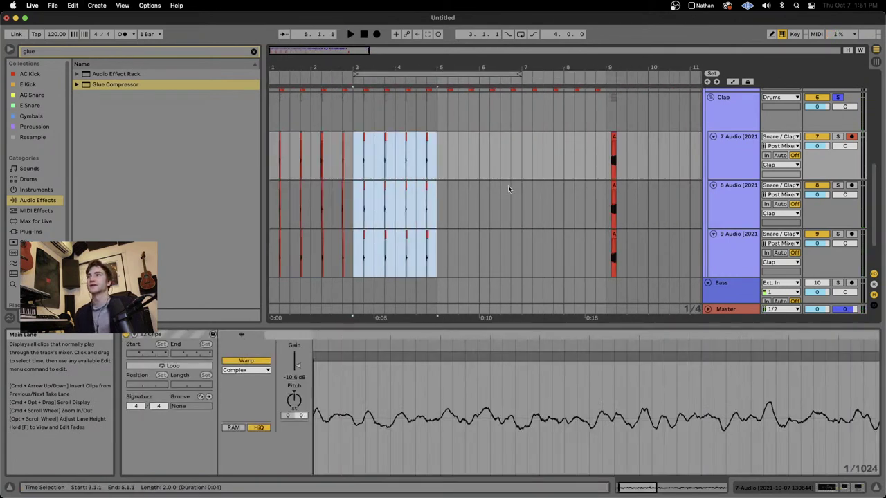
Step: Unsolo the Clap group, play the beat from the start and lower the group's volume to -4.4 dB
{"action": "scroll", "coordinate": [479, 189], "scroll_direction": "up", "scroll_amount": 3}
{"action": "left_click", "coordinate": [837, 148]}
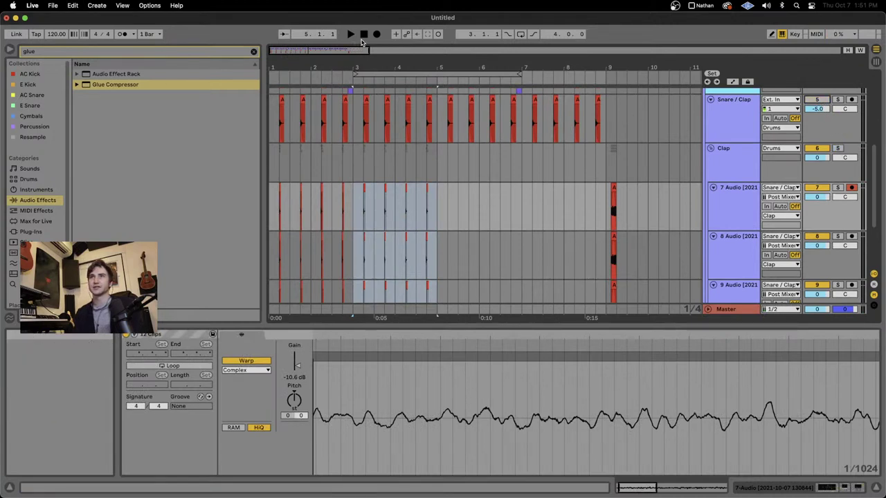
{"action": "left_click", "coordinate": [362, 34]}
{"action": "key", "text": "space"}
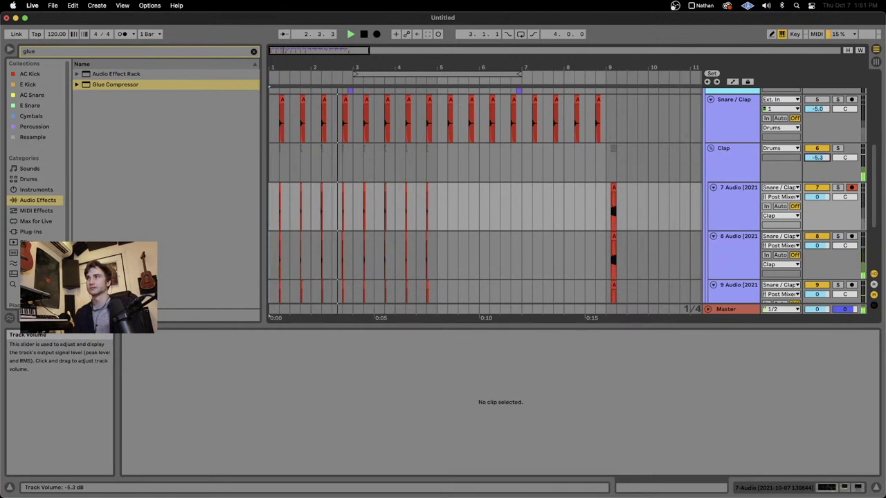
Step: Load a second EQ Eight onto the Clap group after the Glue Compressor
{"action": "left_click", "coordinate": [729, 152]}
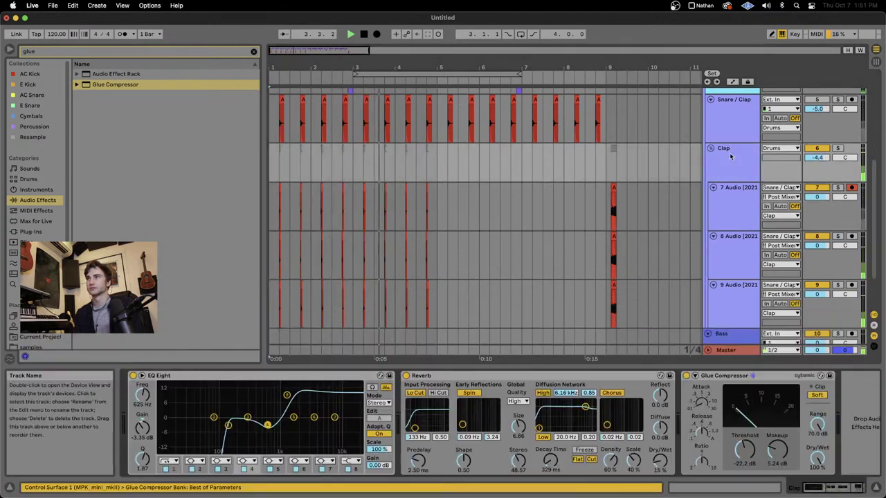
{"action": "left_click", "coordinate": [62, 53]}
{"action": "type", "text": "eq"}
{"action": "double_click", "coordinate": [104, 95]}
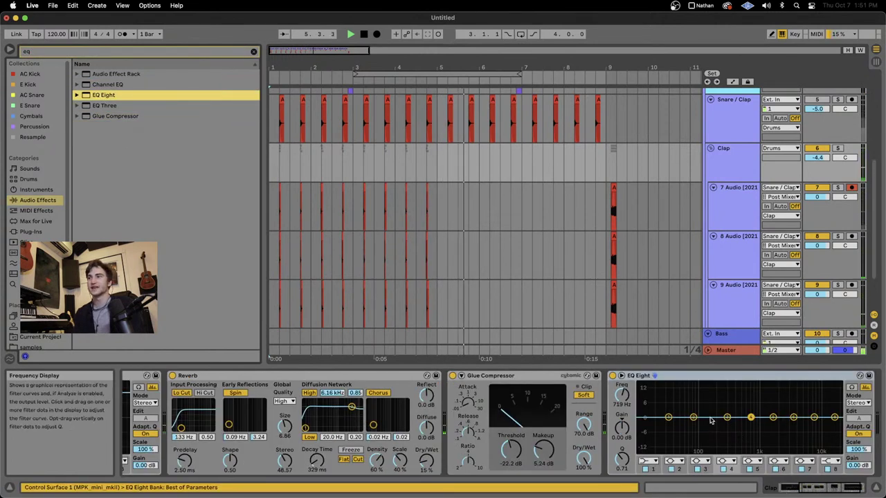
Step: Cut the clap by 9.05 dB at 383 Hz with a narrow band and add a 2.36 dB high shelf at 1.04 kHz
{"action": "left_click_drag", "start_coordinate": [751, 418], "coordinate": [746, 384]}
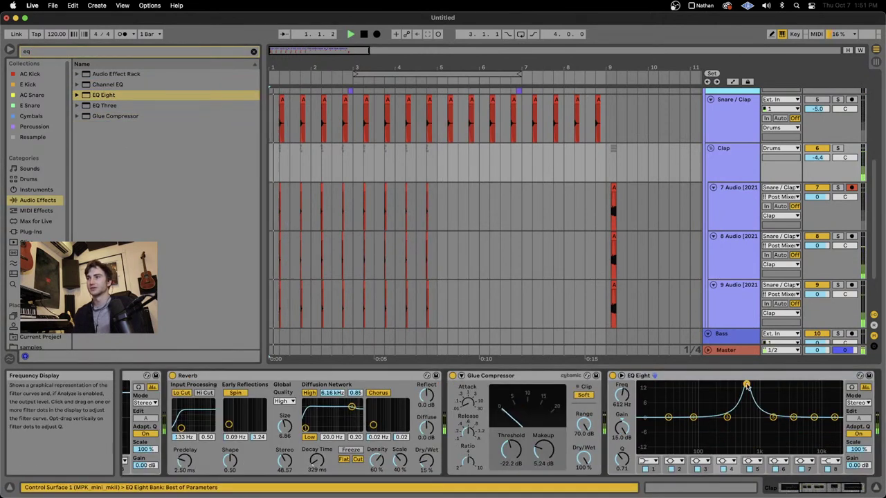
{"action": "left_click_drag", "start_coordinate": [621, 459], "coordinate": [622, 437]}
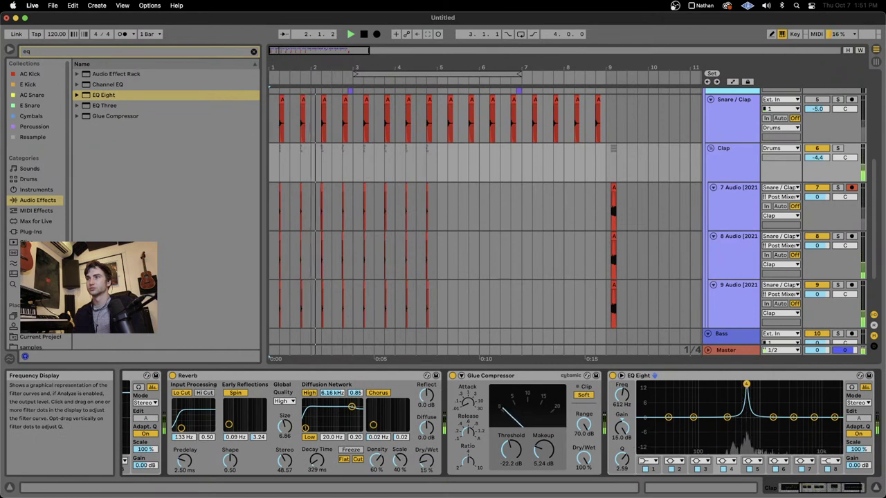
{"action": "left_click_drag", "start_coordinate": [746, 385], "coordinate": [736, 441]}
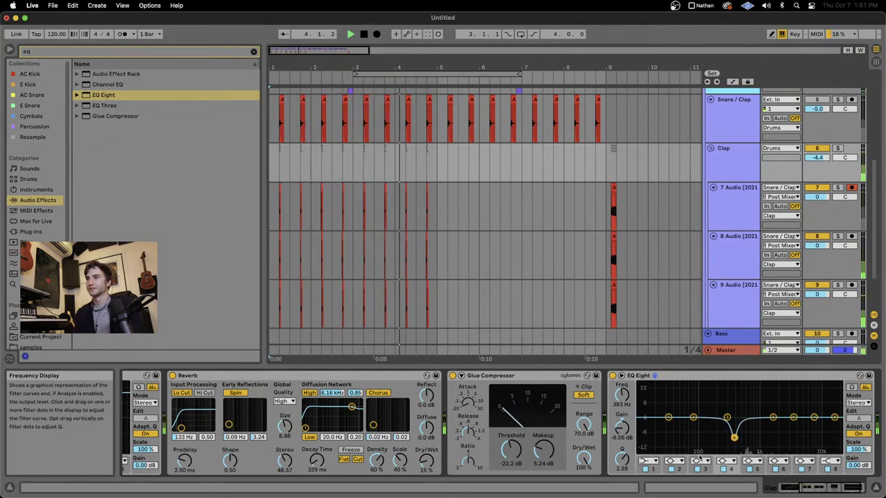
{"action": "left_click_drag", "start_coordinate": [621, 459], "coordinate": [621, 452]}
{"action": "left_click", "coordinate": [834, 418]}
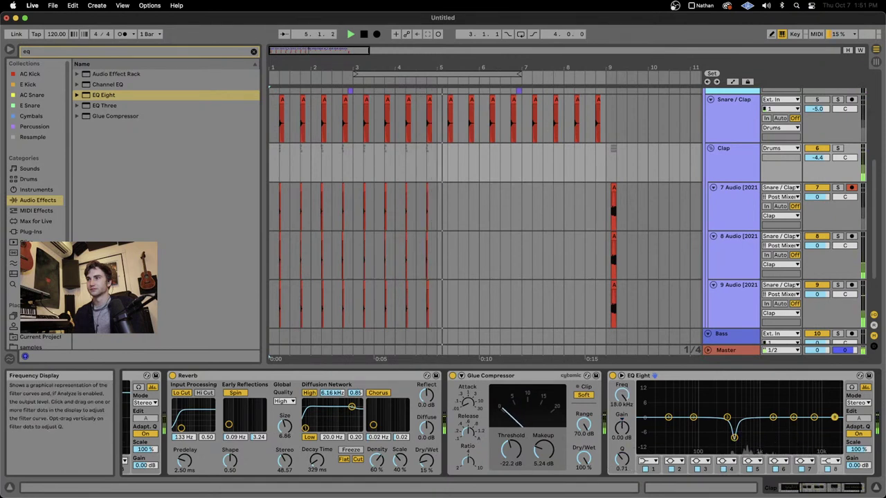
{"action": "left_click_drag", "start_coordinate": [760, 409], "coordinate": [761, 413]}
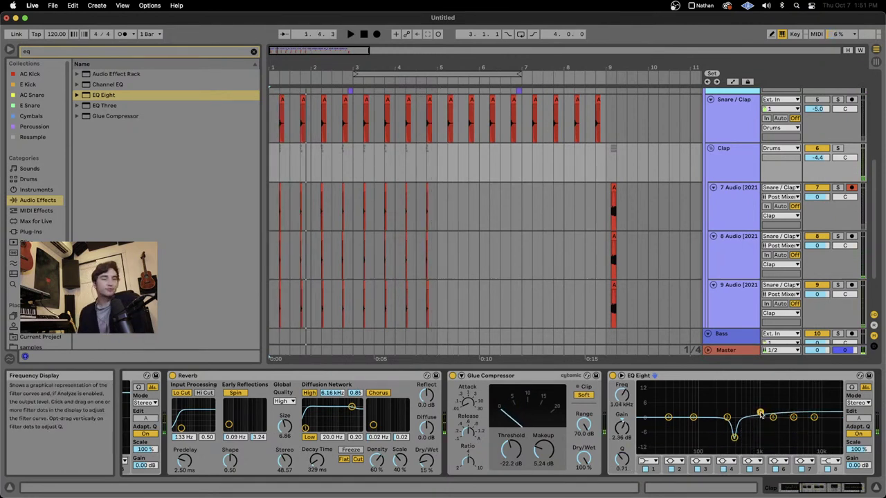
Step: Duplicate the first four bars of clap clips on all three layer tracks into bars 5 to 8
{"action": "scroll", "coordinate": [431, 285], "scroll_direction": "down", "scroll_amount": 2}
{"action": "left_click_drag", "start_coordinate": [431, 285], "coordinate": [257, 199]}
{"action": "key", "text": "super+d"}
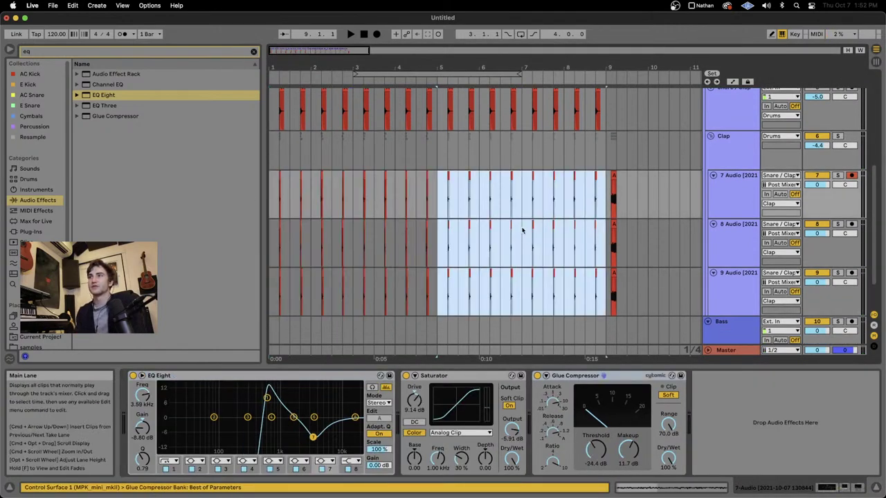
Step: Reactivate the Snare / Clap track so it plays alongside the Clap group
{"action": "scroll", "coordinate": [660, 231], "scroll_direction": "up", "scroll_amount": 2}
{"action": "left_click", "coordinate": [717, 208]}
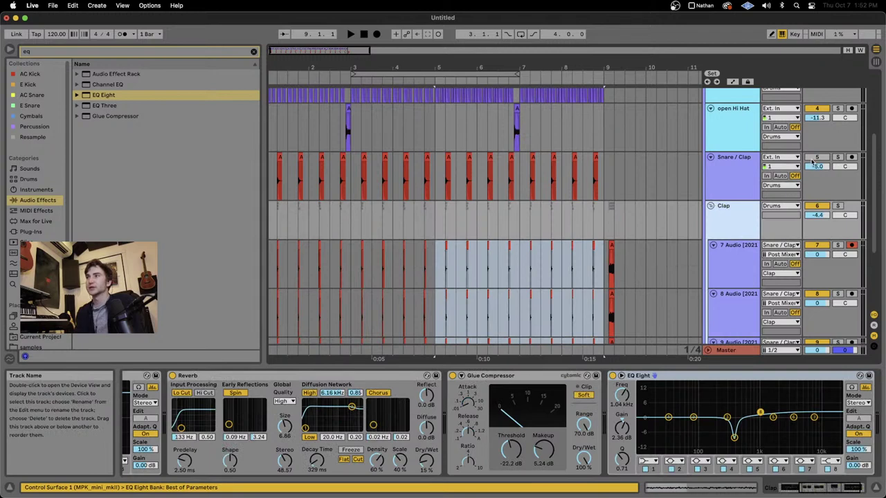
{"action": "scroll", "coordinate": [607, 248], "scroll_direction": "down", "scroll_amount": 1}
Step: Delete the leftover recorded clips at bar 9 on the first two clap layer tracks
{"action": "left_click", "coordinate": [606, 228]}
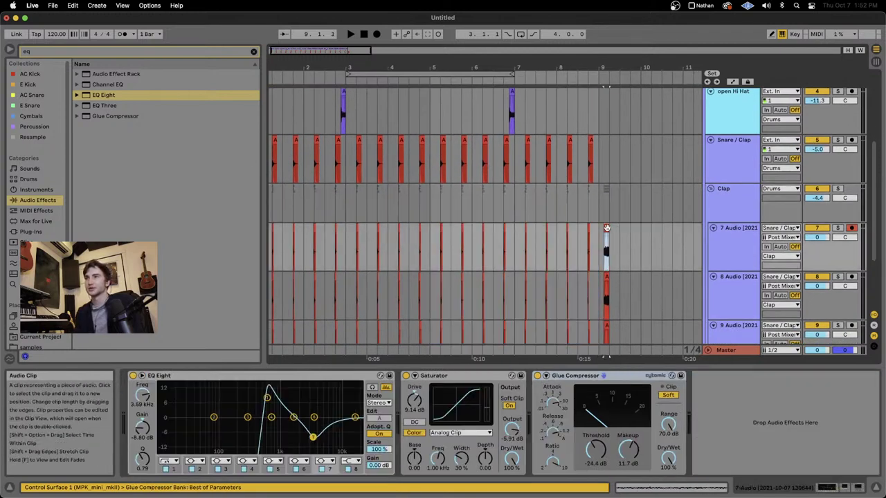
{"action": "scroll", "coordinate": [606, 228], "scroll_direction": "down", "scroll_amount": 3}
{"action": "left_click", "coordinate": [612, 184], "text": "shift"}
{"action": "key", "text": "Delete"}
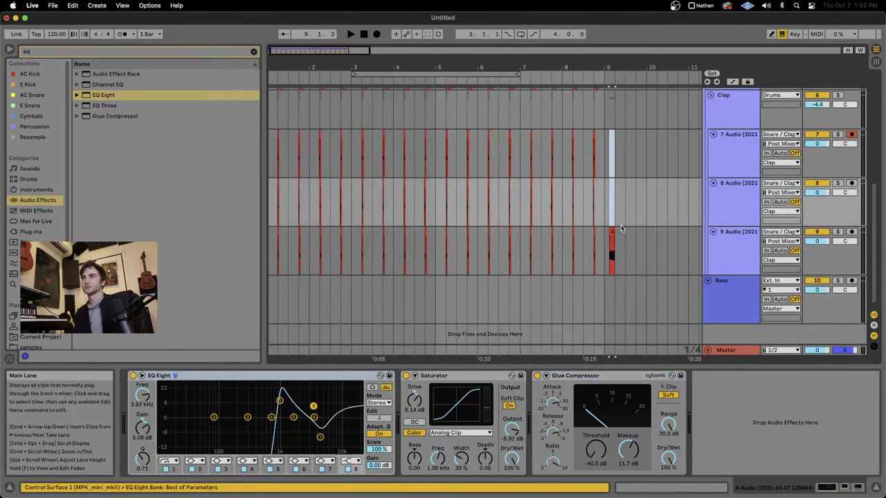
Step: Move the remaining bar 9 clip from the third clap layer to the Bass track, solo the track and audition it
{"action": "left_click_drag", "start_coordinate": [612, 238], "coordinate": [612, 291]}
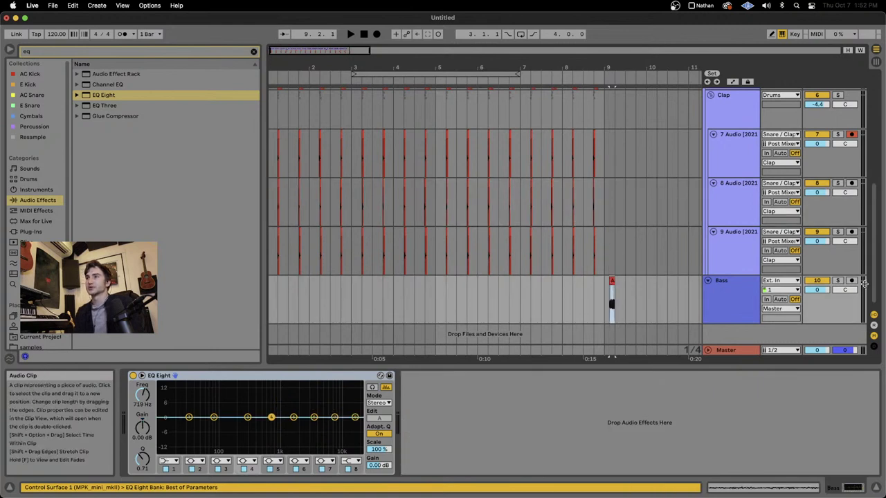
{"action": "left_click", "coordinate": [837, 281]}
{"action": "key", "text": "space"}
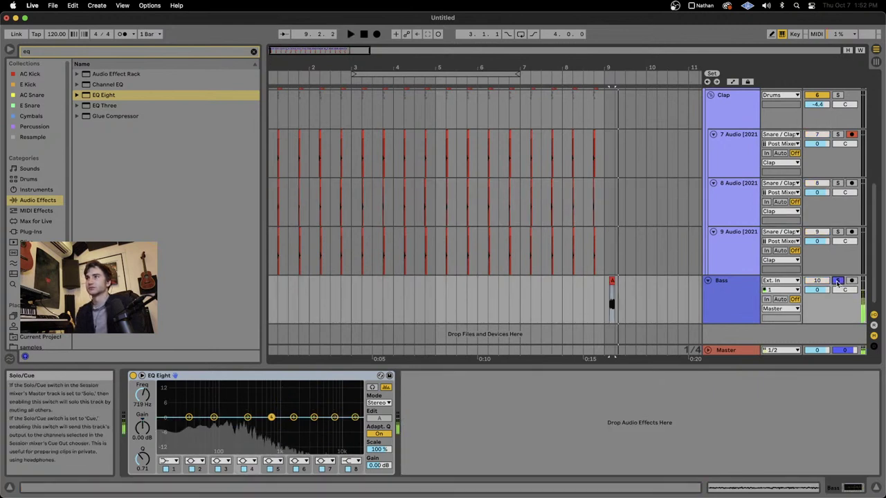
Step: Unsolo the Bass track and add an extra clap hit on all three layer tracks half a beat before bar 4's last clap
{"action": "left_click", "coordinate": [838, 281]}
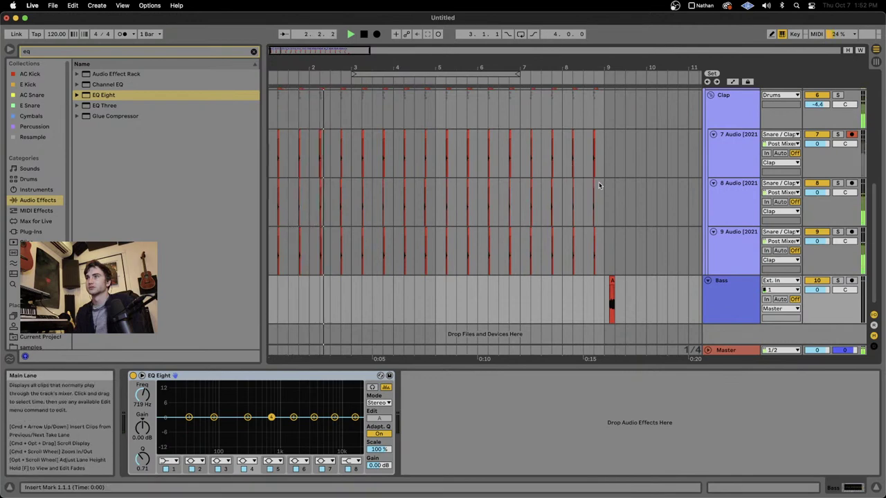
{"action": "scroll", "coordinate": [596, 184], "scroll_direction": "up", "scroll_amount": 3}
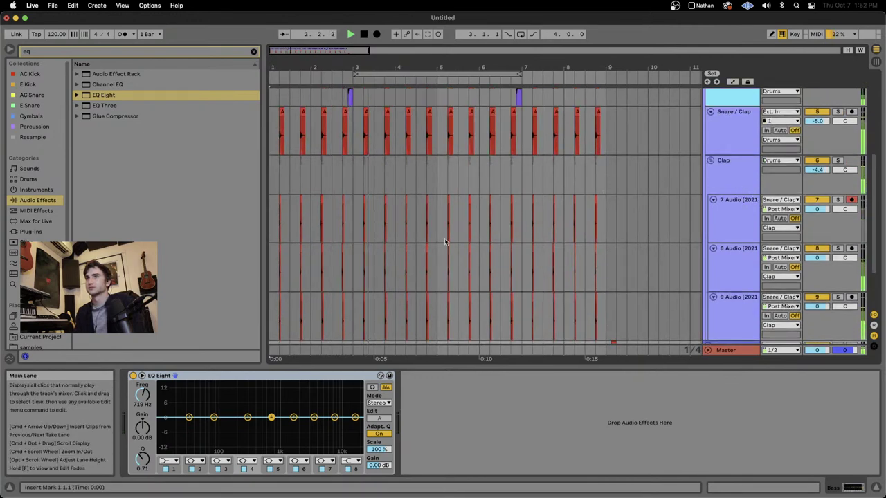
{"action": "scroll", "coordinate": [444, 237], "scroll_direction": "up", "scroll_amount": 3}
{"action": "left_click_drag", "start_coordinate": [450, 200], "coordinate": [440, 296]}
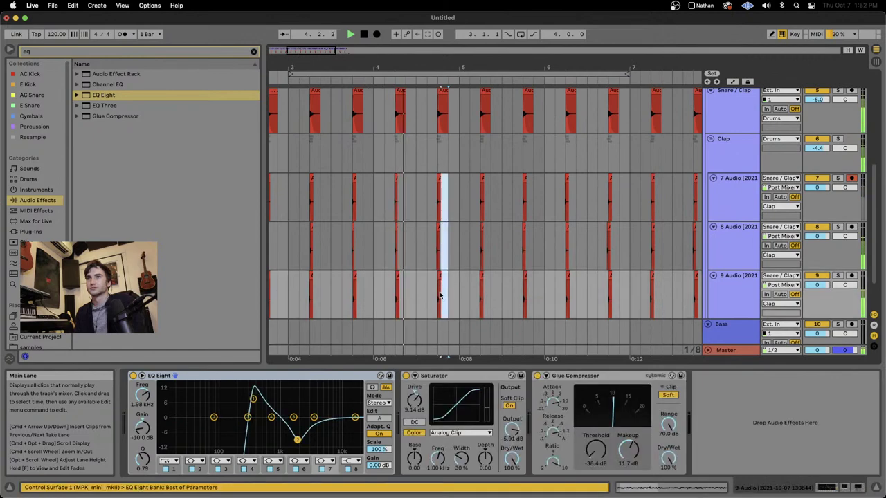
{"action": "left_click_drag", "start_coordinate": [374, 298], "coordinate": [294, 292]}
{"action": "left_click_drag", "start_coordinate": [437, 200], "coordinate": [415, 202]}
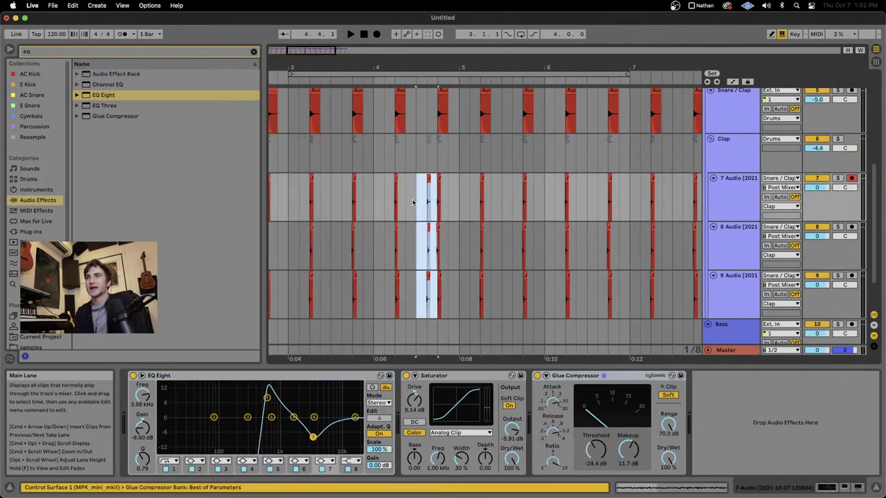
Step: Duplicate the first four bars of all three clap layers over bars 5 to 8 and audition the result
{"action": "scroll", "coordinate": [415, 202], "scroll_direction": "down", "scroll_amount": 10}
{"action": "scroll", "coordinate": [316, 223], "scroll_direction": "up", "scroll_amount": 3}
{"action": "scroll", "coordinate": [339, 208], "scroll_direction": "left", "scroll_amount": 3}
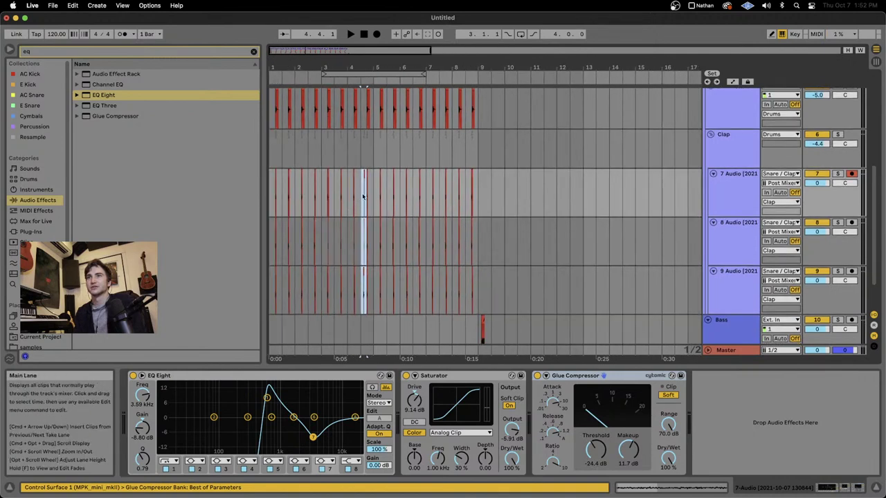
{"action": "mouse_move", "coordinate": [373, 193]}
{"action": "left_mouse_down"}
{"action": "mouse_move", "coordinate": [144, 350]}
{"action": "mouse_move", "coordinate": [169, 327]}
{"action": "left_mouse_up"}
{"action": "key", "text": "super+d"}
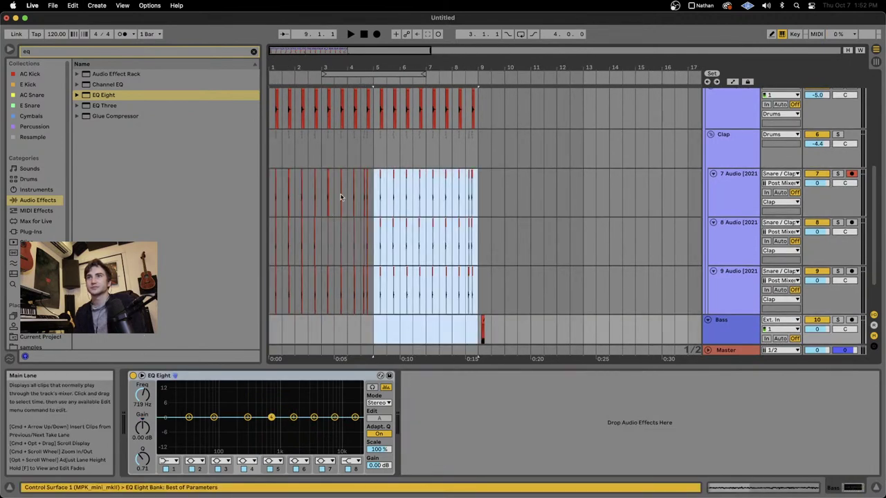
{"action": "left_click", "coordinate": [357, 192]}
{"action": "key", "text": "space"}
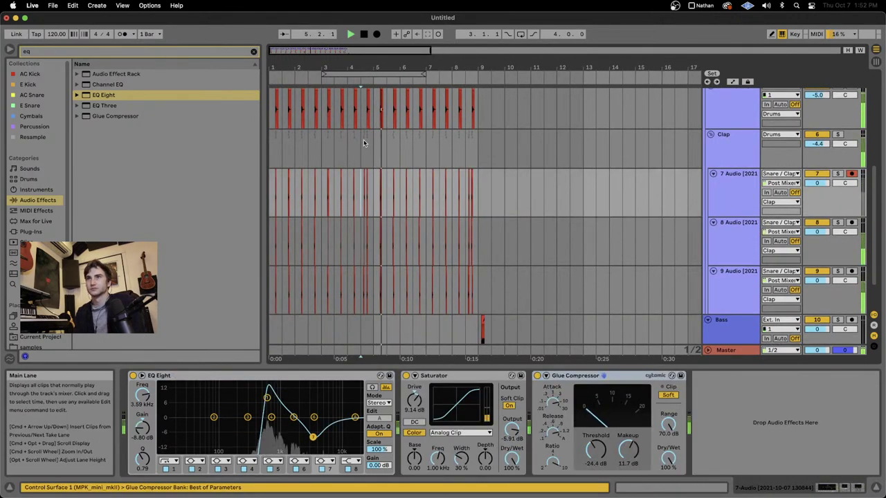
{"action": "scroll", "coordinate": [363, 141], "scroll_direction": "up", "scroll_amount": 5}
{"action": "scroll", "coordinate": [364, 142], "scroll_direction": "down", "scroll_amount": 2}
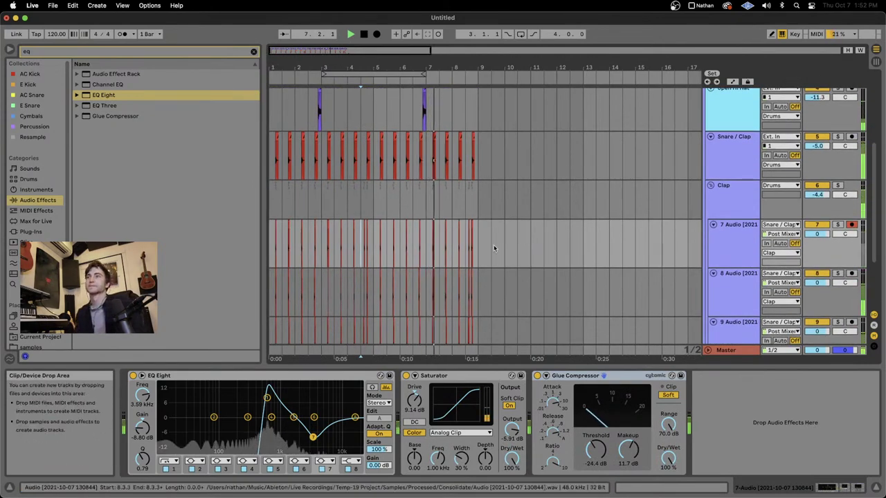
Step: Set band 1 of the Clap group's last EQ Eight to a low cut at 104 Hz with a Q of 0.63
{"action": "left_click", "coordinate": [745, 196]}
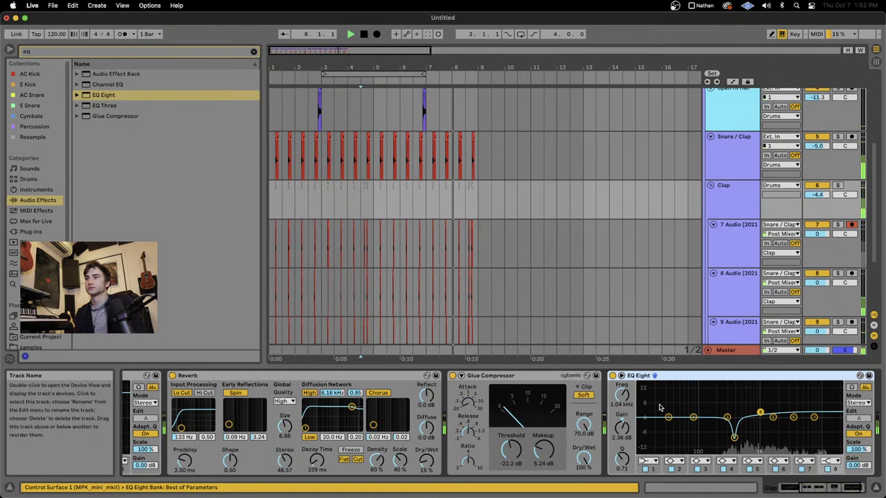
{"action": "left_click", "coordinate": [648, 461]}
{"action": "left_click", "coordinate": [649, 394]}
{"action": "left_click_drag", "start_coordinate": [621, 395], "coordinate": [622, 392]}
{"action": "key", "text": "space"}
{"action": "key", "text": "space"}
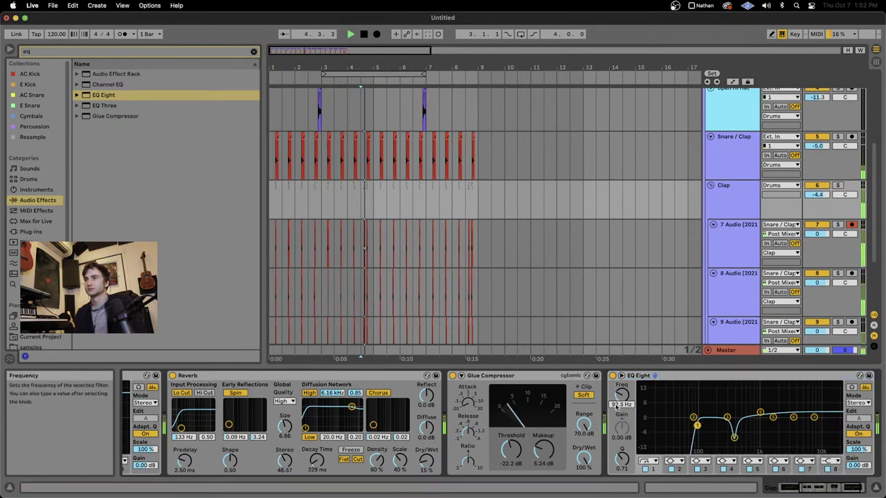
{"action": "left_click_drag", "start_coordinate": [669, 425], "coordinate": [700, 429]}
{"action": "key", "text": "space"}
Step: Play the full drum mix and lower the Clap group's volume to -9.7 dB
{"action": "scroll", "coordinate": [686, 238], "scroll_direction": "down", "scroll_amount": 3}
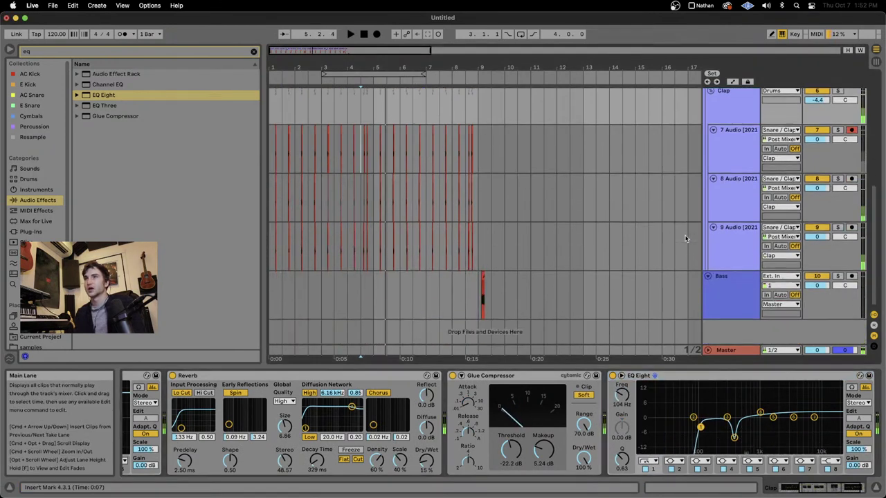
{"action": "scroll", "coordinate": [698, 163], "scroll_direction": "up", "scroll_amount": 7}
{"action": "scroll", "coordinate": [698, 163], "scroll_direction": "right", "scroll_amount": 4}
{"action": "left_click", "coordinate": [711, 100]}
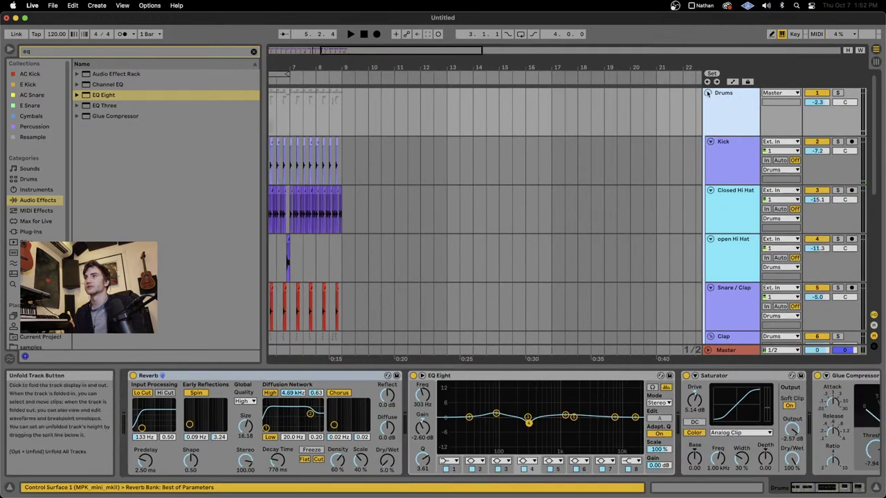
{"action": "left_click", "coordinate": [708, 93]}
{"action": "key", "text": "space"}
{"action": "left_click", "coordinate": [707, 93]}
{"action": "scroll", "coordinate": [798, 204], "scroll_direction": "down", "scroll_amount": 4}
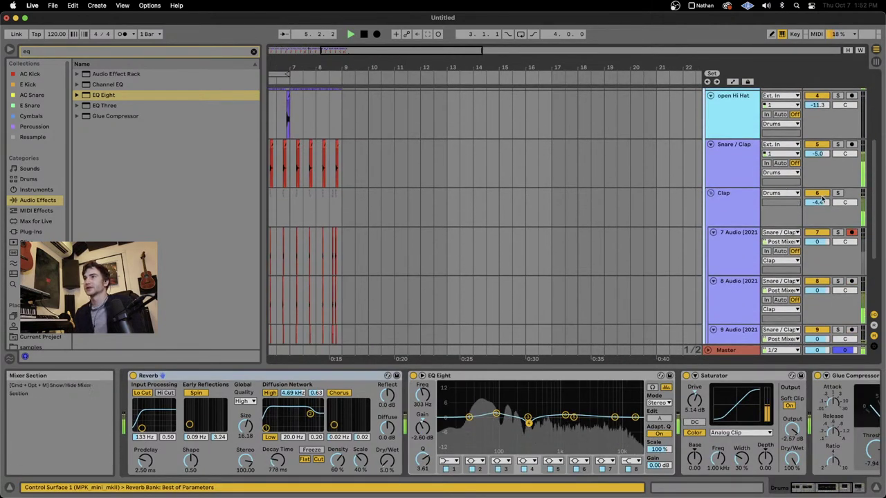
{"action": "mouse_move", "coordinate": [817, 202]}
{"action": "left_mouse_down"}
{"action": "mouse_move", "coordinate": [817, 215]}
{"action": "mouse_move", "coordinate": [817, 203]}
{"action": "left_mouse_up"}
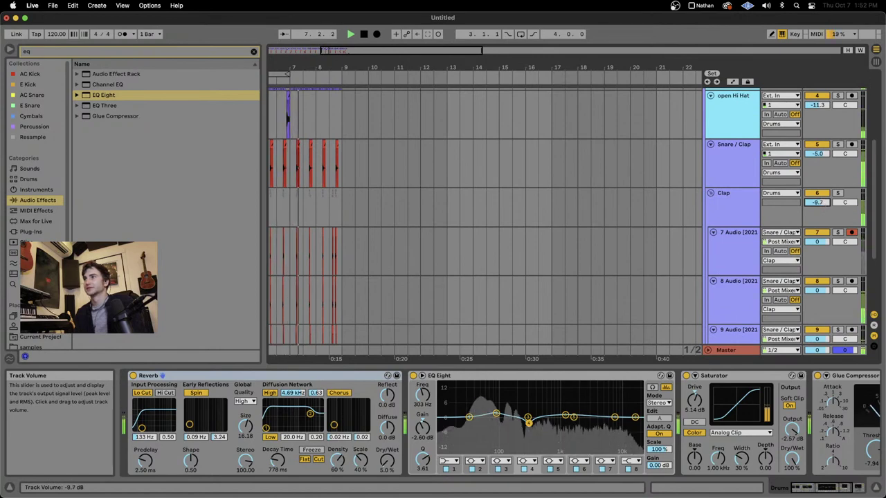
Step: Collapse the Drums group and bring the whole eight-bar section with the Bass track clip into view
{"action": "scroll", "coordinate": [709, 93], "scroll_direction": "up", "scroll_amount": 4}
{"action": "left_click", "coordinate": [708, 93]}
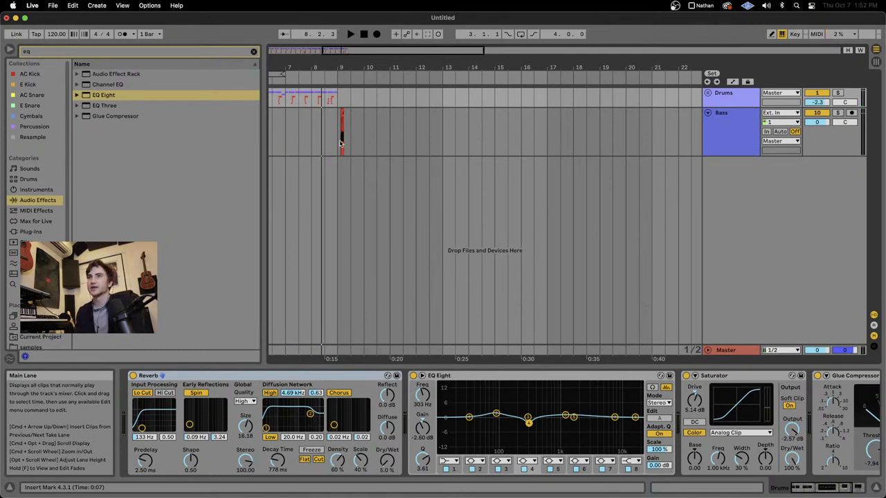
{"action": "left_click_drag", "start_coordinate": [340, 143], "coordinate": [128, 153]}
{"action": "scroll", "coordinate": [289, 114], "scroll_direction": "up", "scroll_amount": 5}
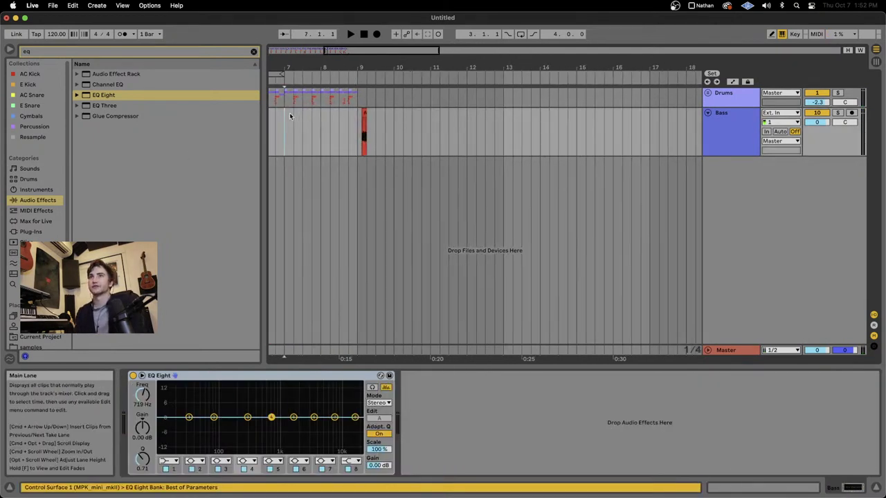
{"action": "scroll", "coordinate": [290, 114], "scroll_direction": "left", "scroll_amount": 5}
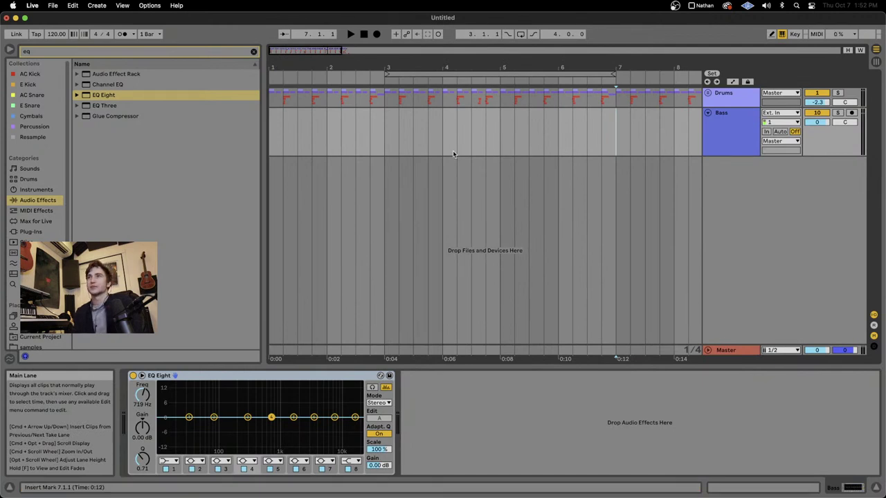
{"action": "scroll", "coordinate": [453, 154], "scroll_direction": "down", "scroll_amount": 5}
{"action": "scroll", "coordinate": [395, 154], "scroll_direction": "up", "scroll_amount": 3}
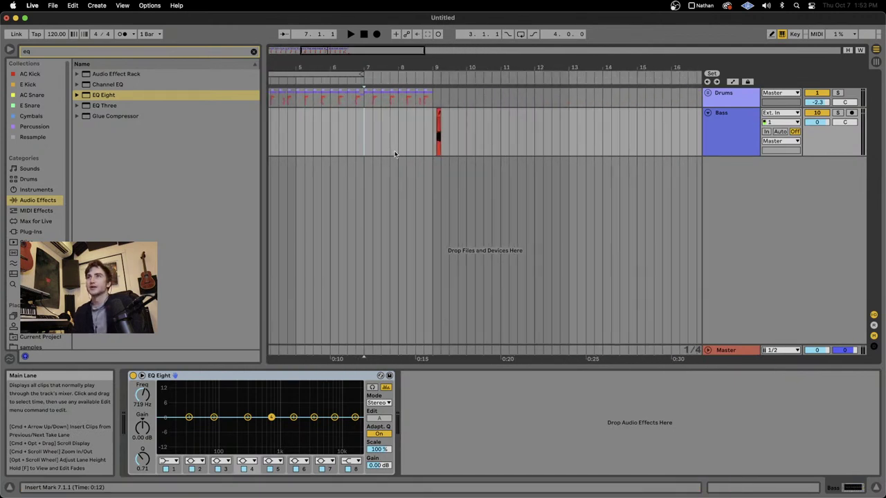
{"action": "scroll", "coordinate": [395, 154], "scroll_direction": "left", "scroll_amount": 4}
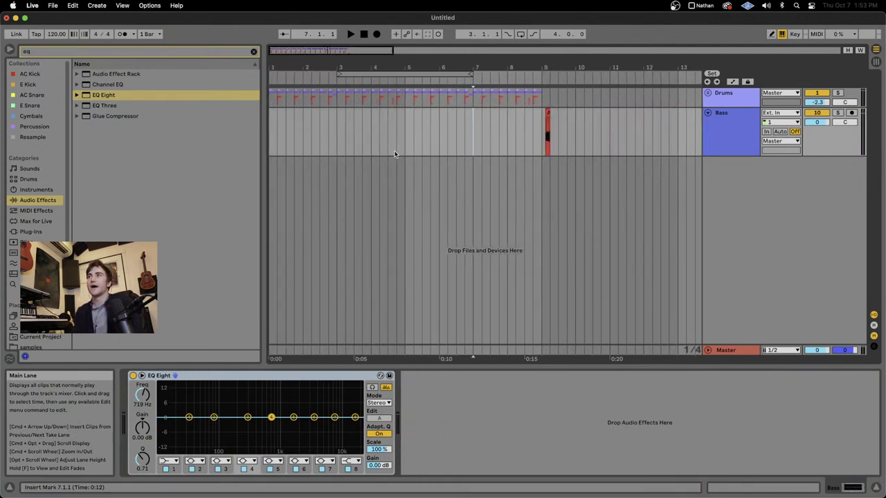
Step: Add a Sampler instrument on a new track and load the Bass track's bar 9 clip as its sample
{"action": "left_click", "coordinate": [253, 49]}
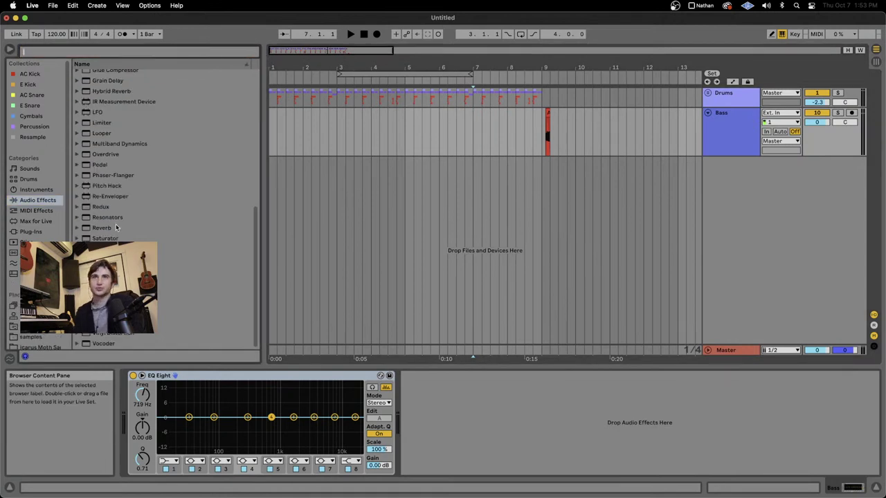
{"action": "left_click", "coordinate": [36, 190]}
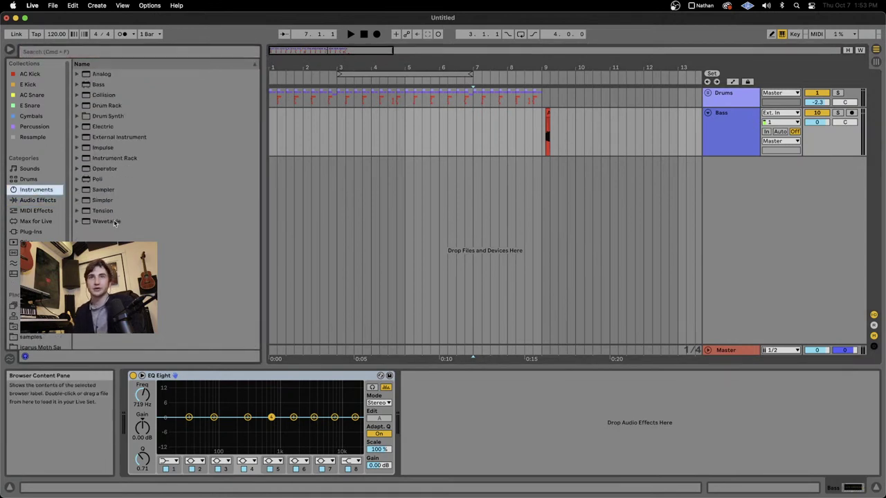
{"action": "left_click_drag", "start_coordinate": [105, 191], "coordinate": [521, 200]}
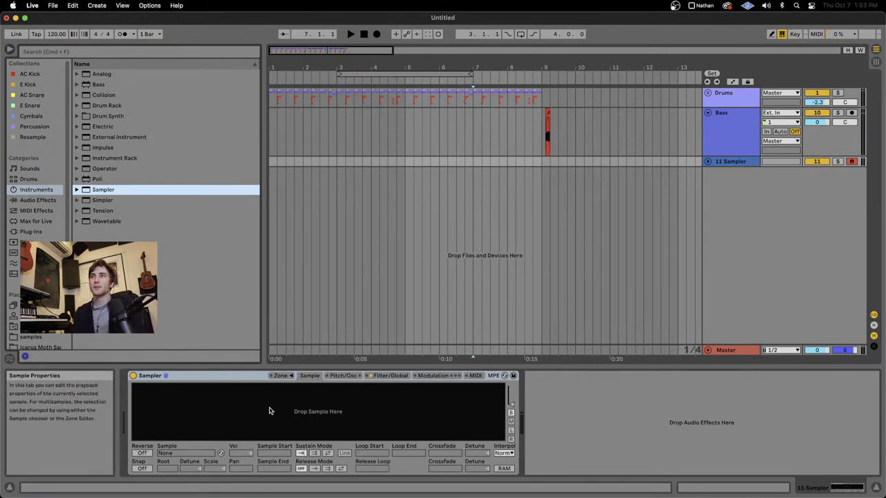
{"action": "left_click_drag", "start_coordinate": [548, 112], "coordinate": [467, 211]}
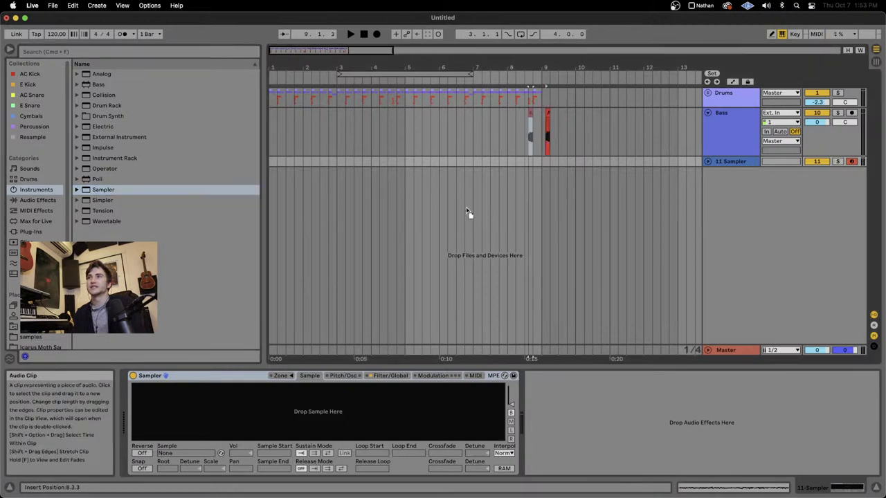
{"action": "left_click_drag", "start_coordinate": [268, 418], "coordinate": [268, 419]}
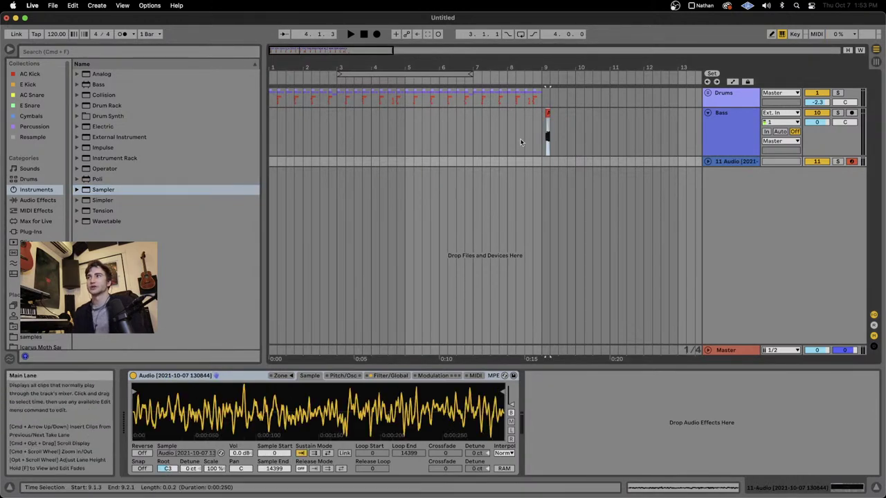
Step: Unfold the new Sampler track and raise the computer keyboard's octave range to C3 to D4 to play the sample
{"action": "left_click", "coordinate": [707, 161]}
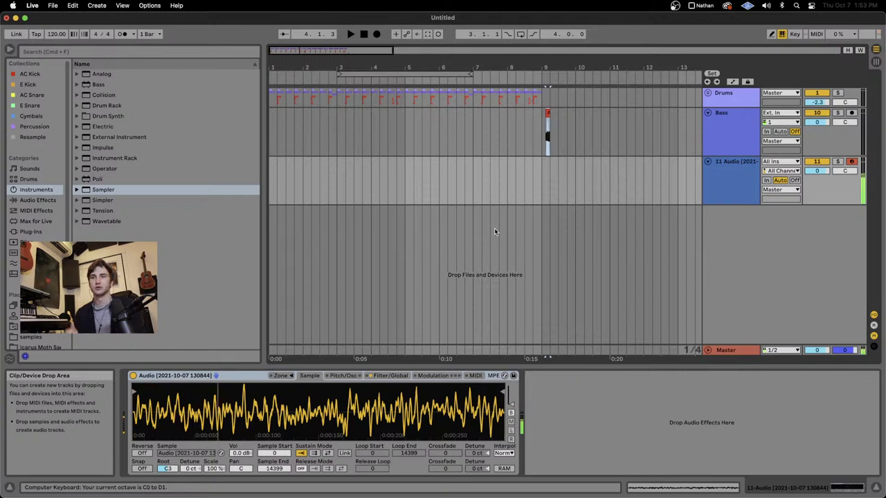
{"action": "key", "text": "x"}
{"action": "key", "text": "x"}
{"action": "key", "text": "x"}
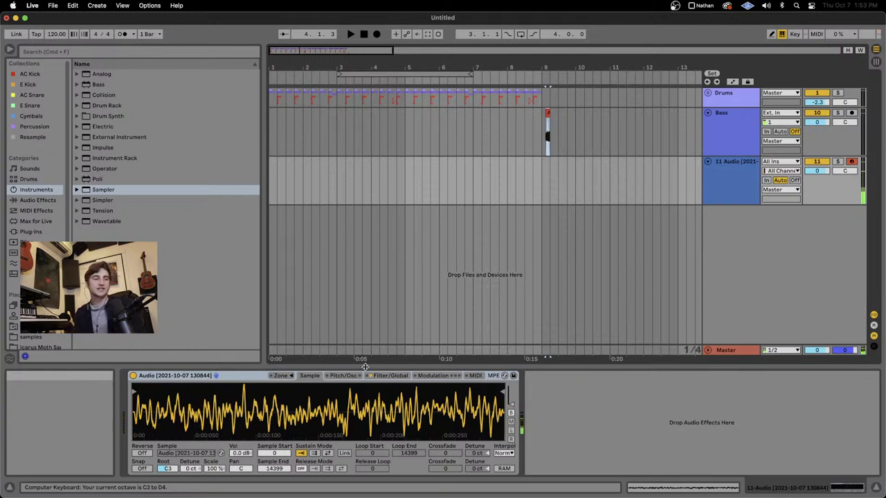
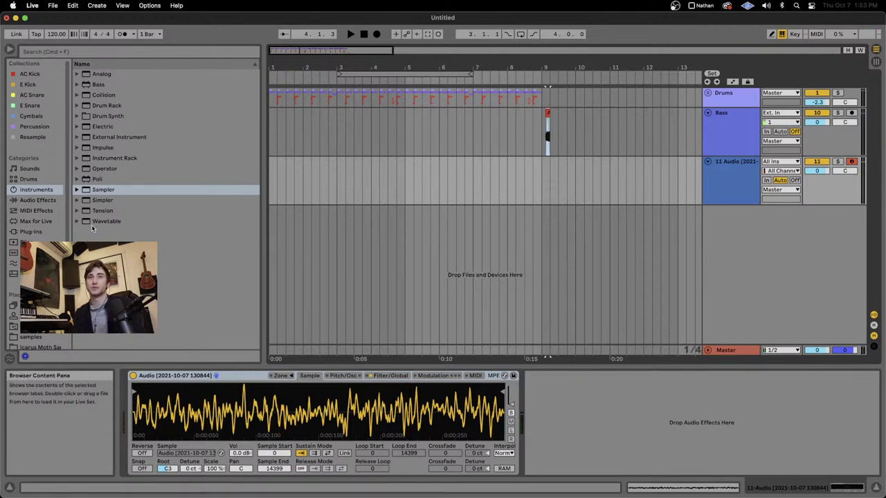
Step: Add an empty Sampler on a new track and return to the Sampler on the 11 Audio track
{"action": "double_click", "coordinate": [98, 190]}
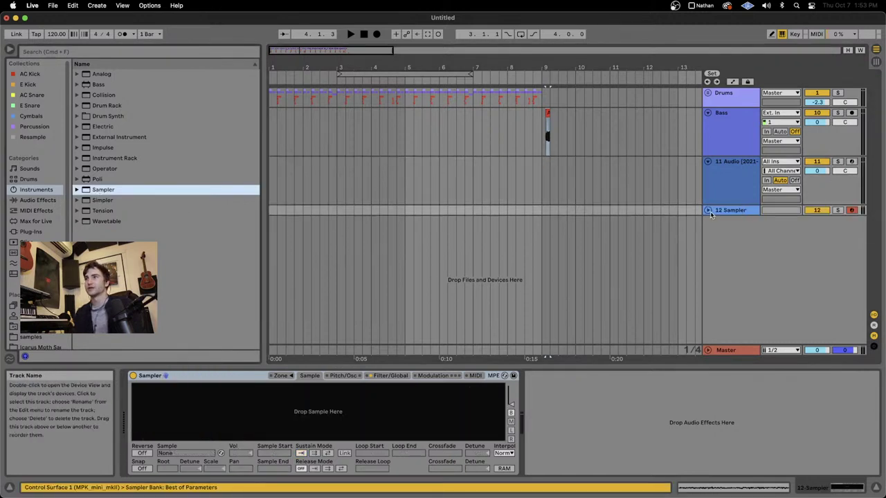
{"action": "left_click", "coordinate": [717, 182]}
Step: Try a sample start of about 4249 in the 11 Audio track's Sampler and return it to 0
{"action": "left_click_drag", "start_coordinate": [137, 391], "coordinate": [242, 402]}
{"action": "scroll", "coordinate": [242, 401], "scroll_direction": "up", "scroll_amount": 5}
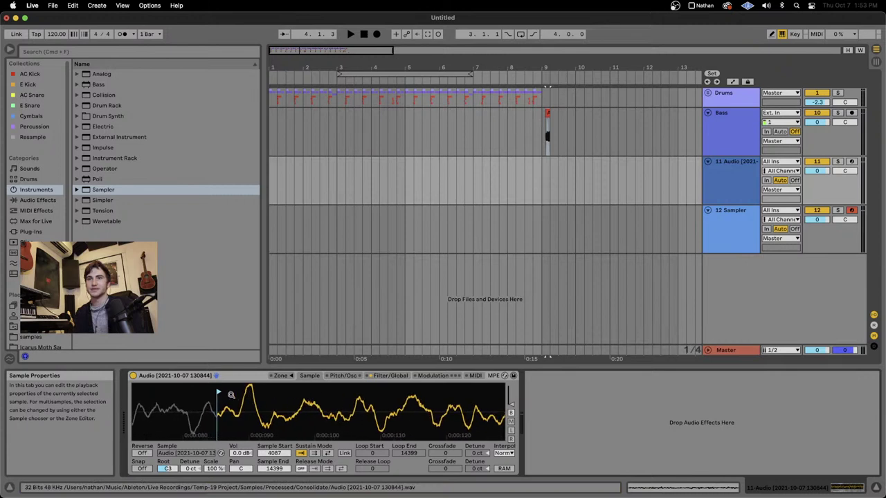
{"action": "scroll", "coordinate": [241, 392], "scroll_direction": "down", "scroll_amount": 5}
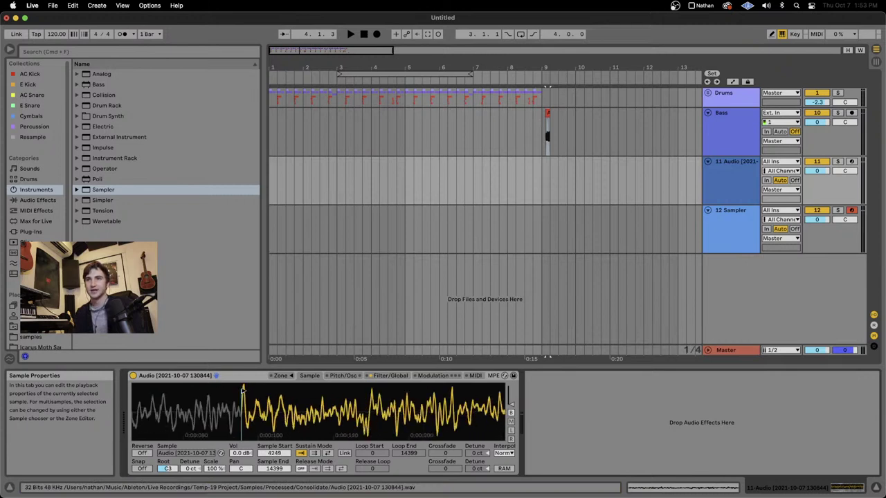
{"action": "mouse_move", "coordinate": [501, 393]}
{"action": "left_mouse_down"}
{"action": "mouse_move", "coordinate": [314, 392]}
{"action": "mouse_move", "coordinate": [510, 393]}
{"action": "left_mouse_up"}
{"action": "left_click_drag", "start_coordinate": [242, 392], "coordinate": [113, 392]}
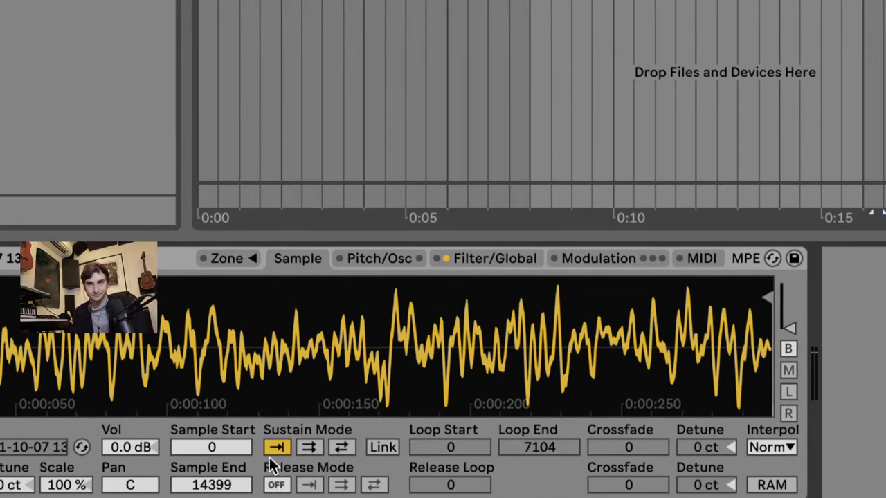
Step: Enable forward looping as the sustain mode and narrow the loop to run from 3808 to 4472
{"action": "left_click", "coordinate": [310, 449]}
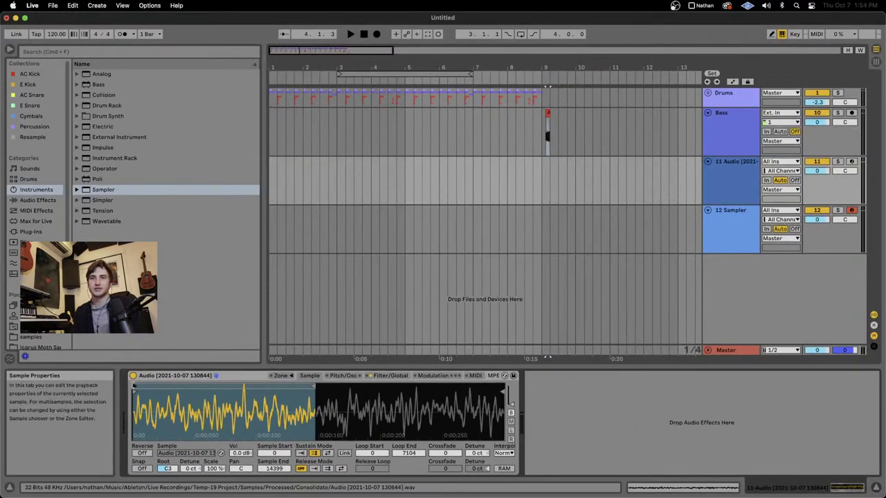
{"action": "left_click_drag", "start_coordinate": [133, 388], "coordinate": [233, 384]}
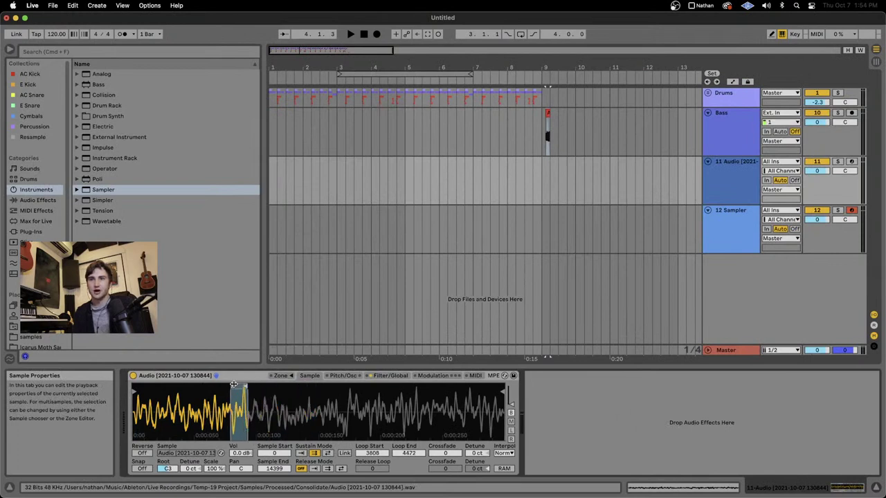
{"action": "scroll", "coordinate": [236, 423], "scroll_direction": "up", "scroll_amount": 3}
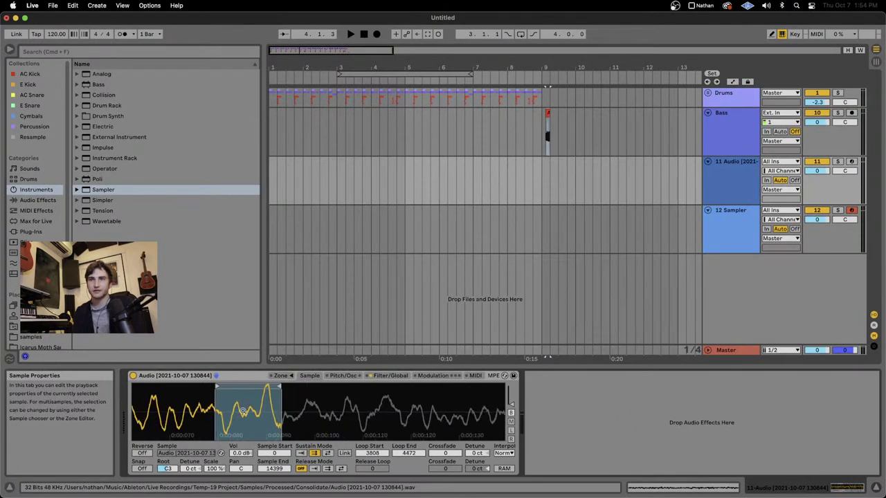
{"action": "scroll", "coordinate": [248, 408], "scroll_direction": "down", "scroll_amount": 5}
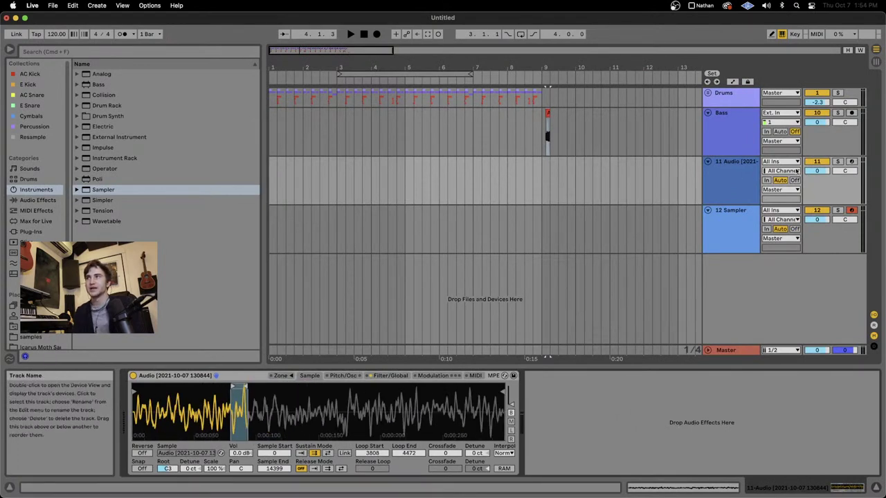
Step: Arm the 11 Audio track, set the sample start to 3488 just before the loop, and audition a note
{"action": "left_click", "coordinate": [852, 162]}
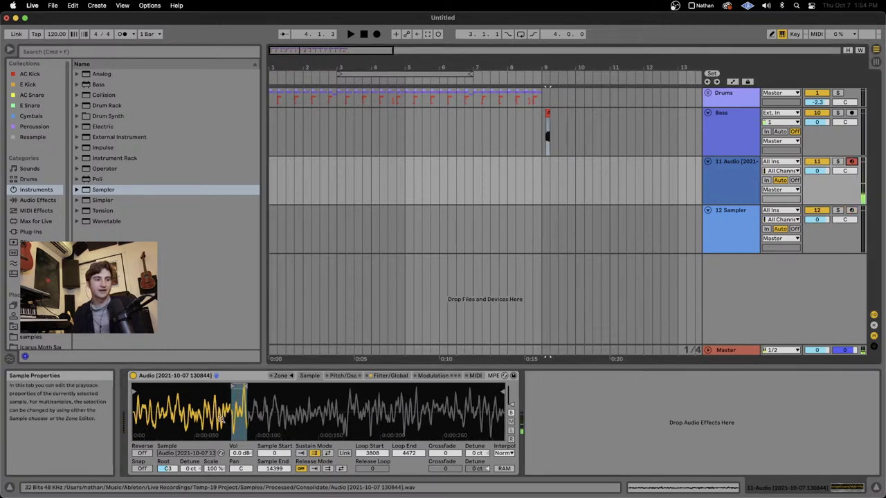
{"action": "left_click_drag", "start_coordinate": [220, 418], "coordinate": [236, 436]}
{"action": "scroll", "coordinate": [232, 424], "scroll_direction": "down", "scroll_amount": 3}
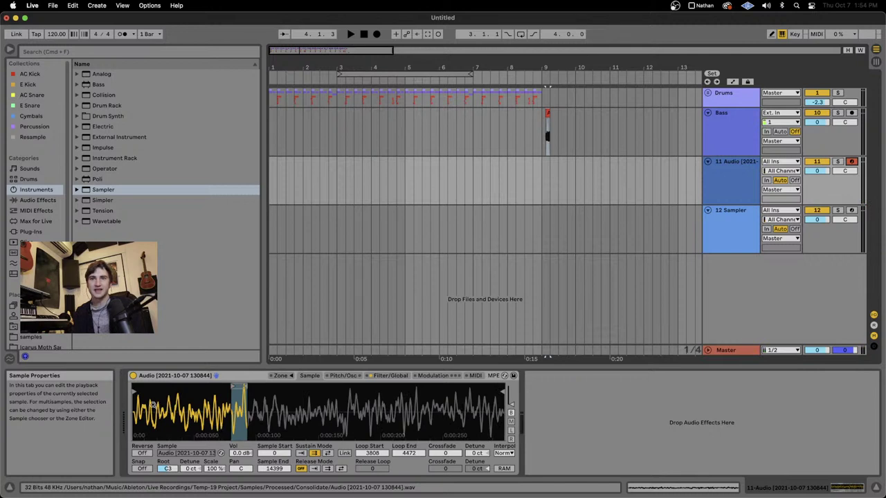
{"action": "left_click_drag", "start_coordinate": [135, 393], "coordinate": [236, 392]}
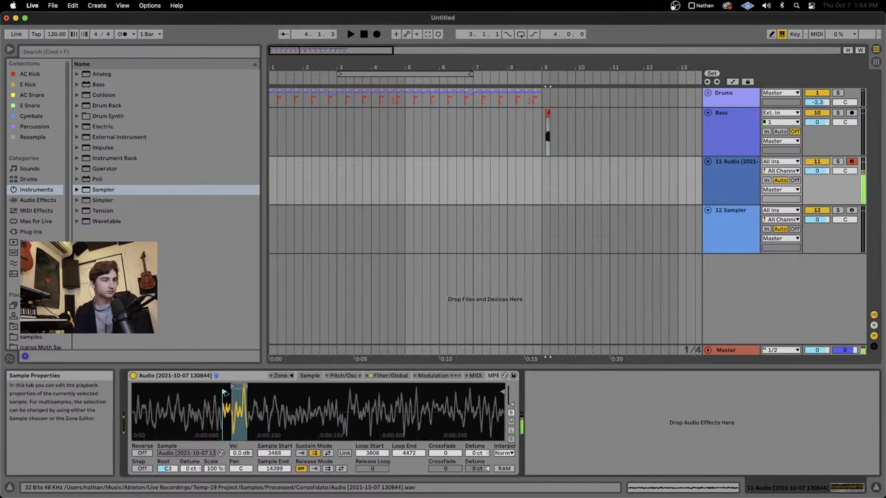
{"action": "key", "text": "z"}
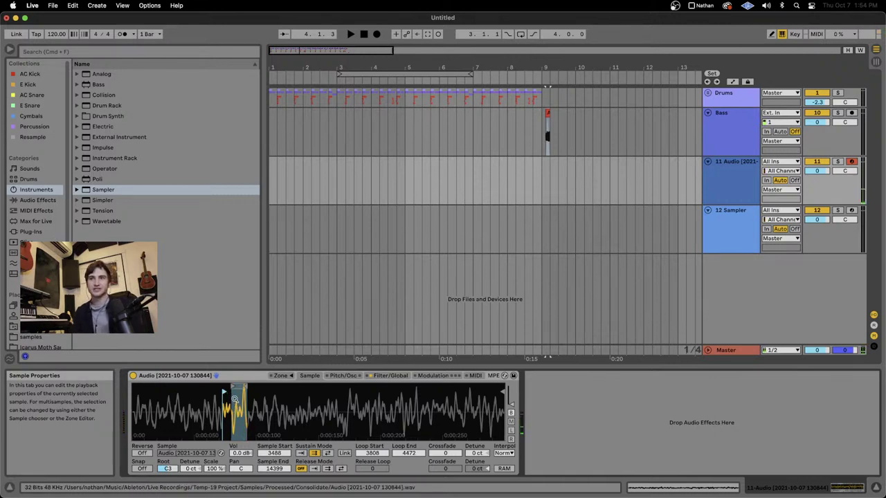
Step: Reposition the sustain loop along the waveform, finishing with loop start 3843 and loop end 4502
{"action": "left_click_drag", "start_coordinate": [206, 419], "coordinate": [206, 446]}
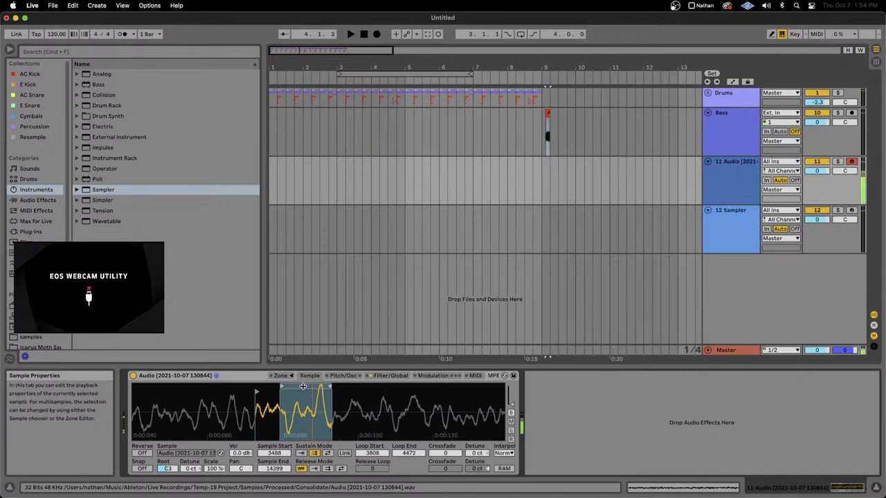
{"action": "mouse_move", "coordinate": [302, 386]}
{"action": "left_mouse_down"}
{"action": "mouse_move", "coordinate": [433, 387]}
{"action": "mouse_move", "coordinate": [290, 387]}
{"action": "left_mouse_up"}
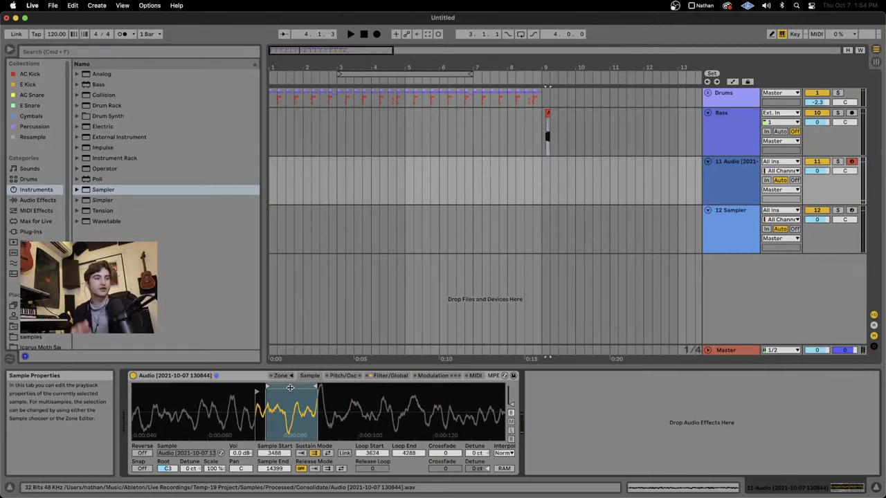
{"action": "left_click_drag", "start_coordinate": [290, 387], "coordinate": [245, 386]}
{"action": "scroll", "coordinate": [333, 298], "scroll_direction": "down", "scroll_amount": 5}
{"action": "scroll", "coordinate": [286, 388], "scroll_direction": "down", "scroll_amount": 5}
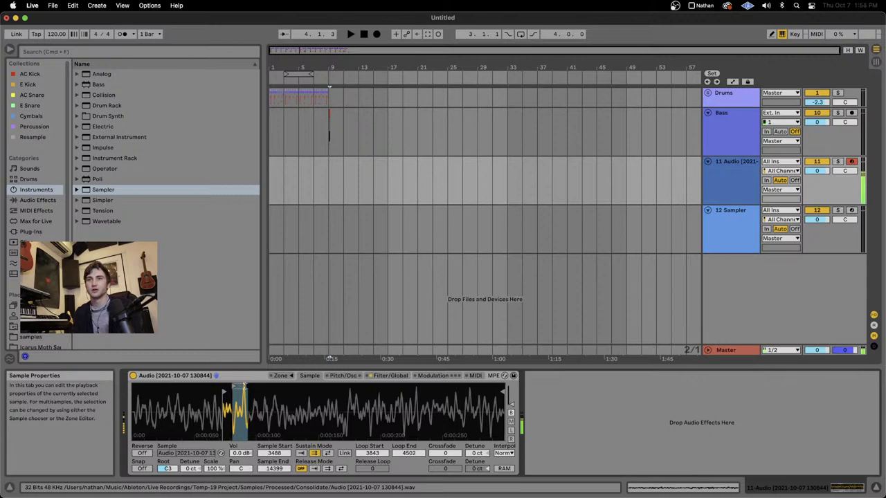
Step: Select the short audio clip at bar 9 on the Bass track and play it back
{"action": "left_click", "coordinate": [732, 219]}
{"action": "scroll", "coordinate": [311, 135], "scroll_direction": "up", "scroll_amount": 8}
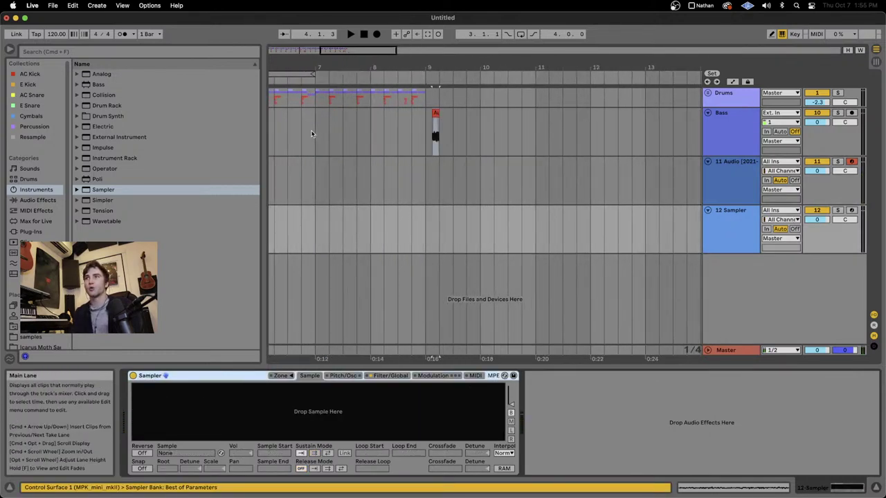
{"action": "left_click", "coordinate": [434, 124]}
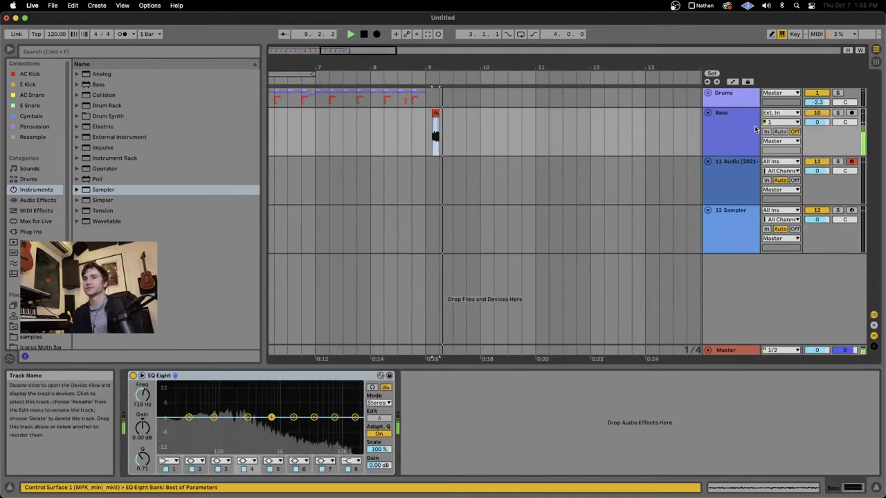
{"action": "key", "text": "space"}
{"action": "key", "text": "space"}
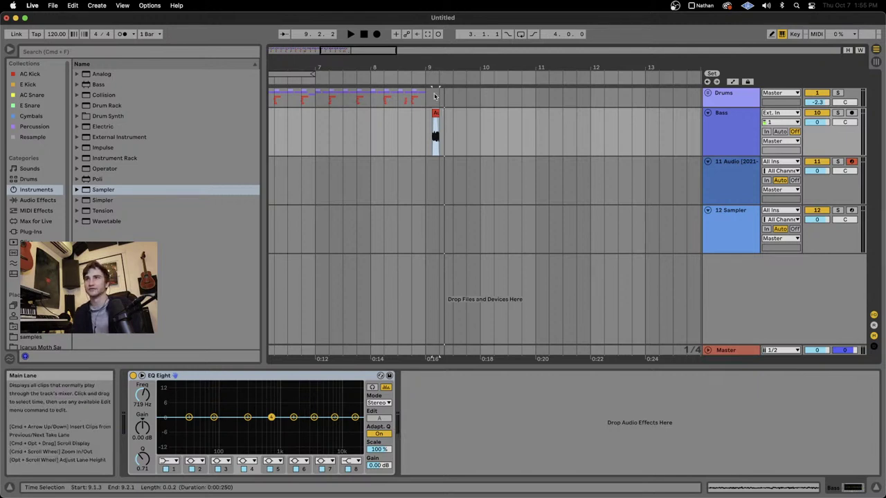
Step: Change band 1 of the Bass track's EQ Eight to a low cut at about 40 Hz with Q 0.61
{"action": "scroll", "coordinate": [434, 137], "scroll_direction": "up", "scroll_amount": 10}
{"action": "scroll", "coordinate": [521, 219], "scroll_direction": "right", "scroll_amount": 1}
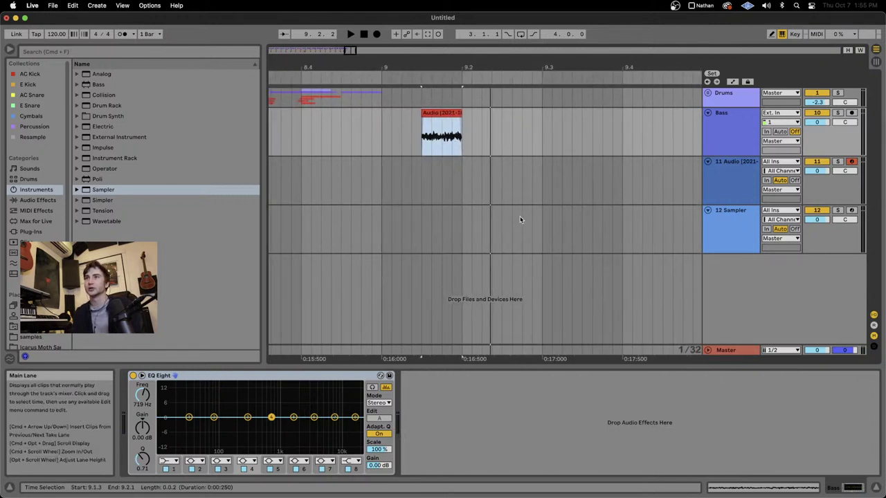
{"action": "left_click", "coordinate": [168, 460]}
{"action": "left_click", "coordinate": [164, 396]}
{"action": "key", "text": "space"}
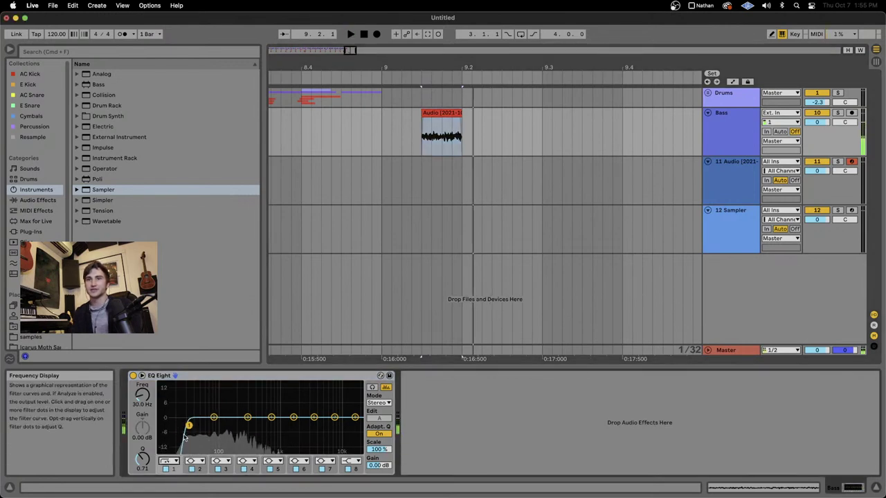
{"action": "left_click_drag", "start_coordinate": [188, 424], "coordinate": [191, 429]}
{"action": "key", "text": "space"}
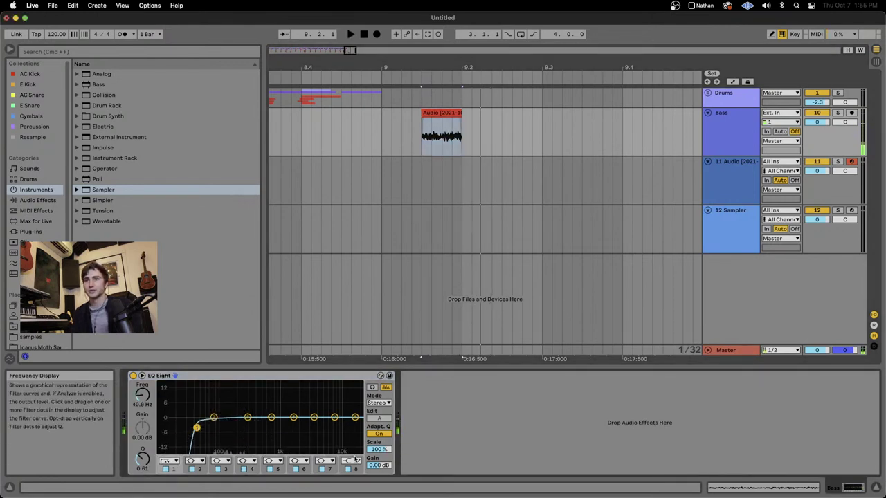
Step: Set band 8 of the EQ Eight to a high shelf with -15 dB gain at about 662 Hz
{"action": "left_click", "coordinate": [352, 461]}
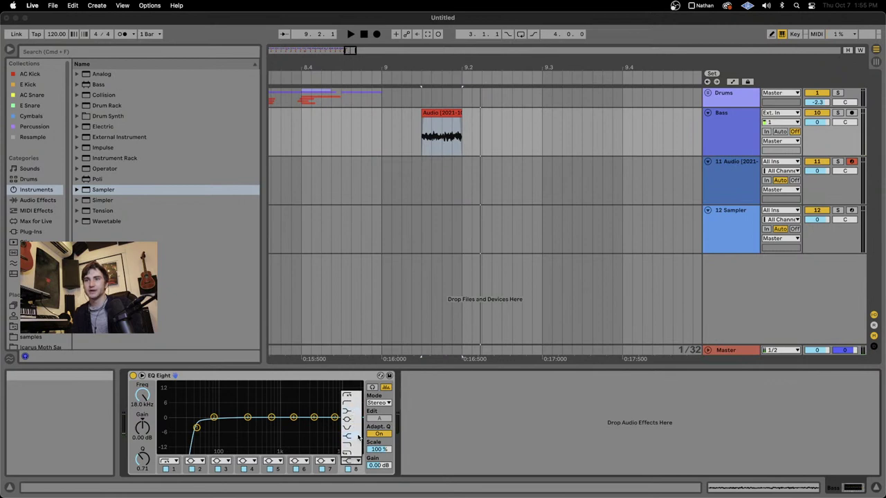
{"action": "left_click", "coordinate": [354, 437]}
{"action": "key", "text": "space"}
{"action": "left_click_drag", "start_coordinate": [355, 417], "coordinate": [265, 451]}
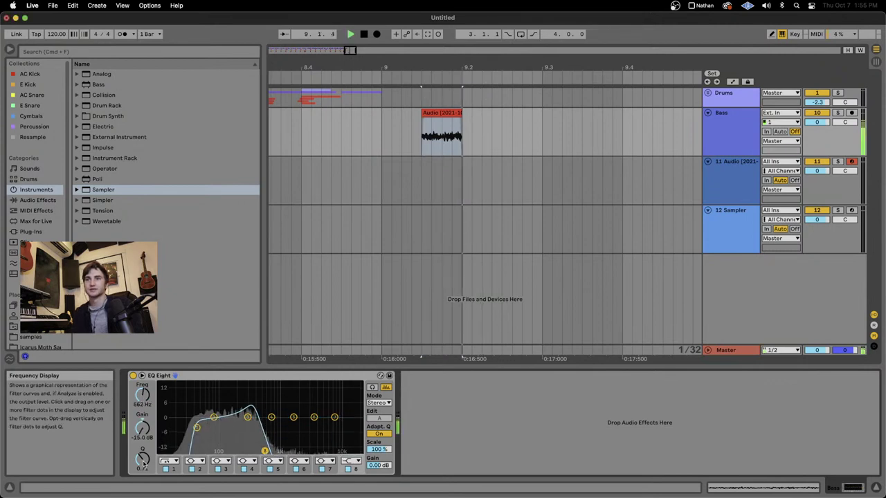
Step: Reduce band 8's Q to 0.10 and raise its frequency slightly while auditioning the clip
{"action": "left_click_drag", "start_coordinate": [140, 459], "coordinate": [139, 477]}
{"action": "key", "text": "space"}
{"action": "key", "text": "space"}
{"action": "key", "text": "space"}
{"action": "mouse_move", "coordinate": [265, 451]}
{"action": "left_mouse_down"}
{"action": "mouse_move", "coordinate": [226, 451]}
{"action": "mouse_move", "coordinate": [271, 451]}
{"action": "left_mouse_up"}
{"action": "key", "text": "space"}
{"action": "key", "text": "space"}
{"action": "key", "text": "space"}
{"action": "key", "text": "space"}
Step: Raise band 1's low cut to about 91.8 Hz and lower band 8's shelf to about 435 Hz
{"action": "left_click_drag", "start_coordinate": [197, 428], "coordinate": [217, 428]}
{"action": "key", "text": "space"}
{"action": "key", "text": "space"}
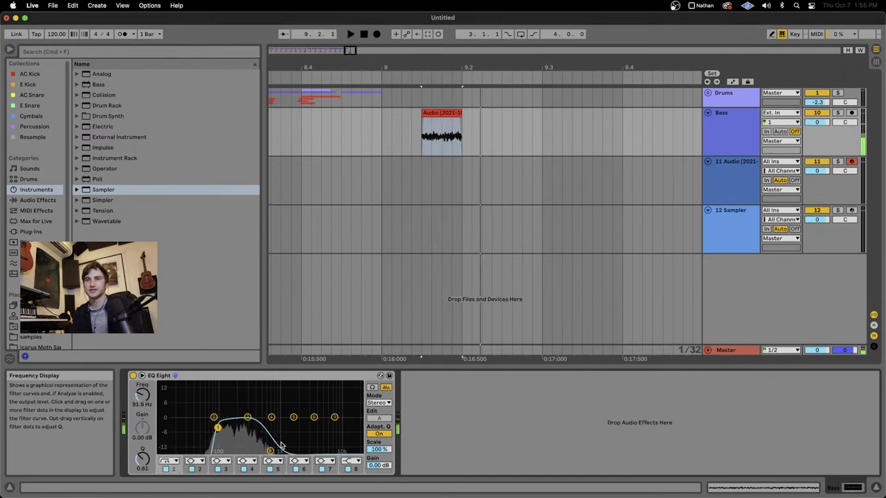
{"action": "left_click", "coordinate": [270, 451]}
{"action": "left_click_drag", "start_coordinate": [270, 451], "coordinate": [258, 451]}
{"action": "key", "text": "space"}
{"action": "key", "text": "space"}
Step: Boost band 3 by 15 dB at about 153 Hz and narrow its peak to Q 3.55
{"action": "left_click_drag", "start_coordinate": [247, 417], "coordinate": [231, 384]}
{"action": "key", "text": "space"}
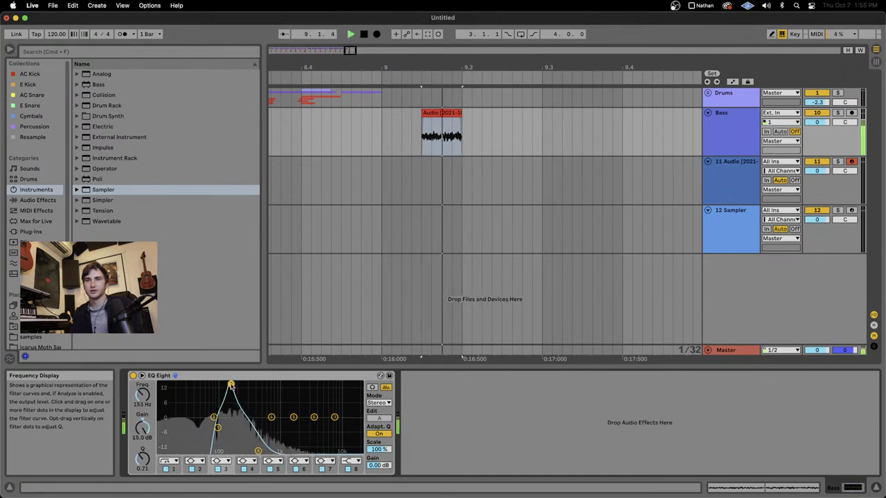
{"action": "key", "text": "space"}
{"action": "key", "text": "space"}
{"action": "left_click_drag", "start_coordinate": [137, 464], "coordinate": [137, 451]}
{"action": "key", "text": "space"}
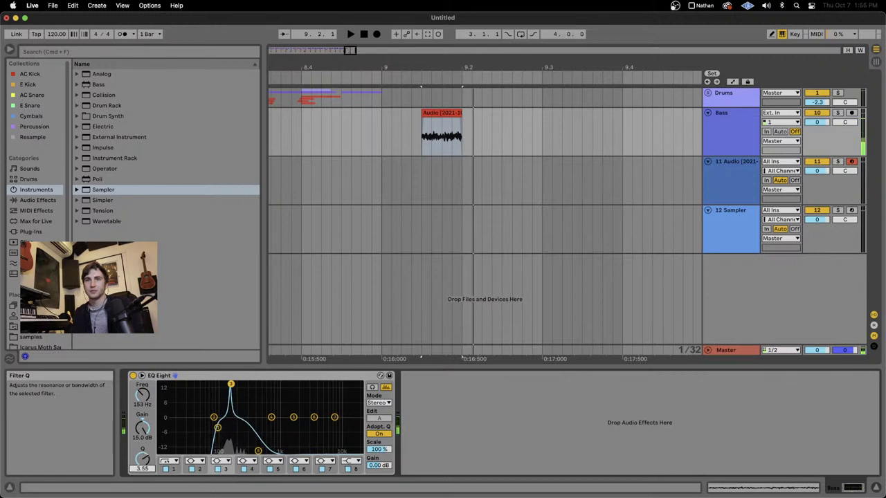
Step: Retune band 3's peak to 131 Hz in the expanded EQ display and audition the clip
{"action": "left_click", "coordinate": [142, 376]}
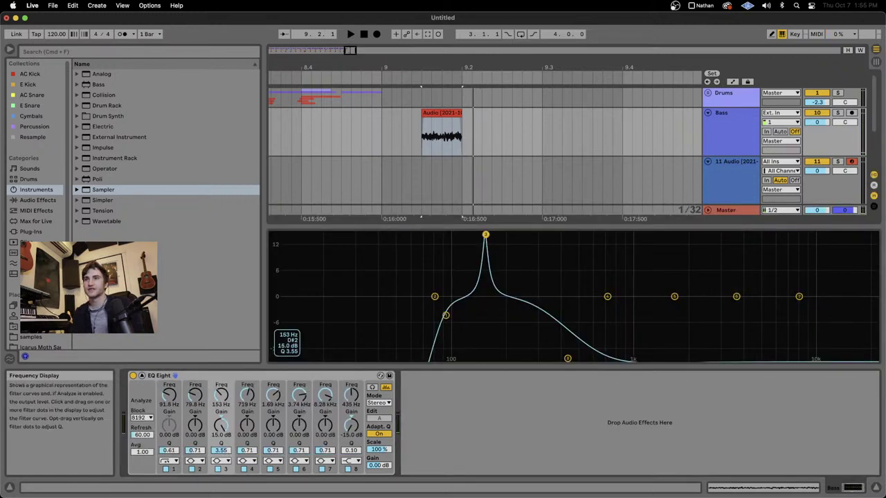
{"action": "left_click_drag", "start_coordinate": [485, 234], "coordinate": [473, 234]}
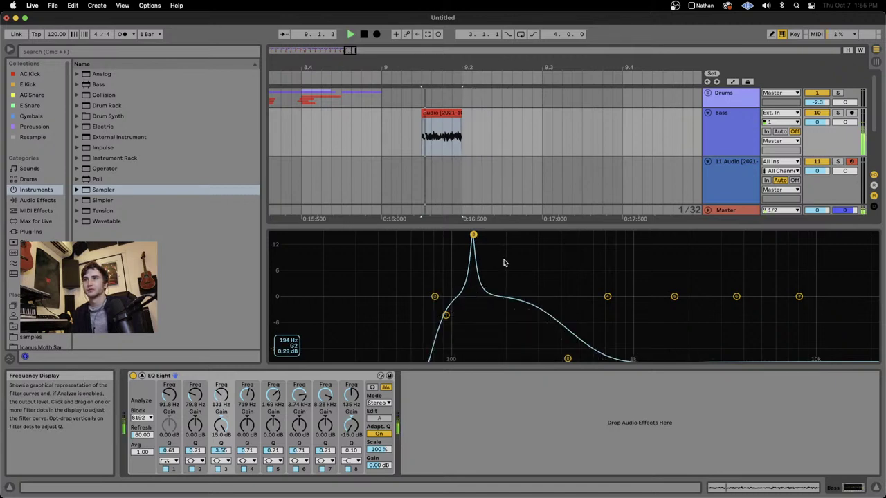
{"action": "key", "text": "space"}
{"action": "key", "text": "space"}
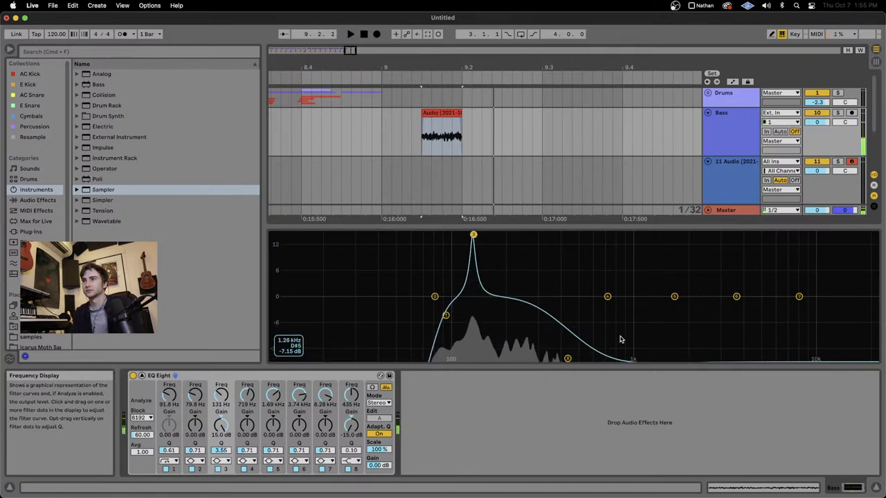
{"action": "double_click", "coordinate": [576, 344]}
{"action": "key", "text": "space"}
{"action": "key", "text": "space"}
Step: Change band 7 to a high cut filter and lower it to about 160 Hz with Q 0.49
{"action": "left_click", "coordinate": [324, 461]}
{"action": "left_click", "coordinate": [324, 459]}
{"action": "key", "text": "space"}
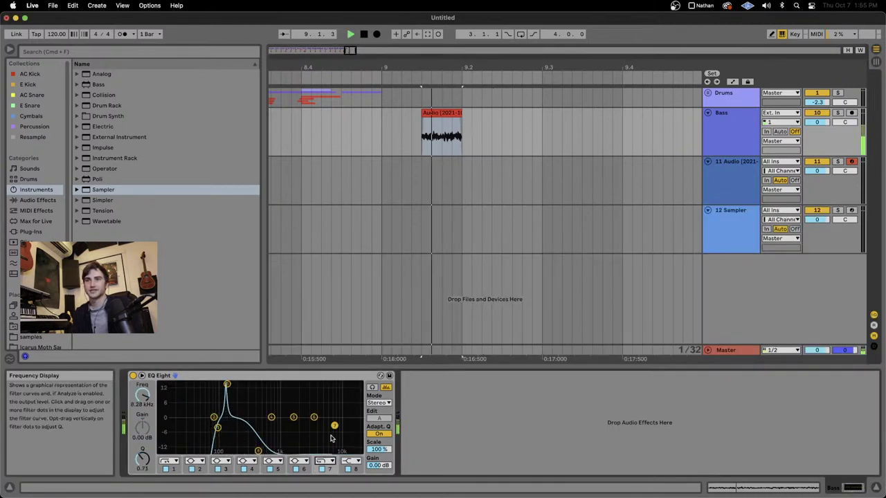
{"action": "key", "text": "space"}
{"action": "key", "text": "space"}
{"action": "left_click_drag", "start_coordinate": [334, 427], "coordinate": [232, 431]}
Step: Duplicate the EQ Eight twice so that three identical instances run in series on the Bass track
{"action": "left_click", "coordinate": [249, 376]}
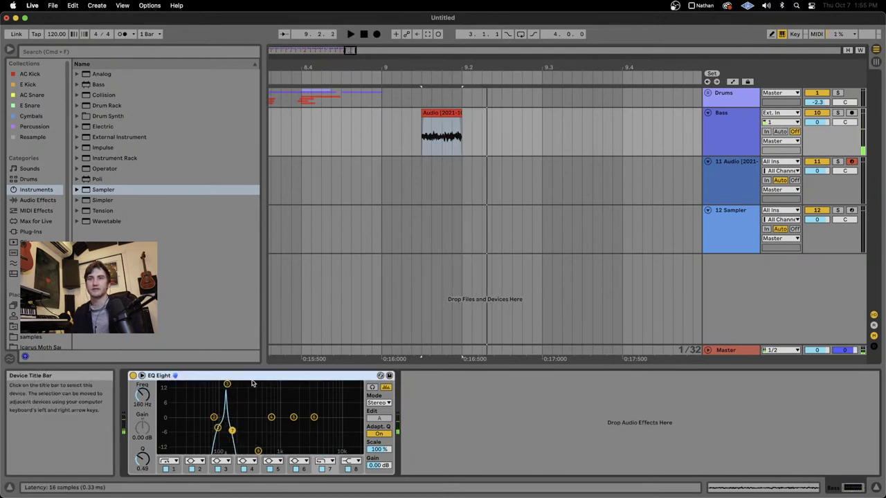
{"action": "key", "text": "super+d"}
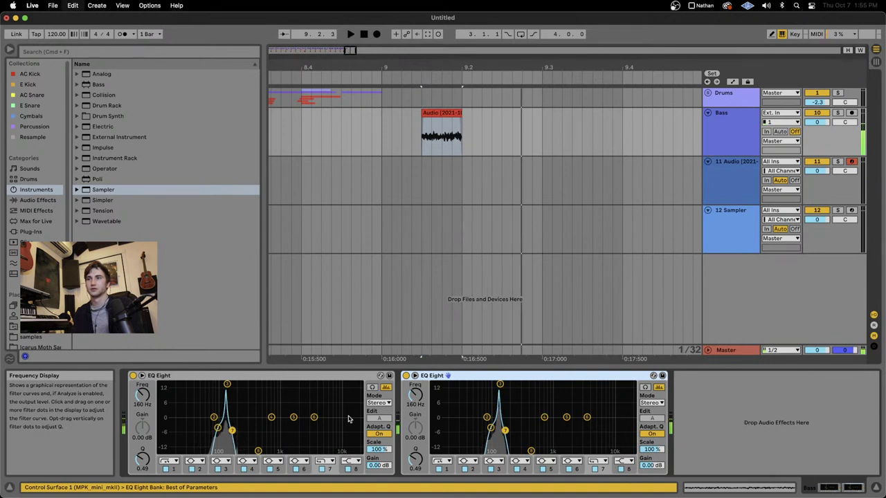
{"action": "key", "text": "super+d"}
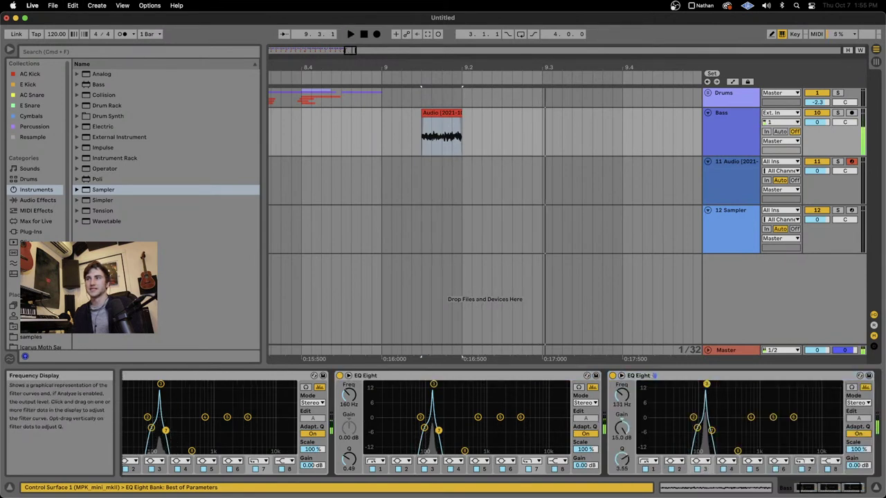
Step: Lower band 3's boost on the third EQ Eight and raise its band 7 high cut to 711 Hz
{"action": "left_click", "coordinate": [706, 384]}
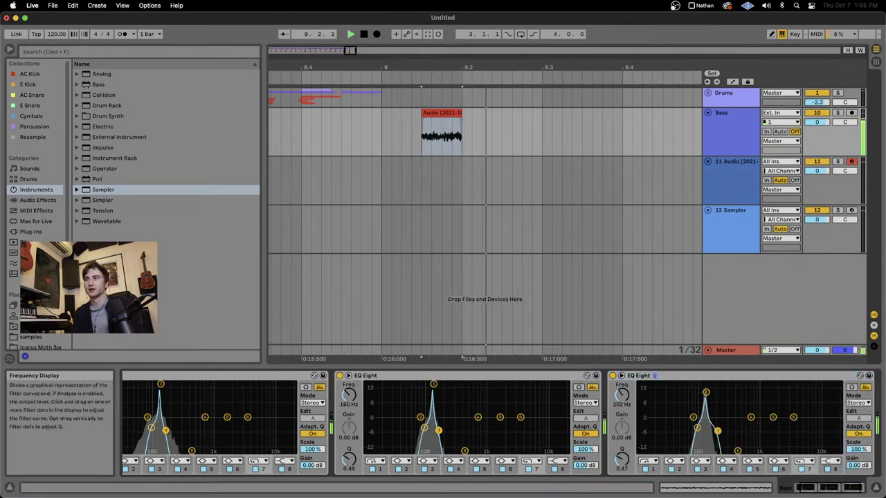
{"action": "left_click_drag", "start_coordinate": [711, 430], "coordinate": [749, 432]}
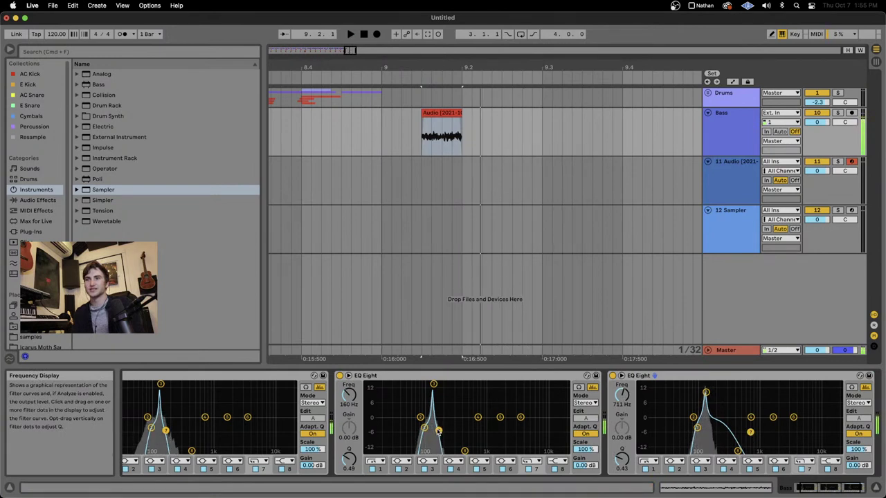
Step: Raise band 7's high cut on the second EQ Eight to 1.29 kHz and audition the clip
{"action": "left_click_drag", "start_coordinate": [439, 430], "coordinate": [493, 432]}
{"action": "scroll", "coordinate": [492, 432], "scroll_direction": "left", "scroll_amount": 2}
{"action": "key", "text": "space"}
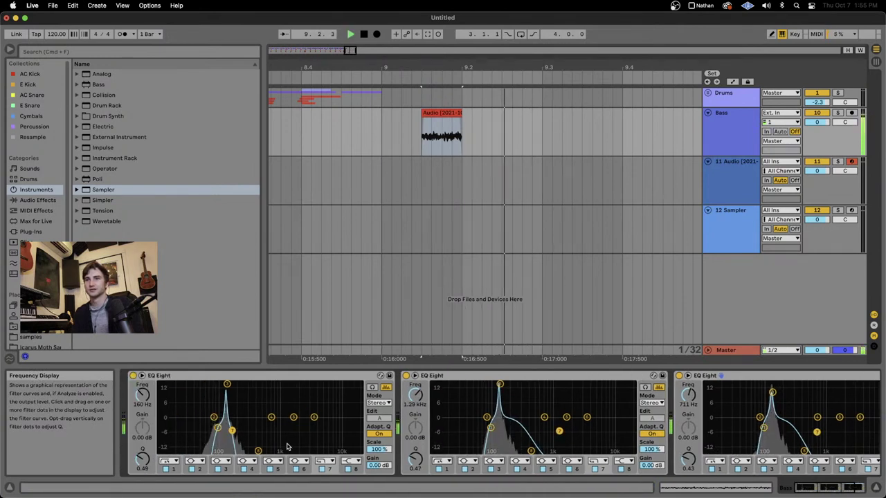
{"action": "key", "text": "space"}
{"action": "key", "text": "space"}
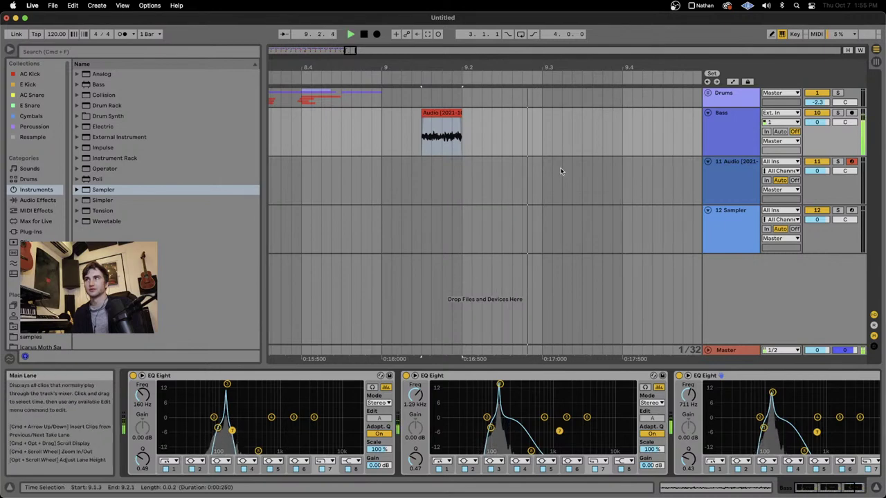
{"action": "key", "text": "space"}
{"action": "scroll", "coordinate": [561, 171], "scroll_direction": "down", "scroll_amount": 5}
Step: Duplicate the Bass track, then freeze and flatten the copy to render its EQ processing into audio
{"action": "right_click", "coordinate": [715, 122]}
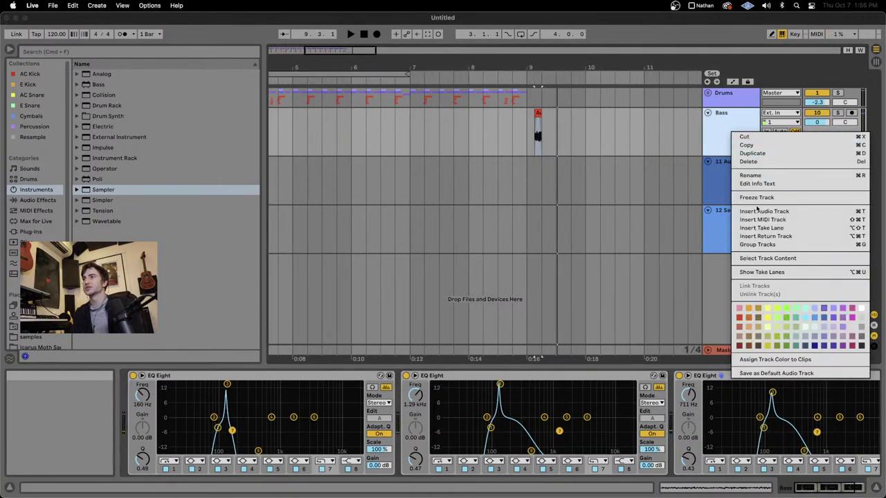
{"action": "left_click", "coordinate": [707, 126]}
{"action": "key", "text": "super+d"}
{"action": "right_click", "coordinate": [724, 174]}
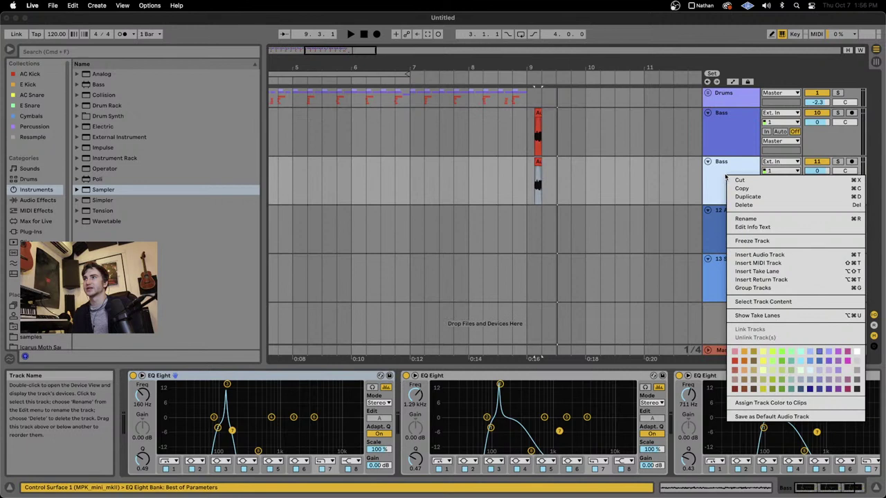
{"action": "left_click", "coordinate": [746, 239]}
{"action": "right_click", "coordinate": [725, 178]}
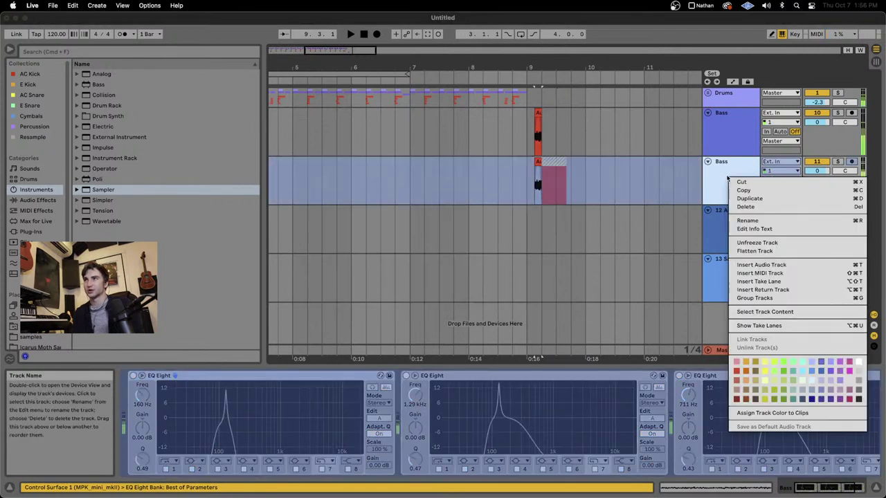
{"action": "left_click", "coordinate": [754, 251]}
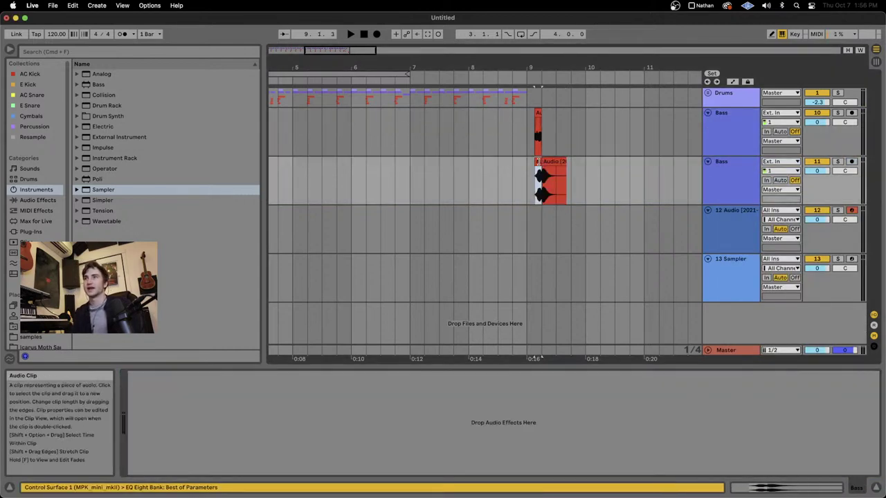
Step: Load the flattened Bass clip into the Sampler track's instrument as its sample and arm that track for playing
{"action": "left_click", "coordinate": [543, 166]}
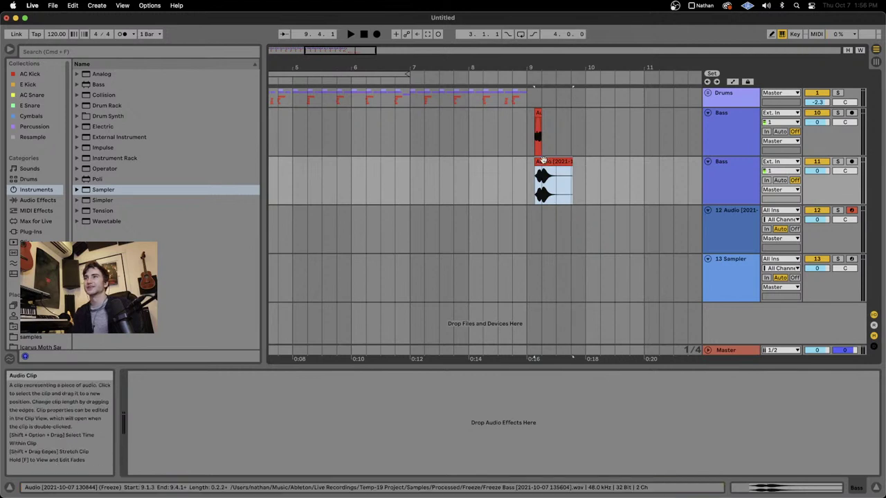
{"action": "left_click", "coordinate": [750, 271]}
{"action": "left_click_drag", "start_coordinate": [572, 160], "coordinate": [338, 401]}
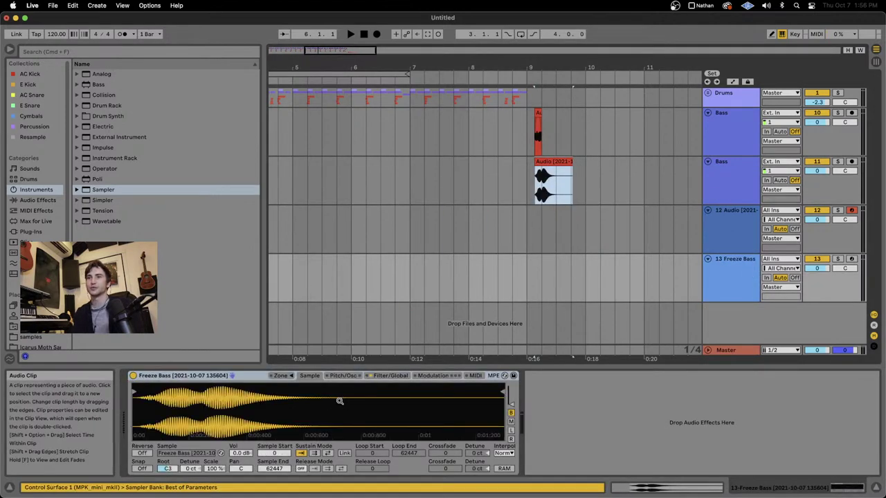
{"action": "left_click", "coordinate": [851, 258]}
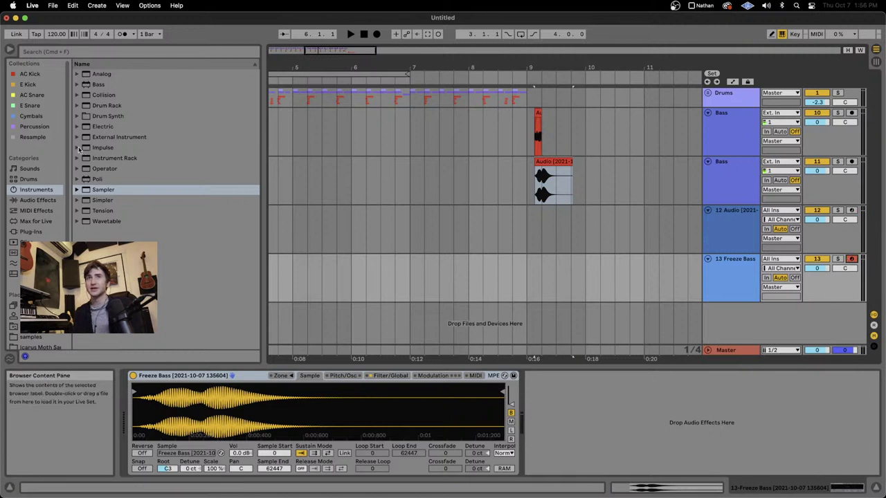
Step: Add a Tuner after the Sampler and play notes to check the new sample's pitch
{"action": "left_click", "coordinate": [52, 51]}
{"action": "type", "text": "tune"}
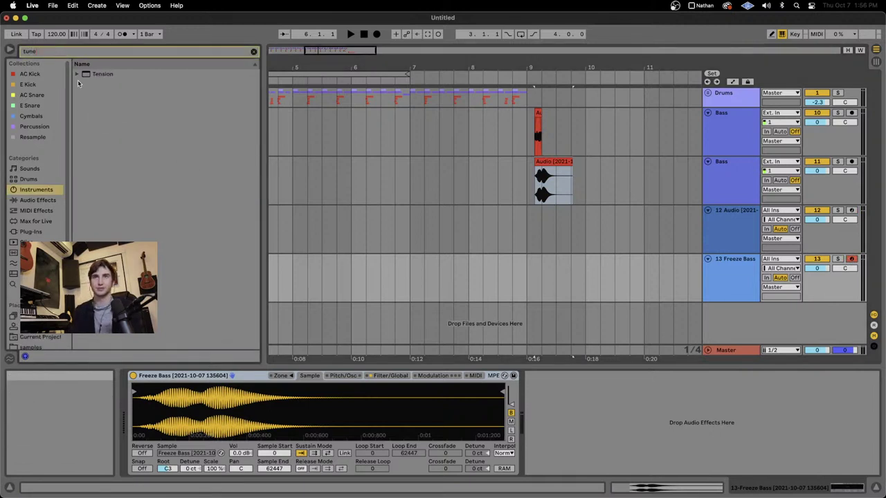
{"action": "double_click", "coordinate": [109, 75]}
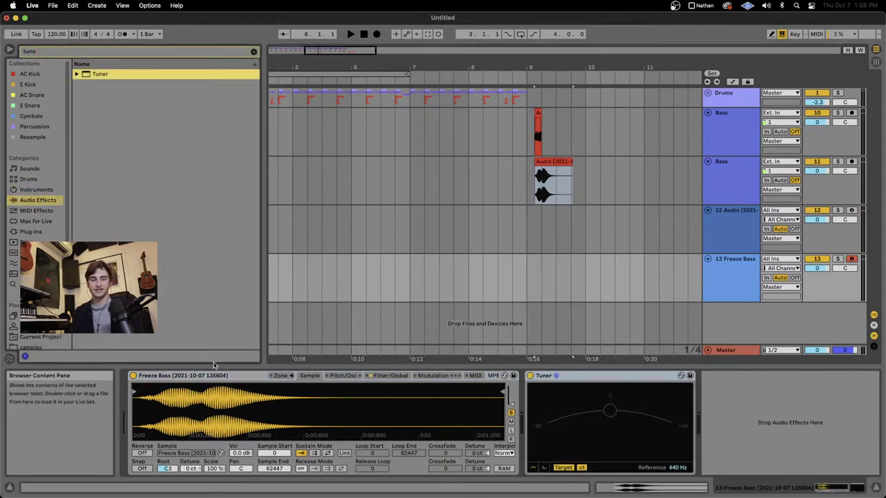
{"action": "left_click", "coordinate": [767, 429]}
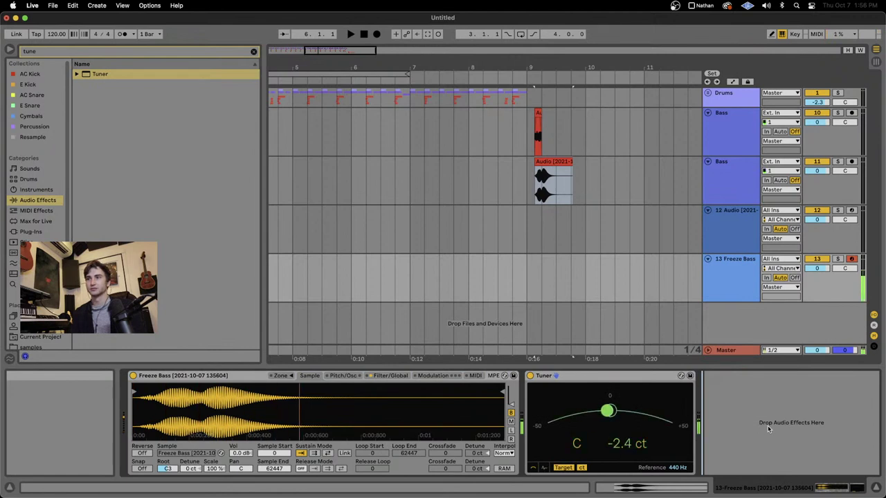
{"action": "key", "text": "a"}
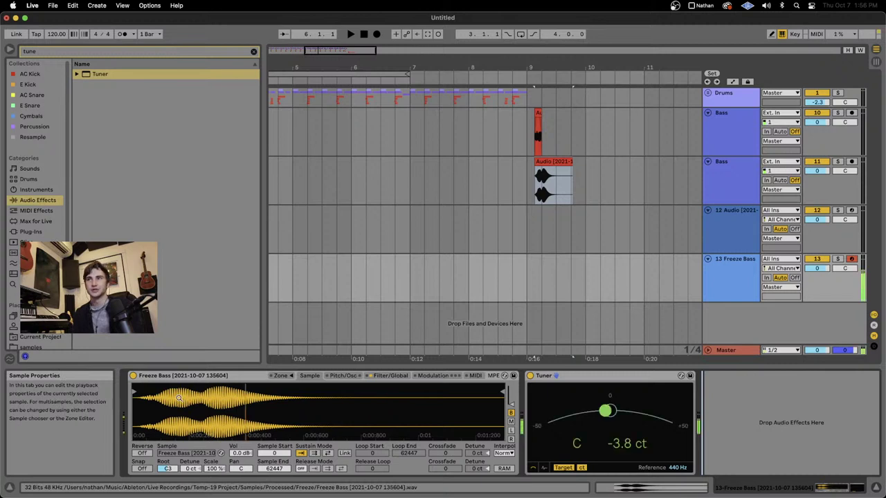
Step: Move the Sampler's sample start to 12398 at the second swell and audition notes down to a lower octave
{"action": "mouse_move", "coordinate": [134, 392]}
{"action": "left_mouse_down"}
{"action": "mouse_move", "coordinate": [206, 391]}
{"action": "mouse_move", "coordinate": [204, 403]}
{"action": "mouse_move", "coordinate": [221, 393]}
{"action": "mouse_move", "coordinate": [208, 416]}
{"action": "left_mouse_up"}
{"action": "key", "text": "g"}
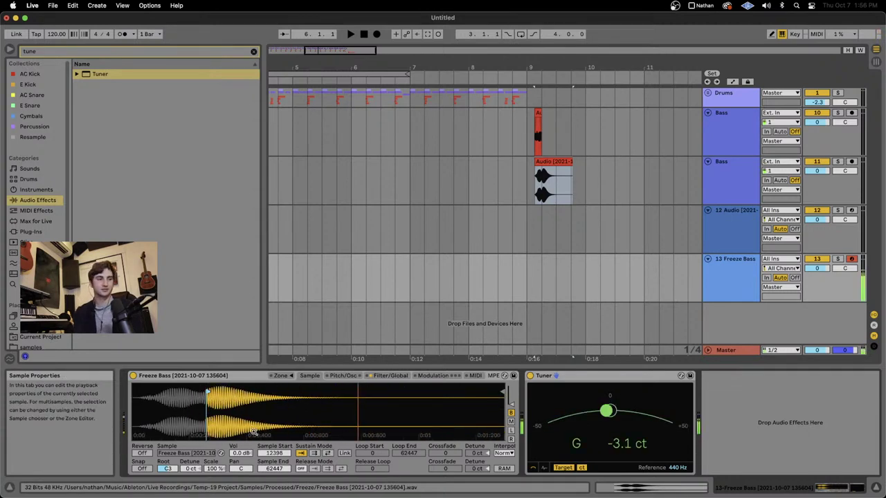
{"action": "key", "text": "z"}
{"action": "key", "text": "g"}
{"action": "key", "text": "d"}
{"action": "key", "text": "s"}
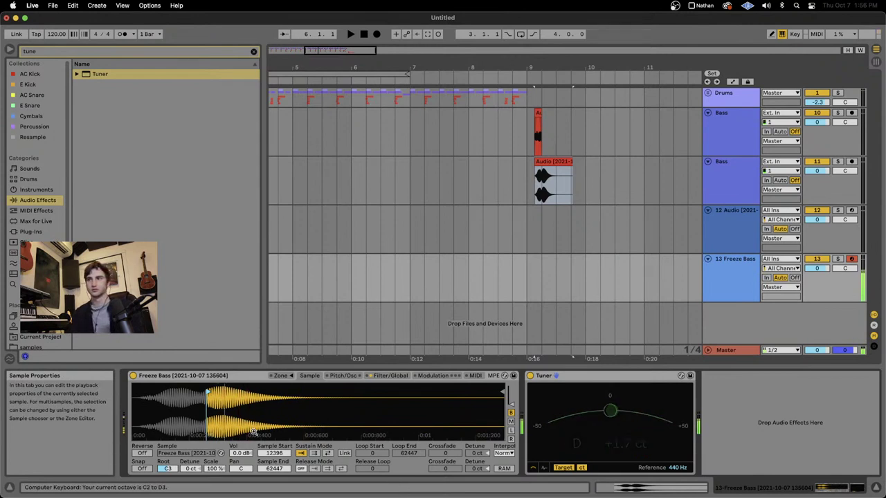
{"action": "key", "text": "f"}
{"action": "key", "text": "d"}
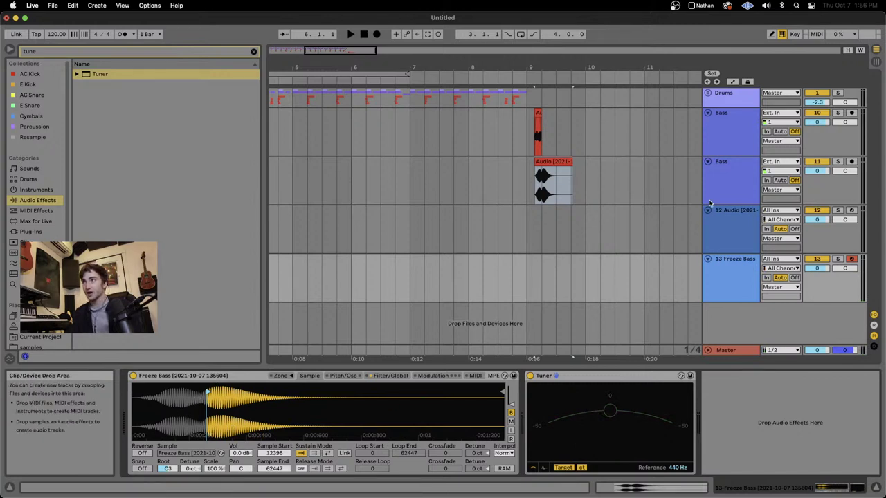
Step: Delete the flattened Bass track copy and select the tracks below to return to the Freeze Bass devices
{"action": "left_click", "coordinate": [719, 181]}
{"action": "key", "text": "Delete"}
{"action": "left_click", "coordinate": [729, 228]}
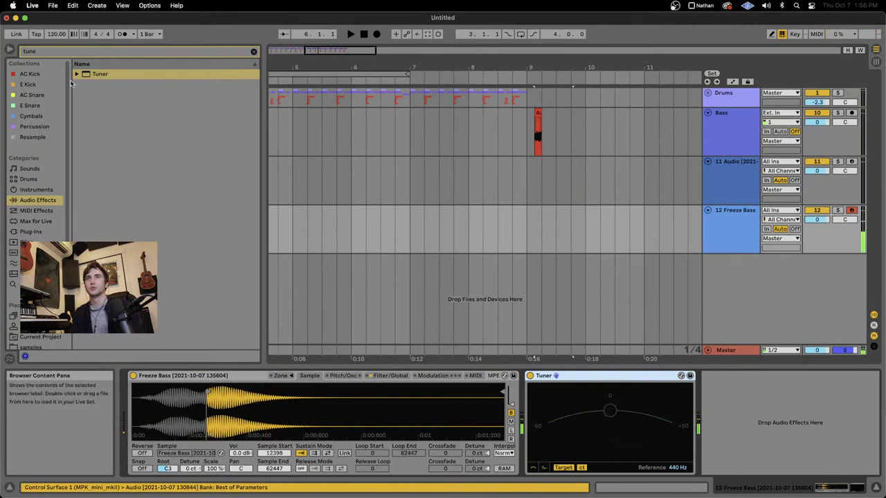
Step: Append EQ Eight, Saturator and Glue Compressor after the Tuner on the Freeze Bass track
{"action": "left_click", "coordinate": [38, 52]}
{"action": "type", "text": "eq"}
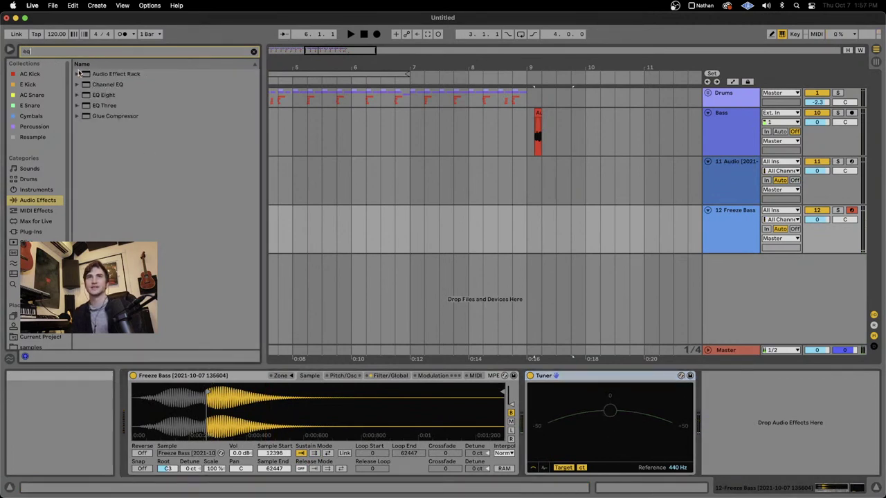
{"action": "double_click", "coordinate": [104, 95]}
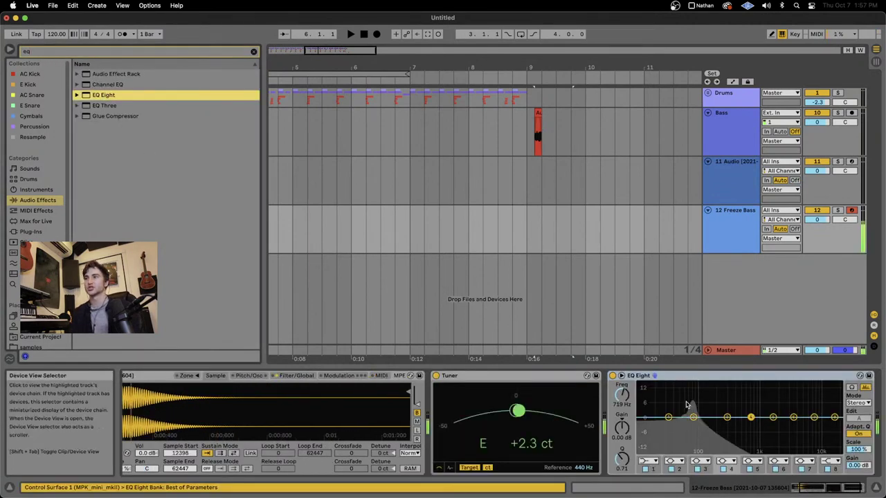
{"action": "left_click", "coordinate": [67, 54]}
{"action": "type", "text": "sat"}
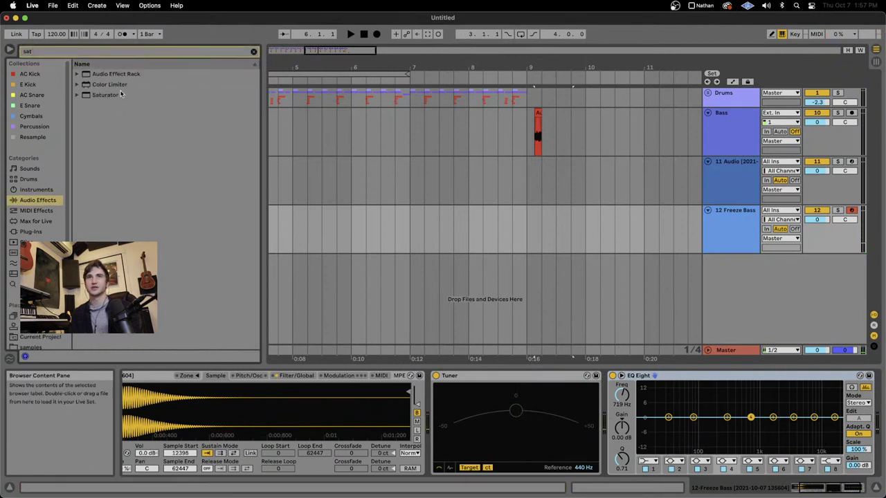
{"action": "key", "text": "Down"}
{"action": "key", "text": "Return"}
{"action": "type", "text": "glue"}
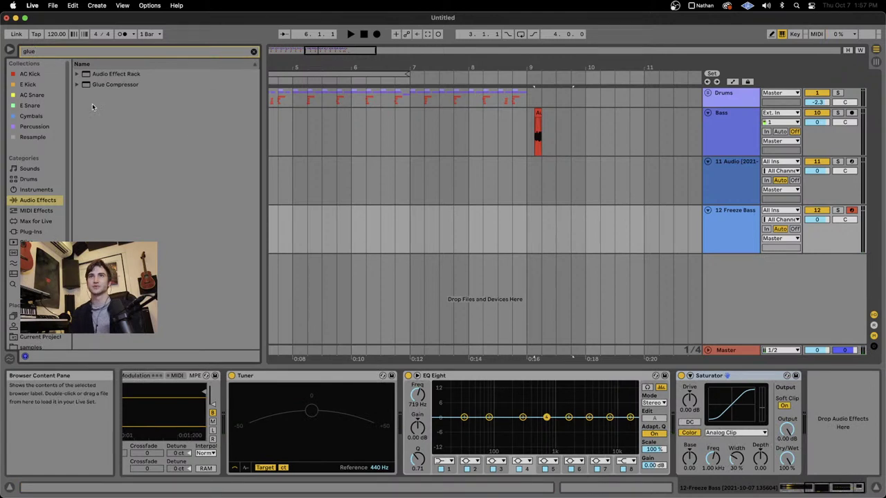
{"action": "double_click", "coordinate": [110, 85]}
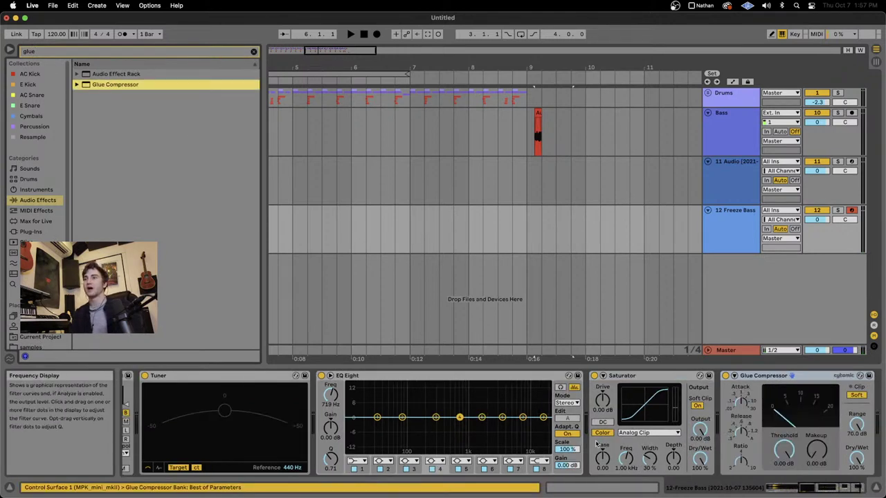
Step: Raise the Saturator's drive to about 17 dB and move the EQ Eight between the Saturator and Glue Compressor
{"action": "left_click", "coordinate": [482, 381]}
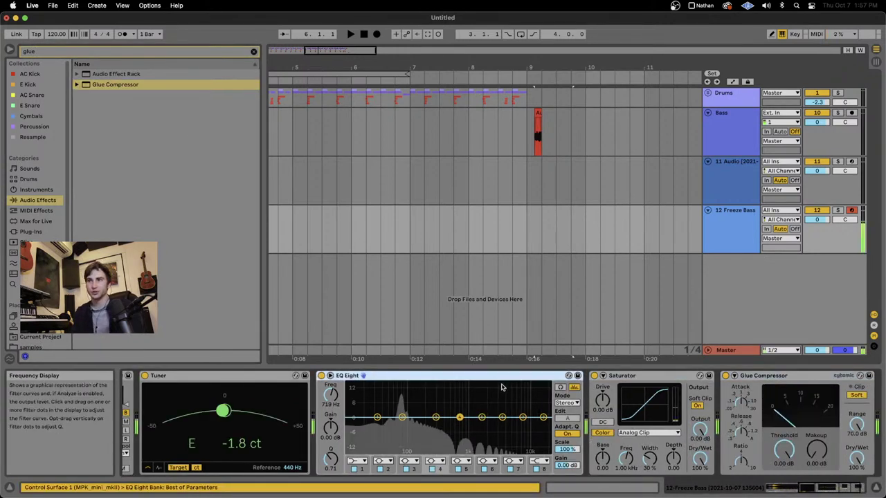
{"action": "left_click_drag", "start_coordinate": [603, 400], "coordinate": [602, 380]}
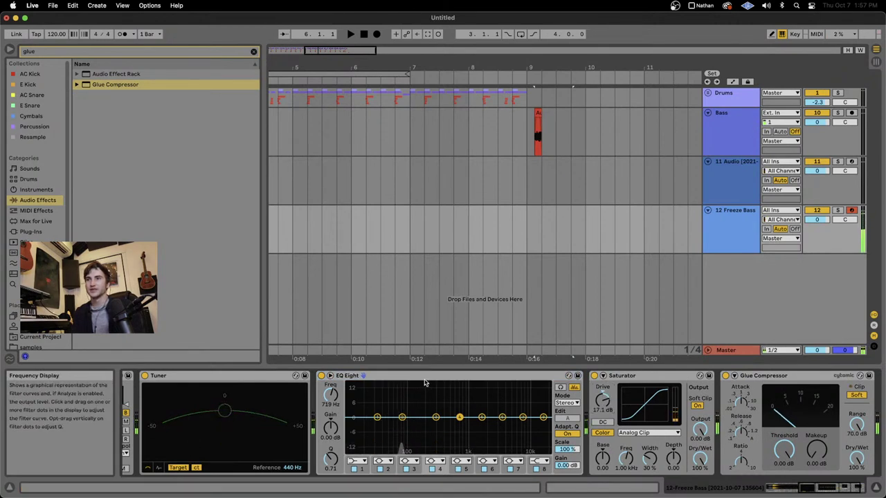
{"action": "left_click_drag", "start_coordinate": [422, 375], "coordinate": [758, 405]}
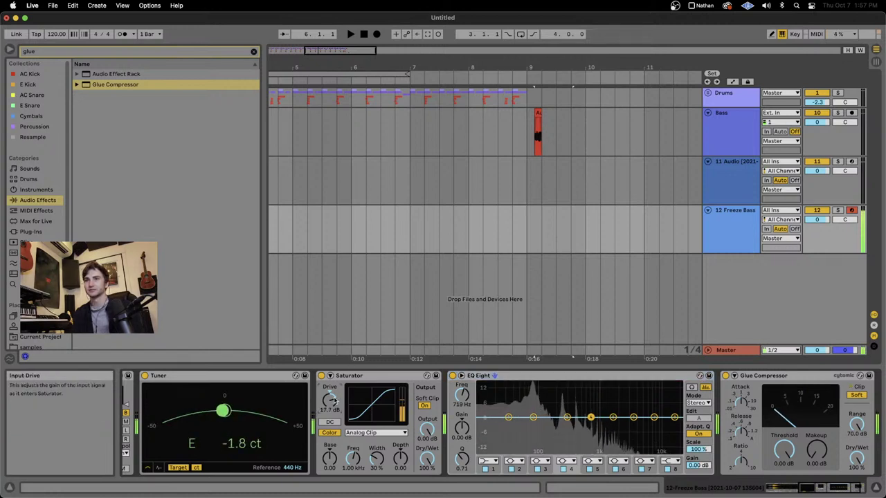
Step: Shift the playing octave down one and set the Saturator's drive to 25.1 dB and its output to -4.57 dB
{"action": "key", "text": "z"}
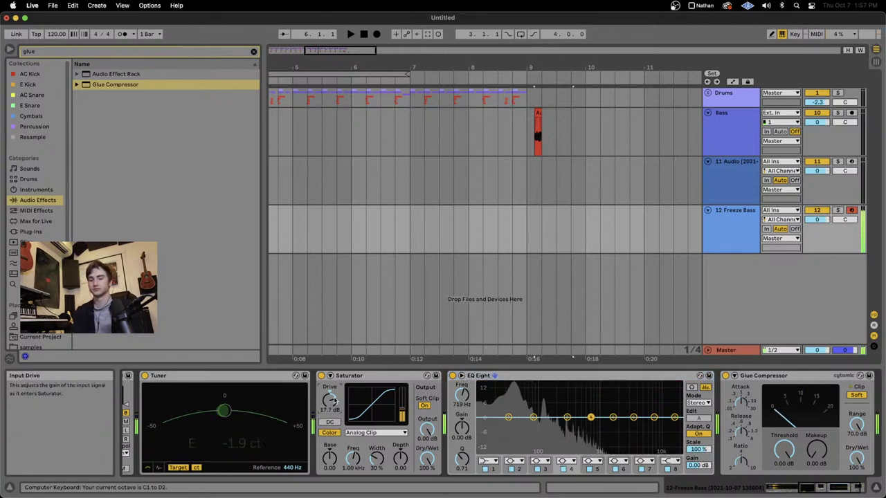
{"action": "left_click_drag", "start_coordinate": [334, 401], "coordinate": [334, 377]}
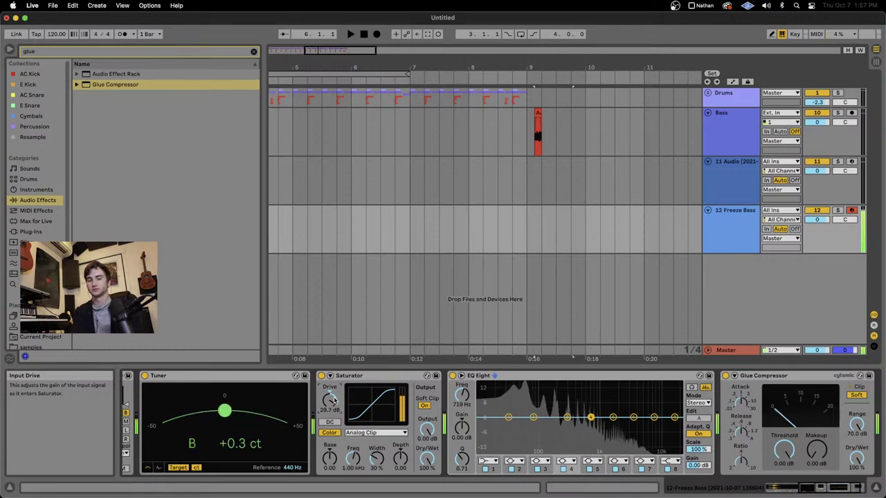
{"action": "left_click_drag", "start_coordinate": [334, 401], "coordinate": [334, 411]}
{"action": "left_click_drag", "start_coordinate": [426, 429], "coordinate": [426, 443]}
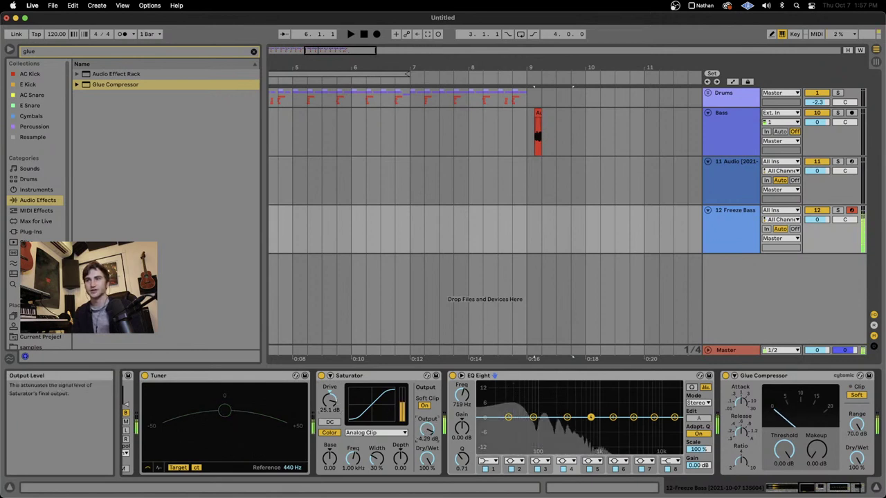
Step: Set the Sampler's sample interpolation quality to Best
{"action": "scroll", "coordinate": [422, 434], "scroll_direction": "left", "scroll_amount": 3}
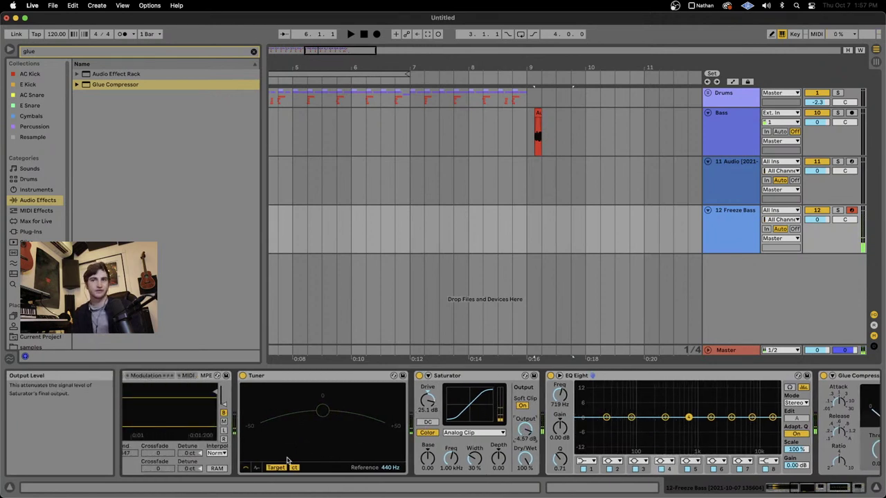
{"action": "left_click", "coordinate": [217, 453]}
{"action": "left_click", "coordinate": [215, 487]}
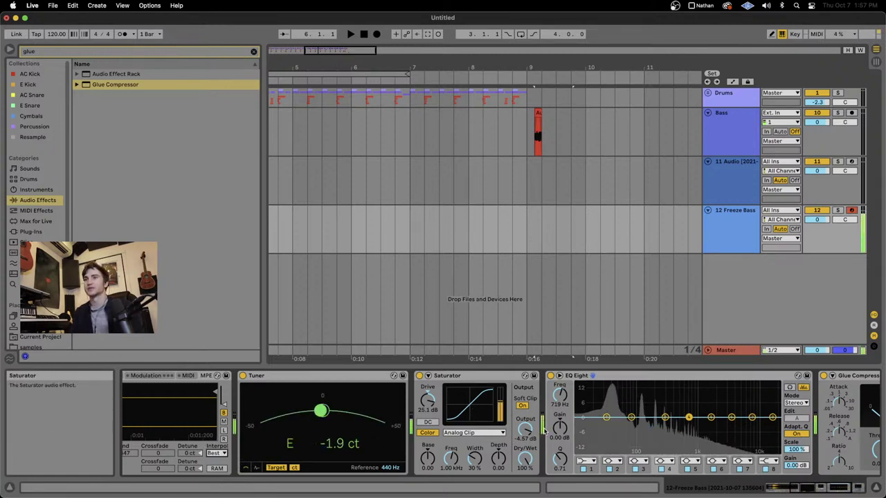
Step: Change the EQ Eight's band 8 to a steep high cut filter and lower it to 383 Hz
{"action": "left_click", "coordinate": [768, 460]}
{"action": "left_click", "coordinate": [769, 457]}
{"action": "left_click_drag", "start_coordinate": [774, 429], "coordinate": [673, 429]}
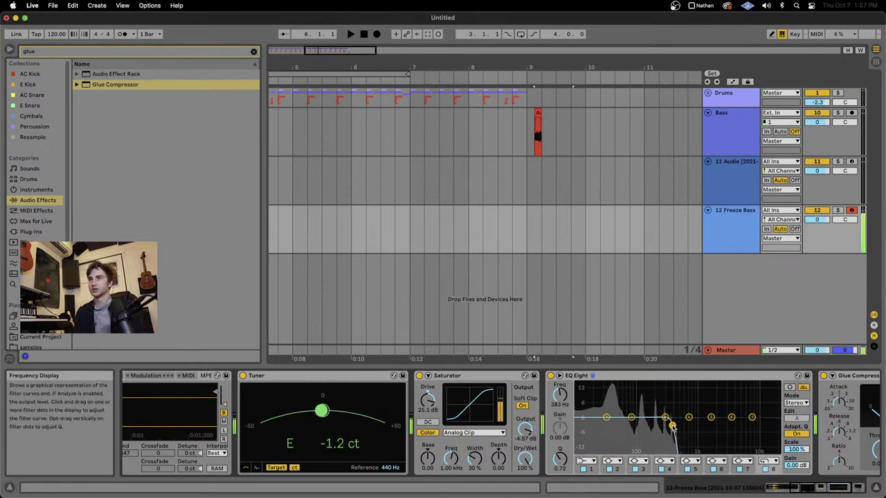
Step: Group the Saturator and EQ Eight into an Audio Effect Rack, and bypass and re-enable it to compare the sound
{"action": "left_click", "coordinate": [505, 378]}
{"action": "key", "text": "super+g"}
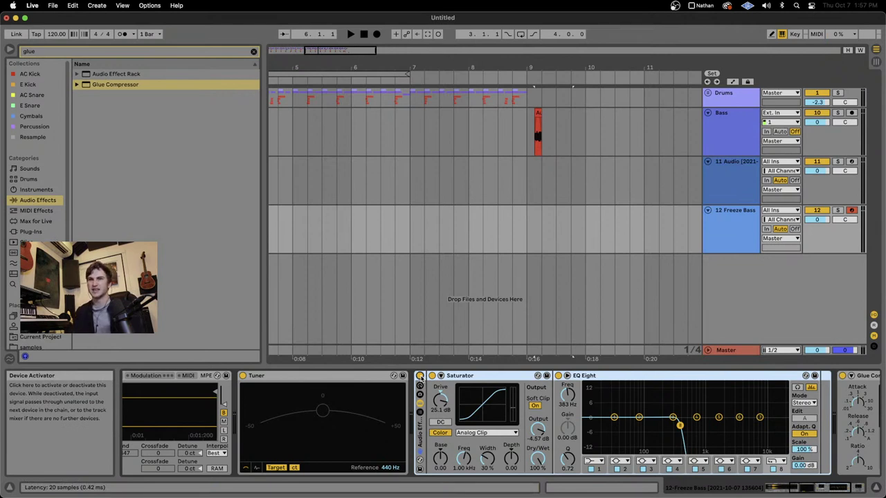
{"action": "left_click", "coordinate": [420, 375]}
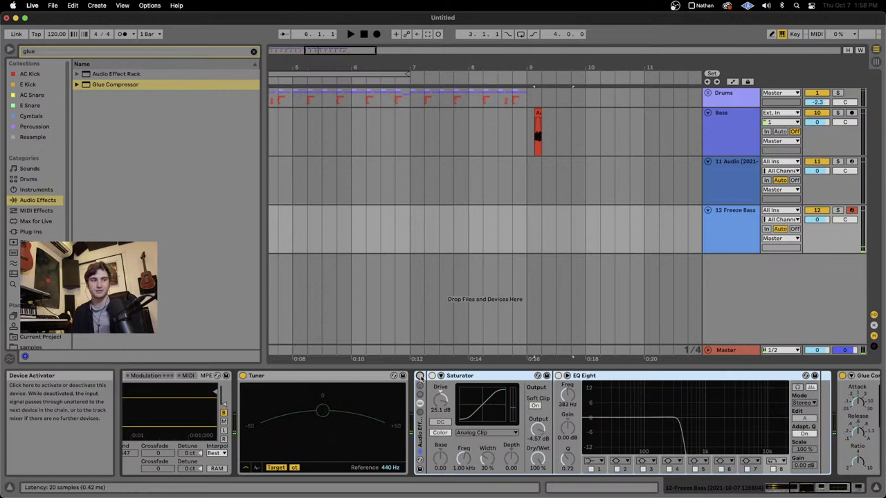
{"action": "left_click", "coordinate": [420, 376]}
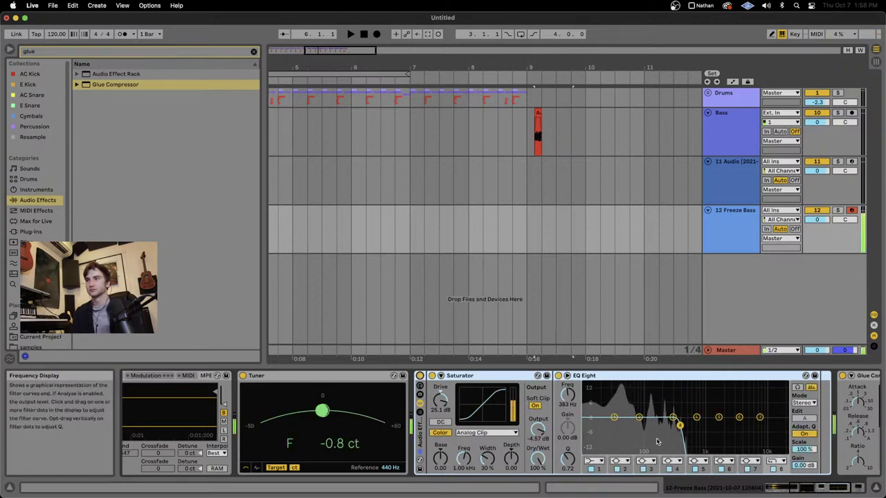
Step: Boost the EQ Eight's band 2 by 2.60 dB at 40.8 Hz with Q 0.96, and lower the Freeze Bass track's volume to -2.2 dB
{"action": "left_click_drag", "start_coordinate": [672, 417], "coordinate": [621, 412]}
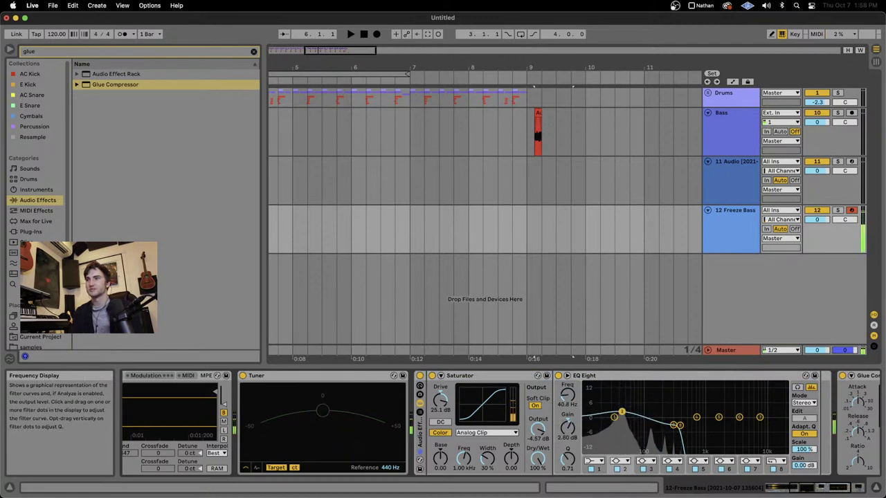
{"action": "left_click_drag", "start_coordinate": [568, 462], "coordinate": [568, 456]}
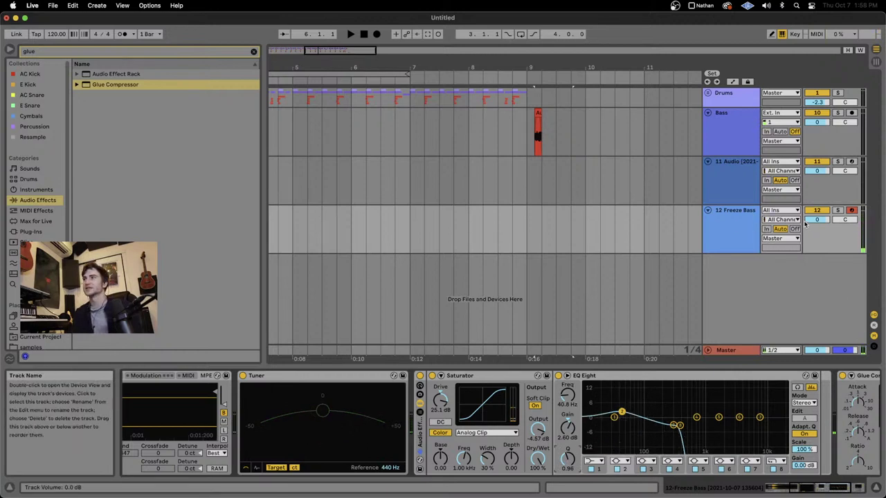
{"action": "left_click_drag", "start_coordinate": [817, 219], "coordinate": [817, 234]}
Step: Rename the Freeze Bass track as "Sub Bass"
{"action": "right_click", "coordinate": [743, 222]}
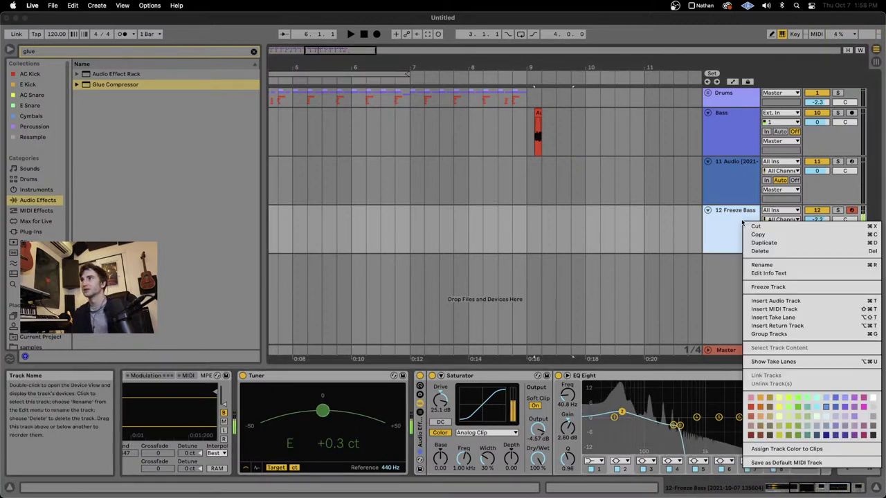
{"action": "left_click", "coordinate": [769, 265]}
{"action": "type", "text": "Sub Bass"}
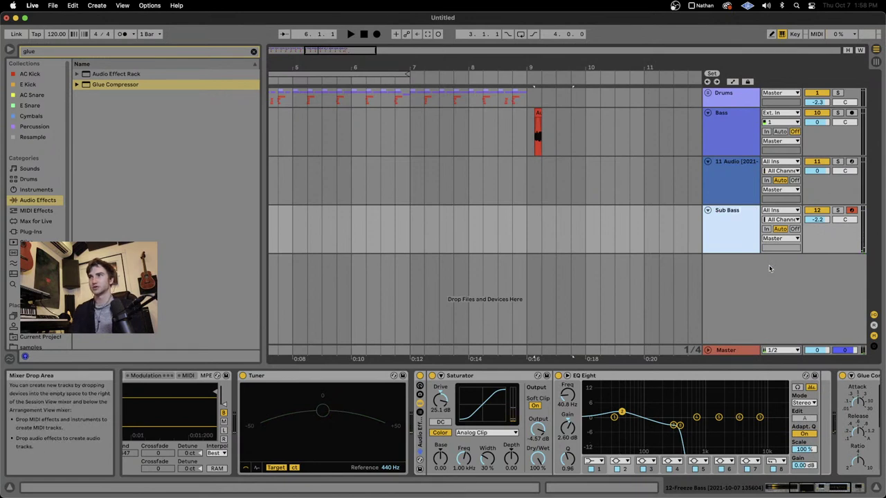
{"action": "key", "text": "Return"}
Step: Arm the 11 Audio track for playing and add a Tuner after its Sampler
{"action": "left_click", "coordinate": [751, 184]}
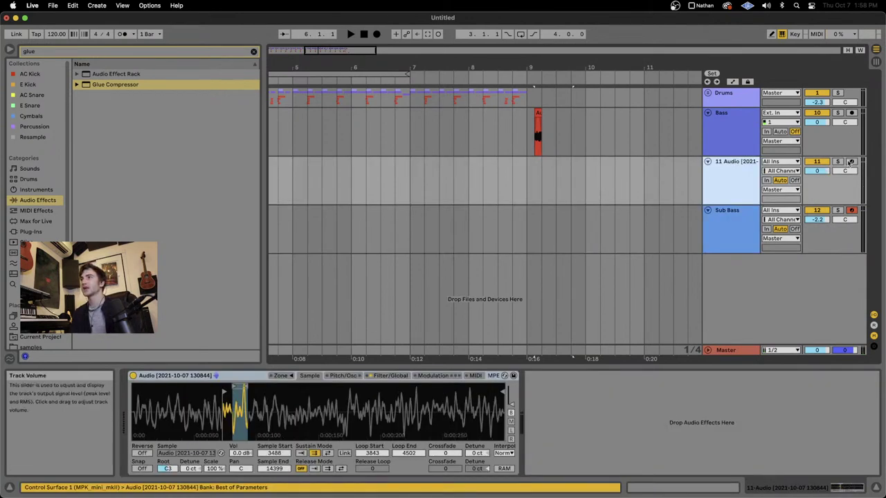
{"action": "left_click", "coordinate": [850, 162]}
{"action": "left_click", "coordinate": [736, 182]}
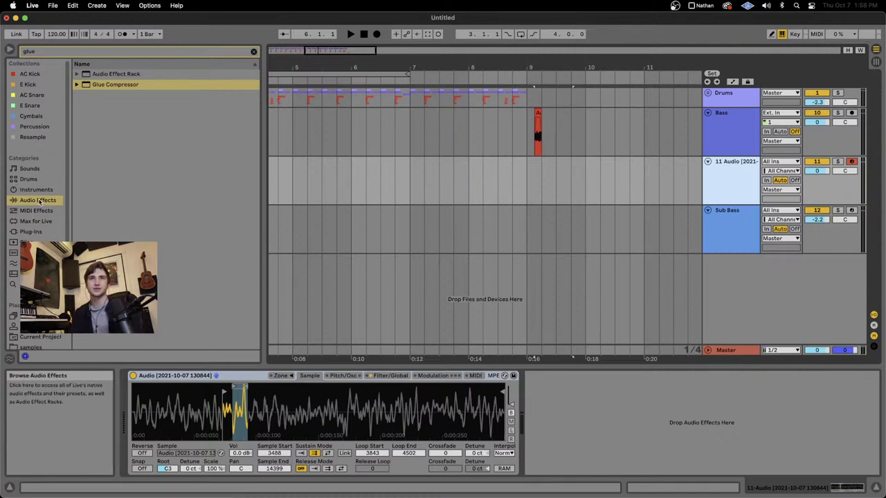
{"action": "left_click", "coordinate": [54, 51]}
{"action": "type", "text": "tuner"}
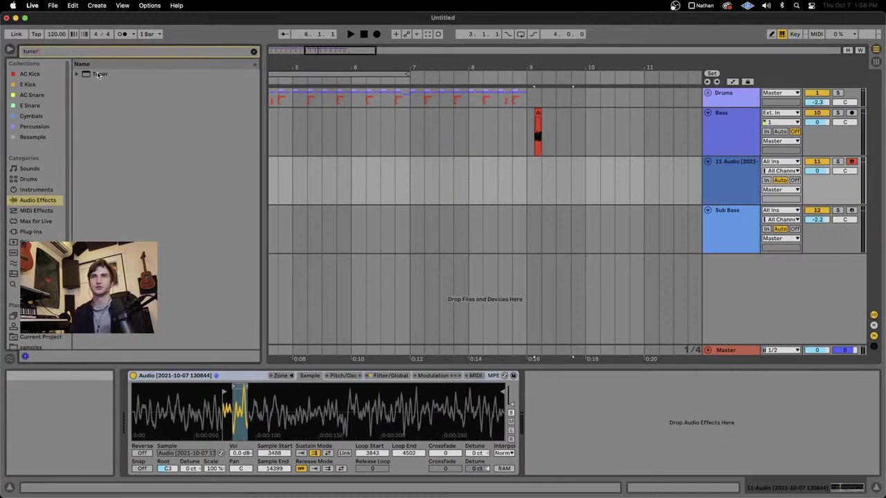
{"action": "key", "text": "Down"}
{"action": "key", "text": "Return"}
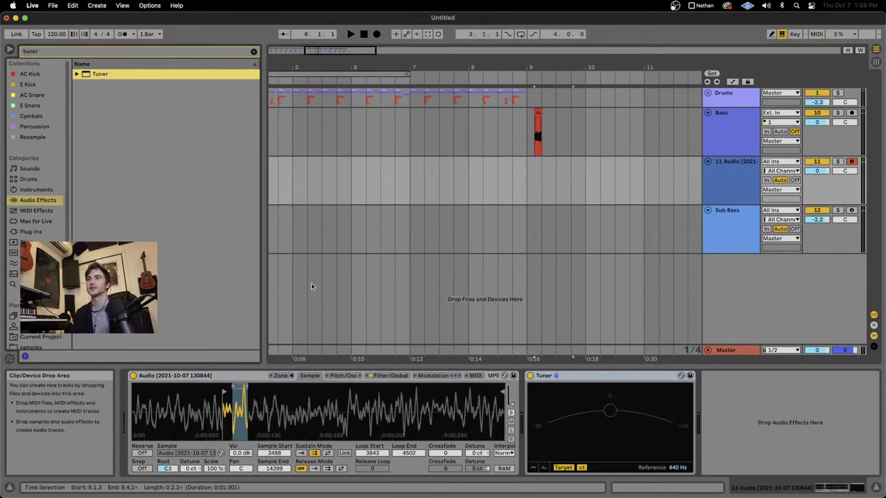
Step: Tune the Sampler's sample on the 11 Audio track by setting its root key to D3 and its detune to +16 ct
{"action": "key", "text": "x"}
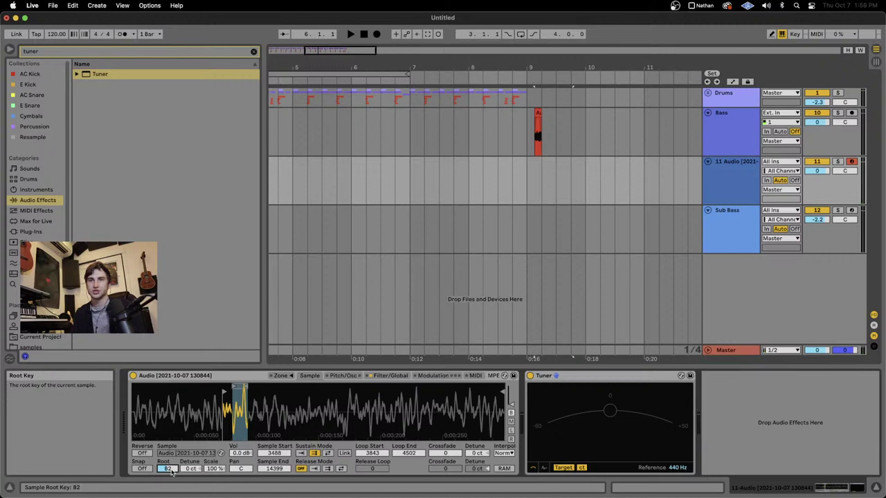
{"action": "key", "text": "Down"}
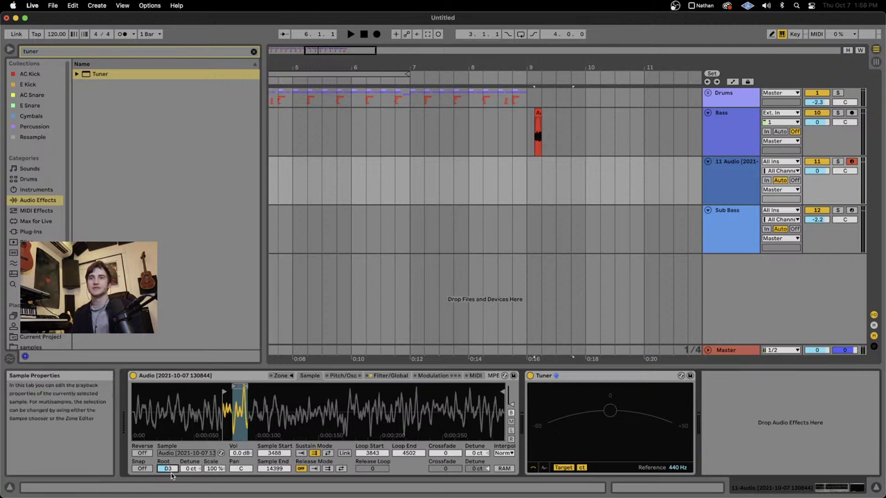
{"action": "left_click", "coordinate": [191, 469]}
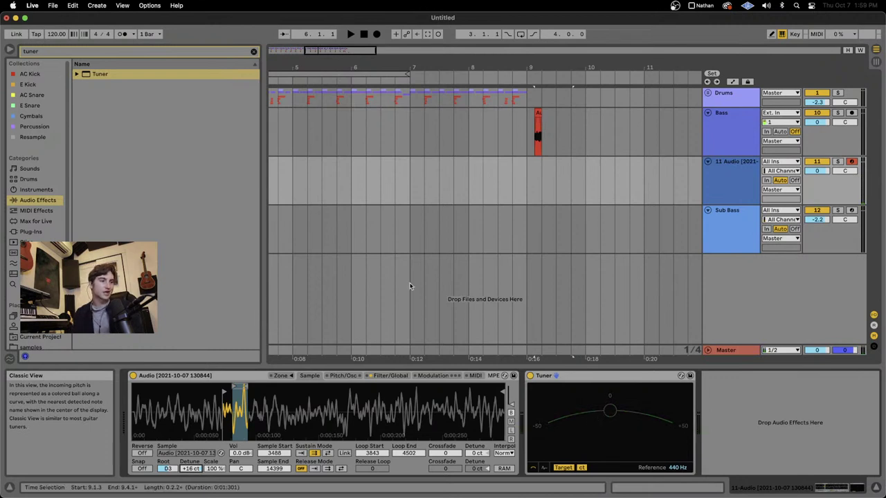
Step: Turn on note preview in a temporary one-beat MIDI clip on the 11 Audio track, audition a piano roll key, and delete the clip
{"action": "scroll", "coordinate": [467, 188], "scroll_direction": "left", "scroll_amount": 1}
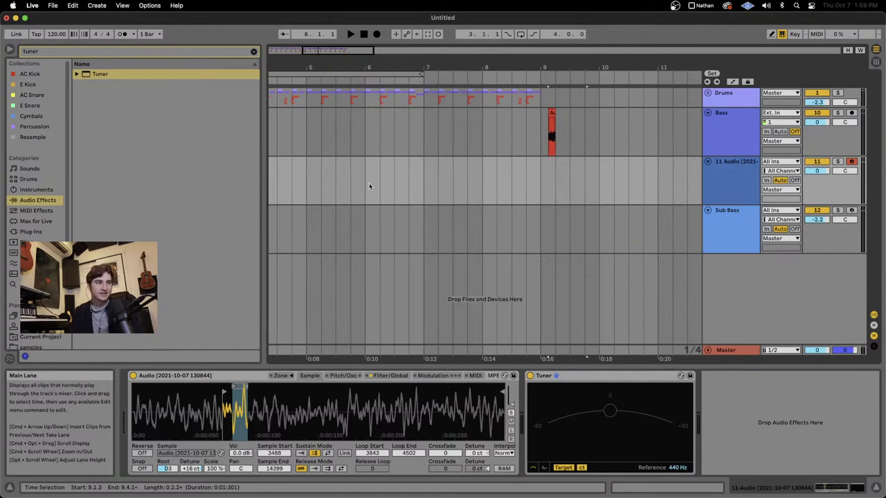
{"action": "scroll", "coordinate": [335, 185], "scroll_direction": "left", "scroll_amount": 5}
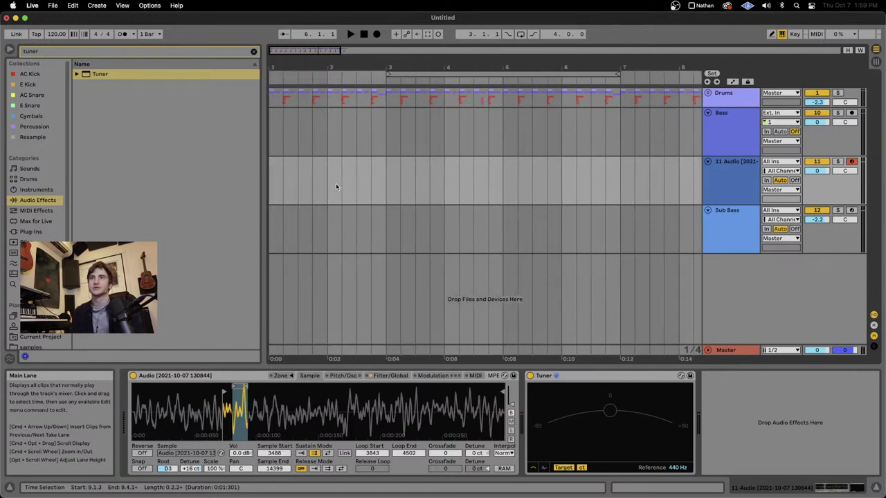
{"action": "double_click", "coordinate": [499, 183]}
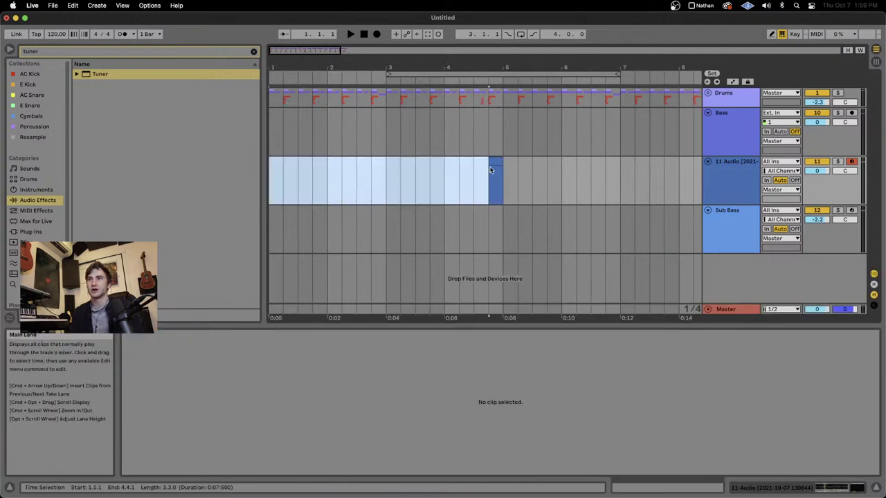
{"action": "left_click", "coordinate": [492, 166]}
{"action": "scroll", "coordinate": [376, 416], "scroll_direction": "down", "scroll_amount": 2}
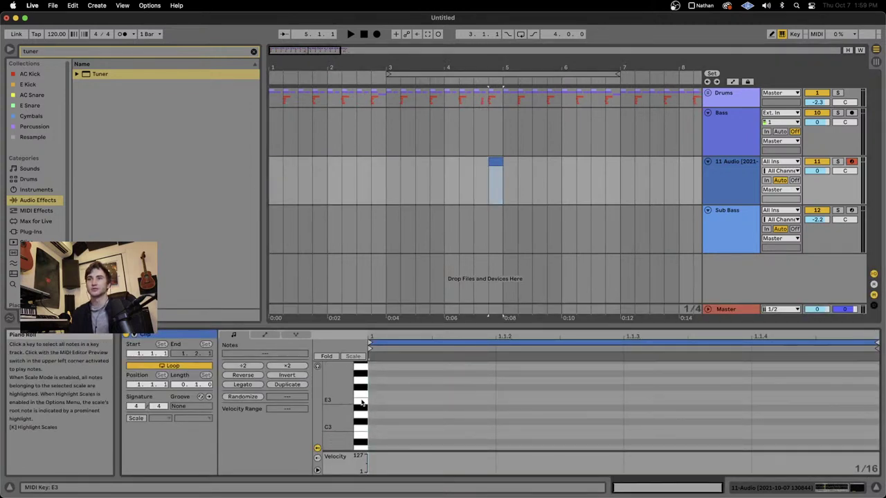
{"action": "left_click", "coordinate": [317, 365]}
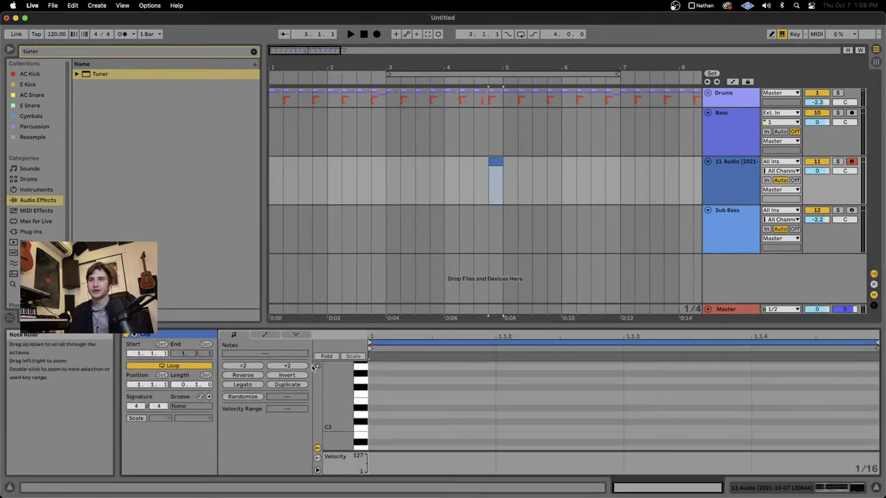
{"action": "left_click", "coordinate": [361, 403]}
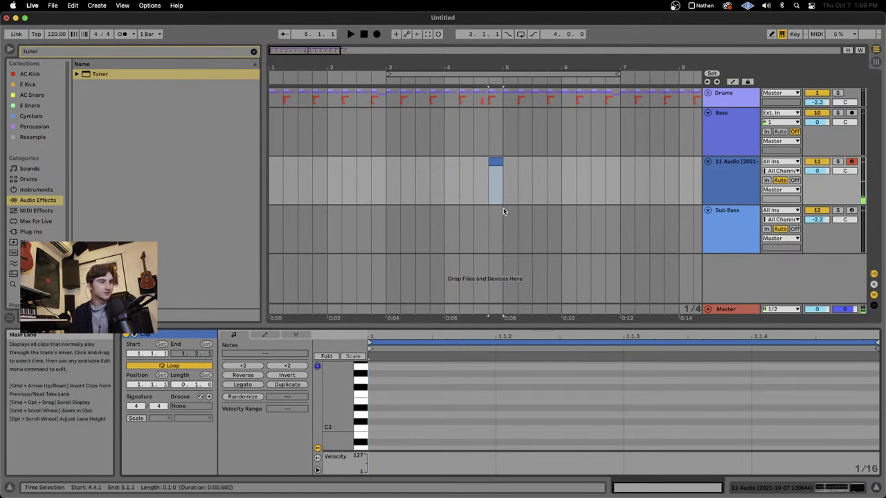
{"action": "left_click", "coordinate": [494, 163]}
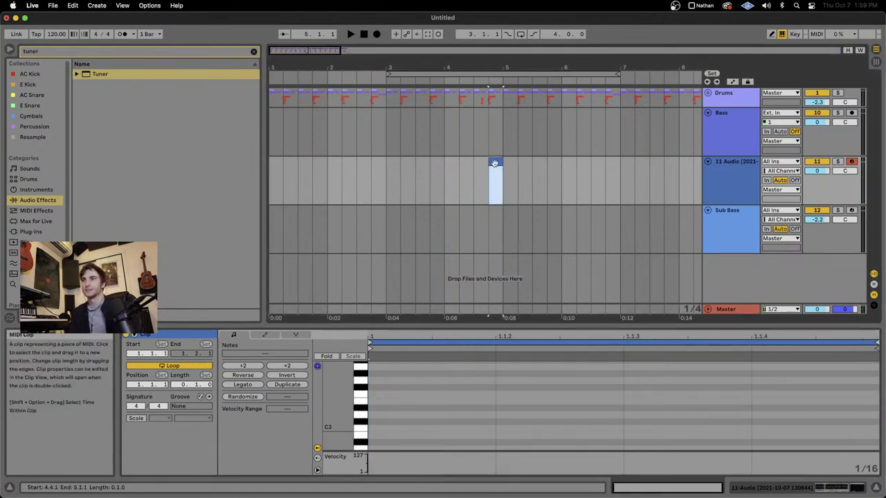
{"action": "key", "text": "Delete"}
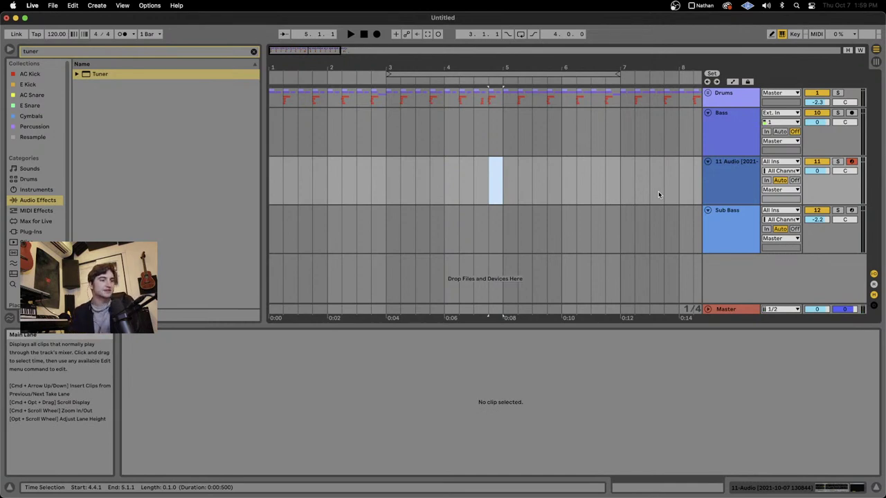
Step: Move the Sampler's sustain loop to 8272–8931 and set its sample start to 7617
{"action": "left_click", "coordinate": [715, 178]}
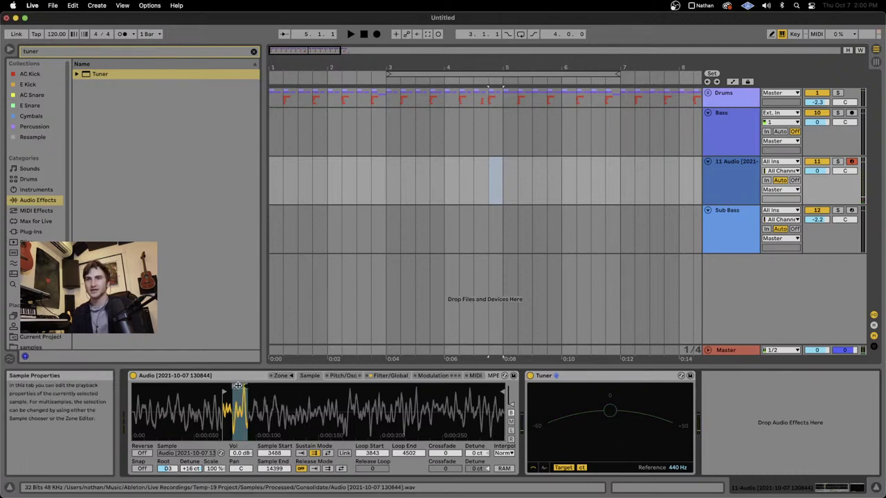
{"action": "left_click_drag", "start_coordinate": [231, 386], "coordinate": [348, 408]}
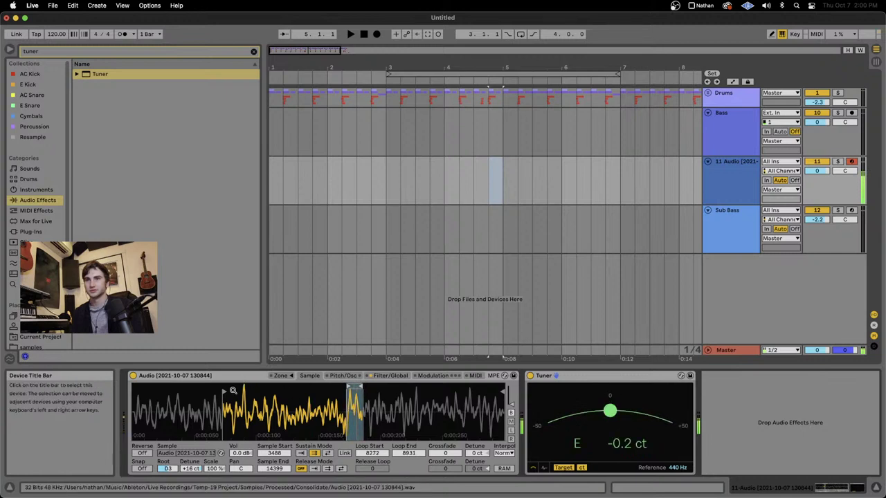
{"action": "left_click_drag", "start_coordinate": [223, 392], "coordinate": [334, 393]}
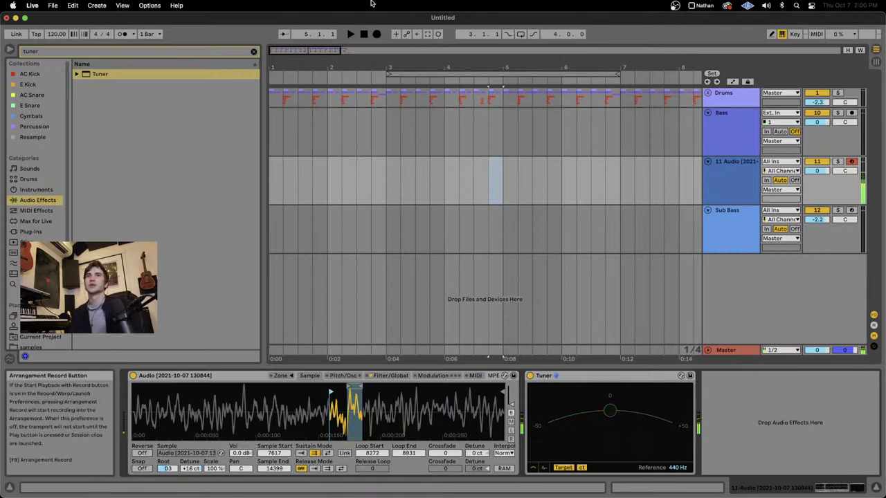
Step: Add an EQ Eight after the Tuner and make its band 8 a steep high cut at 141 Hz with Q 1.43
{"action": "key", "text": "super+f"}
{"action": "type", "text": "eq"}
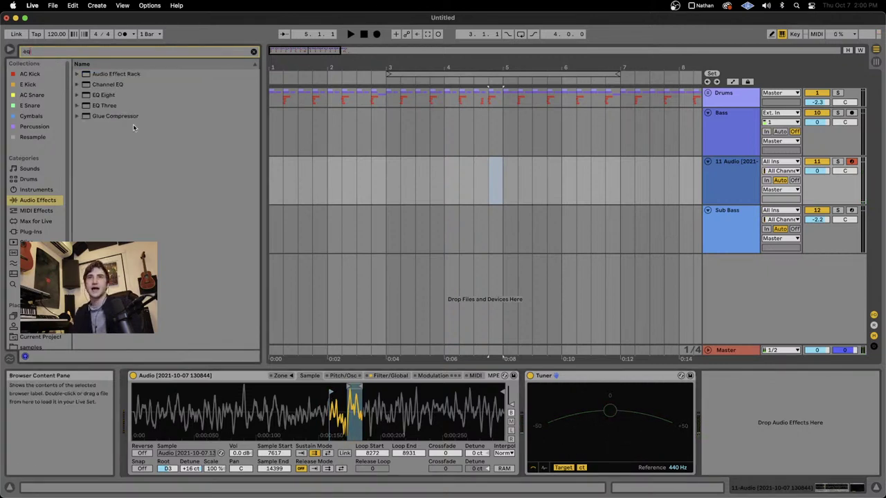
{"action": "double_click", "coordinate": [100, 97]}
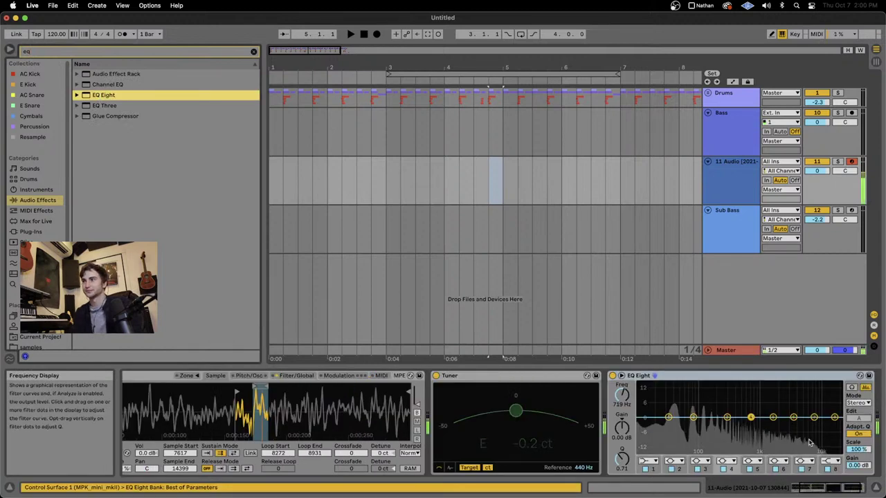
{"action": "left_click", "coordinate": [835, 461]}
{"action": "left_click", "coordinate": [831, 461]}
{"action": "left_click_drag", "start_coordinate": [835, 418], "coordinate": [738, 425]}
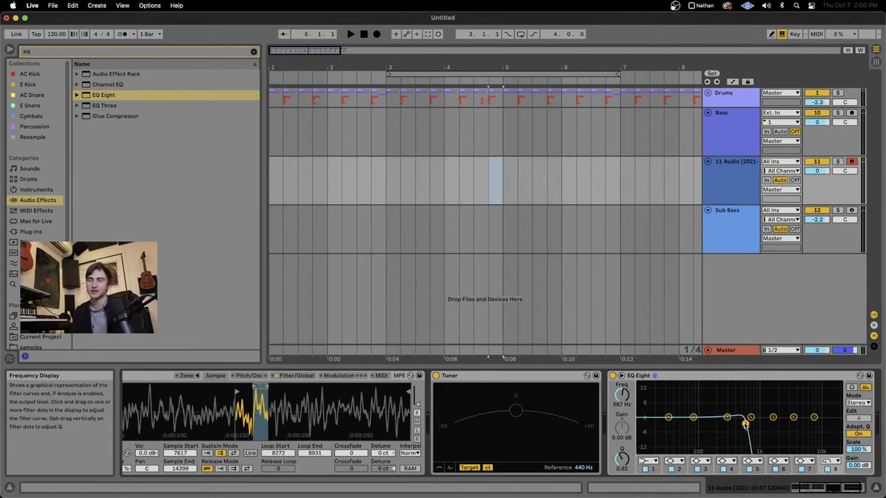
{"action": "scroll", "coordinate": [673, 425], "scroll_direction": "right", "scroll_amount": 2}
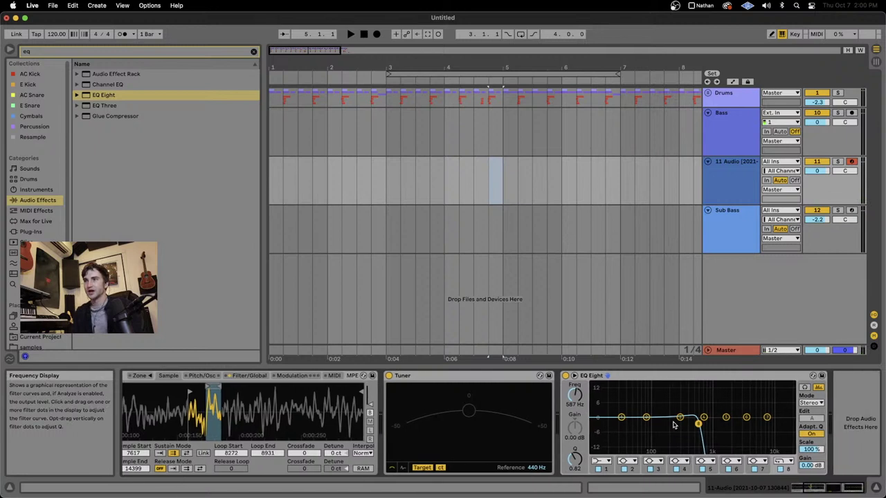
{"action": "left_click_drag", "start_coordinate": [697, 424], "coordinate": [660, 418]}
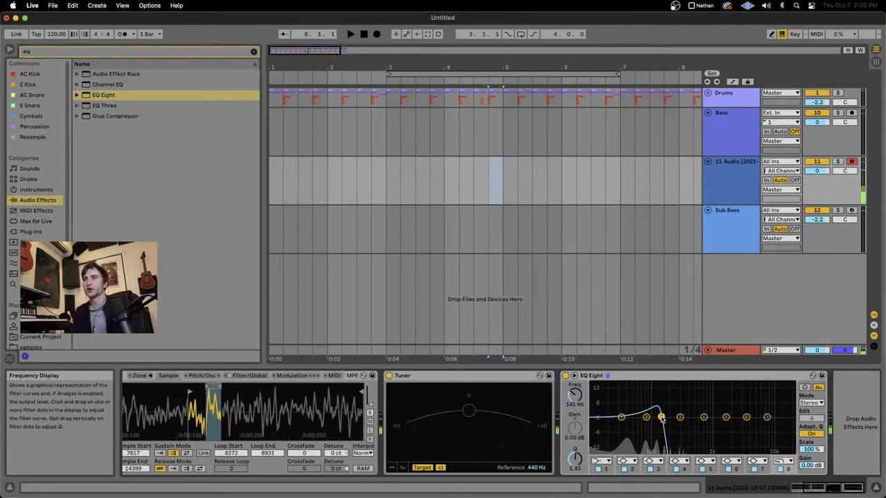
Step: Add a Saturator after the EQ Eight with 16.0 dB drive, -10.3 dB output and a base of -2.29
{"action": "left_click", "coordinate": [50, 54]}
{"action": "type", "text": "sat"}
{"action": "double_click", "coordinate": [149, 96]}
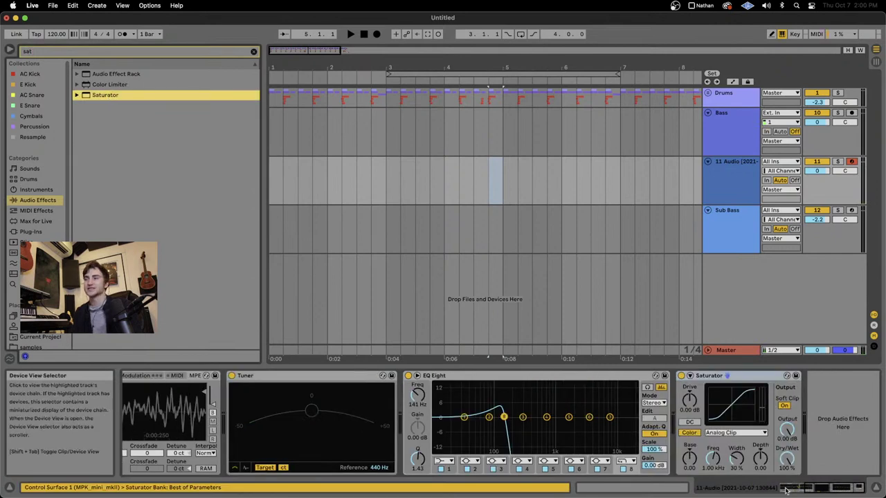
{"action": "left_click_drag", "start_coordinate": [689, 399], "coordinate": [689, 374]}
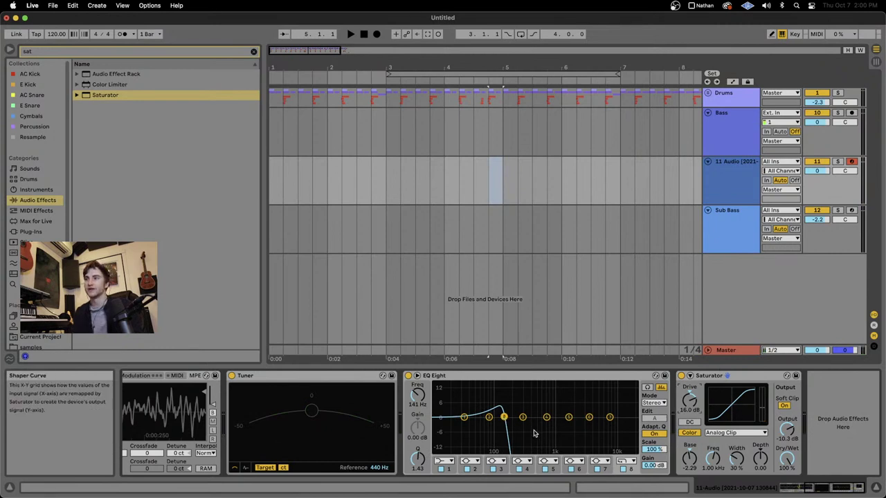
Step: Remove the Tuner from the 11 Audio track and set the EQ Eight's high cut to 109 Hz with Q 2.50
{"action": "left_click_drag", "start_coordinate": [505, 417], "coordinate": [528, 411]}
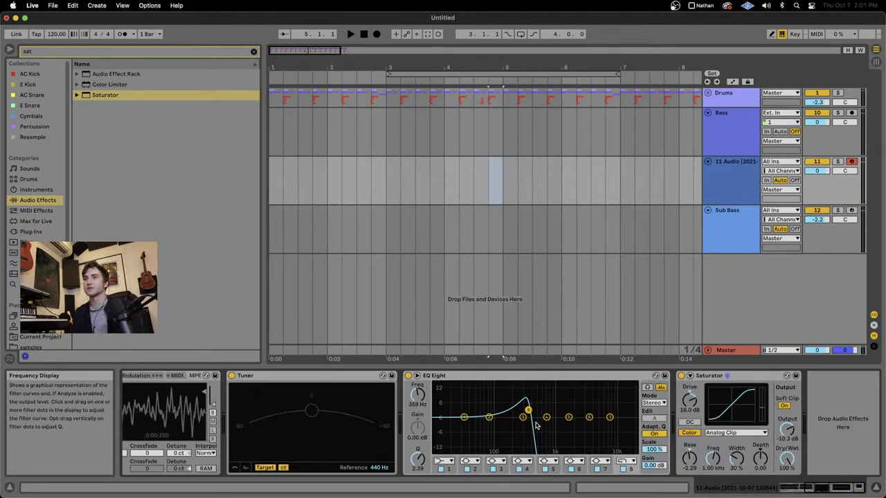
{"action": "left_click", "coordinate": [316, 375]}
{"action": "key", "text": "Delete"}
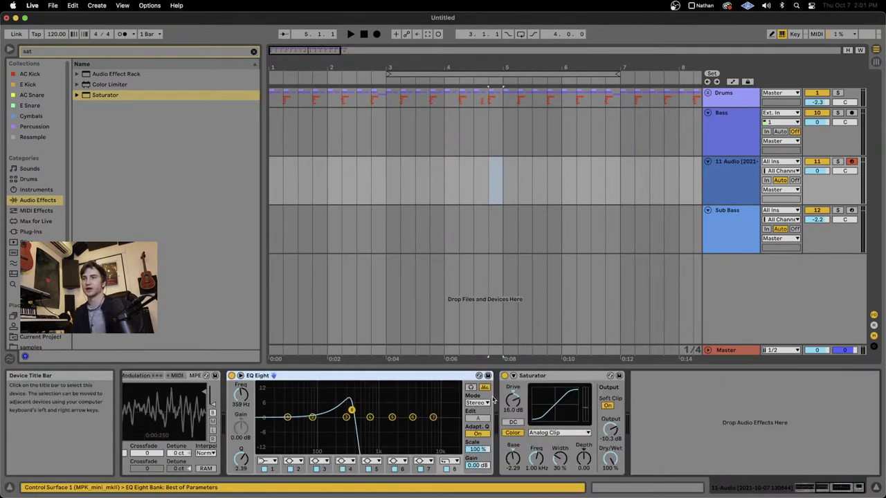
{"action": "left_click_drag", "start_coordinate": [351, 410], "coordinate": [361, 408]}
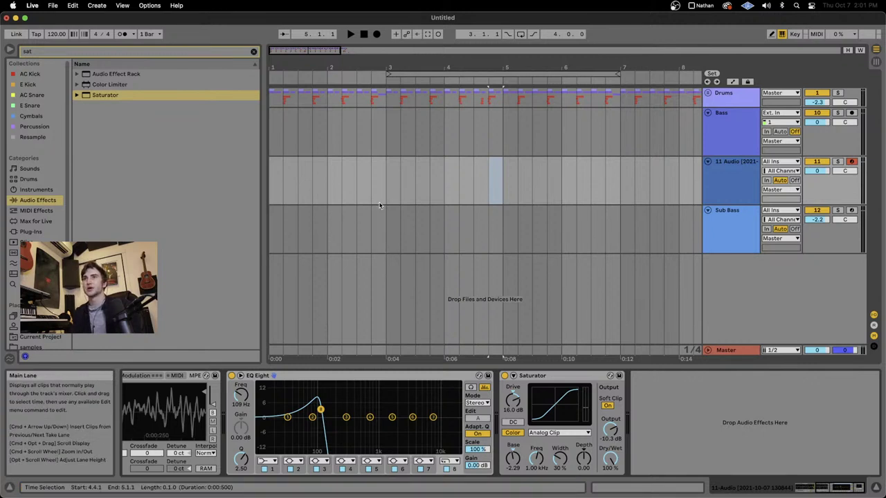
Step: Insert an empty two-bar MIDI clip at the start of the 11 Audio track and enlarge its note editor
{"action": "left_click_drag", "start_coordinate": [385, 192], "coordinate": [138, 192]}
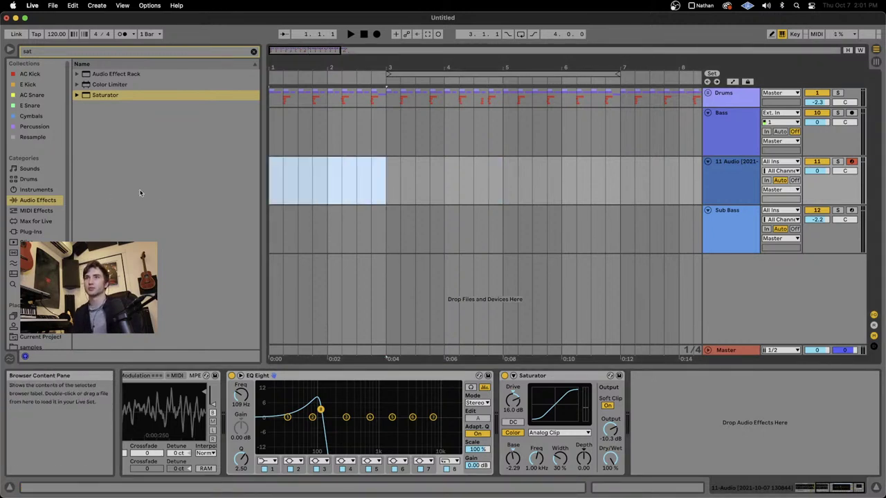
{"action": "key", "text": "super+shift+m"}
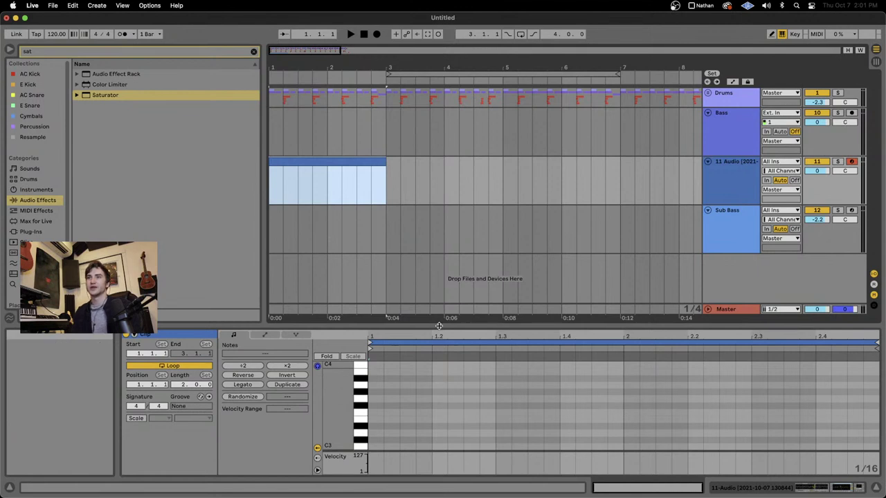
{"action": "left_click_drag", "start_coordinate": [439, 326], "coordinate": [440, 251]}
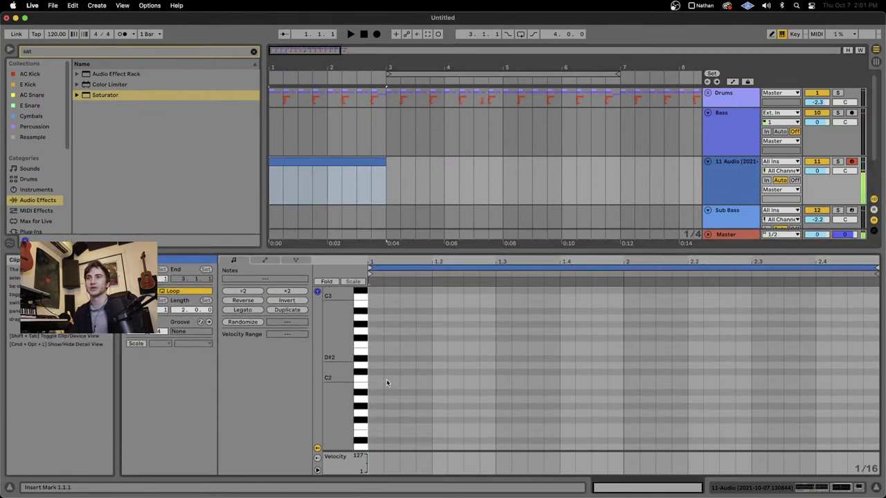
Step: Add an E2 note at the clip's start and duplicate it into four evenly spaced eighth-beat hits up to beat 1.3
{"action": "left_click", "coordinate": [374, 351]}
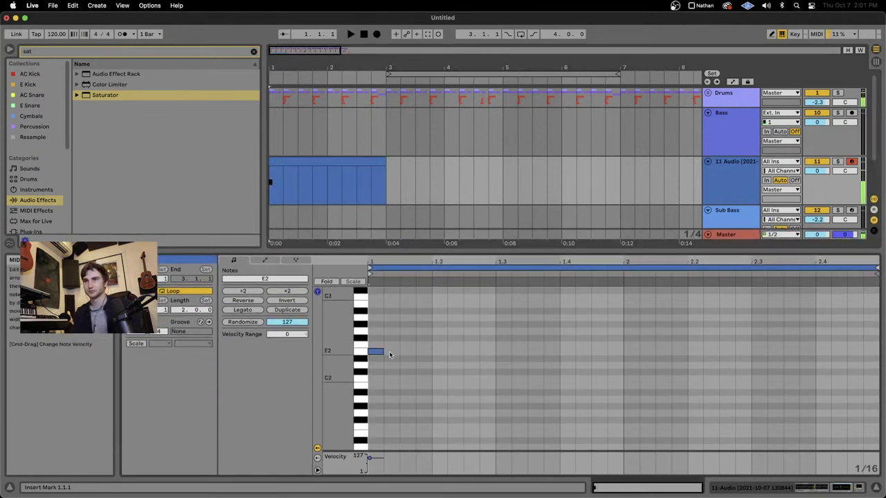
{"action": "left_click_drag", "start_coordinate": [381, 351], "coordinate": [393, 352]}
{"action": "key", "text": "super+d"}
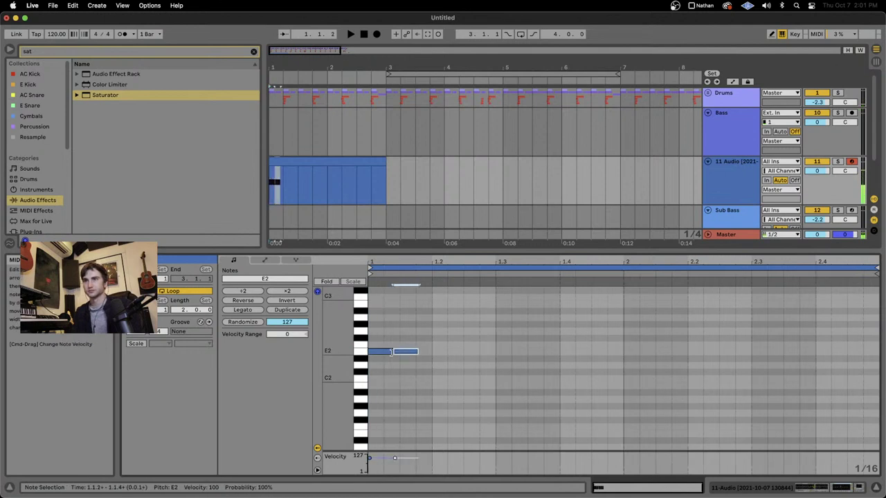
{"action": "key", "text": "Right"}
{"action": "key", "text": "space"}
{"action": "key", "text": "space"}
{"action": "key", "text": "super+a"}
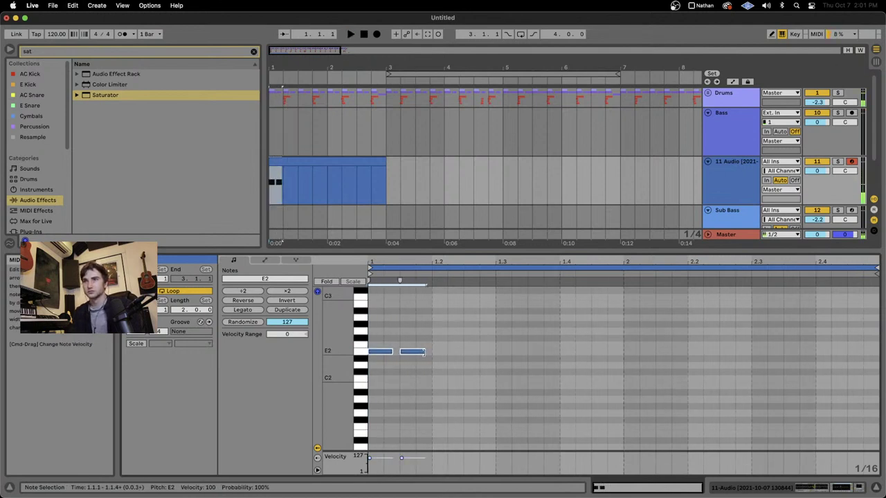
{"action": "key", "text": "super+d"}
{"action": "key", "text": "space"}
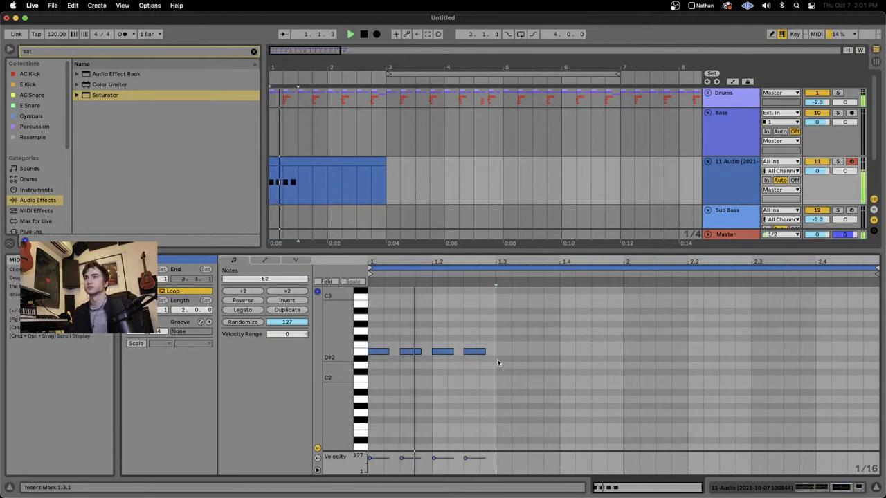
Step: Extend the pattern with a fifth E2 note at 1.3 and a sixth at 1.3.4
{"action": "key", "text": "super+d"}
{"action": "left_click_drag", "start_coordinate": [542, 378], "coordinate": [553, 340]}
{"action": "key", "text": "space"}
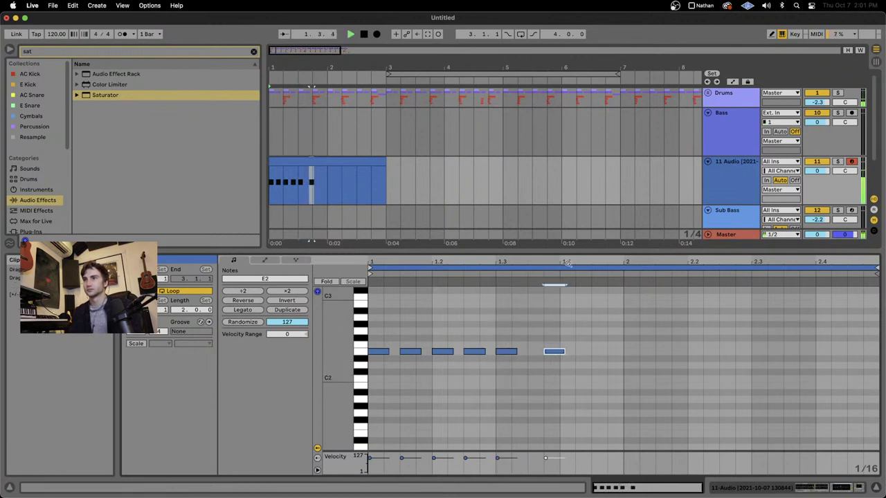
{"action": "key", "text": "space"}
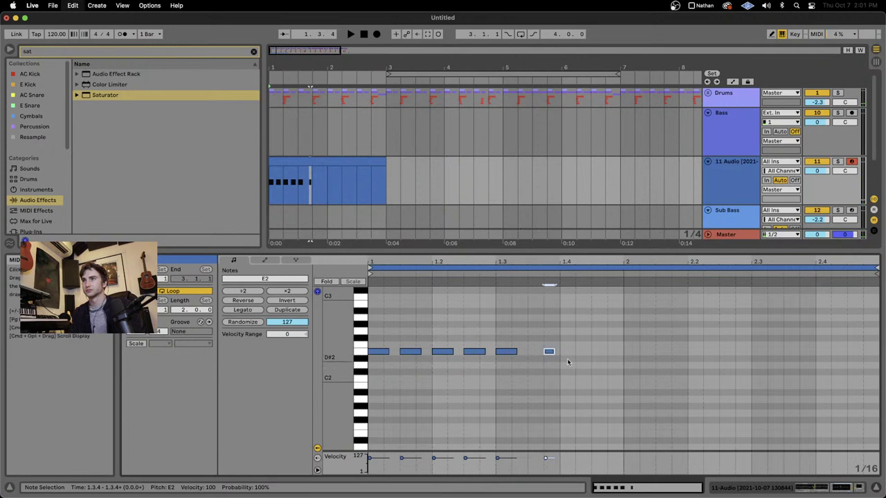
Step: Finish the bar with short E2 notes at 1.4.2, 1.4.3 and 1.4.4, nudge some of the short notes slightly late, and play the pattern
{"action": "key", "text": "super+d"}
{"action": "left_click", "coordinate": [593, 359]}
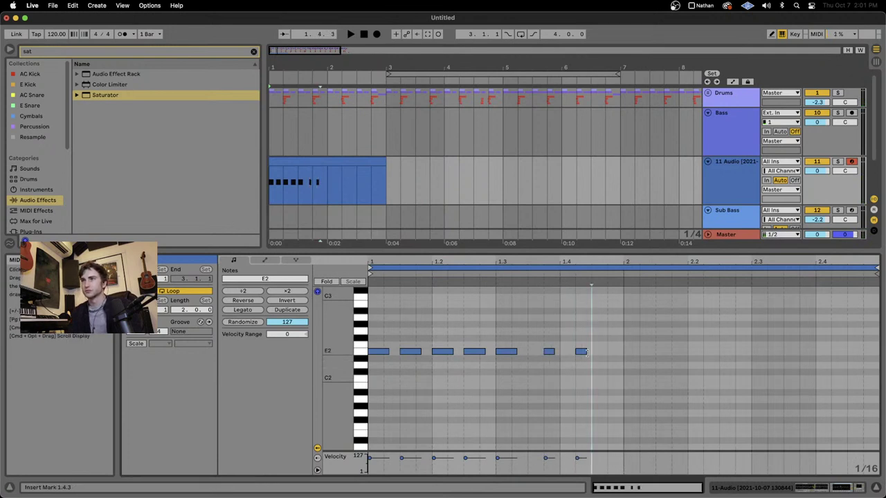
{"action": "left_click_drag", "start_coordinate": [586, 352], "coordinate": [577, 353]}
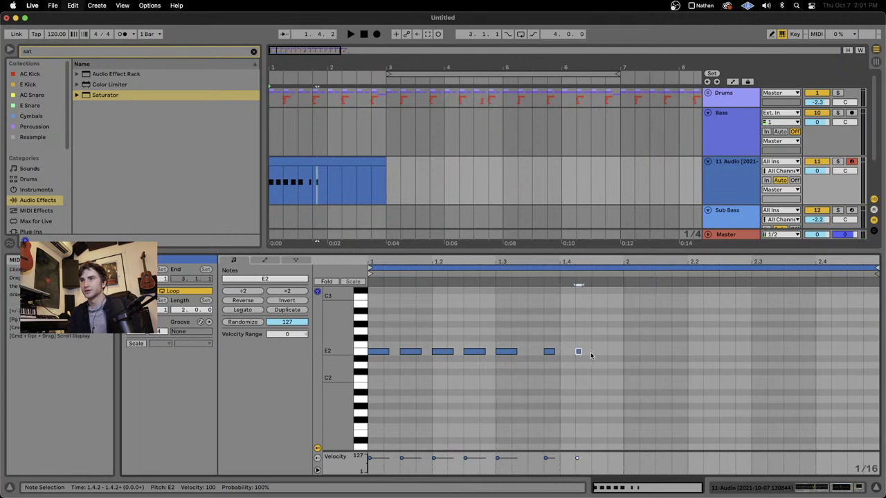
{"action": "key", "text": "super+d"}
{"action": "key", "text": "super+d"}
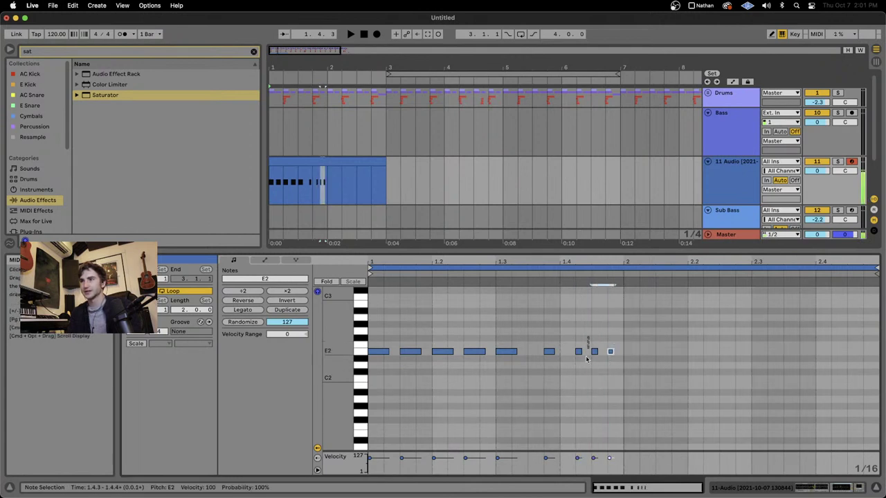
{"action": "key", "text": "super+Right"}
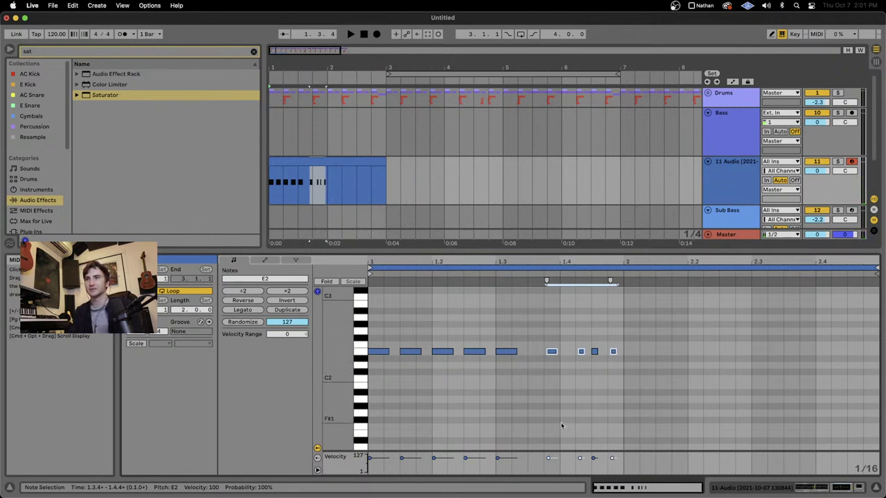
{"action": "key", "text": "space"}
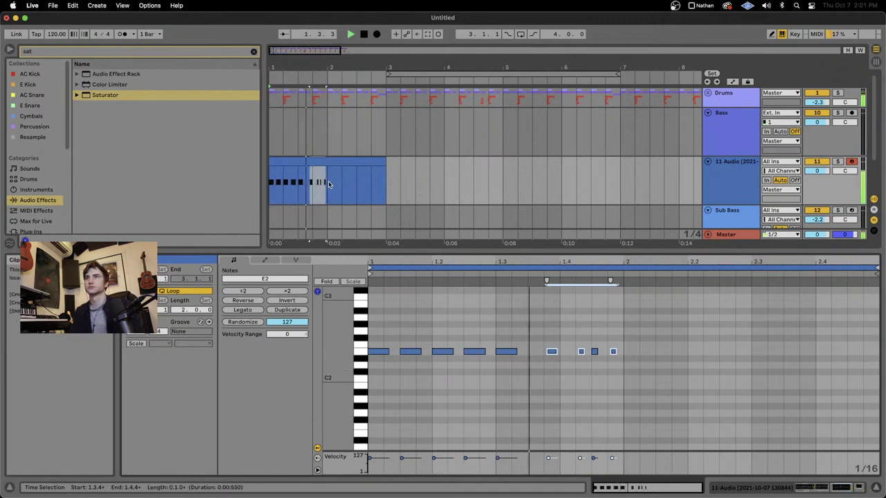
Step: Duplicate the first bar of the 11 Audio clip three times so the pattern fills four bars
{"action": "left_click_drag", "start_coordinate": [270, 183], "coordinate": [329, 182]}
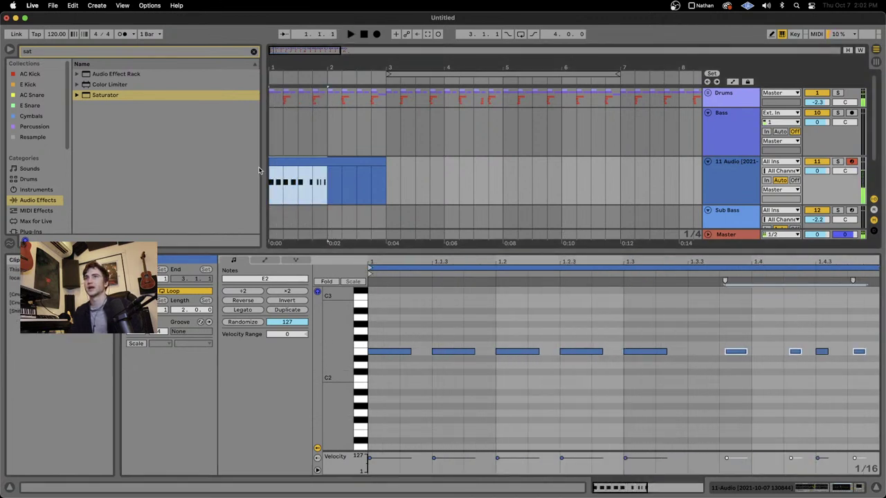
{"action": "key", "text": "super+d"}
{"action": "key", "text": "super+d"}
{"action": "key", "text": "super+d"}
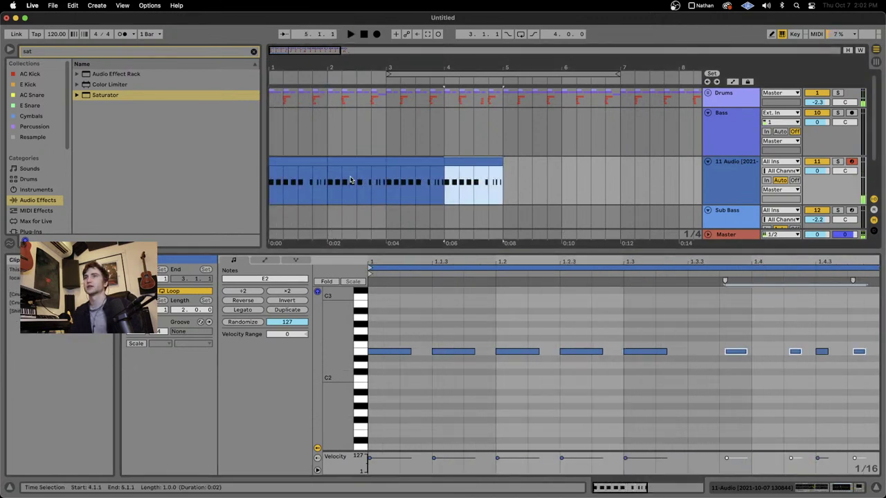
{"action": "left_click", "coordinate": [300, 162]}
{"action": "key", "text": "super+Tab"}
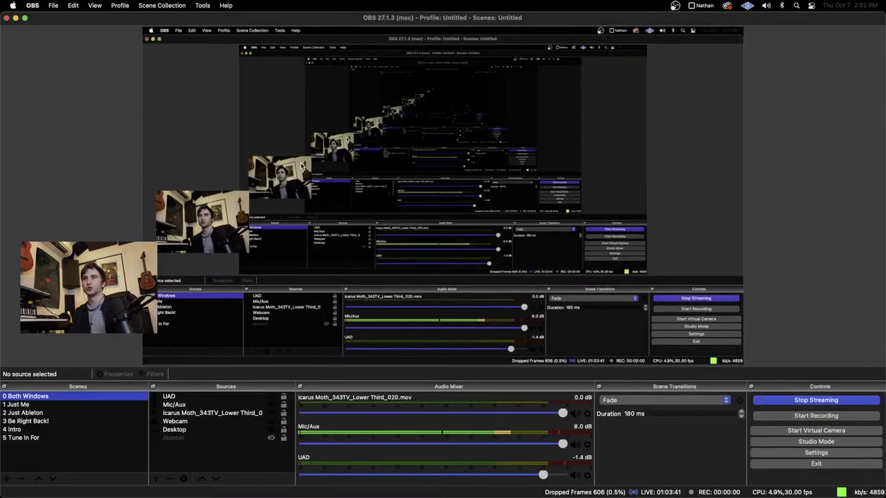
{"action": "left_click", "coordinate": [278, 482]}
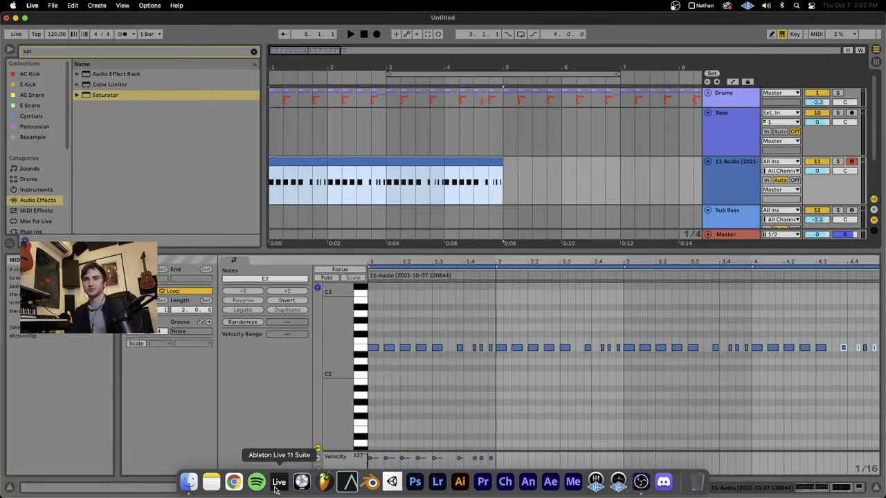
Step: Consolidate the four one-bar clips on the 11 Audio track into a single four-bar clip
{"action": "left_click", "coordinate": [478, 162]}
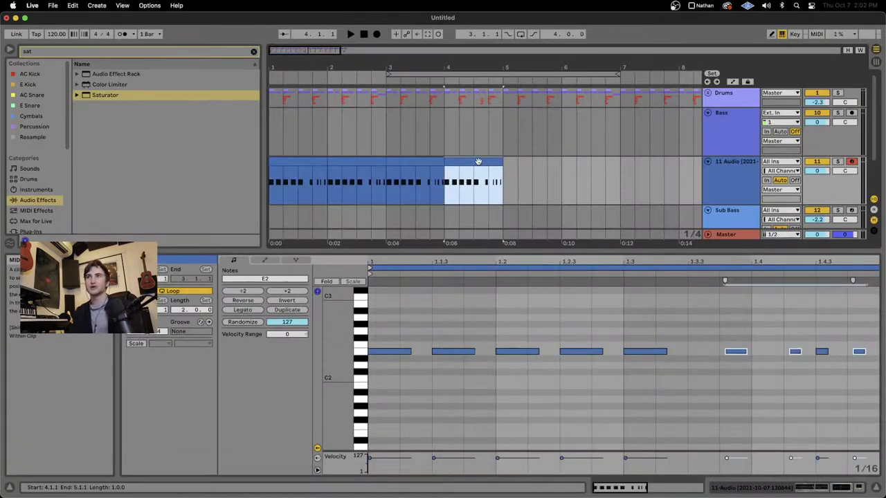
{"action": "left_click", "coordinate": [303, 160], "text": "shift"}
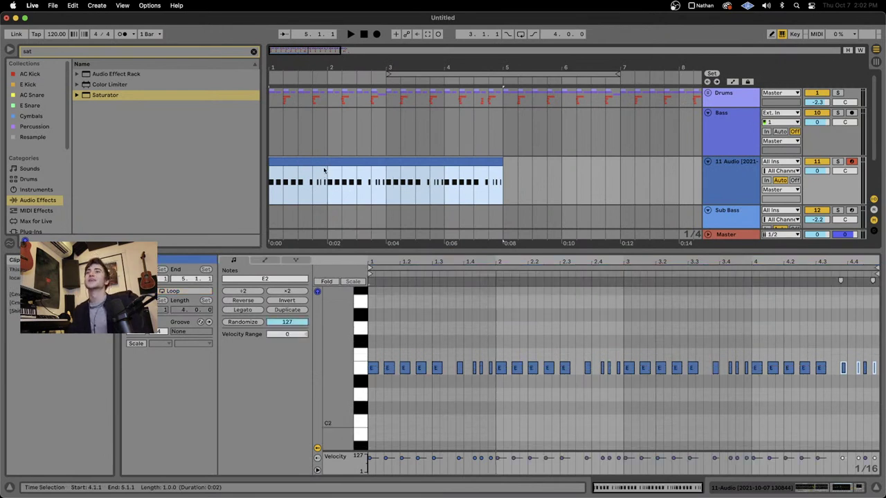
{"action": "double_click", "coordinate": [317, 161]}
Step: Show the 11 Audio track's devices and compare the bass with the EQ Eight bypassed and enabled
{"action": "double_click", "coordinate": [719, 183]}
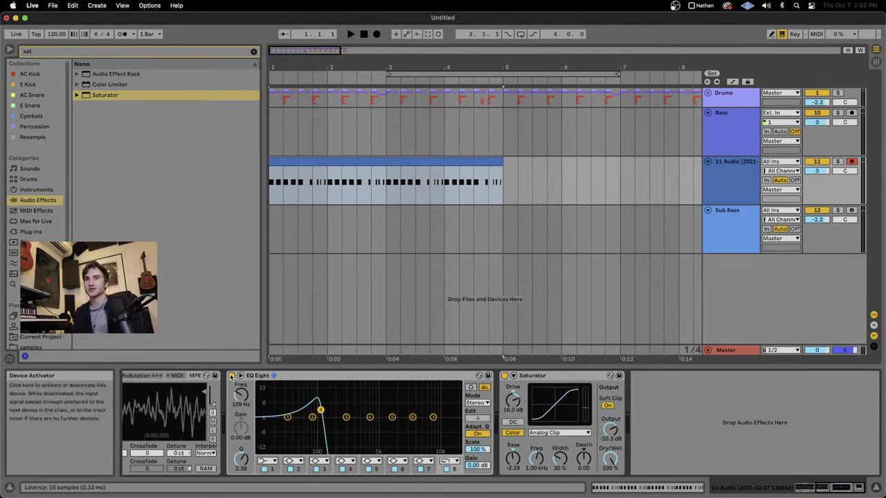
{"action": "left_click", "coordinate": [483, 389]}
{"action": "key", "text": "space"}
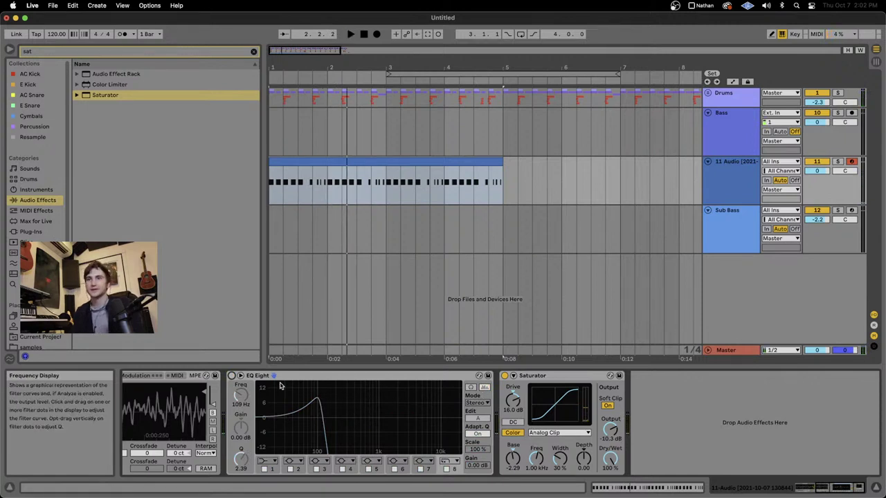
{"action": "left_click", "coordinate": [237, 376]}
{"action": "key", "text": "space"}
{"action": "key", "text": "space"}
{"action": "left_click", "coordinate": [232, 375]}
{"action": "key", "text": "space"}
{"action": "key", "text": "space"}
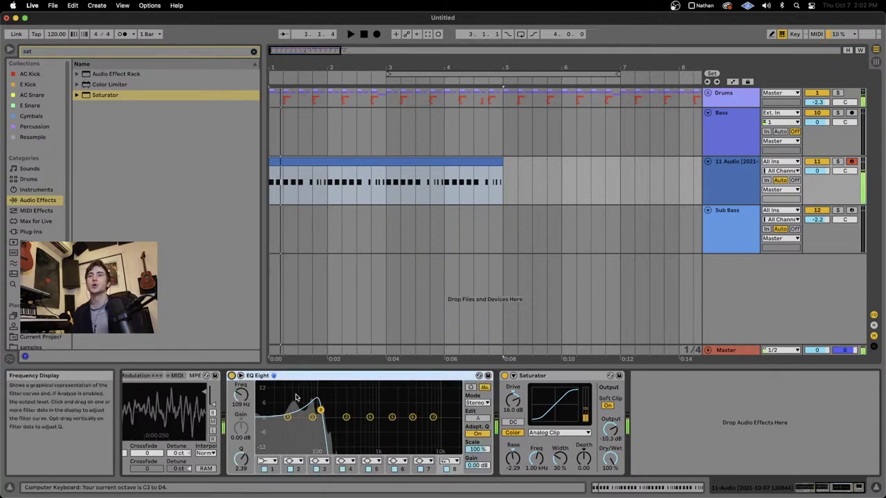
Step: Lower the EQ Eight's band 8 high cut to 79.1 Hz with Q 1.77 and audition it
{"action": "mouse_move", "coordinate": [320, 410]}
{"action": "left_mouse_down"}
{"action": "mouse_move", "coordinate": [303, 410]}
{"action": "mouse_move", "coordinate": [344, 411]}
{"action": "mouse_move", "coordinate": [300, 413]}
{"action": "mouse_move", "coordinate": [312, 414]}
{"action": "left_mouse_up"}
{"action": "key", "text": "space"}
{"action": "key", "text": "space"}
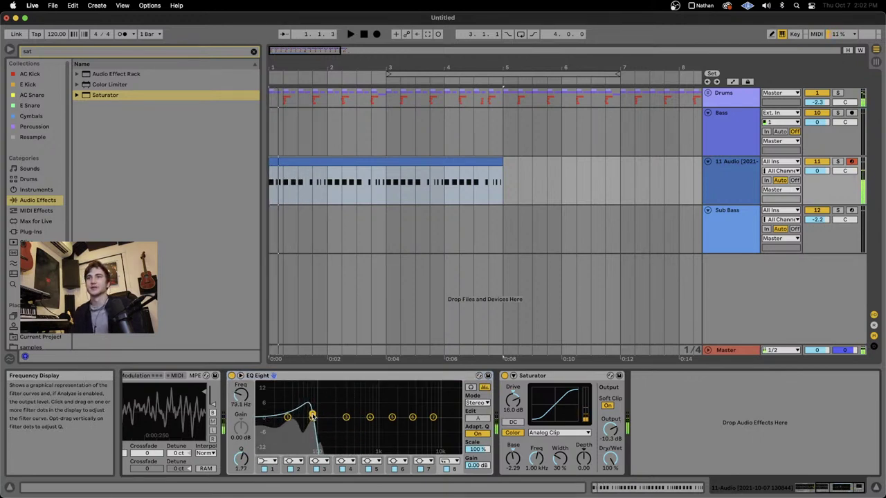
Step: Show the arrangement automation and bring up the EQ Eight's band 8 frequency envelope on the 11 Audio track
{"action": "left_click", "coordinate": [733, 81]}
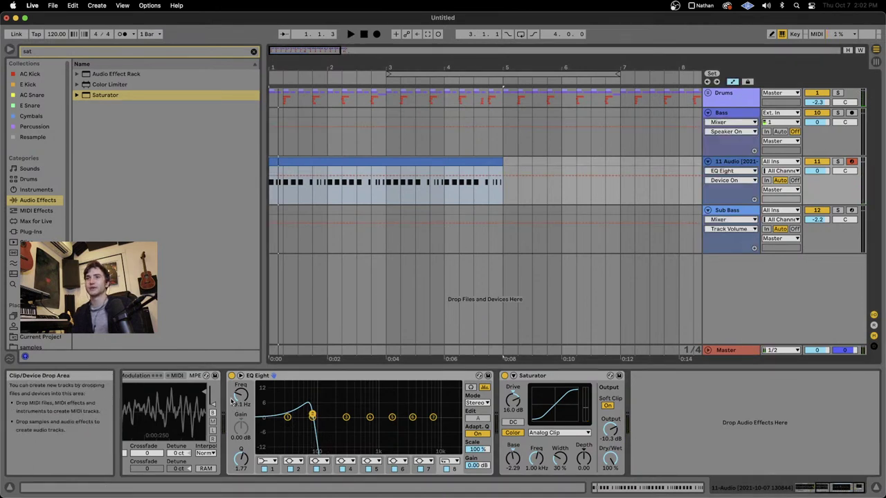
{"action": "key", "text": "space"}
{"action": "key", "text": "space"}
{"action": "scroll", "coordinate": [278, 178], "scroll_direction": "up", "scroll_amount": 5}
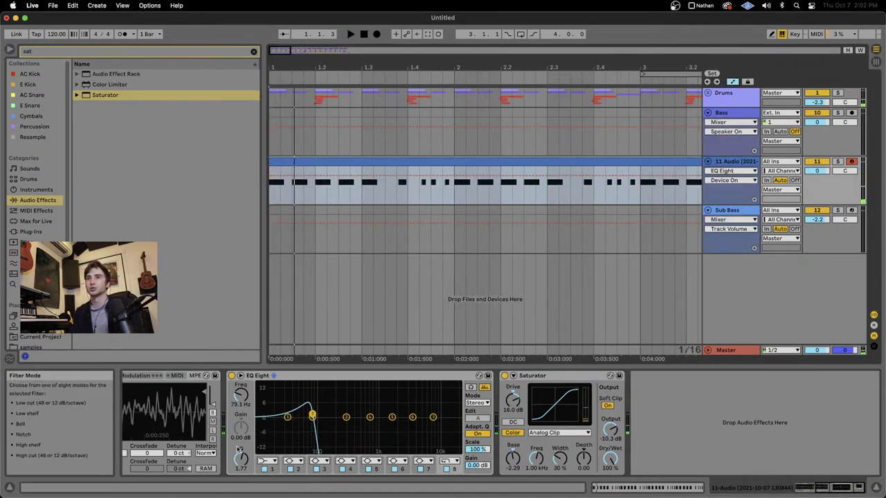
{"action": "left_click", "coordinate": [241, 395]}
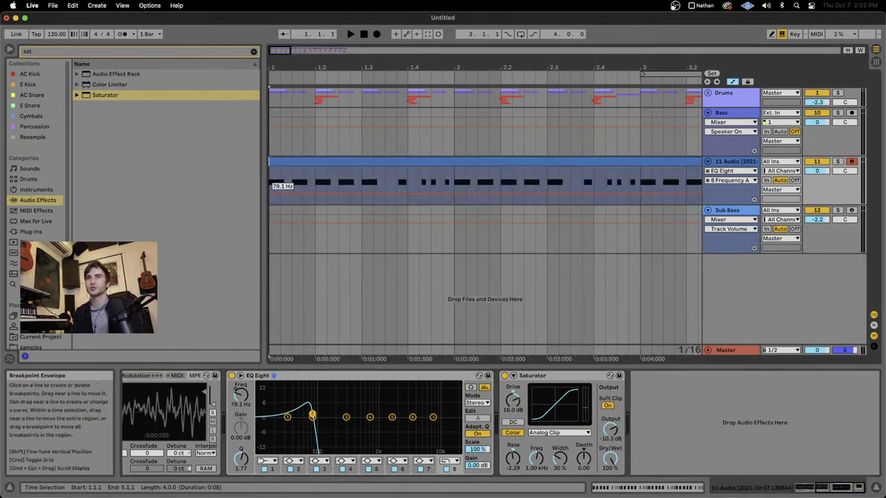
Step: Automate the band 8 frequency to rise from 79.1 Hz at the clip's start to 787 Hz within the first note, and audition it
{"action": "left_click", "coordinate": [276, 194]}
{"action": "scroll", "coordinate": [275, 195], "scroll_direction": "up", "scroll_amount": 4}
{"action": "key", "text": "space"}
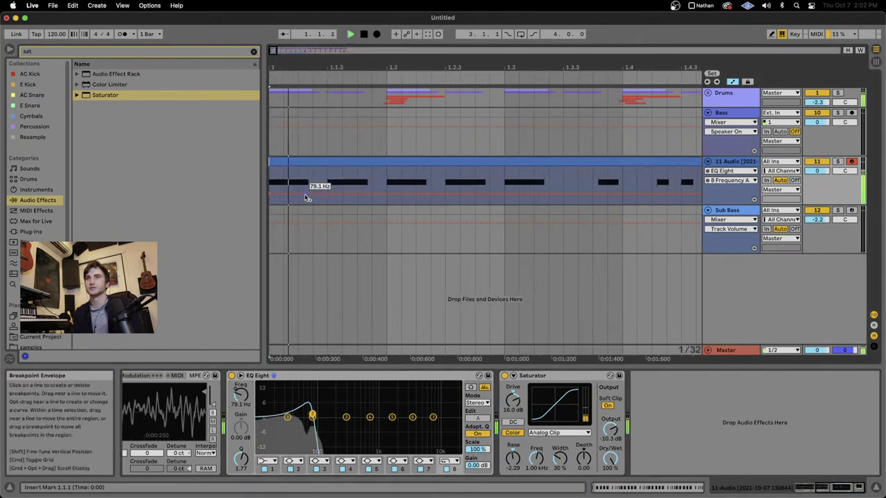
{"action": "left_click_drag", "start_coordinate": [305, 194], "coordinate": [283, 183]}
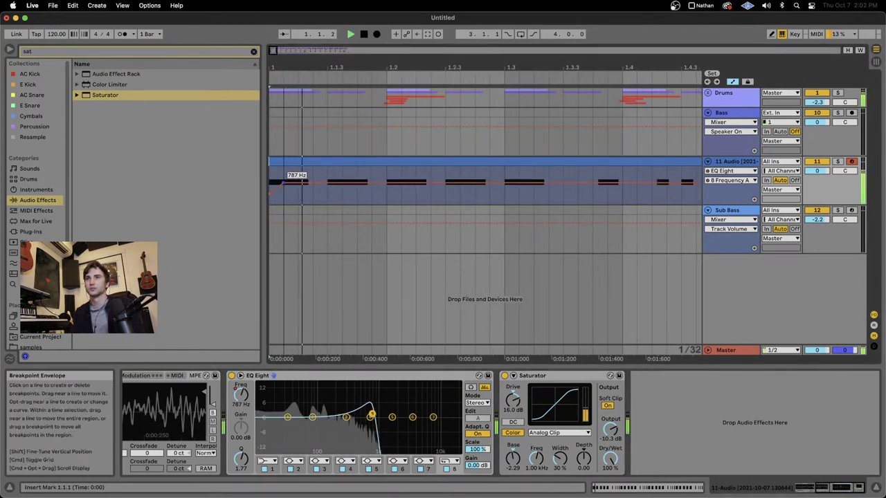
{"action": "key", "text": "space"}
{"action": "left_click", "coordinate": [283, 181]}
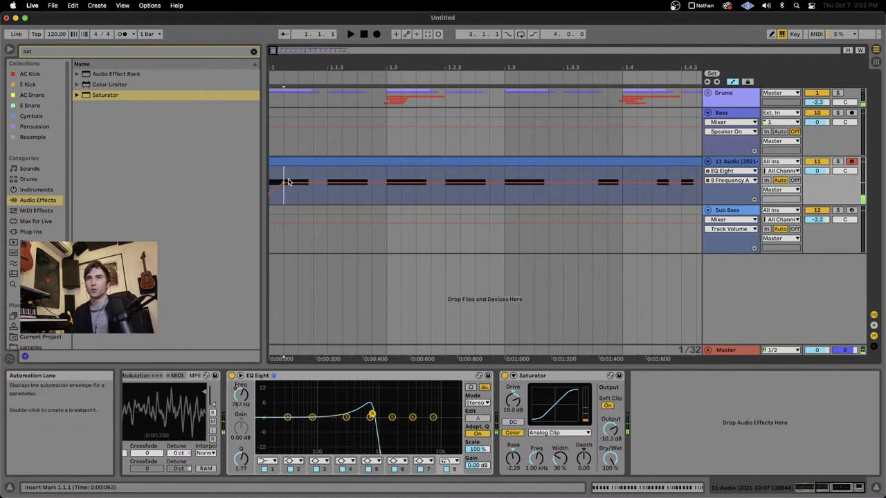
{"action": "mouse_move", "coordinate": [283, 184]}
{"action": "key", "text": "space"}
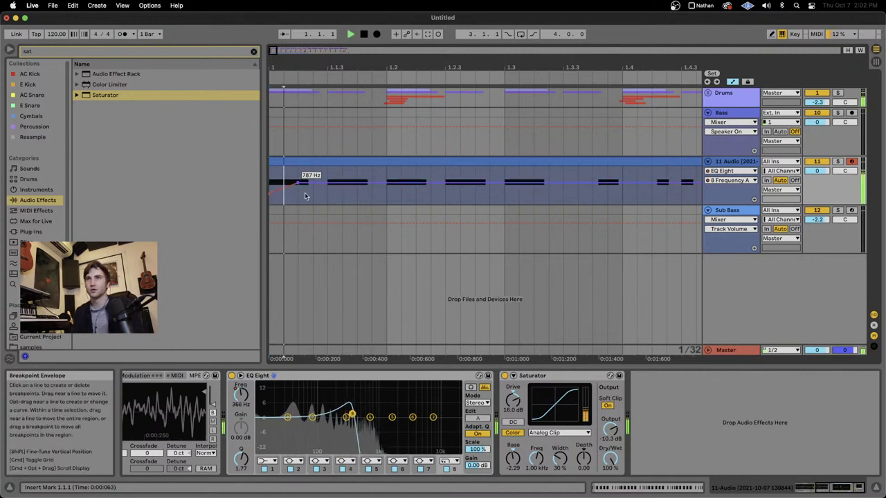
Step: Add a steep band 8 frequency sweep at beat 1.2 from 10.0 Hz up to the maximum, and play it
{"action": "left_click_drag", "start_coordinate": [400, 182], "coordinate": [399, 201]}
{"action": "left_click", "coordinate": [382, 170]}
{"action": "key", "text": "space"}
{"action": "key", "text": "space"}
{"action": "key", "text": "space"}
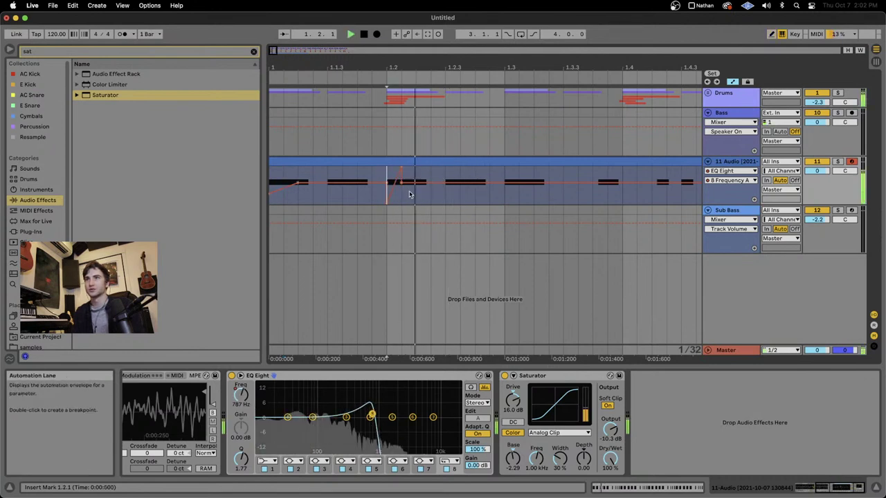
Step: Make the band 8 frequency fall from the sweep's peak to 10.0 Hz by the end of the note at 1.2, and audition it repeatedly
{"action": "key", "text": "space"}
{"action": "mouse_move", "coordinate": [401, 170]}
{"action": "left_mouse_down"}
{"action": "mouse_move", "coordinate": [431, 169]}
{"action": "mouse_move", "coordinate": [401, 168]}
{"action": "mouse_move", "coordinate": [422, 202]}
{"action": "left_mouse_up"}
{"action": "key", "text": "space"}
{"action": "key", "text": "space"}
{"action": "key", "text": "space"}
{"action": "key", "text": "space"}
{"action": "key", "text": "space"}
{"action": "key", "text": "space"}
{"action": "key", "text": "space"}
{"action": "key", "text": "space"}
{"action": "key", "text": "space"}
{"action": "key", "text": "space"}
{"action": "key", "text": "space"}
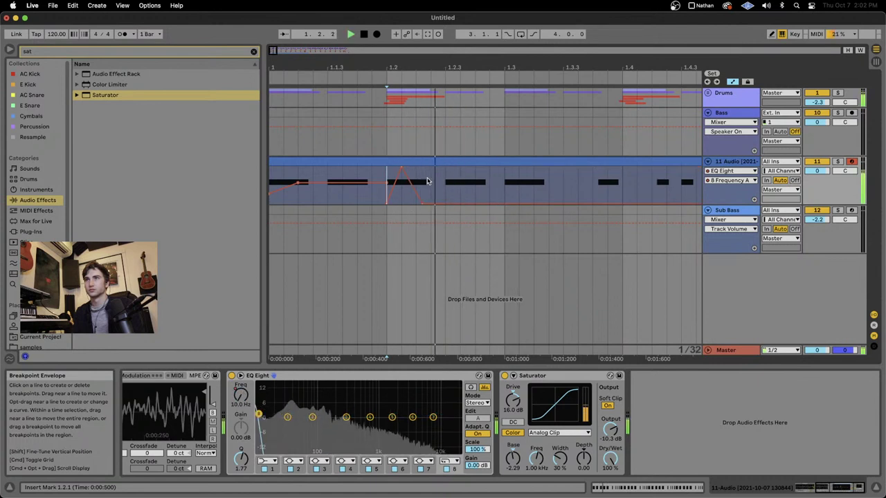
Step: Move the sweep's peak back to beat 1.2 so the note starts at the maximum cutoff and falls, and play it
{"action": "key", "text": "space"}
{"action": "left_click_drag", "start_coordinate": [401, 168], "coordinate": [387, 169]}
{"action": "key", "text": "space"}
{"action": "key", "text": "space"}
{"action": "key", "text": "space"}
{"action": "key", "text": "space"}
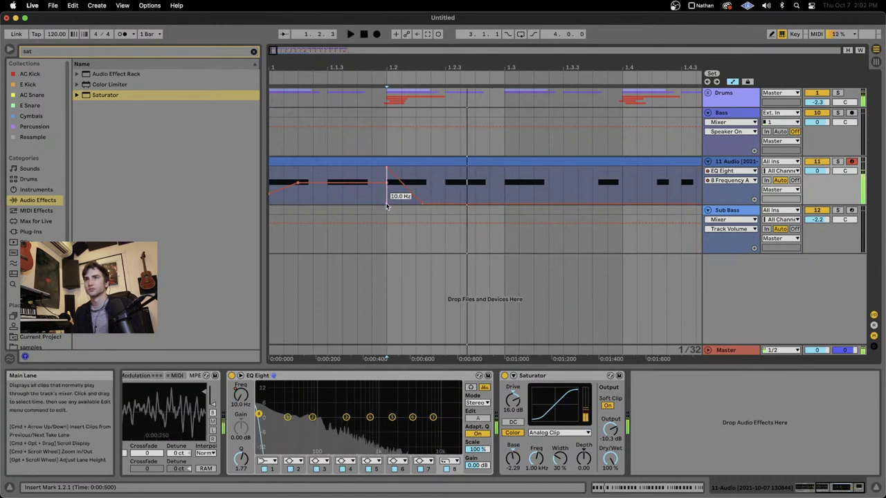
Step: Raise the dip after beat 1.2, make the frequency climb to 22.0 kHz at 1.2.3, and drop it to 222 Hz by the end of that note
{"action": "left_click_drag", "start_coordinate": [422, 204], "coordinate": [448, 188]}
{"action": "key", "text": "space"}
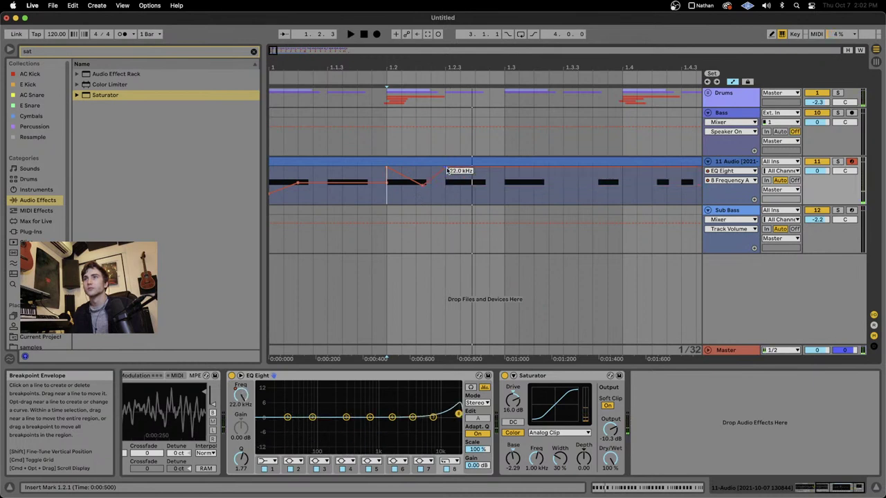
{"action": "left_click_drag", "start_coordinate": [475, 172], "coordinate": [478, 186]}
{"action": "key", "text": "space"}
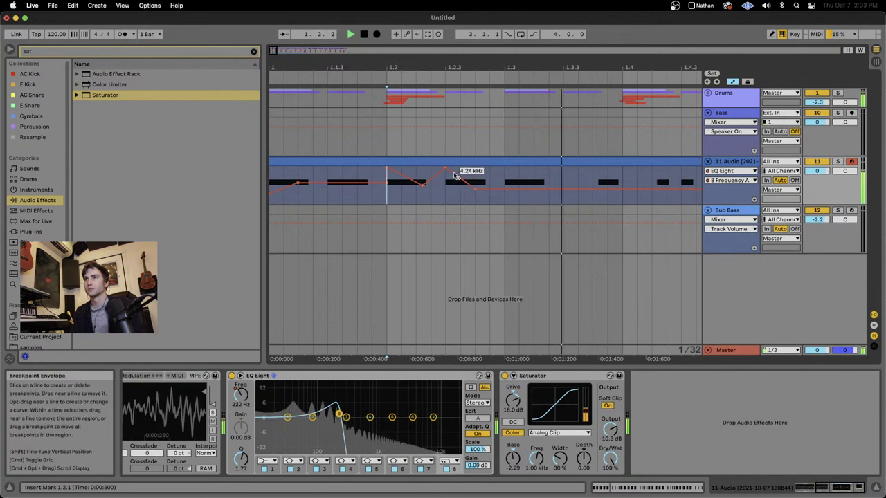
Step: Bend the falling envelope segment after 1.2.3 into a curve and play back the filter automation
{"action": "right_click", "coordinate": [465, 181]}
{"action": "key", "text": "Escape"}
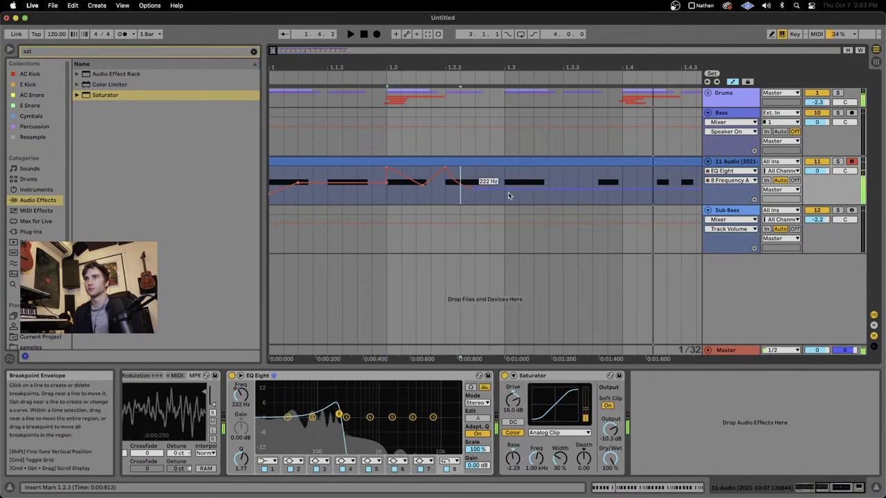
{"action": "key", "text": "minus"}
{"action": "key", "text": "minus"}
{"action": "key", "text": "minus"}
{"action": "left_click", "coordinate": [329, 188]}
{"action": "key", "text": "space"}
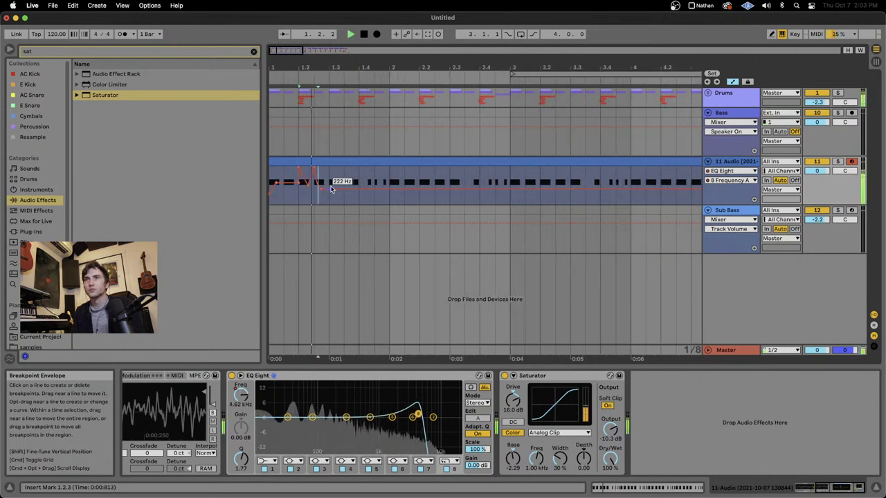
Step: Raise the band 8 frequency to 1.57 kHz over the note at 1.3, and make it climb slowly to 3.50 kHz at bar 2
{"action": "key", "text": "space"}
{"action": "key", "text": "space"}
{"action": "mouse_move", "coordinate": [337, 188]}
{"action": "left_mouse_down"}
{"action": "mouse_move", "coordinate": [337, 168]}
{"action": "mouse_move", "coordinate": [337, 181]}
{"action": "left_mouse_up"}
{"action": "key", "text": "space"}
{"action": "key", "text": "space"}
{"action": "key", "text": "space"}
{"action": "key", "text": "space"}
{"action": "key", "text": "space"}
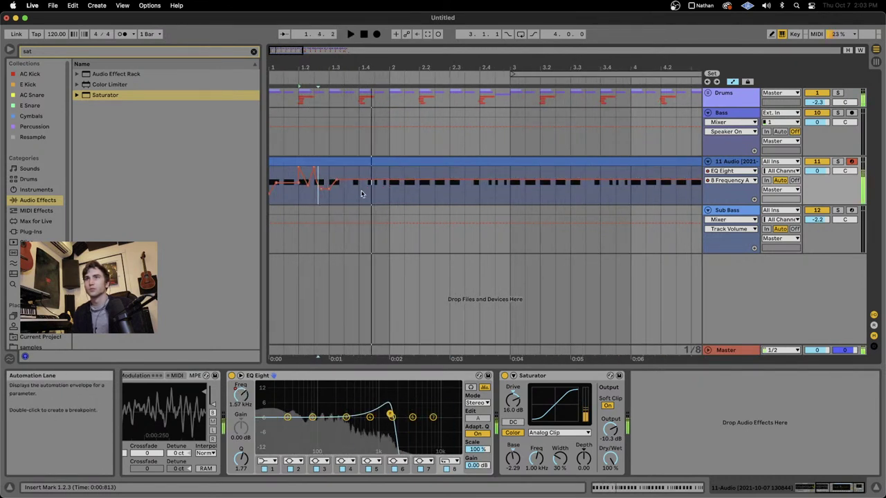
{"action": "left_click", "coordinate": [352, 180]}
{"action": "key", "text": "space"}
Step: Play the finished bar 1 filter automation and duplicate it onto bar 2
{"action": "left_click_drag", "start_coordinate": [382, 180], "coordinate": [270, 196]}
{"action": "key", "text": "space"}
{"action": "key", "text": "space"}
{"action": "key", "text": "space"}
{"action": "key", "text": "super+d"}
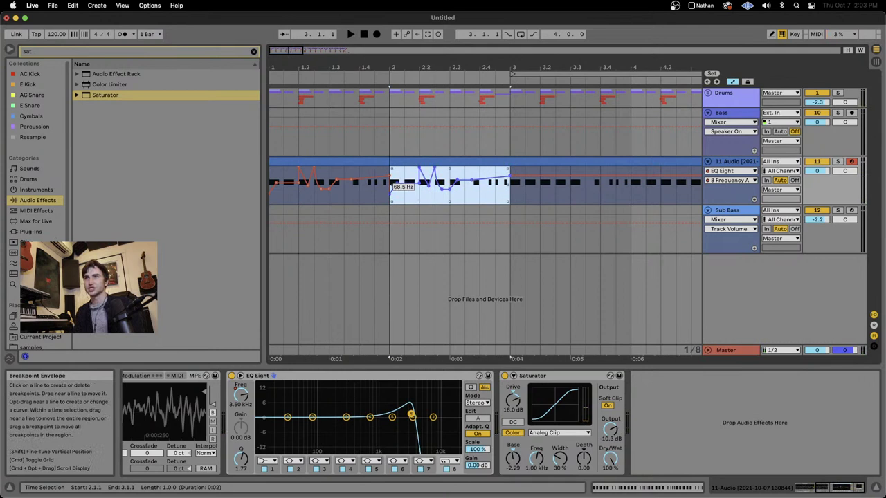
Step: Duplicate the filter automation of bars 1 and 2 onto bars 3 and 4
{"action": "left_click_drag", "start_coordinate": [511, 199], "coordinate": [155, 199]}
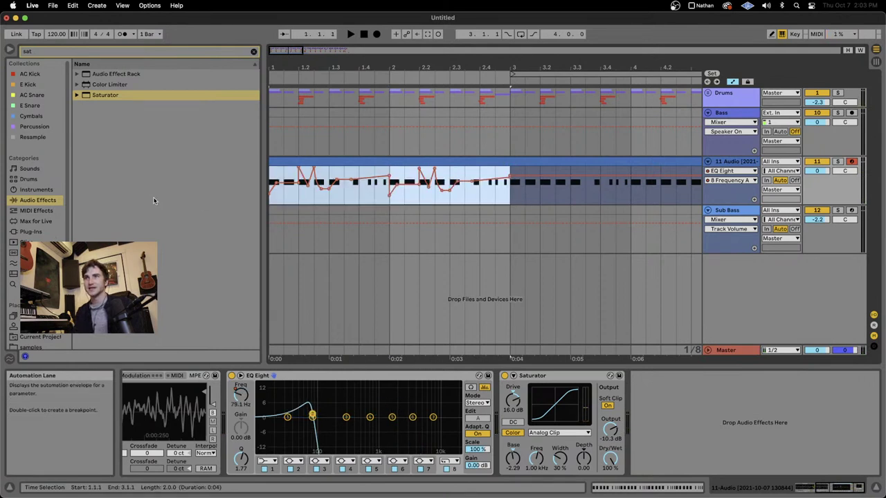
{"action": "key", "text": "super+d"}
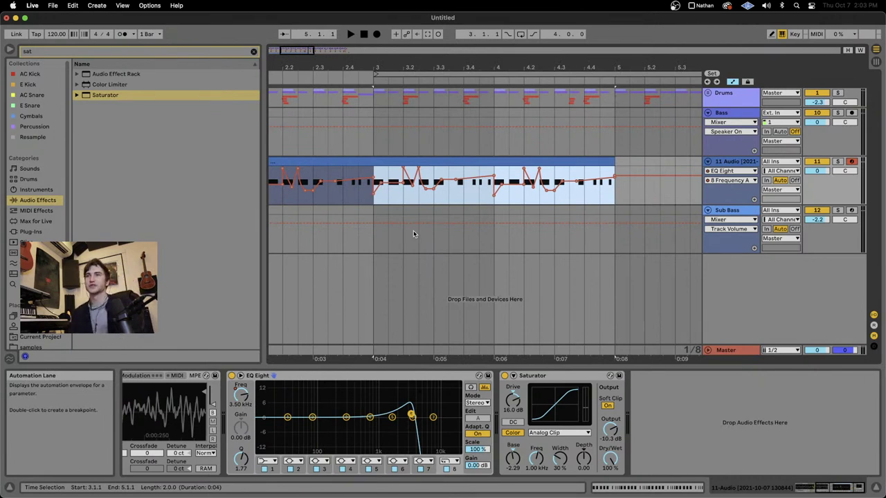
{"action": "scroll", "coordinate": [407, 192], "scroll_direction": "down", "scroll_amount": 5}
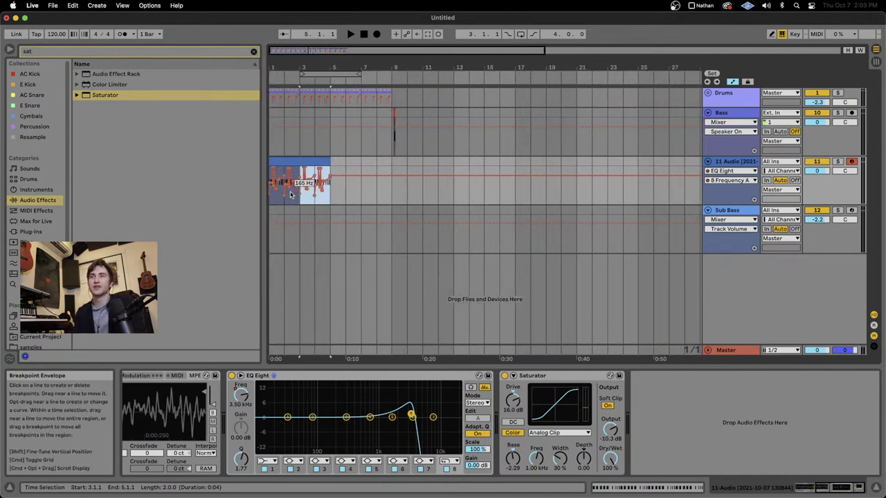
{"action": "scroll", "coordinate": [291, 194], "scroll_direction": "up", "scroll_amount": 5}
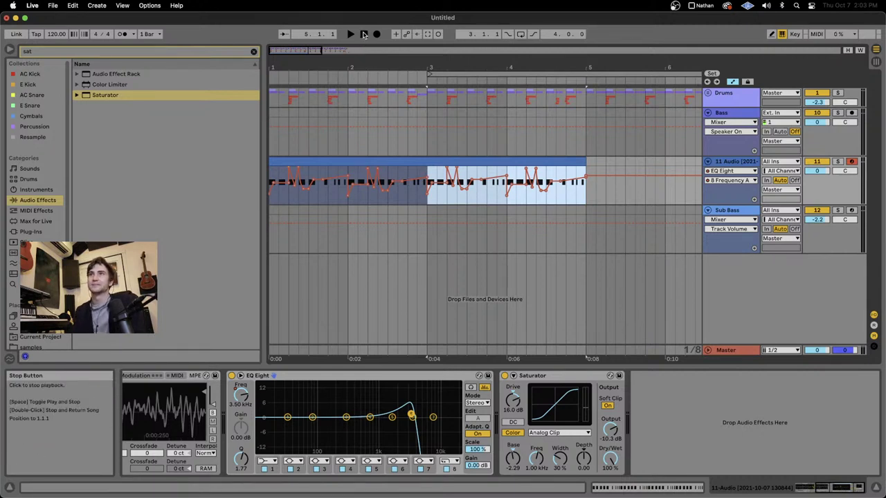
Step: Play the filter automation from the start and lower the cutoff peaks at 1.2 and 1.2.3
{"action": "left_click", "coordinate": [327, 168]}
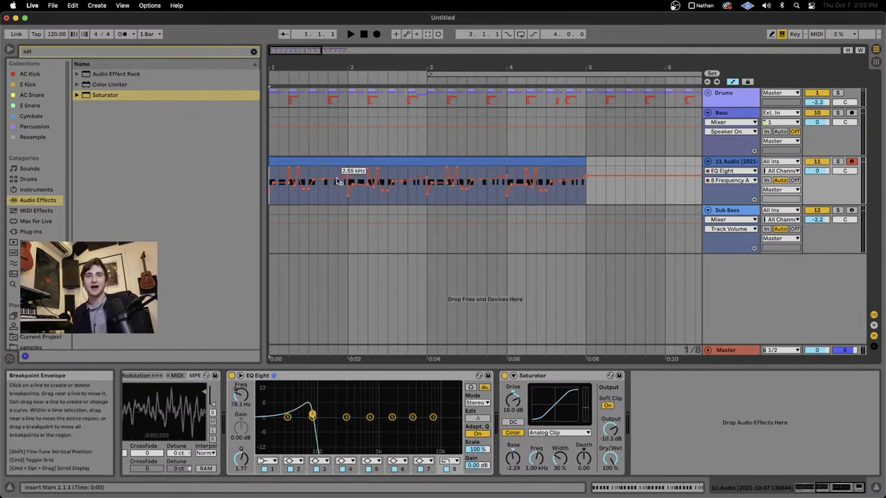
{"action": "key", "text": "space"}
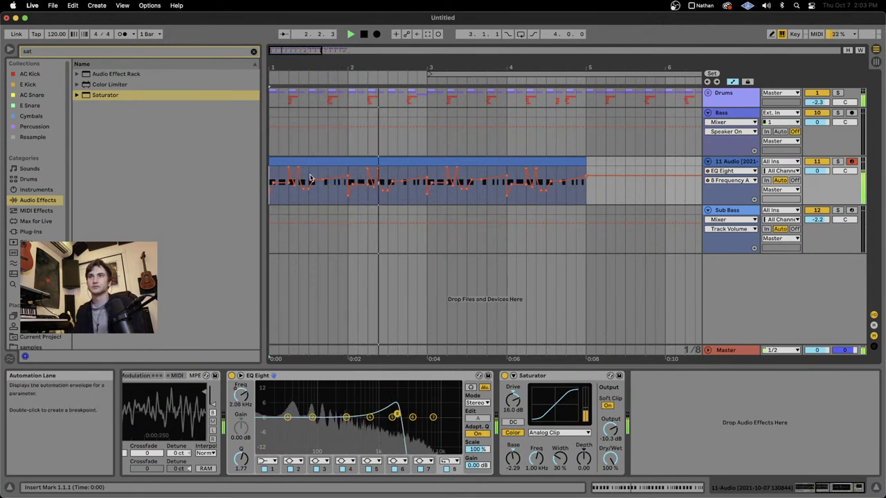
{"action": "key", "text": "space"}
{"action": "scroll", "coordinate": [281, 175], "scroll_direction": "up", "scroll_amount": 2}
{"action": "scroll", "coordinate": [281, 175], "scroll_direction": "up", "scroll_amount": 3}
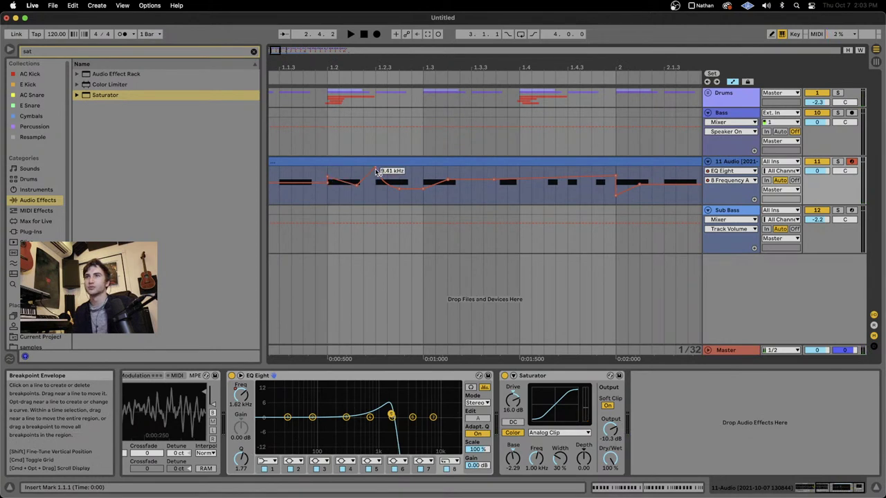
{"action": "scroll", "coordinate": [377, 179], "scroll_direction": "down", "scroll_amount": 4}
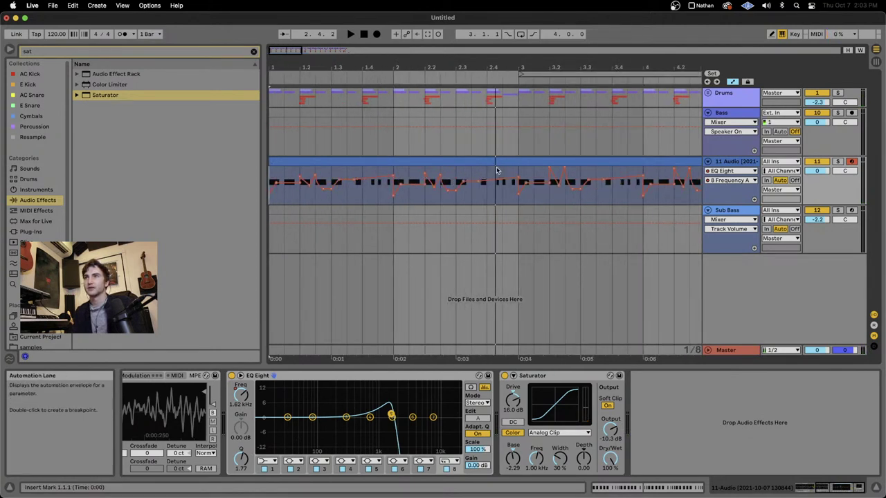
Step: Duplicate bars 1 and 2 of the clip with the reworked automation over bars 3 and 4, and play them
{"action": "left_click_drag", "start_coordinate": [512, 170], "coordinate": [187, 166]}
{"action": "key", "text": "super+d"}
{"action": "key", "text": "space"}
{"action": "scroll", "coordinate": [350, 180], "scroll_direction": "down", "scroll_amount": 4}
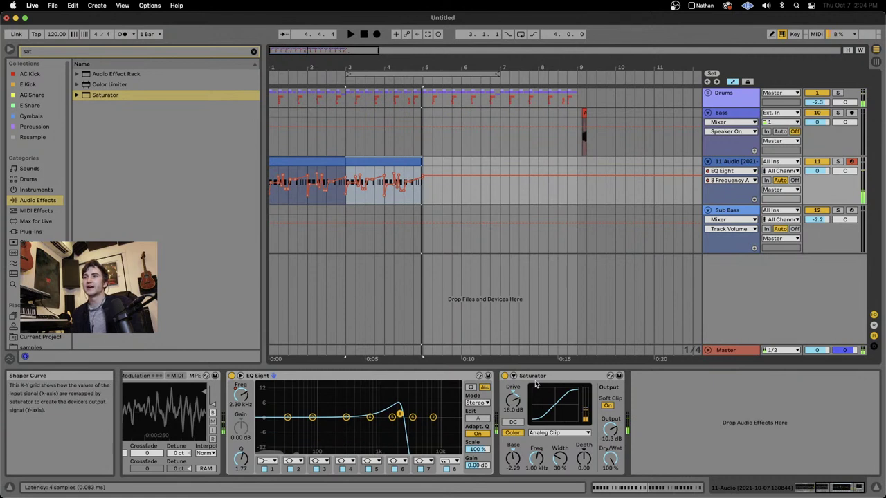
Step: Change EQ Eight's band 1 to a 48 dB low cut at 61.2 Hz with a Q of 0.97
{"action": "left_click", "coordinate": [268, 460]}
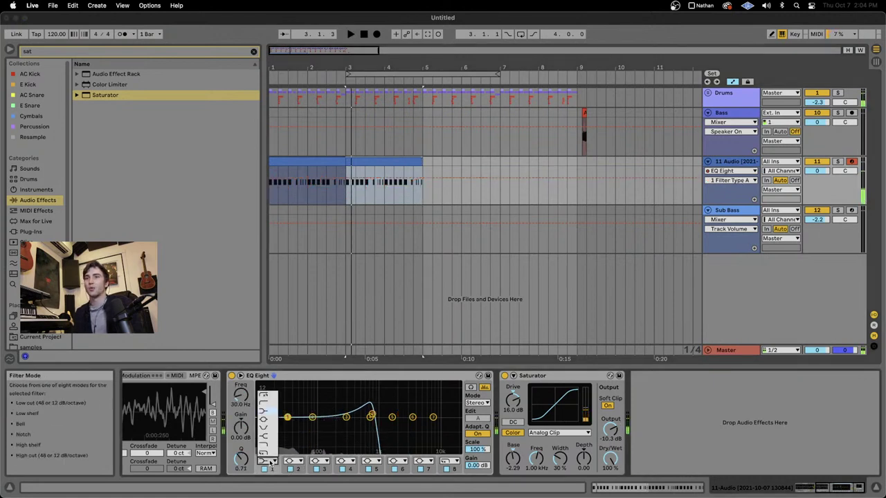
{"action": "left_click", "coordinate": [268, 463]}
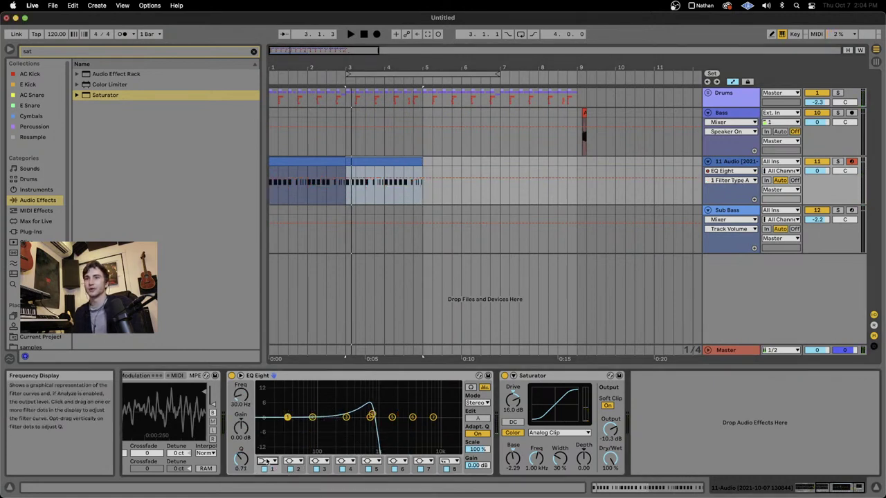
{"action": "left_click", "coordinate": [267, 461]}
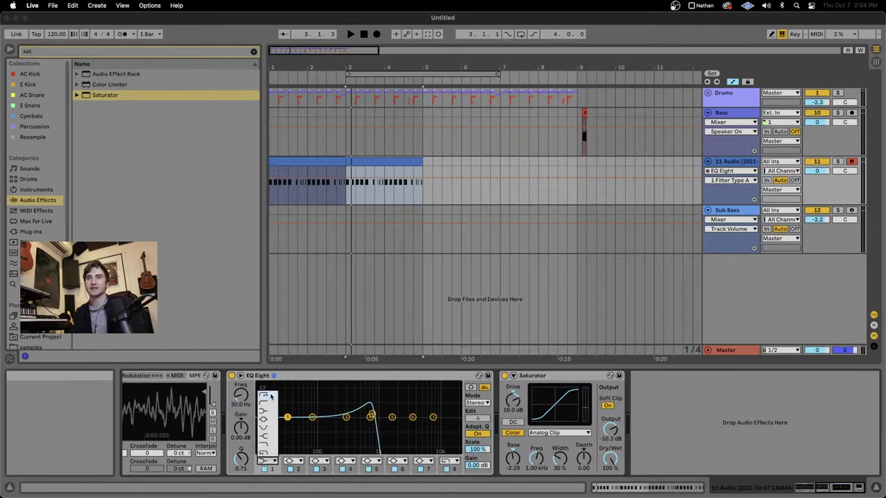
{"action": "left_click", "coordinate": [270, 396]}
{"action": "mouse_move", "coordinate": [287, 416]}
{"action": "left_mouse_down"}
{"action": "mouse_move", "coordinate": [352, 412]}
{"action": "mouse_move", "coordinate": [297, 410]}
{"action": "left_mouse_up"}
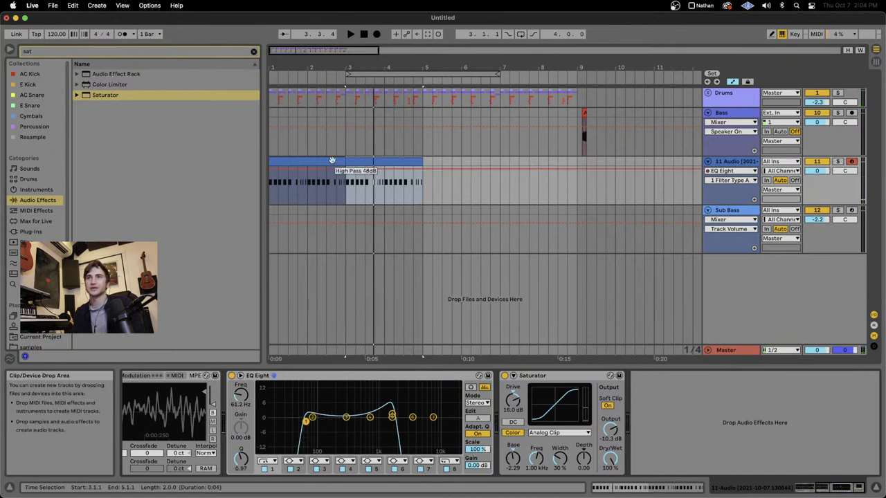
Step: Set the band 1 frequency to 58.8 Hz, automate it to rise to about 466 Hz over the note at 1.3, and audition it
{"action": "scroll", "coordinate": [291, 194], "scroll_direction": "up", "scroll_amount": 3}
{"action": "scroll", "coordinate": [291, 194], "scroll_direction": "up", "scroll_amount": 4}
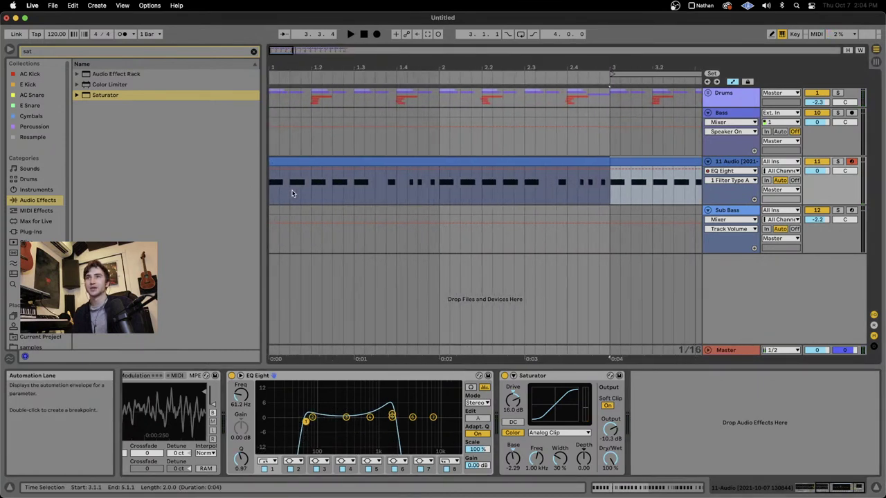
{"action": "left_click", "coordinate": [240, 395]}
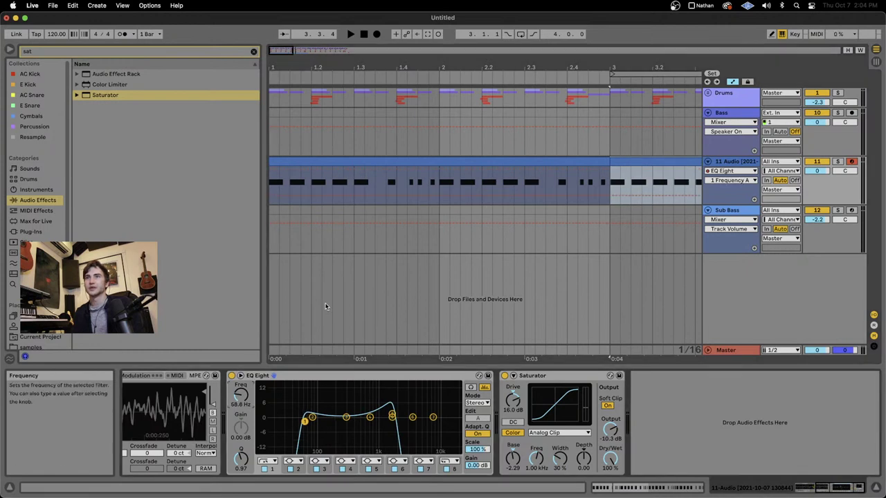
{"action": "left_click", "coordinate": [354, 196]}
{"action": "left_click_drag", "start_coordinate": [353, 195], "coordinate": [370, 187]}
{"action": "key", "text": "space"}
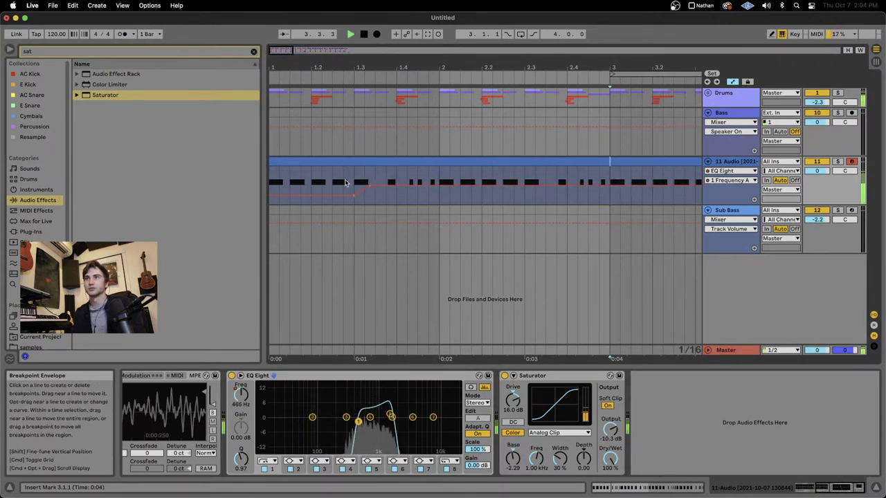
{"action": "left_click", "coordinate": [345, 182]}
{"action": "key", "text": "space"}
{"action": "key", "text": "space"}
{"action": "key", "text": "space"}
{"action": "key", "text": "space"}
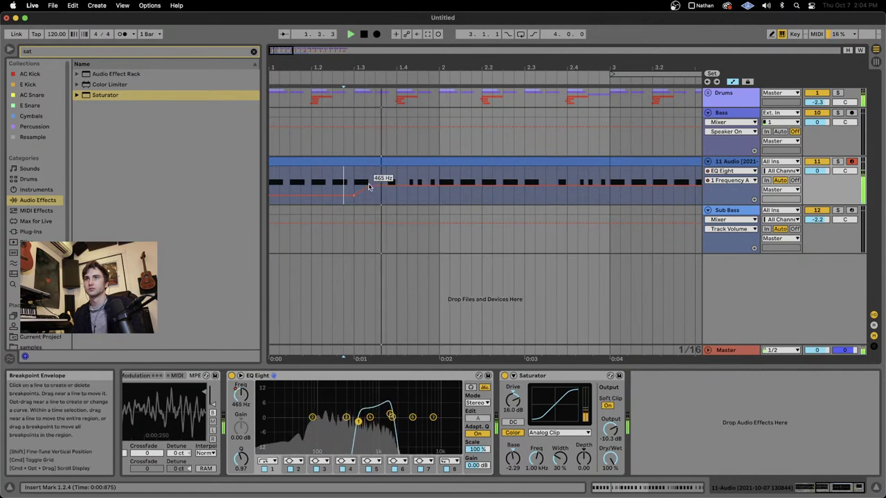
Step: Lower the peak of the band 1 frequency automation to 185 Hz and add a breakpoint holding it until 1.3.4
{"action": "key", "text": "space"}
{"action": "key", "text": "space"}
{"action": "key", "text": "space"}
{"action": "key", "text": "space"}
{"action": "left_click", "coordinate": [386, 189]}
{"action": "key", "text": "space"}
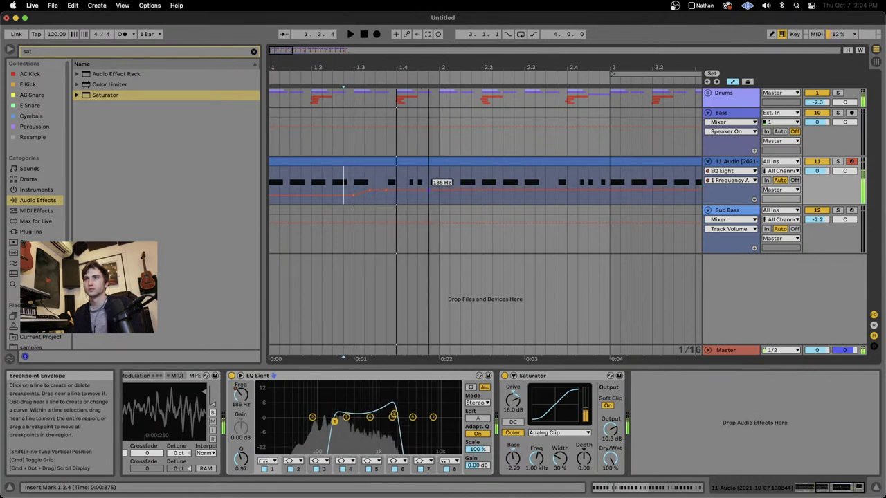
Step: Try dropping the band 1 frequency to 10.5 Hz by the end of bar 1 during playback
{"action": "key", "text": "space"}
{"action": "mouse_move", "coordinate": [429, 189]}
{"action": "left_mouse_down"}
{"action": "mouse_move", "coordinate": [429, 203]}
{"action": "mouse_move", "coordinate": [439, 202]}
{"action": "mouse_move", "coordinate": [440, 185]}
{"action": "mouse_move", "coordinate": [442, 196]}
{"action": "left_mouse_up"}
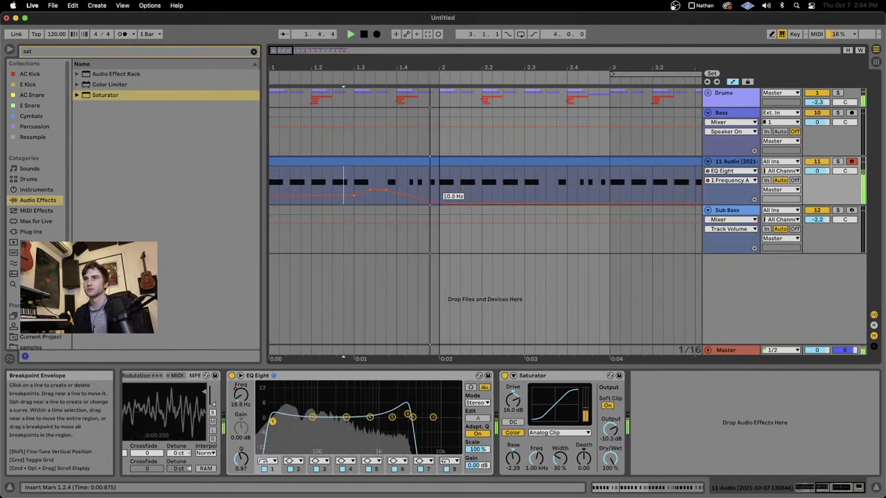
{"action": "key", "text": "super+z"}
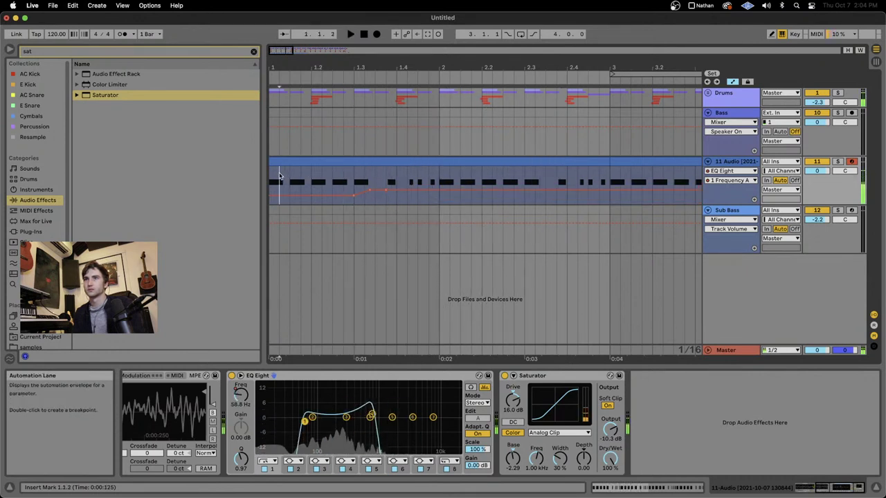
Step: Bring the band 1 frequency back down by the end of bar 1, and duplicate that bar's automation across bars 2 to 4
{"action": "left_click_drag", "start_coordinate": [279, 176], "coordinate": [267, 177]}
{"action": "key", "text": "space"}
{"action": "left_click_drag", "start_coordinate": [441, 193], "coordinate": [141, 186]}
{"action": "key", "text": "super+d"}
{"action": "key", "text": "super+d"}
{"action": "key", "text": "super+d"}
{"action": "scroll", "coordinate": [437, 199], "scroll_direction": "down", "scroll_amount": 8}
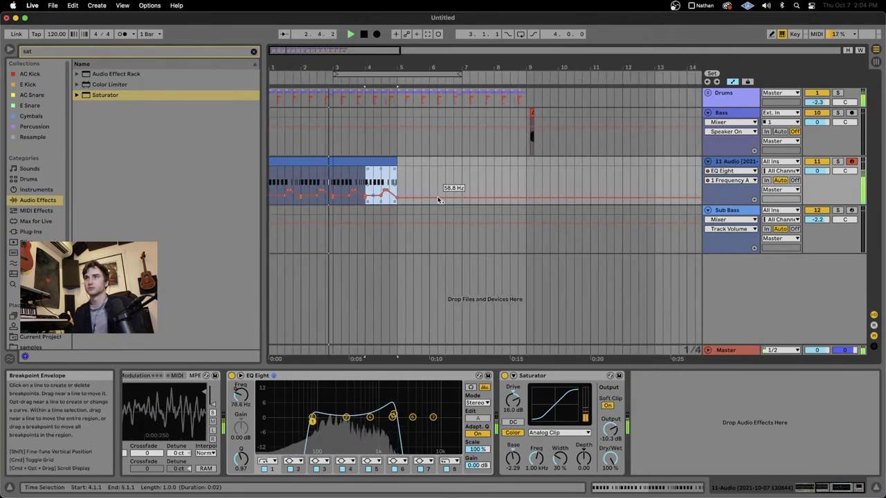
Step: Audition the combined low-cut and high-cut automation in bar 4 and again from the start of the clip
{"action": "scroll", "coordinate": [438, 200], "scroll_direction": "down", "scroll_amount": 1}
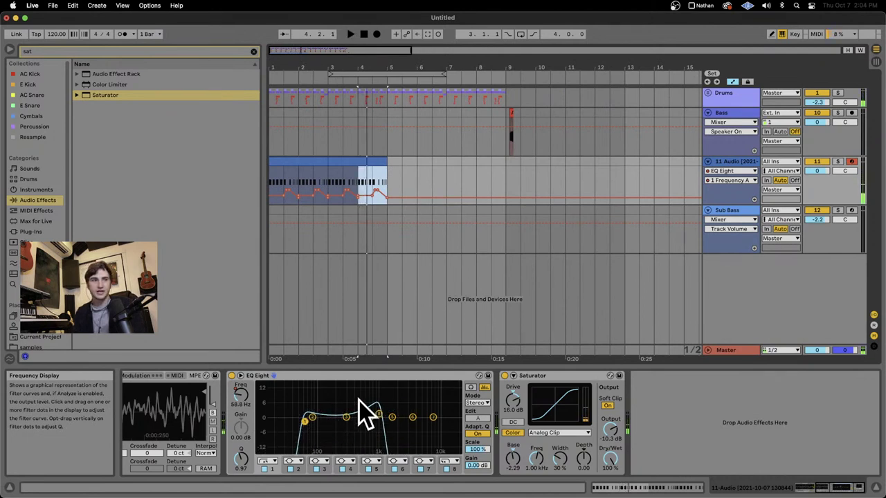
{"action": "key", "text": "space"}
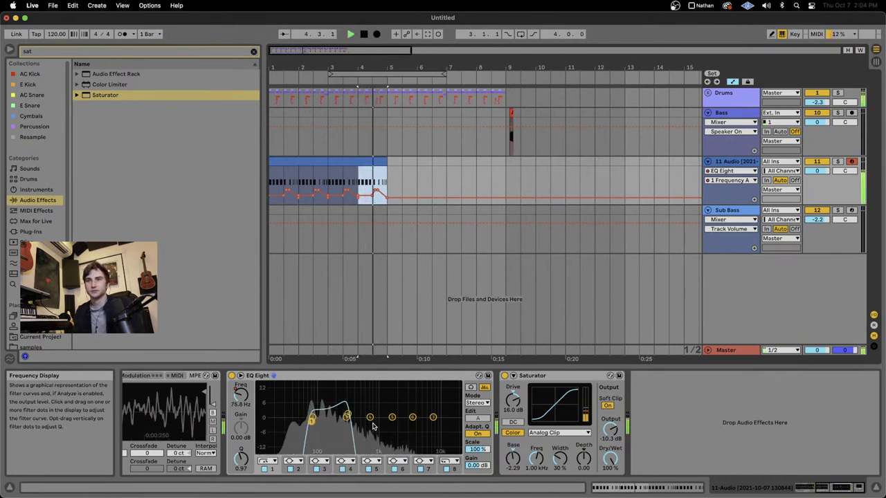
{"action": "key", "text": "space"}
{"action": "key", "text": "space"}
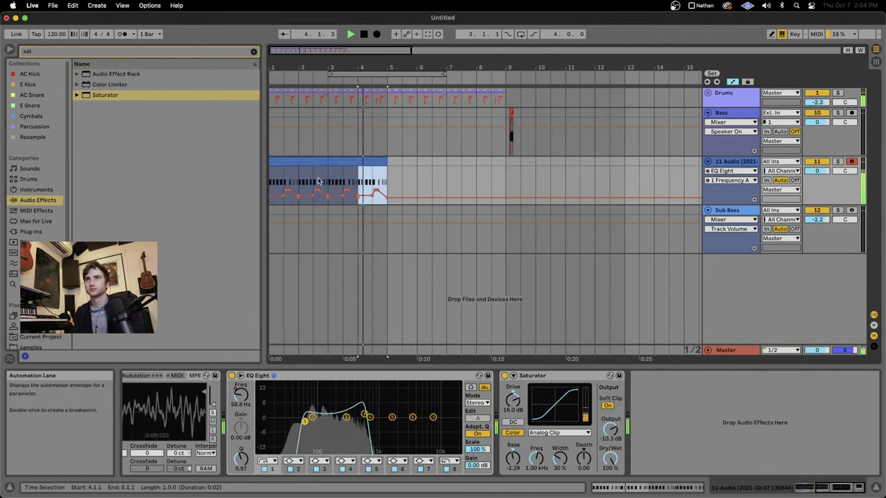
{"action": "left_click", "coordinate": [285, 161]}
{"action": "key", "text": "space"}
{"action": "key", "text": "space"}
{"action": "key", "text": "space"}
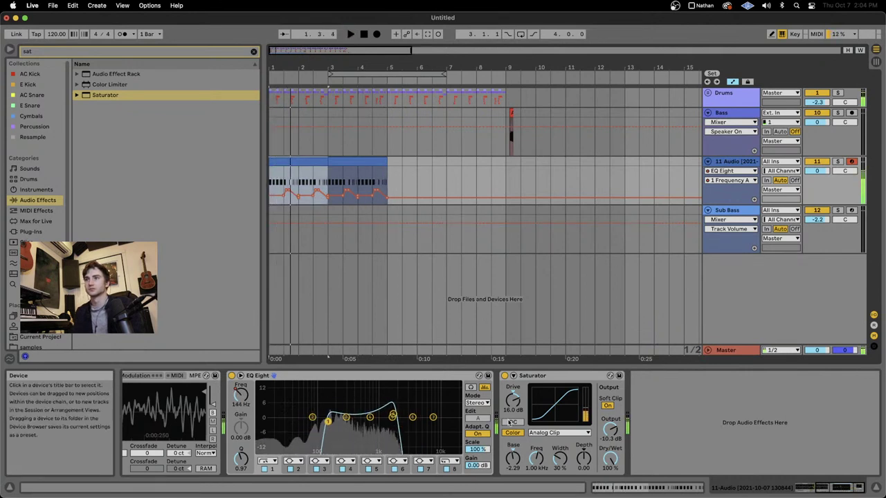
Step: Play the bass from the start and raise the Saturator's drive to 17.1 dB
{"action": "key", "text": "space"}
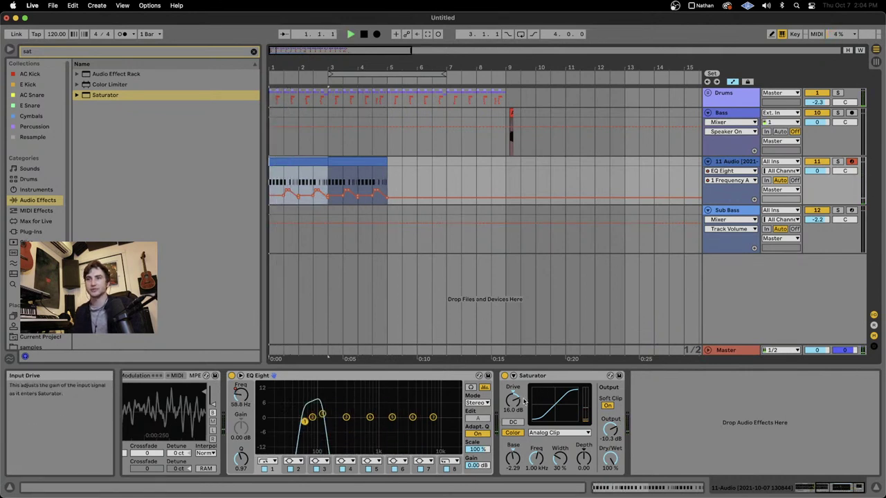
{"action": "key", "text": "space"}
{"action": "mouse_move", "coordinate": [513, 400]}
{"action": "left_mouse_down"}
{"action": "mouse_move", "coordinate": [513, 389]}
{"action": "mouse_move", "coordinate": [511, 420]}
{"action": "mouse_move", "coordinate": [511, 393]}
{"action": "left_mouse_up"}
{"action": "key", "text": "space"}
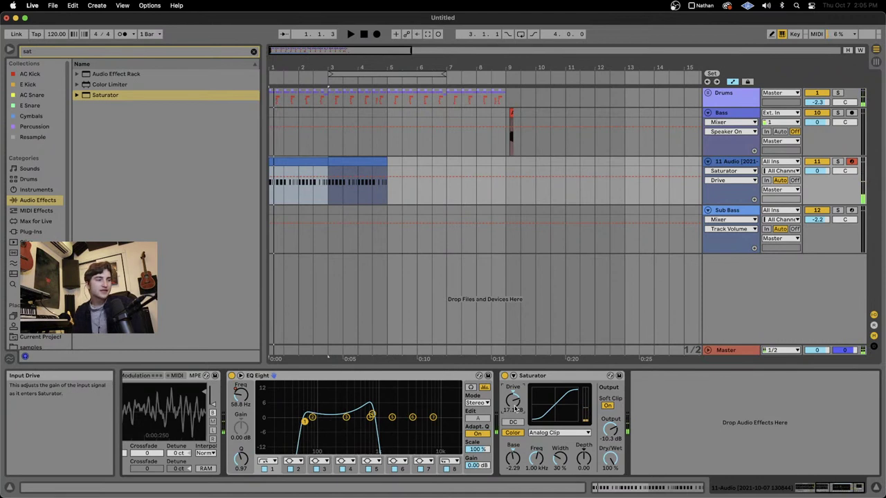
Step: Switch the Saturator's curve type to Waveshaper and unfold its extra parameters
{"action": "left_click", "coordinate": [544, 431]}
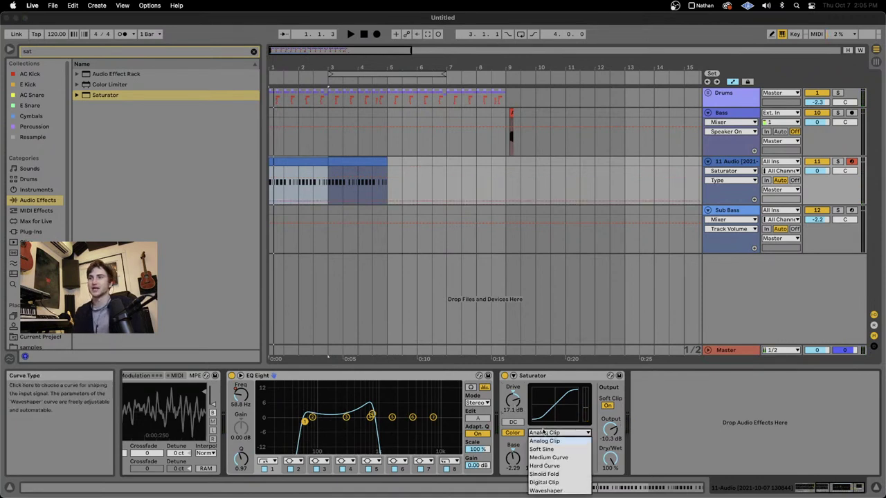
{"action": "left_click", "coordinate": [547, 490]}
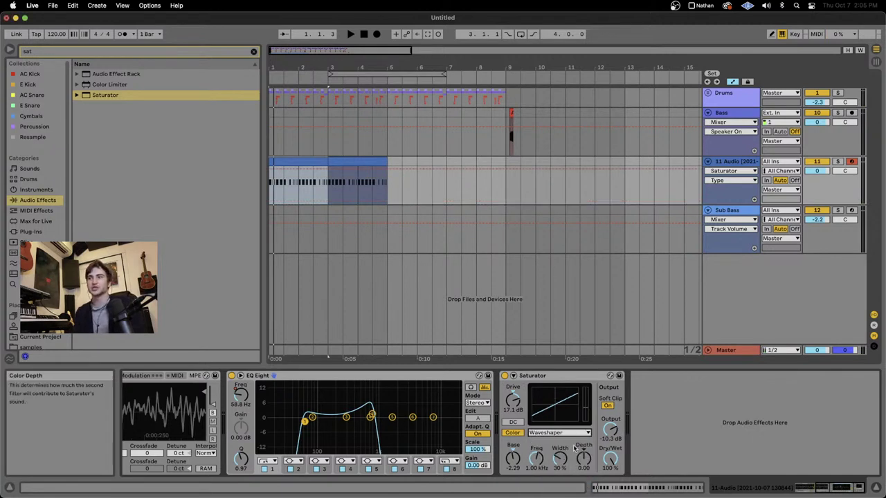
{"action": "left_click", "coordinate": [513, 375]}
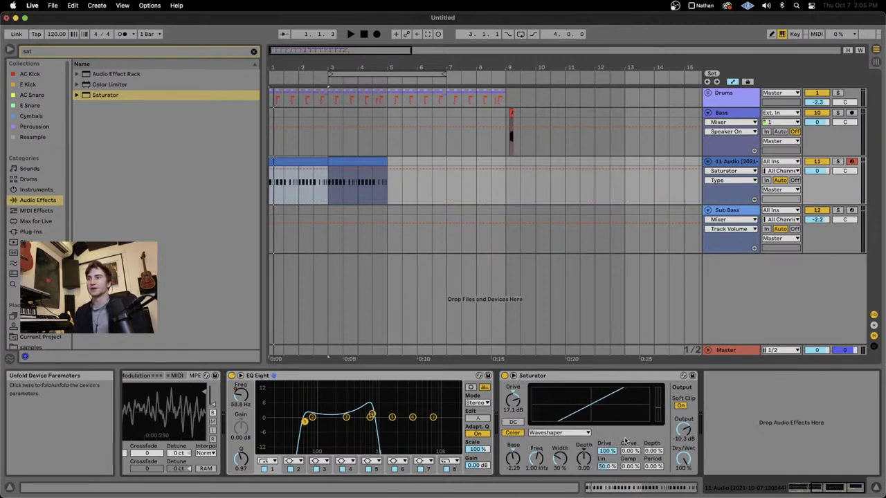
Step: During playback, set the Waveshaper's curve amount to 99.2 % and the Saturator's input drive to 20.0 dB
{"action": "key", "text": "space"}
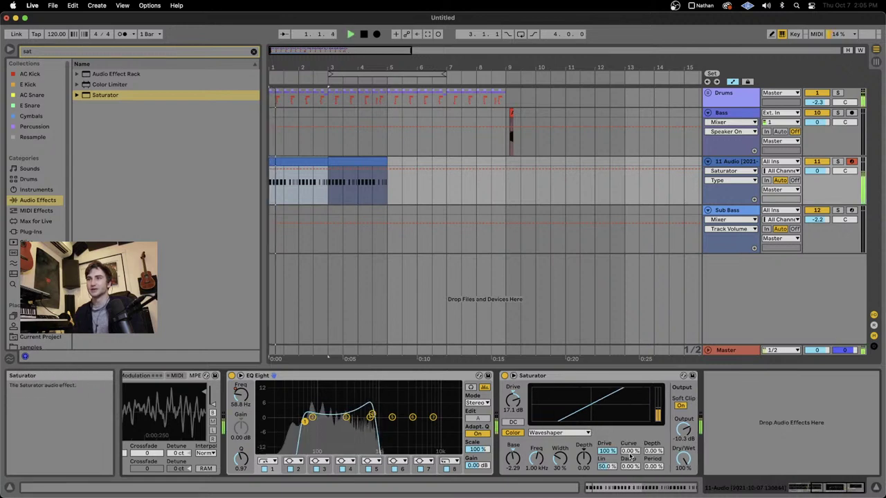
{"action": "mouse_move", "coordinate": [628, 450]}
{"action": "left_mouse_down"}
{"action": "mouse_move", "coordinate": [628, 441]}
{"action": "mouse_move", "coordinate": [631, 456]}
{"action": "left_mouse_up"}
{"action": "key", "text": "space"}
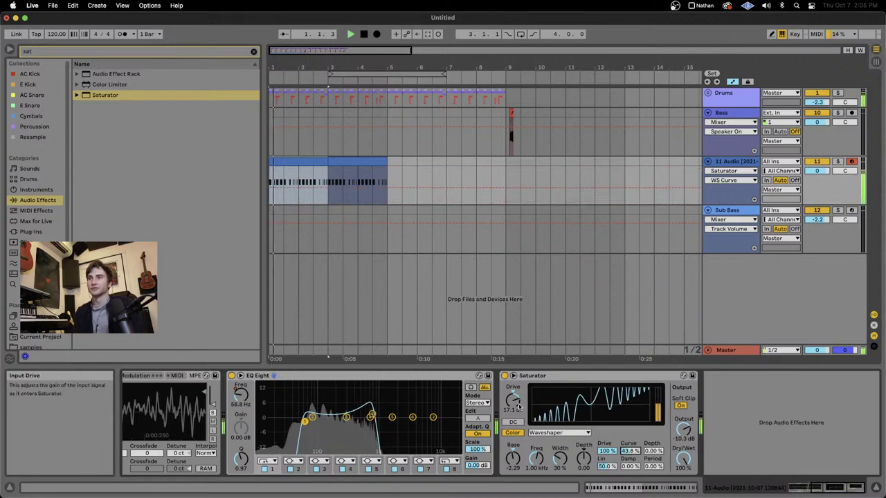
{"action": "left_click_drag", "start_coordinate": [513, 400], "coordinate": [513, 413]}
{"action": "left_click_drag", "start_coordinate": [629, 450], "coordinate": [629, 419]}
{"action": "left_click_drag", "start_coordinate": [513, 400], "coordinate": [513, 385]}
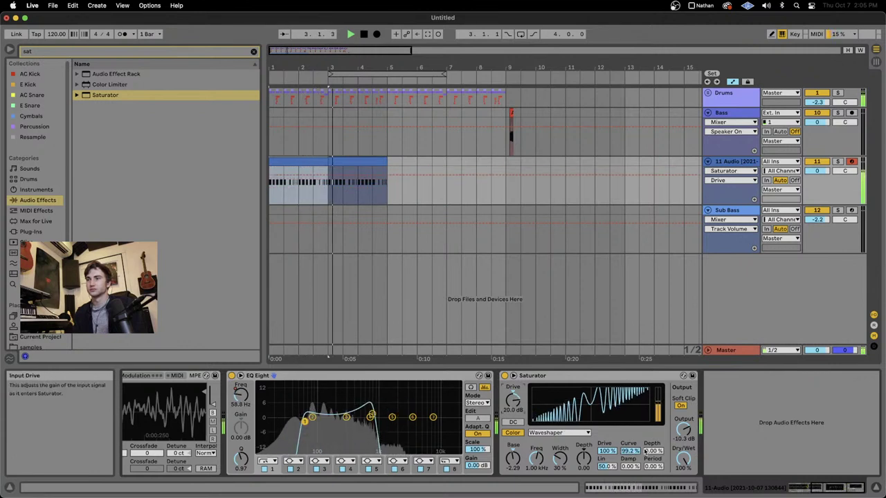
Step: During playback, try the Waveshaper's depth at 100 %, reset it, and set linearity to 85.9 % and curve to 59.4 %
{"action": "left_click_drag", "start_coordinate": [629, 450], "coordinate": [653, 415]}
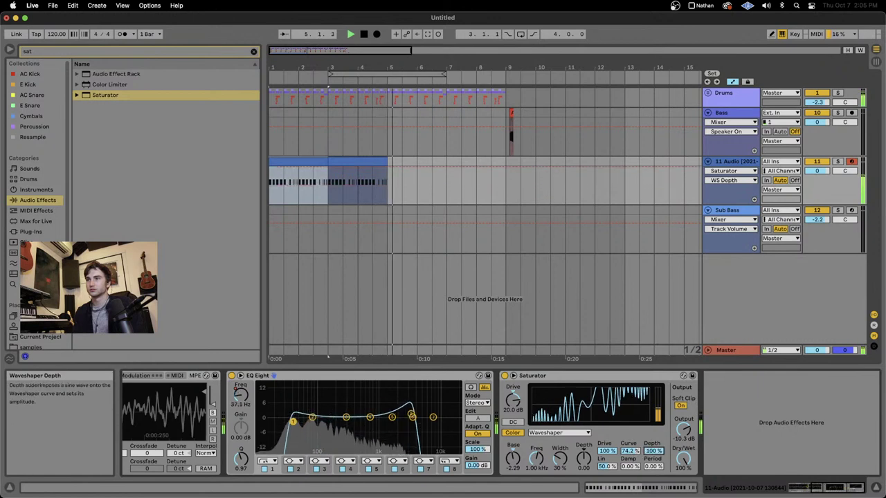
{"action": "double_click", "coordinate": [653, 451]}
{"action": "left_click_drag", "start_coordinate": [602, 465], "coordinate": [630, 454]}
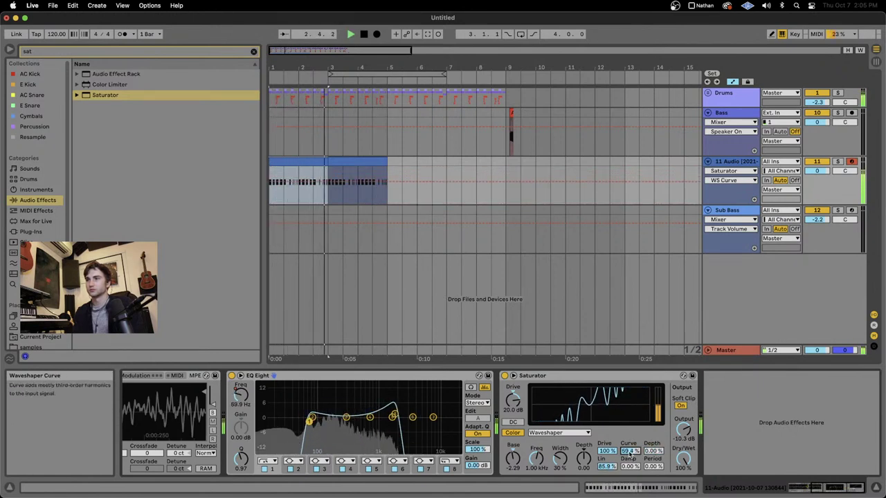
{"action": "left_click", "coordinate": [629, 465]}
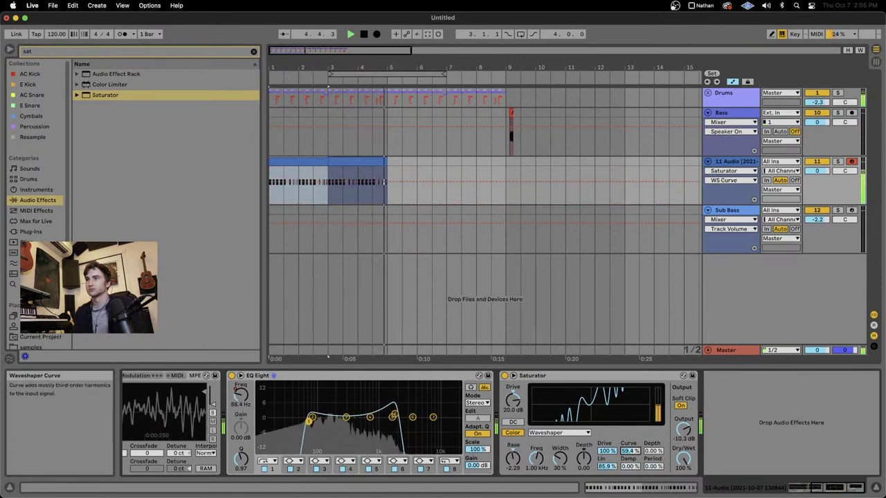
Step: Set the Waveshaper's curve to 100 %, lower its own drive to 18.8 % and stop playback
{"action": "left_click_drag", "start_coordinate": [630, 451], "coordinate": [630, 470]}
{"action": "left_click_drag", "start_coordinate": [630, 451], "coordinate": [630, 399]}
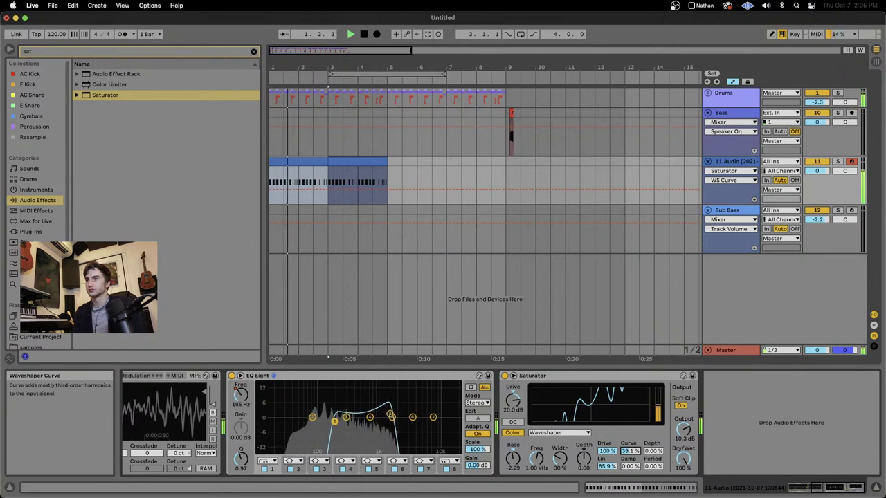
{"action": "left_click", "coordinate": [607, 451]}
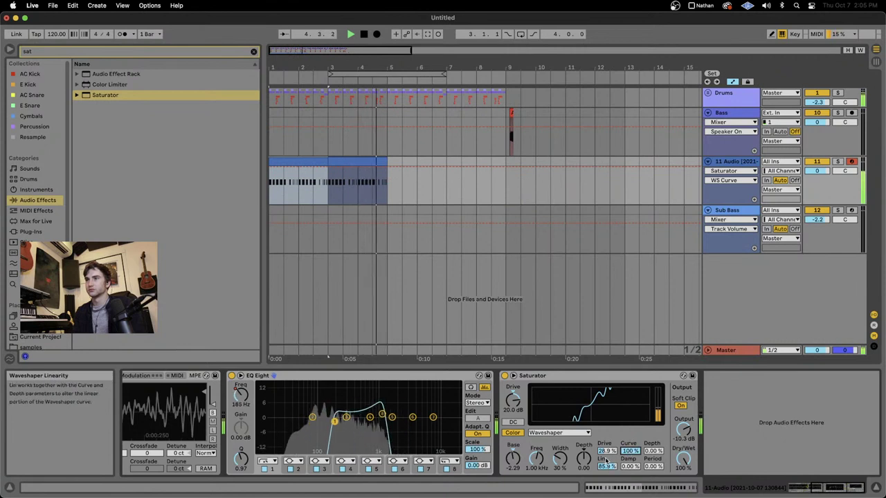
{"action": "mouse_move", "coordinate": [606, 451]}
{"action": "left_mouse_down"}
{"action": "mouse_move", "coordinate": [606, 440]}
{"action": "mouse_move", "coordinate": [607, 462]}
{"action": "left_mouse_up"}
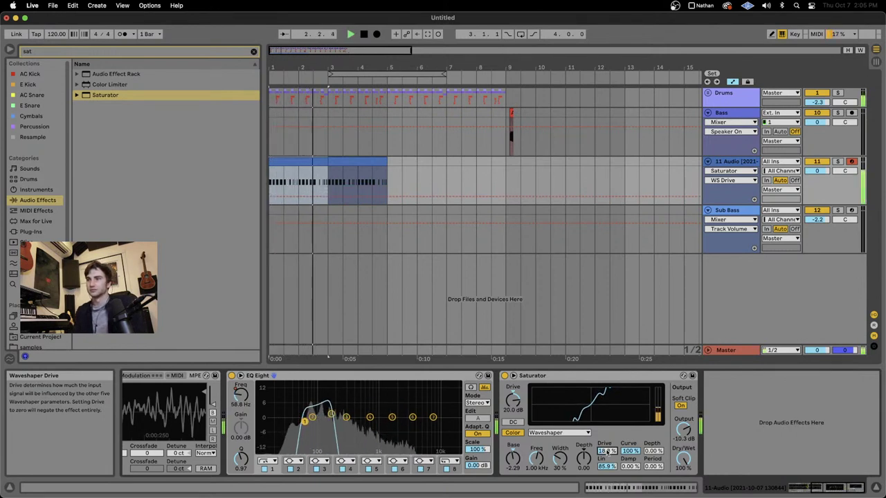
{"action": "key", "text": "space"}
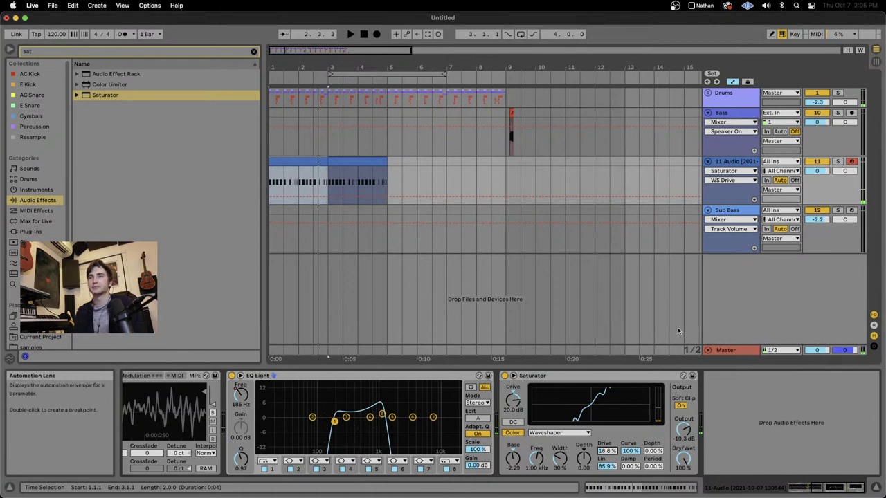
Step: In the first bass clip, raise the E2 notes in the second half of bars 1 and 2 by a semitone to F2
{"action": "double_click", "coordinate": [292, 159]}
{"action": "key", "text": "space"}
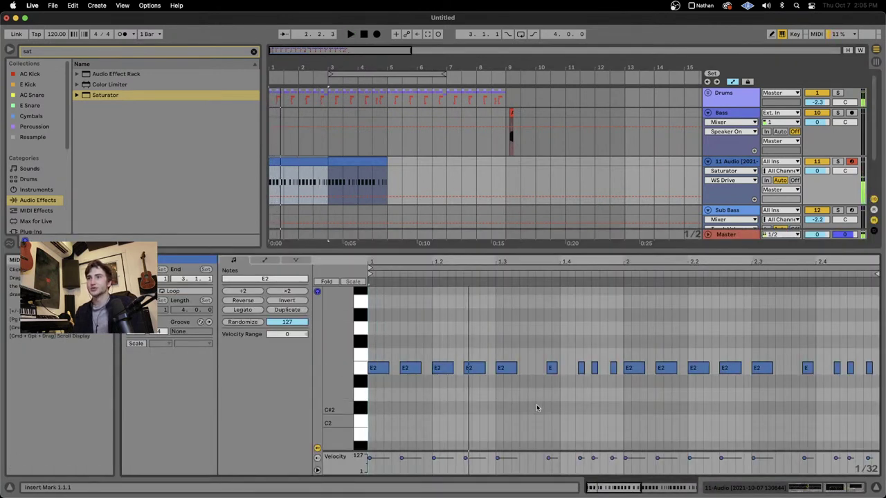
{"action": "scroll", "coordinate": [512, 432], "scroll_direction": "down", "scroll_amount": 3}
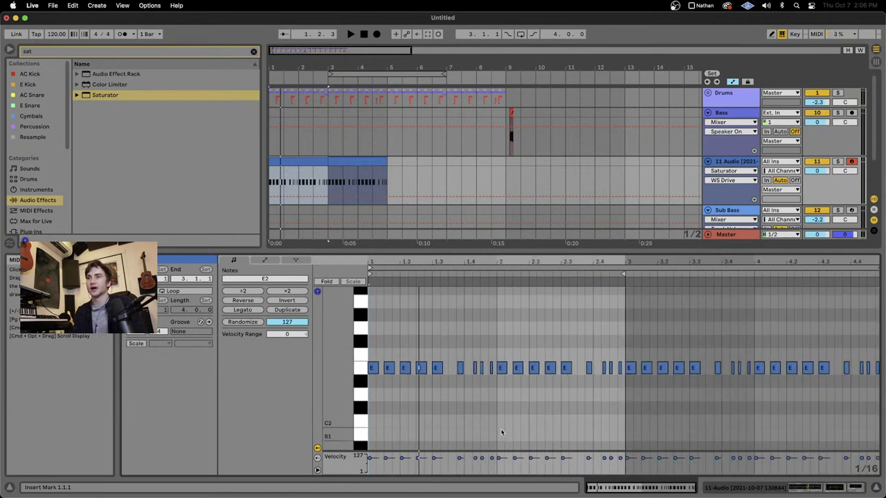
{"action": "left_click_drag", "start_coordinate": [433, 384], "coordinate": [501, 358]}
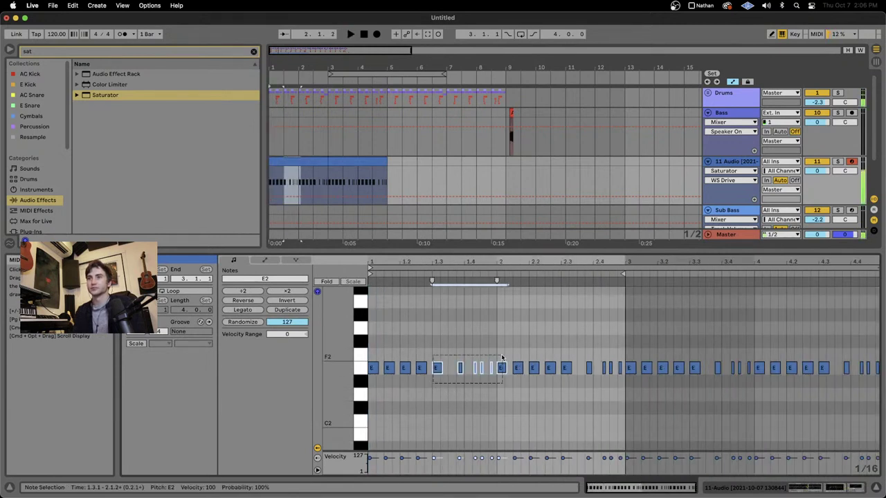
{"action": "key", "text": "Up"}
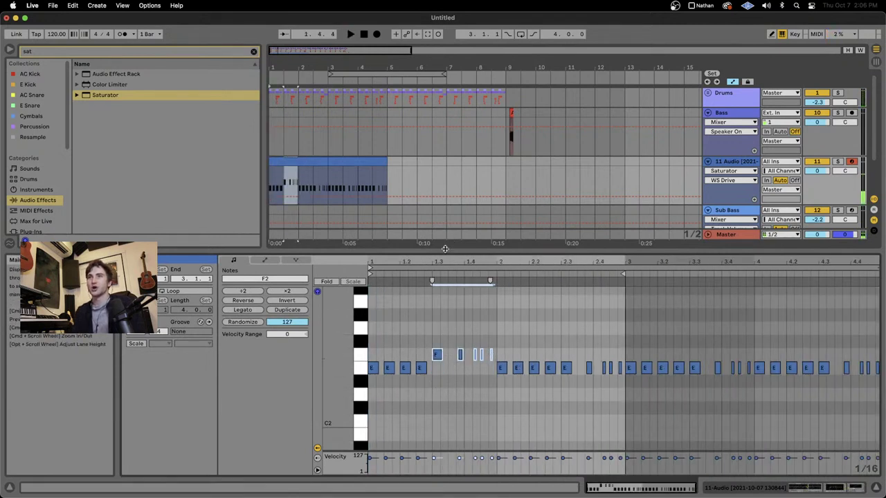
{"action": "left_click_drag", "start_coordinate": [558, 374], "coordinate": [623, 367]}
{"action": "key", "text": "Up"}
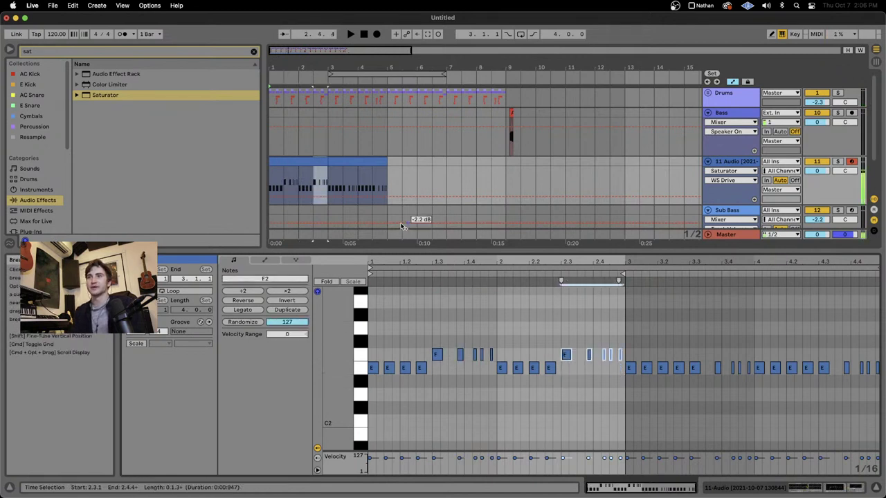
Step: Repeat the edited bass clip over bars 3 and 4, play it, and duplicate the four bars into bars 5 to 8
{"action": "left_click", "coordinate": [300, 161]}
{"action": "key", "text": "space"}
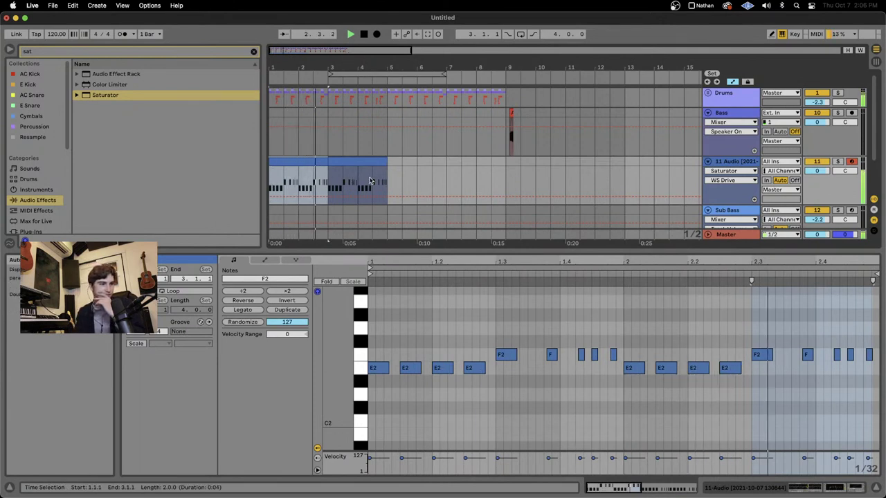
{"action": "left_click", "coordinate": [733, 161]}
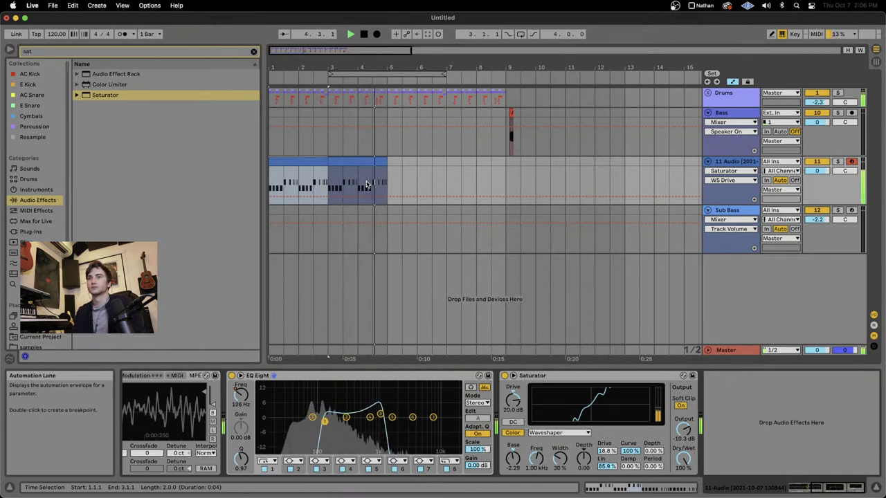
{"action": "left_click", "coordinate": [348, 160]}
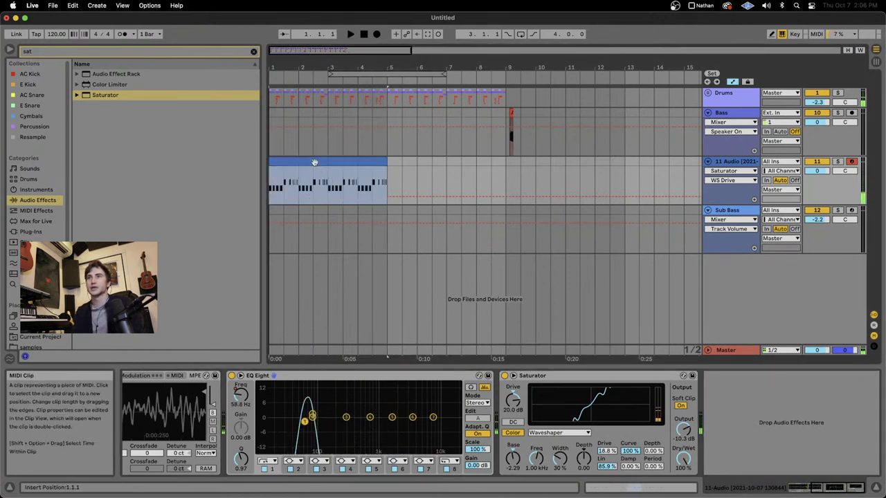
{"action": "key", "text": "super+d"}
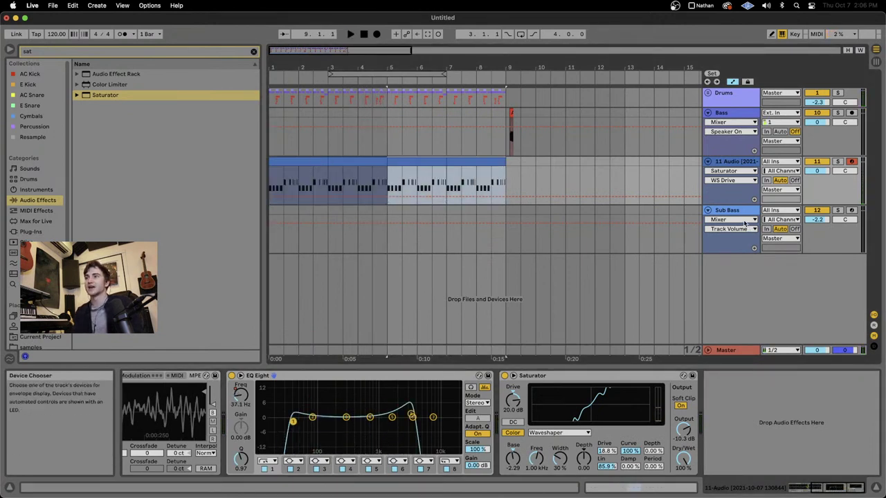
Step: Add an EQ Eight after the bass track's Saturator and set its first band to a low cut of -11.0 dB at 52.7 Hz
{"action": "left_click", "coordinate": [73, 53]}
{"action": "type", "text": "eq"}
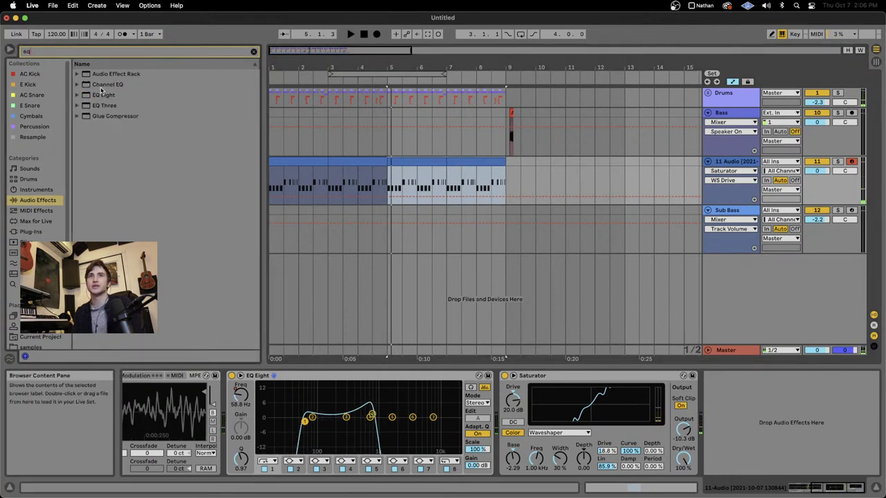
{"action": "key", "text": "Return"}
{"action": "key", "text": "space"}
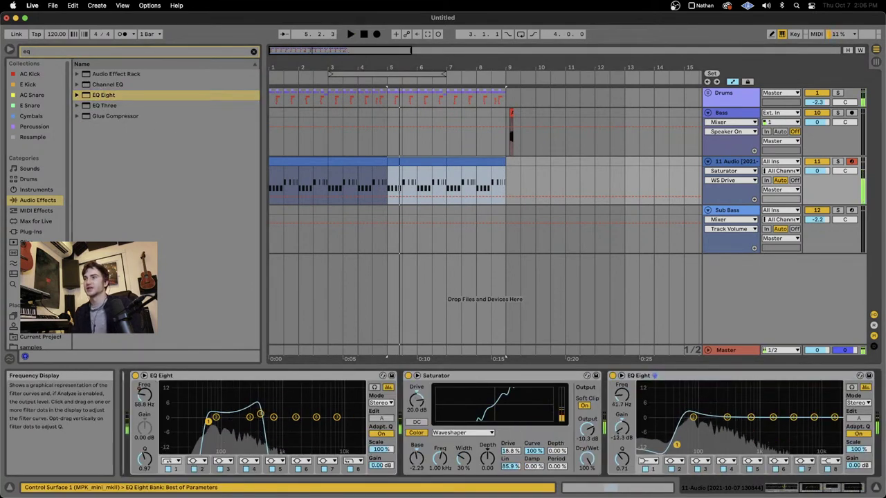
{"action": "left_click_drag", "start_coordinate": [667, 422], "coordinate": [682, 441]}
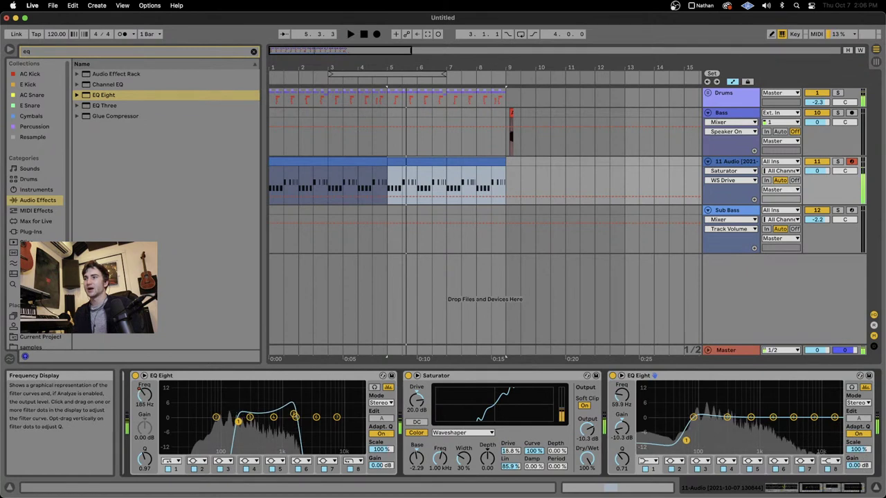
{"action": "key", "text": "space"}
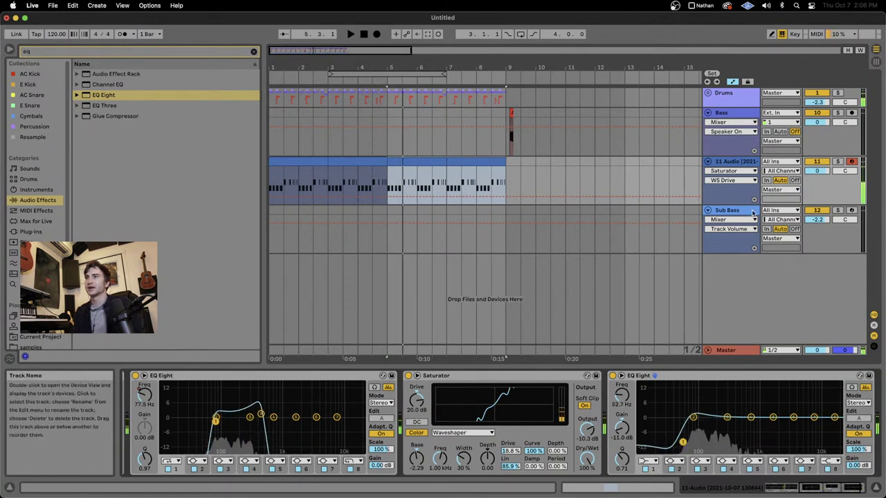
Step: Copy the bass clips of bars 1 to 8 onto the Sub Bass track and solo that track
{"action": "left_click", "coordinate": [357, 165]}
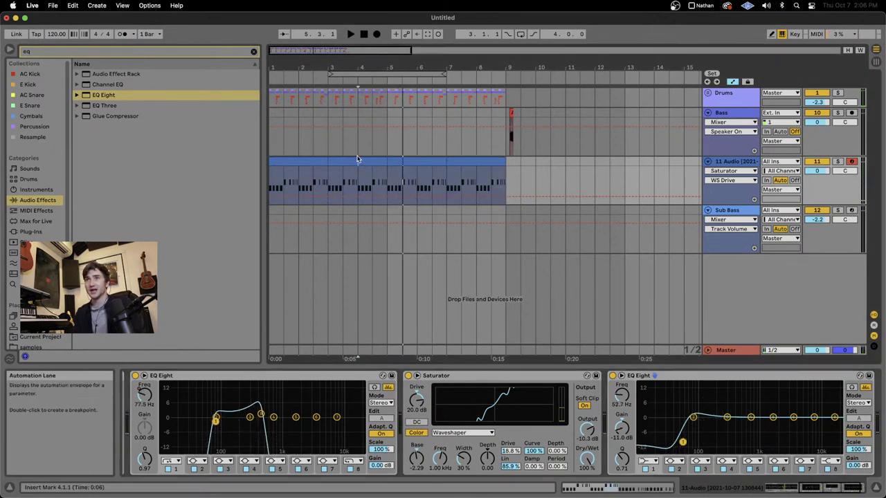
{"action": "left_click", "coordinate": [460, 162]}
{"action": "left_click", "coordinate": [281, 164], "text": "shift"}
{"action": "left_click_drag", "start_coordinate": [281, 164], "coordinate": [270, 209]}
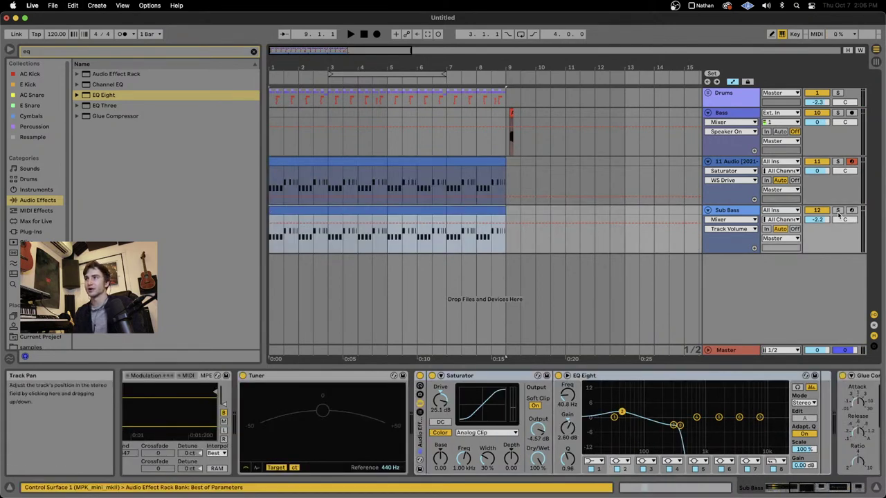
{"action": "left_click", "coordinate": [838, 211]}
Step: Lower all notes of the first Sub Bass clip by an octave to E1 and F1 and repeat that clip through bar 6
{"action": "left_click", "coordinate": [286, 207]}
{"action": "key", "text": "space"}
{"action": "double_click", "coordinate": [286, 207]}
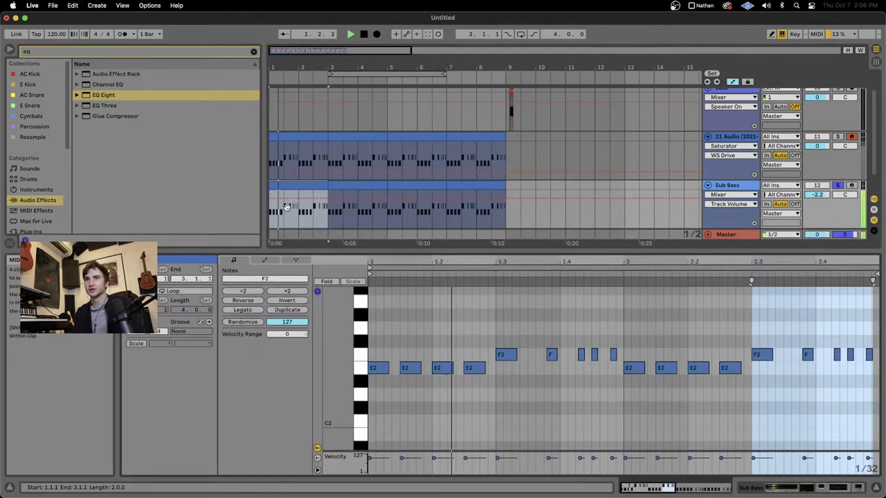
{"action": "left_click", "coordinate": [488, 415]}
{"action": "key", "text": "super+a"}
{"action": "key", "text": "space"}
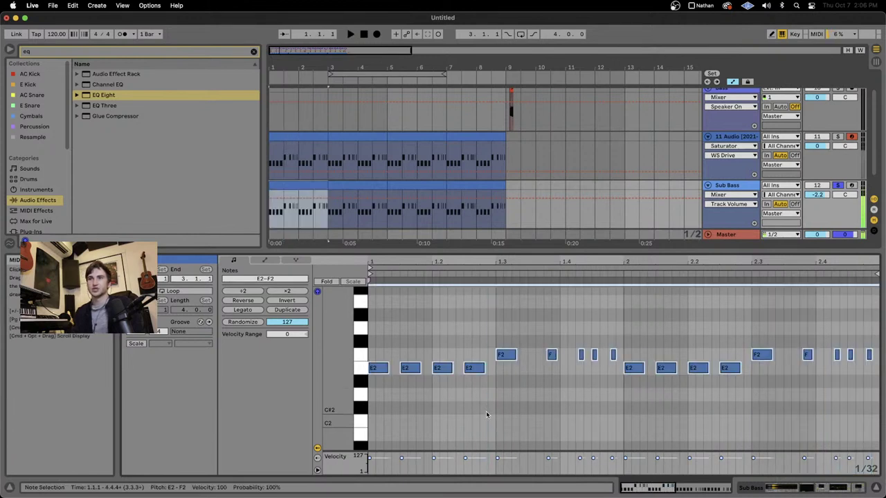
{"action": "key", "text": "shift+Down"}
{"action": "key", "text": "space"}
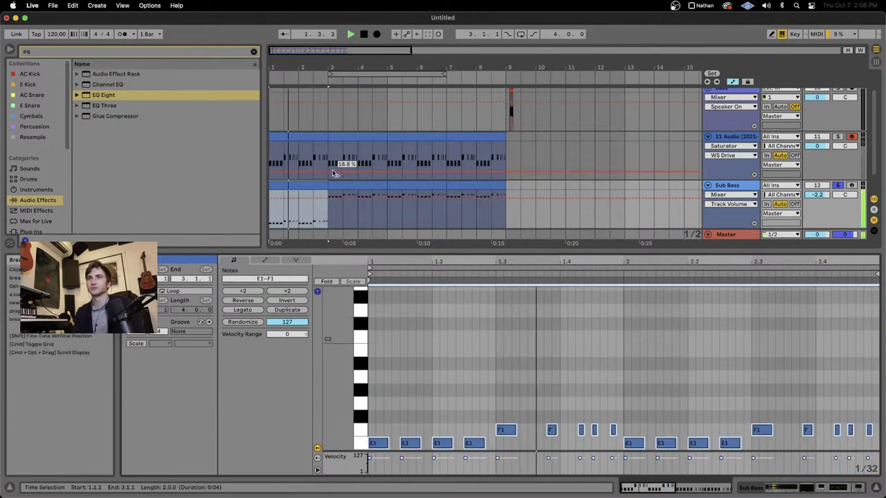
{"action": "left_click_drag", "start_coordinate": [328, 189], "coordinate": [376, 187]}
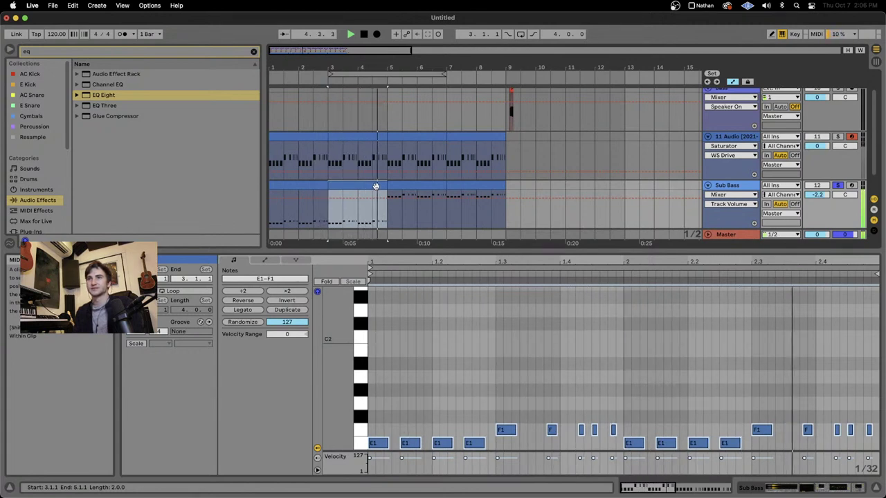
{"action": "key", "text": "super+d"}
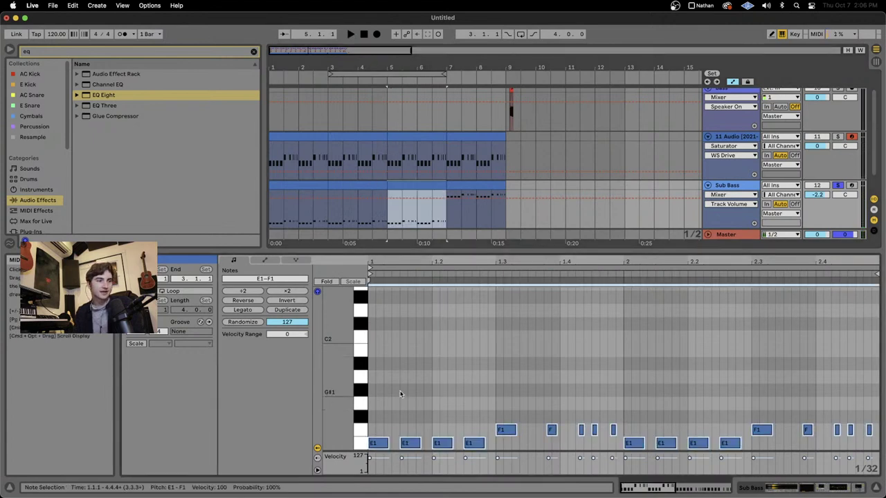
Step: Make the notes of the Sub Bass clip in bars 5 and 6 legato, audition it, and duplicate it into bars 7 and 8
{"action": "left_click", "coordinate": [255, 310]}
{"action": "key", "text": "space"}
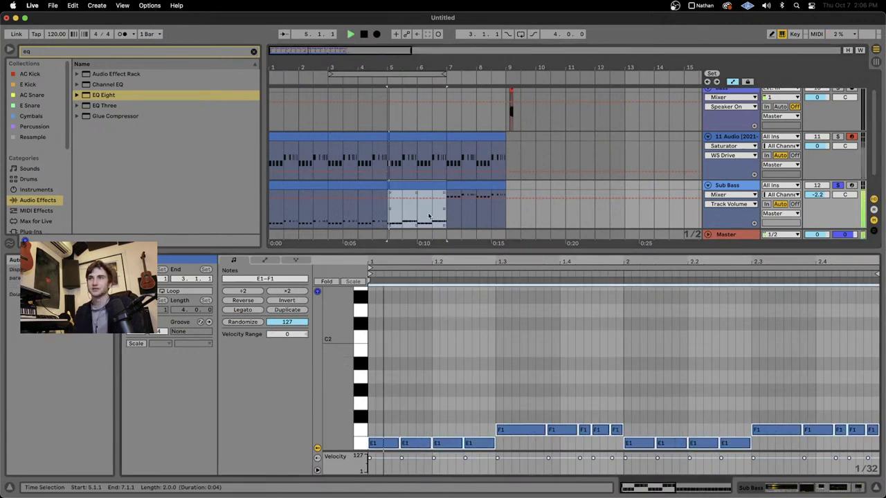
{"action": "key", "text": "space"}
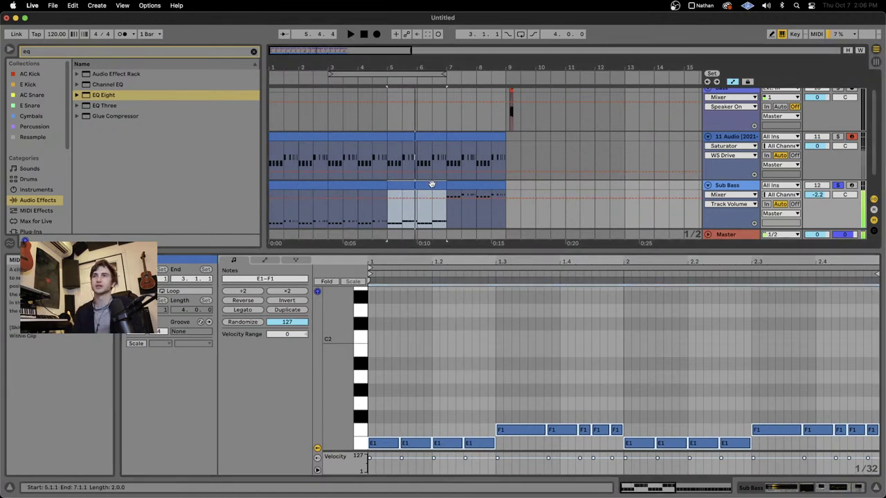
{"action": "key", "text": "super+d"}
Step: Show the Sub Bass track's devices back to its Freeze Bass sampler while playing the legato notes from bar 7
{"action": "left_click", "coordinate": [743, 188]}
{"action": "key", "text": "space"}
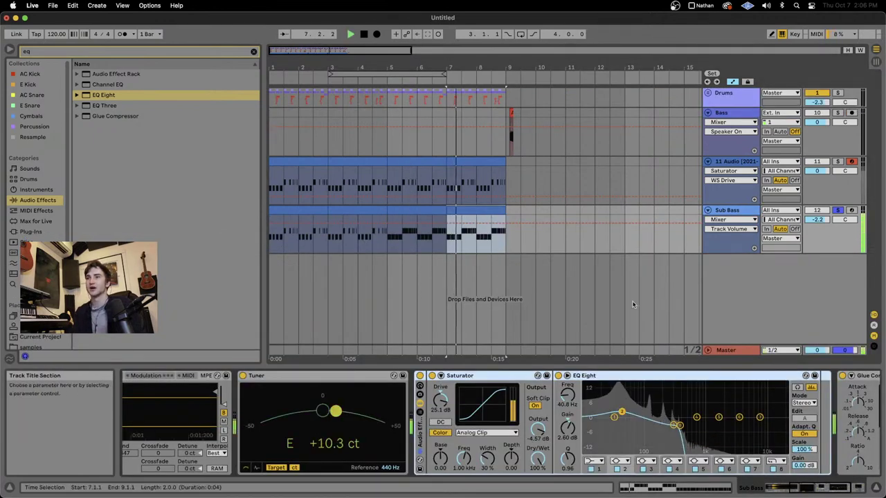
{"action": "scroll", "coordinate": [499, 396], "scroll_direction": "left", "scroll_amount": 5}
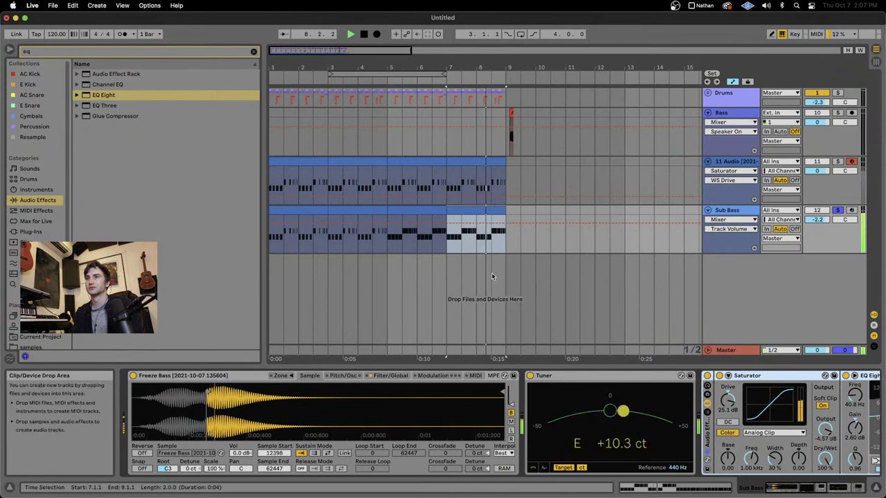
{"action": "key", "text": "space"}
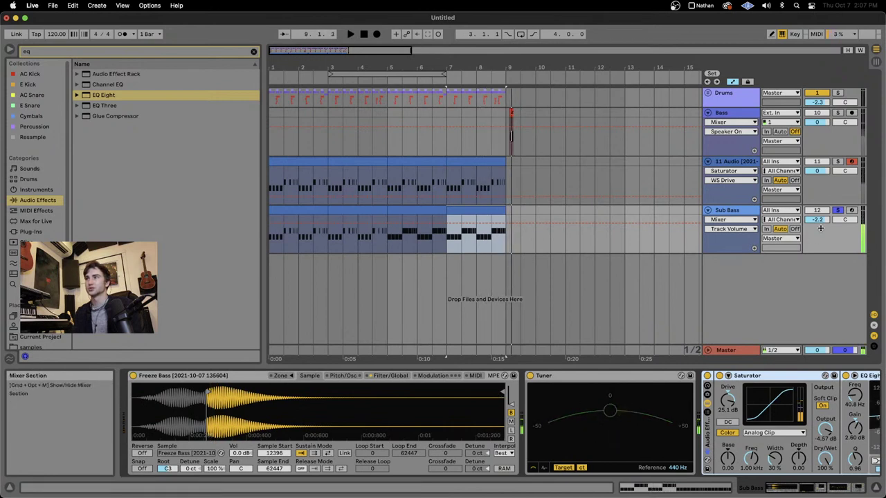
Step: Lower the Sub Bass track volume to -4.2 dB and audition the sub line from bar 1
{"action": "left_click_drag", "start_coordinate": [817, 220], "coordinate": [817, 227]}
{"action": "key", "text": "space"}
{"action": "key", "text": "space"}
{"action": "left_click", "coordinate": [286, 210]}
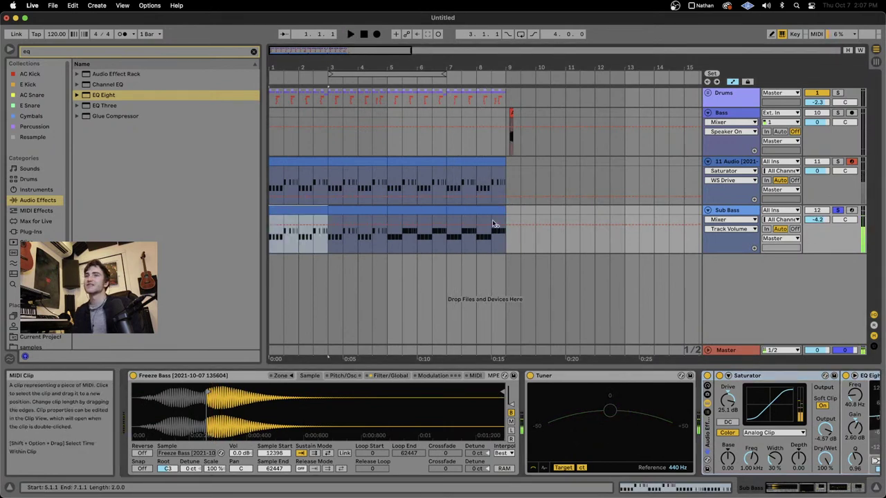
{"action": "key", "text": "space"}
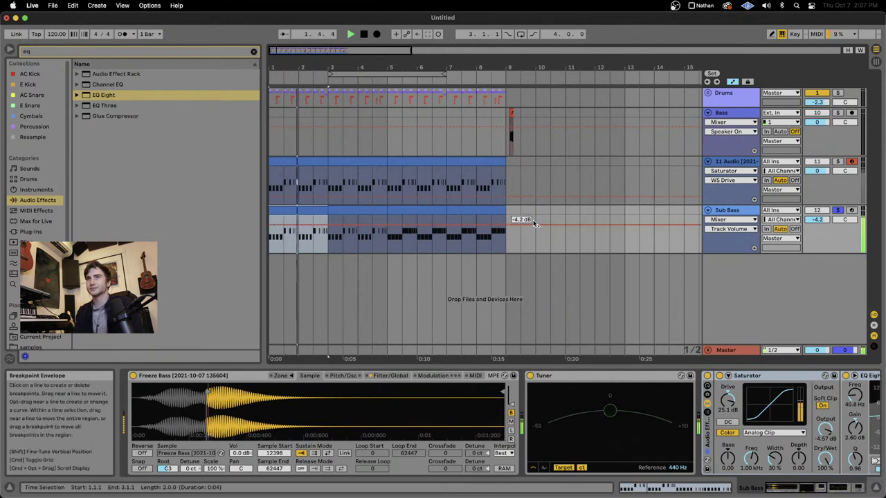
{"action": "key", "text": "space"}
Step: Group the 11 Audio bass track and the Sub Bass track together
{"action": "left_click_drag", "start_coordinate": [389, 247], "coordinate": [508, 235]}
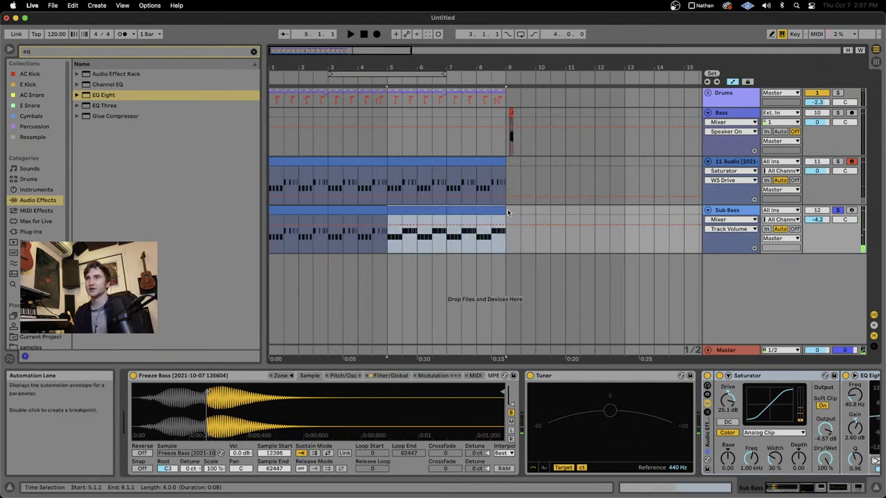
{"action": "scroll", "coordinate": [507, 208], "scroll_direction": "right", "scroll_amount": 2}
{"action": "left_click", "coordinate": [380, 103]}
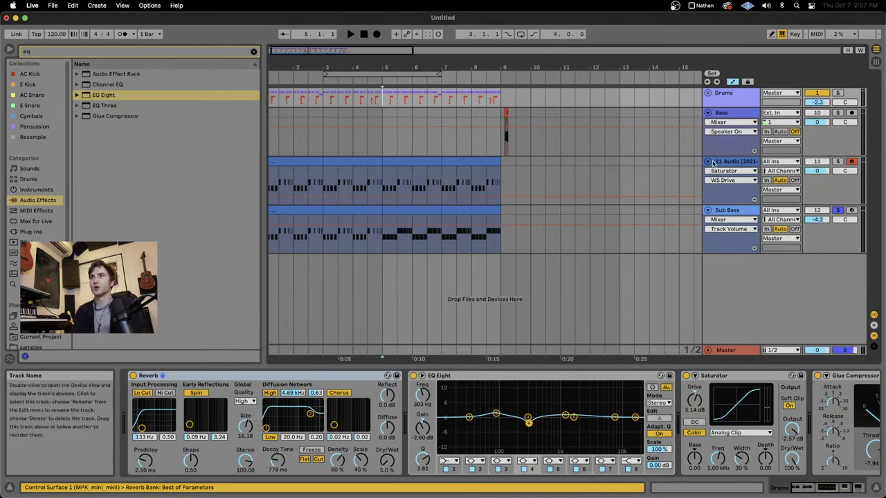
{"action": "left_click", "coordinate": [734, 161]}
{"action": "left_click", "coordinate": [732, 211]}
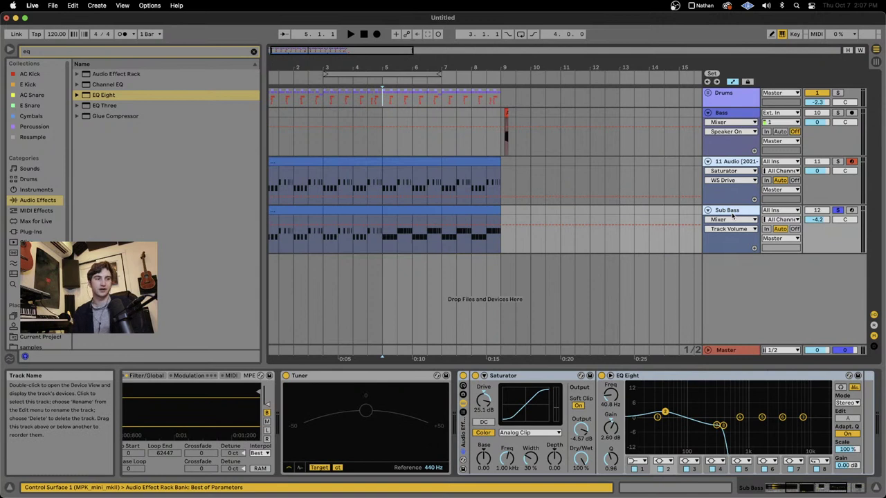
{"action": "left_click", "coordinate": [744, 161], "text": "shift"}
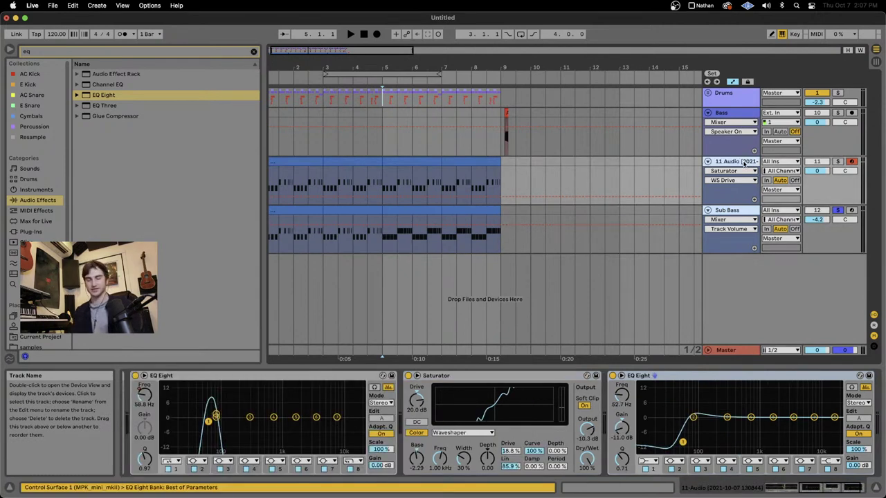
{"action": "key", "text": "super+g"}
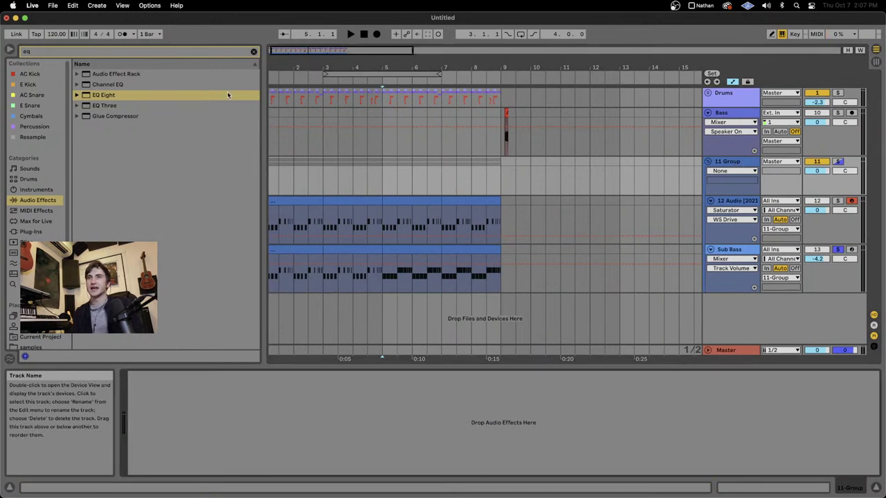
Step: Add an Auto Pan to the bass group, setting its phase to 0° and its rate to tempo-synced 1/4
{"action": "key", "text": "super+f"}
{"action": "type", "text": "auto"}
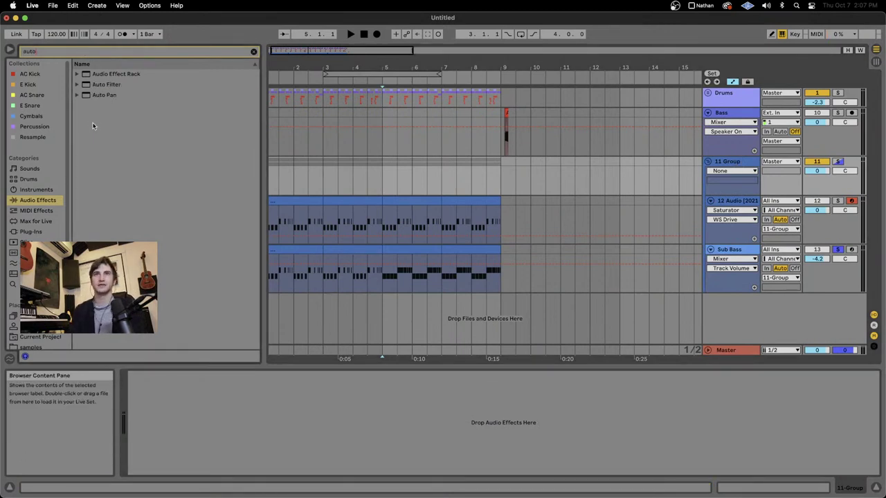
{"action": "double_click", "coordinate": [107, 95]}
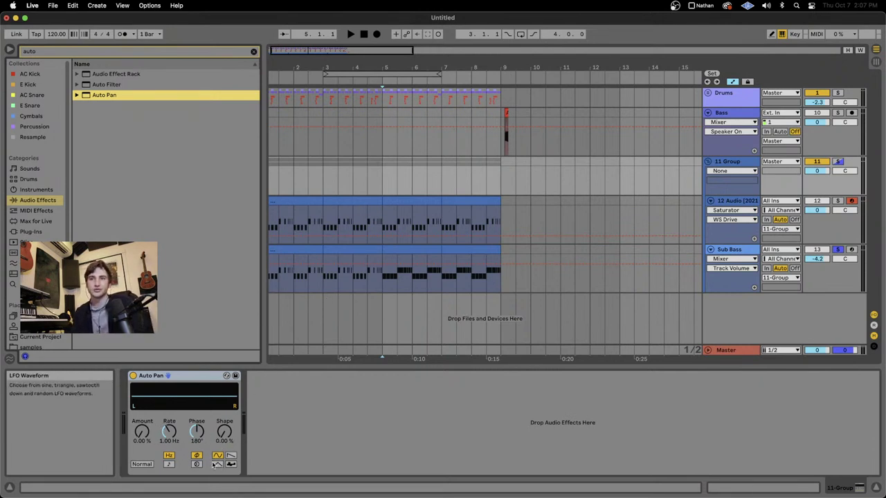
{"action": "left_click_drag", "start_coordinate": [141, 432], "coordinate": [141, 408]}
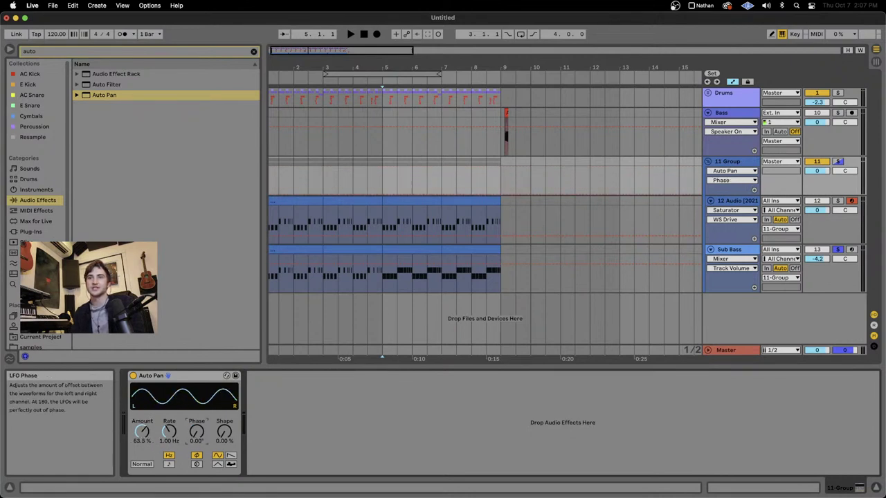
{"action": "left_click", "coordinate": [169, 465]}
{"action": "left_click", "coordinate": [168, 442]}
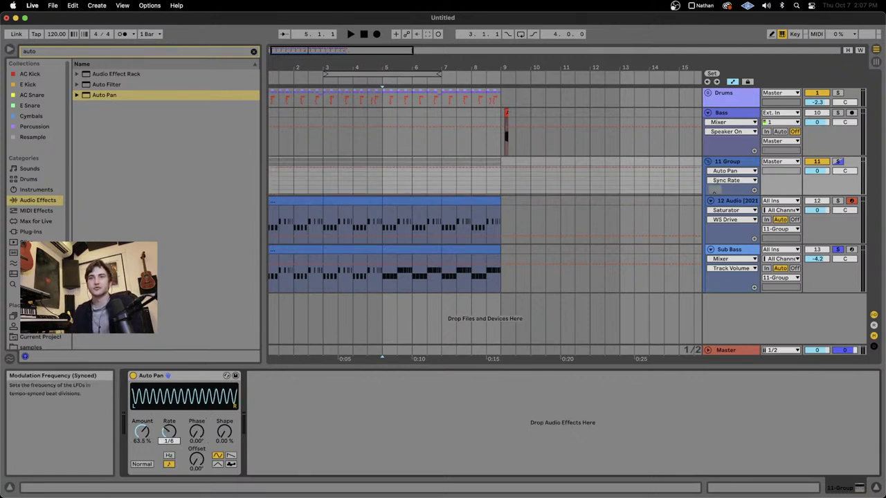
Step: Give the Auto Pan an inverted sawtooth waveform at 100% amount and audition the unsoloed bass group with the drums
{"action": "left_click", "coordinate": [227, 455]}
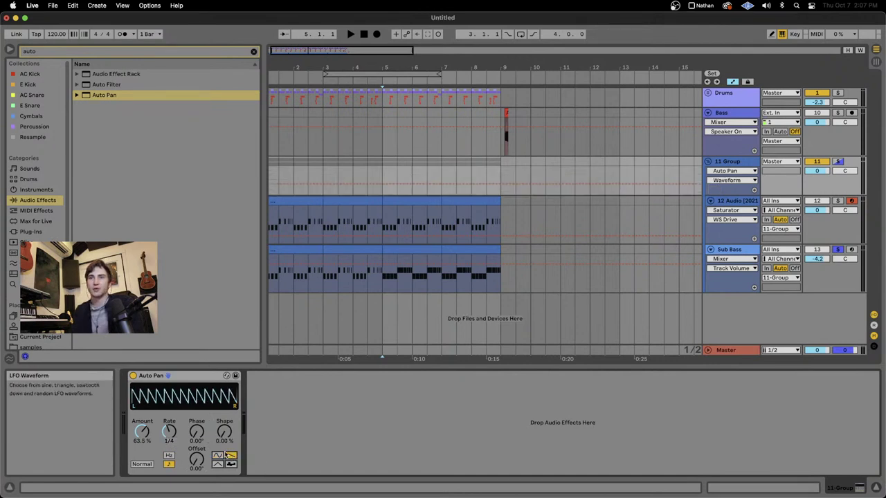
{"action": "left_click", "coordinate": [141, 463]}
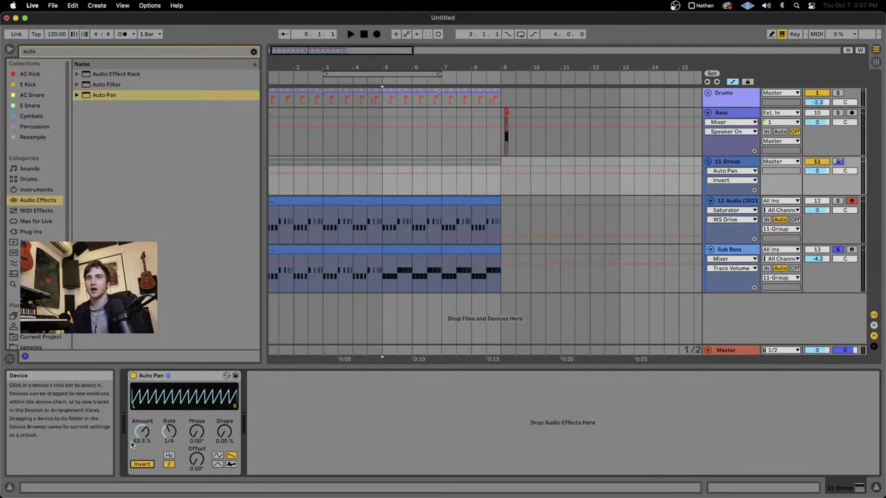
{"action": "left_click_drag", "start_coordinate": [143, 431], "coordinate": [142, 409]}
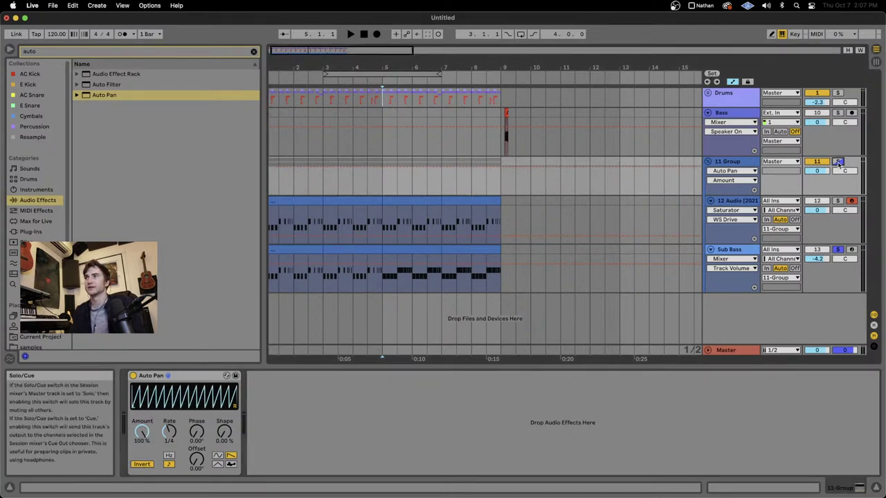
{"action": "key", "text": "space"}
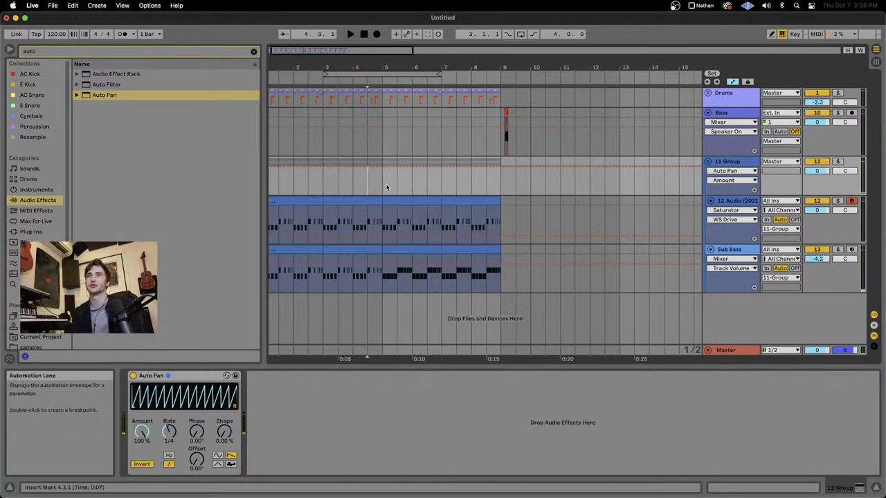
{"action": "key", "text": "space"}
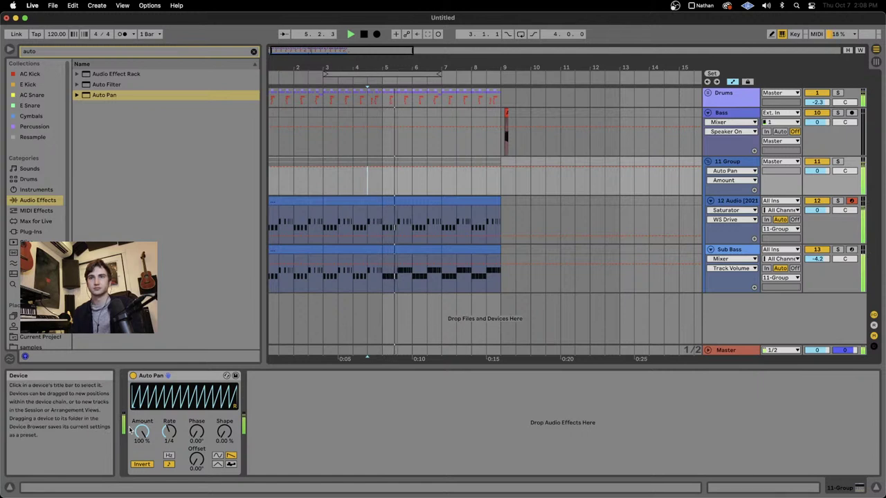
Step: Lower the Auto Pan amount to 76.2% and the bass group volume to -10.9 dB during playback
{"action": "left_click_drag", "start_coordinate": [142, 432], "coordinate": [141, 446]}
{"action": "key", "text": "space"}
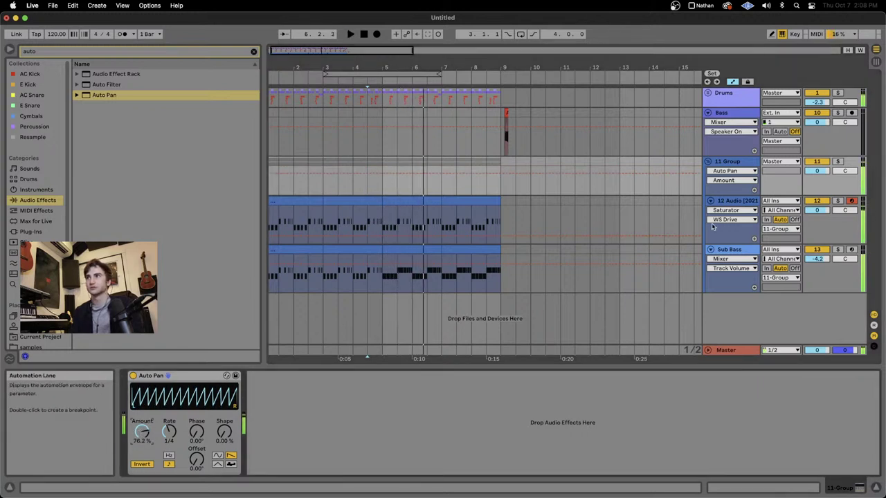
{"action": "key", "text": "space"}
{"action": "left_click_drag", "start_coordinate": [817, 171], "coordinate": [816, 176]}
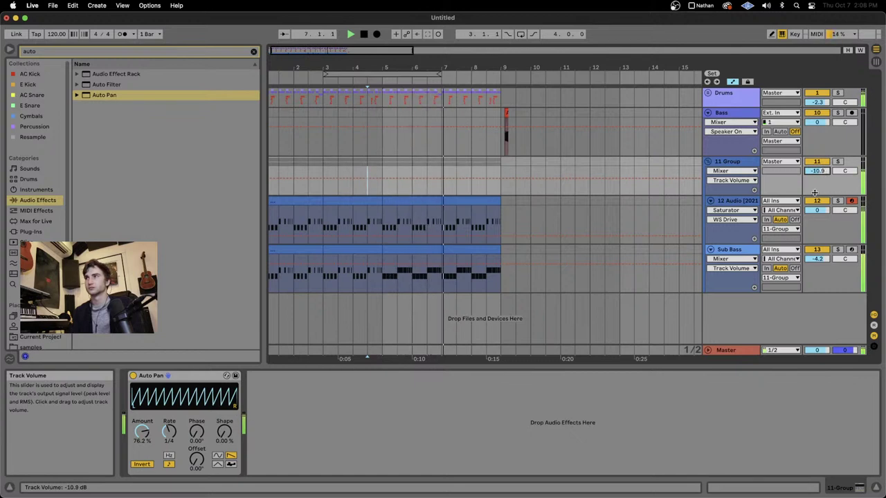
{"action": "key", "text": "space"}
Step: Add a Glue Compressor to the Master track with threshold -9.52 dB and makeup 9.21 dB while playing
{"action": "left_click", "coordinate": [734, 351]}
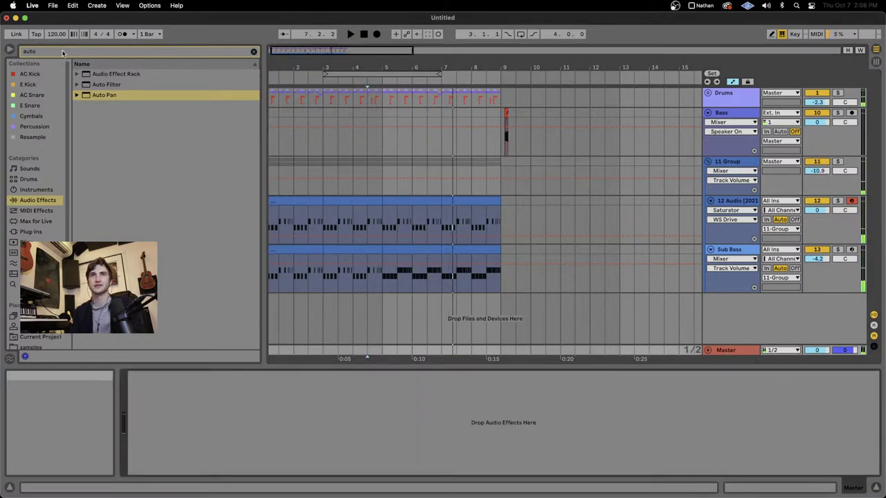
{"action": "left_click", "coordinate": [63, 52]}
{"action": "type", "text": "glu"}
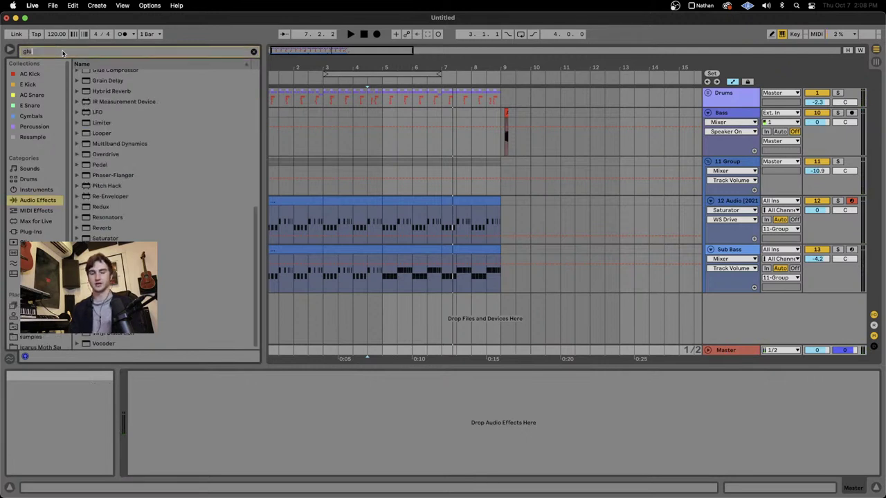
{"action": "type", "text": "e"}
{"action": "double_click", "coordinate": [119, 84]}
{"action": "key", "text": "space"}
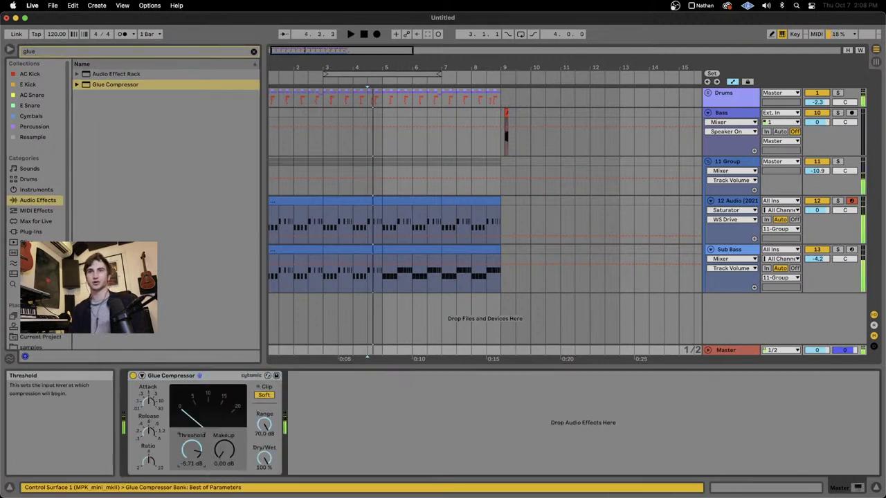
{"action": "left_click_drag", "start_coordinate": [191, 450], "coordinate": [217, 408]}
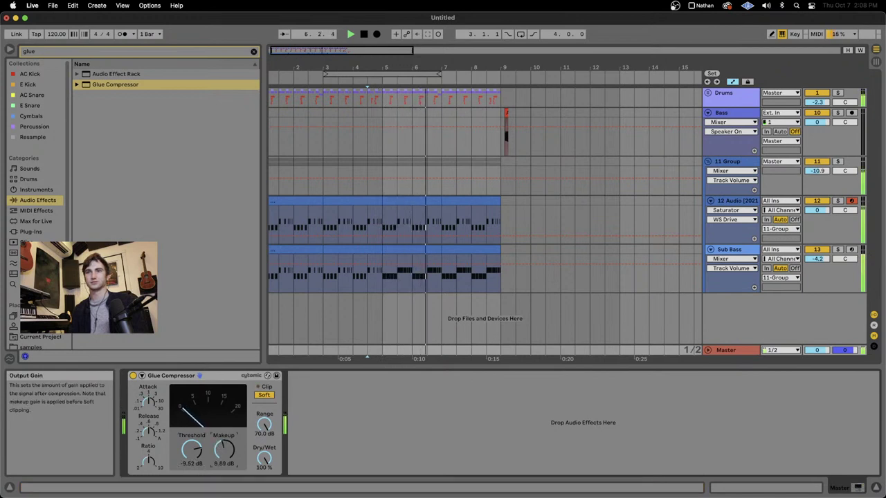
{"action": "left_click_drag", "start_coordinate": [220, 451], "coordinate": [220, 439]}
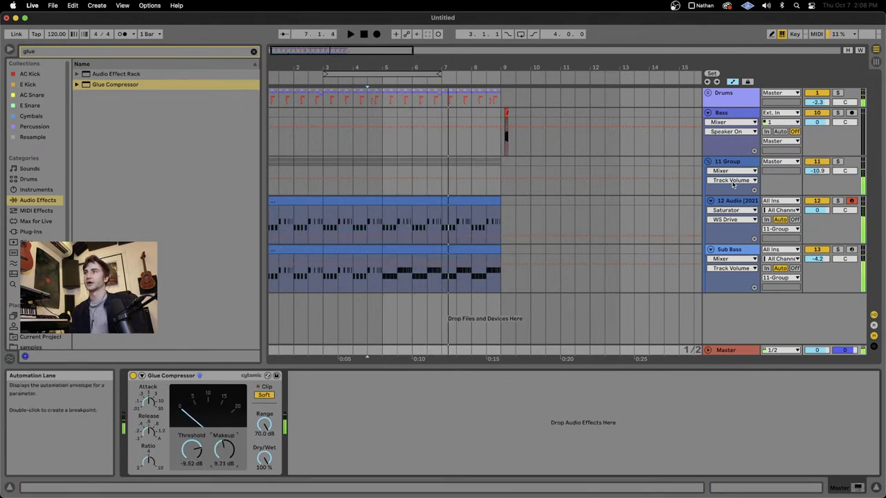
Step: Raise the bass group's Auto Pan amount to 83.3%
{"action": "double_click", "coordinate": [732, 162]}
{"action": "left_click", "coordinate": [144, 431]}
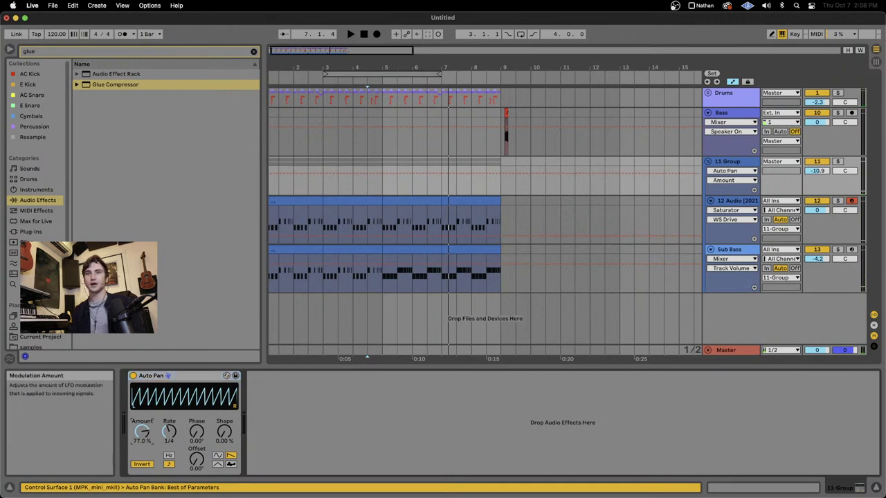
{"action": "left_click_drag", "start_coordinate": [144, 433], "coordinate": [144, 432]}
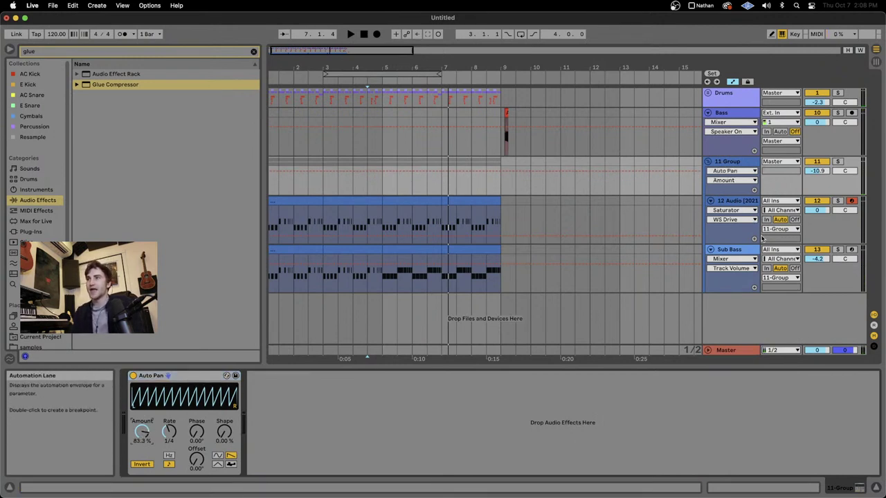
Step: Examine the Sub Bass track's device chain, from the Freeze Bass sampler to the Saturator and EQ Eight
{"action": "left_click", "coordinate": [740, 250]}
{"action": "left_click", "coordinate": [737, 200]}
{"action": "left_click", "coordinate": [732, 253]}
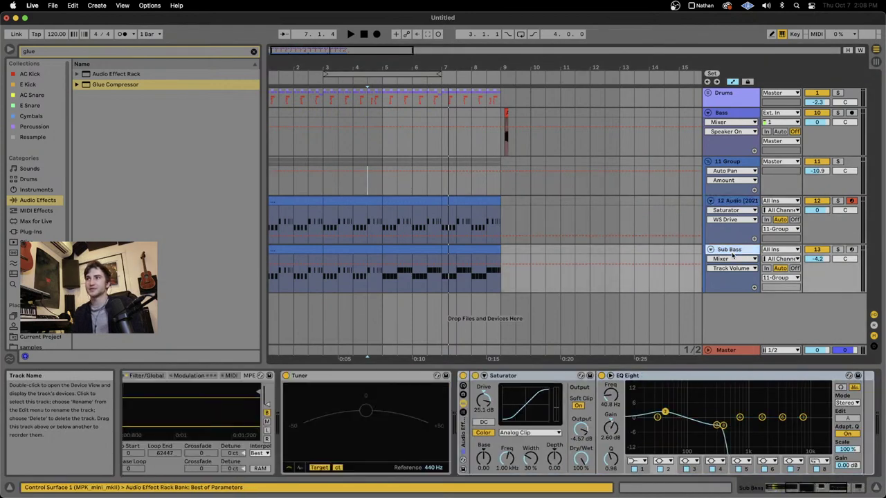
{"action": "scroll", "coordinate": [365, 432], "scroll_direction": "left", "scroll_amount": 5}
{"action": "scroll", "coordinate": [282, 451], "scroll_direction": "right", "scroll_amount": 6}
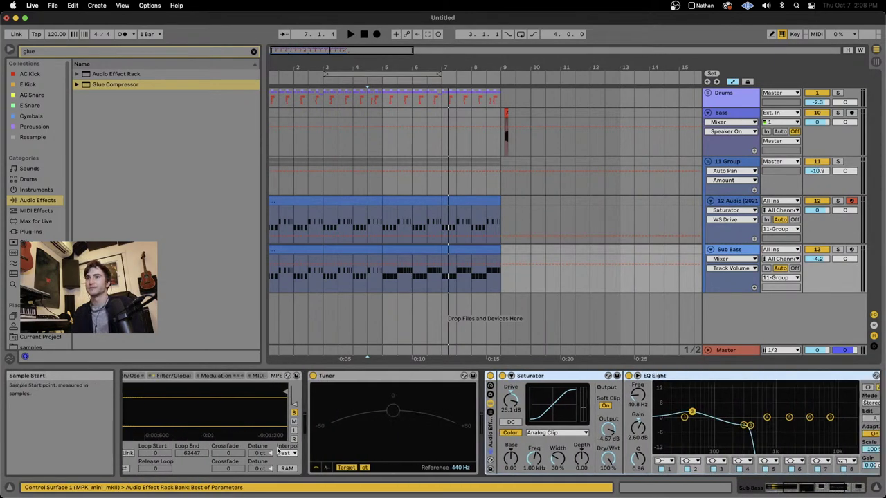
{"action": "scroll", "coordinate": [282, 451], "scroll_direction": "left", "scroll_amount": 6}
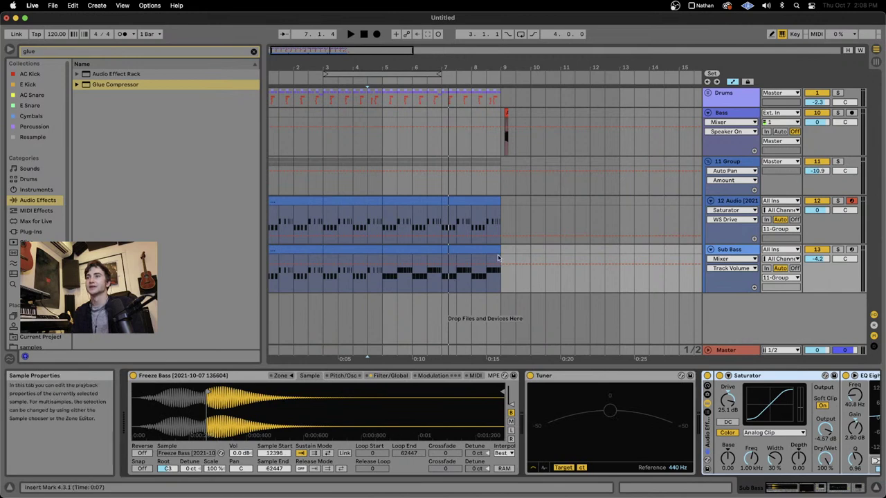
{"action": "left_click", "coordinate": [731, 241]}
{"action": "left_click", "coordinate": [729, 250]}
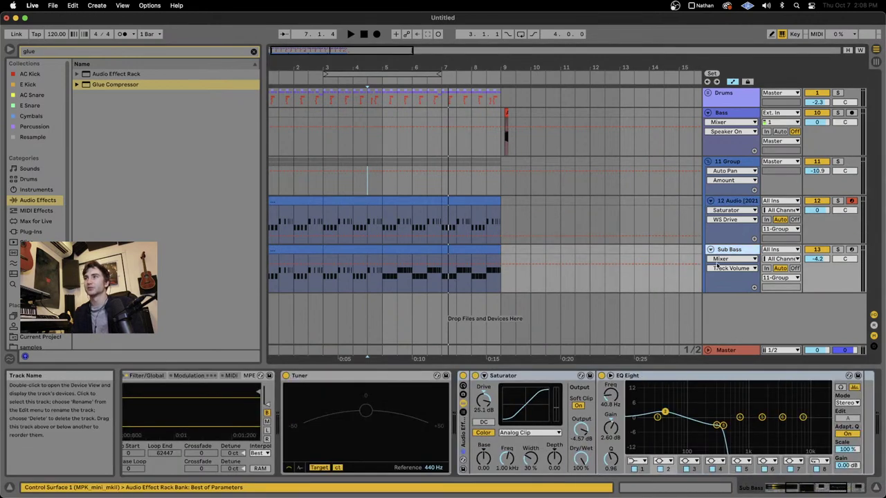
{"action": "scroll", "coordinate": [409, 406], "scroll_direction": "left", "scroll_amount": 5}
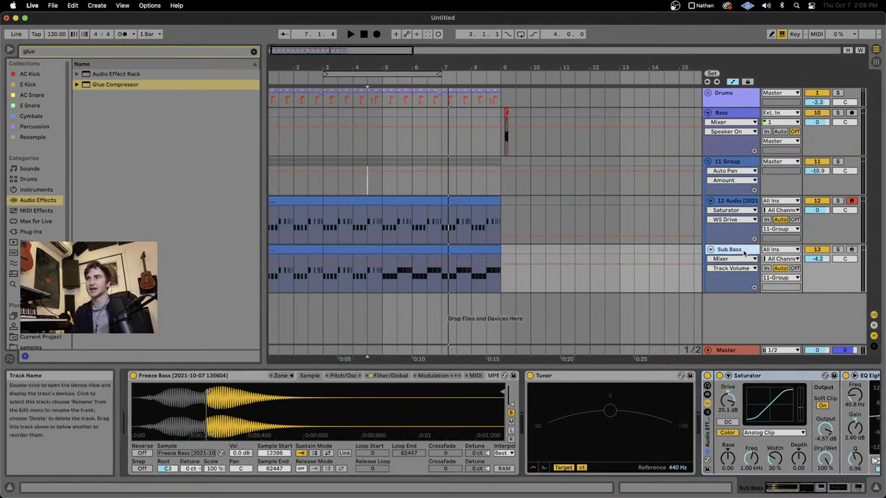
Step: Duplicate the Sub Bass track and turn off filter band 8 in the copy's EQ Eight
{"action": "key", "text": "super+d"}
{"action": "scroll", "coordinate": [557, 397], "scroll_direction": "right", "scroll_amount": 7}
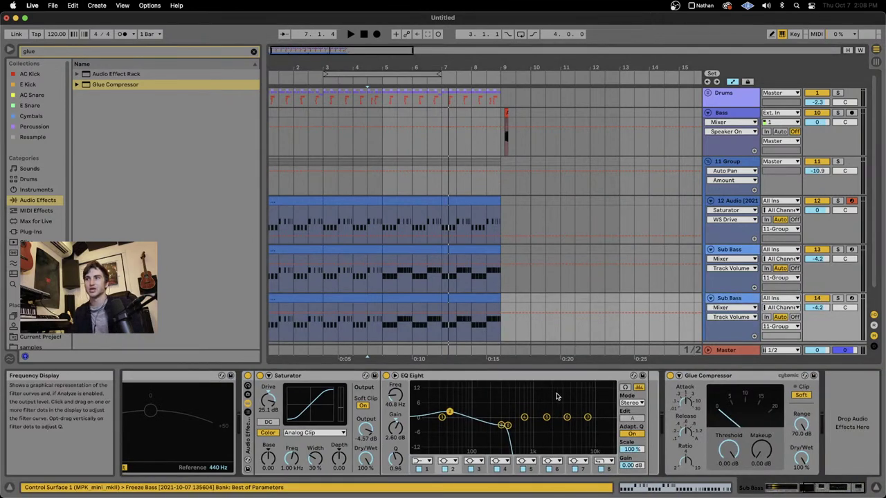
{"action": "key", "text": "space"}
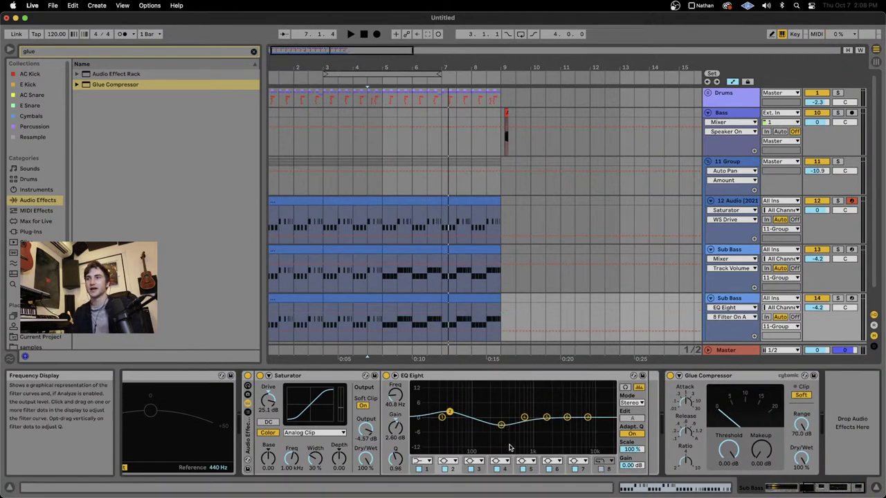
Step: Solo the duplicated Sub Bass track and lower its Saturator drive to 4.00 dB during playback
{"action": "left_click", "coordinate": [837, 298]}
{"action": "key", "text": "space"}
{"action": "scroll", "coordinate": [472, 434], "scroll_direction": "left", "scroll_amount": 4}
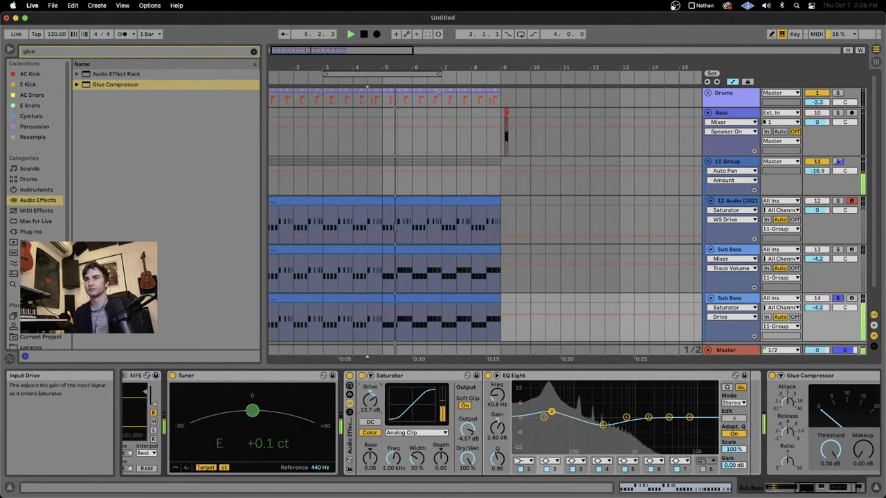
{"action": "scroll", "coordinate": [389, 402], "scroll_direction": "left", "scroll_amount": 4}
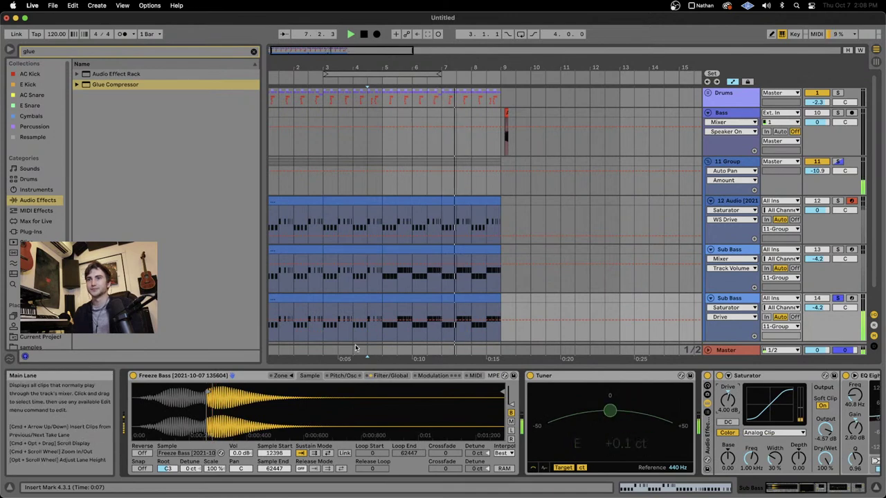
{"action": "key", "text": "space"}
Step: Delete the legato clips in bars 5 to 8 of the duplicated Sub Bass track
{"action": "double_click", "coordinate": [400, 298]}
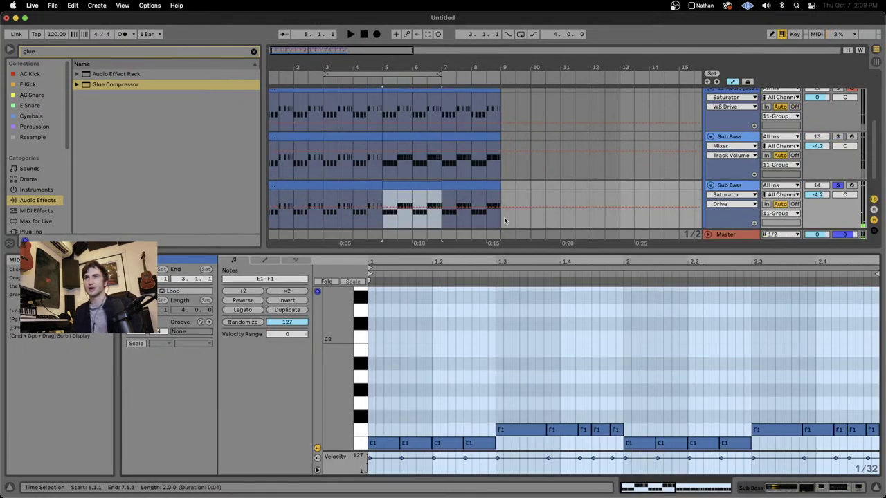
{"action": "left_click", "coordinate": [476, 189], "text": "shift"}
{"action": "left_click", "coordinate": [425, 186]}
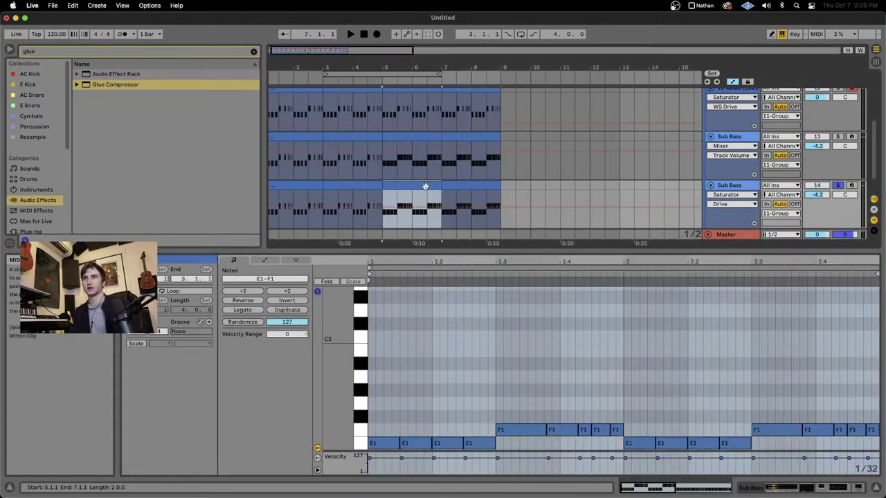
{"action": "key", "text": "Delete"}
{"action": "left_click", "coordinate": [459, 185]}
{"action": "key", "text": "Delete"}
Step: Transpose the notes of the duplicated Sub Bass track's short-note clips up two octaves to E3–F3 and play them
{"action": "left_click", "coordinate": [303, 186]}
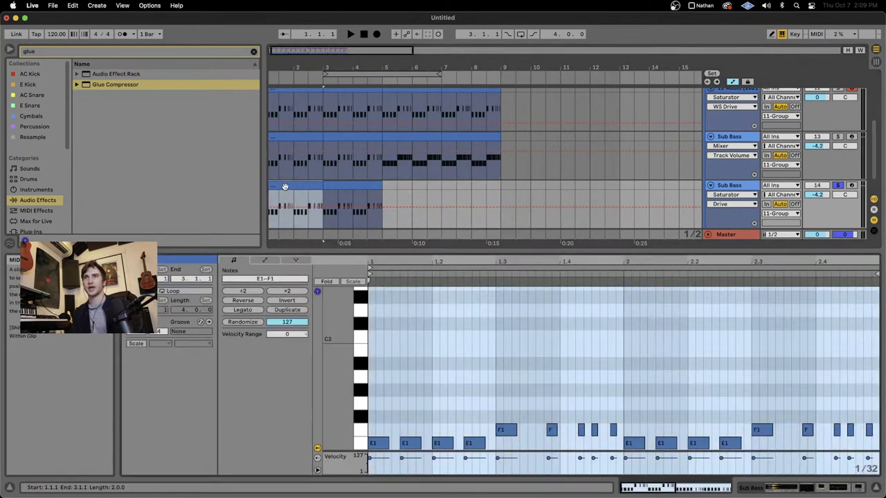
{"action": "left_click", "coordinate": [453, 366]}
{"action": "key", "text": "super+a"}
{"action": "key", "text": "shift+Up"}
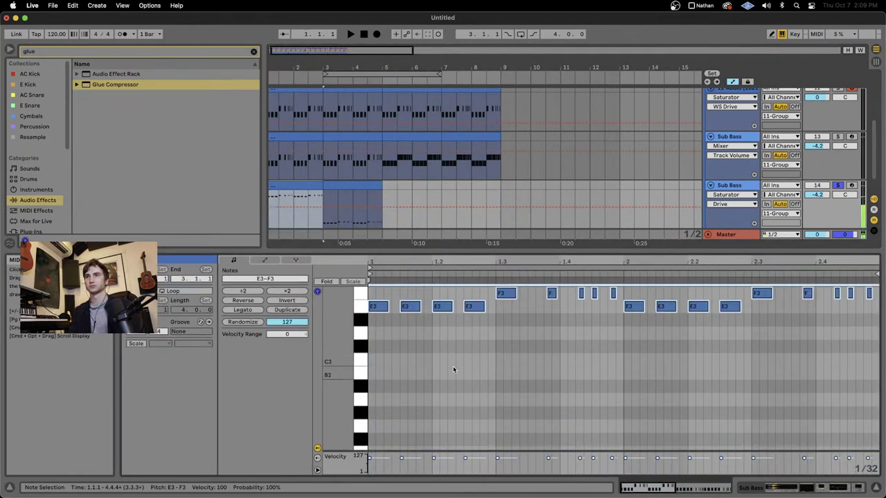
{"action": "key", "text": "space"}
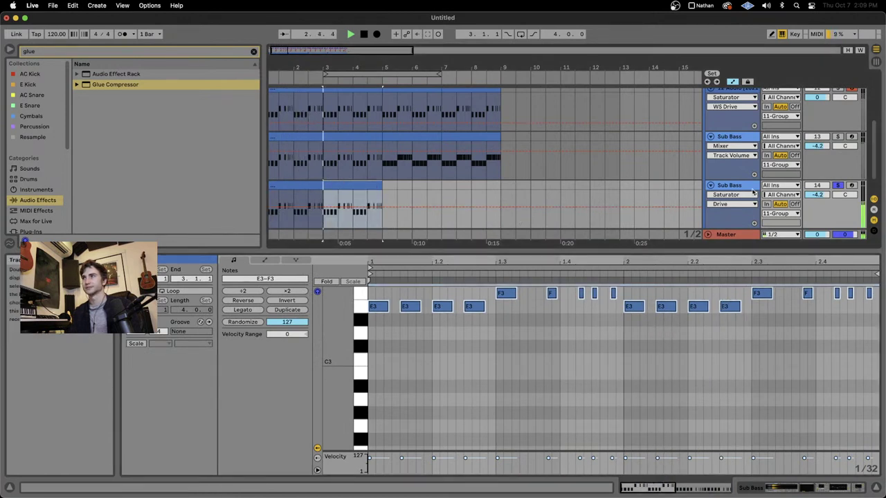
Step: Replace the first four E3 notes in the bar 3 clip with a copy of the F3 note rhythm, transposed down to E3
{"action": "scroll", "coordinate": [532, 318], "scroll_direction": "down", "scroll_amount": 5}
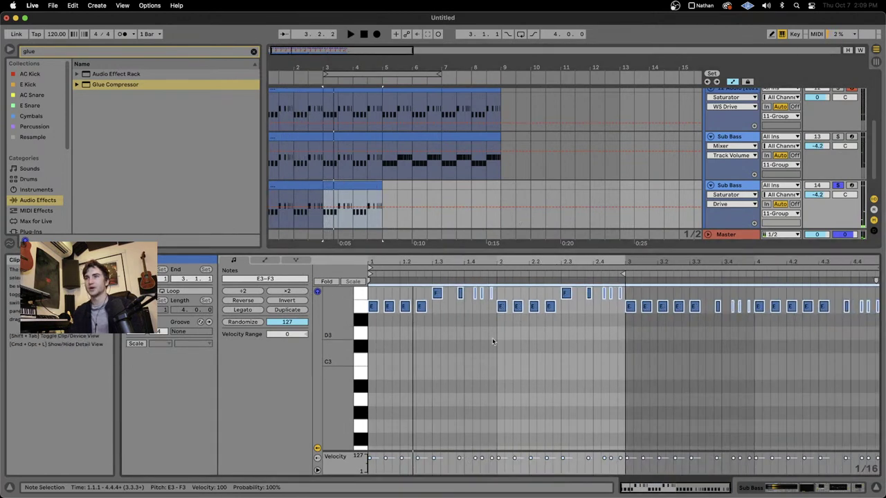
{"action": "scroll", "coordinate": [484, 345], "scroll_direction": "up", "scroll_amount": 2}
{"action": "left_click_drag", "start_coordinate": [503, 315], "coordinate": [371, 312]}
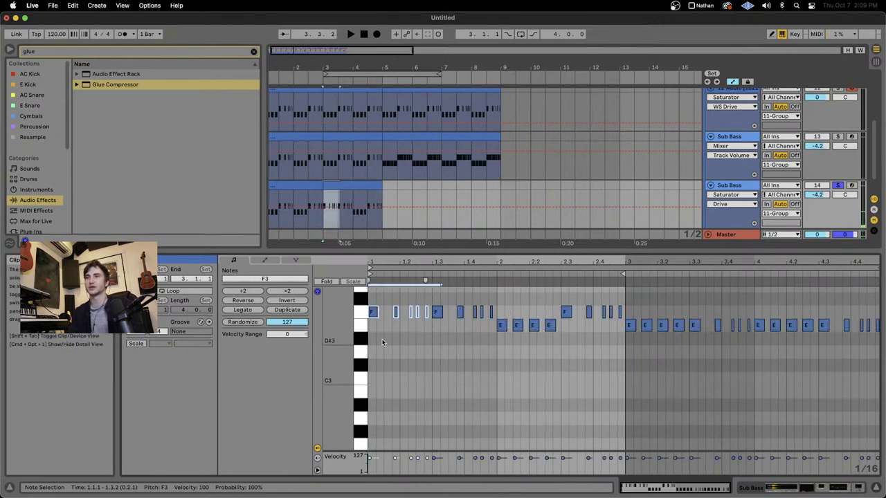
{"action": "key", "text": "super+z"}
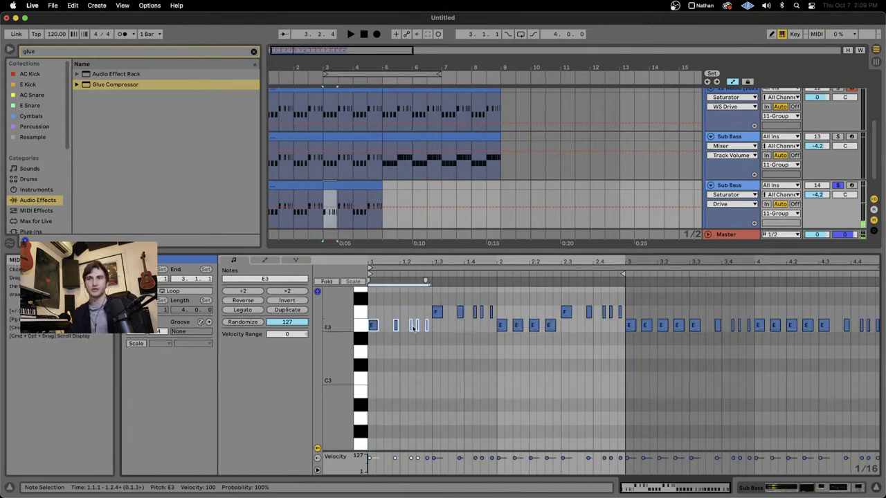
{"action": "key", "text": "space"}
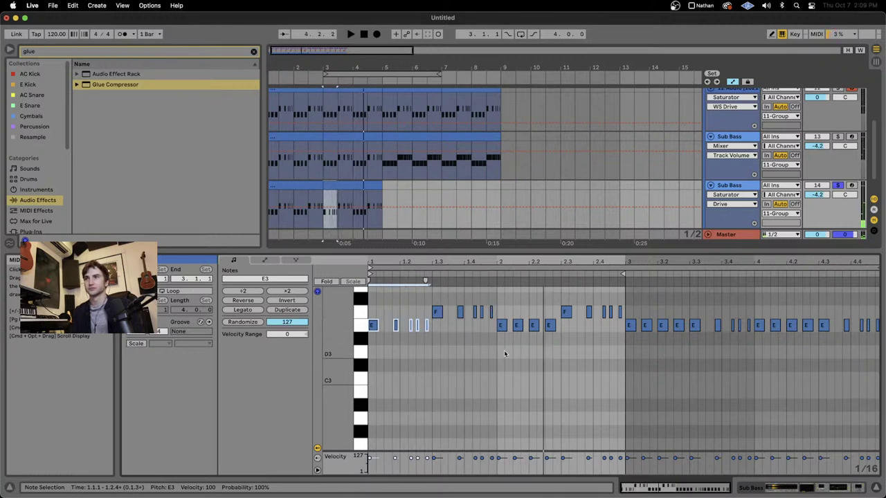
Step: Duplicate the reworked bar 3 clip twice to fill bars 5 to 8 of the duplicated Sub Bass track
{"action": "left_click", "coordinate": [354, 183]}
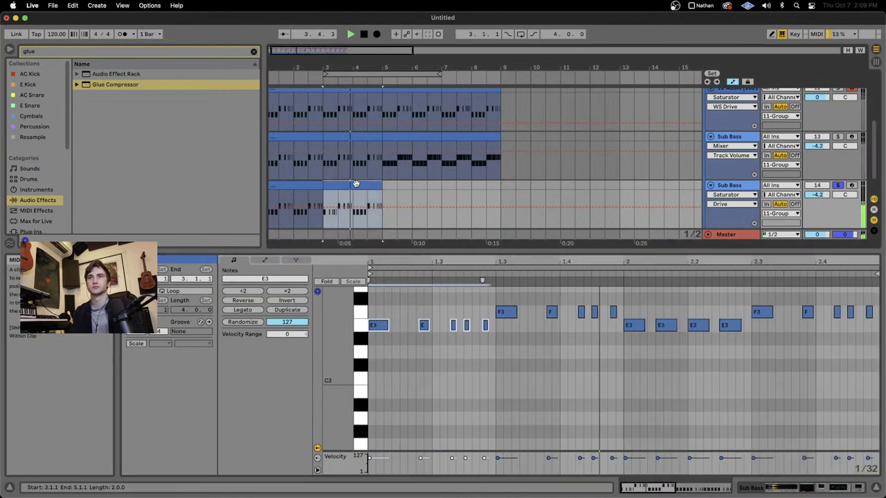
{"action": "key", "text": "ctrl+d"}
{"action": "key", "text": "ctrl+d"}
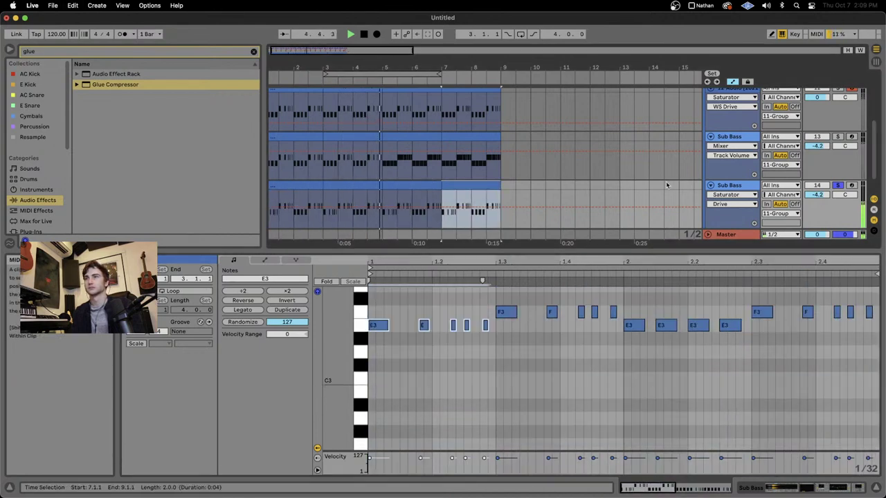
Step: Raise the duplicated Sub Bass track's volume to 4.9 dB during playback and show its devices
{"action": "double_click", "coordinate": [729, 185]}
{"action": "left_click_drag", "start_coordinate": [817, 285], "coordinate": [817, 259]}
{"action": "key", "text": "space"}
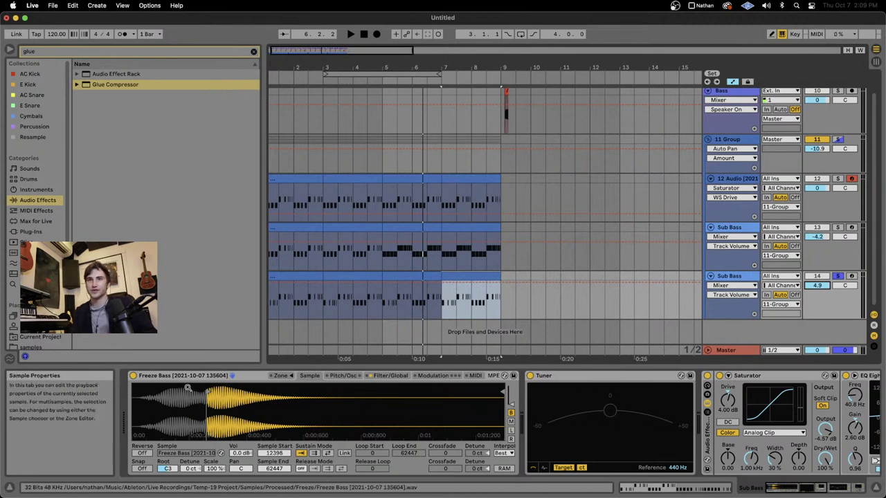
Step: Turn on the FM oscillator in the Freeze Bass sampler and audition bars 5 to 8
{"action": "left_click", "coordinate": [345, 375]}
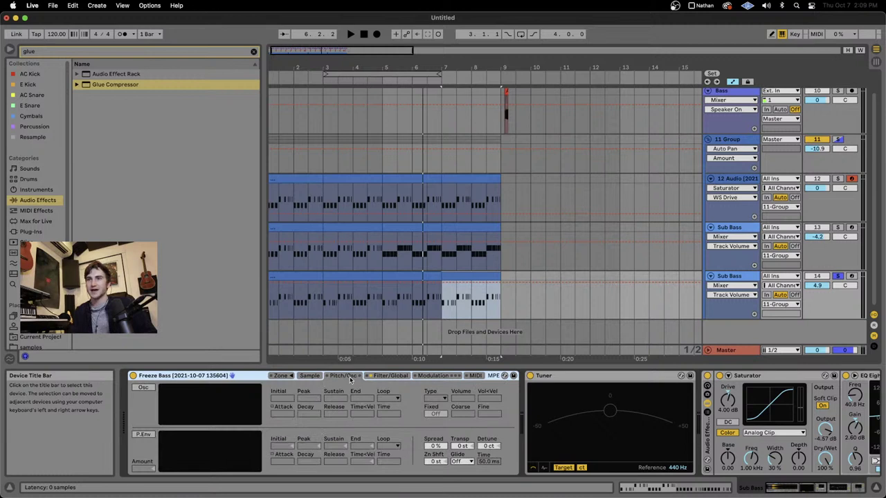
{"action": "left_click", "coordinate": [142, 388]}
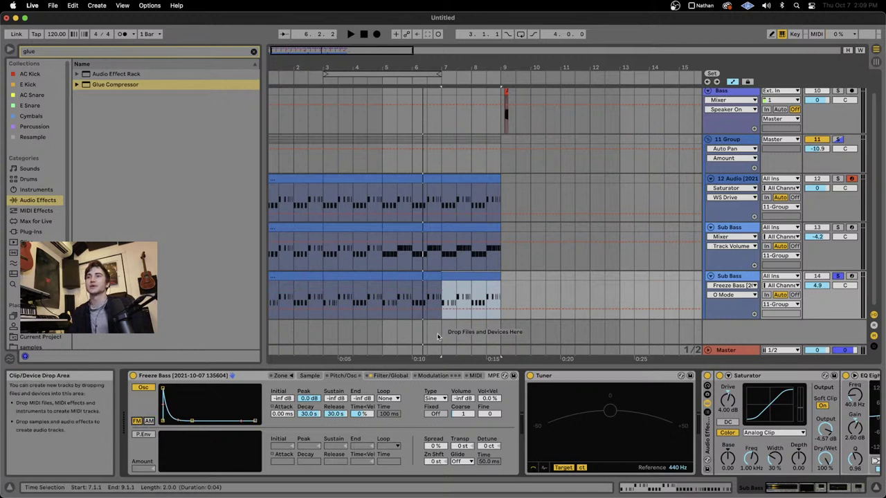
{"action": "left_click_drag", "start_coordinate": [381, 291], "coordinate": [474, 291]}
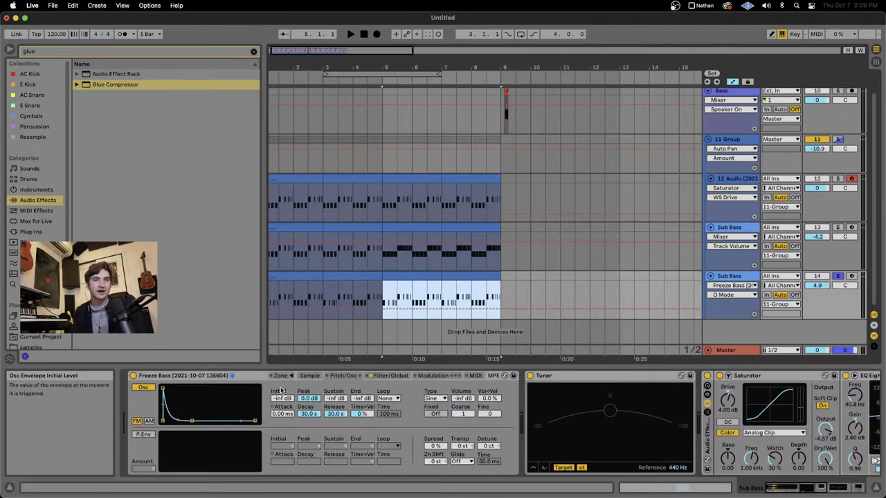
{"action": "key", "text": "space"}
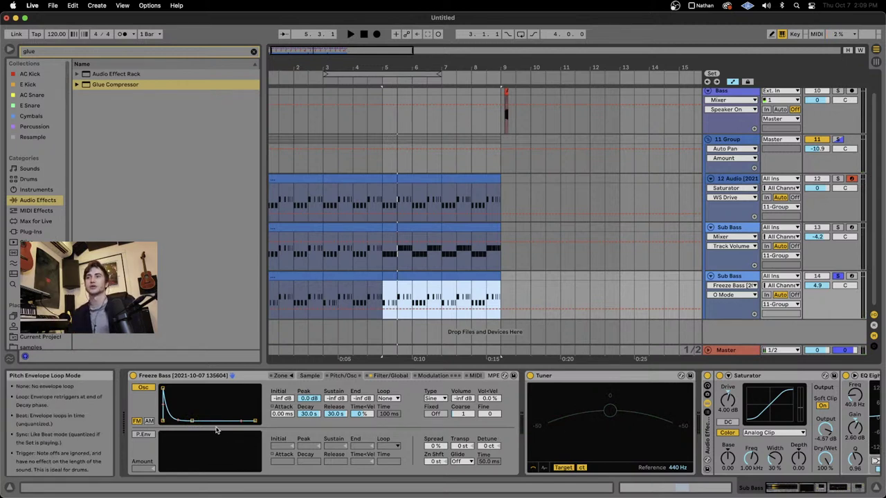
{"action": "key", "text": "space"}
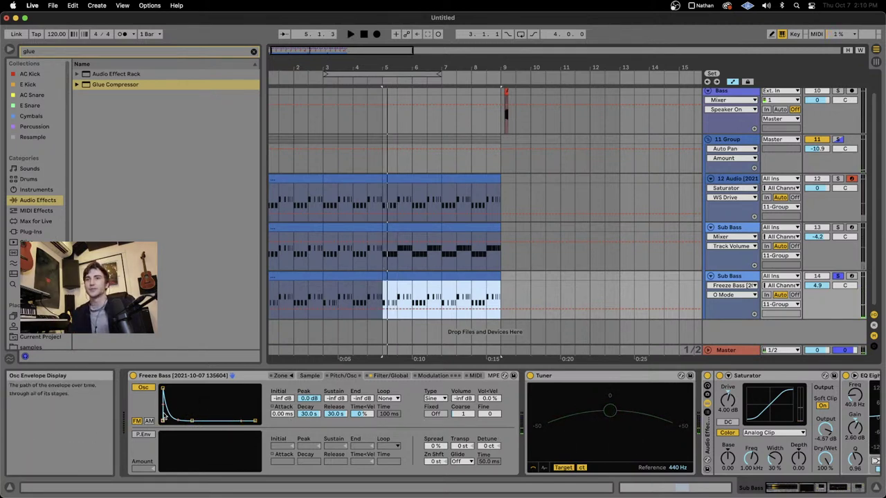
Step: Set the sampler's FM oscillator volume to -7.2 dB and its envelope decay to 125 ms during playback
{"action": "left_click", "coordinate": [461, 399]}
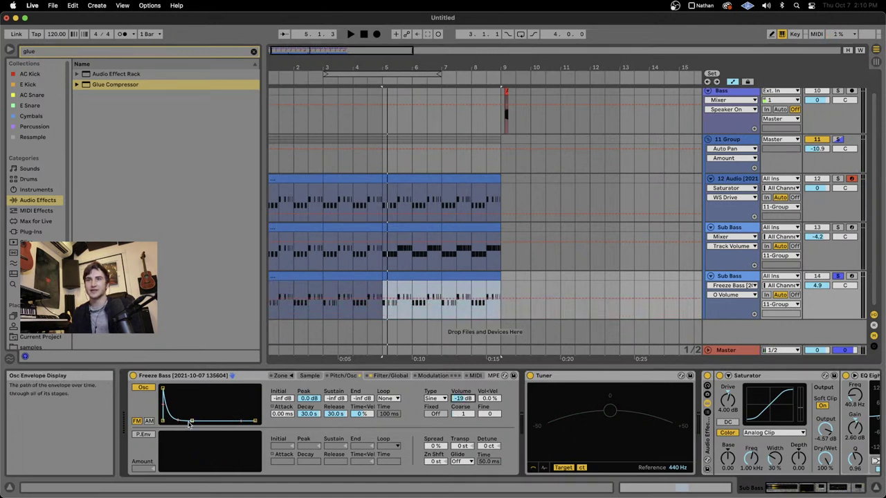
{"action": "key", "text": "space"}
{"action": "left_click_drag", "start_coordinate": [169, 420], "coordinate": [176, 420]}
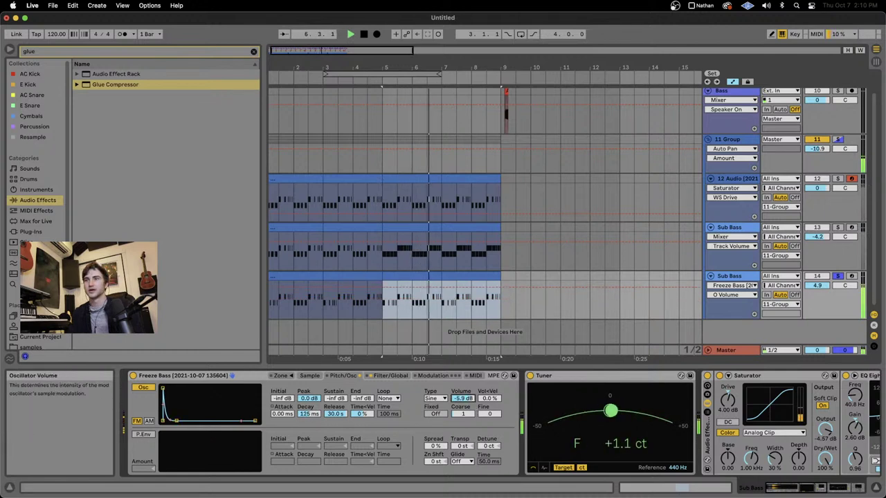
{"action": "mouse_move", "coordinate": [462, 398]}
{"action": "left_mouse_down"}
{"action": "mouse_move", "coordinate": [462, 385]}
{"action": "mouse_move", "coordinate": [469, 403]}
{"action": "left_mouse_up"}
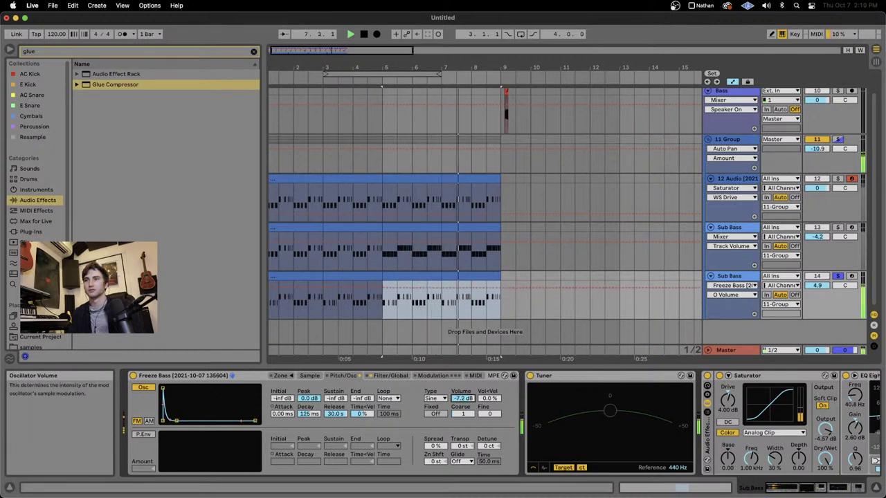
{"action": "key", "text": "space"}
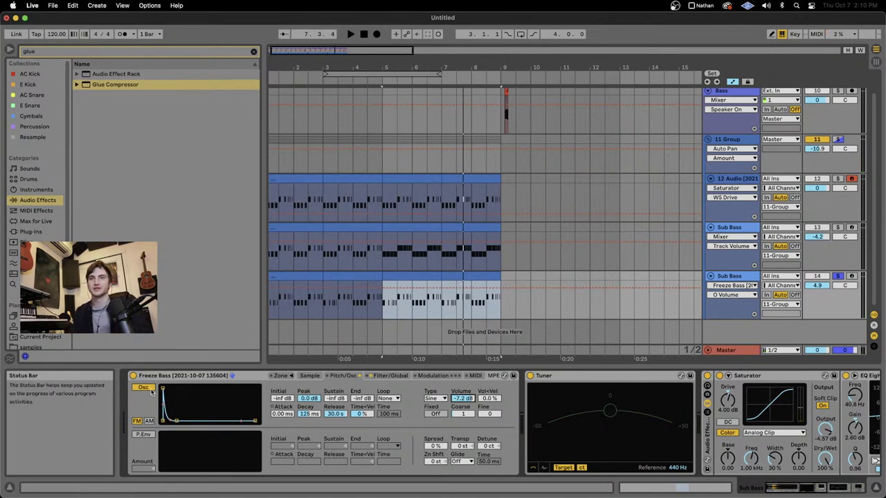
{"action": "key", "text": "space"}
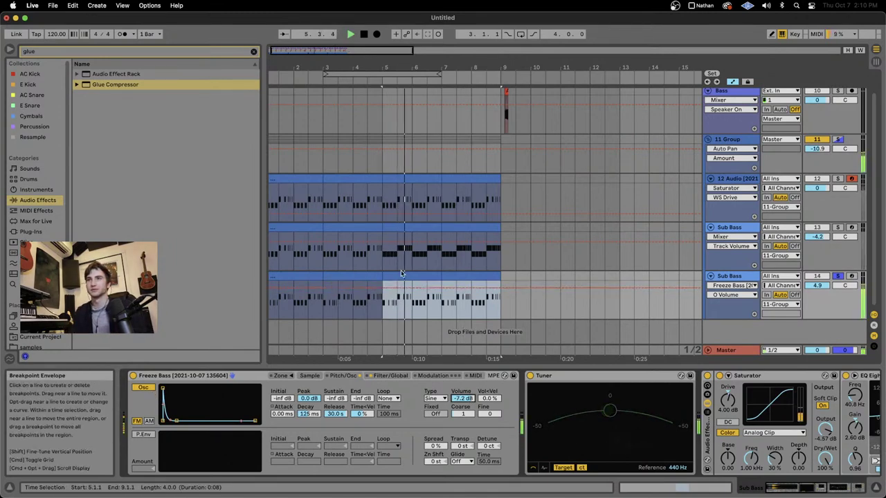
{"action": "key", "text": "space"}
Step: Try the bar 3 clip's notes an octave lower at E2–F2, and move them back up to E3–F3
{"action": "double_click", "coordinate": [358, 277]}
{"action": "left_click", "coordinate": [456, 380]}
{"action": "key", "text": "super+a"}
{"action": "key", "text": "shift+Down"}
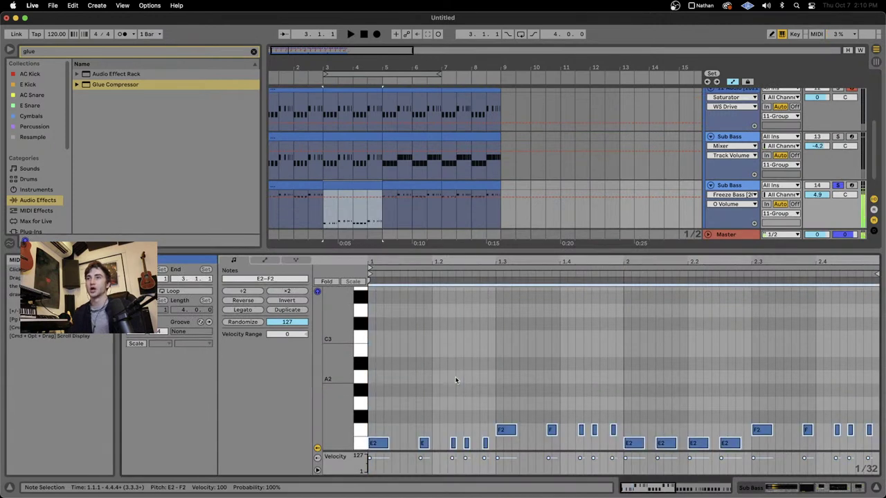
{"action": "key", "text": "shift+Up"}
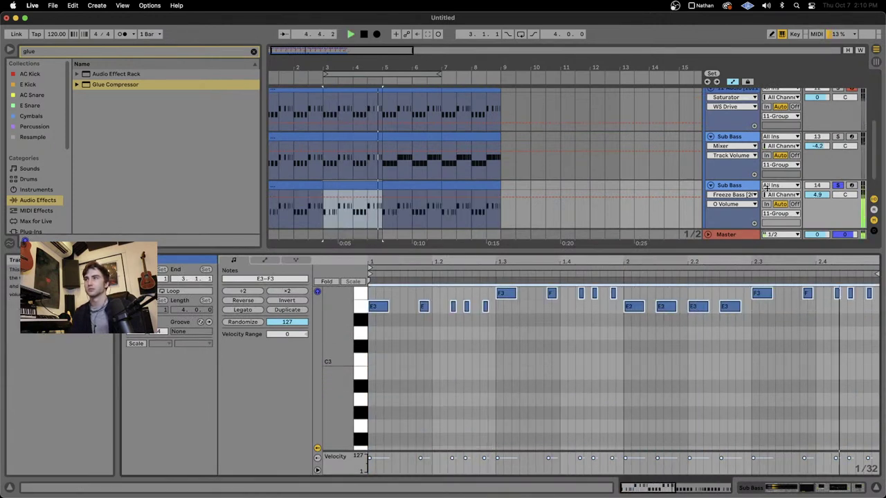
Step: Lengthen the Freeze Bass sampler's volume envelope release to 410 ms during playback
{"action": "double_click", "coordinate": [738, 188]}
{"action": "left_click", "coordinate": [382, 376]}
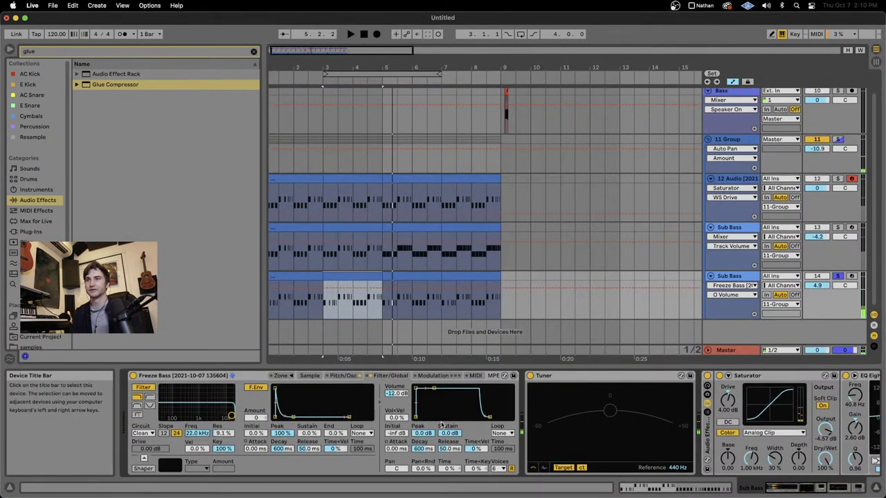
{"action": "key", "text": "space"}
{"action": "left_click_drag", "start_coordinate": [449, 449], "coordinate": [449, 422]}
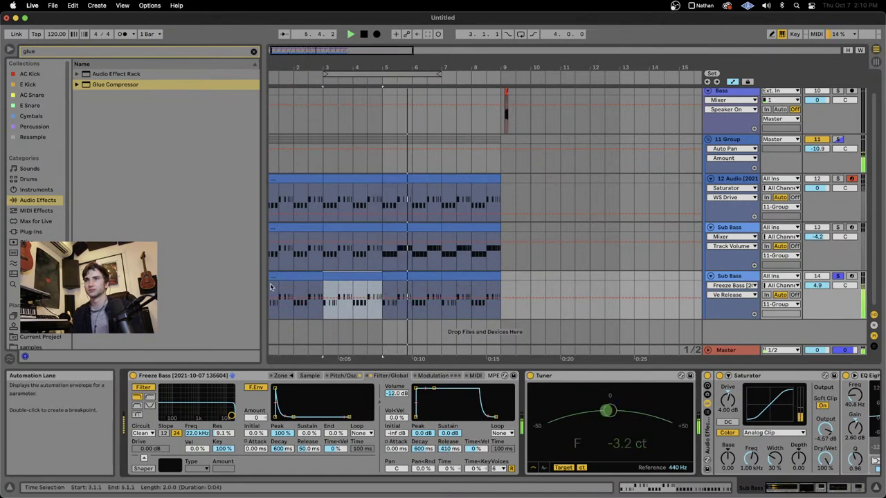
{"action": "key", "text": "space"}
Step: Layer a copy of all the notes in the bar 1 clip three semitones higher, at G3–G#3
{"action": "double_click", "coordinate": [406, 277]}
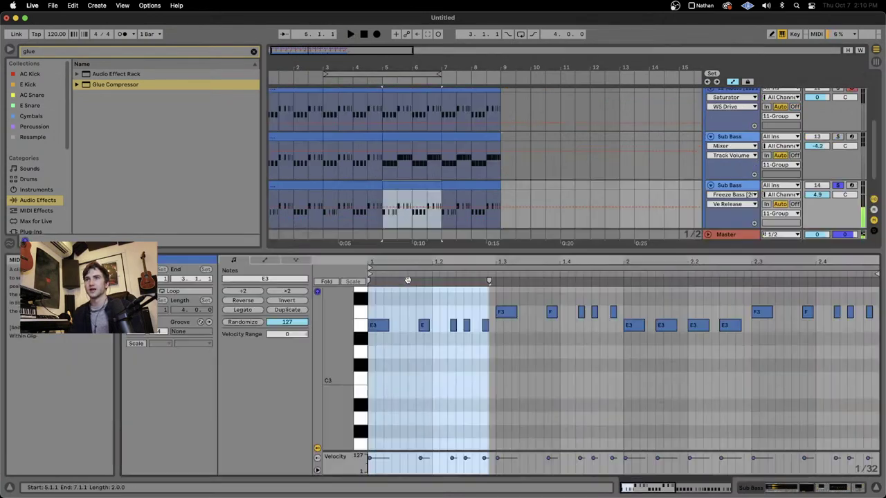
{"action": "left_click", "coordinate": [298, 184]}
{"action": "left_click", "coordinate": [445, 378]}
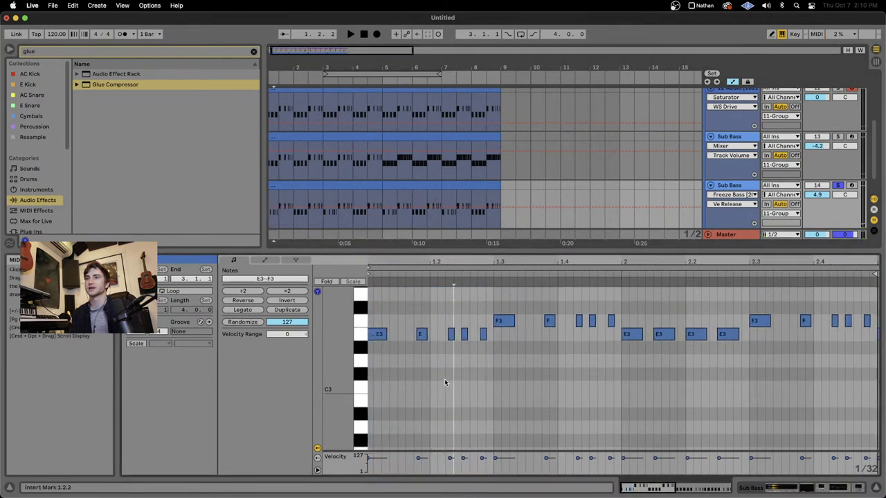
{"action": "key", "text": "super+a"}
{"action": "key", "text": "super+c"}
{"action": "key", "text": "super+v"}
{"action": "key", "text": "Up"}
{"action": "key", "text": "Up"}
{"action": "key", "text": "Up"}
{"action": "key", "text": "Up"}
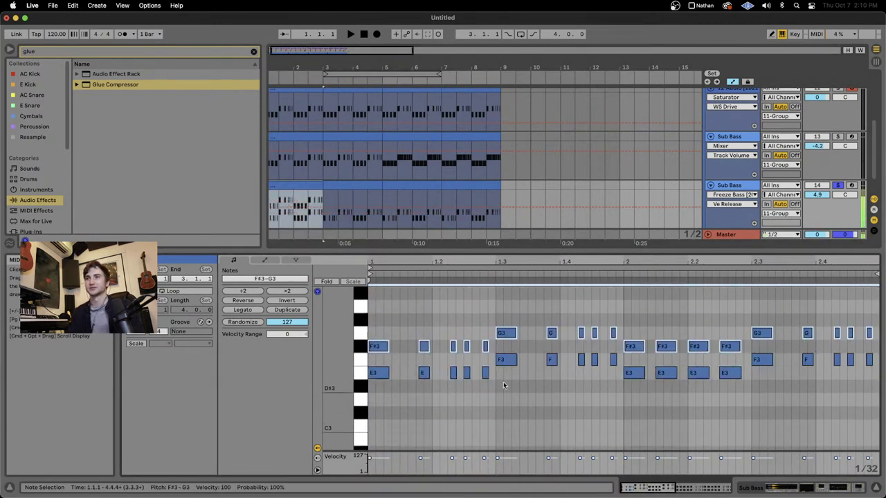
{"action": "key", "text": "Down"}
Step: Copy the G3–G#3 layer four semitones higher to B3–C4, completing the triads, and play the clip
{"action": "key", "text": "super+c"}
{"action": "key", "text": "super+v"}
{"action": "key", "text": "Up"}
{"action": "key", "text": "Up"}
{"action": "key", "text": "Up"}
{"action": "key", "text": "Up"}
{"action": "key", "text": "space"}
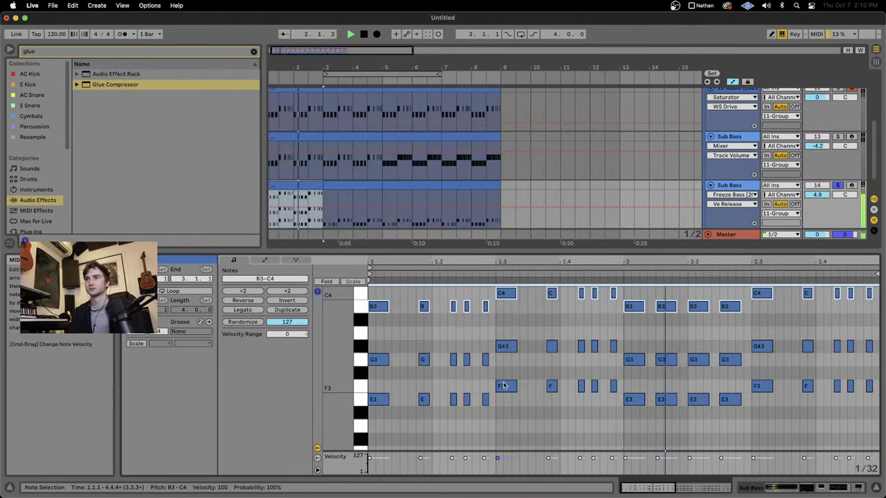
Step: Duplicate the bar 1 chord clip across bars 3 to 8 of the duplicated Sub Bass track
{"action": "left_click", "coordinate": [282, 188]}
{"action": "left_click_drag", "start_coordinate": [282, 188], "coordinate": [454, 194]}
{"action": "double_click", "coordinate": [739, 185]}
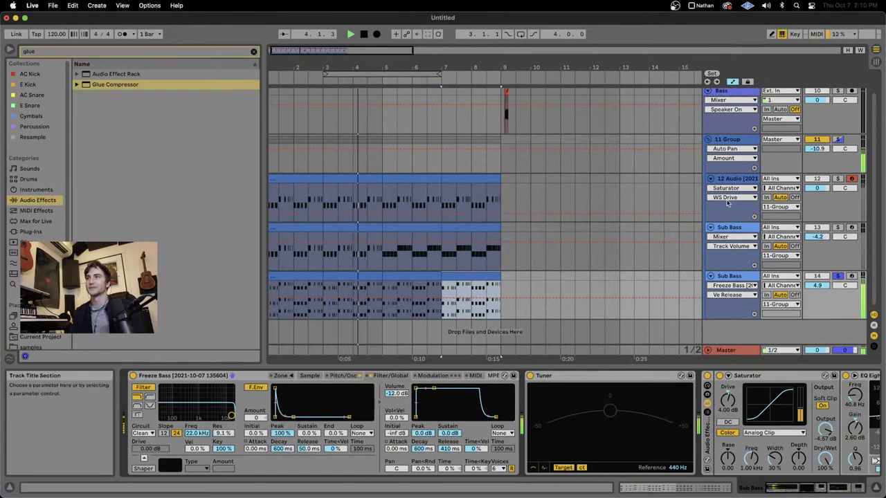
Step: Check the group's Auto Pan and lower the duplicated Sub Bass track's volume to 0.2 dB during playback
{"action": "left_click", "coordinate": [738, 149]}
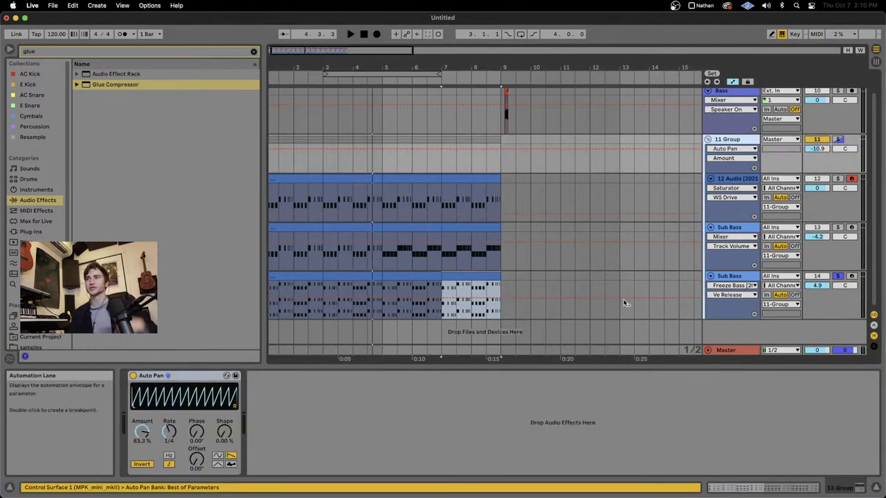
{"action": "left_click", "coordinate": [736, 276]}
{"action": "key", "text": "space"}
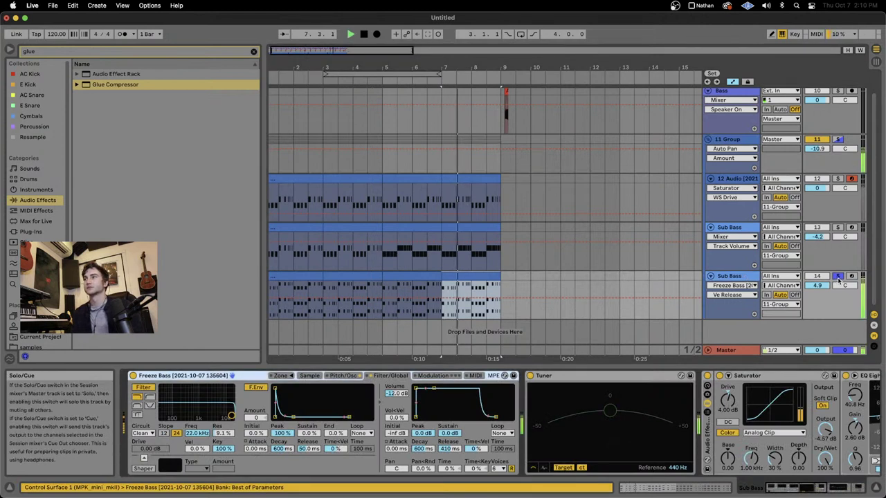
{"action": "left_click_drag", "start_coordinate": [817, 285], "coordinate": [818, 298]}
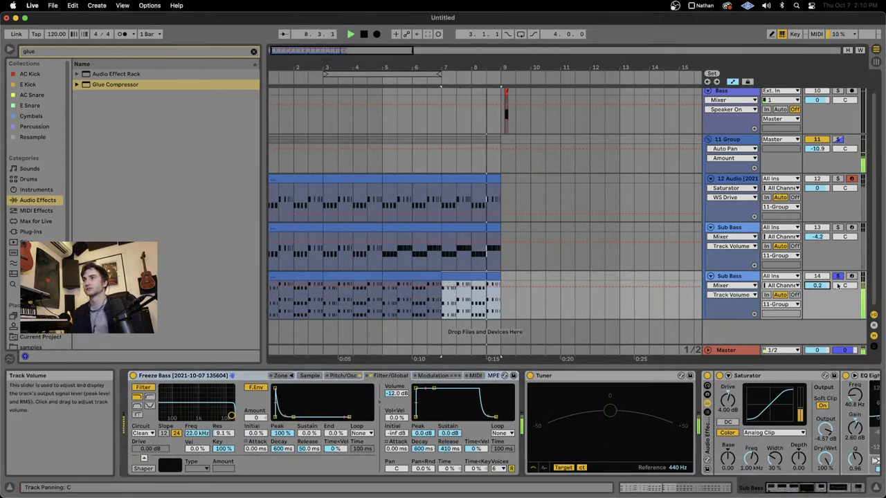
Step: Audition the first chord clip of the duplicated Sub Bass track from bar 1
{"action": "left_click", "coordinate": [290, 278]}
{"action": "key", "text": "space"}
{"action": "key", "text": "space"}
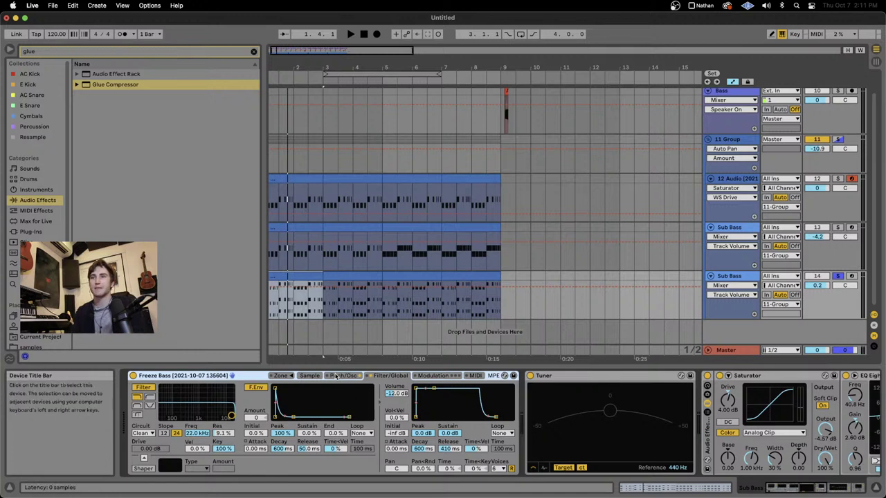
Step: Automate the modulation oscillator's decay on the duplicated Sub Bass track with a curve rising from 125 ms across bars 1 to 4
{"action": "left_click", "coordinate": [342, 375]}
{"action": "key", "text": "space"}
{"action": "key", "text": "space"}
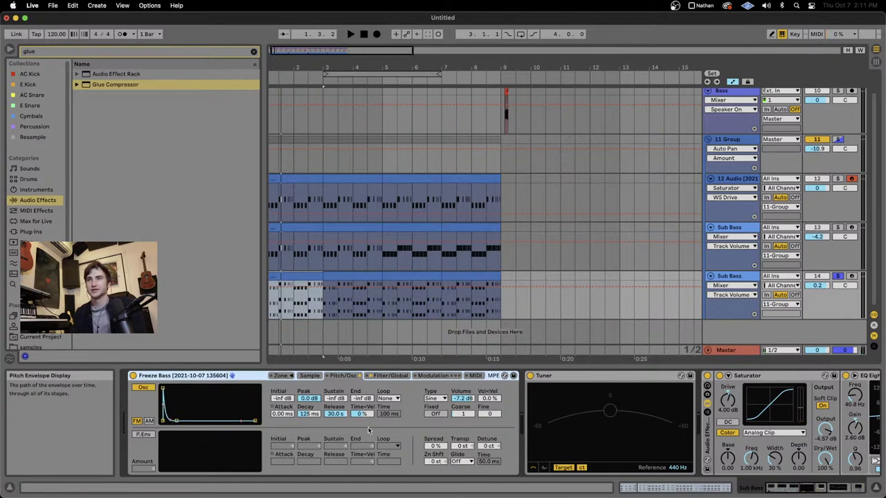
{"action": "left_click", "coordinate": [312, 415]}
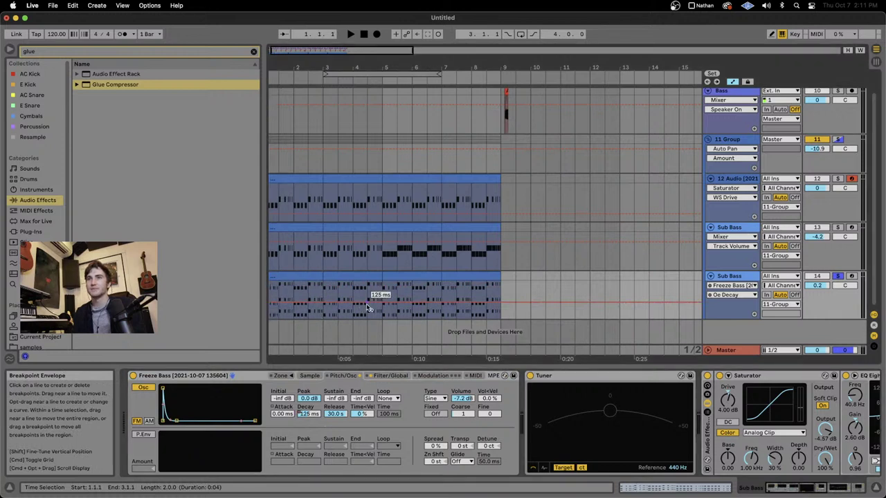
{"action": "left_click_drag", "start_coordinate": [379, 305], "coordinate": [270, 309]}
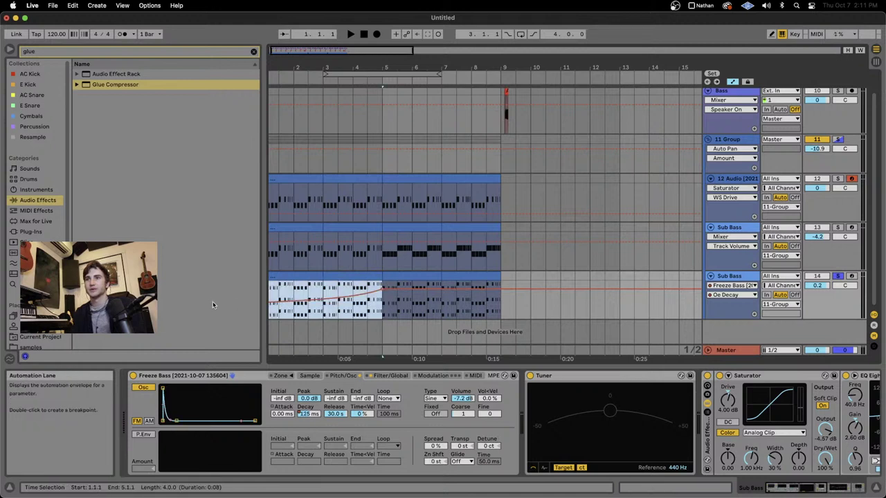
Step: Duplicate the bars 1 to 4 clips with their decay automation across bars 5 to 8 and play from bar 1
{"action": "key", "text": "super+d"}
{"action": "scroll", "coordinate": [361, 312], "scroll_direction": "left", "scroll_amount": 1}
{"action": "left_click", "coordinate": [339, 279]}
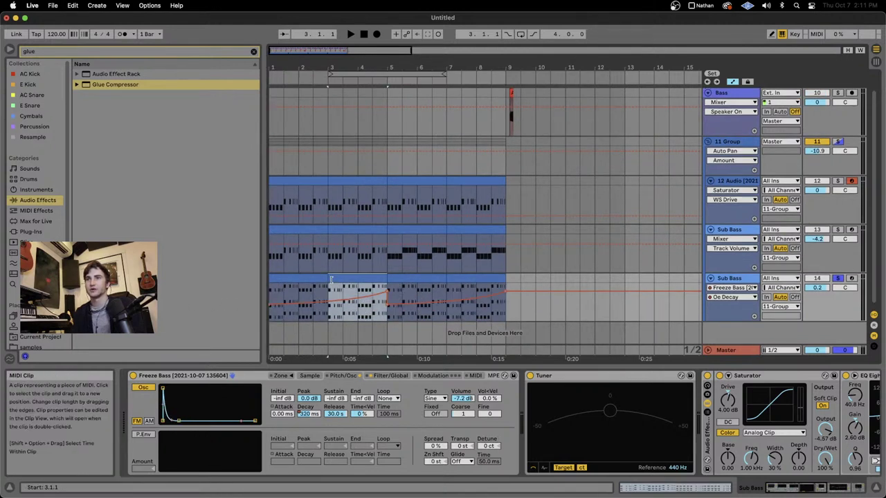
{"action": "left_click", "coordinate": [312, 279]}
{"action": "key", "text": "space"}
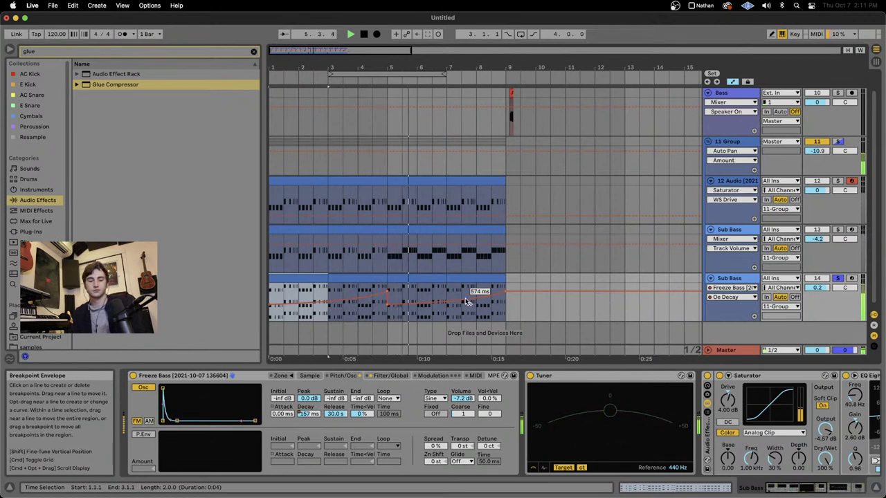
{"action": "key", "text": "space"}
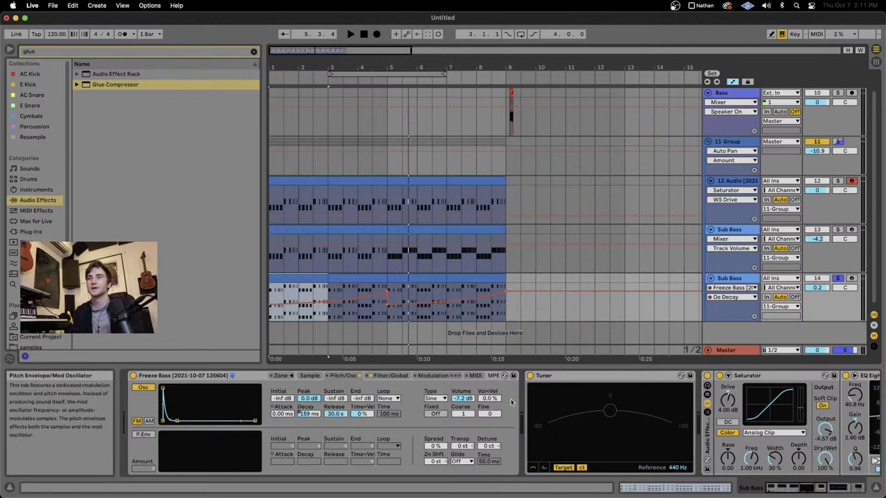
Step: Try the modulation oscillator's Coarse tuning at 0.5 during playback and return it to 1
{"action": "left_click", "coordinate": [462, 413]}
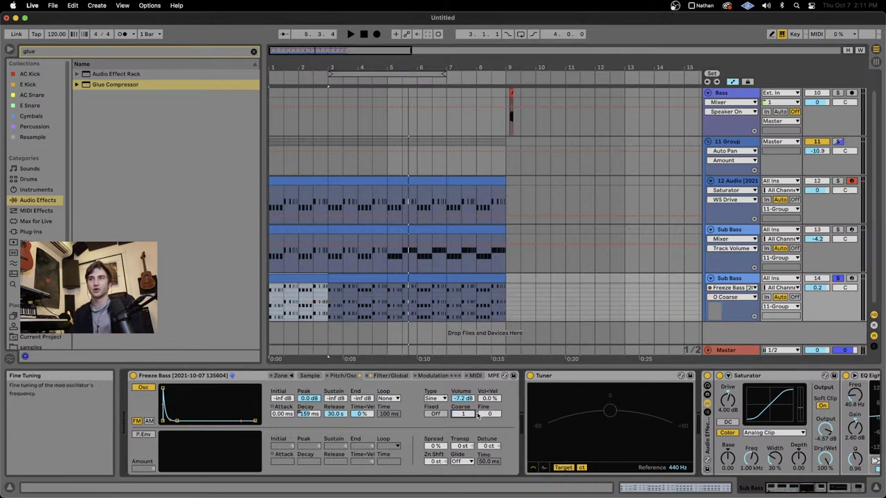
{"action": "key", "text": "space"}
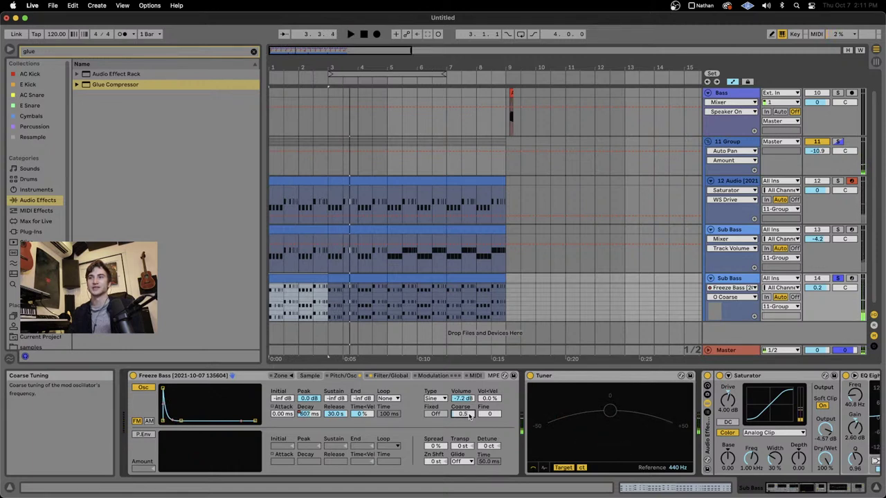
{"action": "key", "text": "space"}
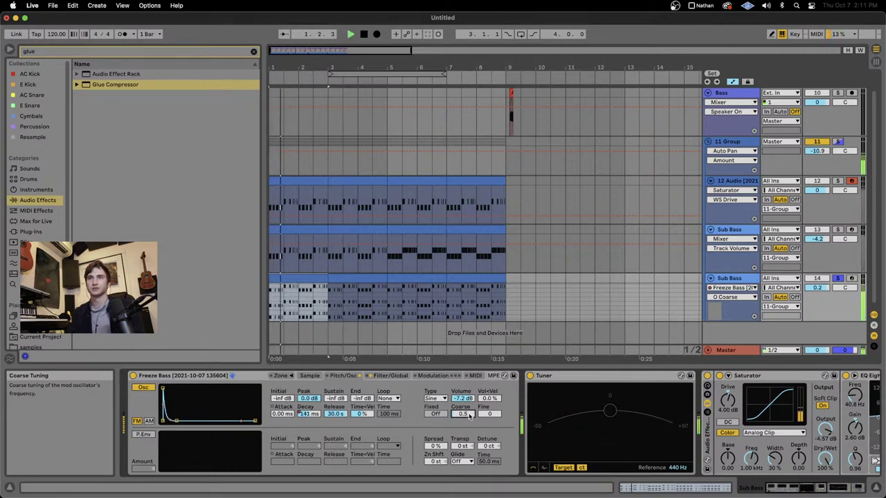
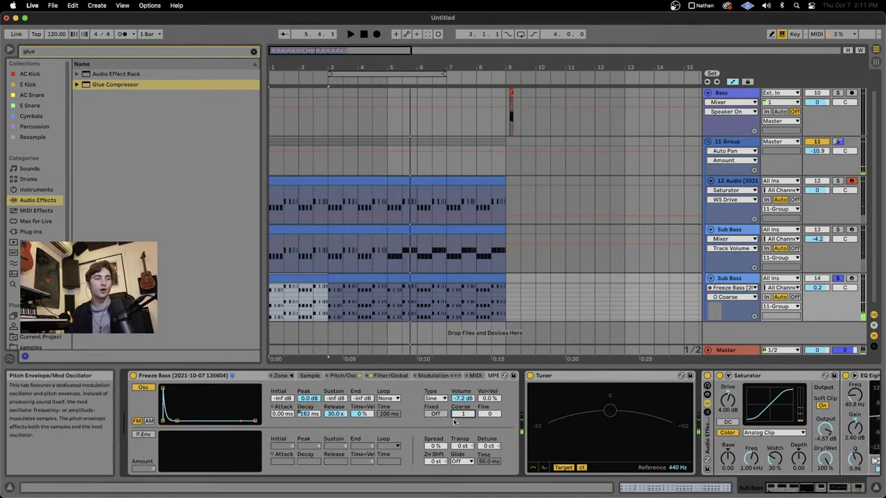
Step: Find the Reverb audio effect and add it at the end of the duplicated Sub Bass track's device chain
{"action": "scroll", "coordinate": [454, 421], "scroll_direction": "right", "scroll_amount": 10}
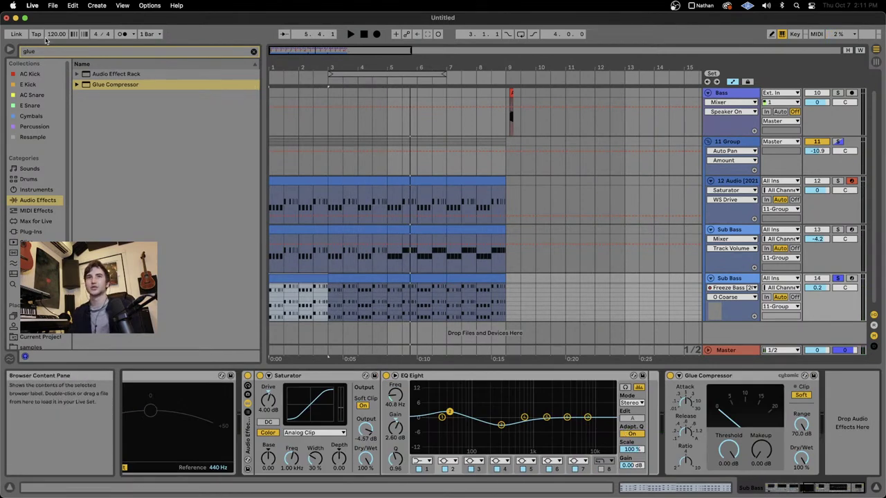
{"action": "left_click", "coordinate": [38, 52]}
{"action": "type", "text": "rev"}
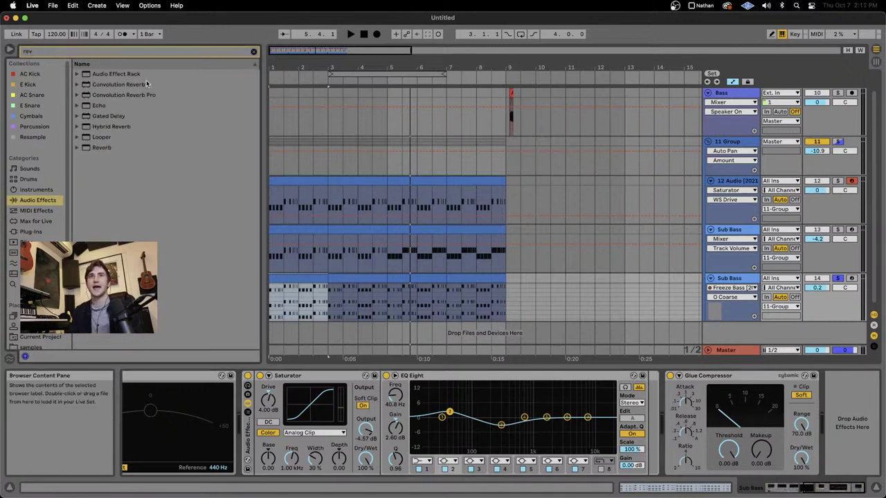
{"action": "double_click", "coordinate": [108, 147]}
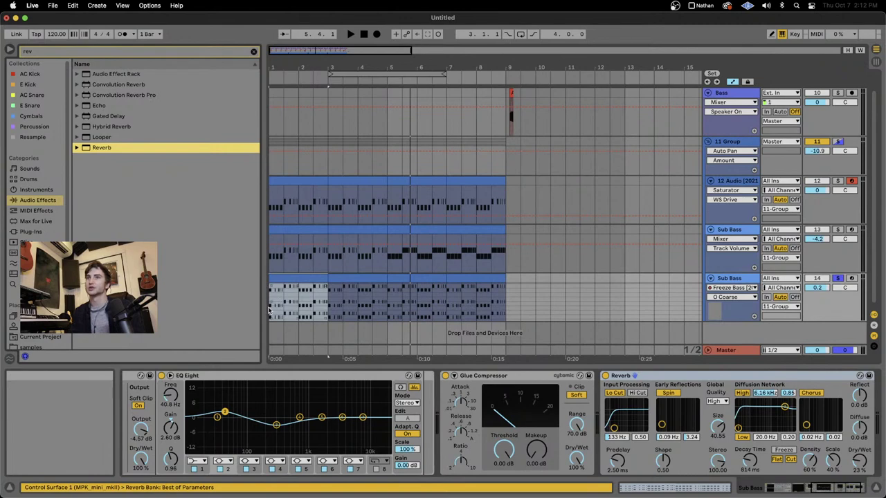
Step: Set the Reverb's Dry/Wet to 16 % and Size to 38.14 while playing bars 1 to 4 of the chord track
{"action": "left_click_drag", "start_coordinate": [271, 307], "coordinate": [386, 310]}
{"action": "scroll", "coordinate": [384, 392], "scroll_direction": "left", "scroll_amount": 10}
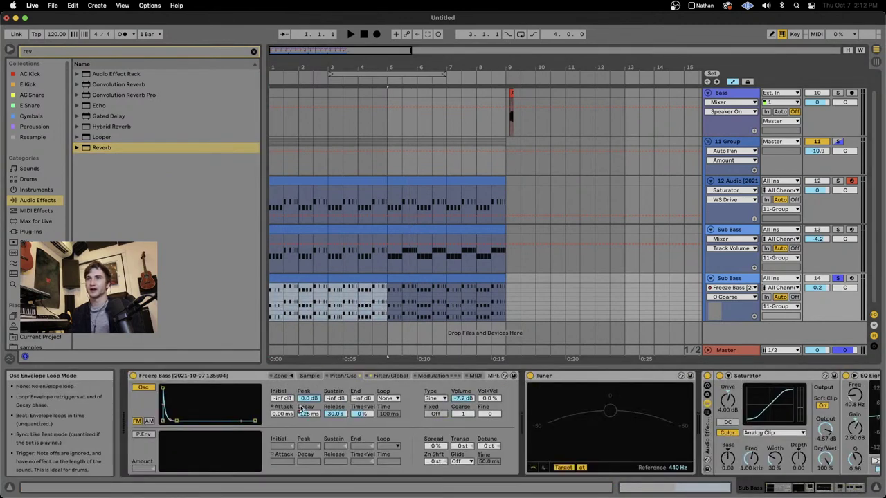
{"action": "scroll", "coordinate": [205, 392], "scroll_direction": "right", "scroll_amount": 10}
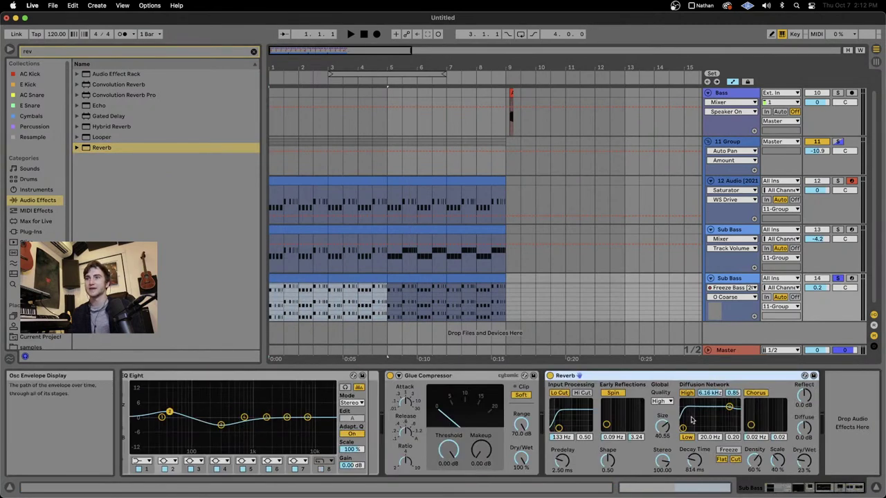
{"action": "left_click", "coordinate": [804, 460]}
{"action": "key", "text": "space"}
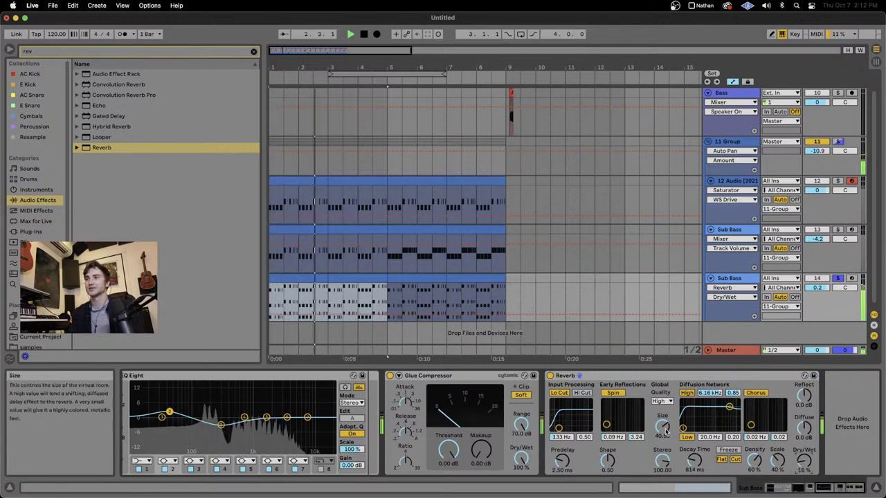
{"action": "left_click_drag", "start_coordinate": [662, 427], "coordinate": [662, 428]}
{"action": "key", "text": "space"}
Step: Automate the Reverb's Dry/Wet with a curve rising from 16 % at bar 1 to about 52 % at bar 5
{"action": "left_click", "coordinate": [803, 462]}
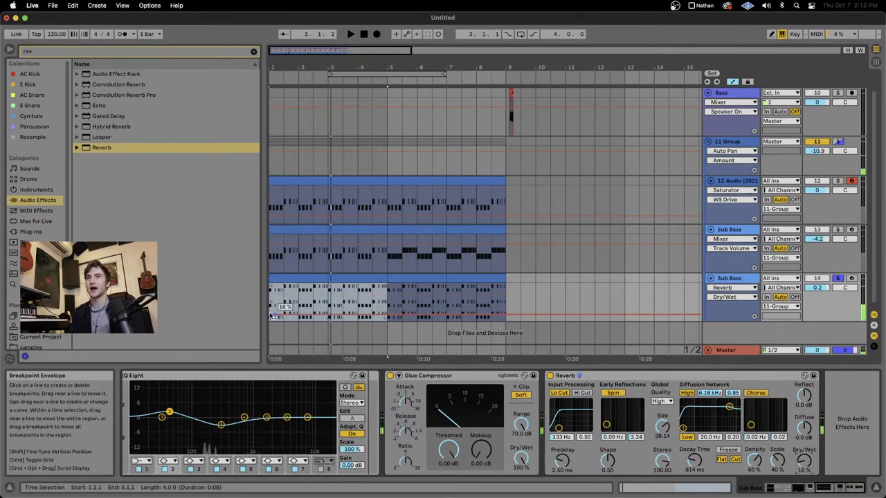
{"action": "left_click", "coordinate": [270, 316]}
{"action": "key", "text": "a"}
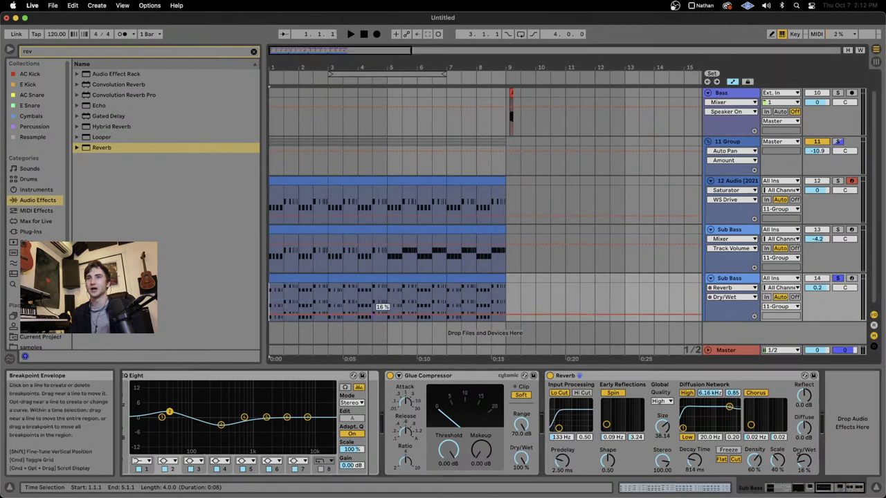
{"action": "left_click_drag", "start_coordinate": [396, 293], "coordinate": [396, 296]}
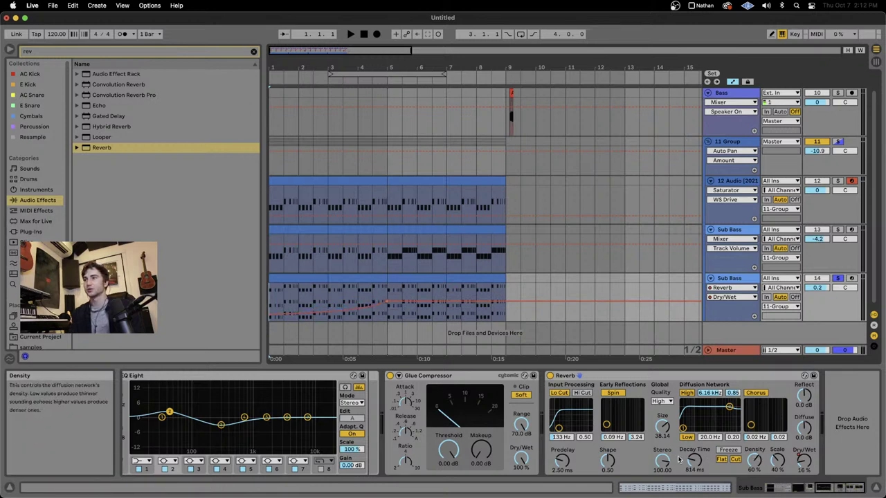
Step: Set the Reverb's Decay Time to 778 ms and automate it rising to about 3.85 s at bar 5
{"action": "left_click_drag", "start_coordinate": [694, 460], "coordinate": [694, 462]}
{"action": "left_click", "coordinate": [378, 313]}
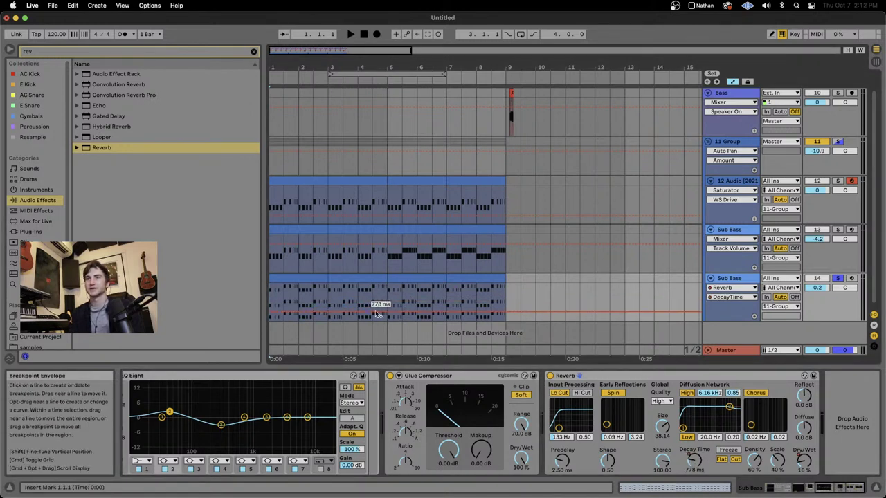
{"action": "left_click_drag", "start_coordinate": [388, 313], "coordinate": [387, 301]}
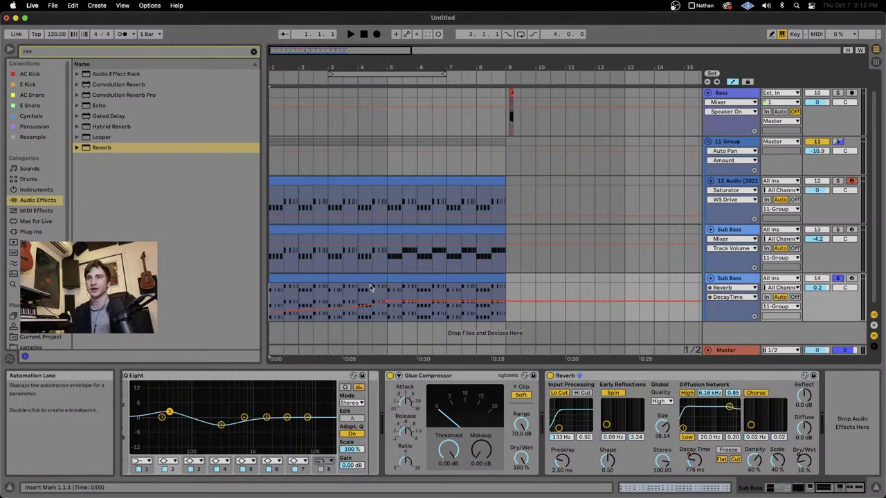
Step: Duplicate the chord clips and Reverb automation of bars 1 to 4 across bars 5 to 8, and return to bar 1
{"action": "left_click", "coordinate": [375, 277]}
{"action": "left_click", "coordinate": [284, 276], "text": "shift"}
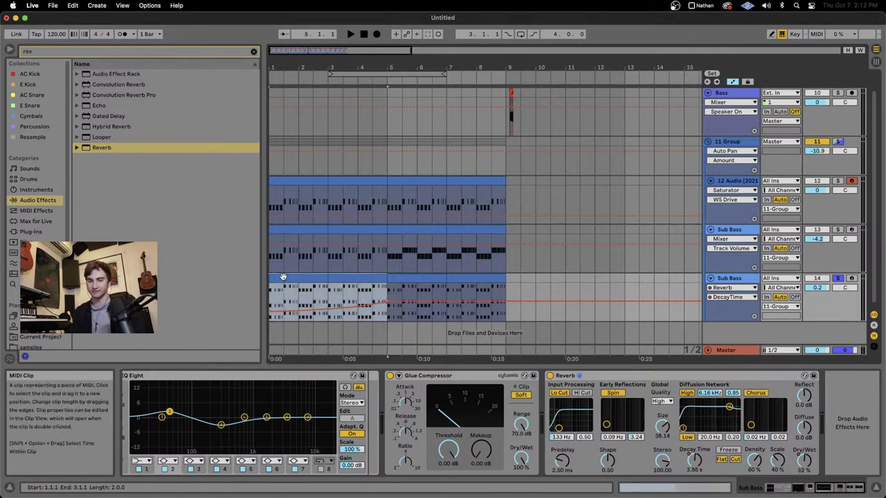
{"action": "key", "text": "super+d"}
{"action": "left_click", "coordinate": [276, 277]}
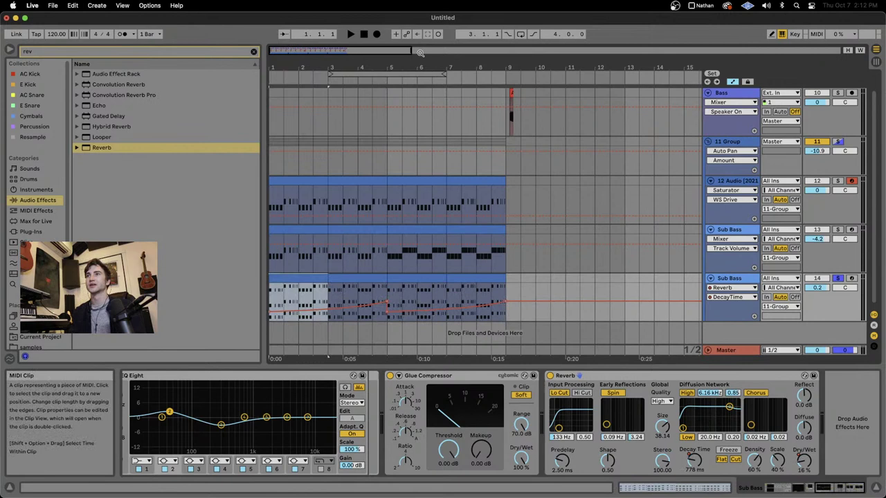
{"action": "left_click", "coordinate": [365, 35]}
Step: Solo the Bass track, audition its short audio clip at bar 9, and clear the solo
{"action": "scroll", "coordinate": [472, 181], "scroll_direction": "up", "scroll_amount": 2}
{"action": "left_click", "coordinate": [510, 132]}
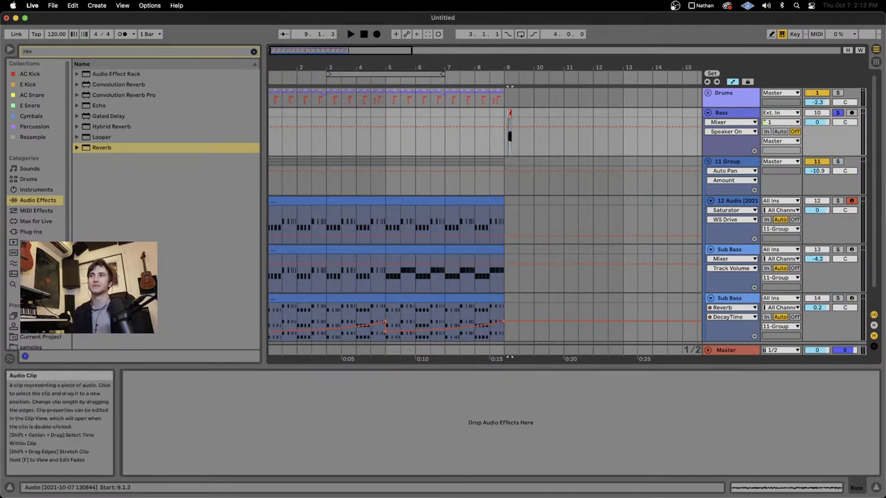
{"action": "key", "text": "space"}
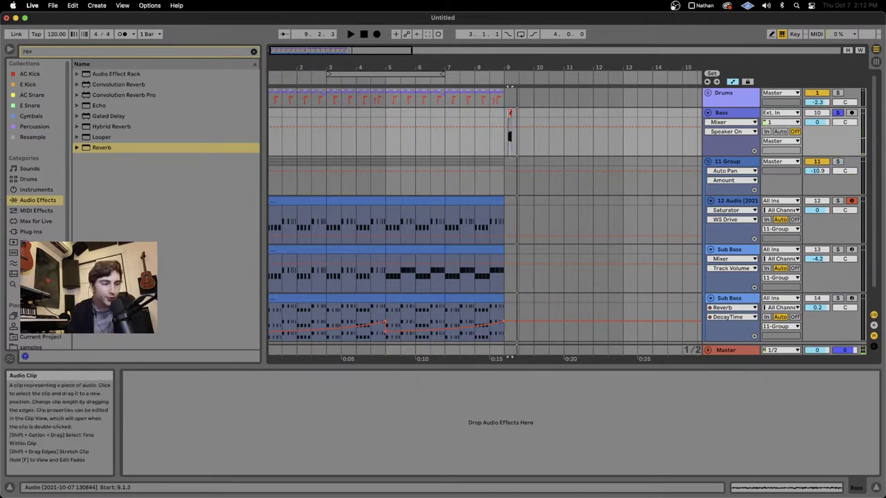
{"action": "key", "text": "space"}
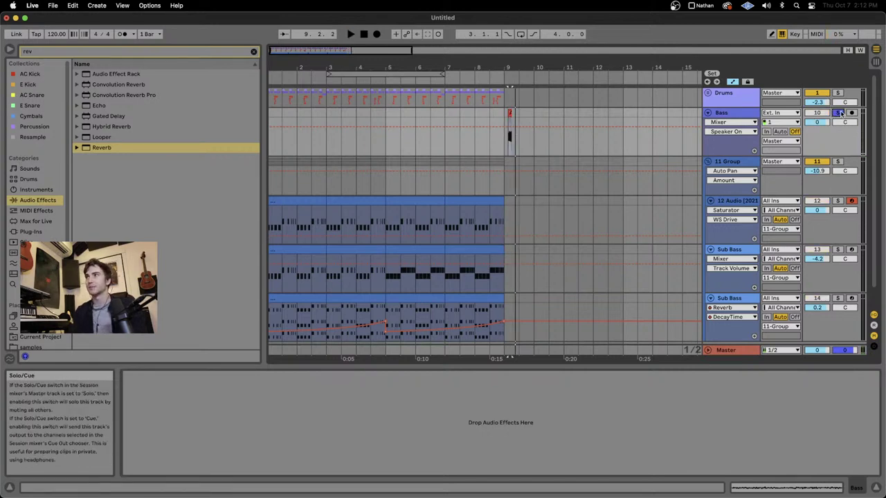
{"action": "left_click", "coordinate": [721, 113]}
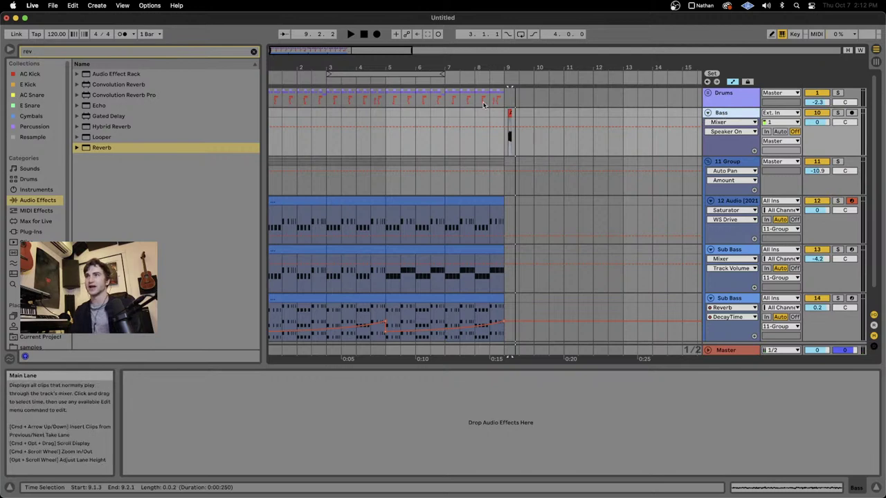
Step: Duplicate the eight-bar arrangement of all tracks so it repeats across bars 9 to 16
{"action": "scroll", "coordinate": [442, 179], "scroll_direction": "down", "scroll_amount": 5}
{"action": "scroll", "coordinate": [442, 182], "scroll_direction": "down", "scroll_amount": 2}
{"action": "left_click", "coordinate": [279, 201]}
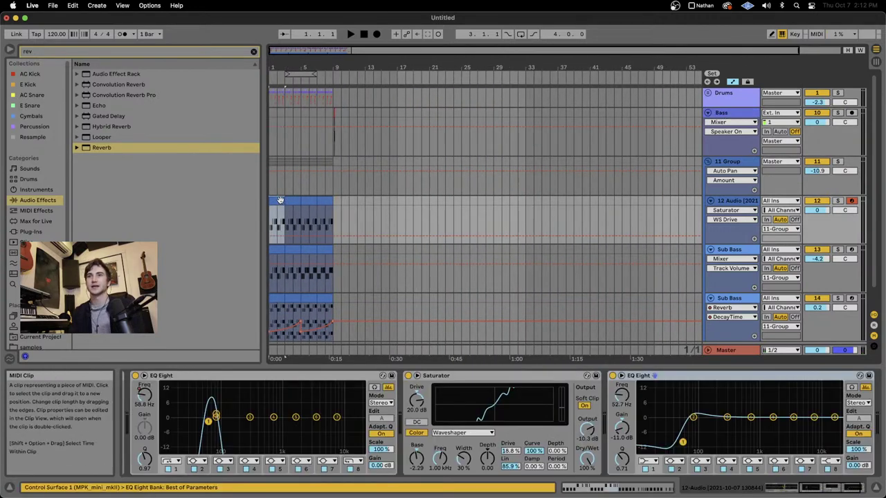
{"action": "key", "text": "super+a"}
{"action": "key", "text": "super+d"}
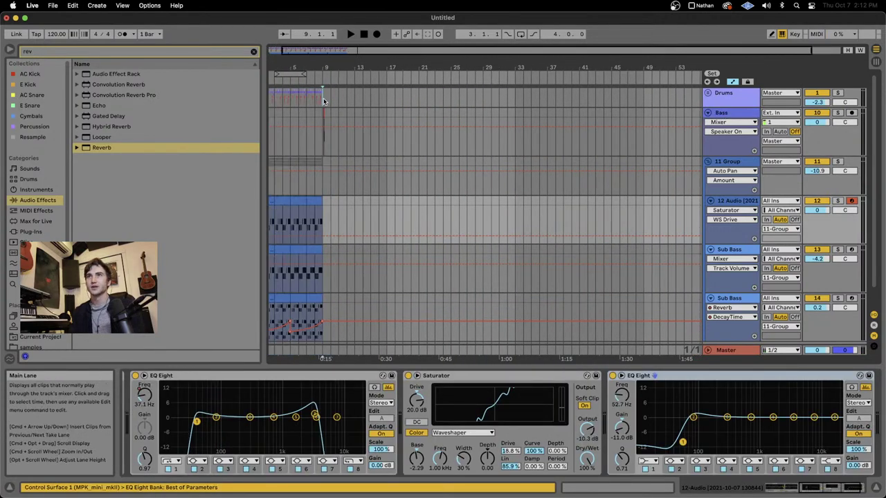
{"action": "scroll", "coordinate": [305, 176], "scroll_direction": "down", "scroll_amount": 1}
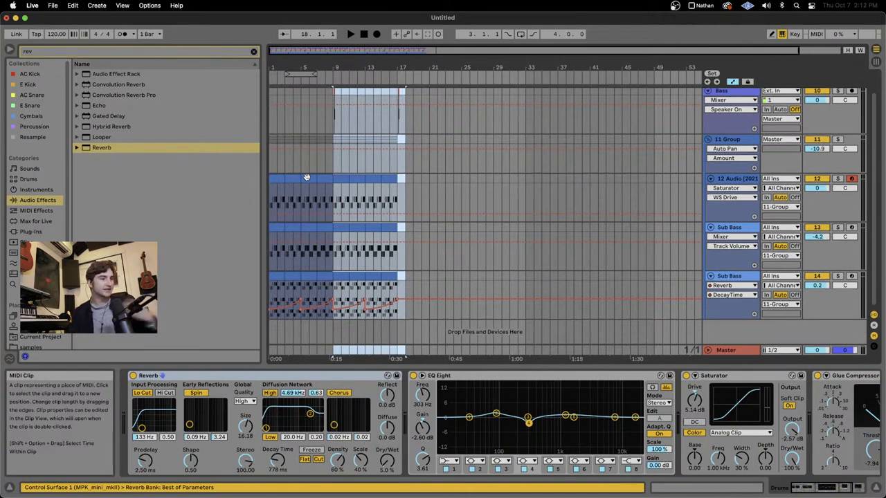
{"action": "scroll", "coordinate": [304, 206], "scroll_direction": "up", "scroll_amount": 5}
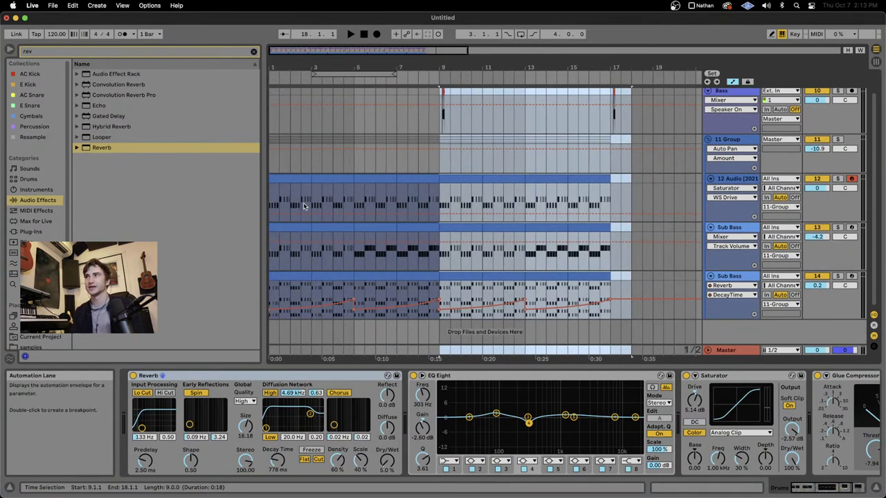
Step: Delete the original Sub Bass track's clips in bars 1 to 4
{"action": "left_click", "coordinate": [336, 272]}
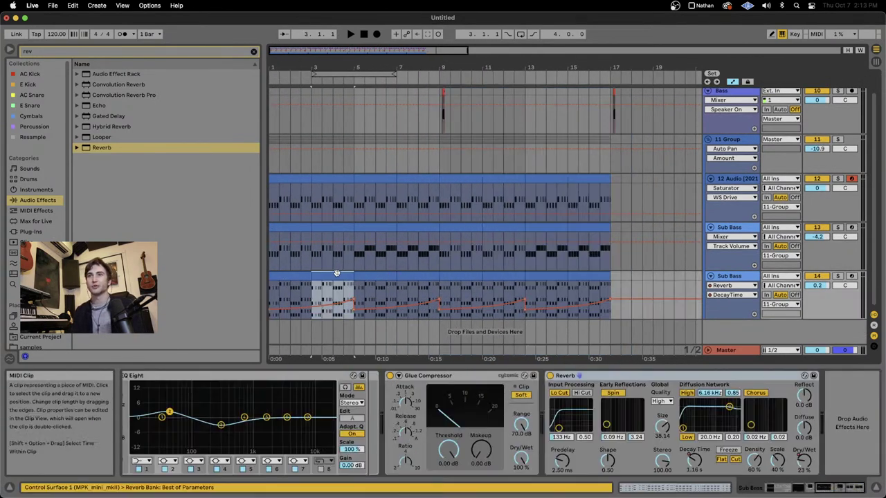
{"action": "left_click", "coordinate": [289, 279]}
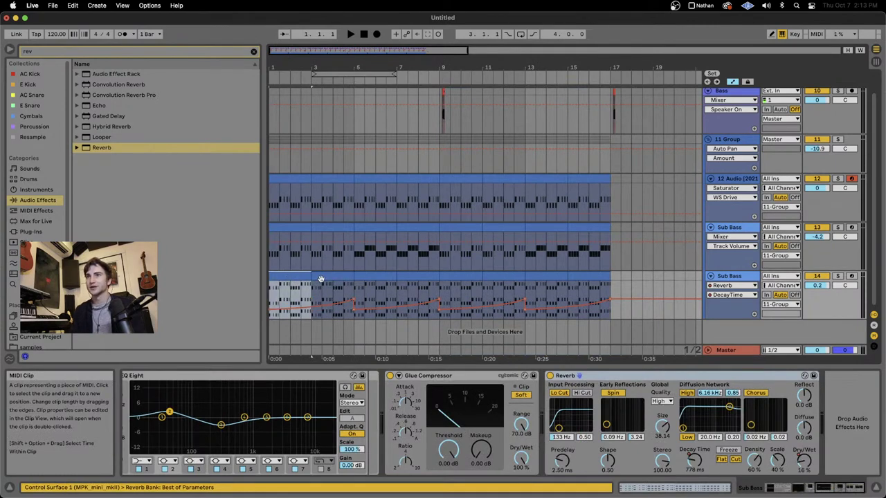
{"action": "left_click", "coordinate": [332, 227]}
{"action": "left_click", "coordinate": [296, 228], "text": "shift"}
{"action": "key", "text": "Delete"}
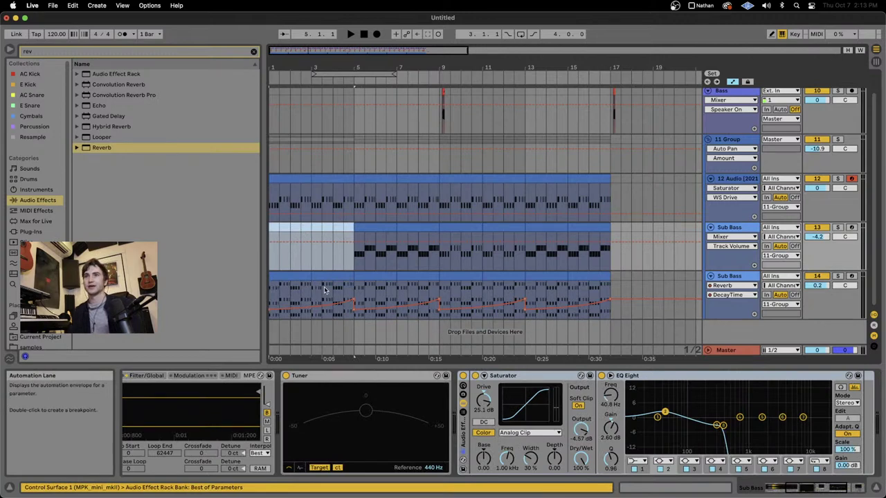
{"action": "scroll", "coordinate": [373, 263], "scroll_direction": "up", "scroll_amount": 2}
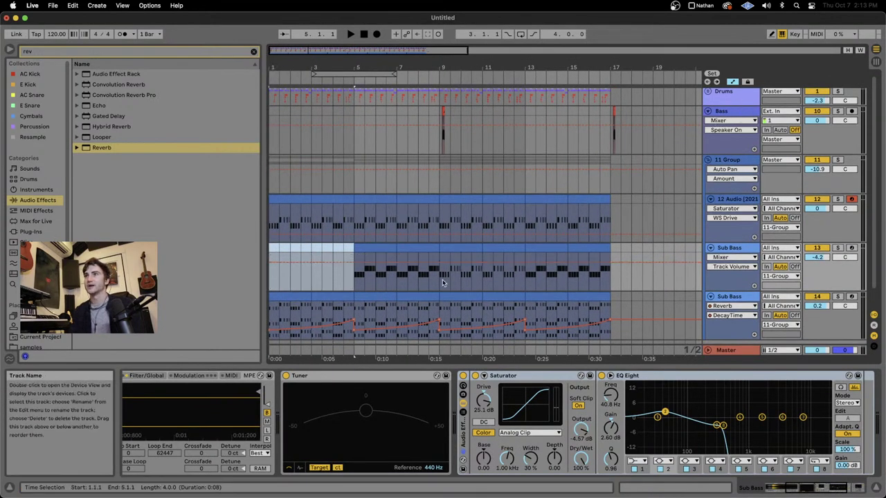
Step: Copy the original Sub Bass track's clips from bars 9 to 12 over its bars 5 to 8
{"action": "left_click_drag", "start_coordinate": [433, 249], "coordinate": [514, 247]}
{"action": "key", "text": "super+c"}
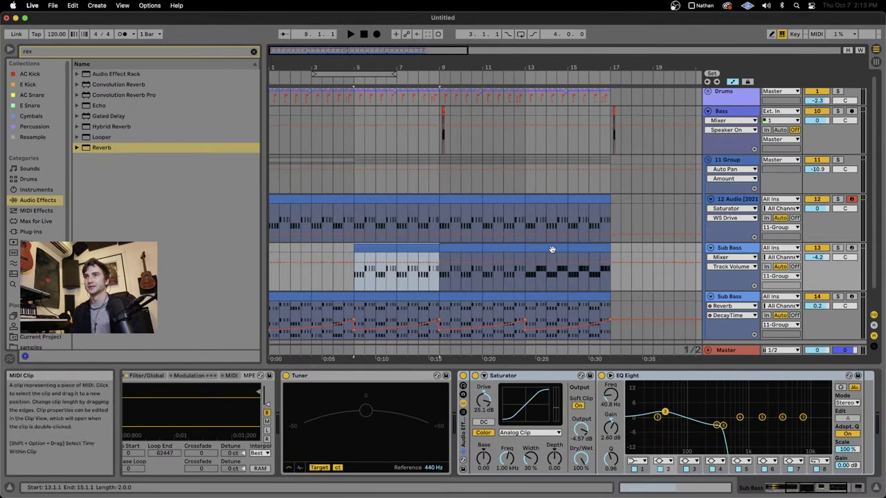
Step: Unfold the Drums group and delete the clips of all its tracks in bars 1 to 4
{"action": "scroll", "coordinate": [550, 190], "scroll_direction": "up", "scroll_amount": 1}
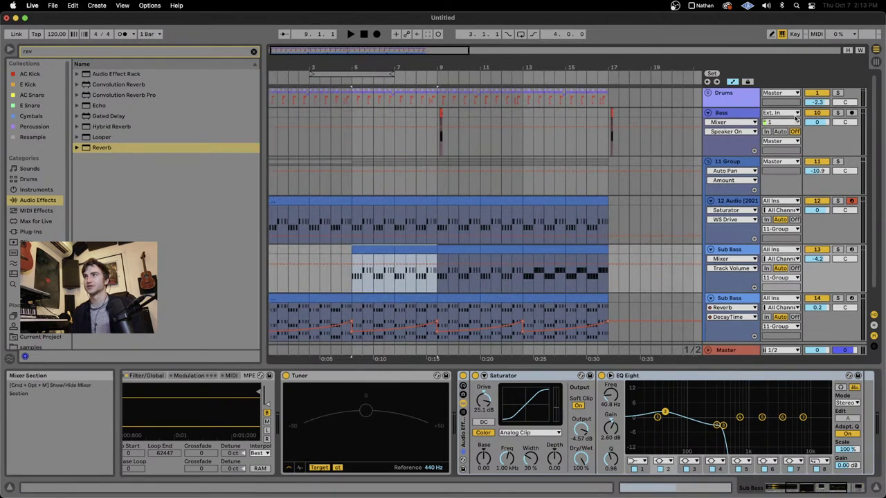
{"action": "left_click", "coordinate": [714, 114]}
{"action": "left_click", "coordinate": [708, 93]}
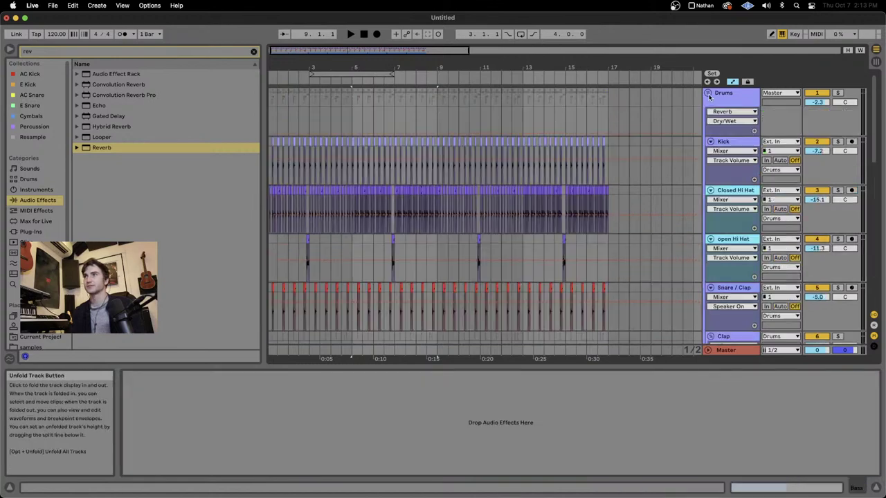
{"action": "scroll", "coordinate": [378, 170], "scroll_direction": "down", "scroll_amount": 10}
{"action": "scroll", "coordinate": [380, 170], "scroll_direction": "up", "scroll_amount": 5}
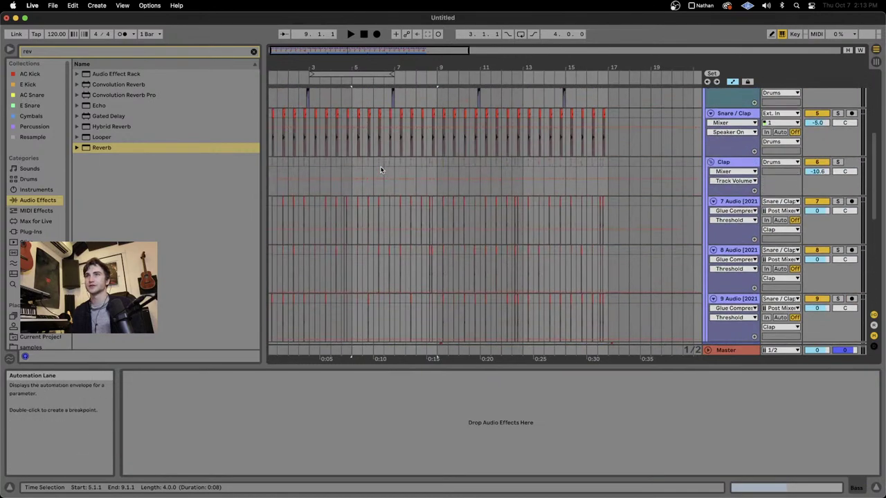
{"action": "left_click_drag", "start_coordinate": [354, 255], "coordinate": [191, 3]}
Step: Copy the clips of audio tracks 7, 8 and 9 in the Clap group from bars 5 to 8 into bars 1 to 4
{"action": "left_click_drag", "start_coordinate": [441, 261], "coordinate": [354, 132]}
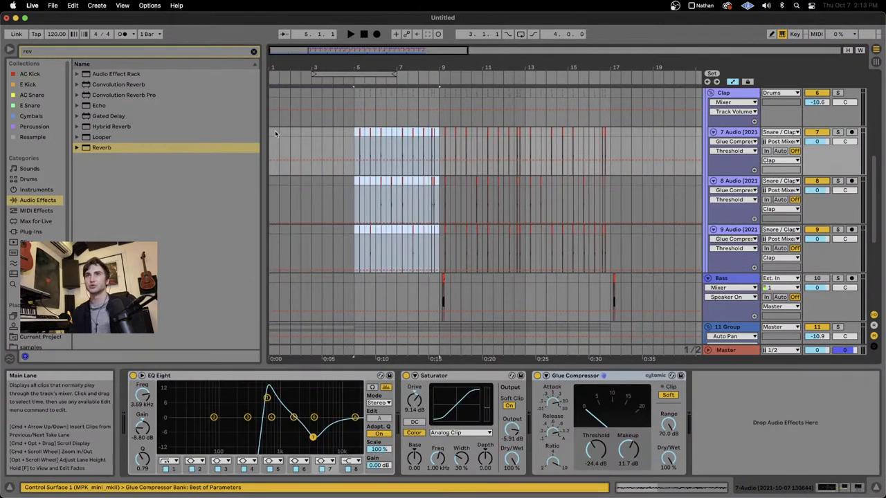
{"action": "left_click", "coordinate": [275, 133]}
Step: Delete the Closed Hi Hat, open Hi Hat and Snare / Clap clips in bars 5 to 8, keeping the Kick
{"action": "scroll", "coordinate": [421, 181], "scroll_direction": "up", "scroll_amount": 7}
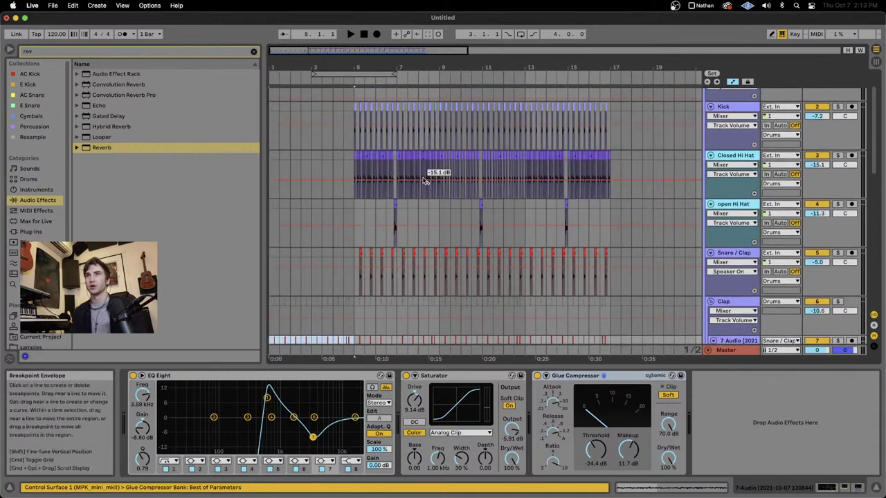
{"action": "scroll", "coordinate": [424, 181], "scroll_direction": "down", "scroll_amount": 1}
{"action": "left_click_drag", "start_coordinate": [354, 271], "coordinate": [439, 126]}
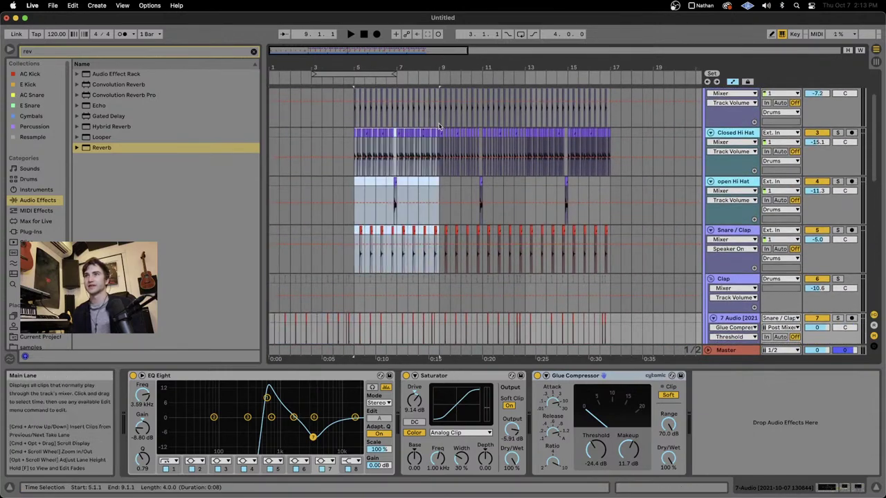
{"action": "scroll", "coordinate": [395, 205], "scroll_direction": "down", "scroll_amount": 4}
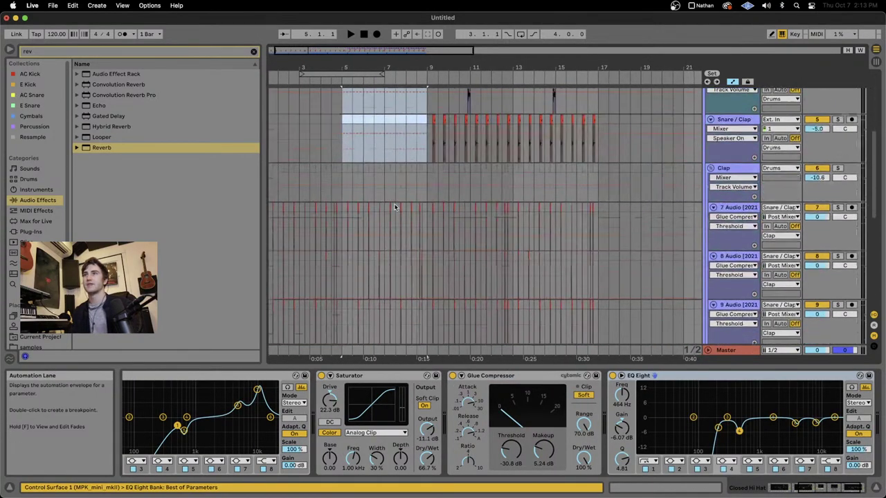
Step: Mute the Bass track, delete its short audio clip at bar 9, and fold the track
{"action": "scroll", "coordinate": [395, 205], "scroll_direction": "down", "scroll_amount": 5}
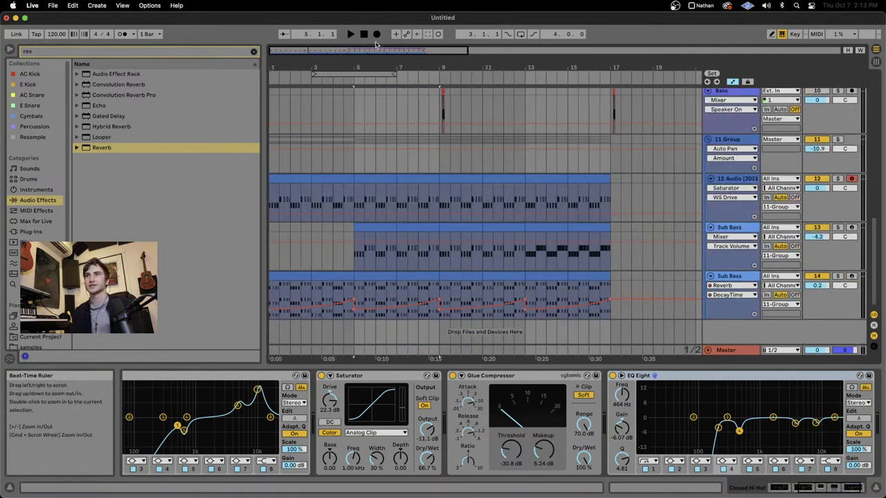
{"action": "scroll", "coordinate": [589, 173], "scroll_direction": "up", "scroll_amount": 3}
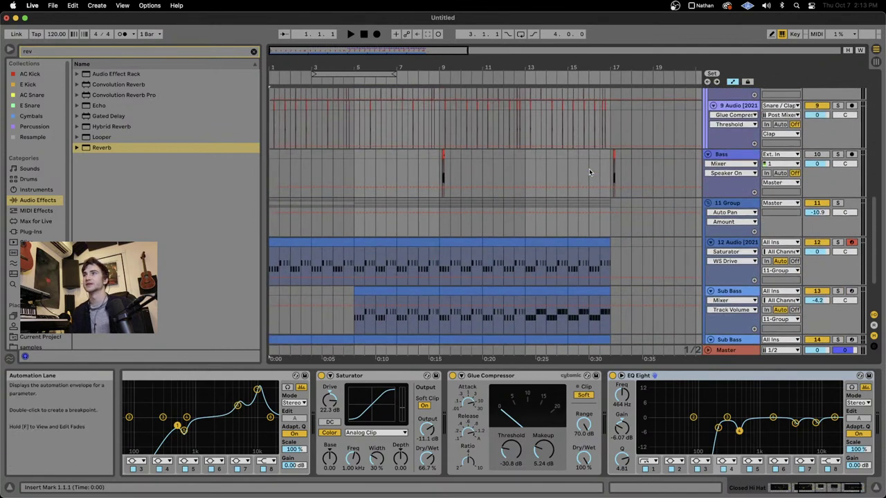
{"action": "left_click", "coordinate": [443, 154]}
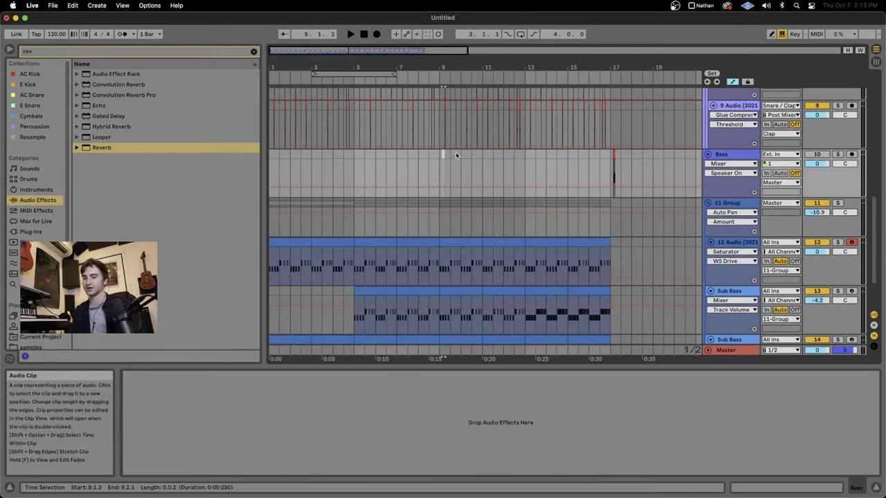
{"action": "left_click", "coordinate": [712, 154]}
Step: Play the arrangement from bar 1 through its end, and briefly loop the first two bars
{"action": "left_click", "coordinate": [366, 38]}
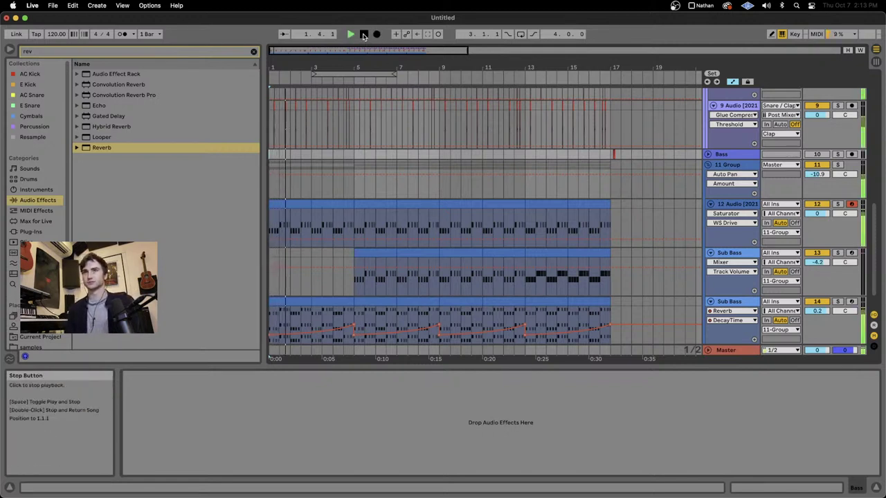
{"action": "scroll", "coordinate": [429, 182], "scroll_direction": "down", "scroll_amount": 2}
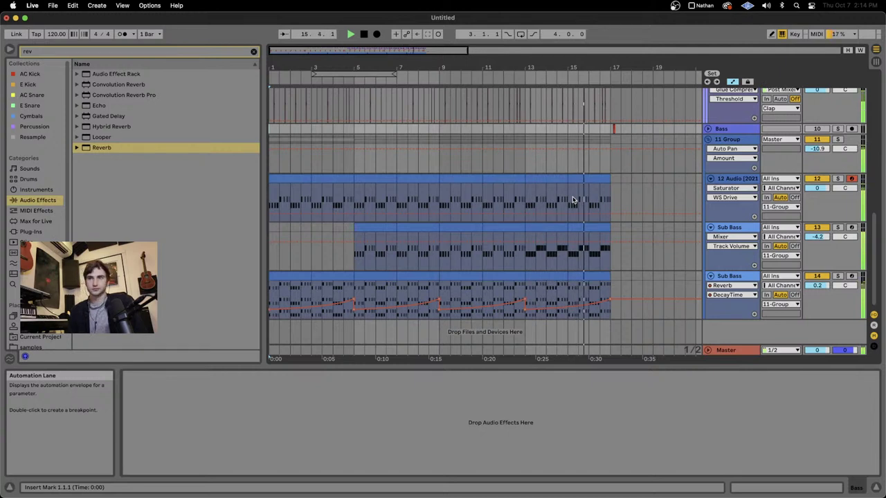
{"action": "left_click", "coordinate": [297, 181], "text": "shift"}
{"action": "key", "text": "super+l"}
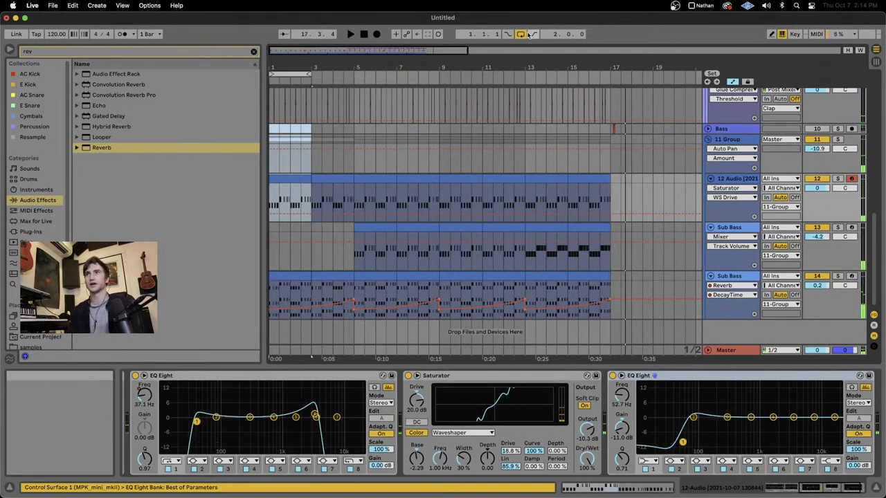
{"action": "left_click", "coordinate": [275, 188]}
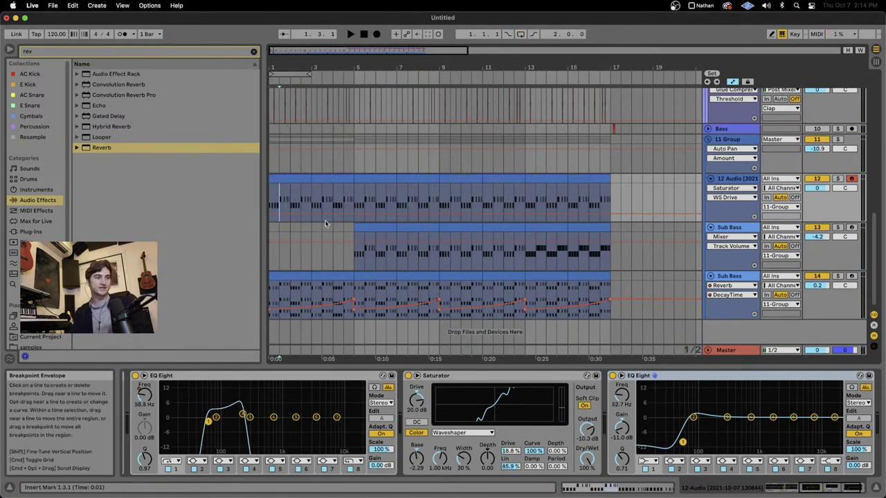
Step: Look over the clap, Bass and Sub Bass tracks of the arrangement
{"action": "scroll", "coordinate": [437, 243], "scroll_direction": "up", "scroll_amount": 5}
{"action": "scroll", "coordinate": [437, 240], "scroll_direction": "up", "scroll_amount": 2}
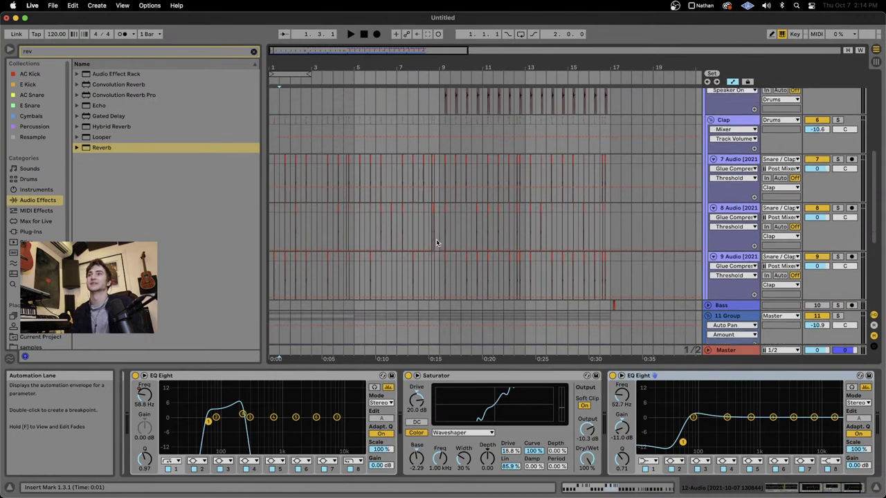
{"action": "scroll", "coordinate": [484, 235], "scroll_direction": "down", "scroll_amount": 4}
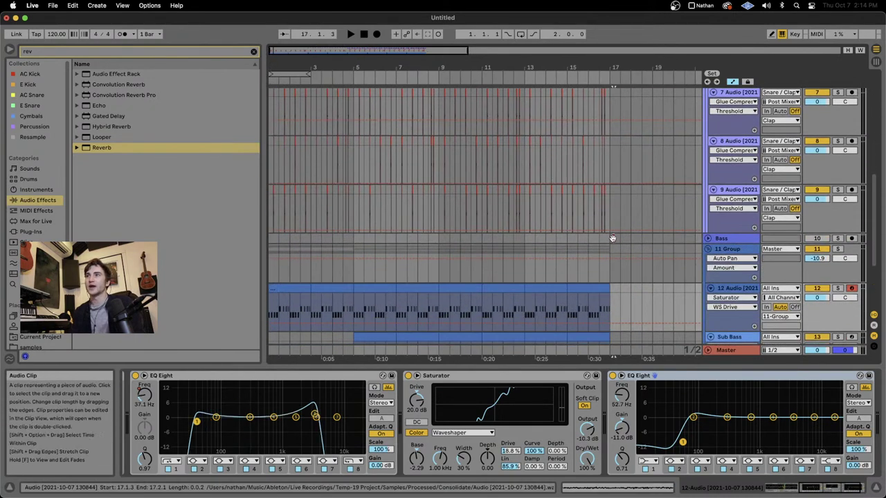
{"action": "left_click", "coordinate": [613, 238]}
{"action": "left_click", "coordinate": [438, 241]}
{"action": "scroll", "coordinate": [438, 243], "scroll_direction": "down", "scroll_amount": 5}
{"action": "scroll", "coordinate": [437, 244], "scroll_direction": "down", "scroll_amount": 3}
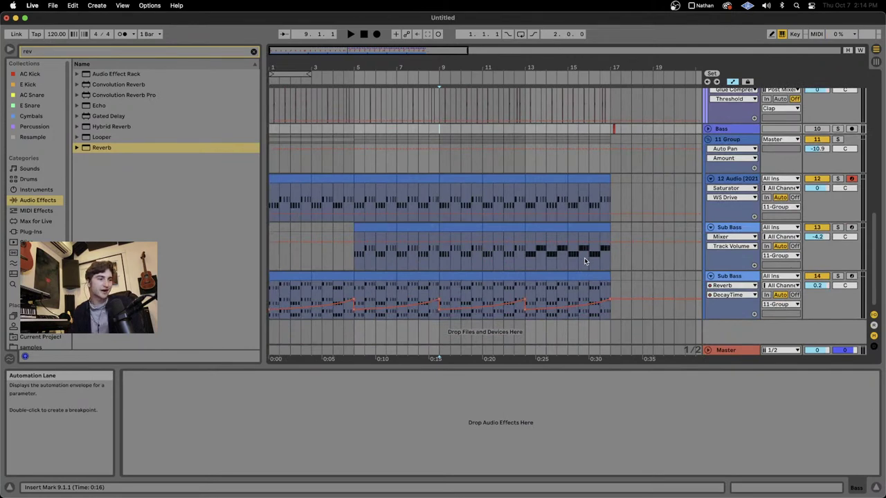
Step: Examine the device chains of the chord track, the 12 Audio track and the 11 Group
{"action": "left_click", "coordinate": [728, 278]}
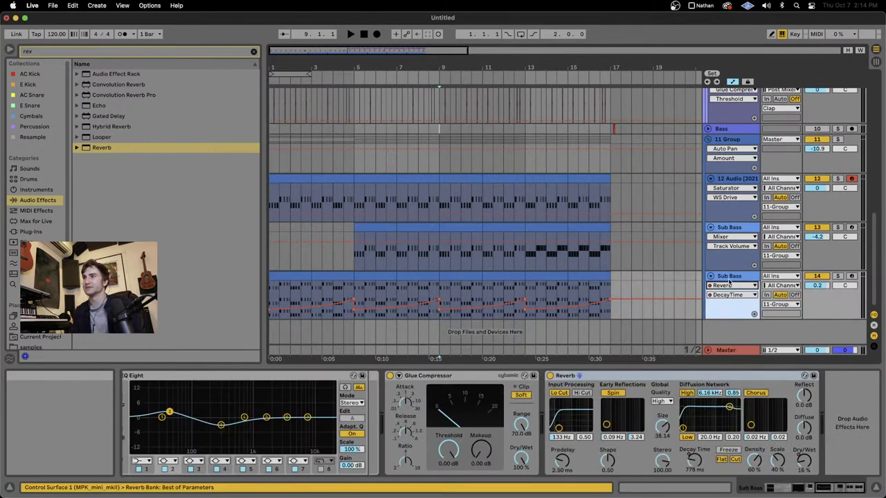
{"action": "scroll", "coordinate": [730, 234], "scroll_direction": "up", "scroll_amount": 2}
{"action": "left_click", "coordinate": [733, 225]}
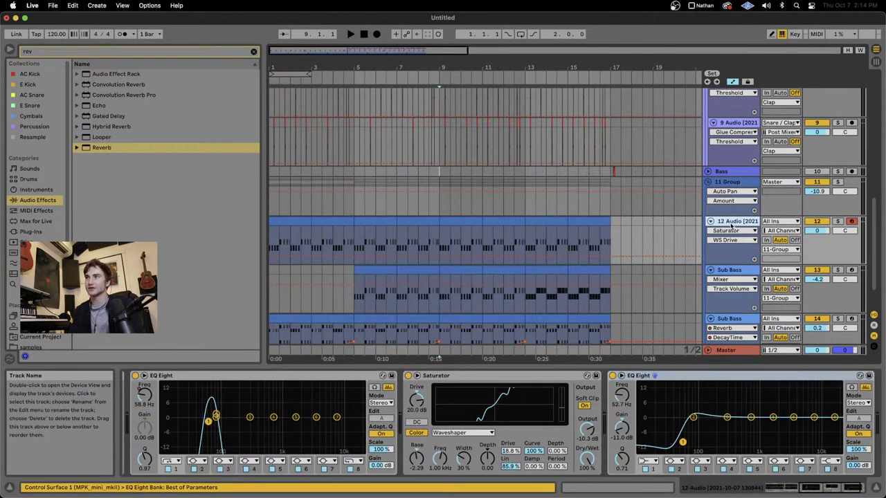
{"action": "left_click", "coordinate": [725, 181]}
{"action": "left_click", "coordinate": [737, 222]}
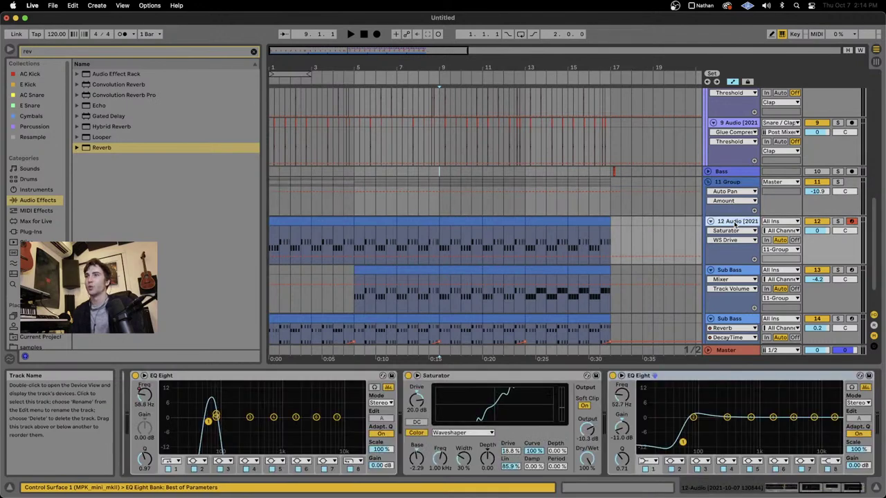
{"action": "left_click", "coordinate": [731, 184]}
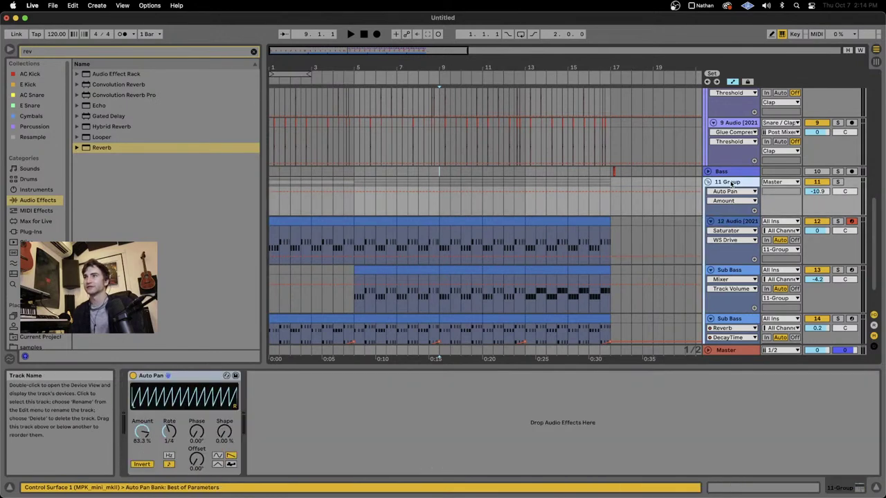
Step: Loop bars 13 to 16 of the arrangement and start playback from bar 13
{"action": "scroll", "coordinate": [532, 251], "scroll_direction": "up", "scroll_amount": 5}
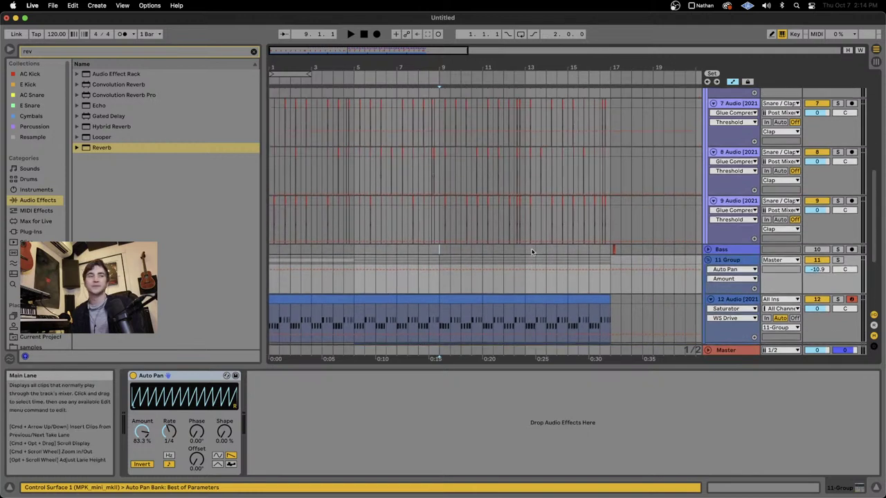
{"action": "scroll", "coordinate": [584, 272], "scroll_direction": "up", "scroll_amount": 15}
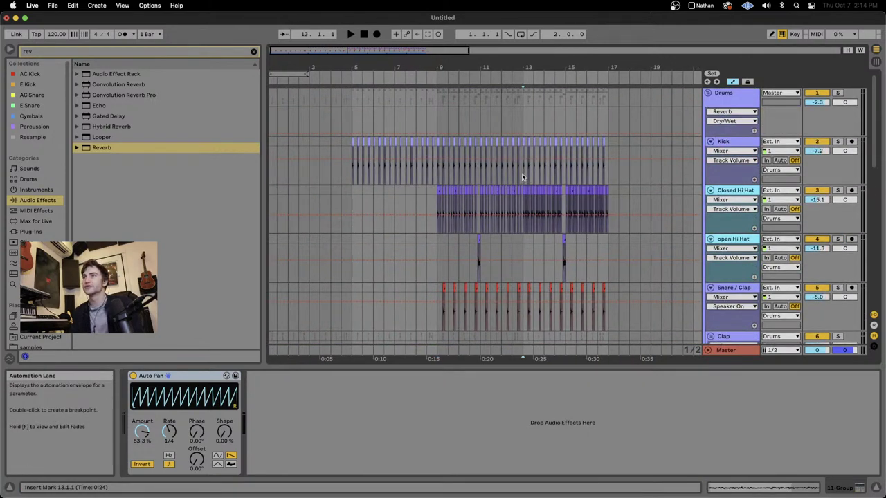
{"action": "left_click", "coordinate": [540, 96]}
{"action": "left_click_drag", "start_coordinate": [522, 96], "coordinate": [610, 462]}
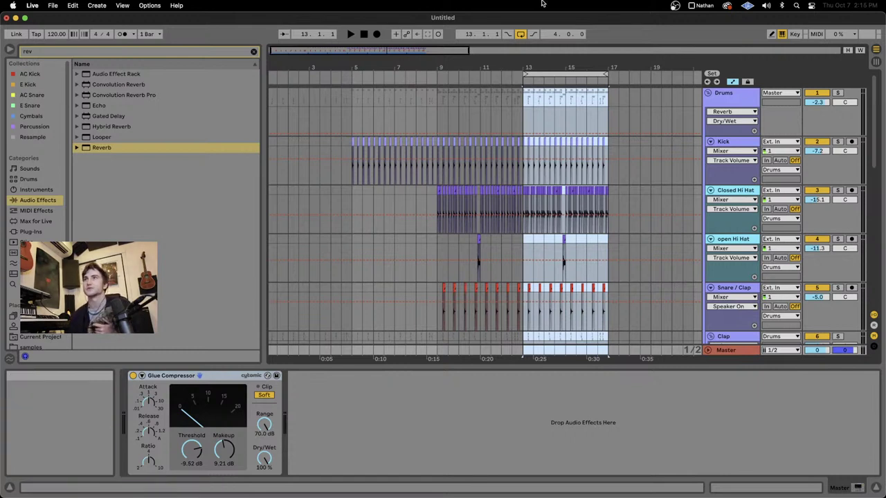
{"action": "left_click", "coordinate": [362, 35]}
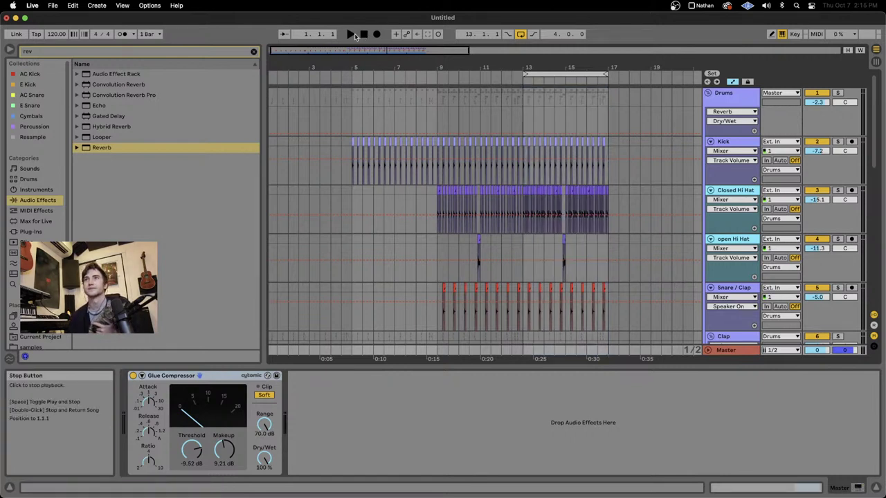
{"action": "left_click", "coordinate": [526, 97]}
{"action": "key", "text": "space"}
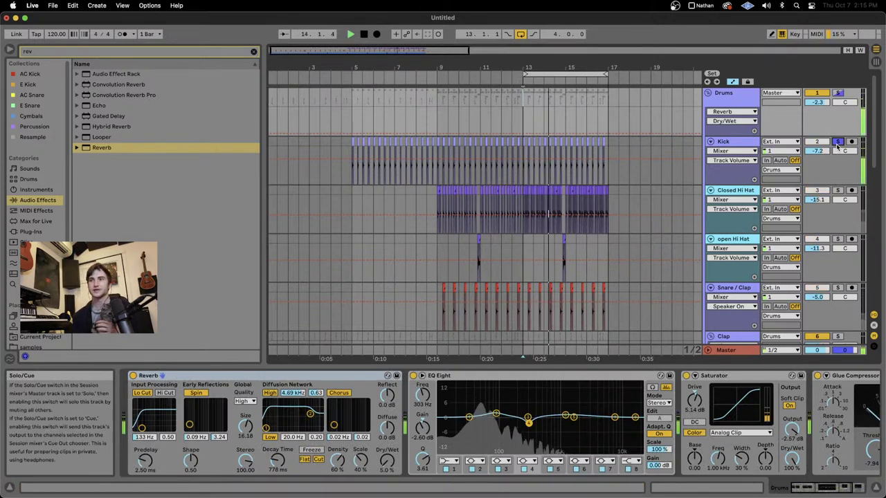
Step: Listen to the Kick track soloed and examine the EQ and compressor settings along its device chain
{"action": "left_click", "coordinate": [732, 141]}
{"action": "scroll", "coordinate": [456, 443], "scroll_direction": "left", "scroll_amount": 5}
{"action": "scroll", "coordinate": [455, 444], "scroll_direction": "right", "scroll_amount": 5}
{"action": "scroll", "coordinate": [455, 443], "scroll_direction": "right", "scroll_amount": 3}
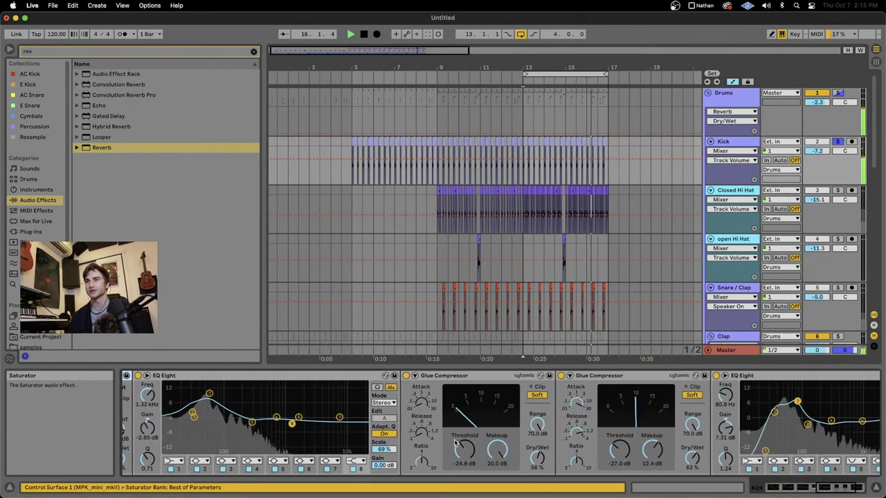
{"action": "scroll", "coordinate": [455, 443], "scroll_direction": "left", "scroll_amount": 10}
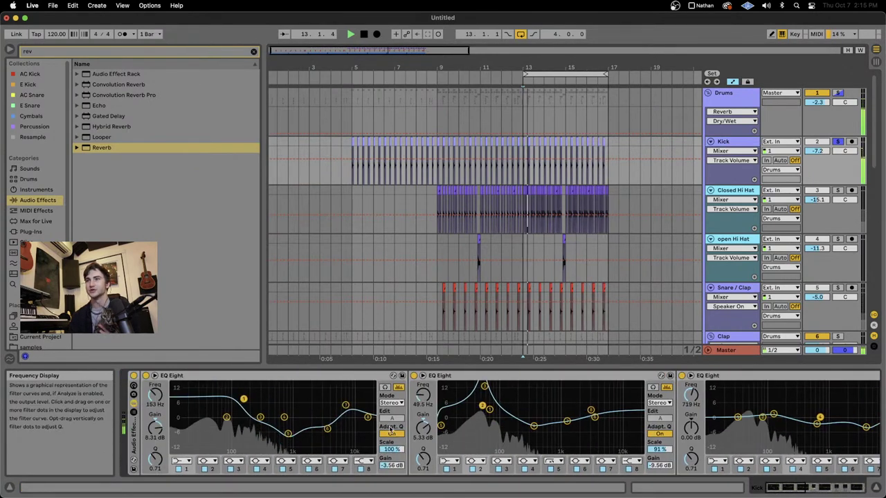
Step: Solo the Closed Hi Hat track and examine its EQ Eight, Saturator and Glue Compressor chain
{"action": "left_click", "coordinate": [837, 191]}
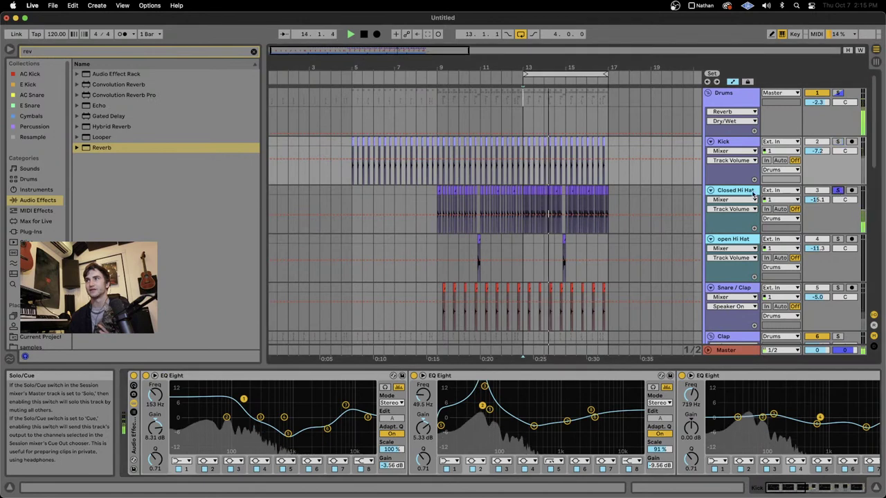
{"action": "scroll", "coordinate": [437, 425], "scroll_direction": "left", "scroll_amount": 5}
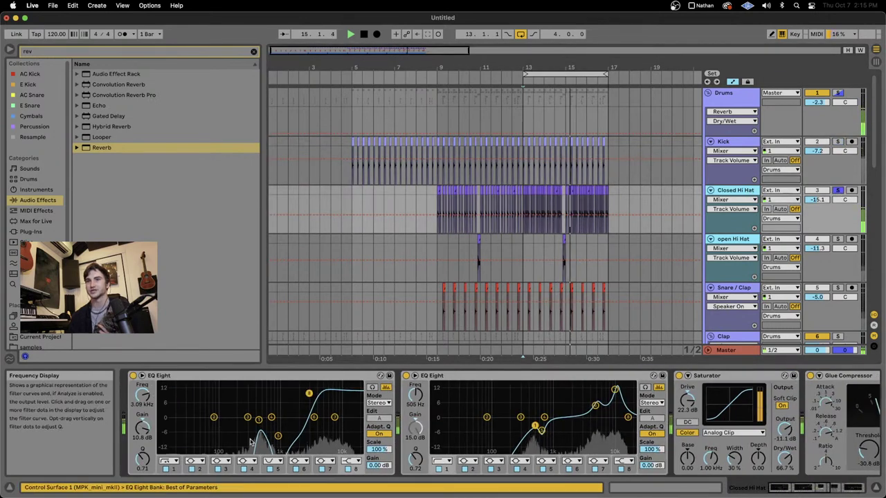
{"action": "scroll", "coordinate": [298, 424], "scroll_direction": "right", "scroll_amount": 5}
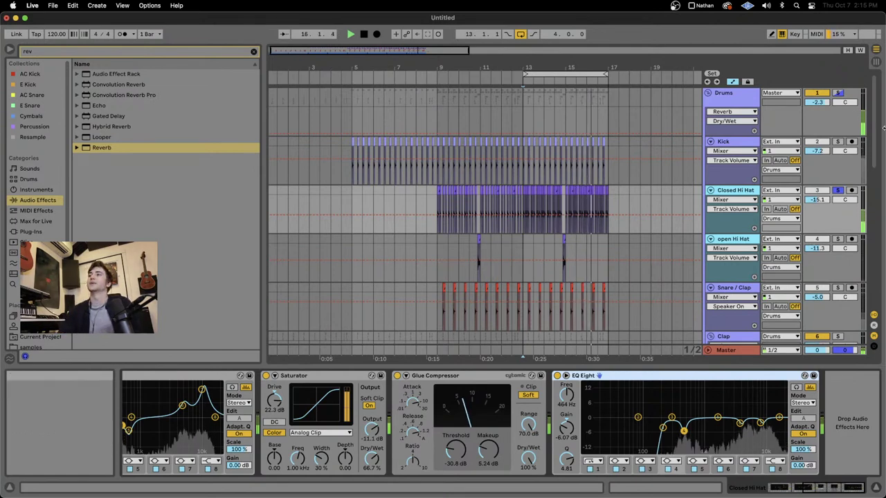
Step: Solo the open Hi Hat track and examine its effect chain
{"action": "left_click", "coordinate": [837, 239]}
{"action": "left_click", "coordinate": [745, 241]}
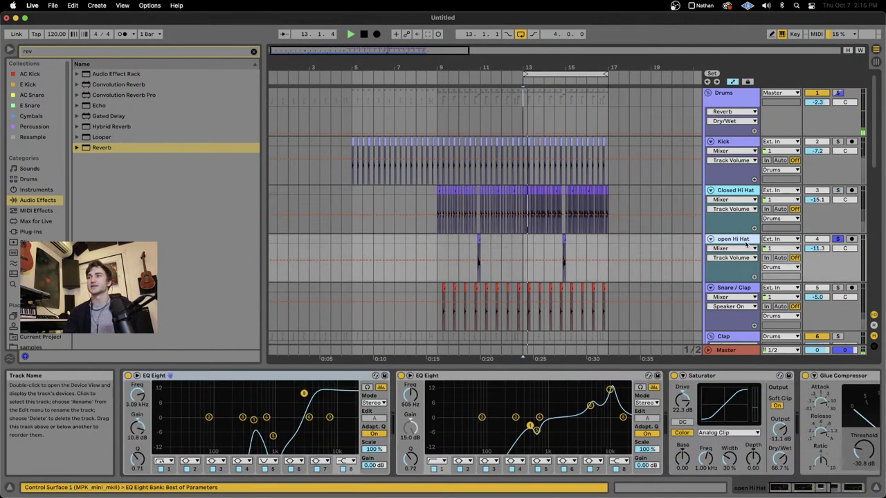
{"action": "scroll", "coordinate": [512, 432], "scroll_direction": "right", "scroll_amount": 2}
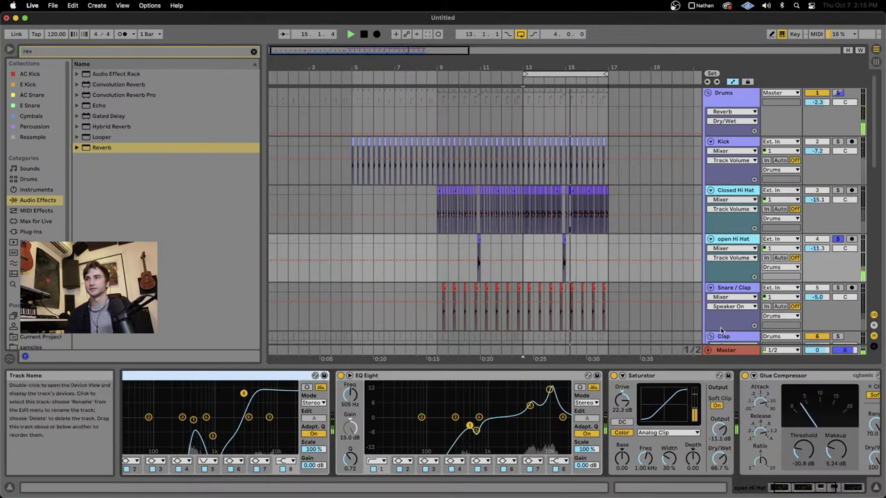
Step: Solo the Snare / Clap track and examine its chain of EQ Eights, Saturator and Glue Compressor
{"action": "left_click", "coordinate": [743, 288]}
{"action": "scroll", "coordinate": [565, 420], "scroll_direction": "left", "scroll_amount": 10}
{"action": "scroll", "coordinate": [565, 420], "scroll_direction": "left", "scroll_amount": 3}
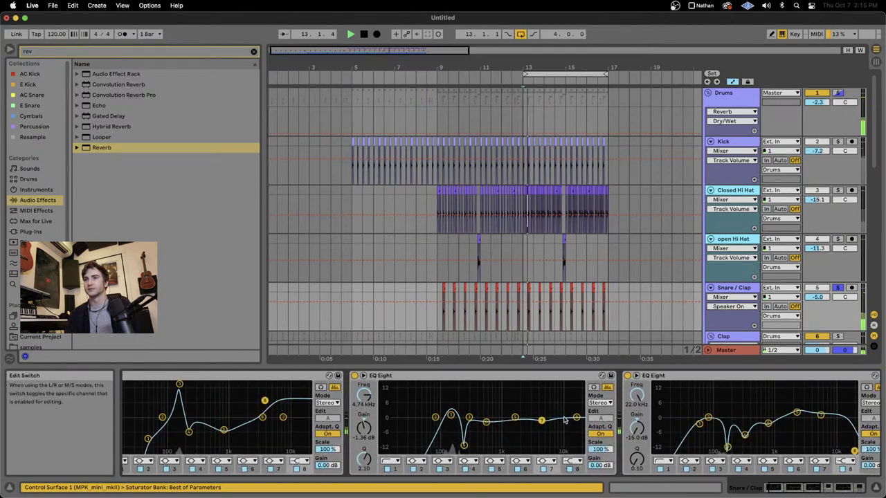
{"action": "scroll", "coordinate": [565, 420], "scroll_direction": "right", "scroll_amount": 12}
{"action": "scroll", "coordinate": [565, 420], "scroll_direction": "right", "scroll_amount": 3}
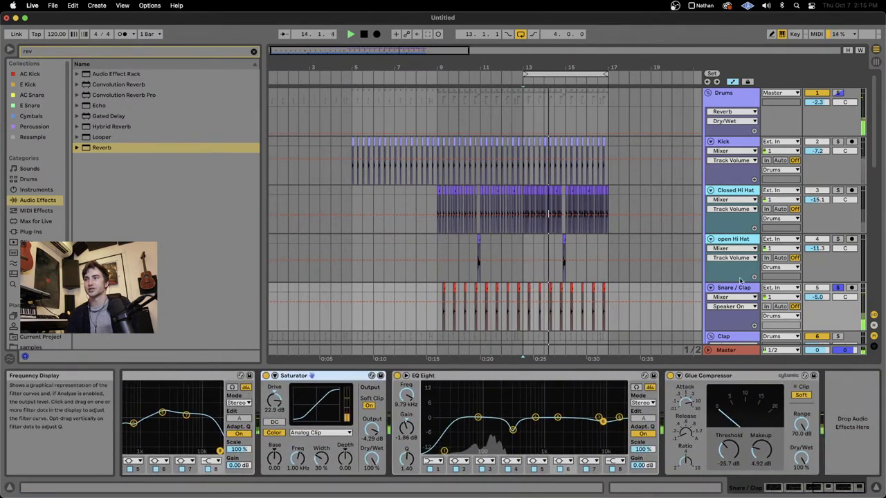
Step: Solo the first audio layer in the Clap group and examine its effects and the timing offsets between the three layers' clips
{"action": "scroll", "coordinate": [796, 229], "scroll_direction": "down", "scroll_amount": 5}
{"action": "scroll", "coordinate": [782, 208], "scroll_direction": "down", "scroll_amount": 6}
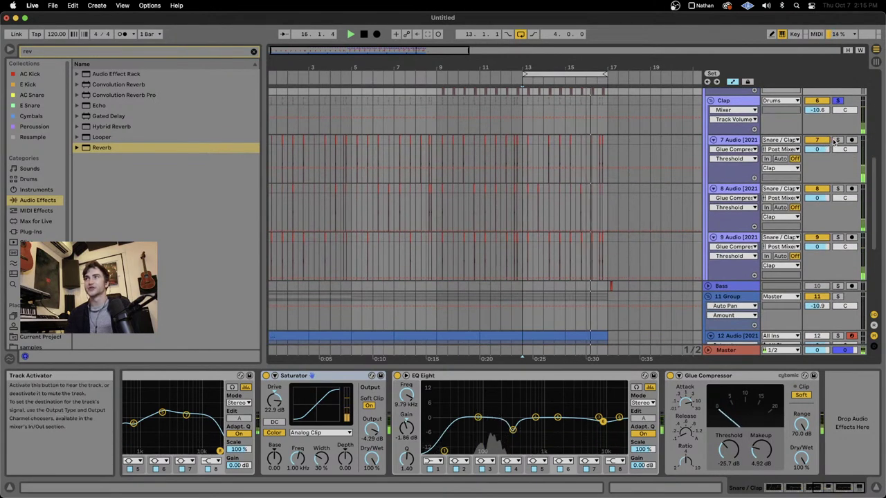
{"action": "left_click", "coordinate": [743, 140]}
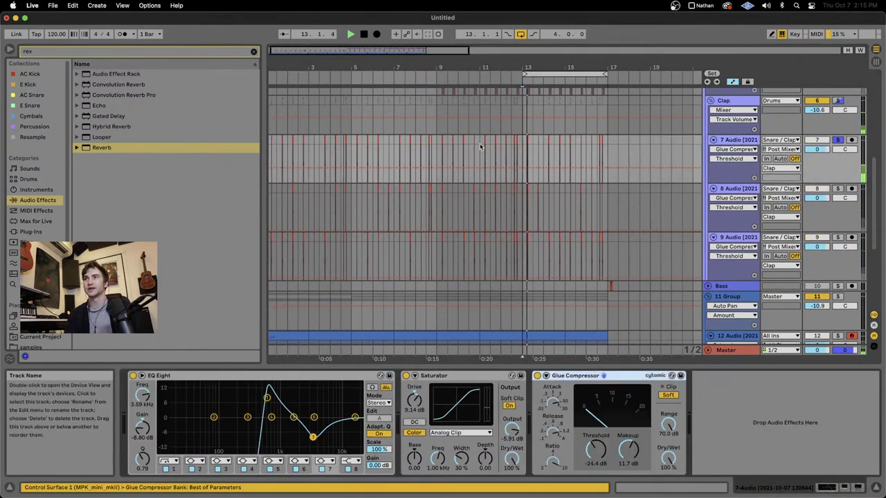
{"action": "scroll", "coordinate": [559, 160], "scroll_direction": "up", "scroll_amount": 5}
{"action": "scroll", "coordinate": [457, 187], "scroll_direction": "up", "scroll_amount": 5}
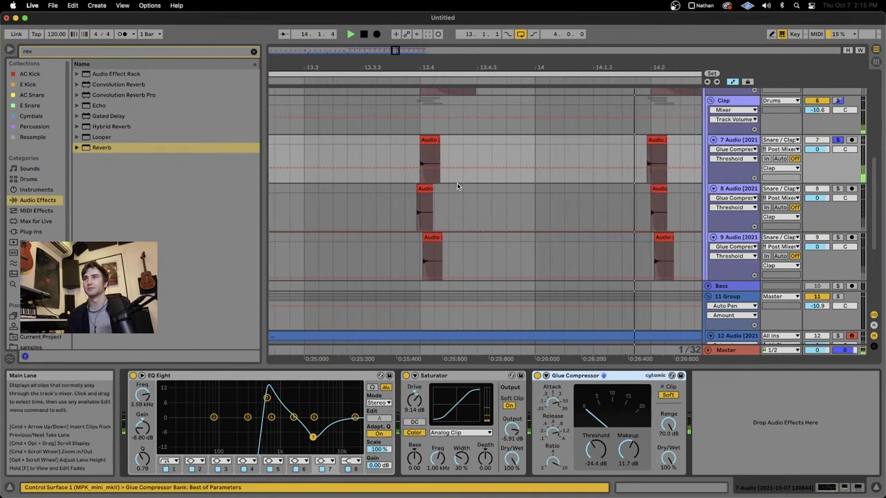
{"action": "scroll", "coordinate": [632, 214], "scroll_direction": "down", "scroll_amount": 8}
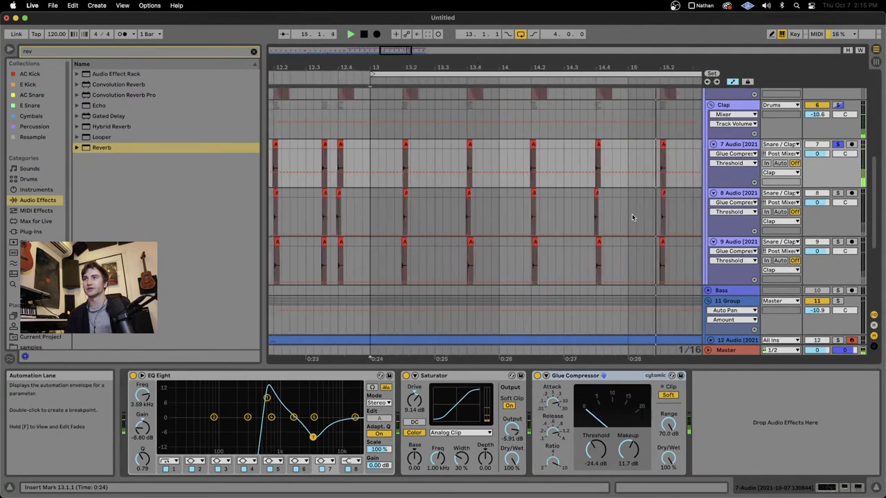
{"action": "scroll", "coordinate": [631, 217], "scroll_direction": "down", "scroll_amount": 8}
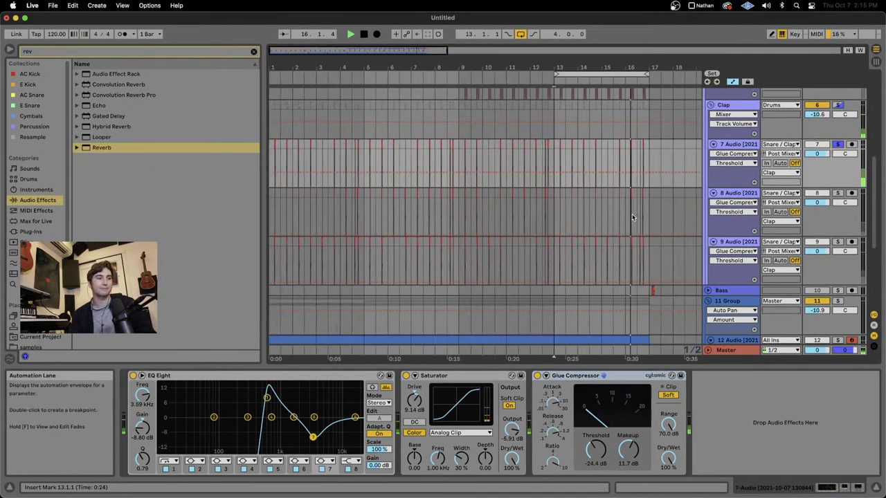
Step: Solo the 12 Audio bass track and change band 1 of its last EQ Eight to a low cut at 66.7 Hz
{"action": "scroll", "coordinate": [632, 217], "scroll_direction": "down", "scroll_amount": 5}
{"action": "scroll", "coordinate": [666, 229], "scroll_direction": "down", "scroll_amount": 5}
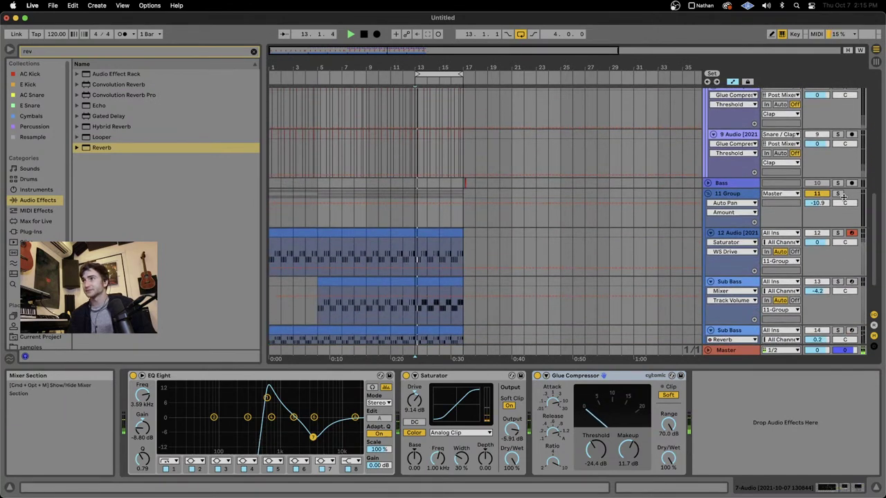
{"action": "scroll", "coordinate": [546, 247], "scroll_direction": "down", "scroll_amount": 3}
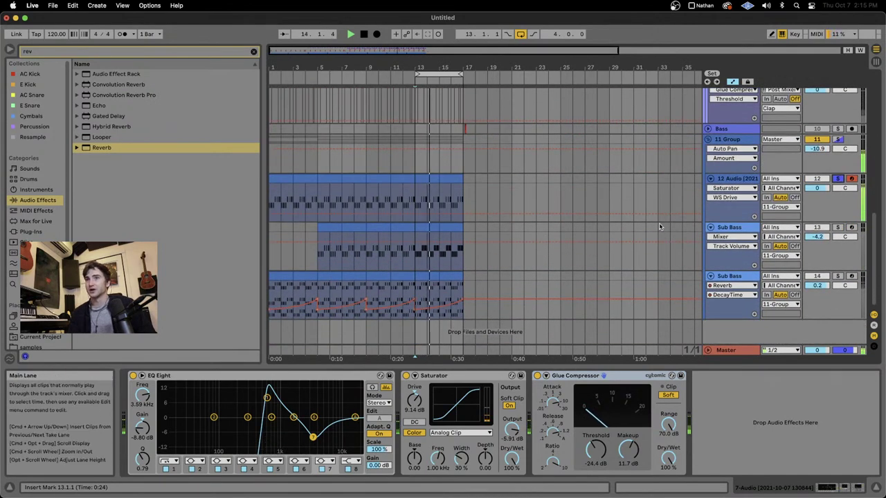
{"action": "left_click", "coordinate": [728, 182]}
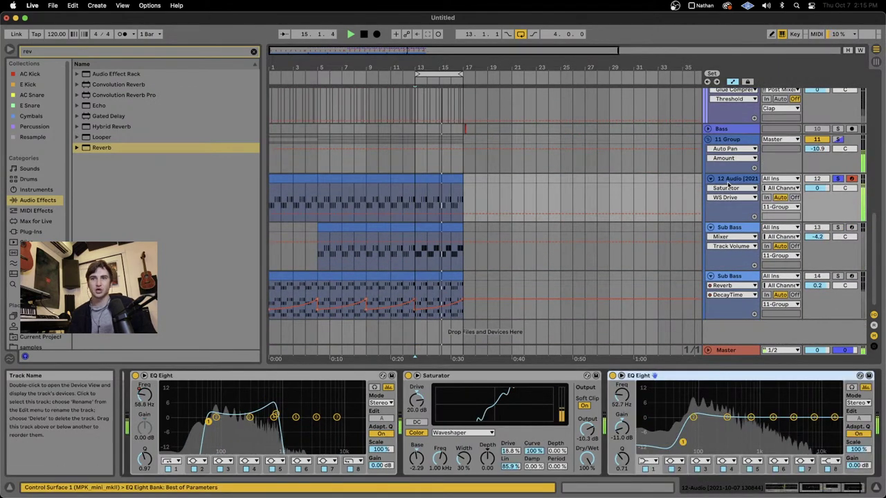
{"action": "left_click", "coordinate": [648, 461]}
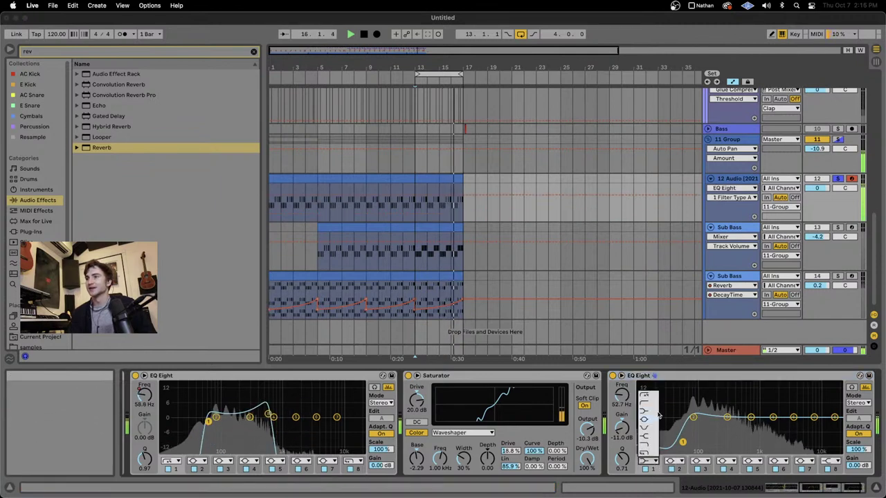
{"action": "left_click", "coordinate": [644, 398]}
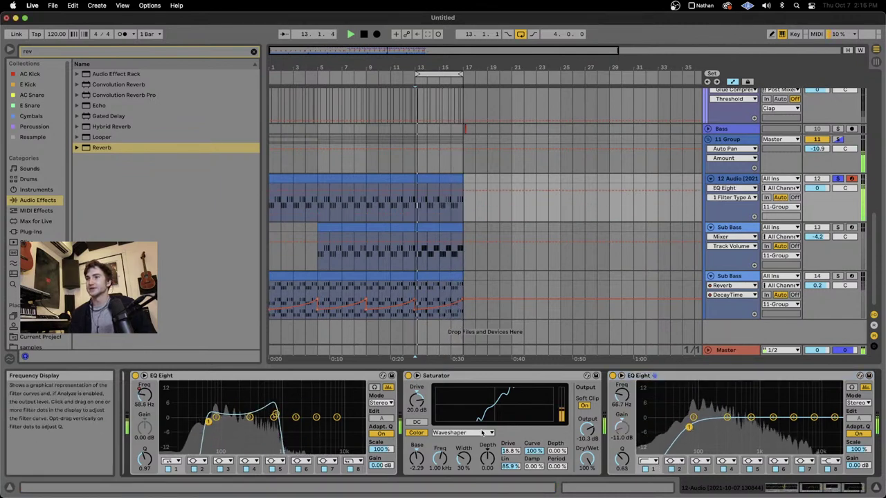
Step: Set the bass track's Saturator to 18.9 dB drive and 78.6% dry/wet, and stop playback
{"action": "left_click_drag", "start_coordinate": [415, 401], "coordinate": [415, 413]}
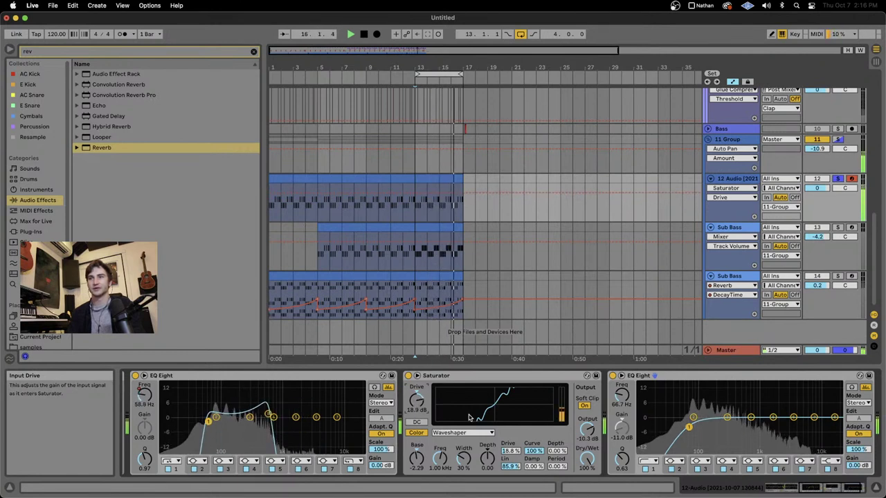
{"action": "left_click", "coordinate": [587, 430]}
{"action": "mouse_move", "coordinate": [586, 459]}
{"action": "left_mouse_down"}
{"action": "mouse_move", "coordinate": [587, 470]}
{"action": "mouse_move", "coordinate": [586, 449]}
{"action": "left_mouse_up"}
{"action": "key", "text": "space"}
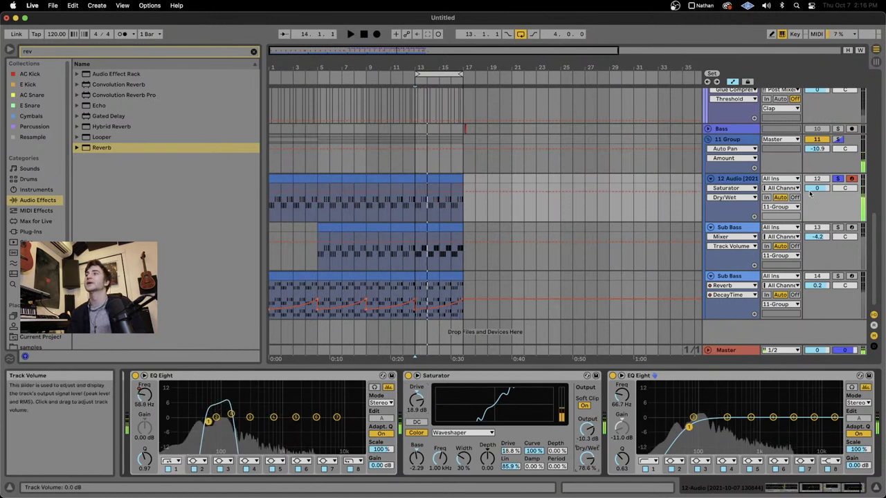
Step: Solo the upper Sub Bass track during playback and compare its sound with the EQ Eight's band 8 filter off and on
{"action": "left_click", "coordinate": [838, 227]}
{"action": "key", "text": "space"}
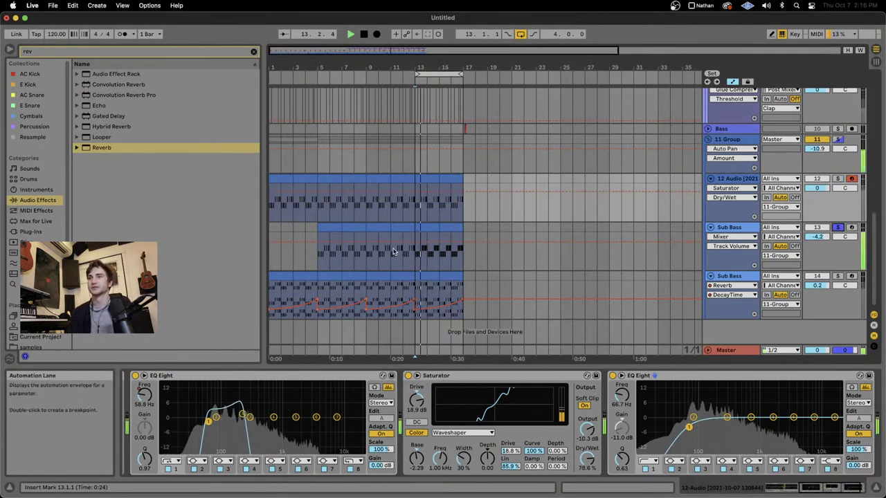
{"action": "left_click", "coordinate": [553, 233]}
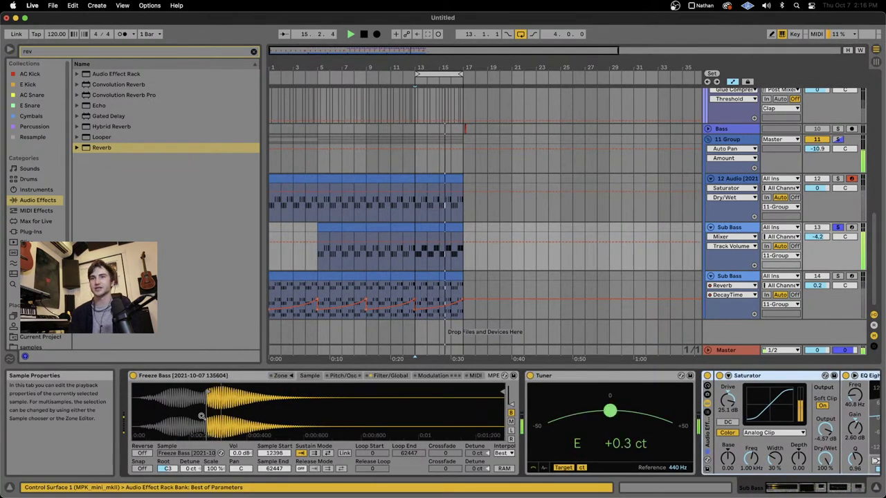
{"action": "scroll", "coordinate": [250, 429], "scroll_direction": "right", "scroll_amount": 10}
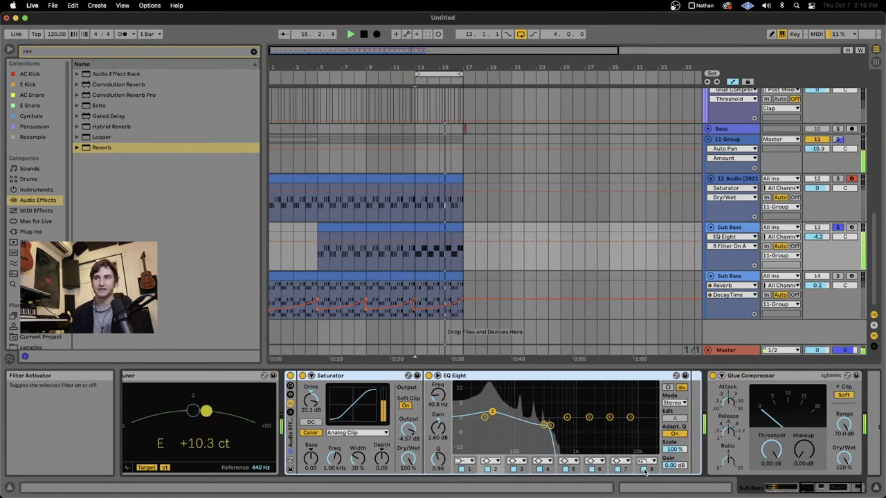
{"action": "left_click", "coordinate": [645, 469]}
{"action": "left_click", "coordinate": [645, 469]}
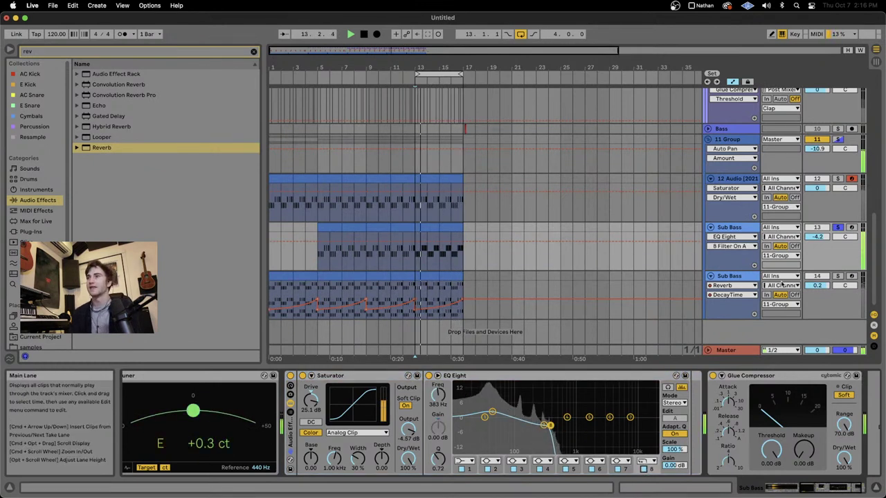
Step: Solo the lower Sub Bass track and examine its Sampler waveform, Pitch/Osc FM settings, and Saturator, EQ, Glue Compressor and Reverb
{"action": "left_click", "coordinate": [729, 276]}
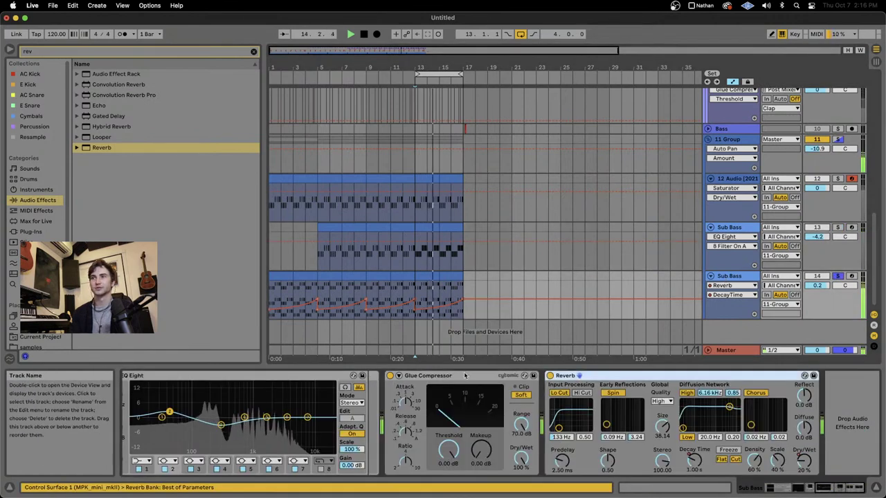
{"action": "right_click", "coordinate": [465, 375]}
{"action": "left_click", "coordinate": [303, 382]}
{"action": "scroll", "coordinate": [304, 384], "scroll_direction": "left", "scroll_amount": 15}
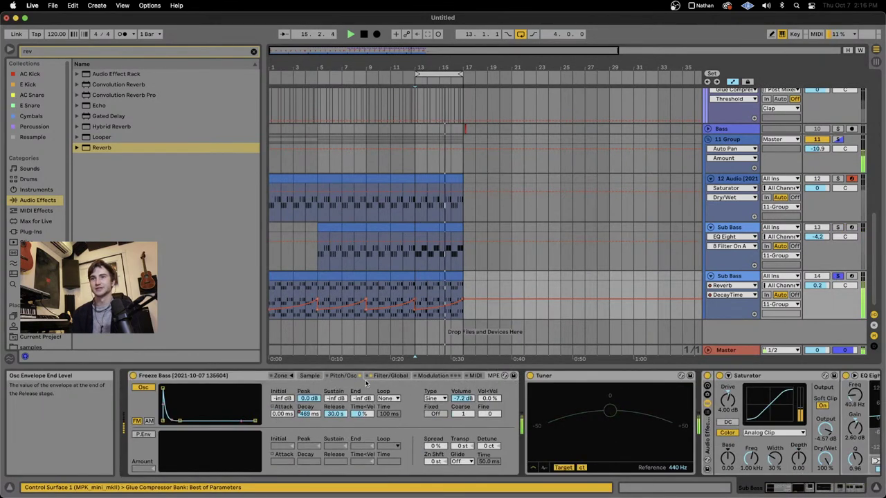
{"action": "left_click", "coordinate": [312, 376]}
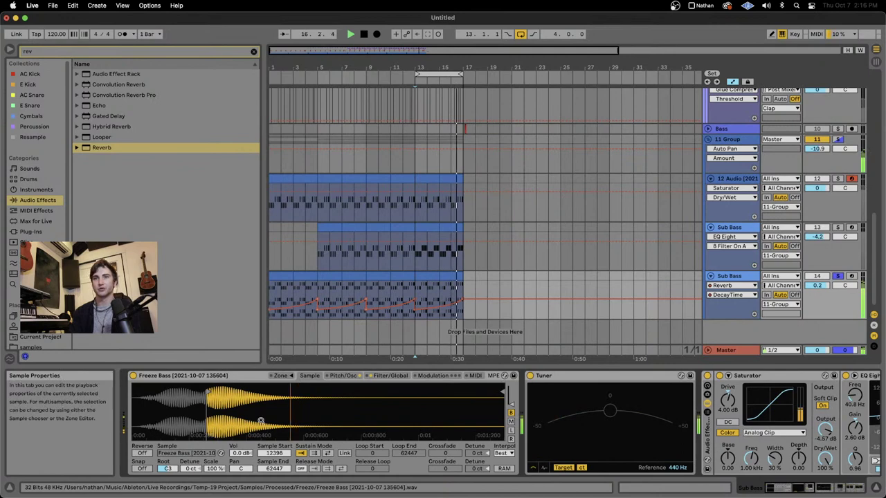
{"action": "left_click", "coordinate": [345, 376]}
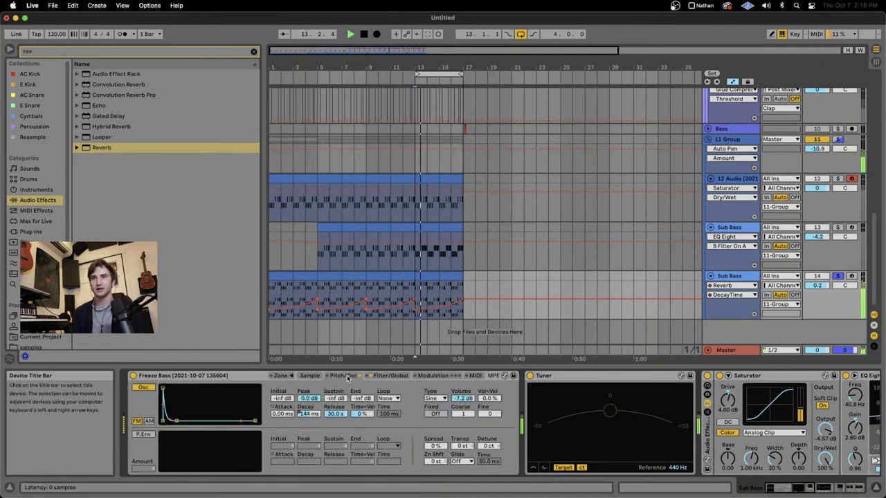
{"action": "key", "text": "space"}
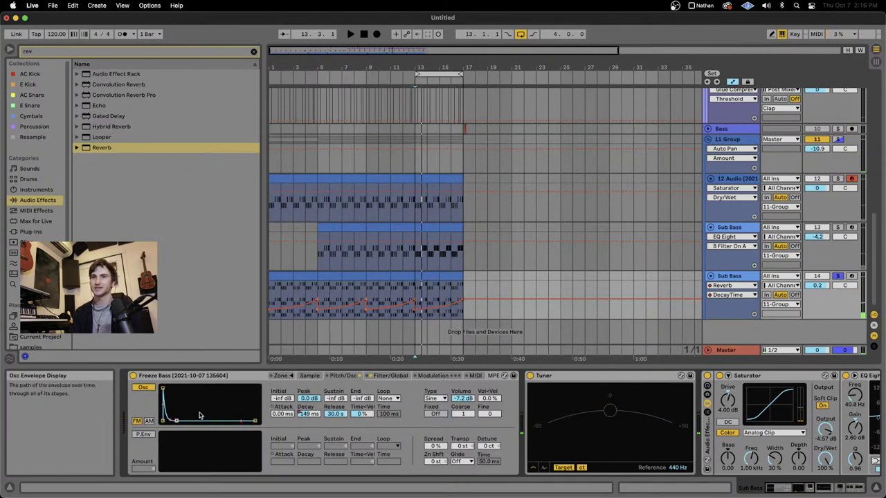
{"action": "scroll", "coordinate": [201, 417], "scroll_direction": "right", "scroll_amount": 10}
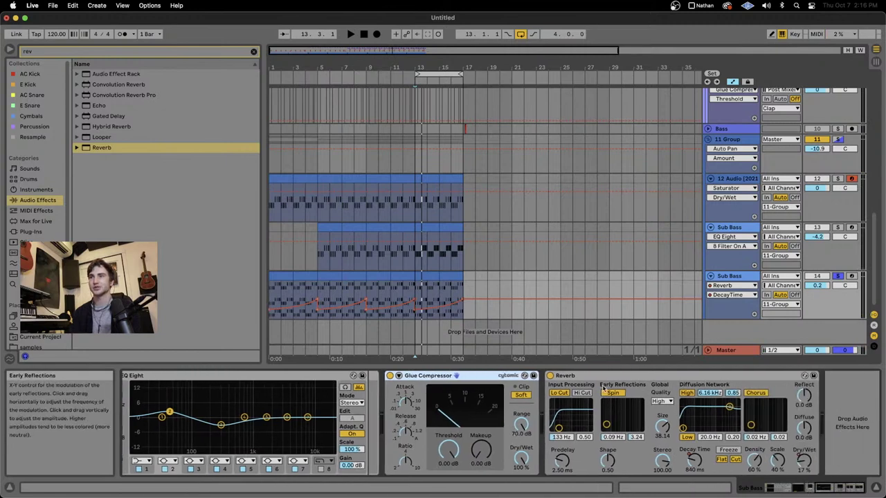
{"action": "scroll", "coordinate": [513, 430], "scroll_direction": "left", "scroll_amount": 10}
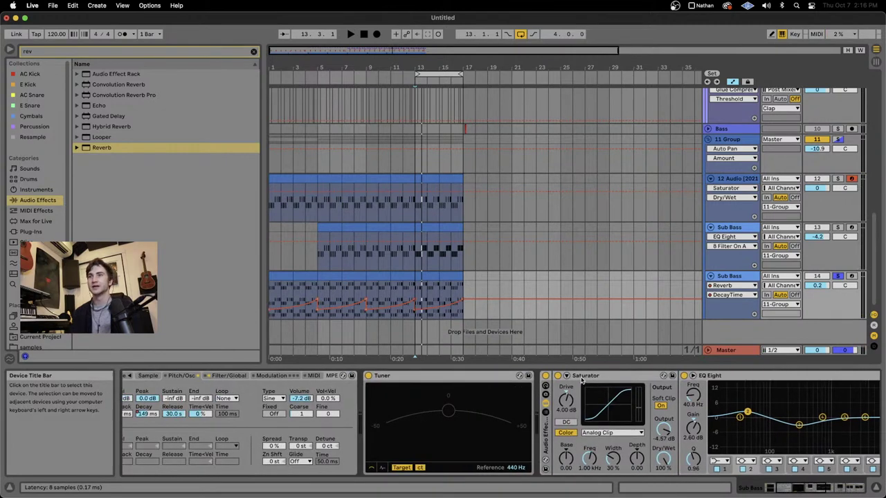
Step: Unsolo the lower Sub Bass track and listen to the full loop from bar 13 with all tracks playing
{"action": "left_click", "coordinate": [836, 276]}
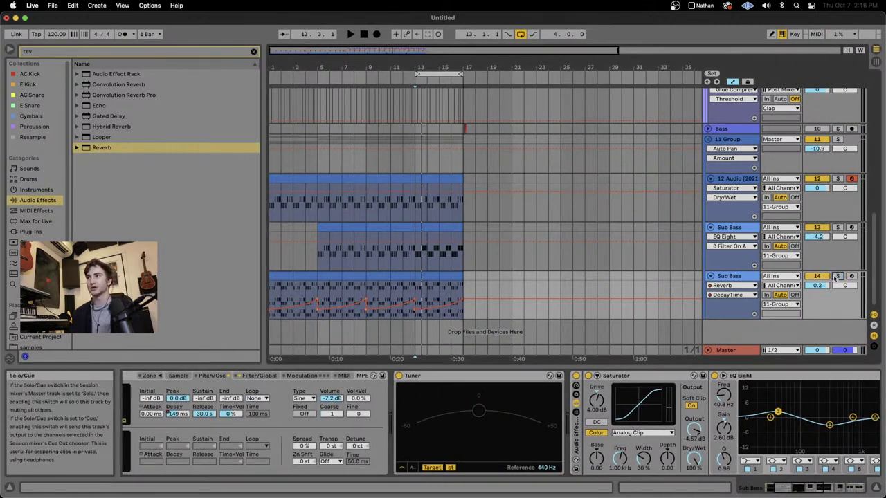
{"action": "left_click", "coordinate": [419, 276]}
{"action": "key", "text": "space"}
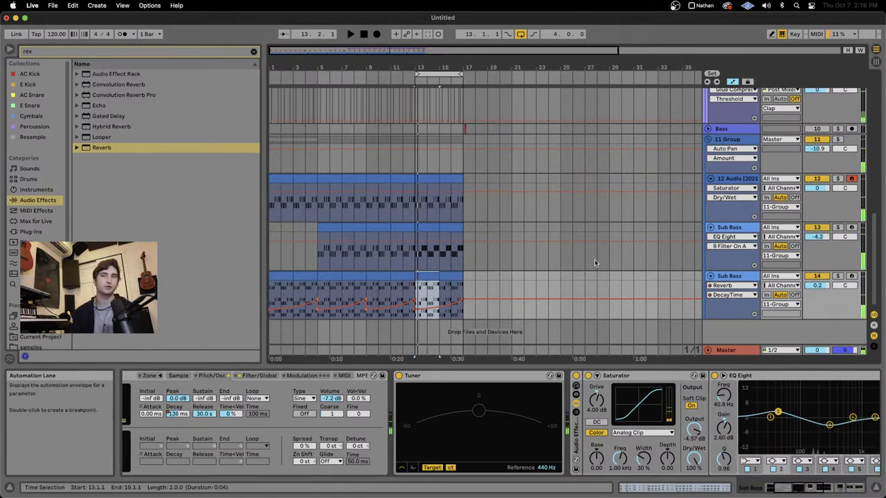
{"action": "key", "text": "space"}
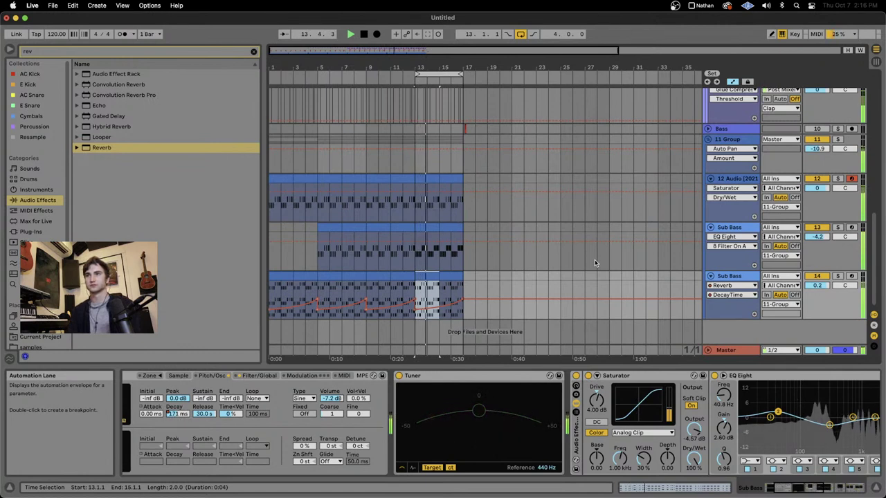
{"action": "key", "text": "space"}
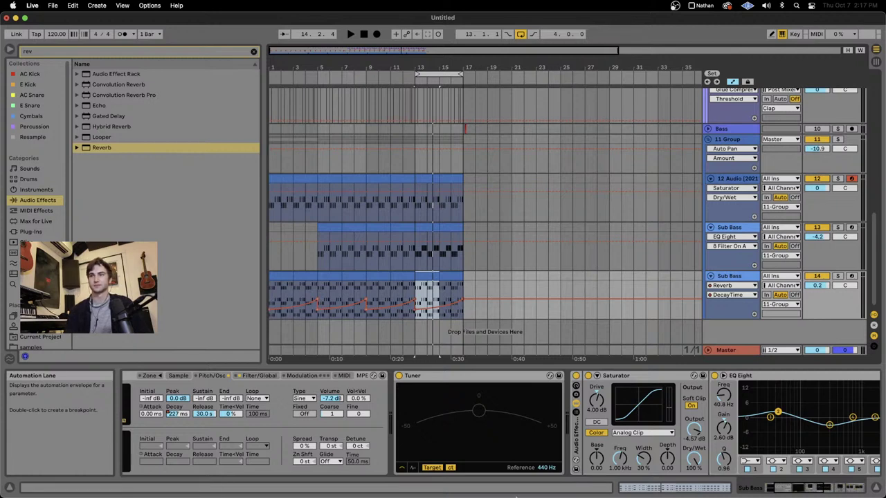
Step: Switch to OBS and change the stream to the "5 Tune In For" scene
{"action": "left_click", "coordinate": [640, 485]}
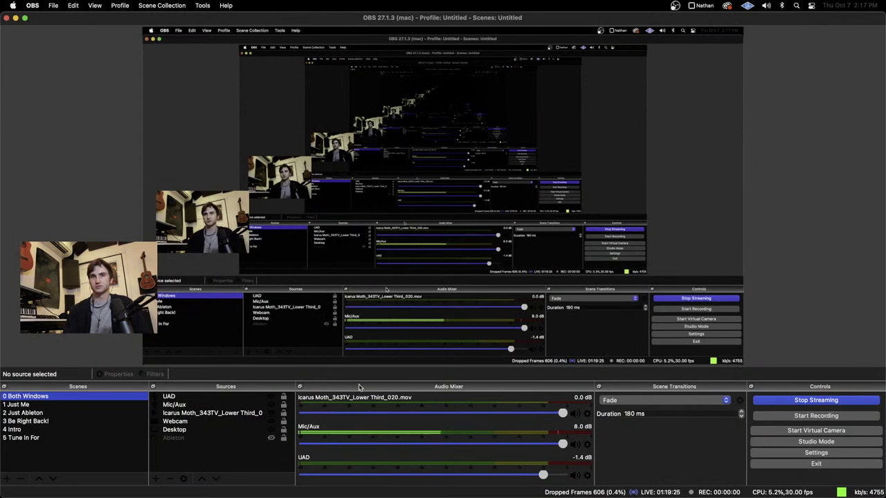
{"action": "left_click", "coordinate": [23, 438]}
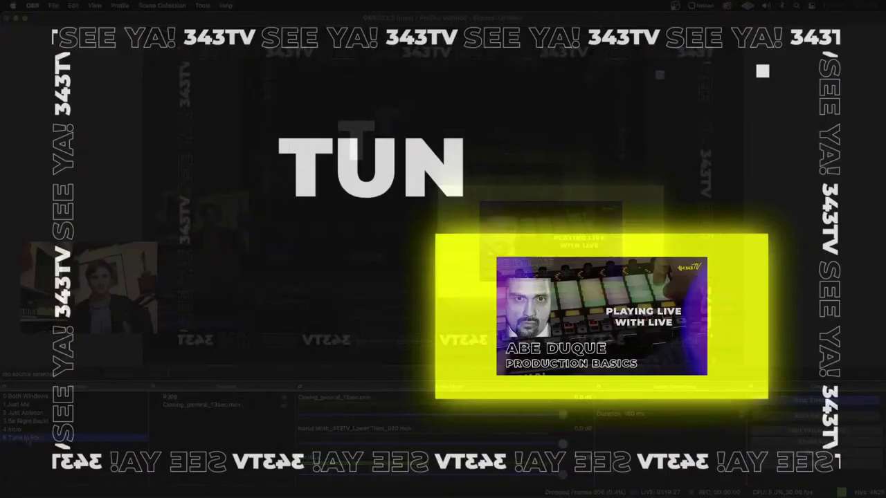